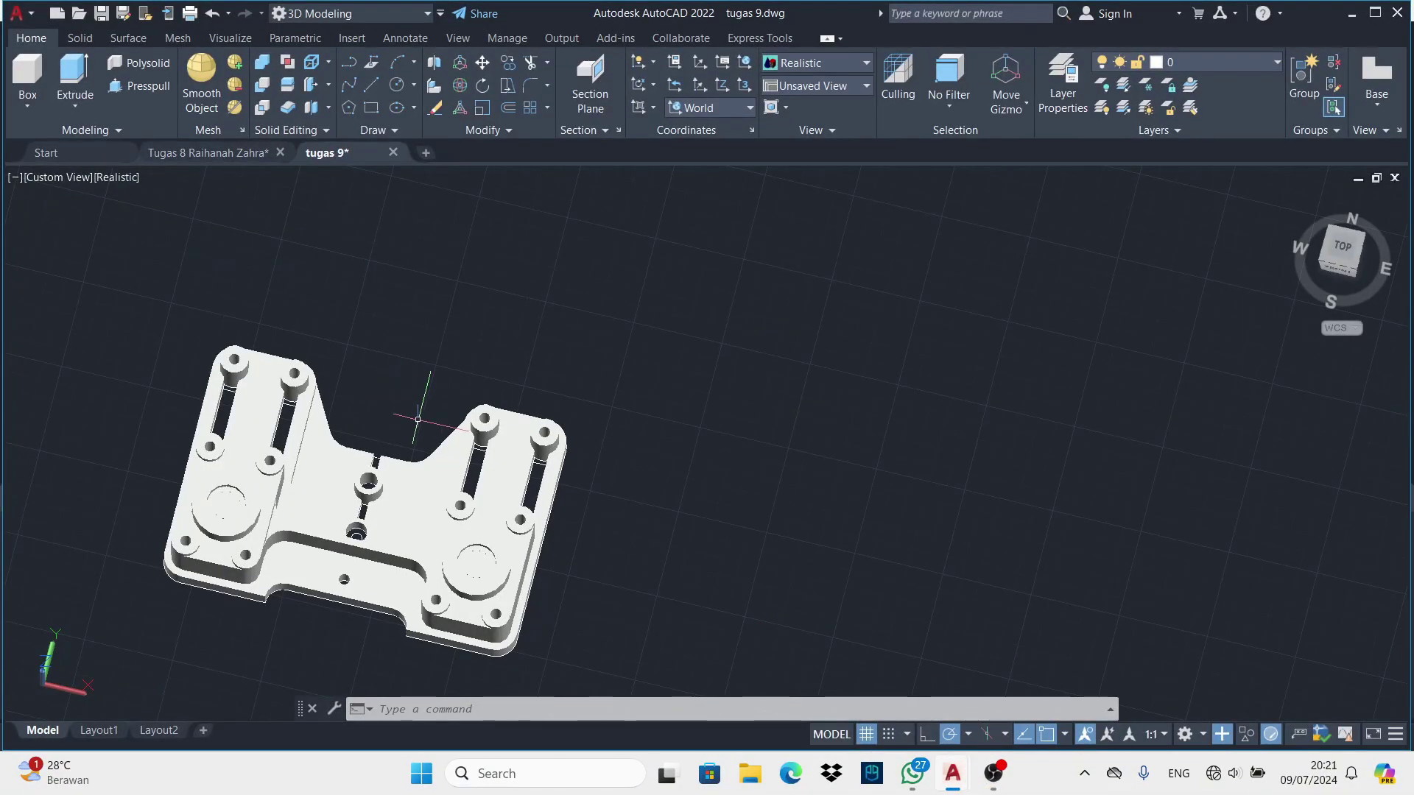
Bring the AutoCAD drawing tugas 9.dwg with the plate model to the front
left_click(140, 85)
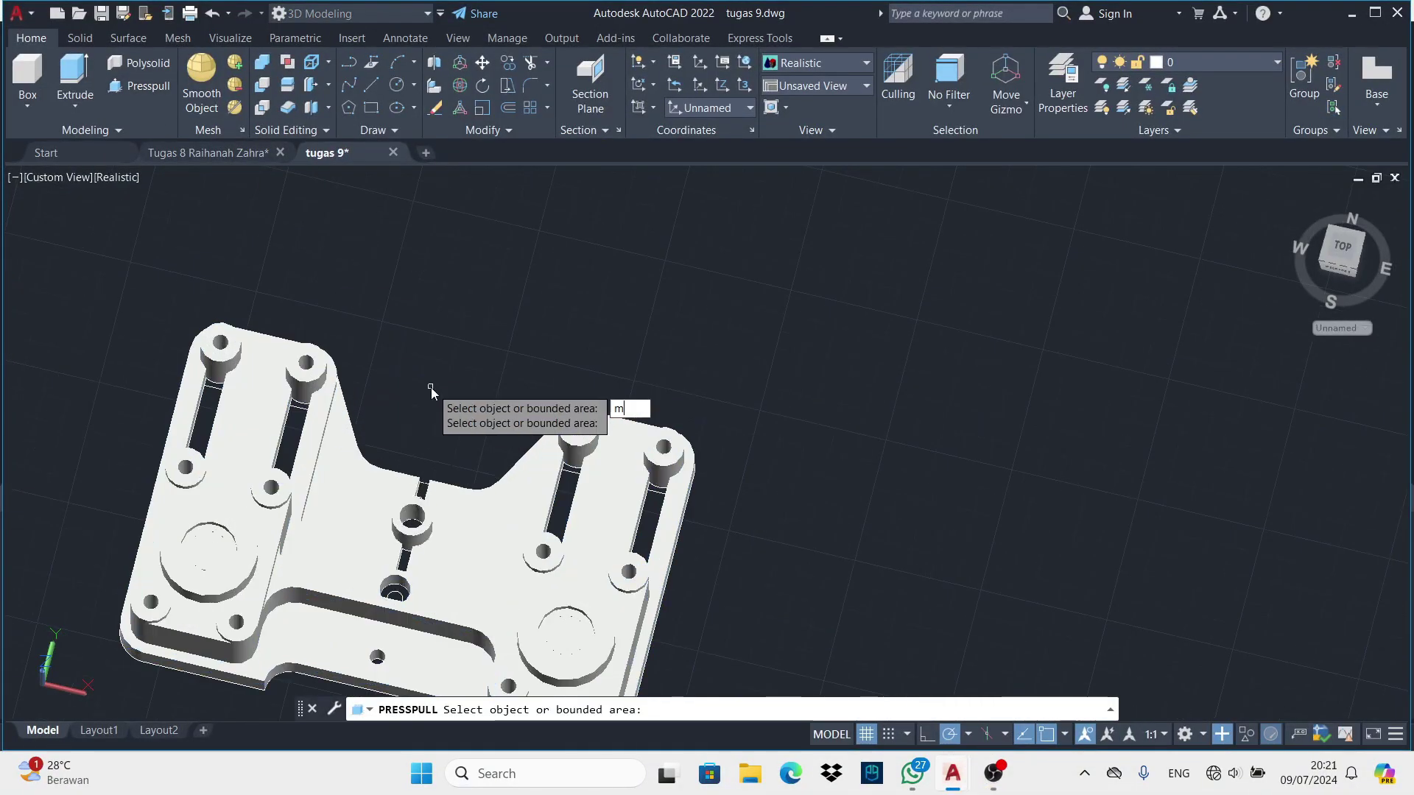
Press-pull the first four slot areas together in Multiple mode
scroll(331, 413, "up", 5)
type("m")
key("Return")
left_click(162, 377)
left_click(332, 413)
left_click(891, 546)
left_click(1066, 589)
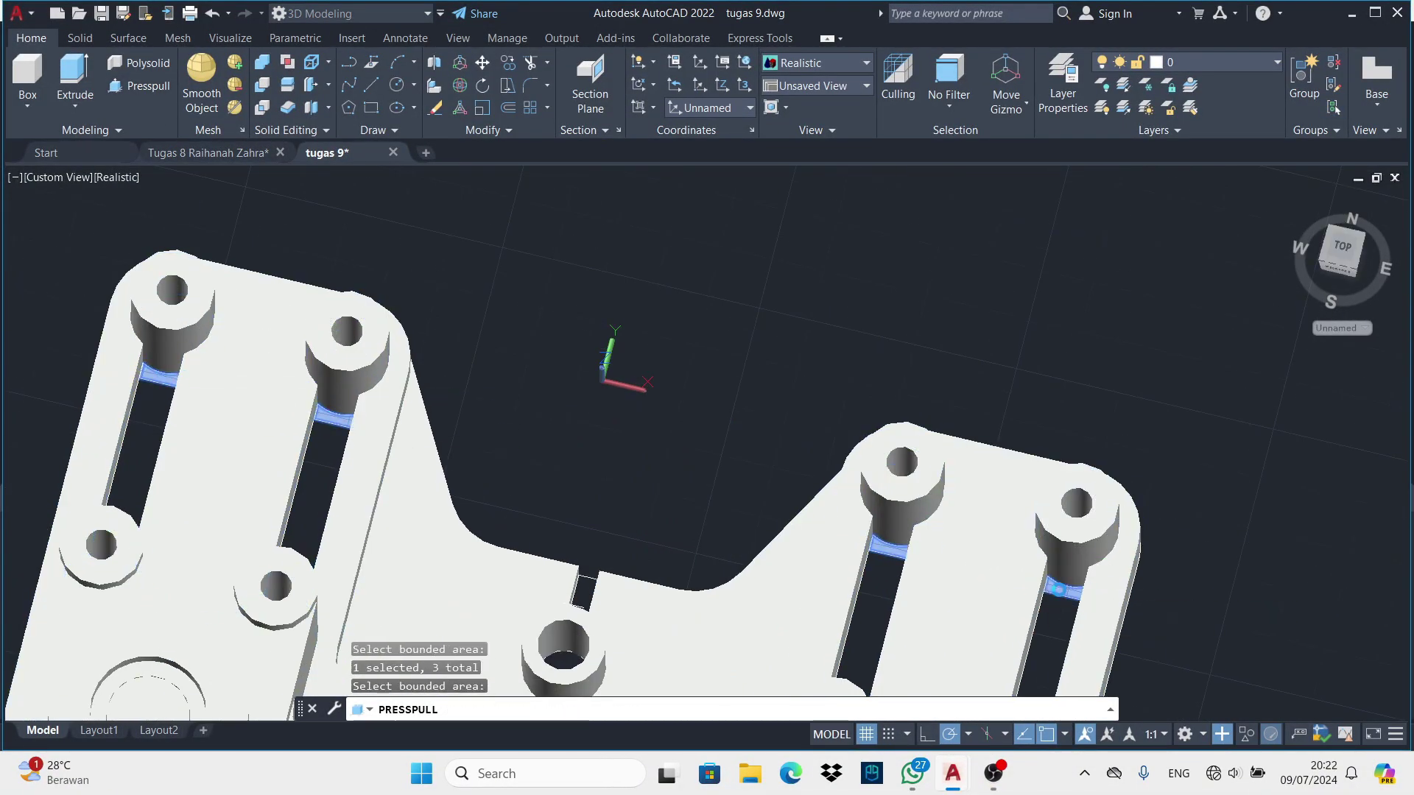
key("Return")
key("Return")
scroll(653, 371, "down", 5)
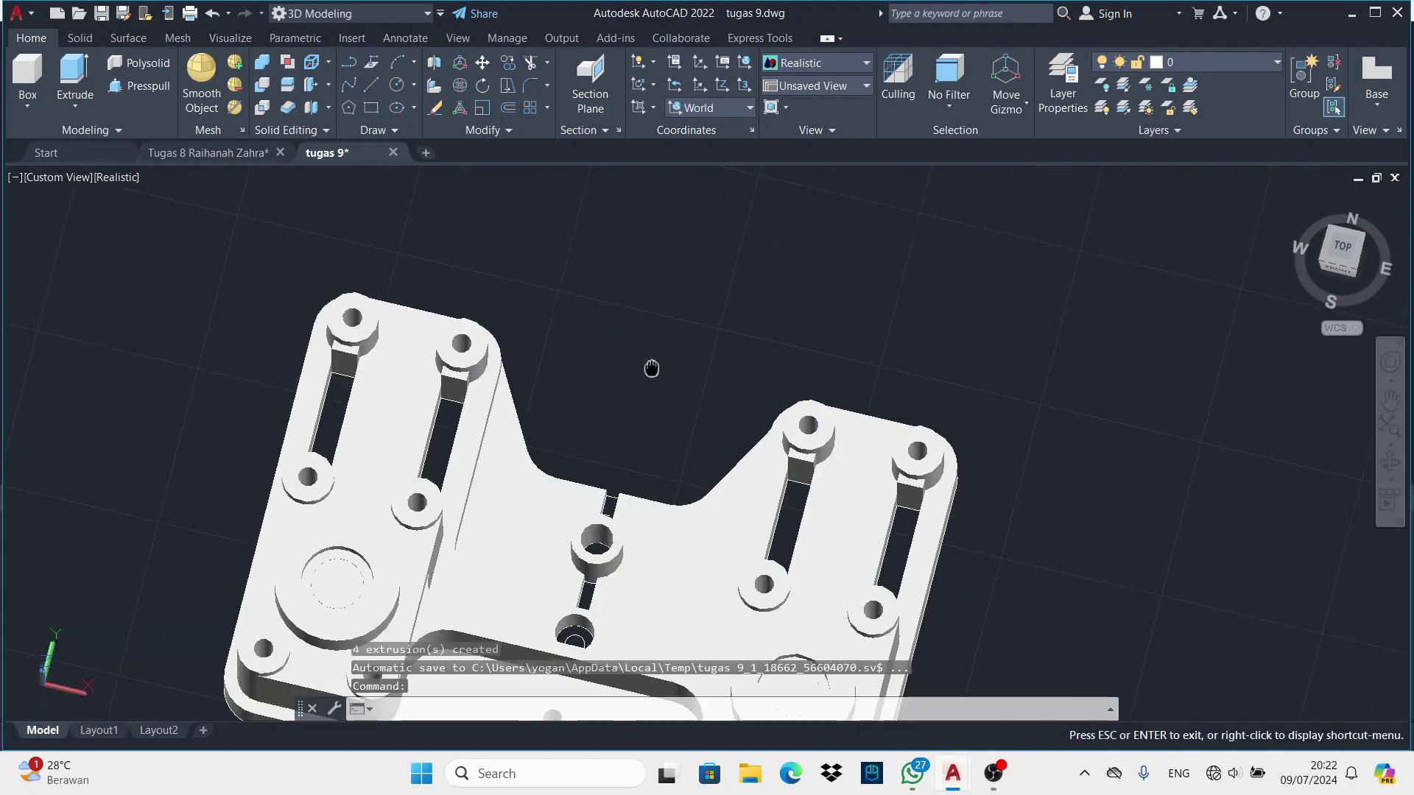
middle_click_drag(651, 370, 500, 505, "shift")
Press-pull a second group of four slot-end areas
key("Return")
type("m")
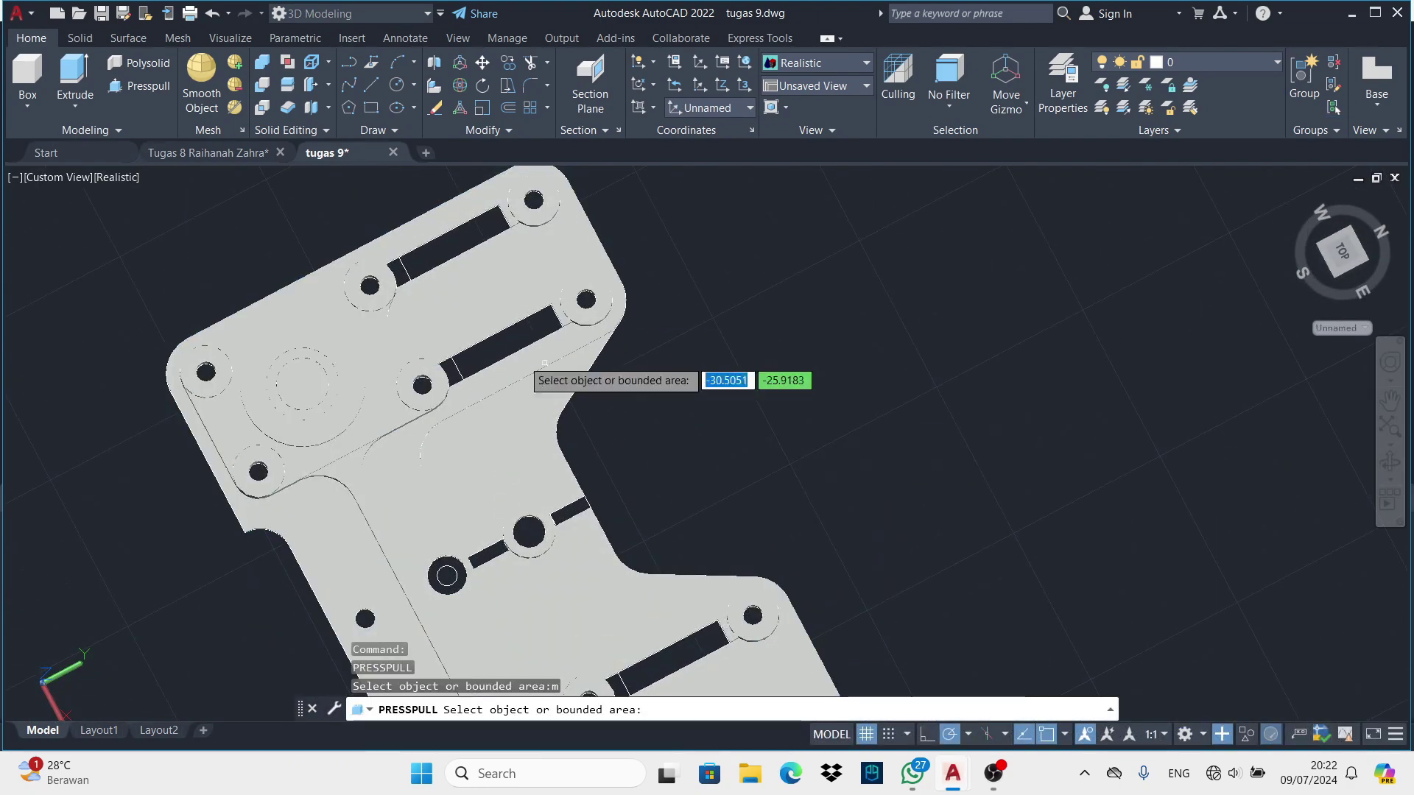
left_click(401, 271)
left_click(450, 370)
middle_click_drag(450, 370, 374, 181)
left_click(541, 498)
left_click(595, 600)
key("Return")
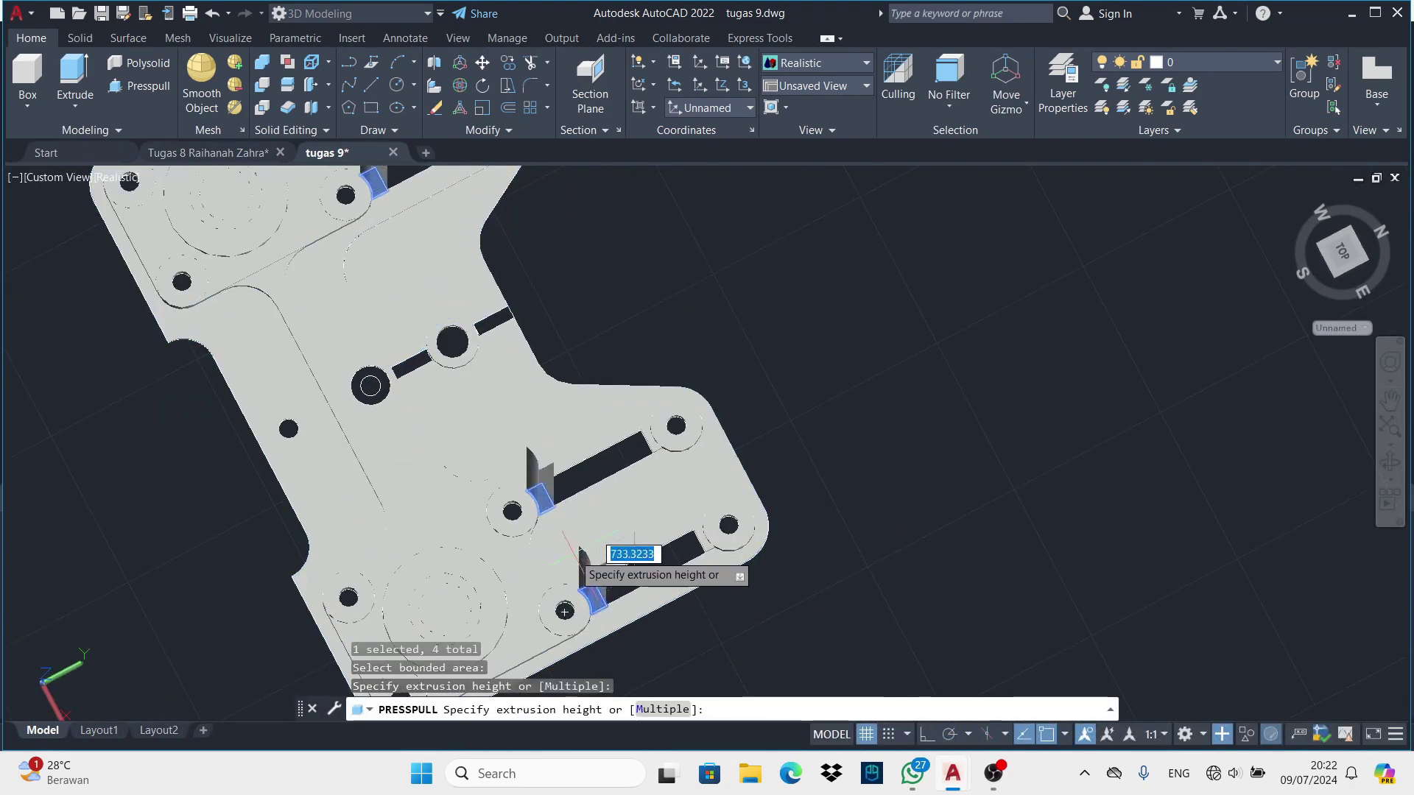
scroll(582, 450, "down", 2)
mouse_move(582, 567)
middle_mouse_down()
mouse_move(582, 449)
mouse_move(533, 383)
middle_mouse_up()
left_click(577, 446)
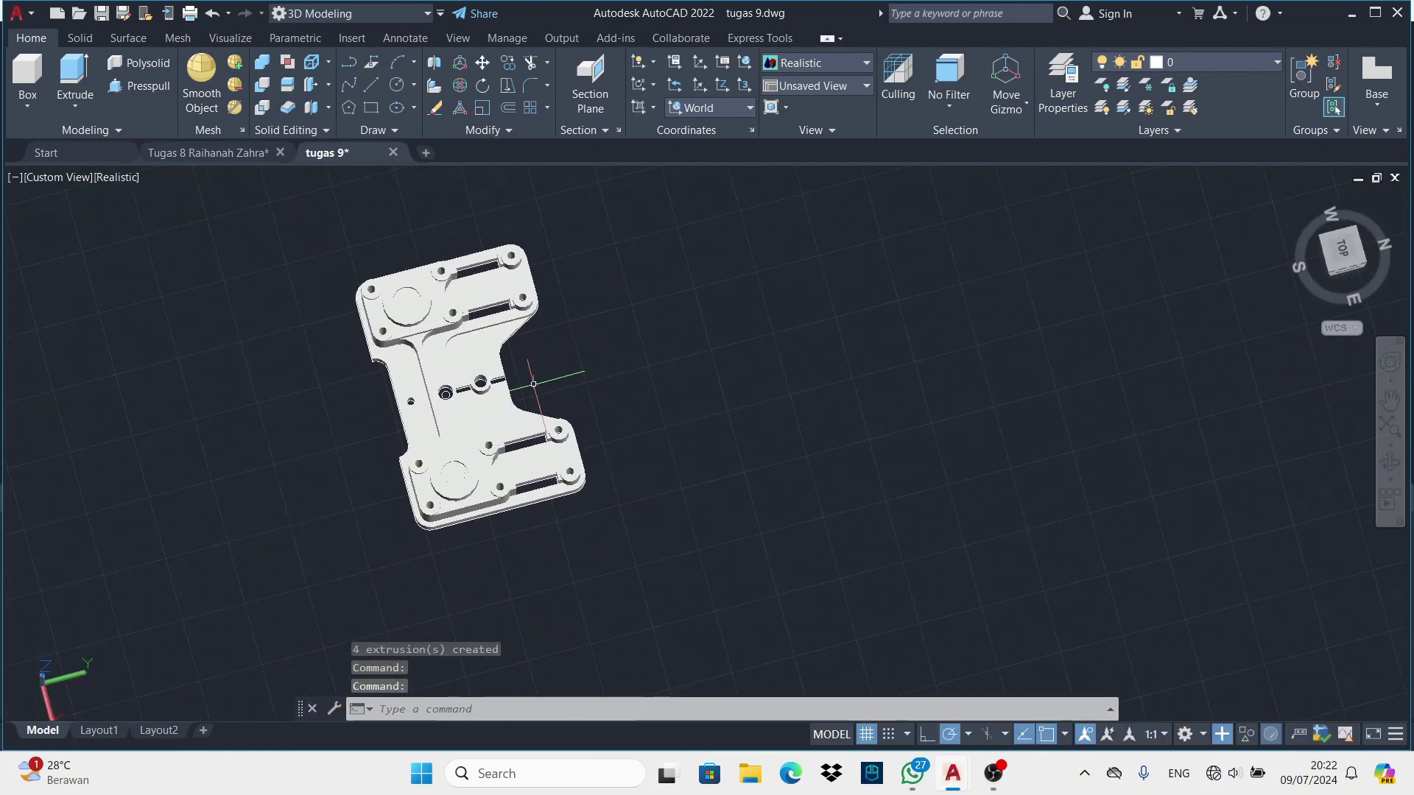
Raise the last group of slot areas to a height of 38
scroll(582, 385, "up", 2)
key("space")
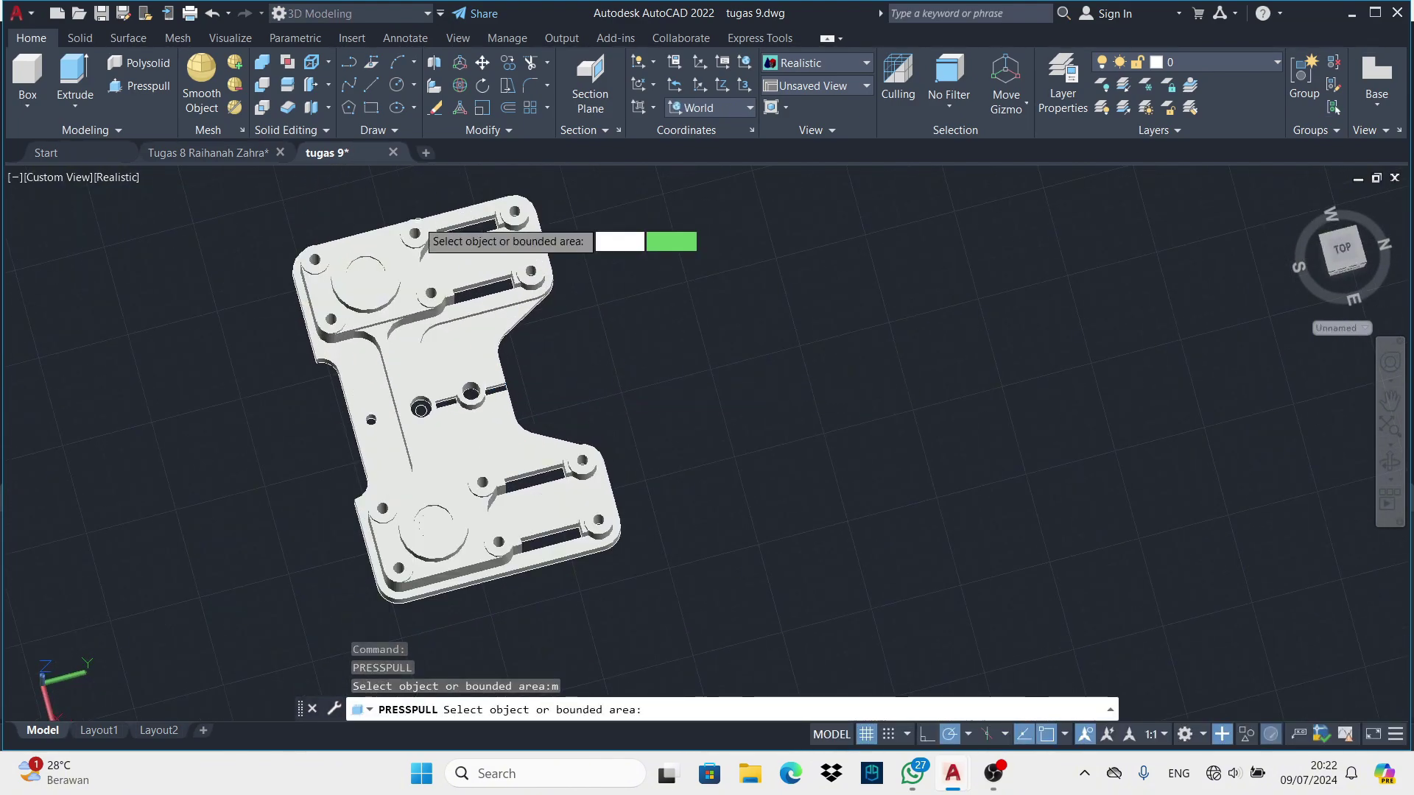
left_click(468, 234)
left_click(535, 480)
left_click(551, 543)
key("Return")
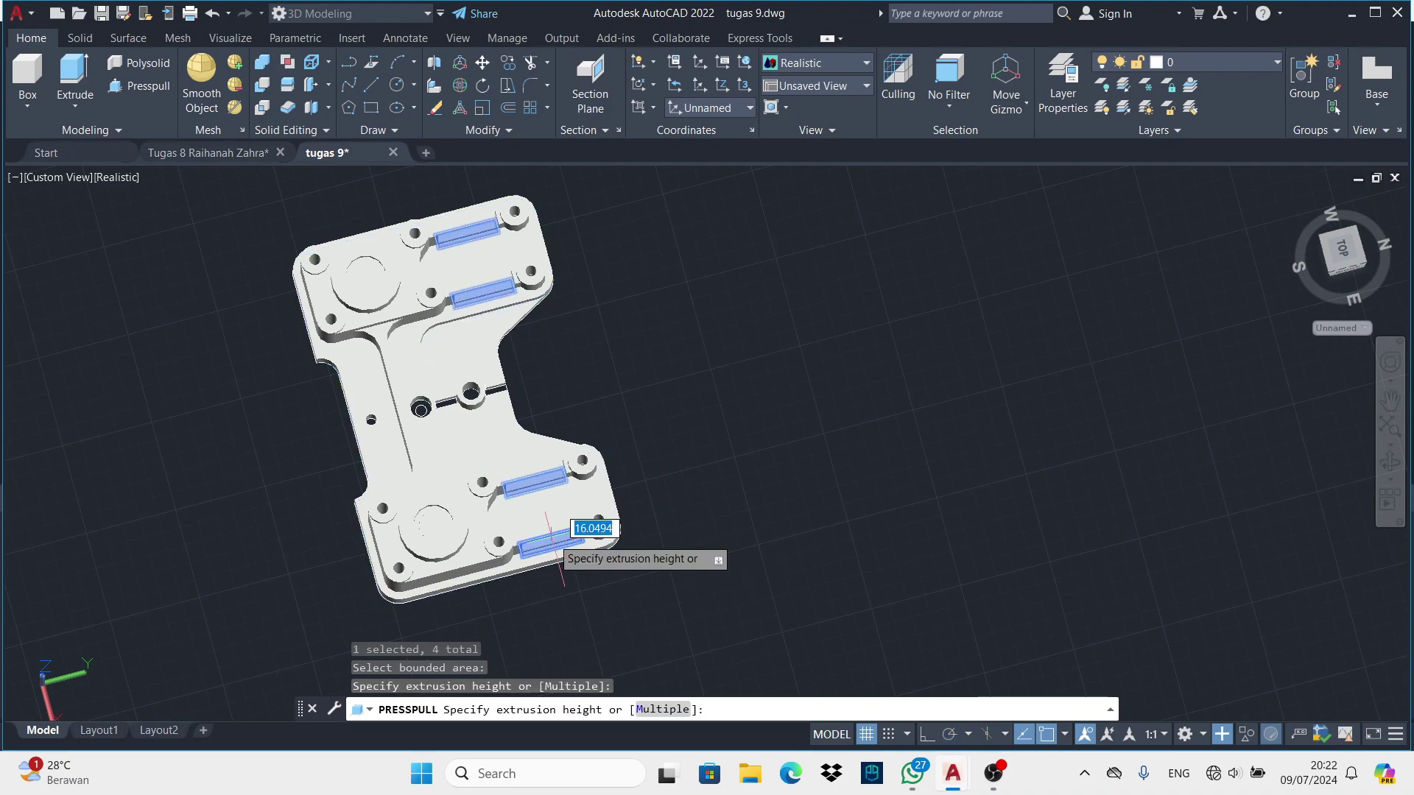
key("Return")
middle_click_drag(647, 457, 461, 401, "shift")
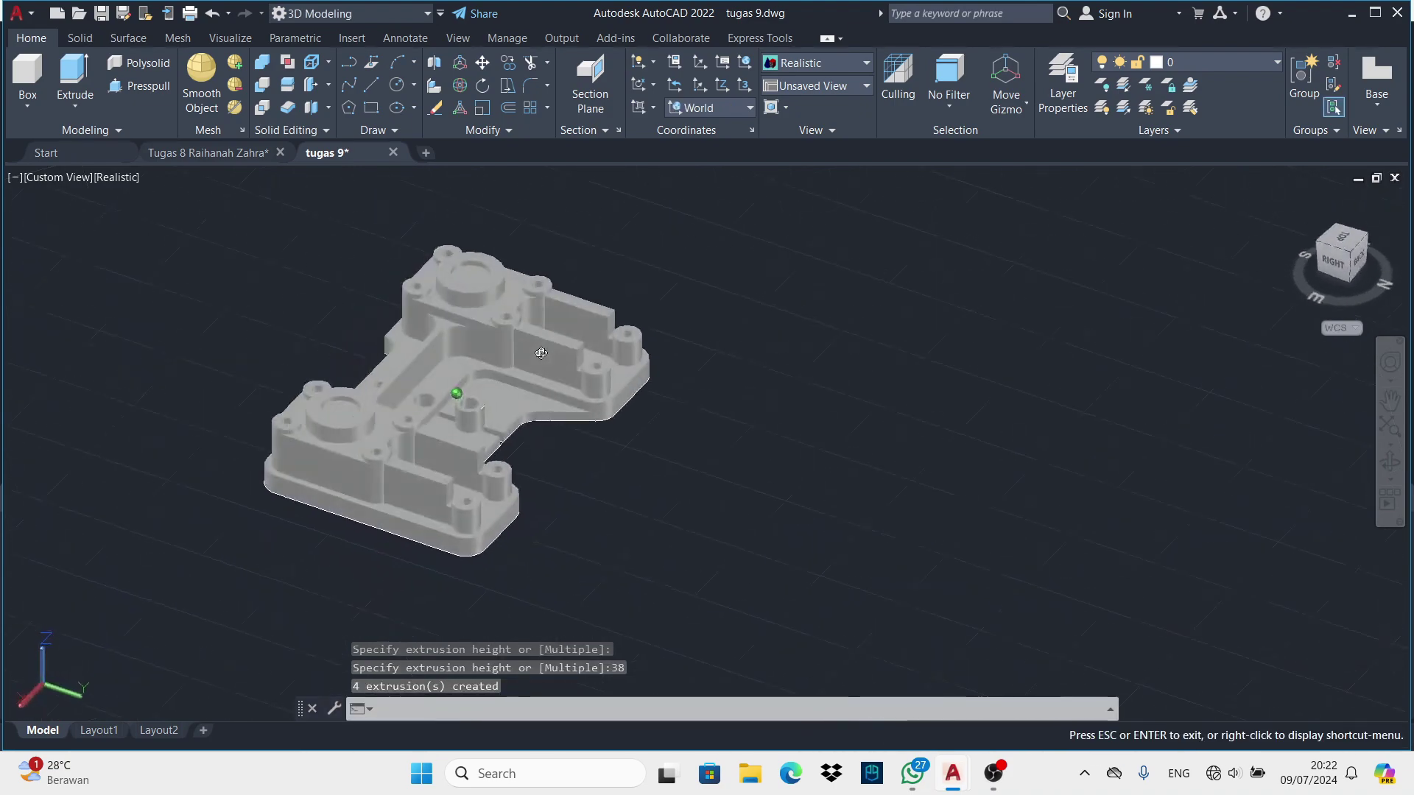
Press-pull the short slot beside the centre hole to a picked height
scroll(420, 418, "up", 3)
key("space")
scroll(419, 418, "up", 1)
scroll(410, 404, "up", 2)
left_click(542, 368)
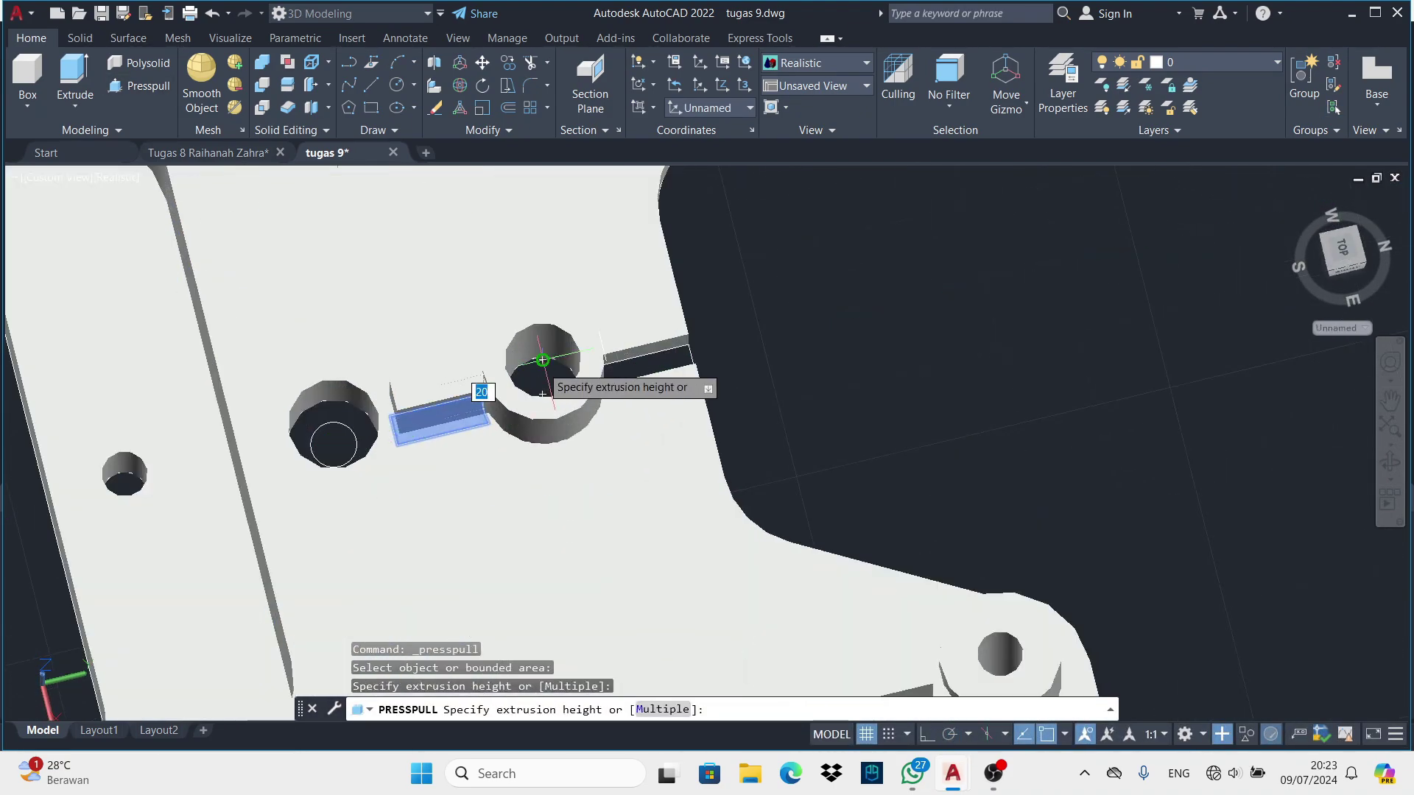
left_click(706, 387)
scroll(706, 388, "down", 2)
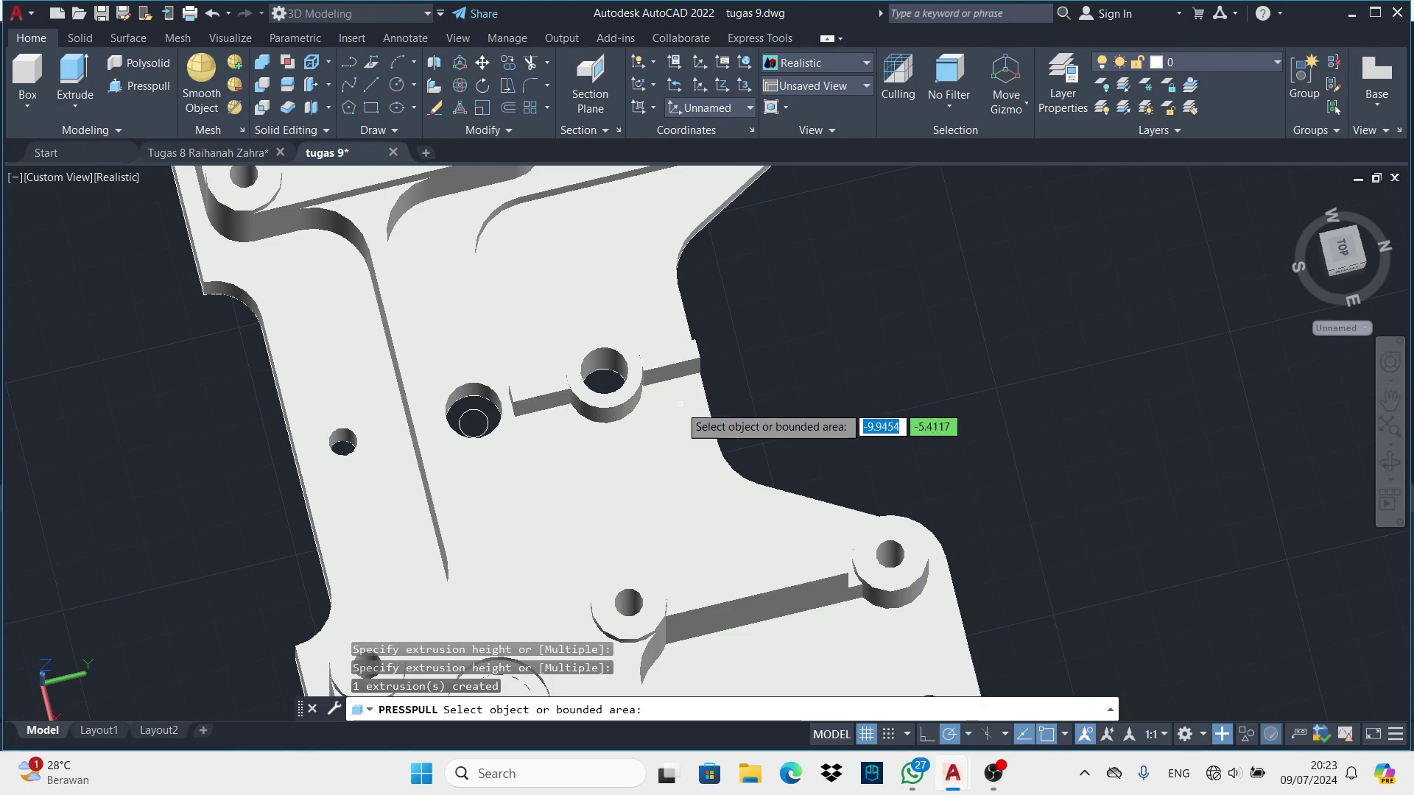
Pull the area around the left hole up by 9 to form a boss
left_click(488, 416)
key("Escape")
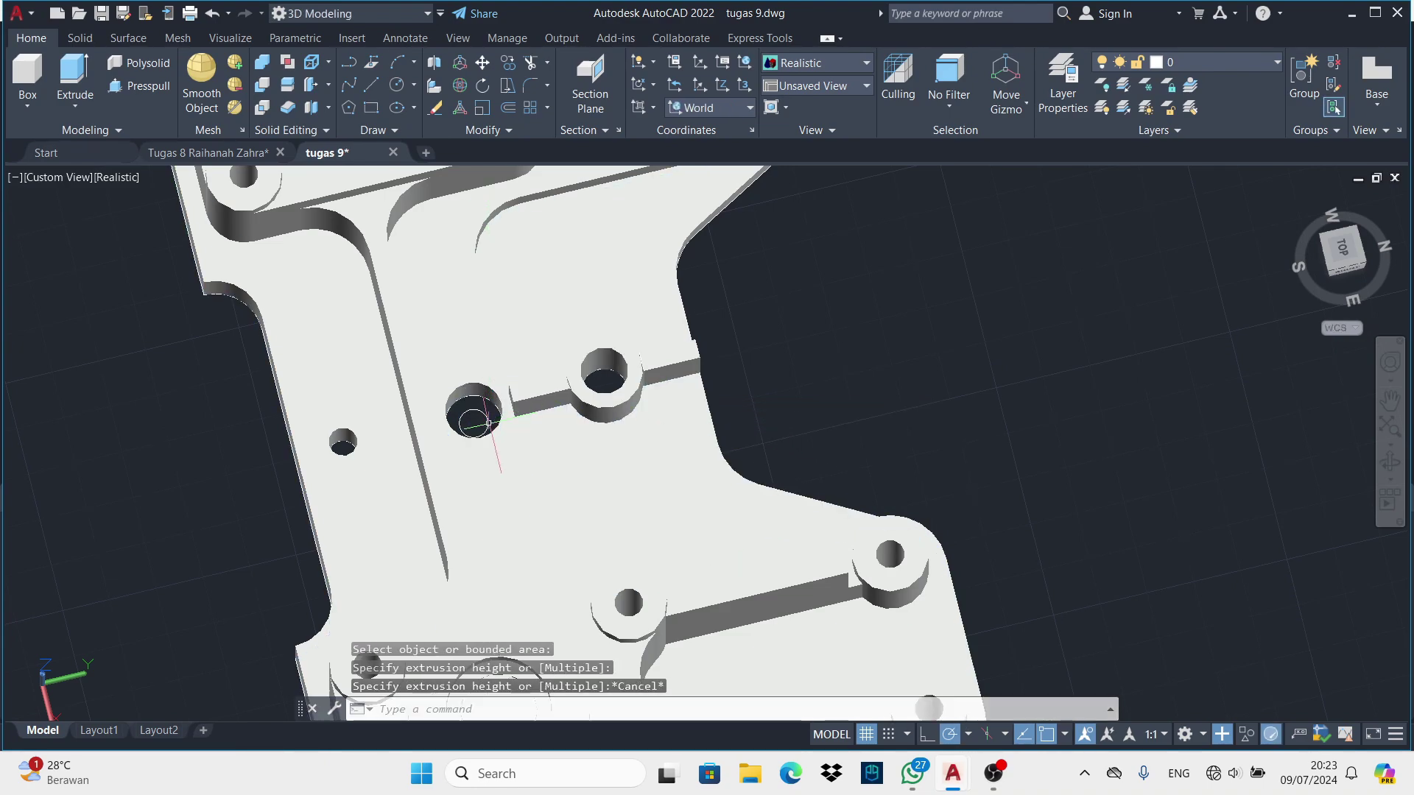
key("Return")
left_click(473, 413)
type("9")
key("Return")
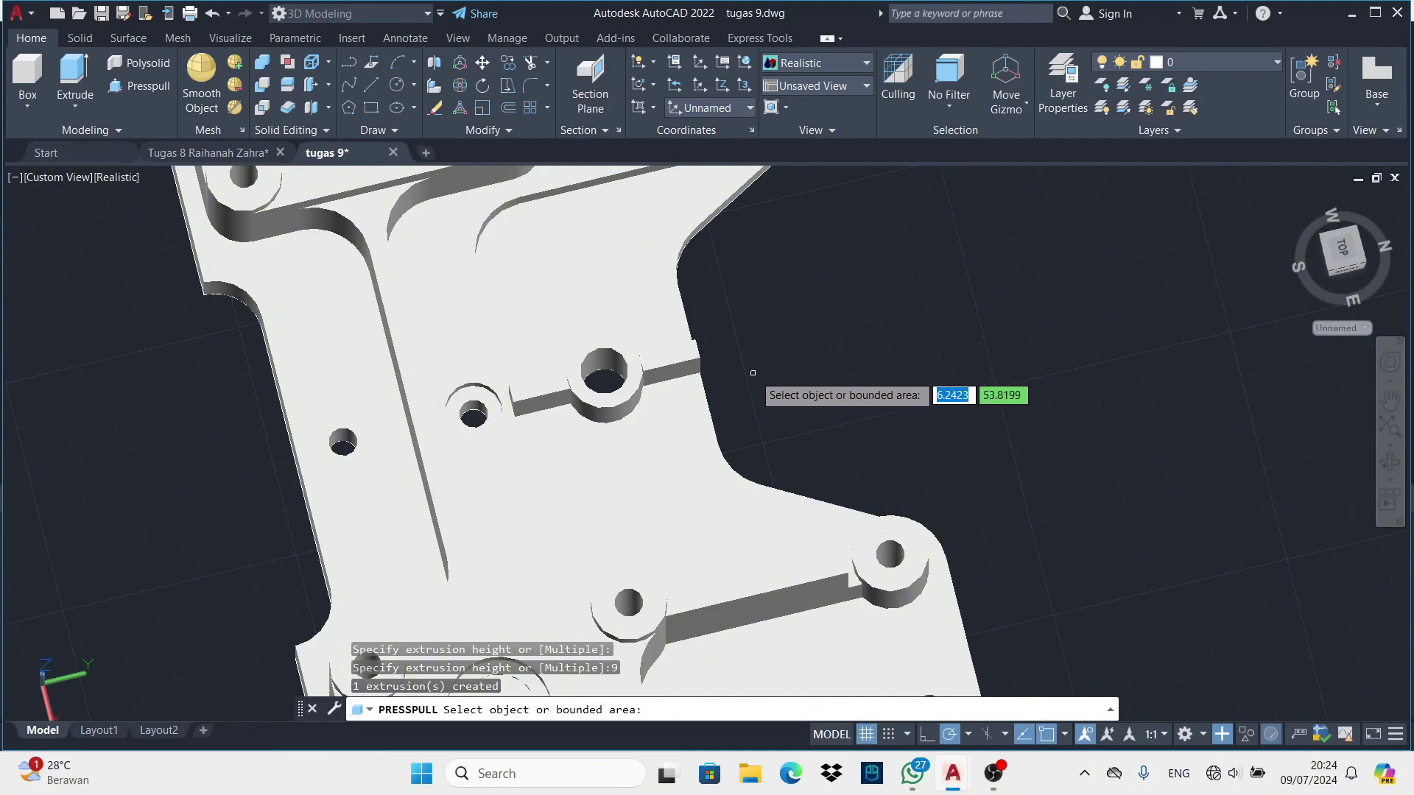
scroll(503, 408, "down", 1)
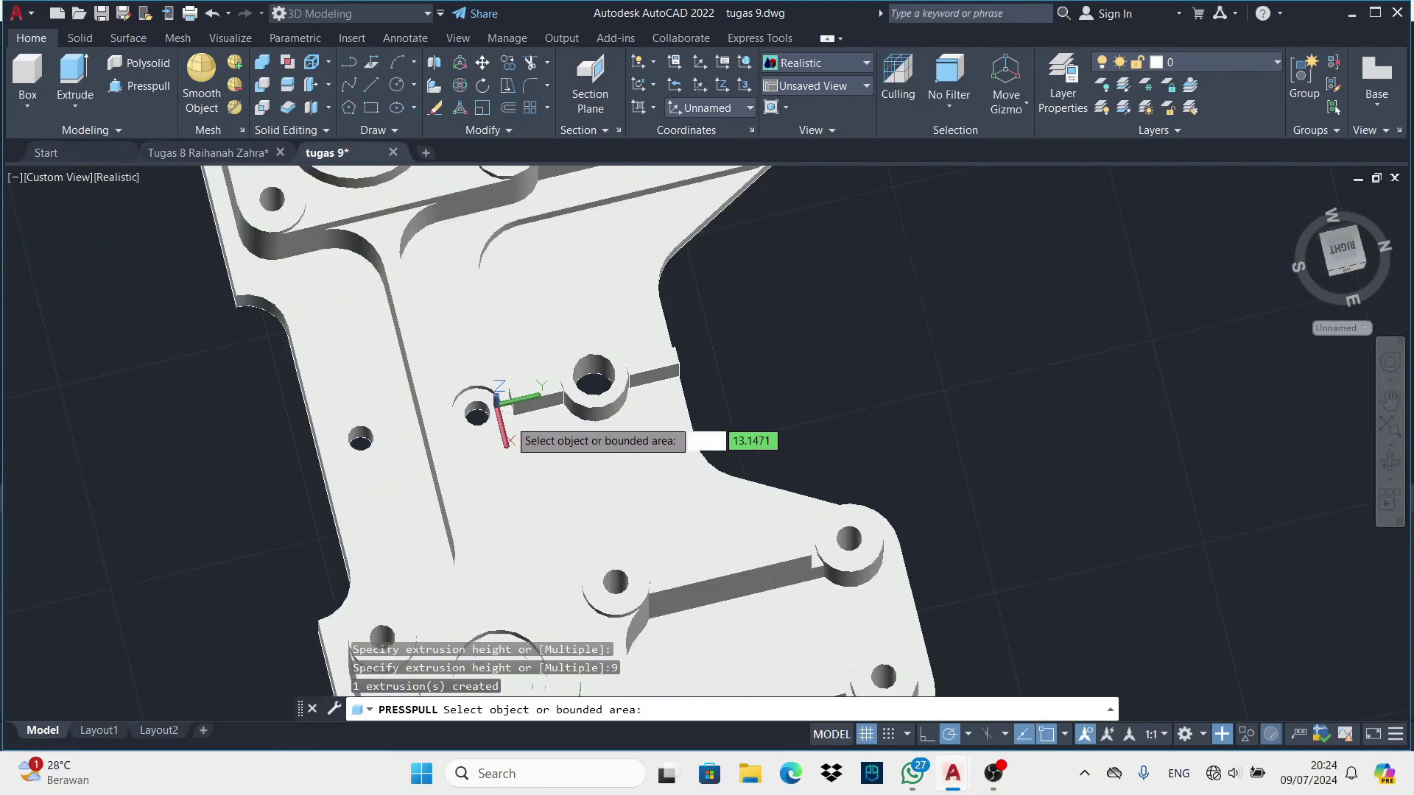
scroll(811, 425, "down", 3)
middle_click_drag(810, 424, 957, 434, "shift")
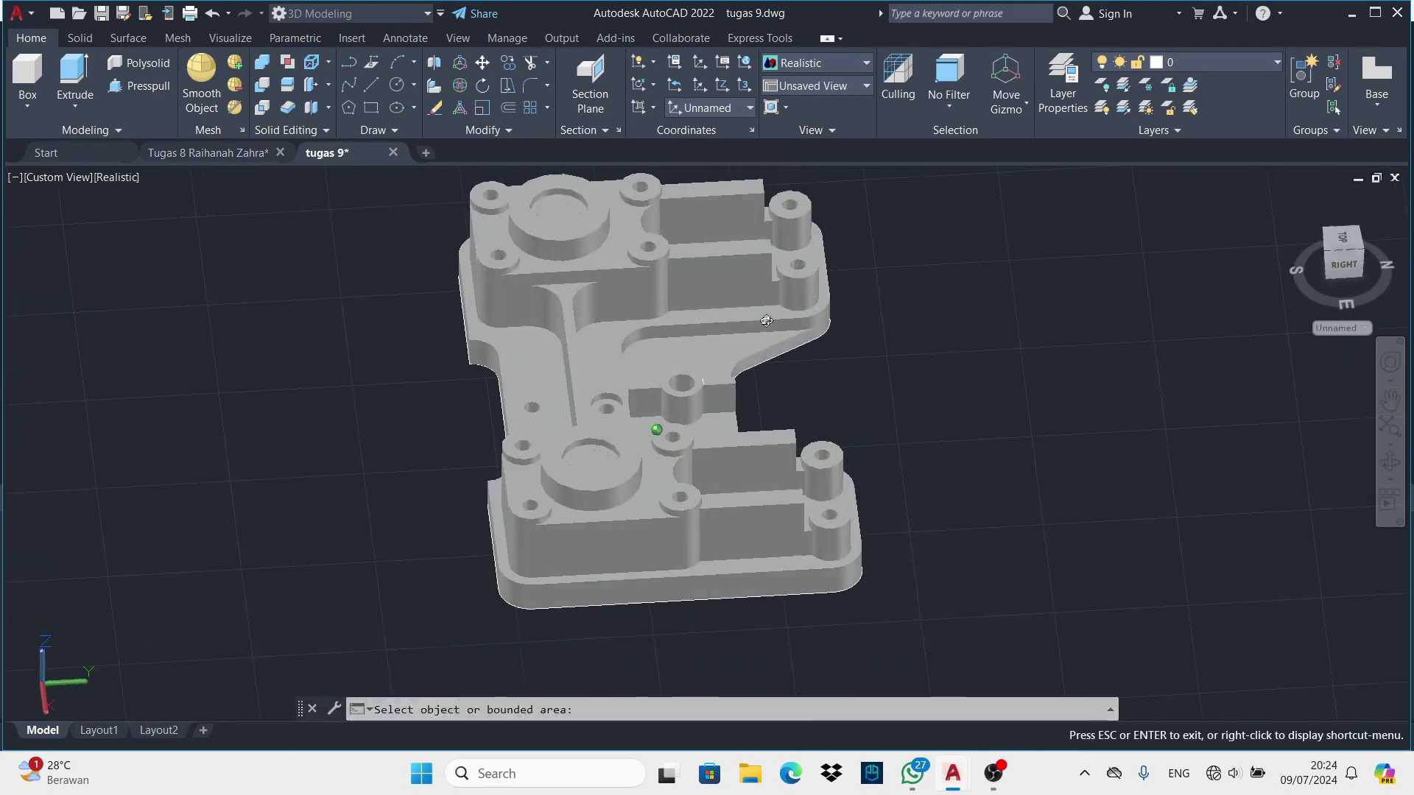
scroll(851, 452, "down", 1)
key("Escape")
scroll(850, 452, "up", 2)
Start a line on the lower wall, trying a 24 starting distance
middle_click_drag(835, 488, 805, 410, "shift")
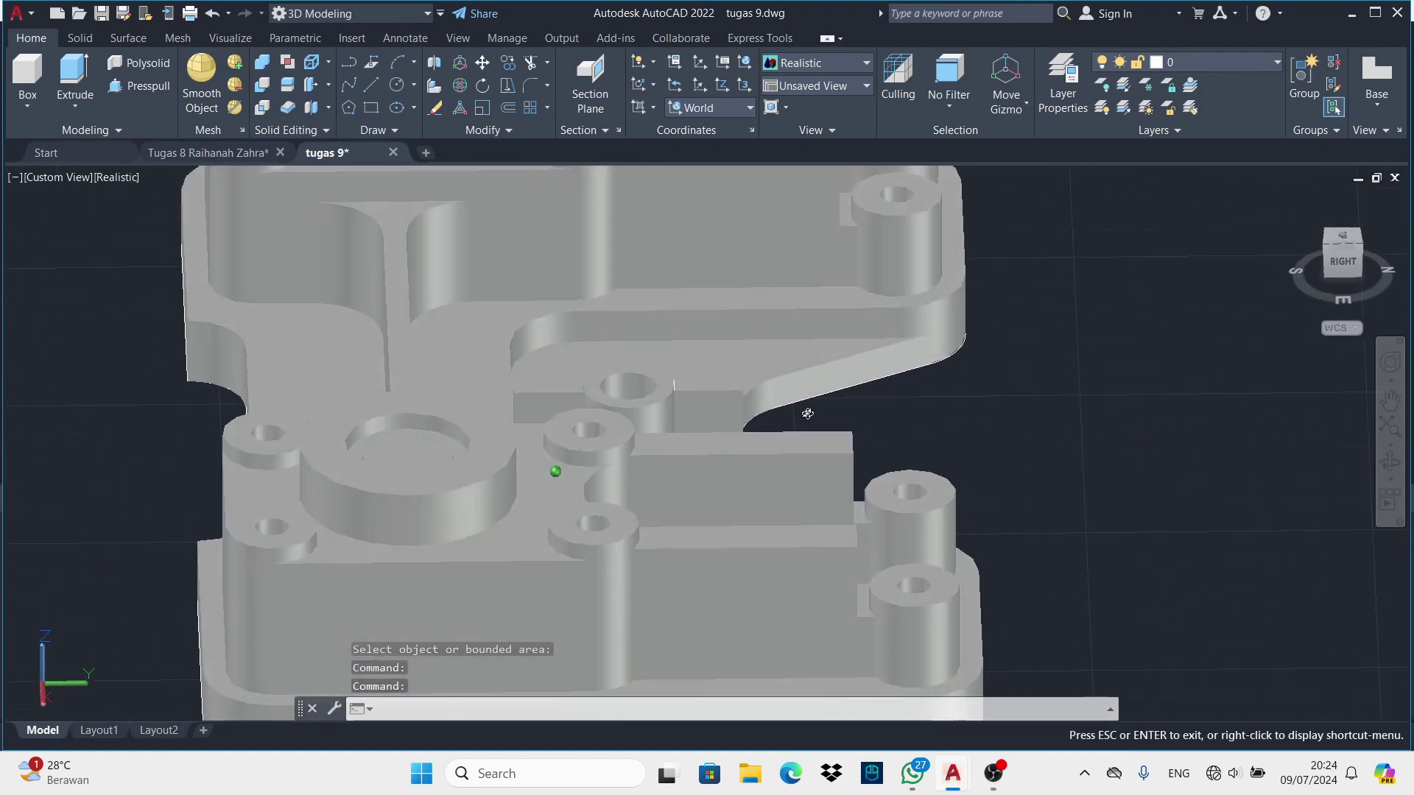
scroll(804, 410, "down", 2)
type("l")
key("Return")
scroll(736, 441, "up", 3)
scroll(690, 402, "down", 2)
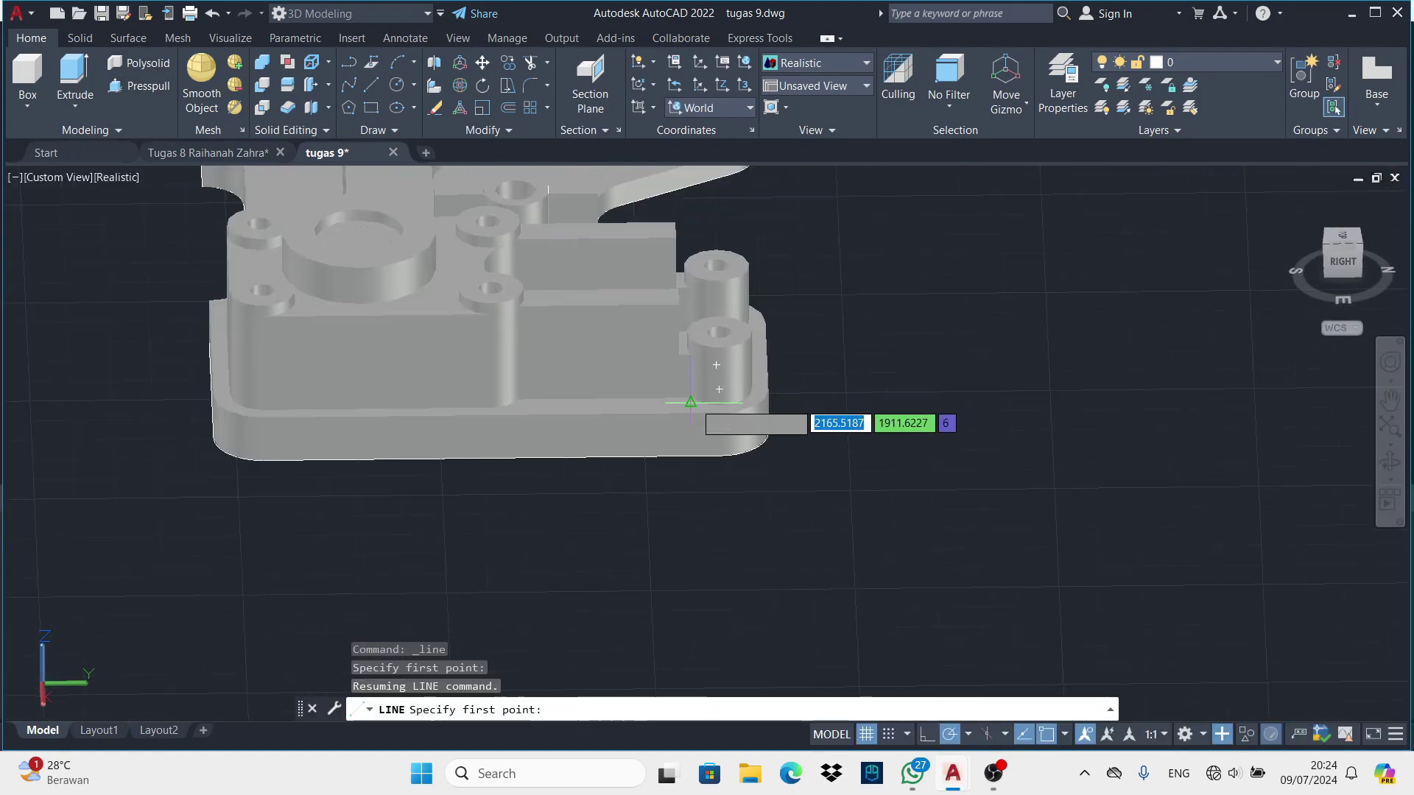
middle_click_drag(690, 402, 684, 401, "shift")
scroll(684, 401, "up", 3)
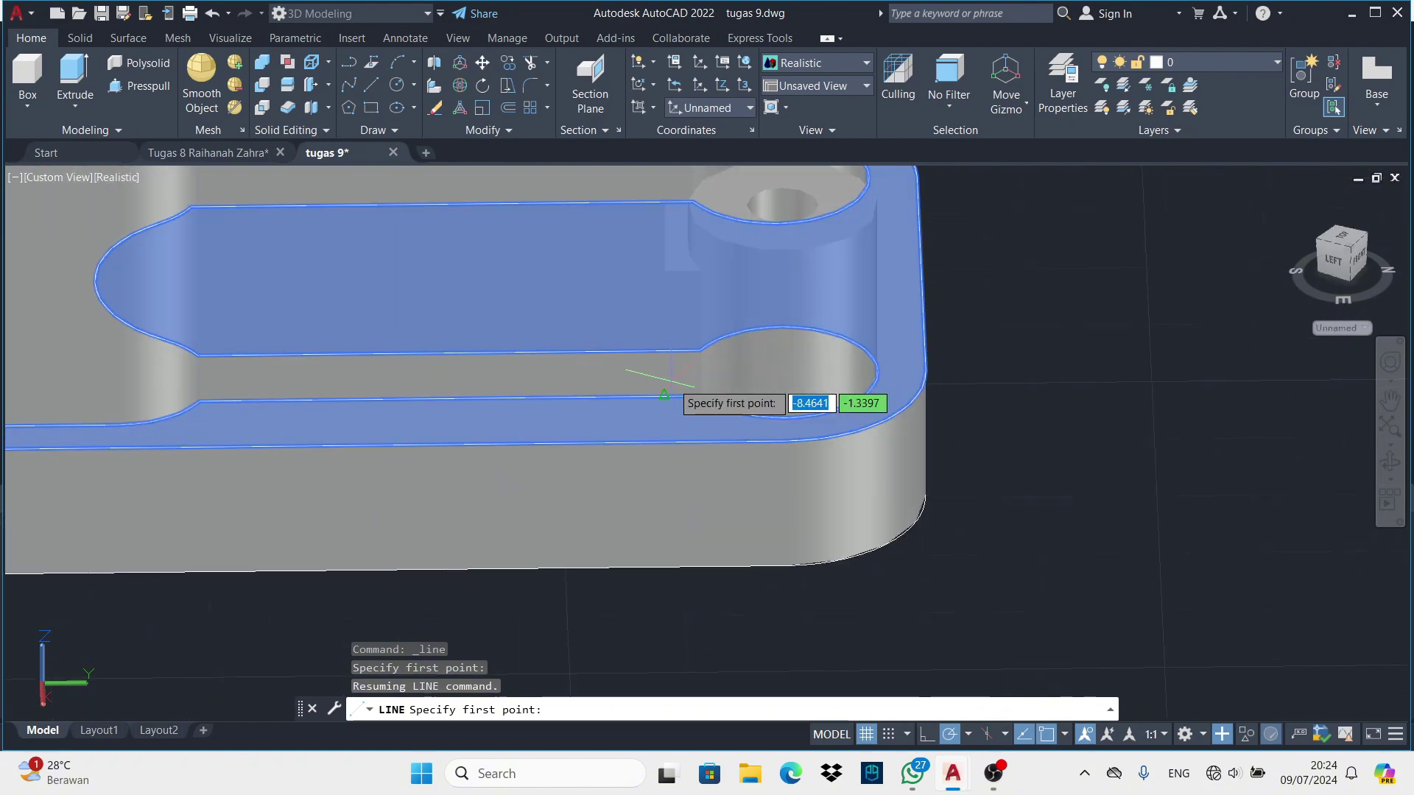
scroll(671, 412, "up", 2)
type("24")
key("Return")
scroll(589, 397, "down", 1)
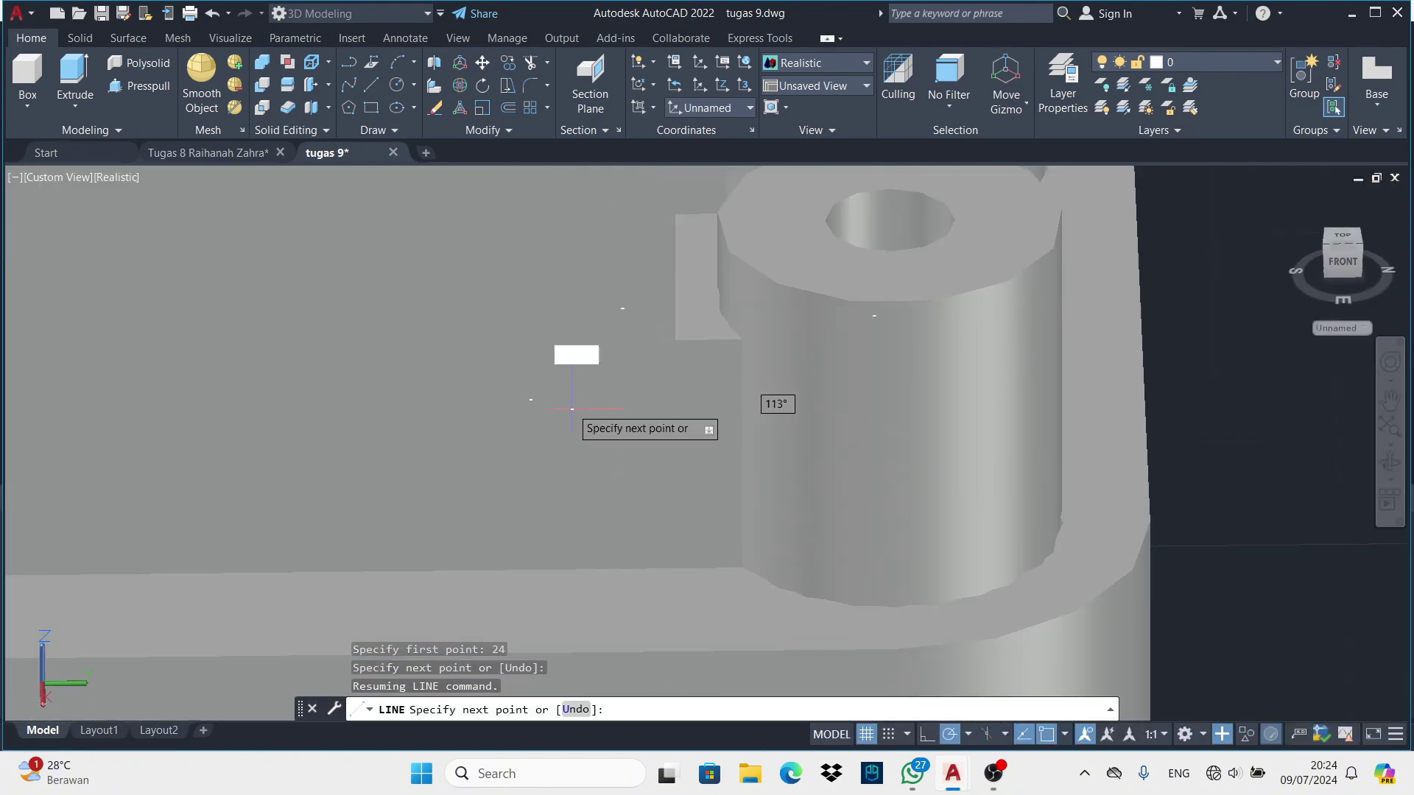
Draw the diagonal line from one boss edge to the far boss
key("Escape")
key("space")
left_click(653, 339)
scroll(653, 340, "down", 3)
mouse_move(653, 339)
middle_mouse_down("shift")
mouse_move(472, 371)
mouse_move(493, 370)
middle_mouse_up("shift")
left_click(452, 354)
key("Escape")
Press-pull the triangular area above the diagonal and select the extruded panels
key("ctrl+shift+e")
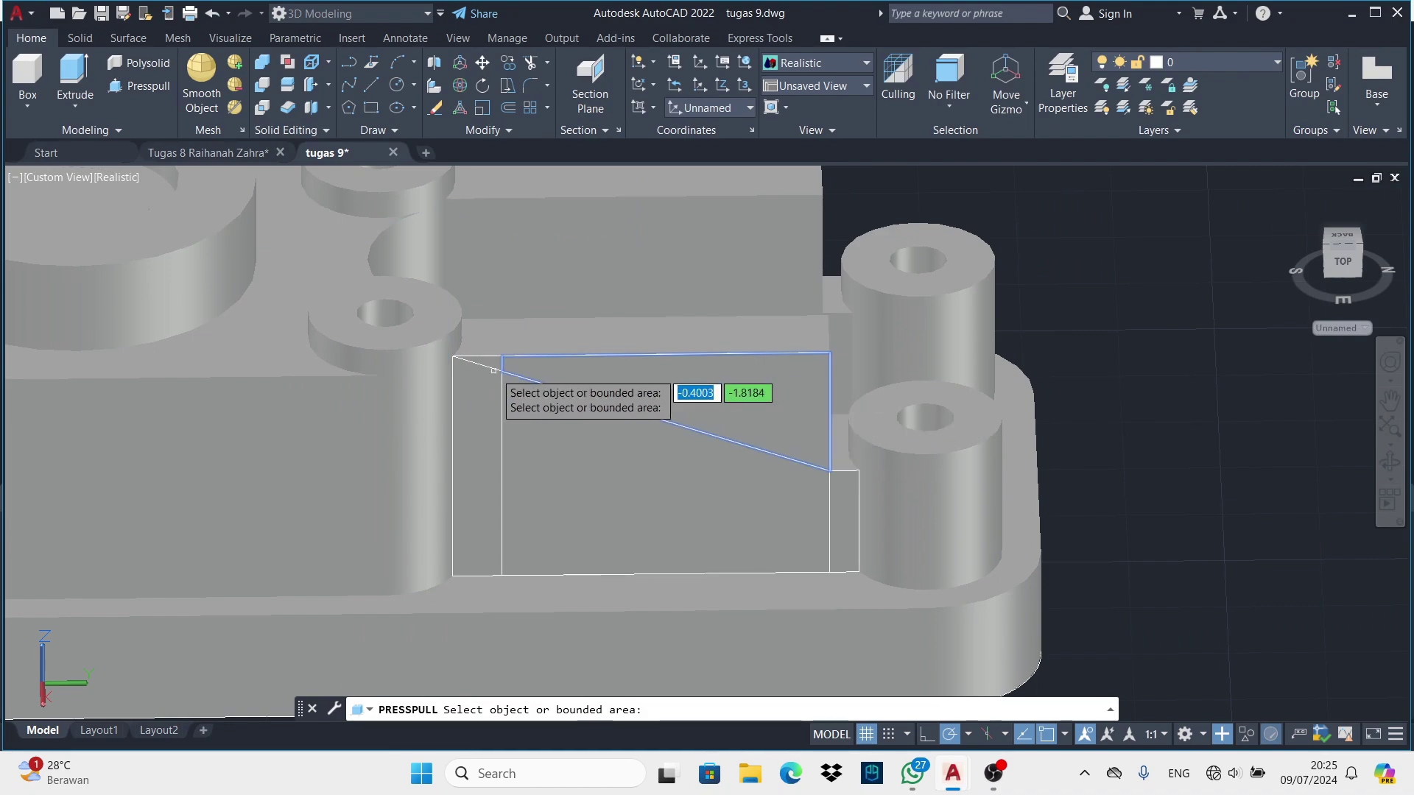
middle_click_drag(490, 313, 584, 420, "shift")
left_click(464, 409)
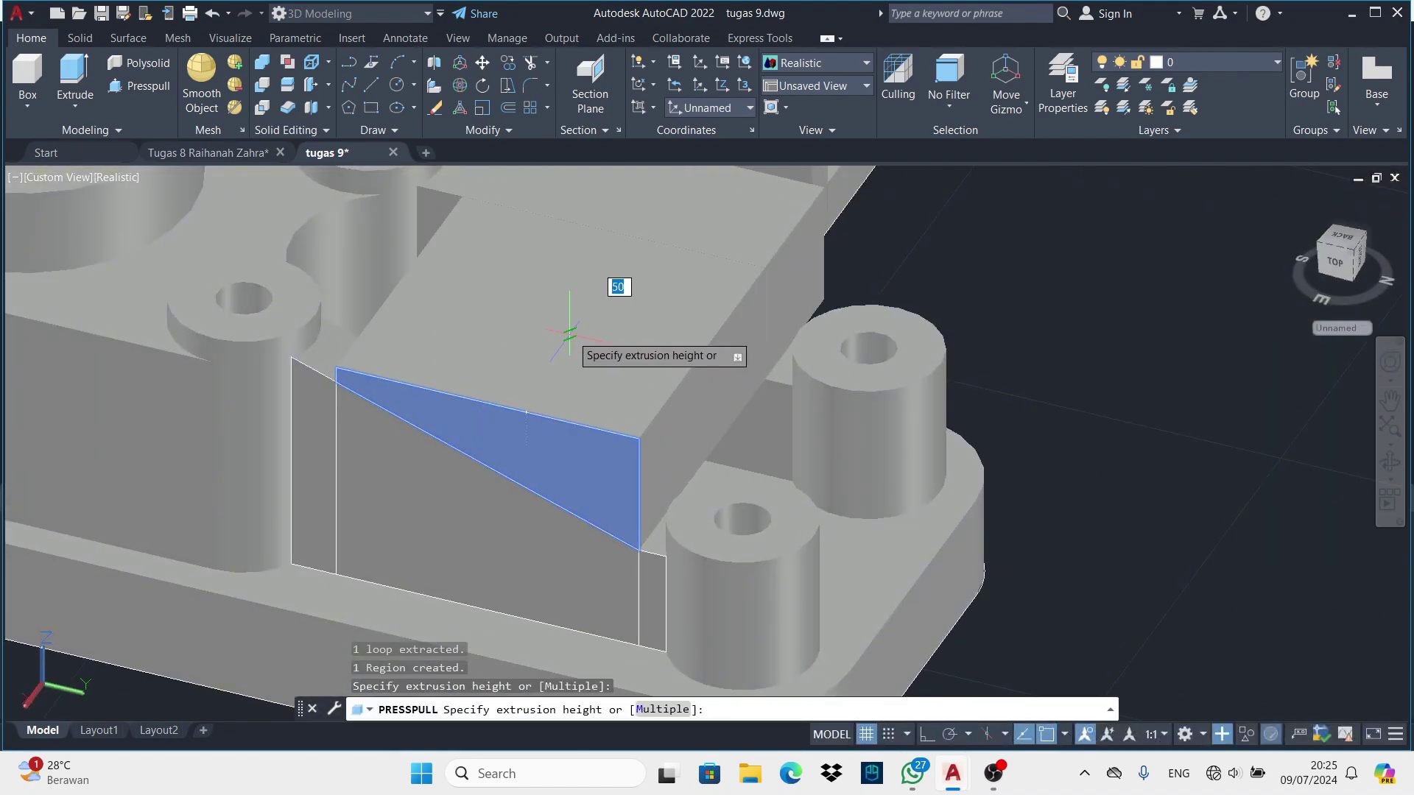
left_click(575, 309)
middle_click_drag(575, 309, 479, 448)
key("Escape")
scroll(479, 448, "down", 5)
left_click(526, 552)
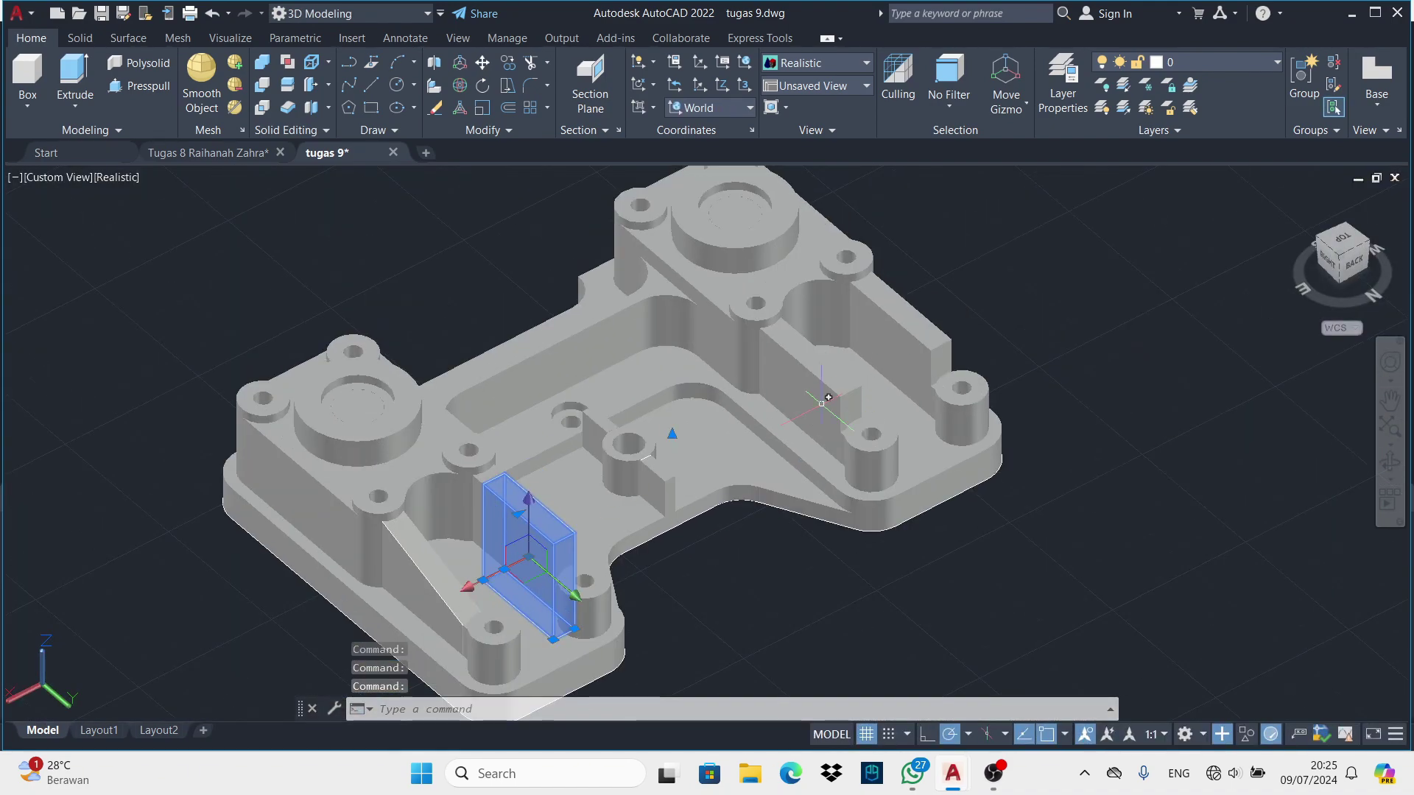
left_click(906, 361)
left_click(854, 416)
Undo and redo the angled extrusion until the sloped triangle is correct
key("ctrl+z")
key("ctrl+z")
key("ctrl+z")
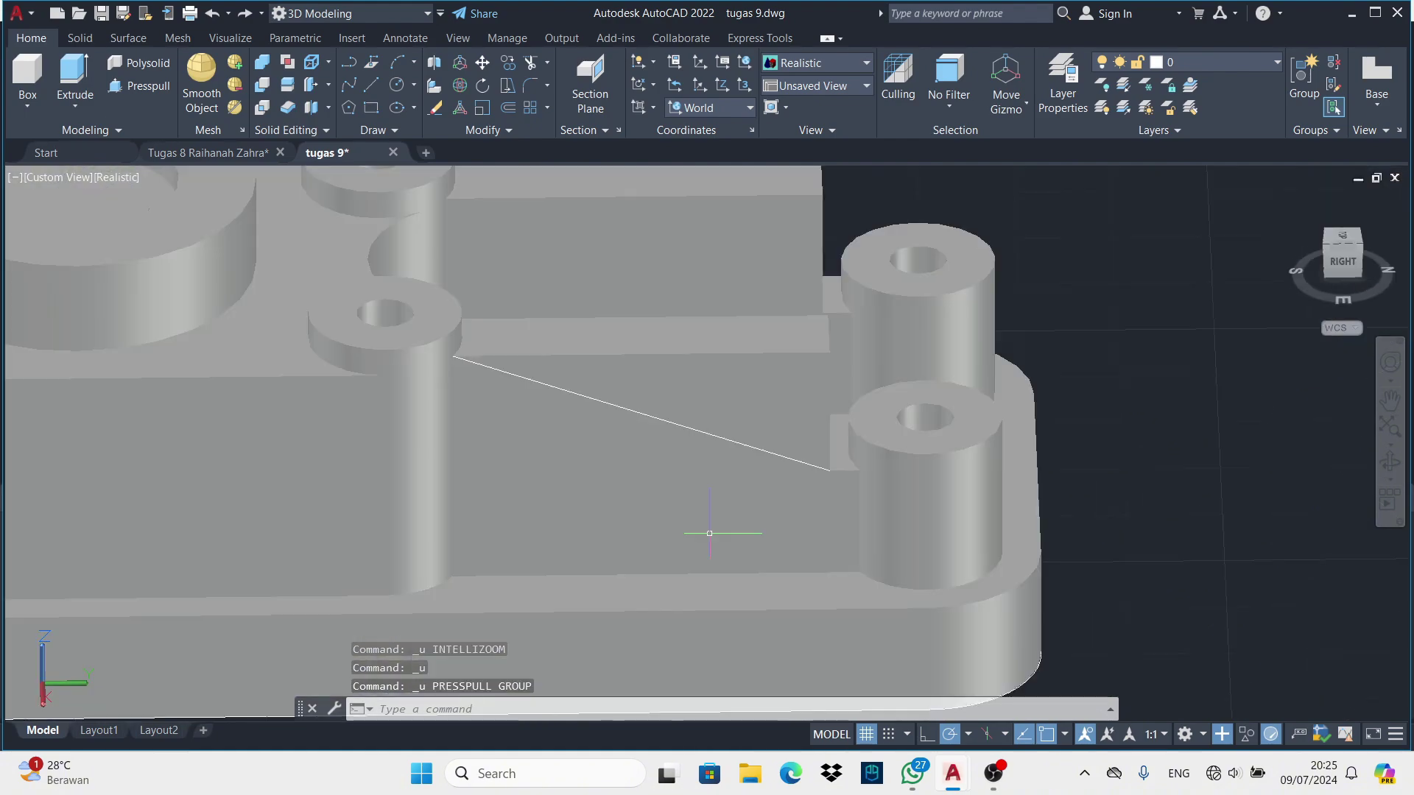
left_click(140, 86)
left_click(647, 371)
left_click(530, 341)
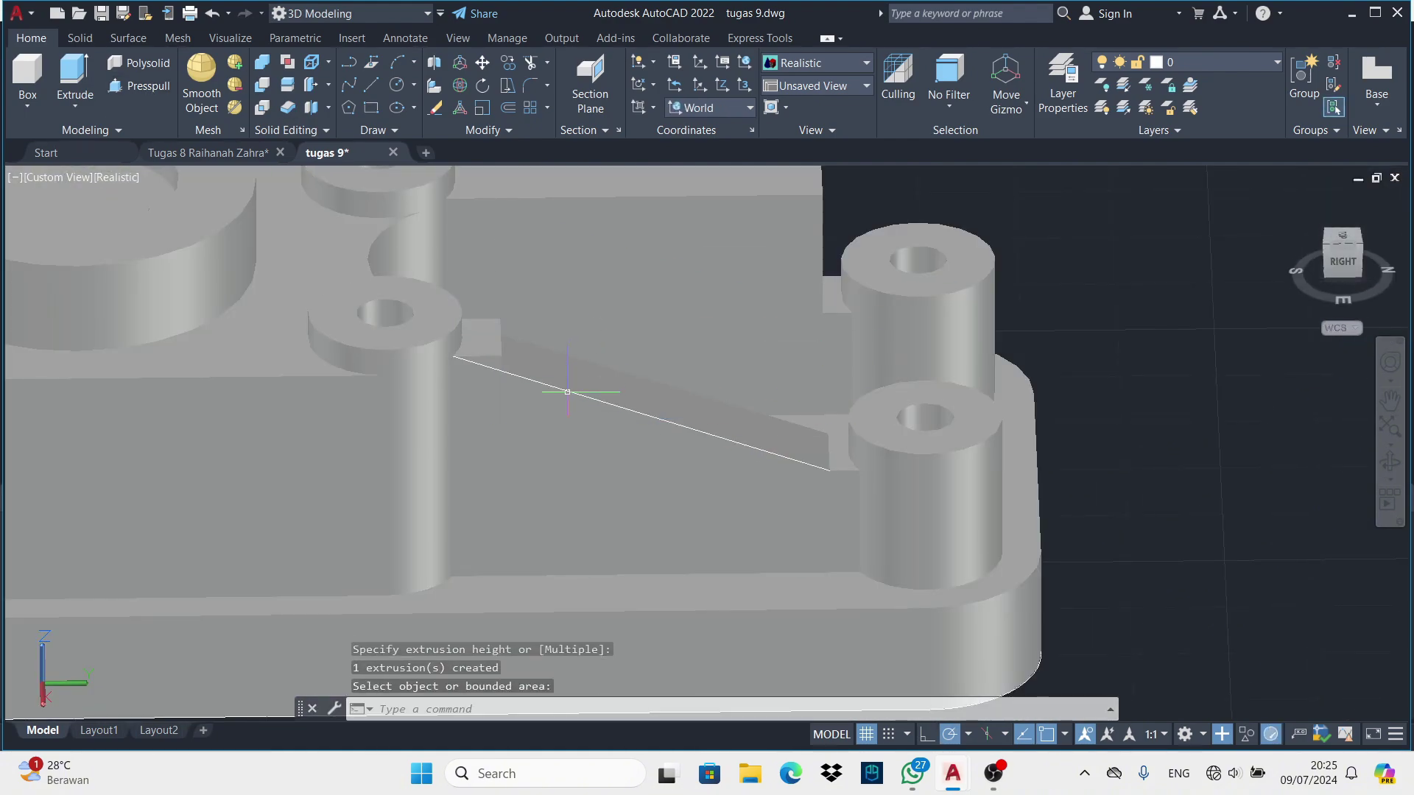
key("ctrl+z")
key("ctrl+z")
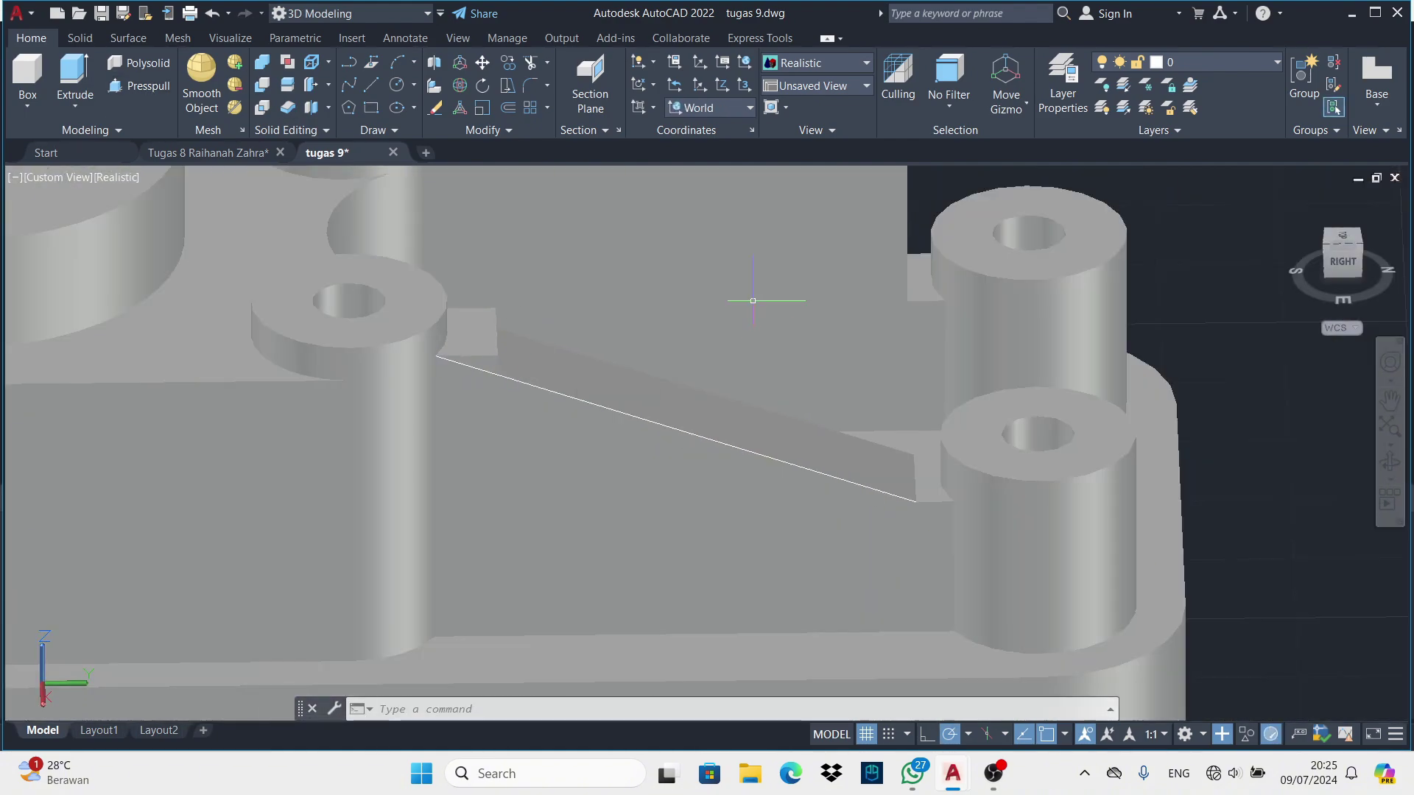
key("ctrl+z")
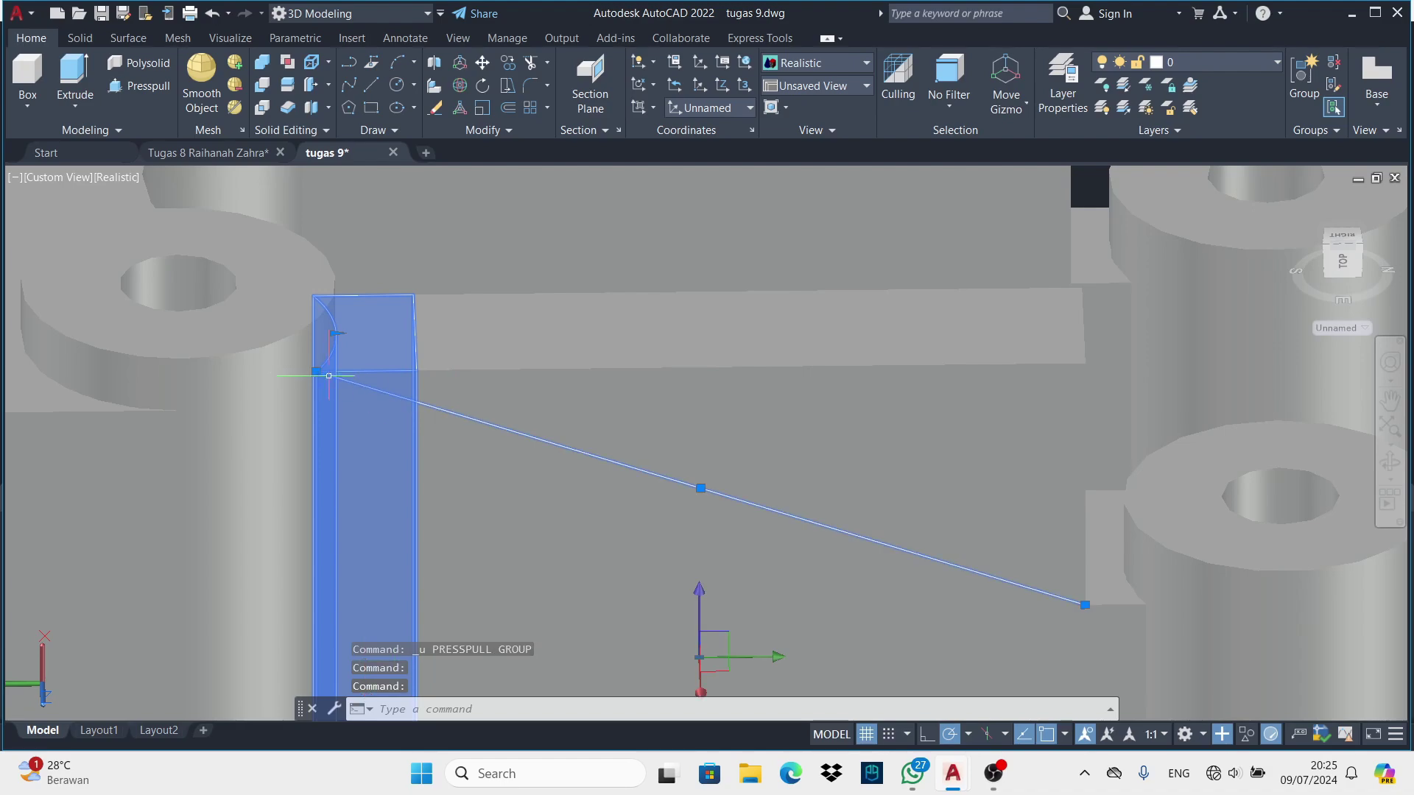
key("Escape")
key("ctrl+z")
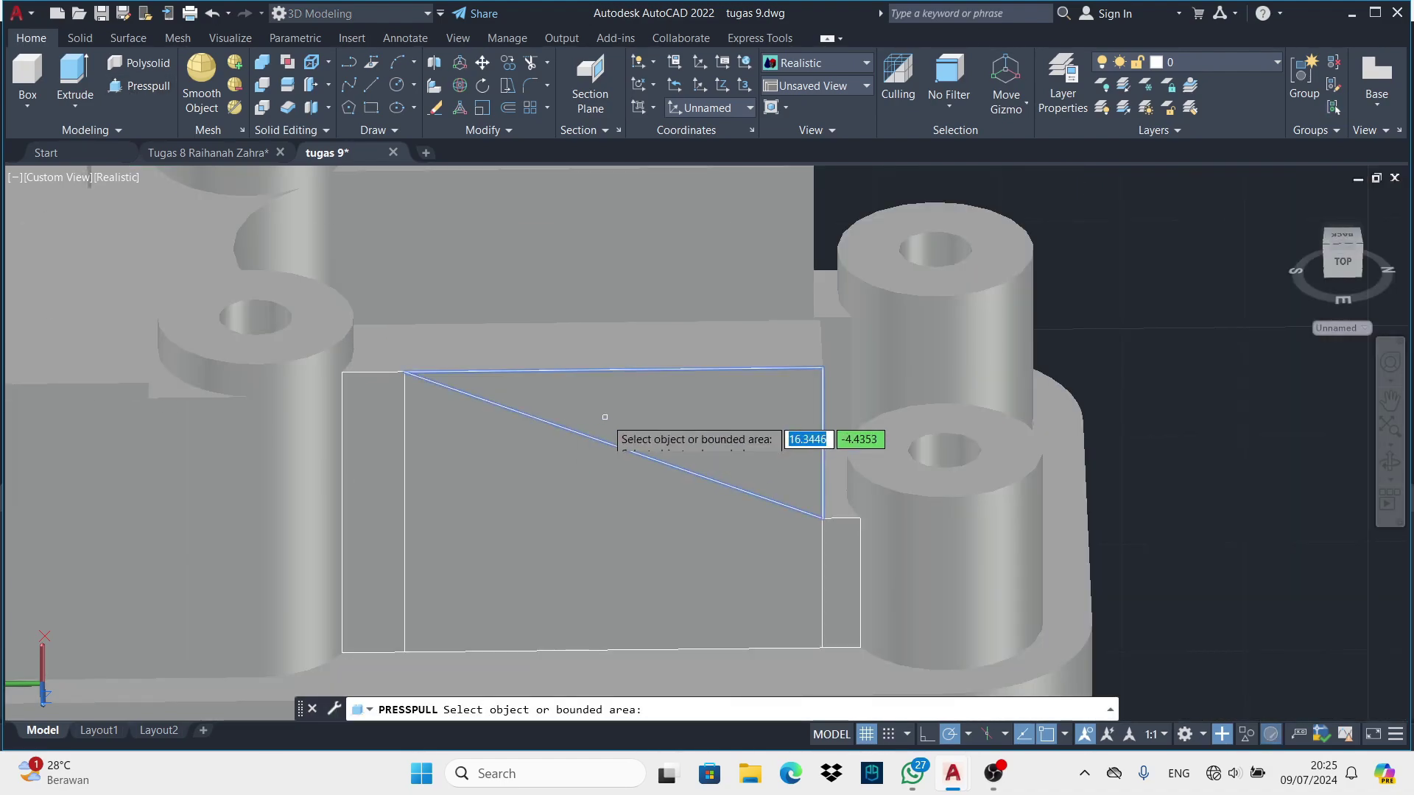
key("Escape")
scroll(603, 332, "down", 3)
middle_click_drag(489, 410, 581, 370, "shift")
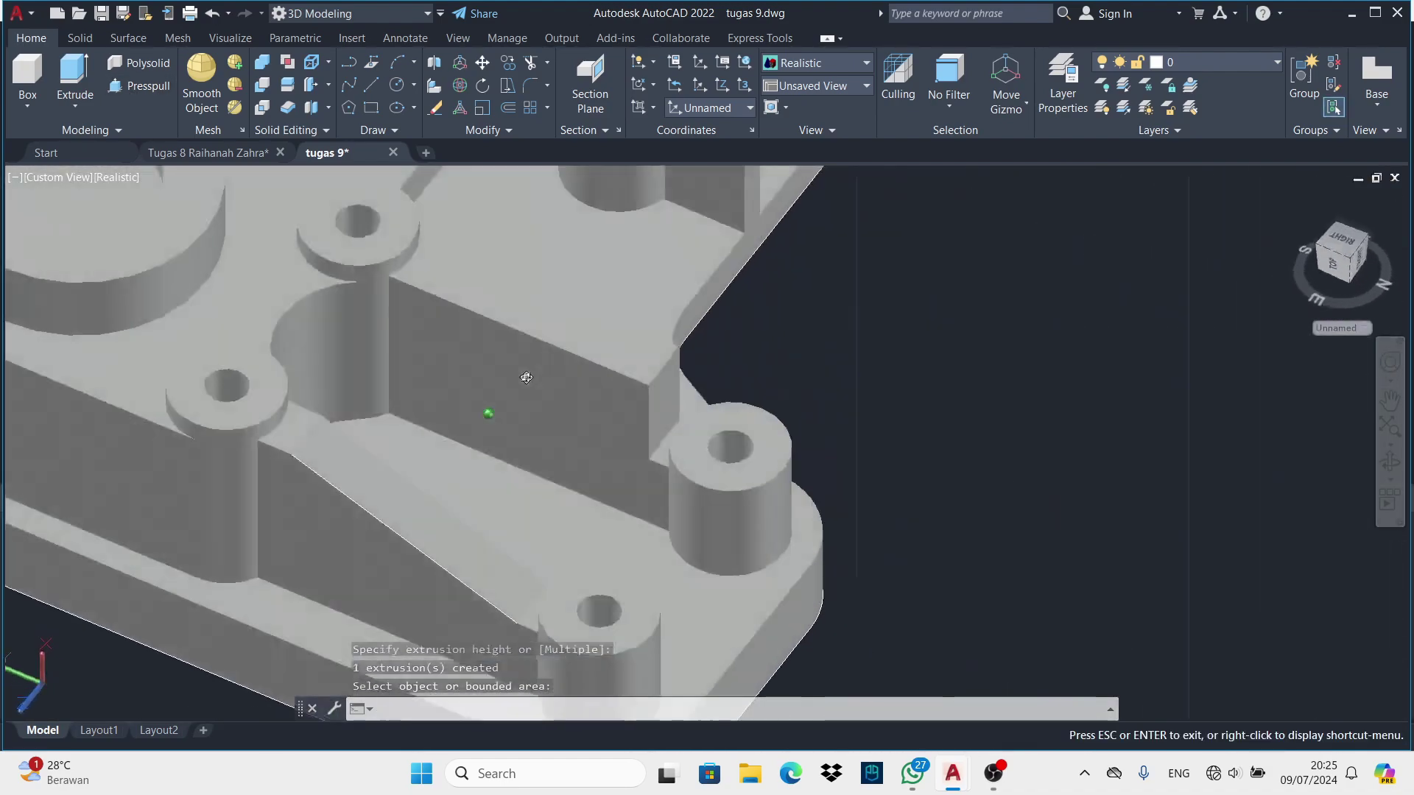
scroll(581, 370, "down", 5)
Draw a line from the wall corner to close the triangle
scroll(410, 339, "up", 6)
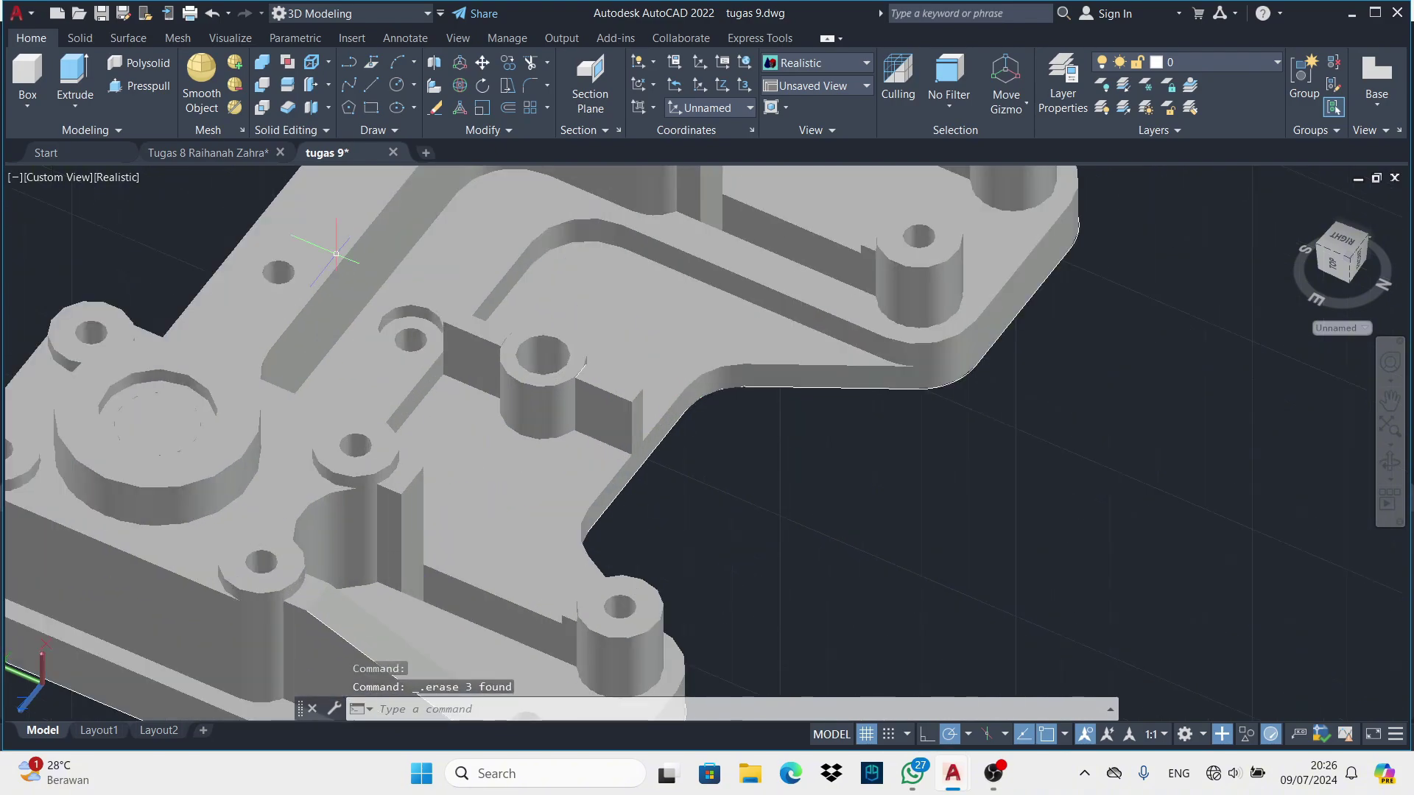
type("l")
key("Return")
scroll(516, 383, "up", 1)
scroll(737, 486, "up", 4)
left_click(757, 506)
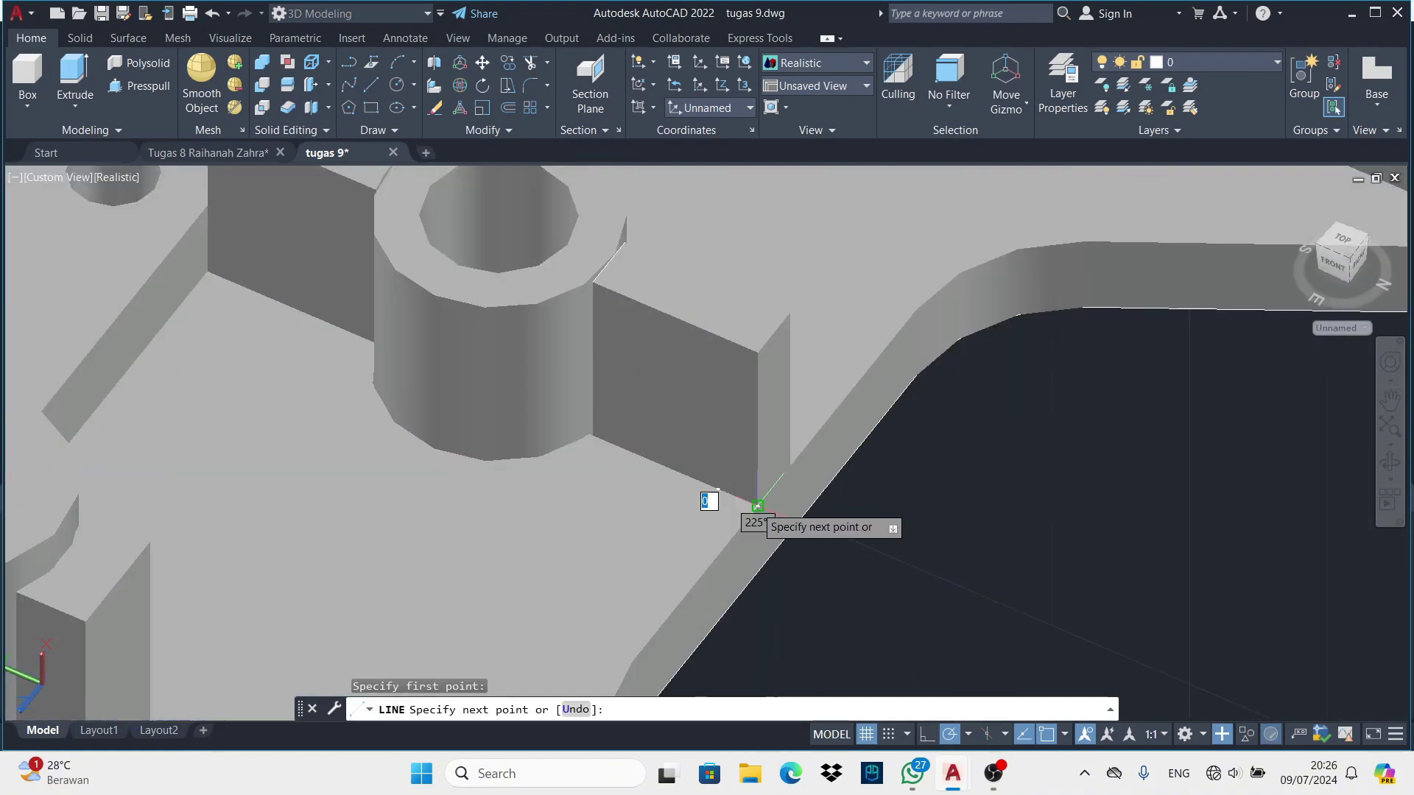
left_click(594, 293)
key("Return")
Press-pull the triangular area into a gusset wedge against the boss wall
left_click(139, 85)
left_click(725, 413)
scroll(736, 413, "up", 3)
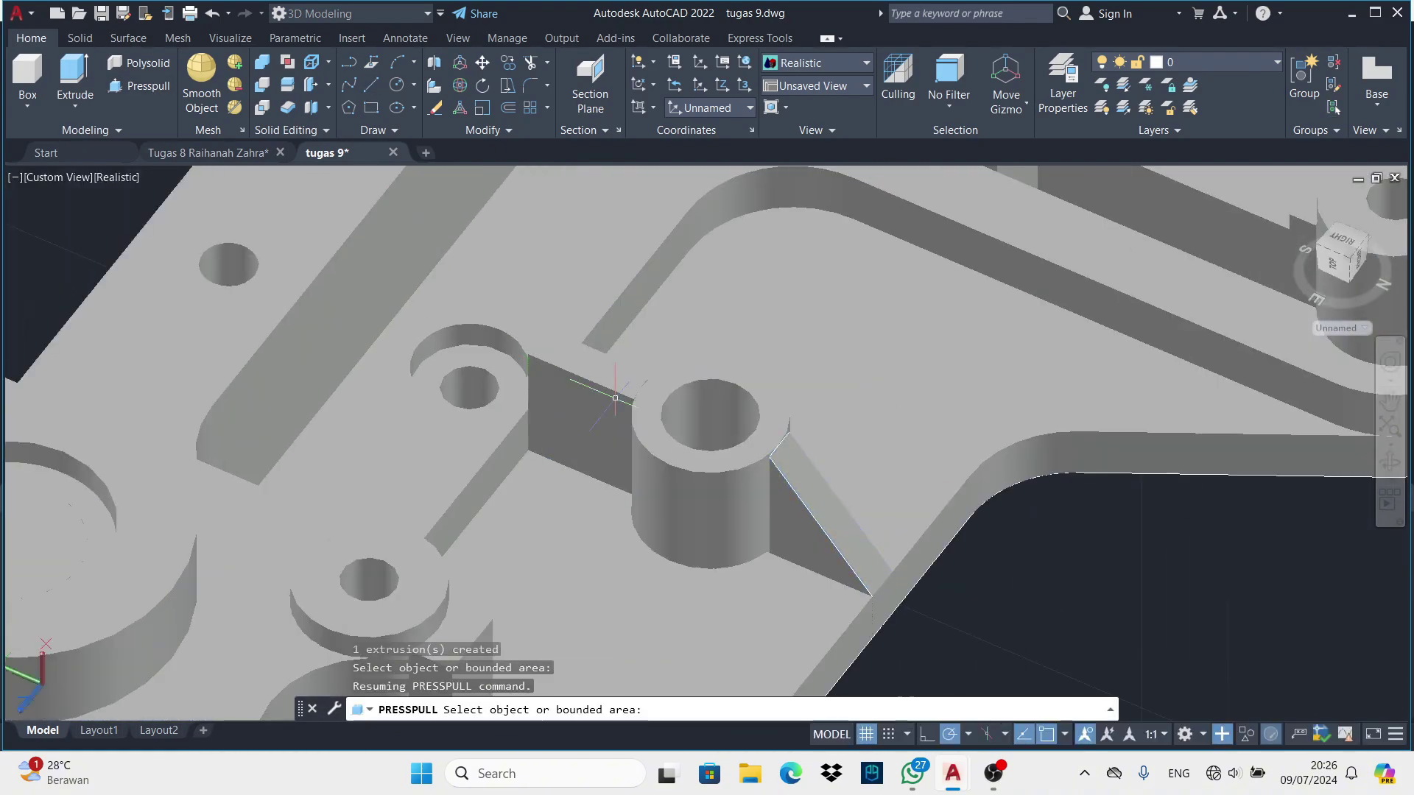
middle_click_drag(736, 412, 516, 294, "shift")
left_click(371, 85)
left_click(420, 255)
left_click(728, 385)
key("Return")
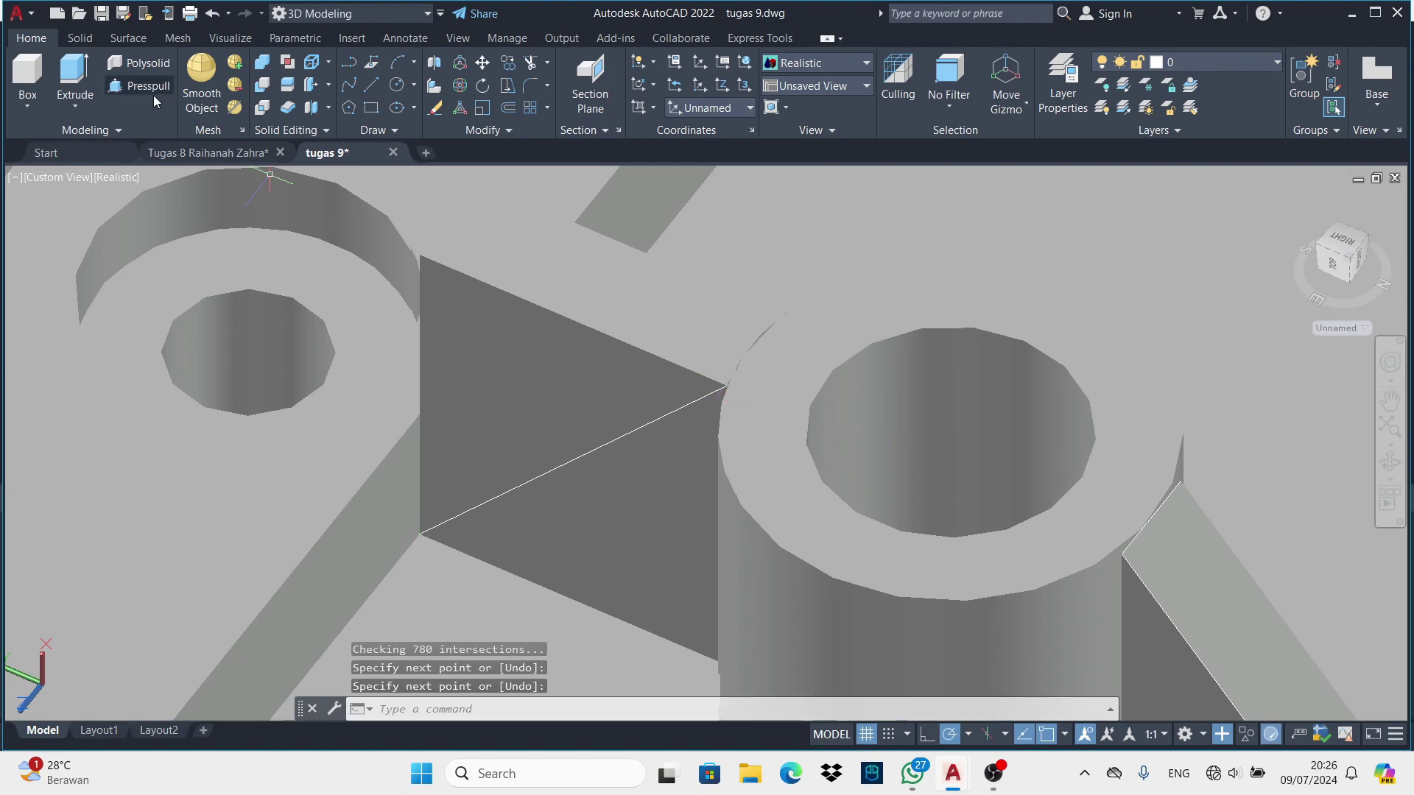
left_click(140, 85)
left_click(481, 374)
left_click(766, 289)
scroll(716, 337, "down", 3)
Copy the gusset wedge to the other corner boss
left_click(368, 508)
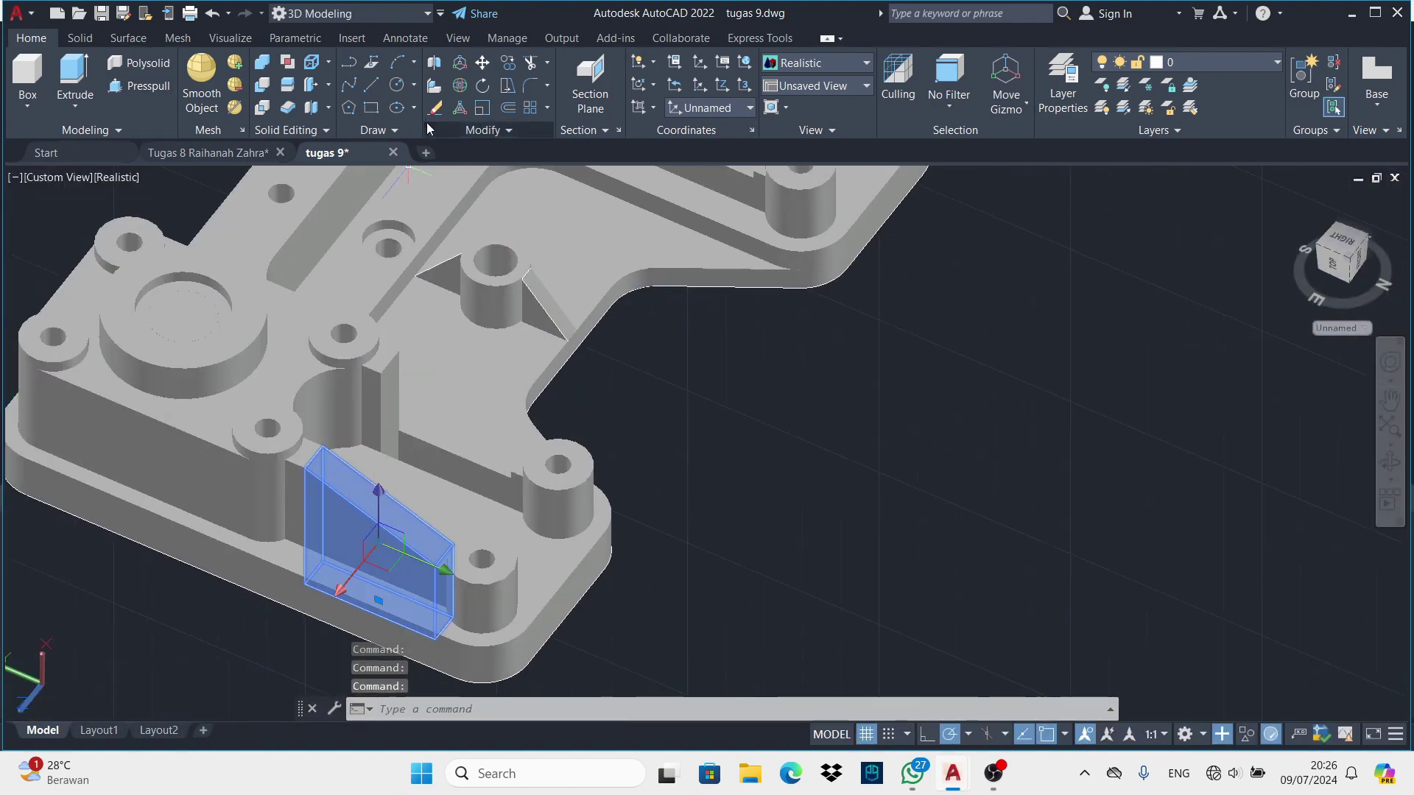
left_click(508, 62)
scroll(199, 520, "up", 2)
left_click(196, 495)
middle_click_drag(196, 495, 316, 467)
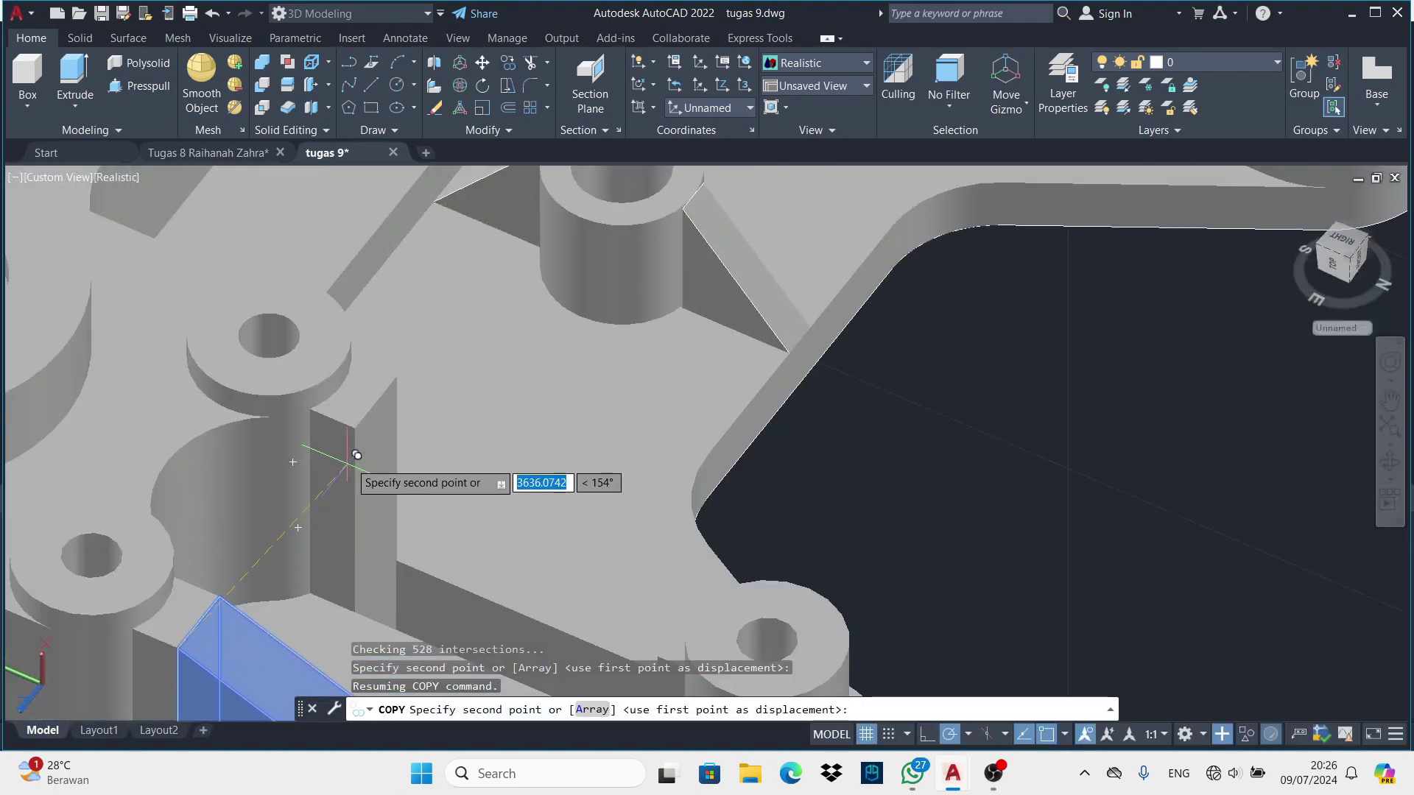
middle_click_drag(410, 401, 450, 609)
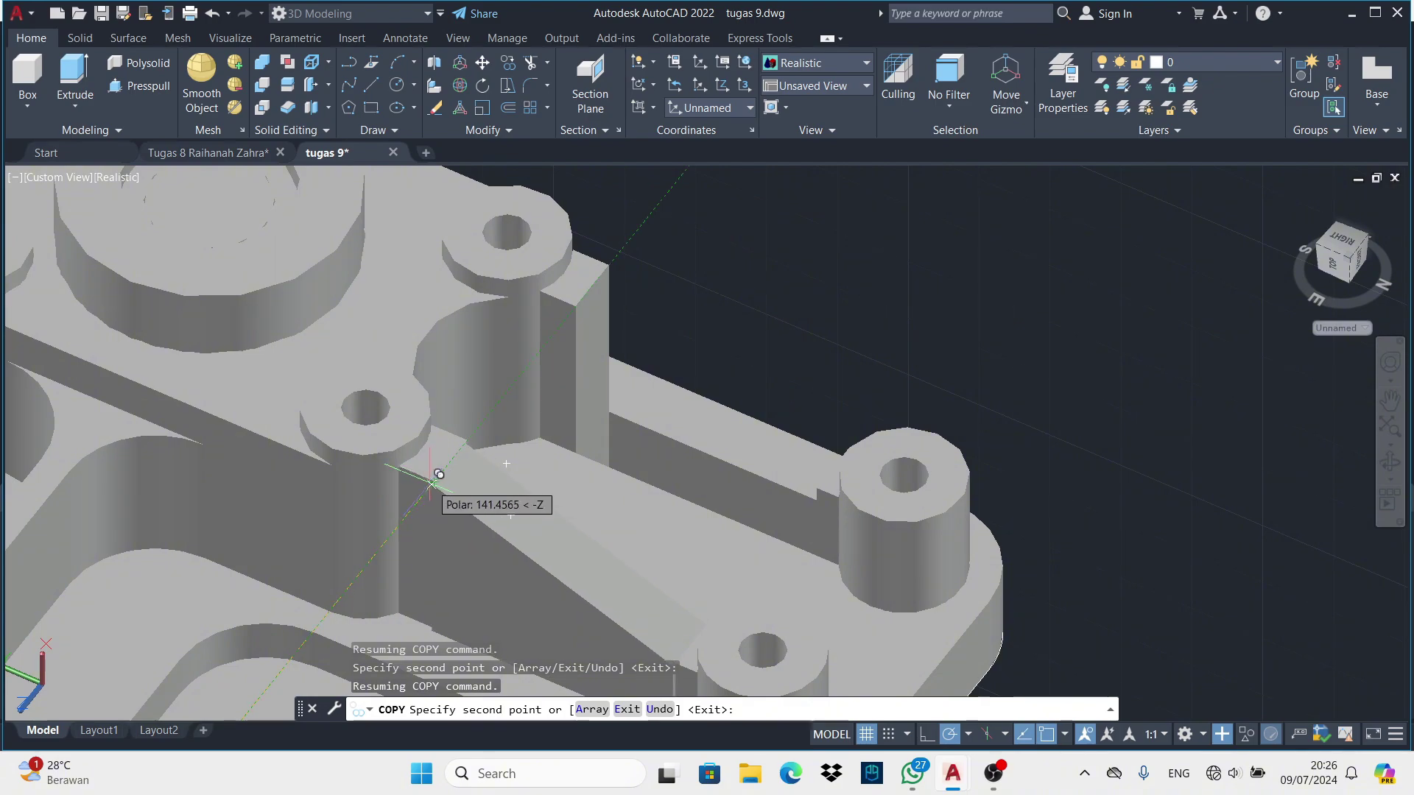
scroll(438, 474, "up", 2)
scroll(567, 501, "down", 3)
scroll(537, 368, "up", 3)
left_click(537, 368)
key("Return")
scroll(631, 559, "down", 4)
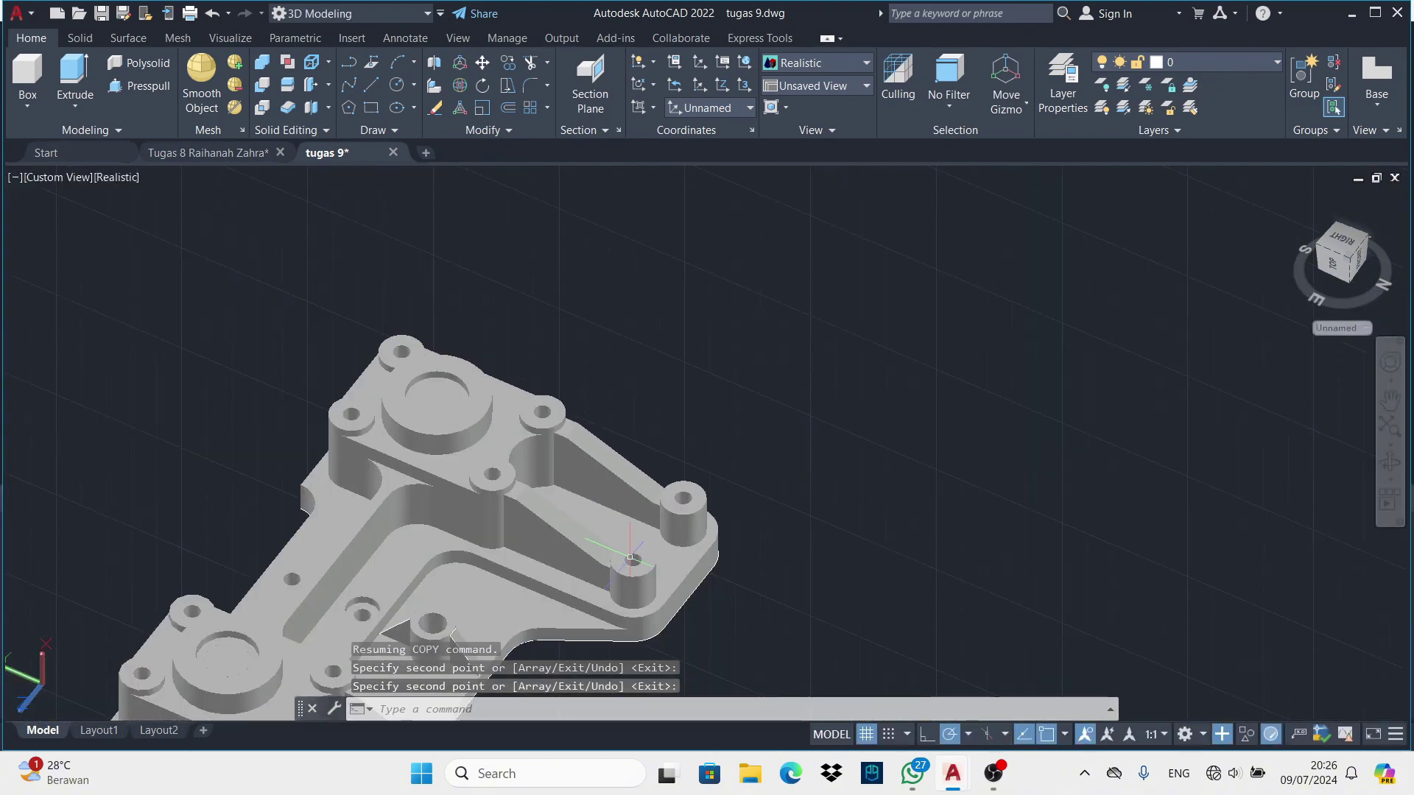
mouse_move(630, 560)
middle_mouse_down("shift")
mouse_move(676, 489)
mouse_move(506, 573)
middle_mouse_up("shift")
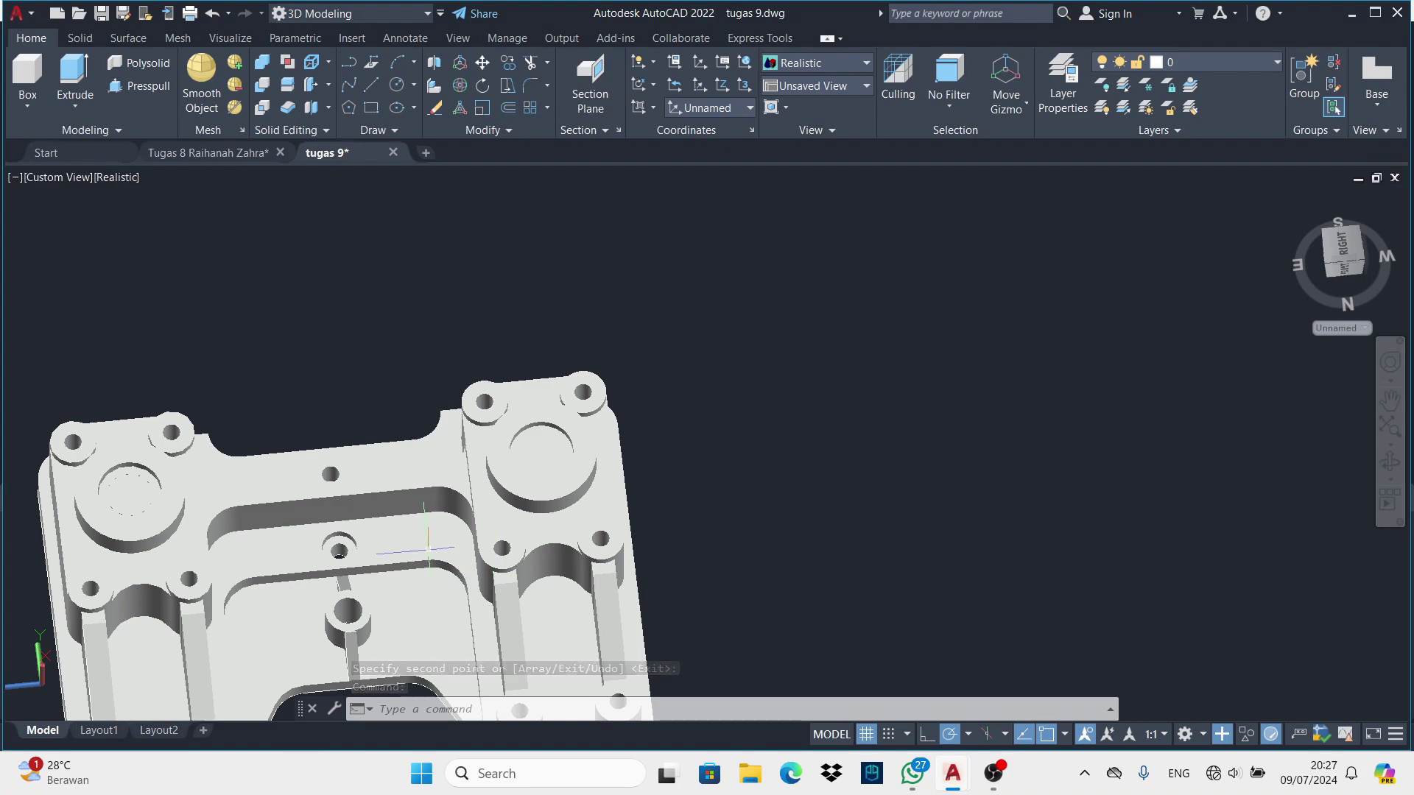
Press-pull the upper-left circular area down into a recessed pocket
left_click(140, 86)
left_click(127, 492)
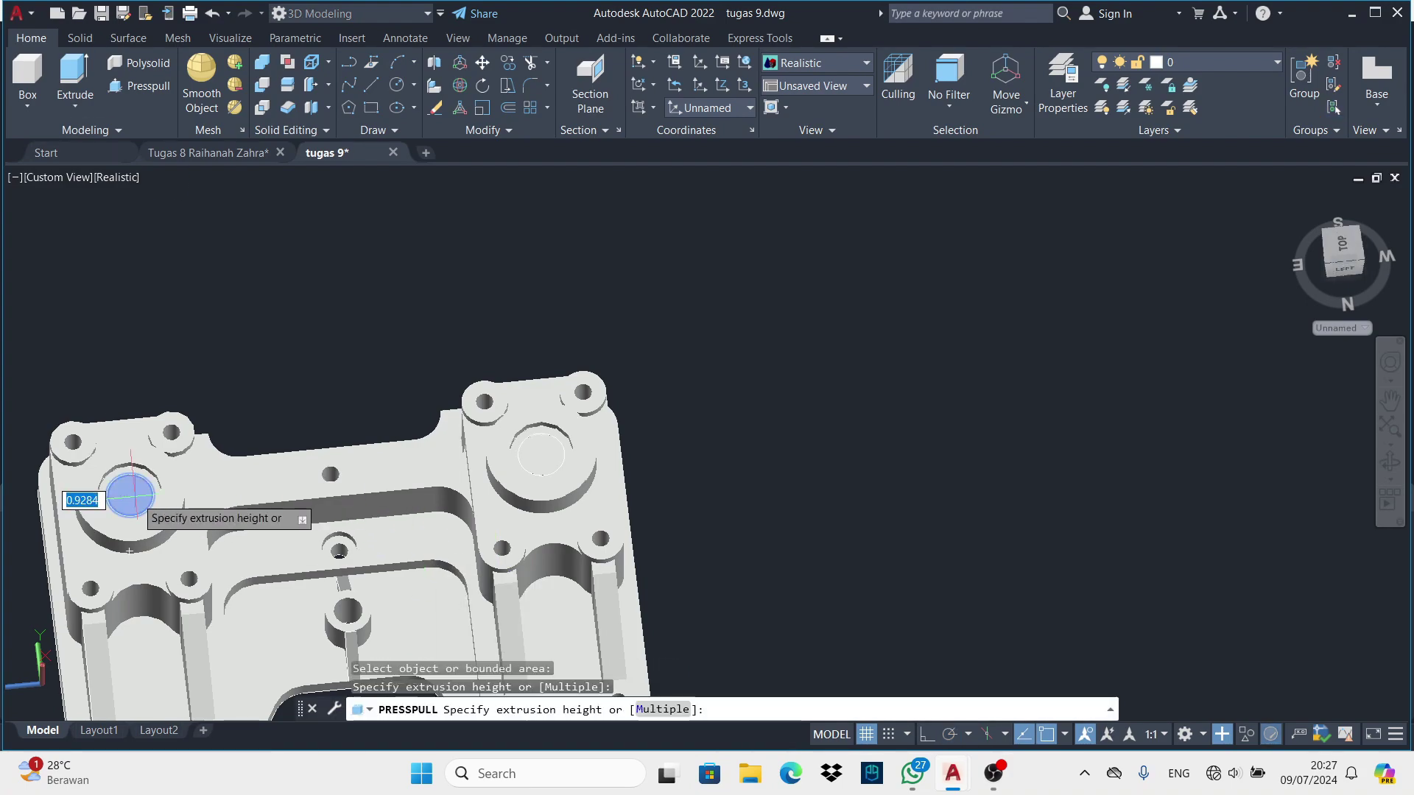
scroll(125, 471, "down", 3)
left_click(121, 387)
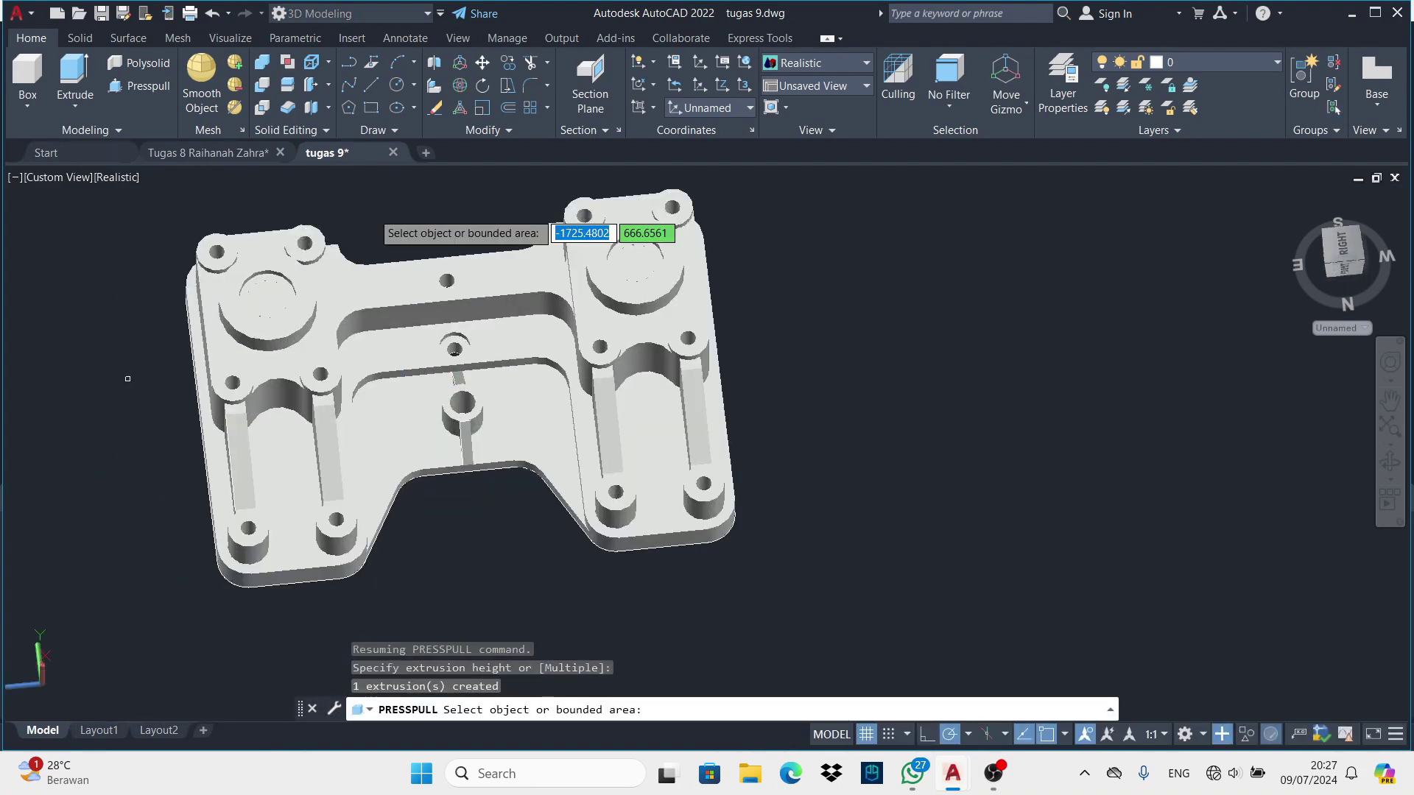
left_click(249, 294)
left_click(168, 622)
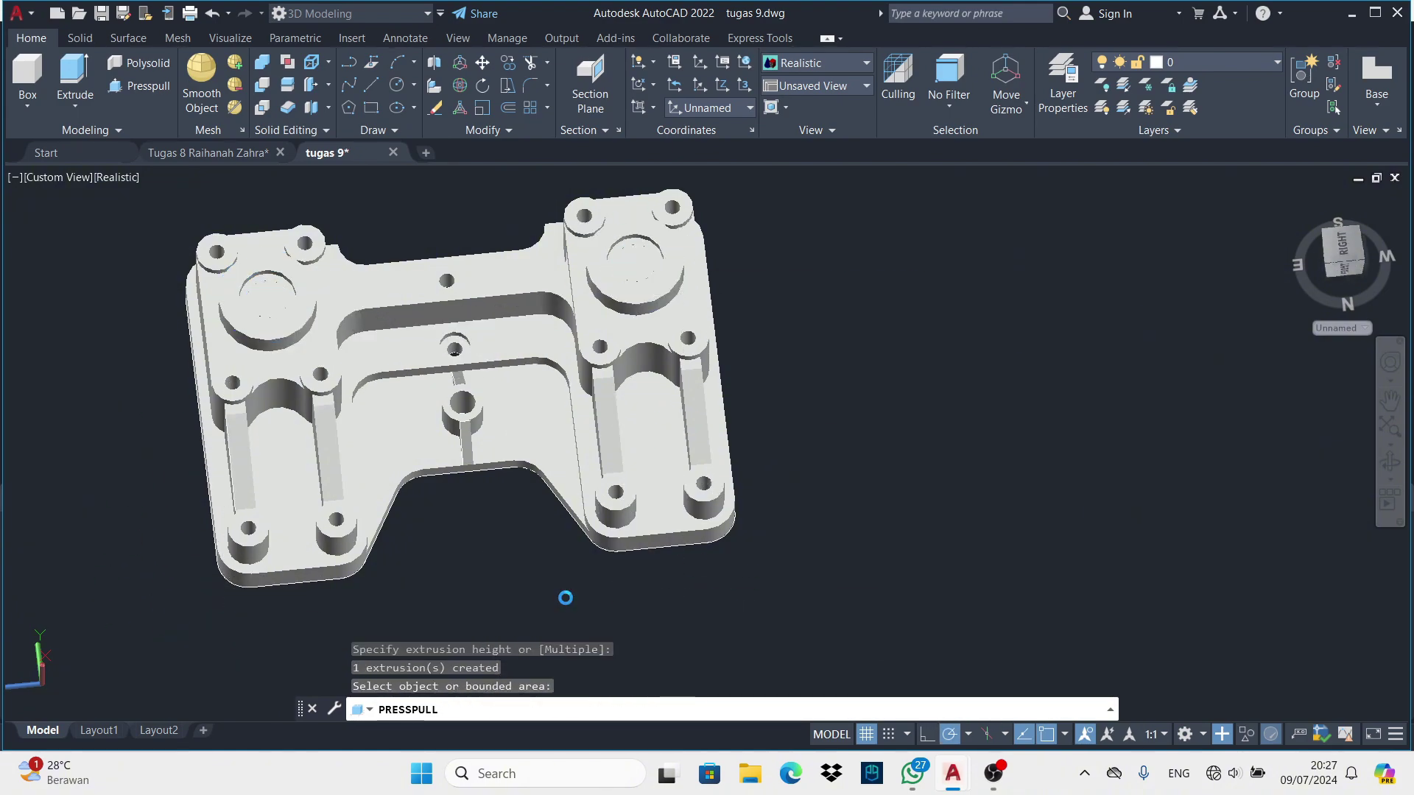
key("Return")
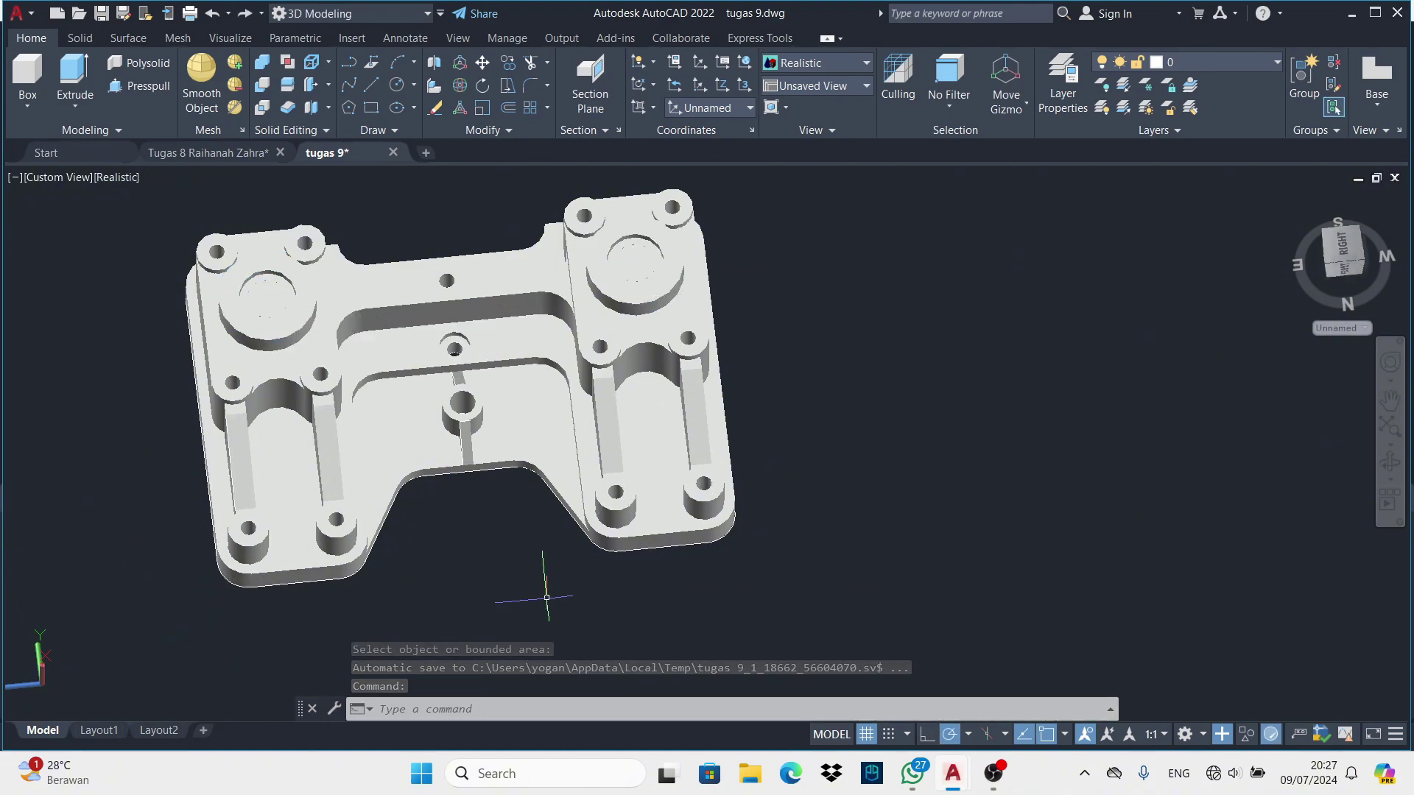
Orbit underneath and press-pull the circle on the plate's underside
middle_click_drag(440, 582, 473, 385, "shift")
key("Return")
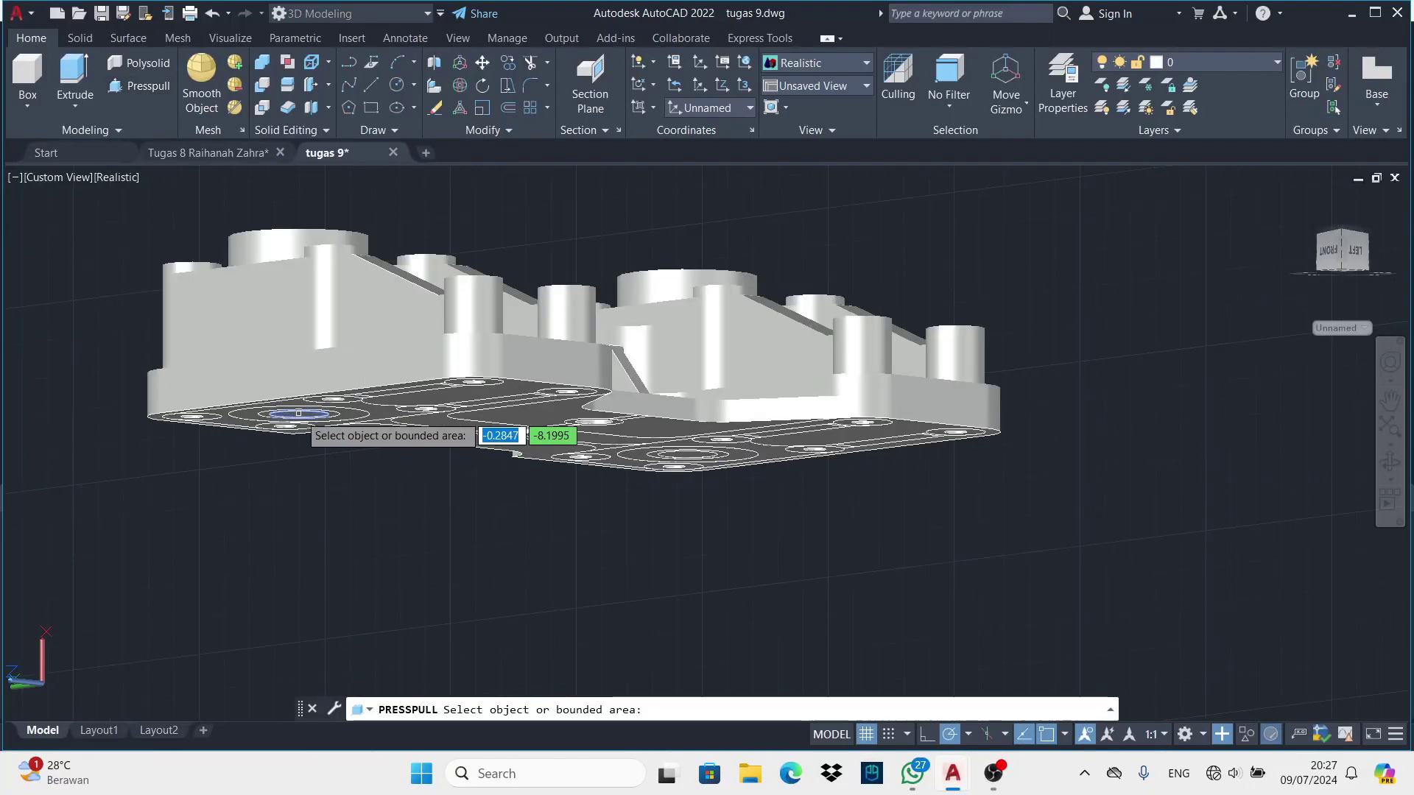
scroll(305, 407, "up", 3)
left_click(305, 408)
scroll(305, 408, "down", 5)
left_click(324, 302)
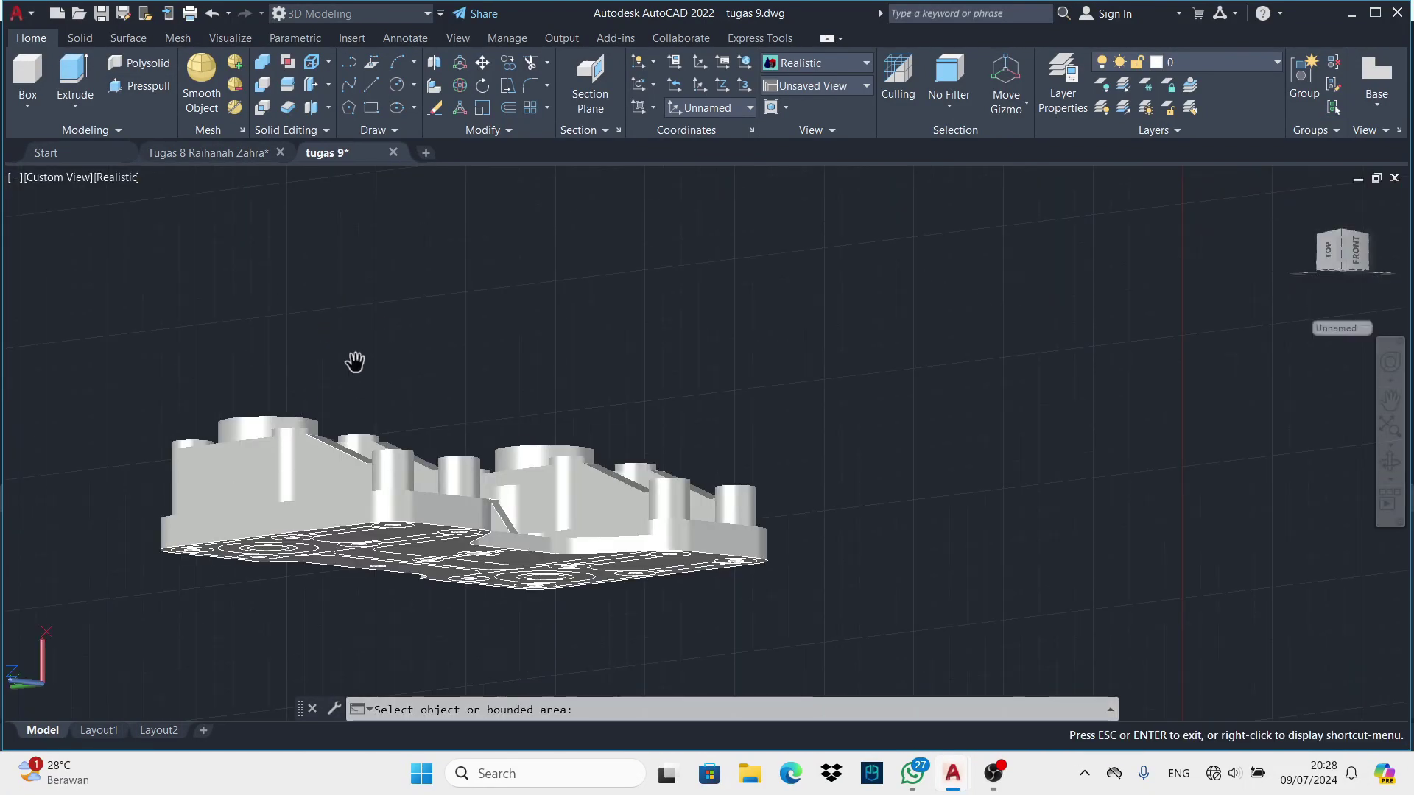
middle_click_drag(609, 401, 379, 460, "shift")
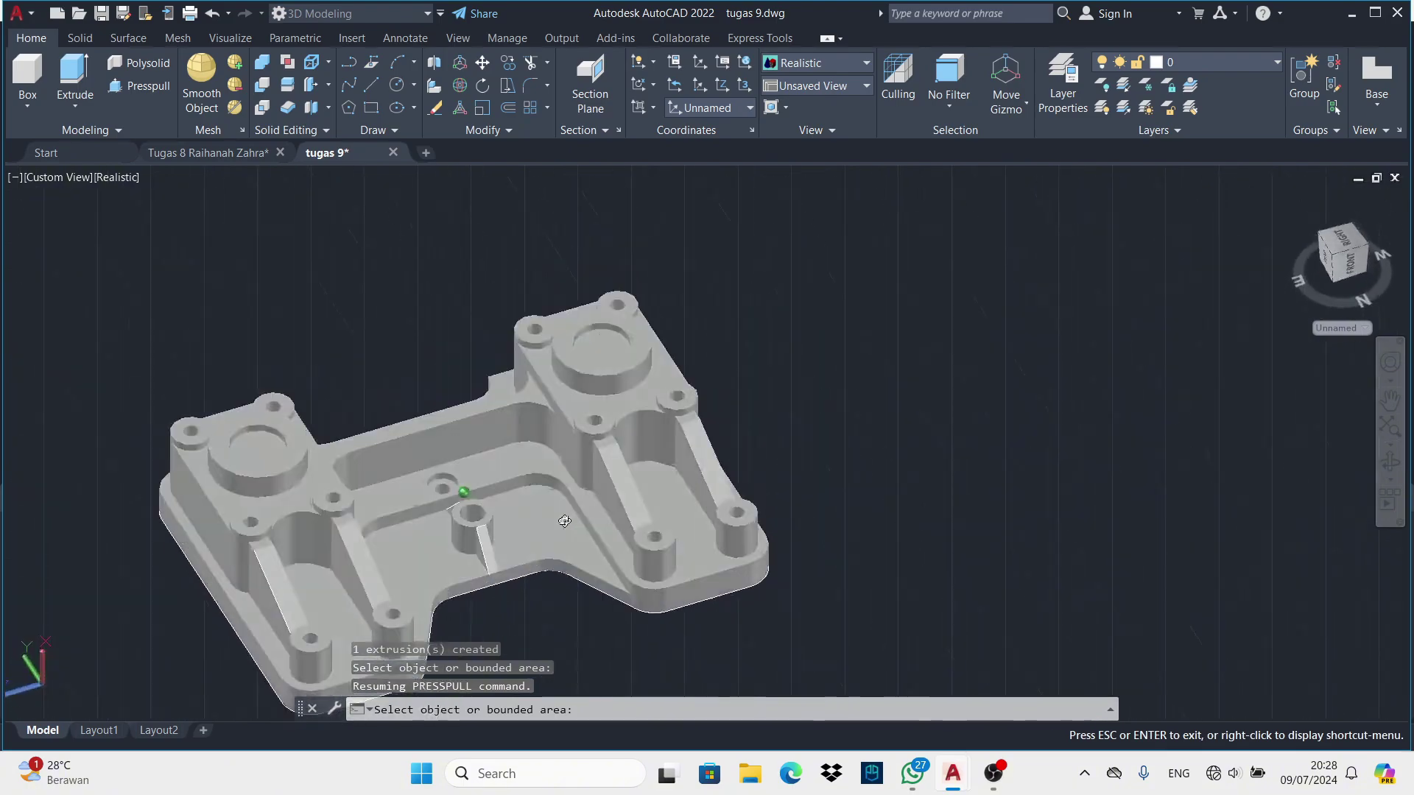
key("Return")
Switch the visual style to 2D Wireframe
left_click(815, 62)
left_click(797, 87)
scroll(379, 460, "up", 5)
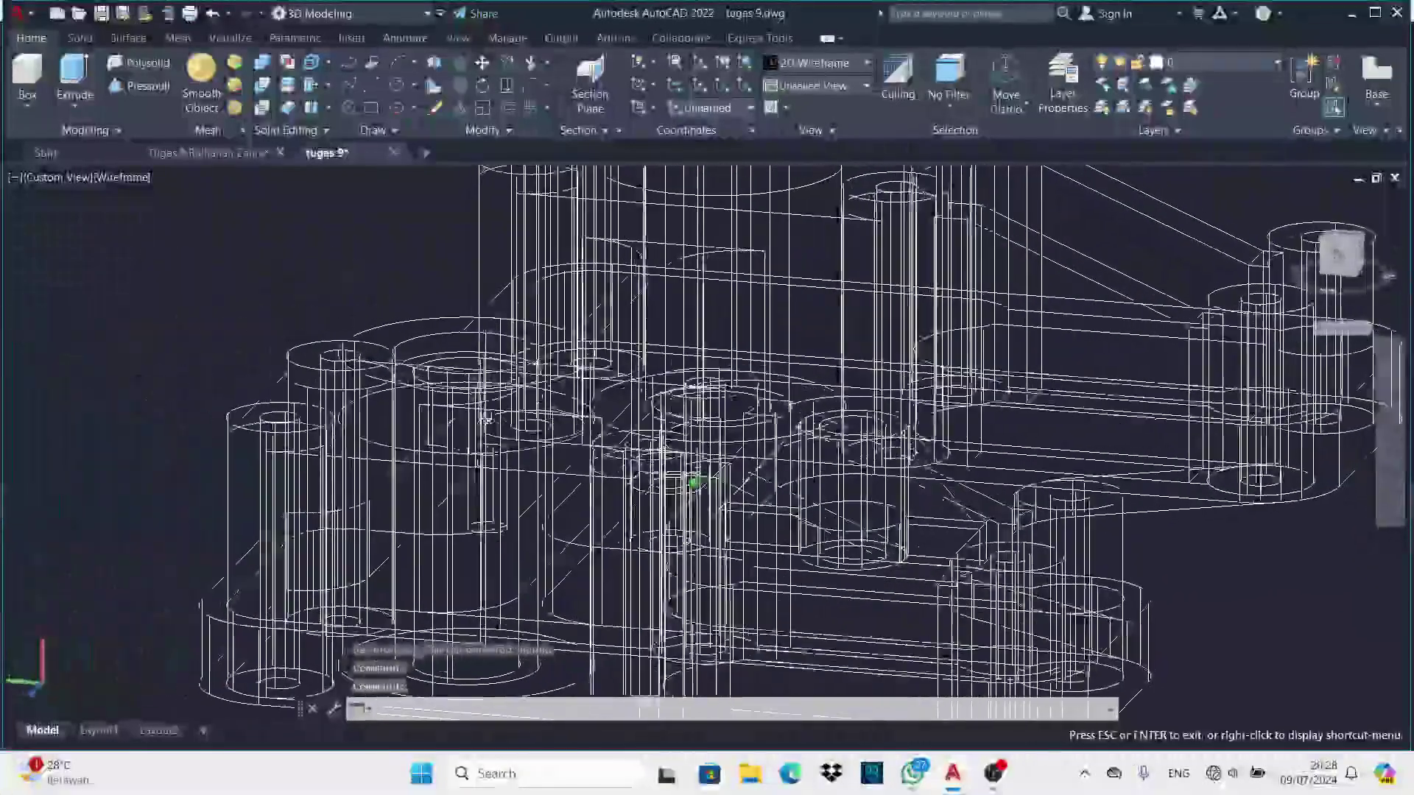
Start SUBTRACT with SU and select the base plate as the solid to keep
type("su")
key("Return")
left_click(299, 426)
key("Return")
scroll(305, 464, "up", 3)
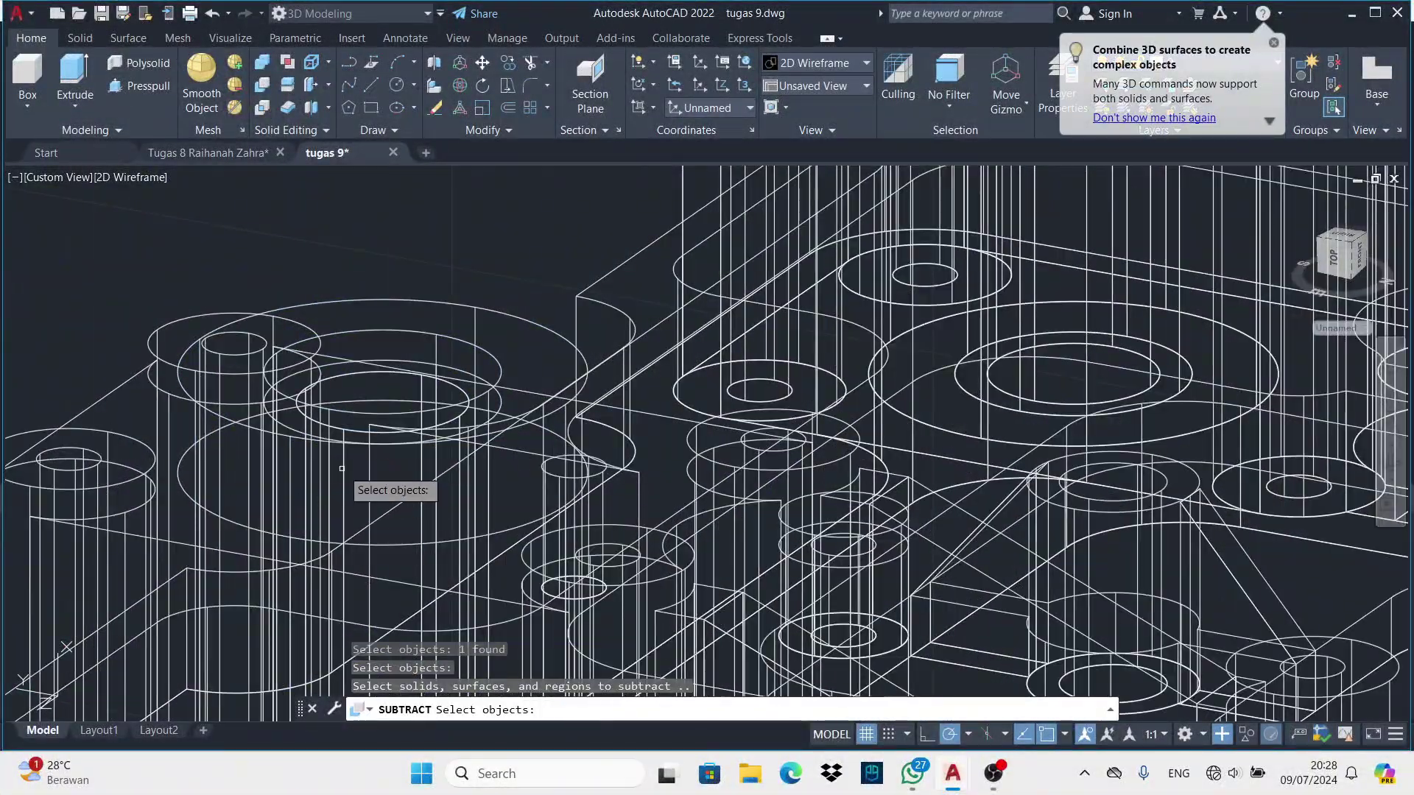
key("Return")
scroll(341, 468, "down", 3)
Check the plate in Realistic style, then return to 2D Wireframe
left_click(816, 62)
left_click(1030, 95)
middle_click_drag(767, 520, 515, 484, "shift")
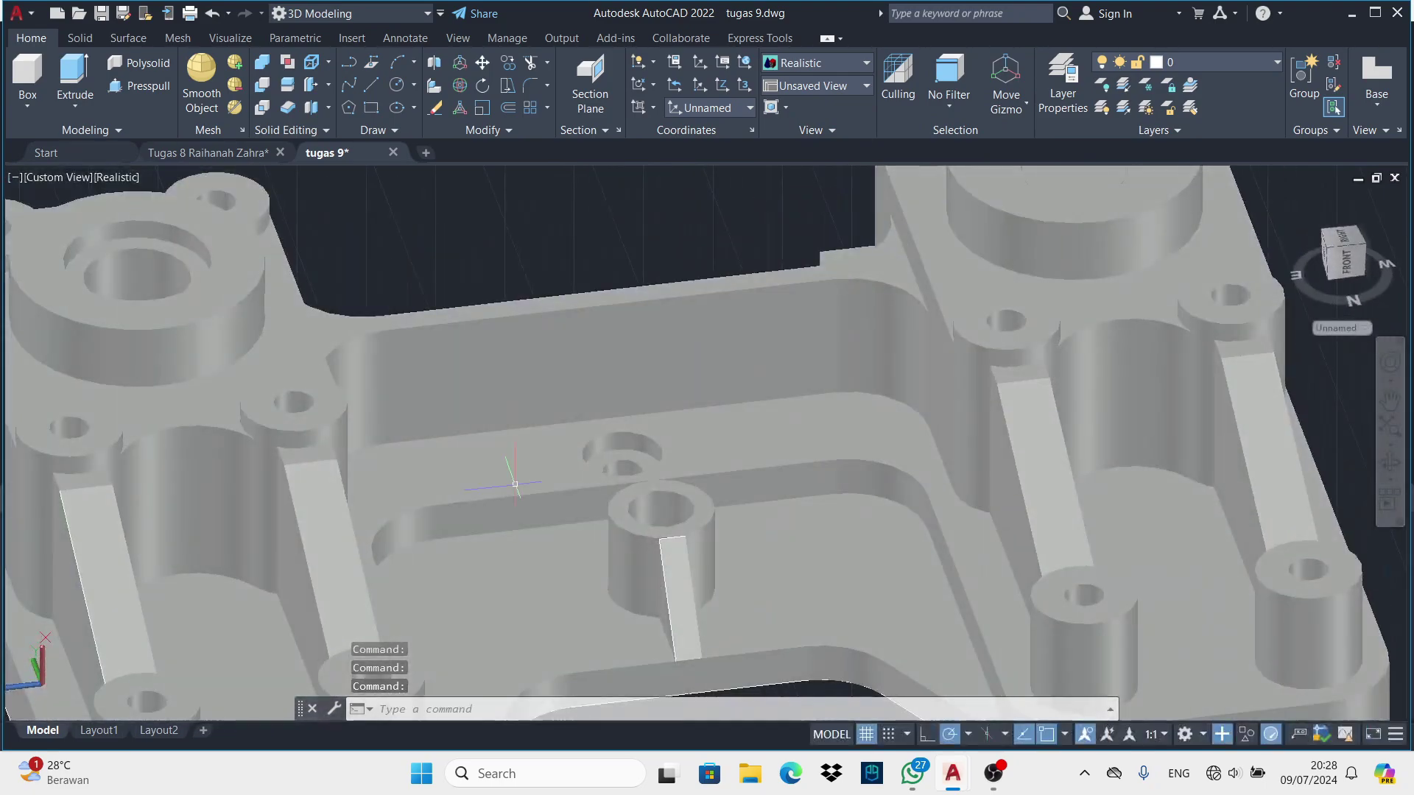
scroll(515, 484, "down", 3)
left_click(816, 63)
left_click(779, 110)
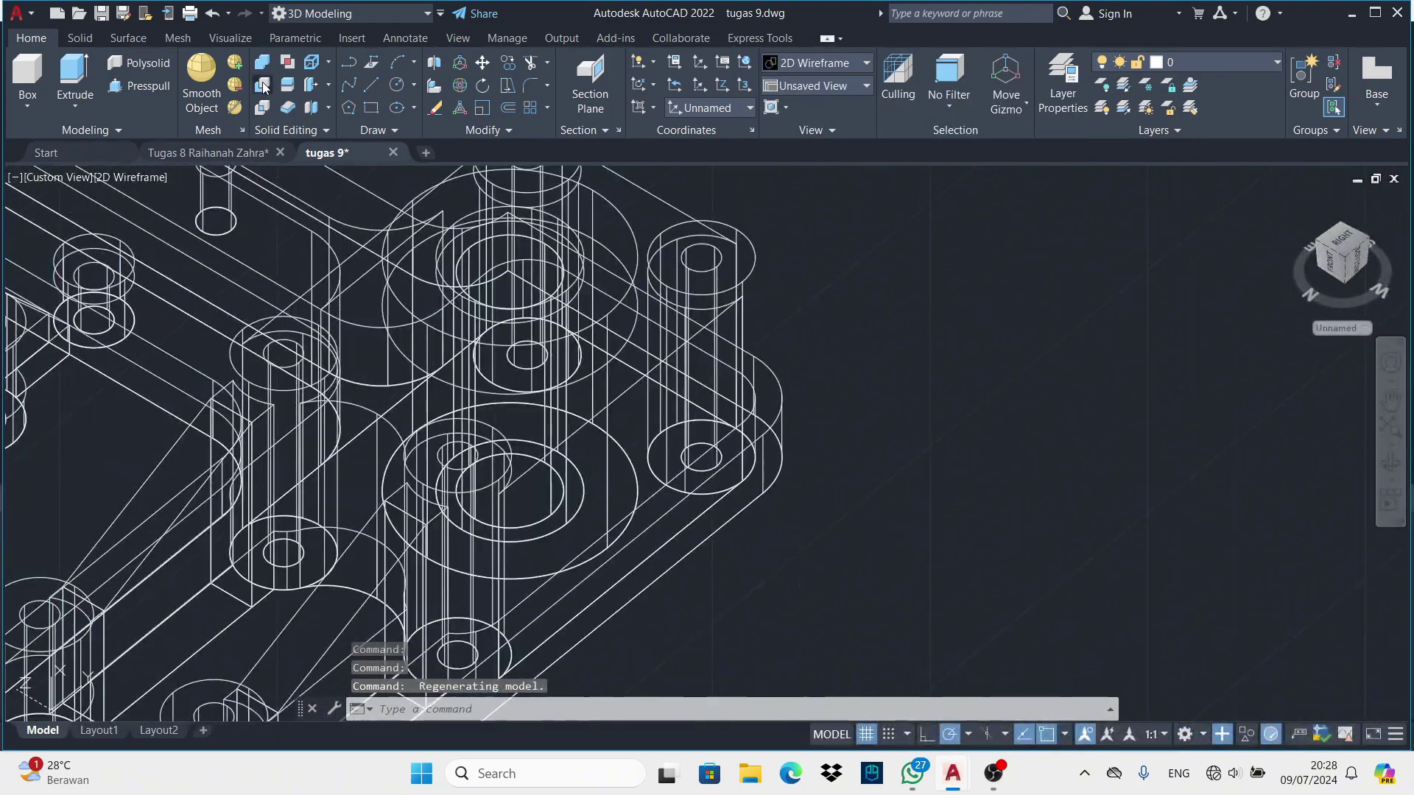
Run Subtract again on the plate and complete the subtraction
left_click(264, 87)
scroll(515, 398, "up", 3)
left_click(442, 457)
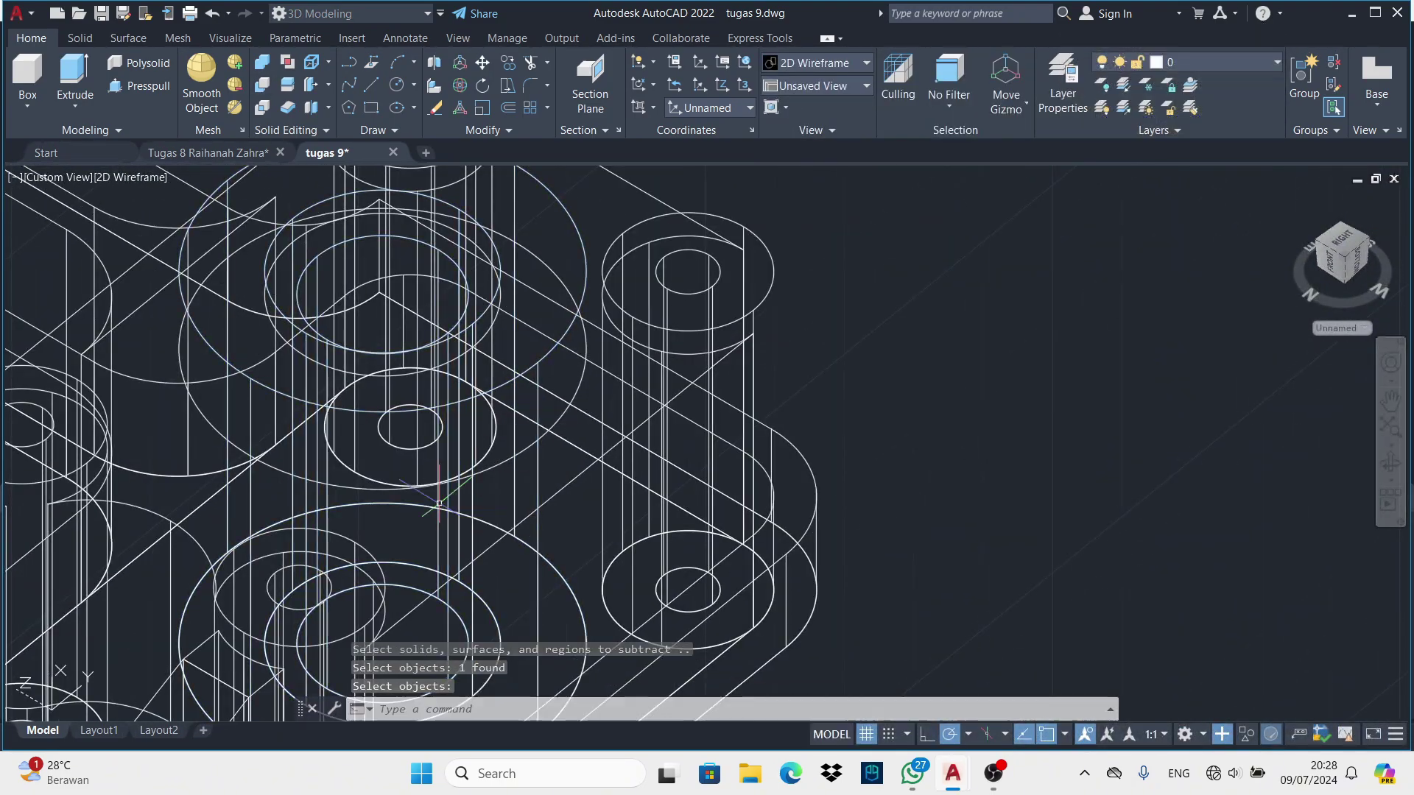
key("Return")
Switch to Realistic shading and orbit to an isometric view of the cut plate
left_click(816, 63)
left_click(1031, 94)
middle_click_drag(647, 473, 524, 466, "shift")
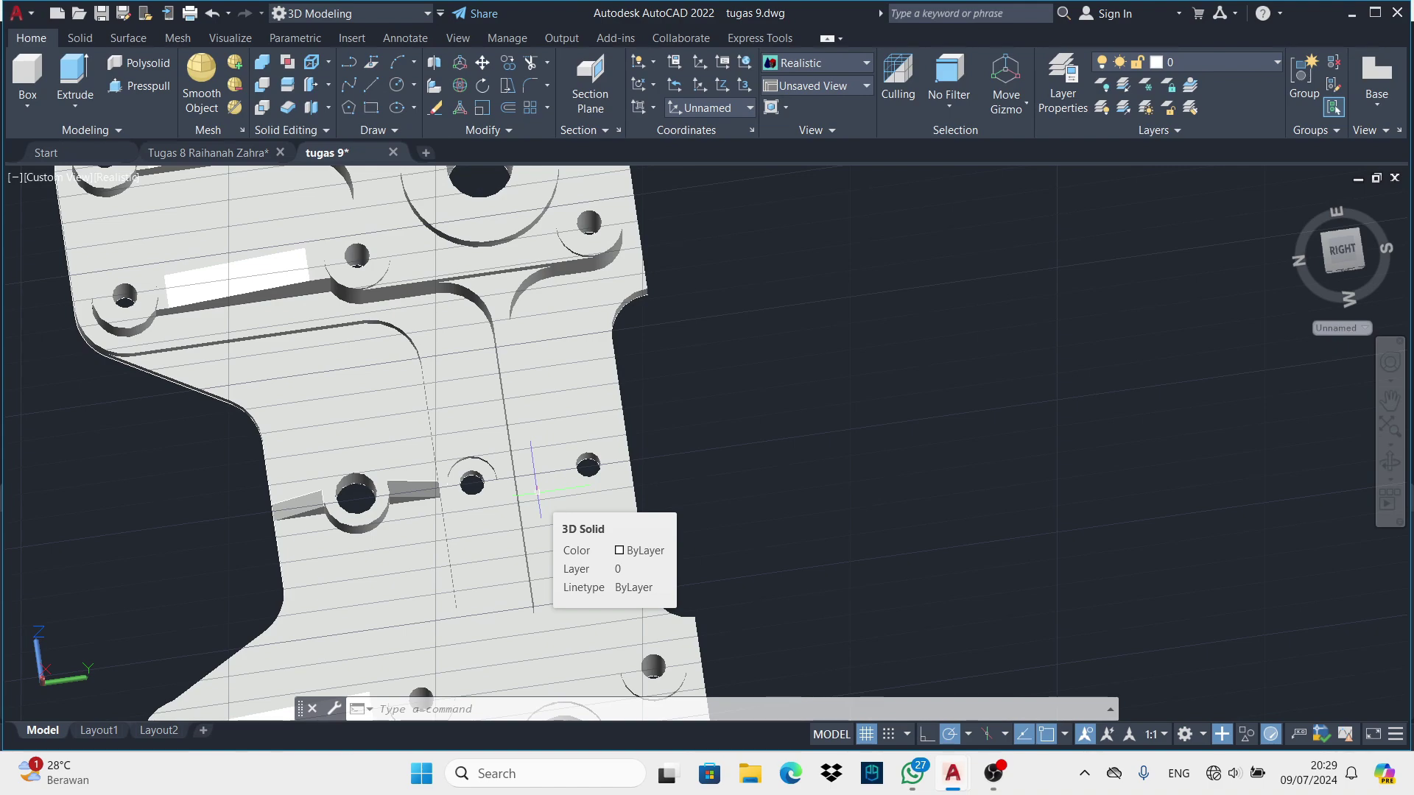
scroll(536, 492, "down", 4)
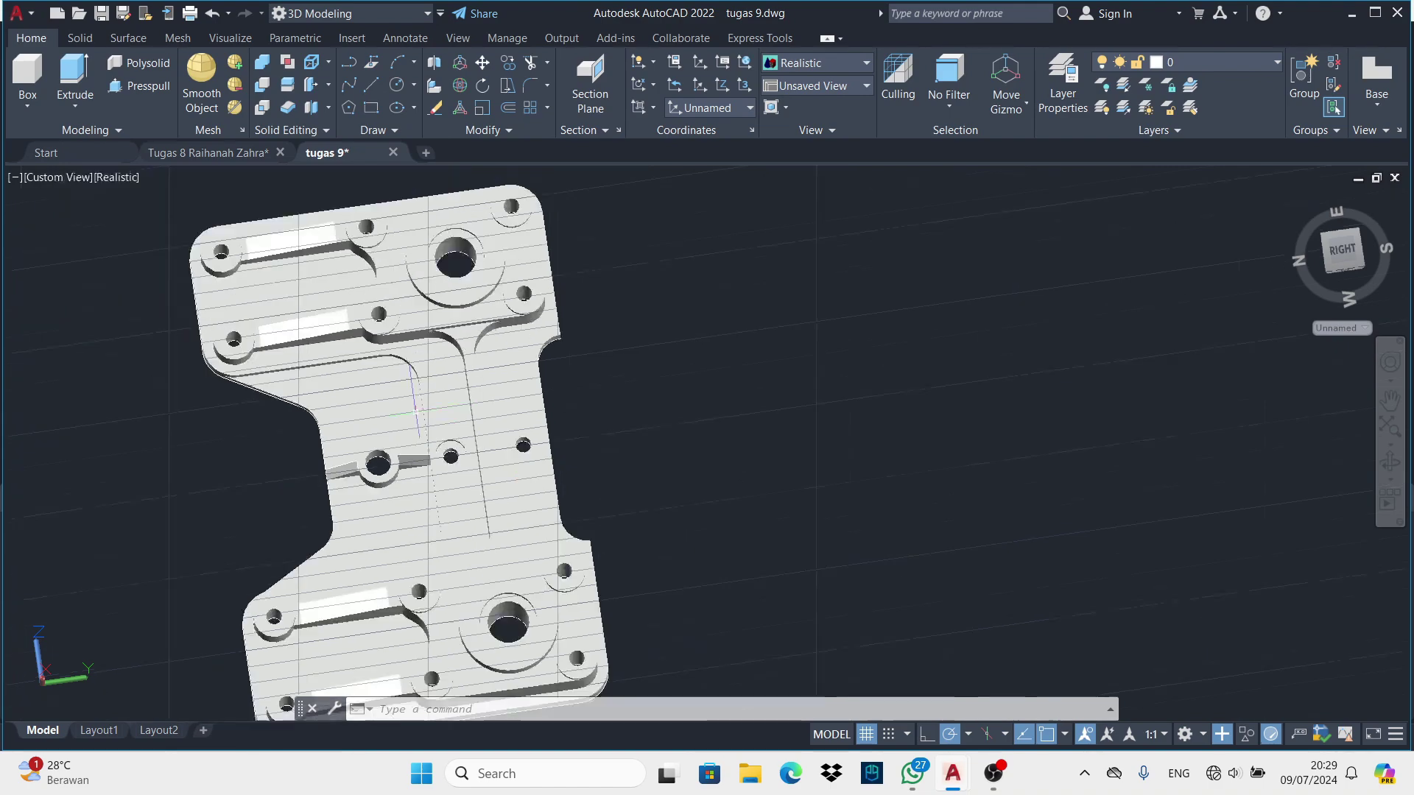
middle_click_drag(404, 442, 688, 174, "shift")
scroll(524, 356, "down", 2)
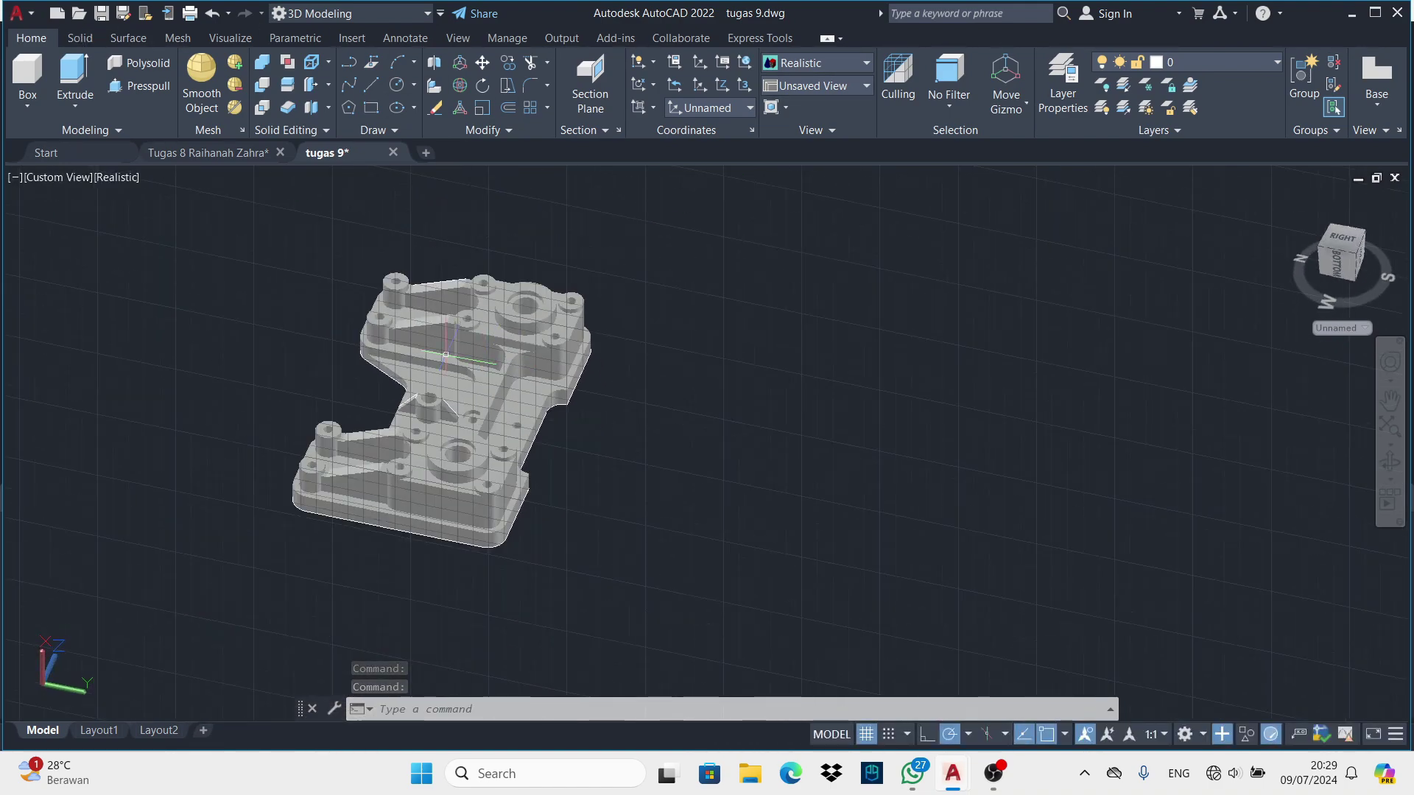
Union all the plate's solids into a single solid with UNI
type("UNI")
key("Return")
left_click(332, 208)
left_click(692, 423)
left_click(219, 543)
left_click(746, 375)
left_click(174, 578)
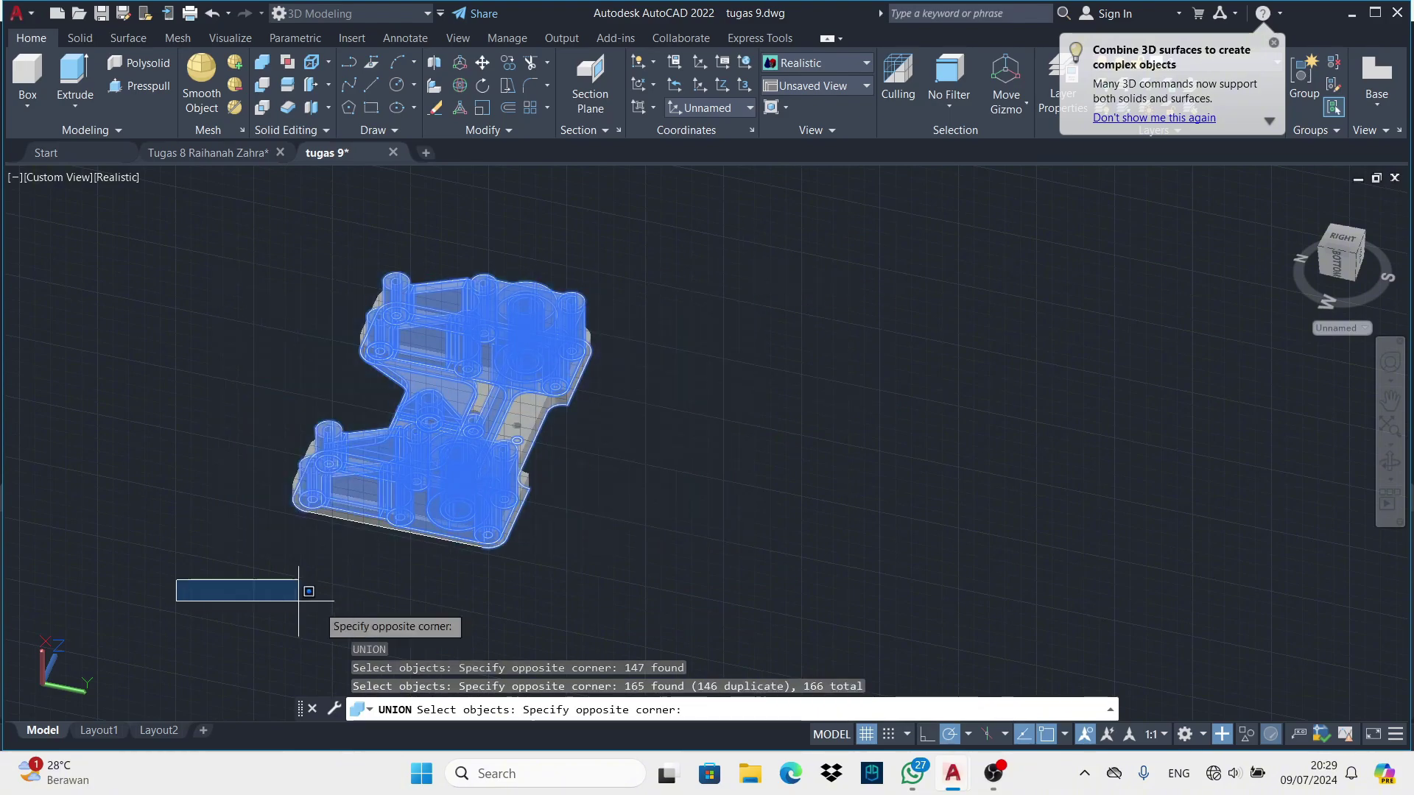
left_click(653, 284)
key("Return")
key("Escape")
Start Fillet Edge from the solid tools with a radius of 2
left_click(79, 37)
left_click(668, 73)
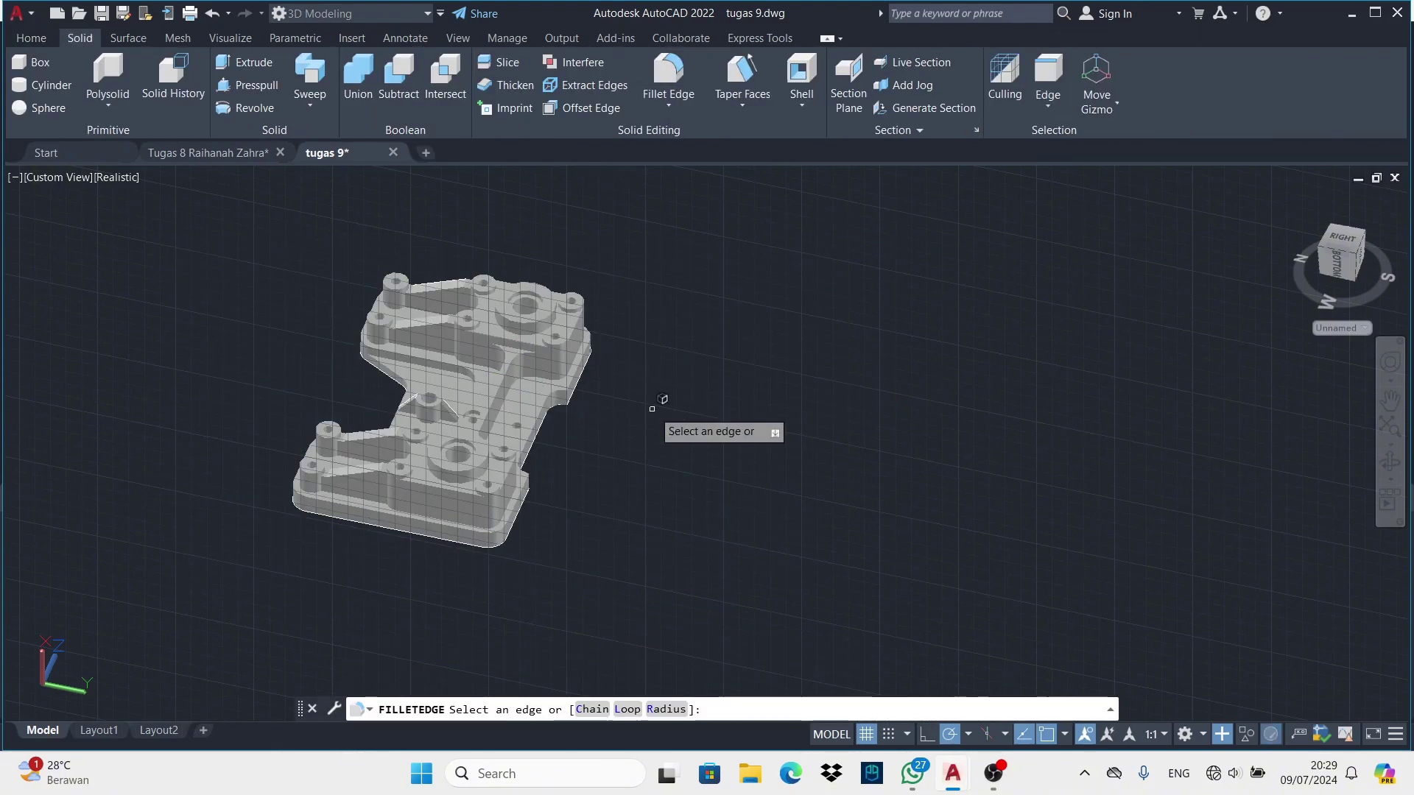
type("r")
key("Return")
type("2")
key("Return")
Select the curved wall edge for the fillet and orbit to find more edges
scroll(662, 427, "up", 5)
middle_click_drag(258, 293, 508, 321)
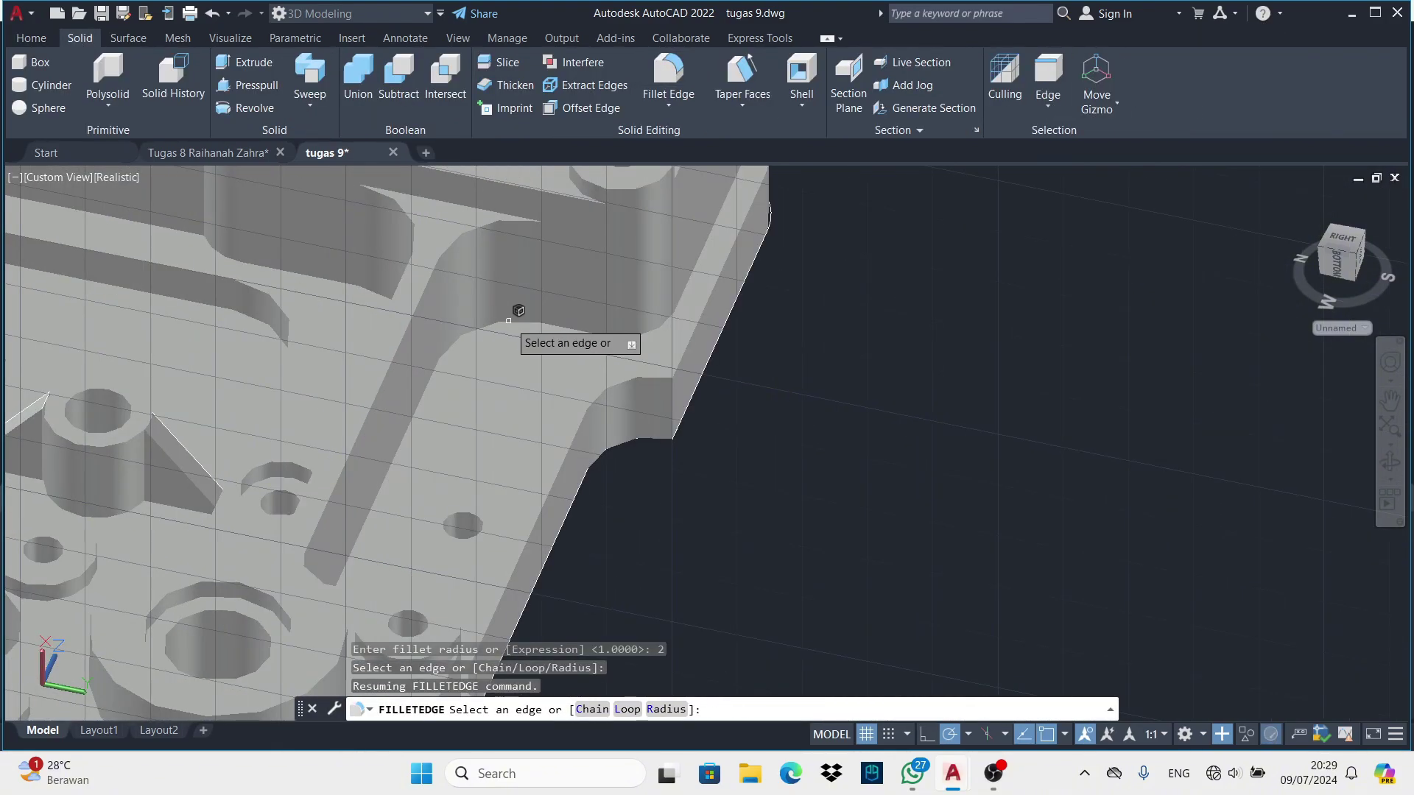
left_click(559, 310)
scroll(639, 316, "down", 2)
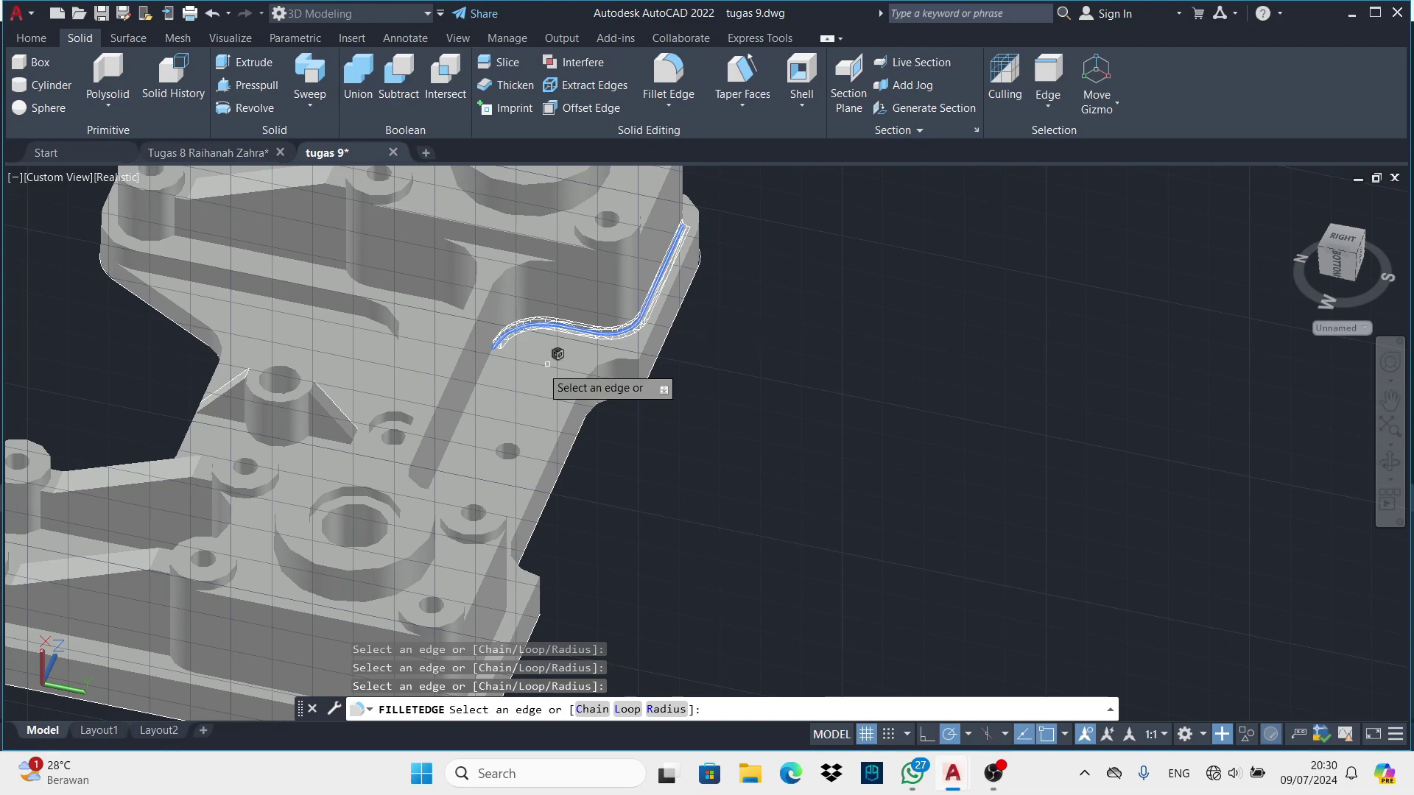
scroll(500, 344, "down", 1)
mouse_move(463, 610)
middle_mouse_down("shift")
mouse_move(353, 407)
mouse_move(217, 435)
middle_mouse_up("shift")
mouse_move(559, 522)
middle_mouse_down("shift")
mouse_move(406, 583)
mouse_move(329, 638)
middle_mouse_up("shift")
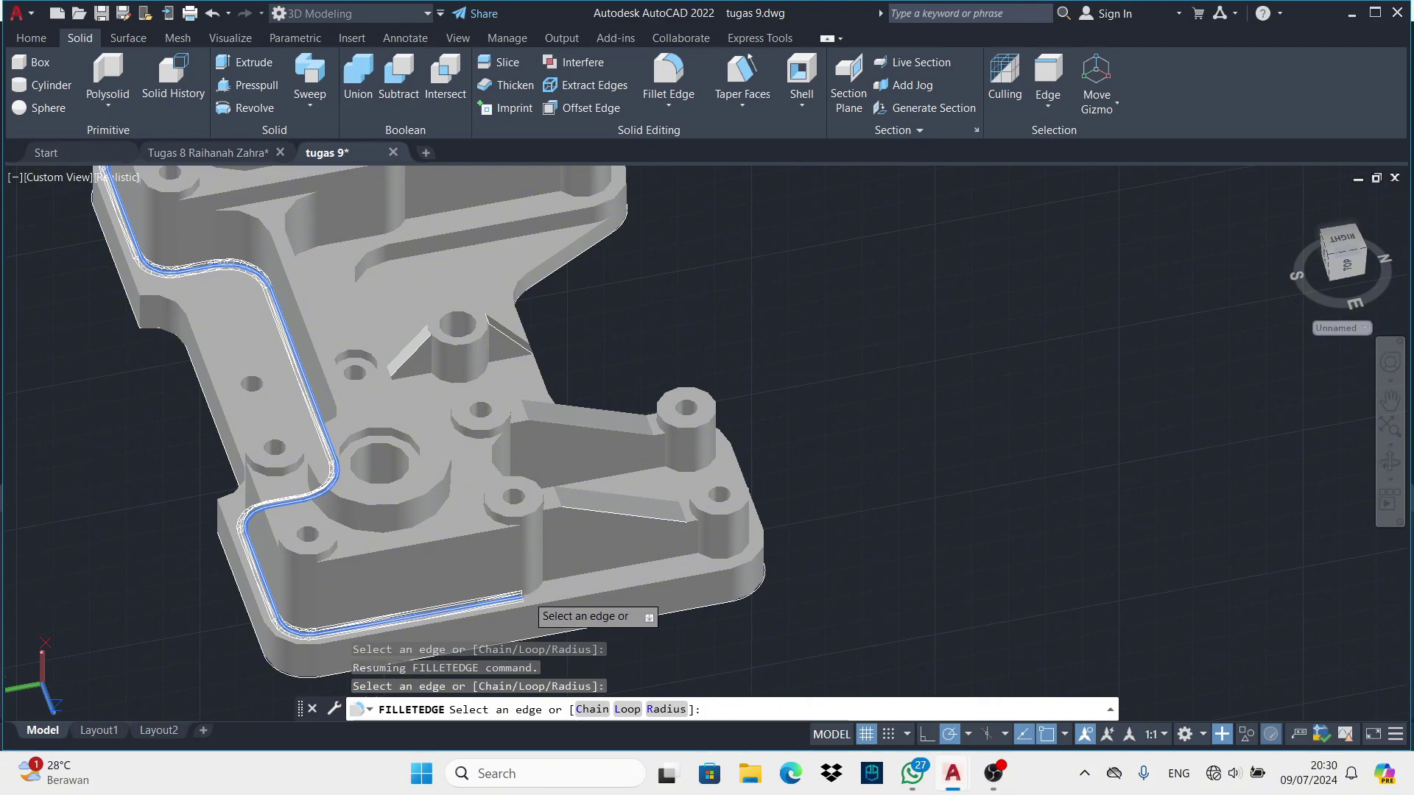
middle_click_drag(535, 583, 505, 520, "shift")
scroll(385, 453, "up", 2)
middle_click_drag(386, 453, 486, 557)
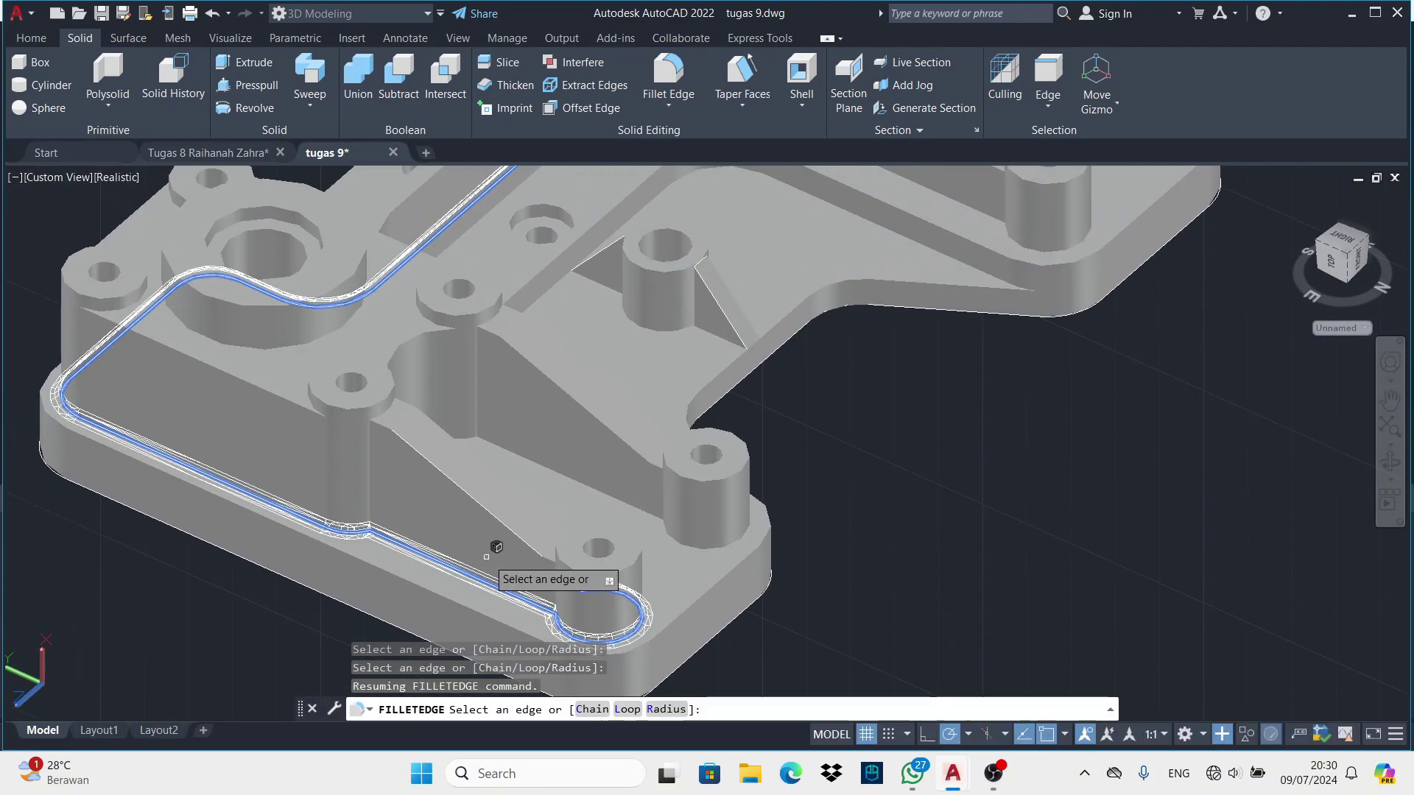
middle_click_drag(388, 364, 322, 419)
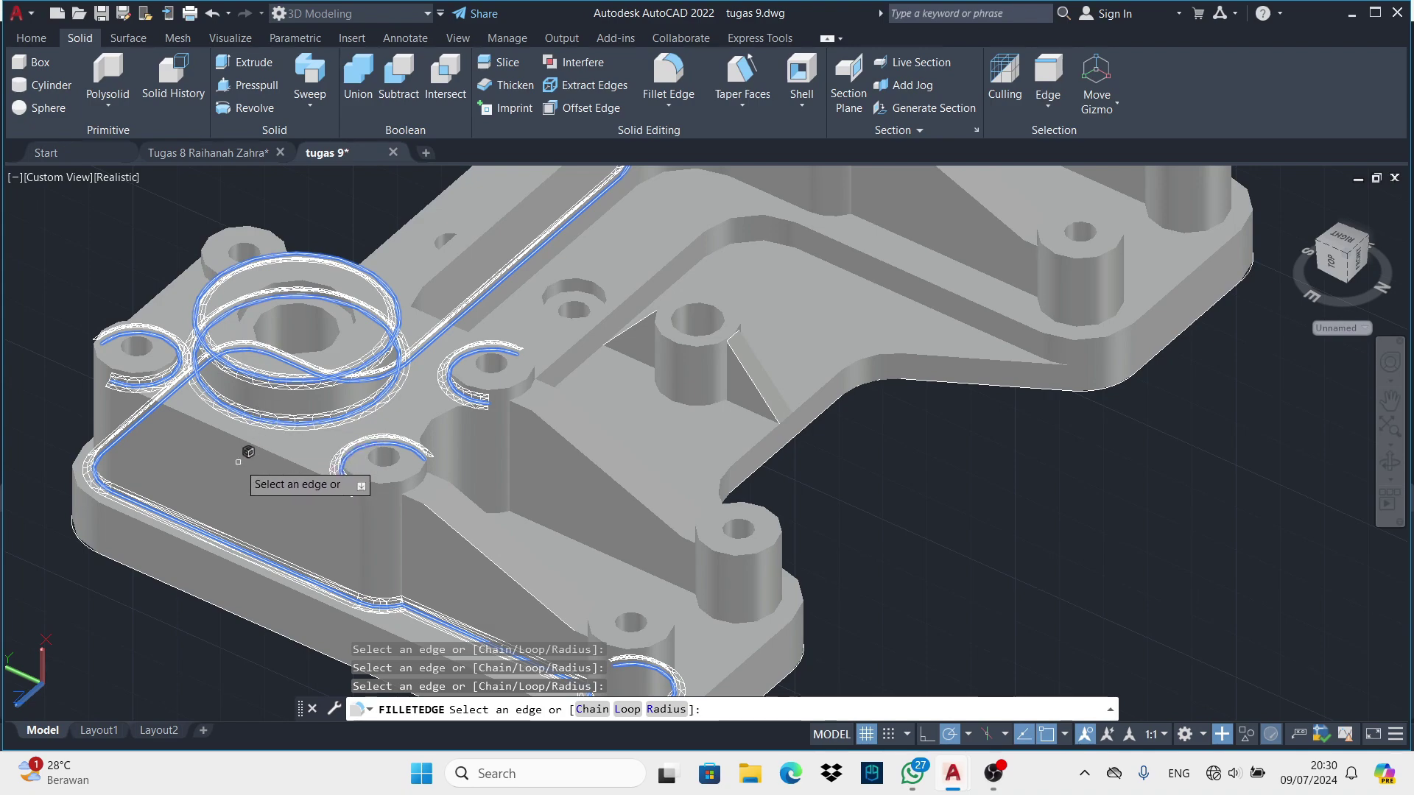
key("Return")
Add a boss edge around a hole and orbit in close to the inner pocket edges
scroll(243, 368, "up", 3)
scroll(248, 288, "up", 2)
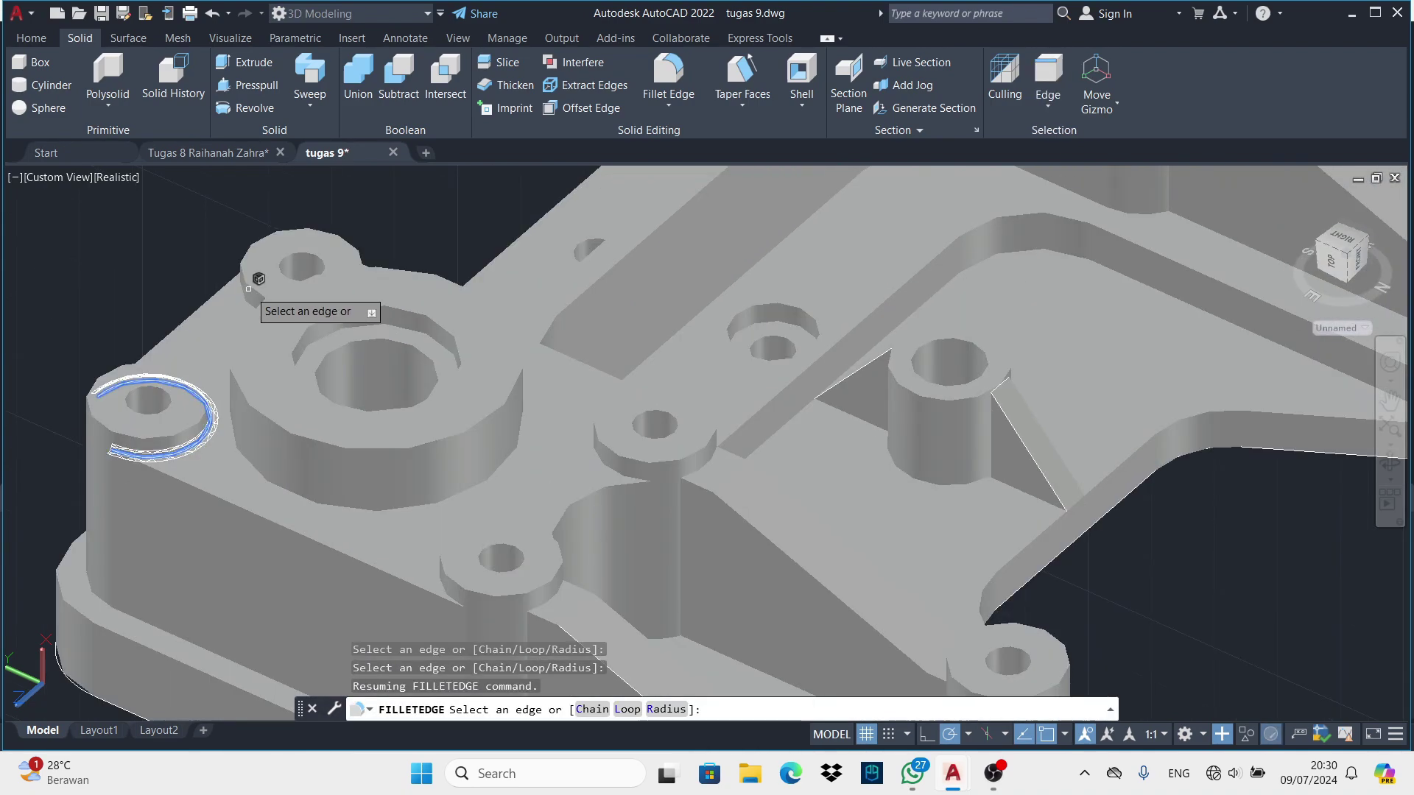
scroll(248, 289, "down", 3)
left_click(343, 466)
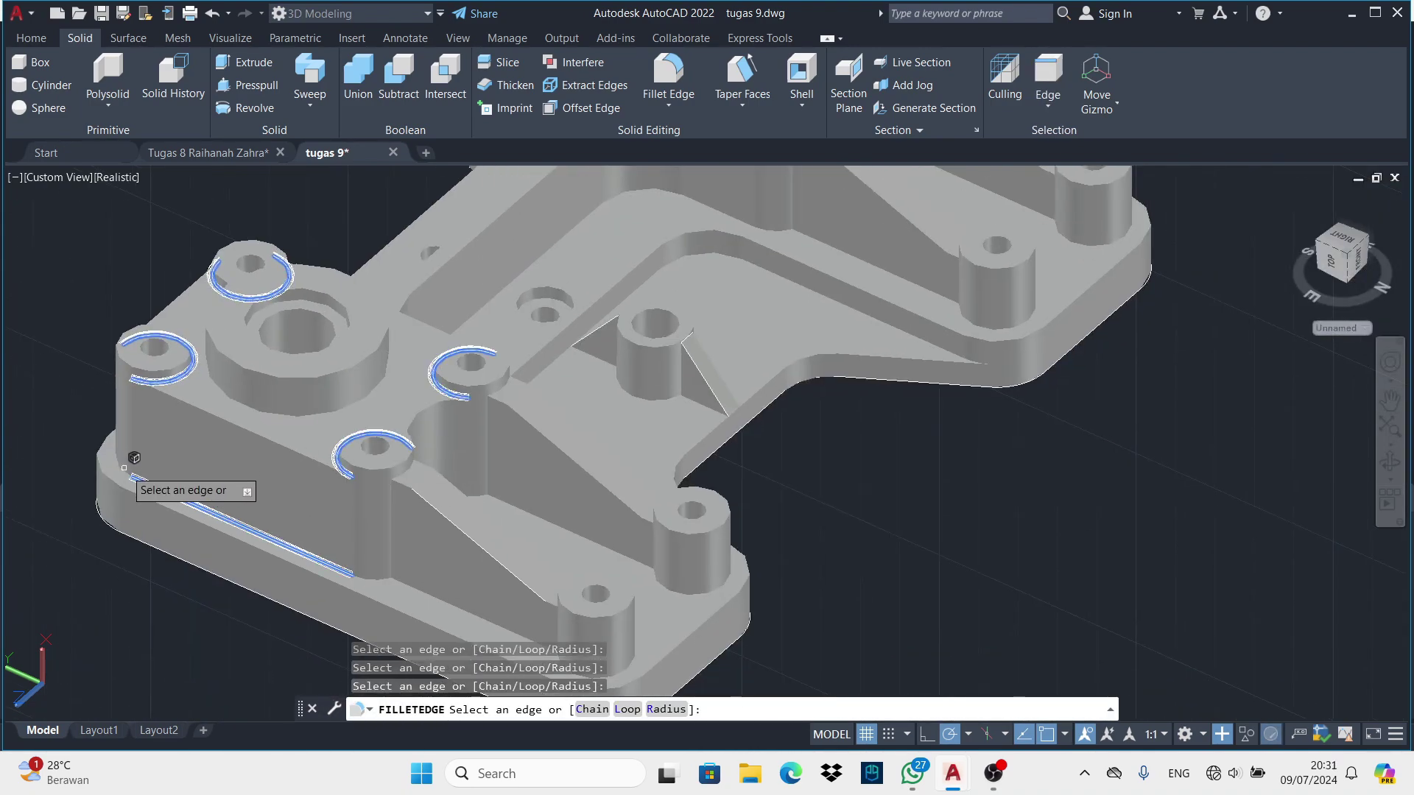
middle_click_drag(383, 573, 151, 392)
mouse_move(328, 354)
middle_mouse_down("shift")
mouse_move(306, 341)
mouse_move(111, 462)
mouse_move(249, 429)
middle_mouse_up("shift")
mouse_move(324, 294)
middle_mouse_down("shift")
mouse_move(379, 413)
mouse_move(564, 452)
mouse_move(615, 426)
mouse_move(552, 464)
mouse_move(615, 473)
mouse_move(663, 503)
mouse_move(803, 468)
mouse_move(747, 361)
mouse_move(851, 420)
mouse_move(519, 567)
middle_mouse_up("shift")
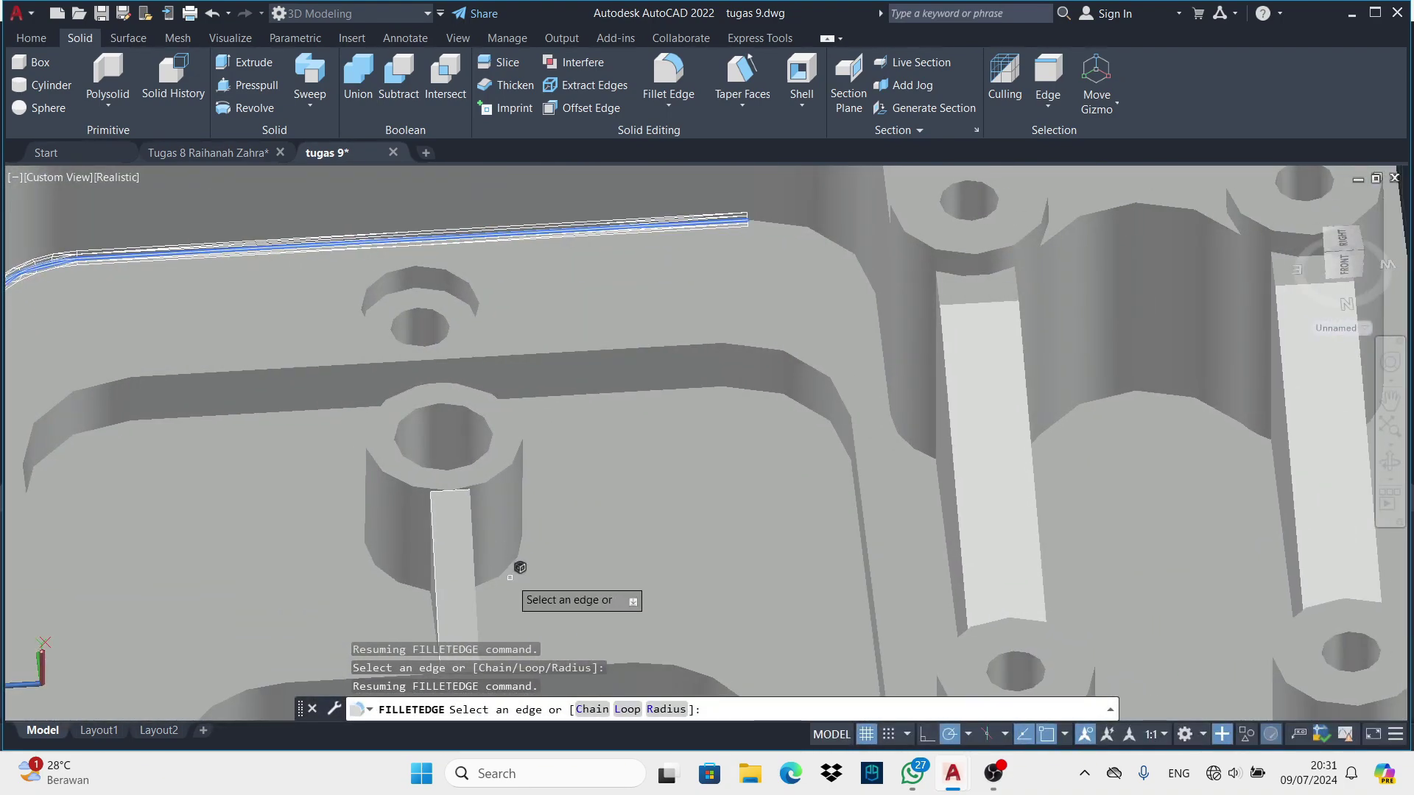
middle_click_drag(420, 586, 331, 526, "shift")
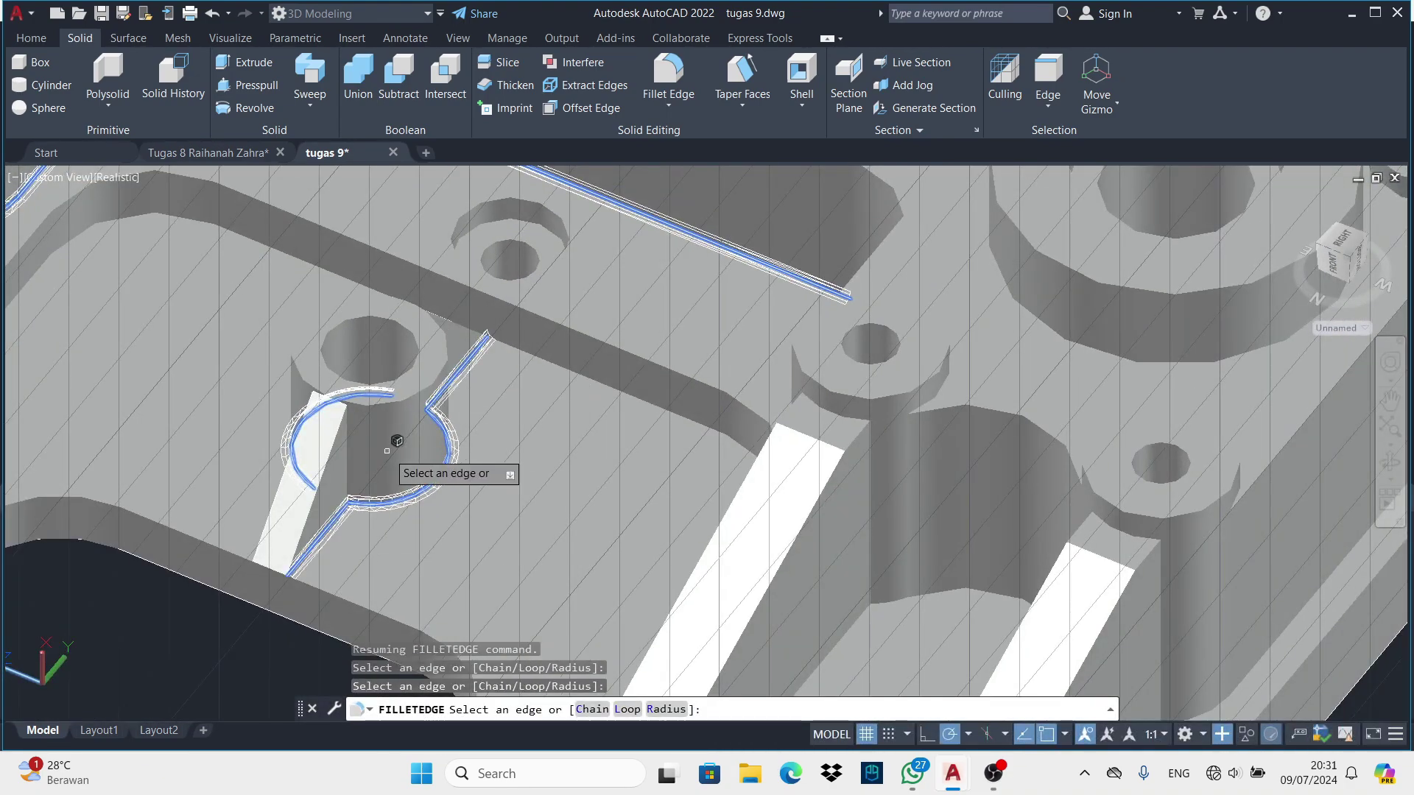
middle_click_drag(387, 450, 564, 524, "shift")
mouse_move(619, 478)
middle_mouse_down("shift")
mouse_move(677, 519)
mouse_move(549, 558)
mouse_move(416, 259)
middle_mouse_up("shift")
mouse_move(668, 402)
middle_mouse_down("shift")
mouse_move(796, 505)
mouse_move(530, 328)
middle_mouse_up("shift")
Collect the remaining web and rim edges, then apply the R2 fillet to all 56 edges
scroll(369, 395, "up", 5)
mouse_move(369, 395)
middle_mouse_down("shift")
mouse_move(535, 333)
mouse_move(632, 227)
middle_mouse_up("shift")
mouse_move(661, 286)
middle_mouse_down("shift")
mouse_move(662, 467)
mouse_move(457, 480)
mouse_move(515, 530)
mouse_move(592, 511)
mouse_move(590, 451)
mouse_move(567, 524)
middle_mouse_up("shift")
middle_click_drag(689, 549, 639, 525, "shift")
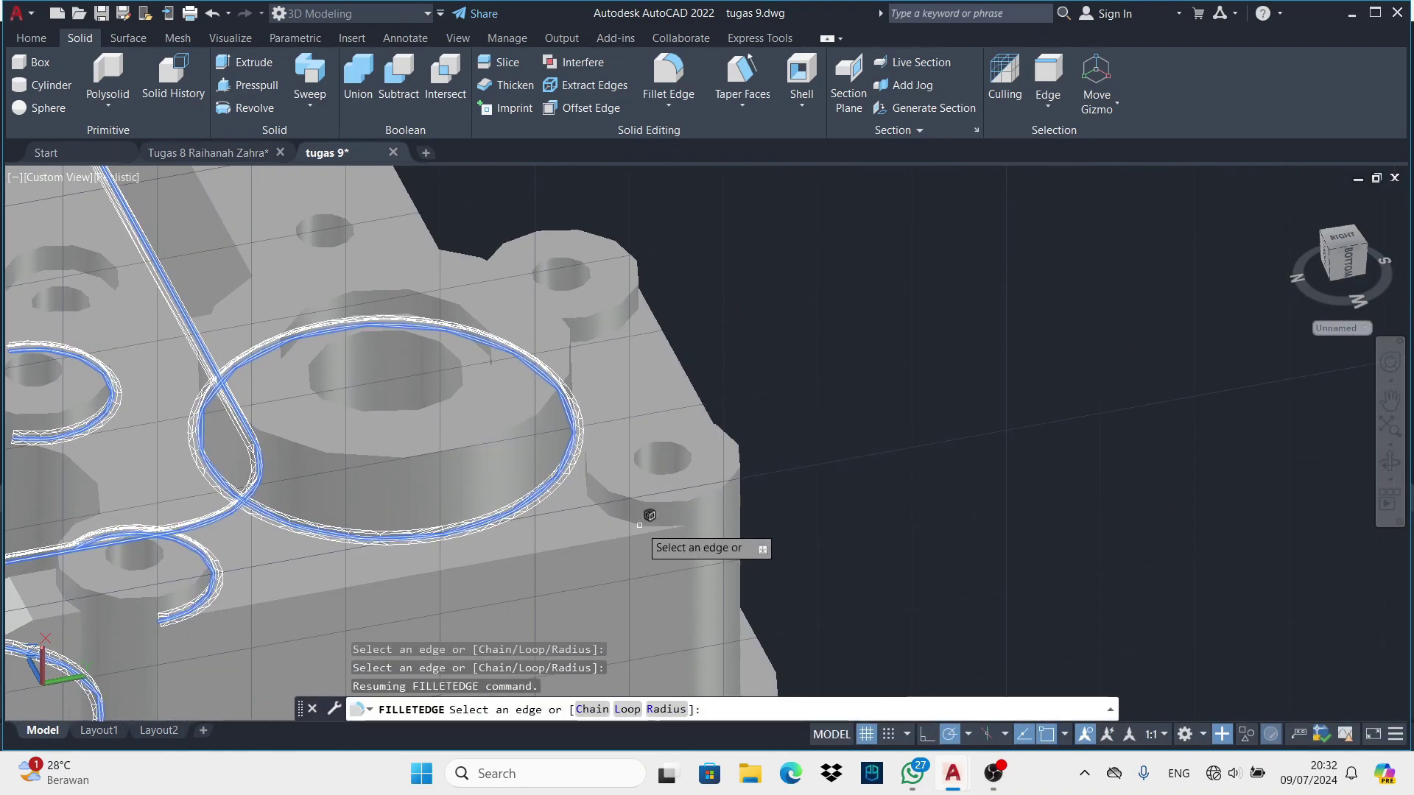
mouse_move(605, 336)
middle_mouse_down("shift")
mouse_move(347, 479)
mouse_move(299, 484)
middle_mouse_up("shift")
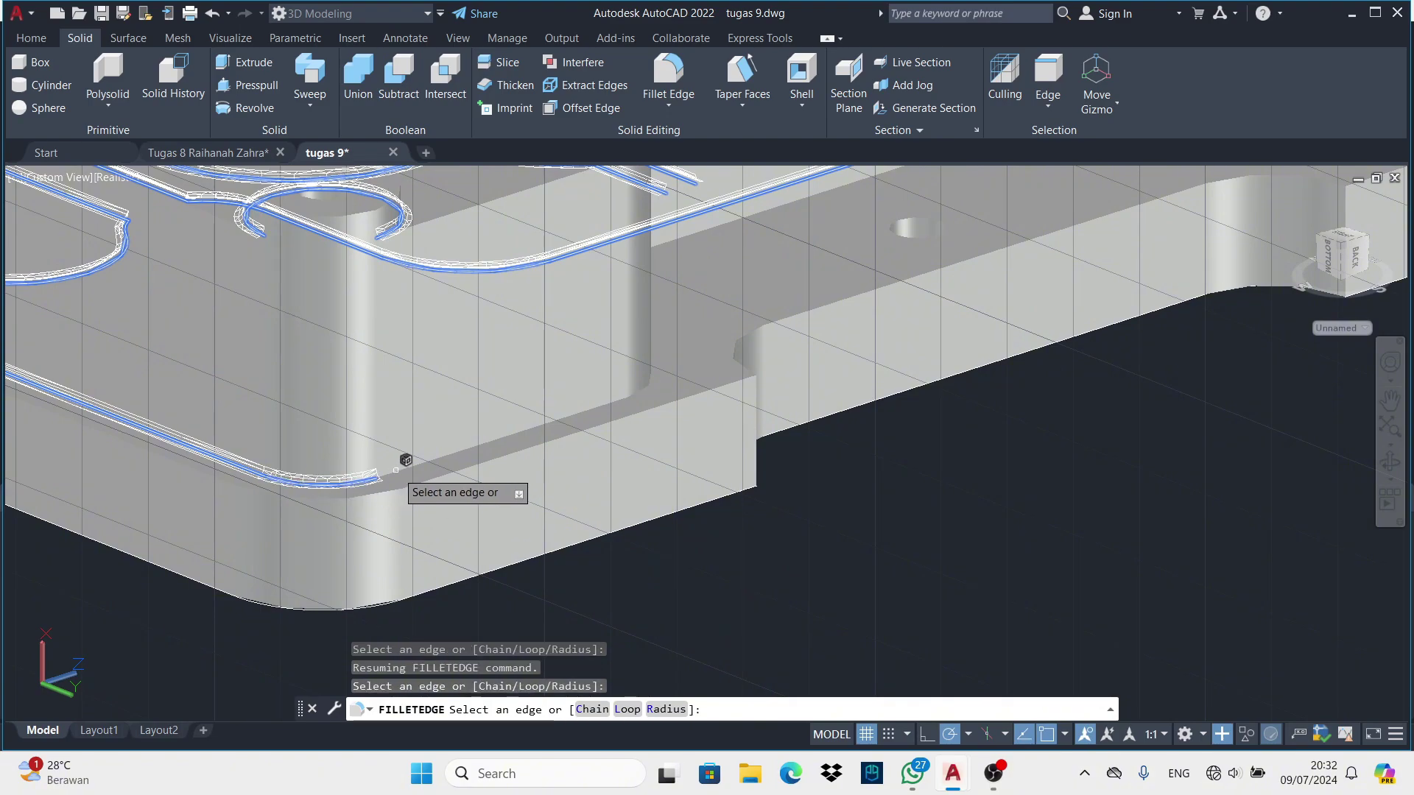
mouse_move(396, 469)
middle_mouse_down("shift")
mouse_move(445, 527)
mouse_move(192, 407)
middle_mouse_up("shift")
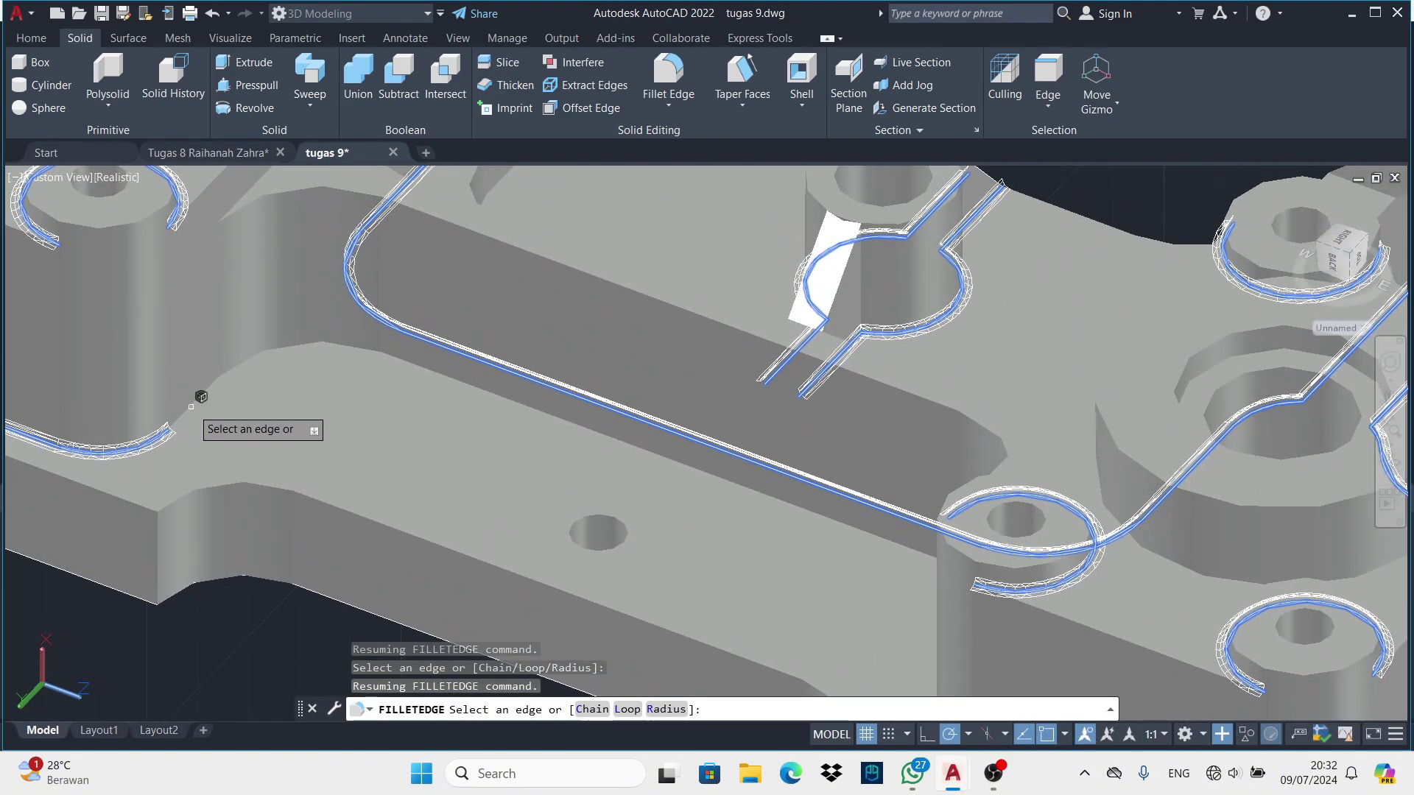
middle_click_drag(432, 358, 431, 406, "shift")
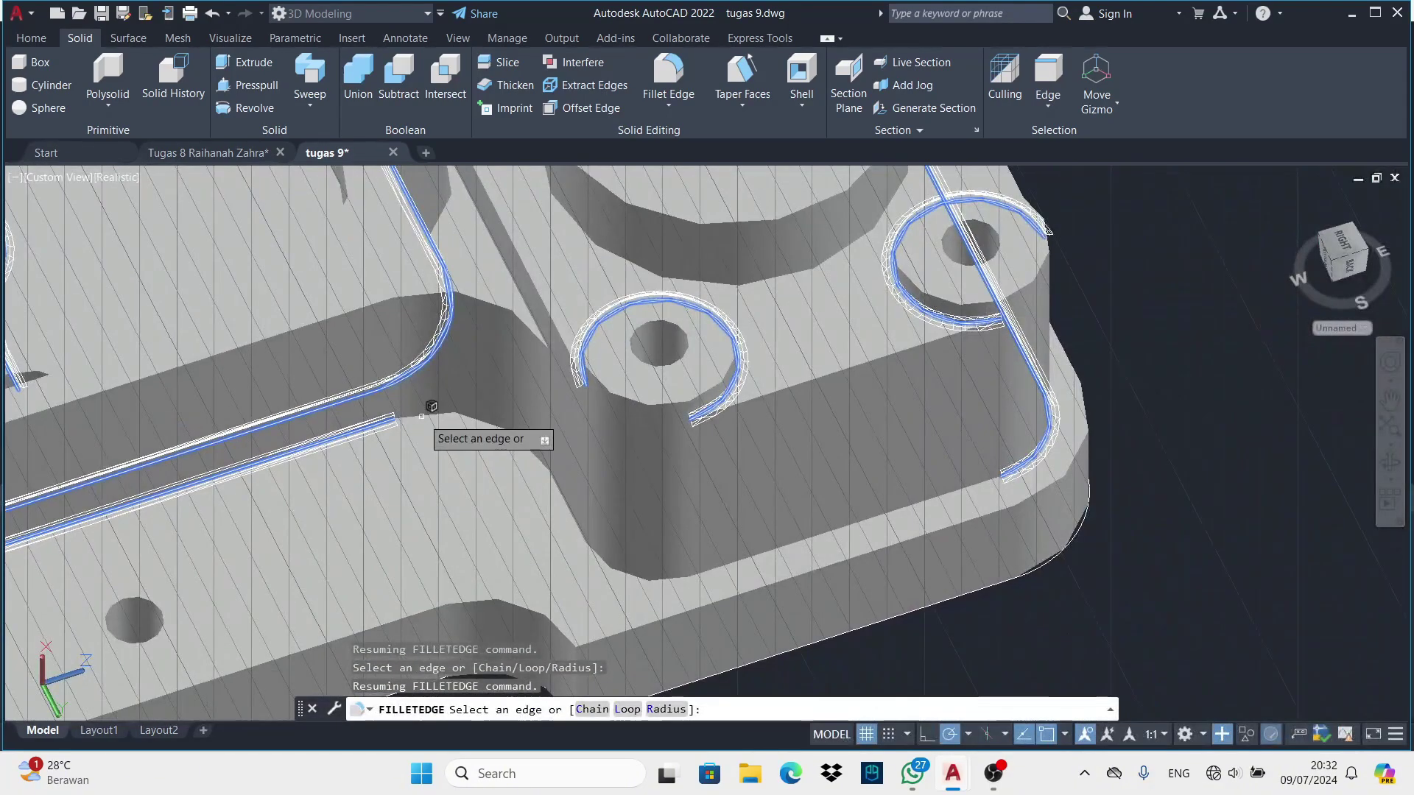
middle_click_drag(560, 486, 564, 444, "shift")
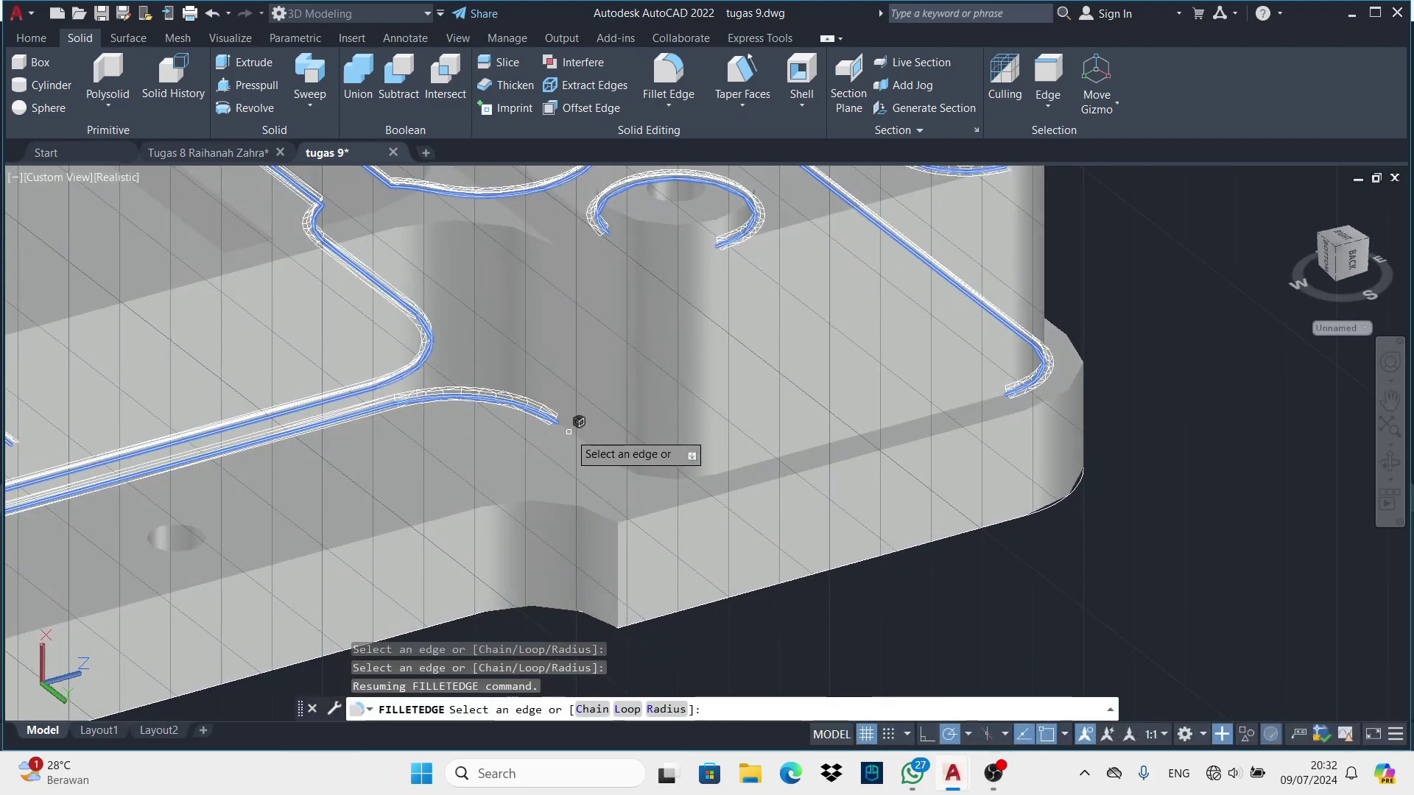
scroll(731, 472, "down", 5)
middle_click_drag(731, 472, 647, 567, "shift")
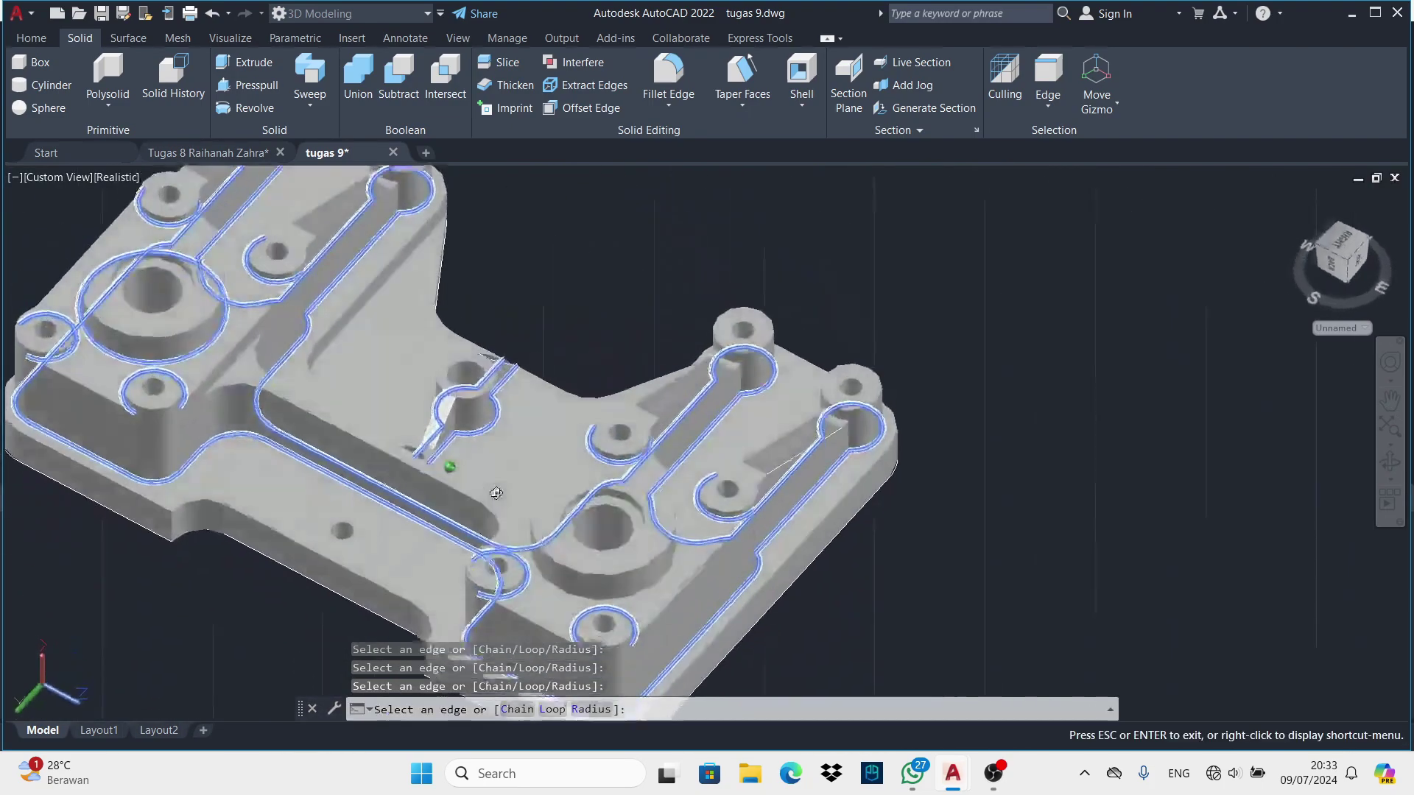
scroll(646, 567, "up", 3)
scroll(676, 559, "down", 2)
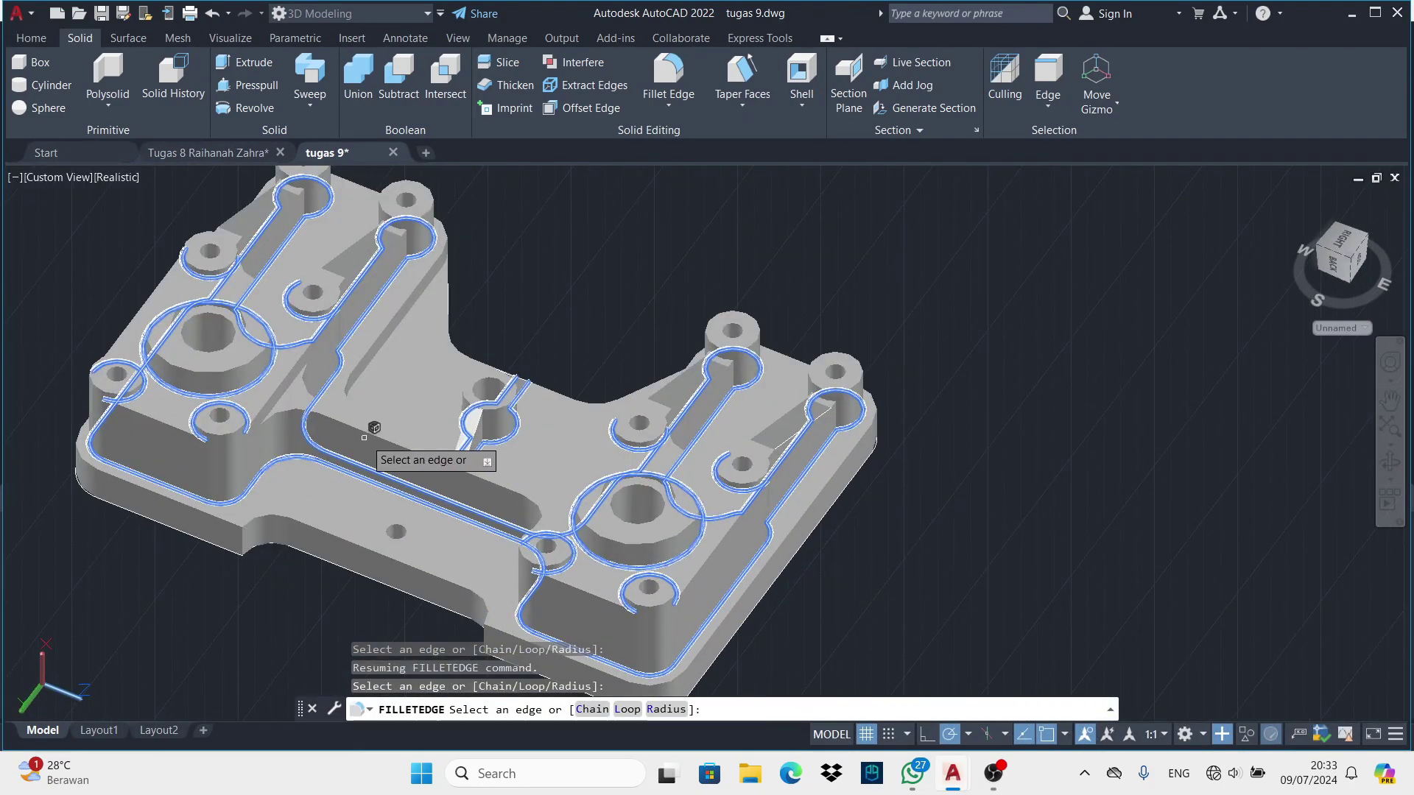
key("Return")
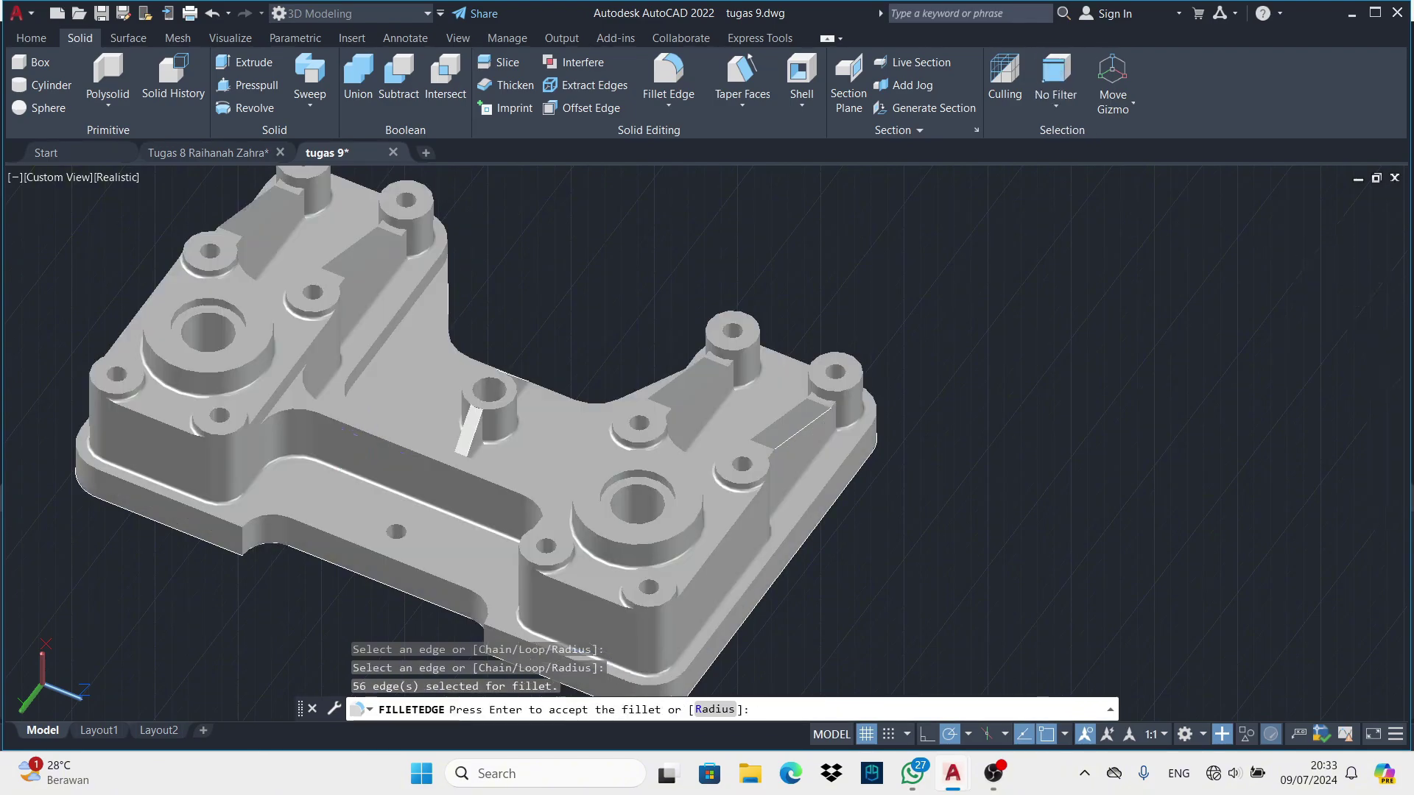
key("Return")
mouse_move(471, 461)
middle_mouse_down("shift")
mouse_move(261, 469)
mouse_move(419, 264)
mouse_move(368, 359)
middle_mouse_up("shift")
Start a base view of the plate from model space, then cancel it
scroll(397, 309, "down", 3)
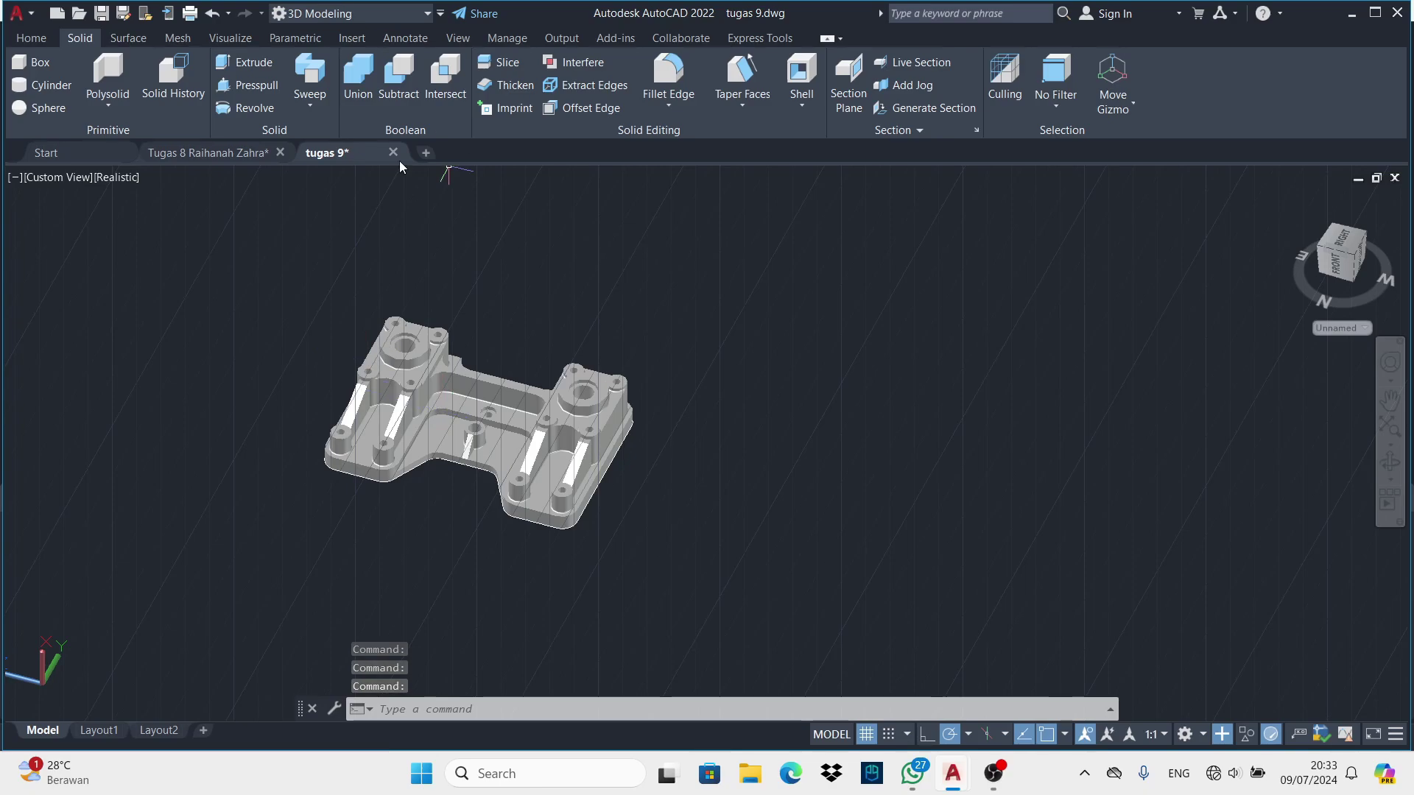
type("V")
key("Return")
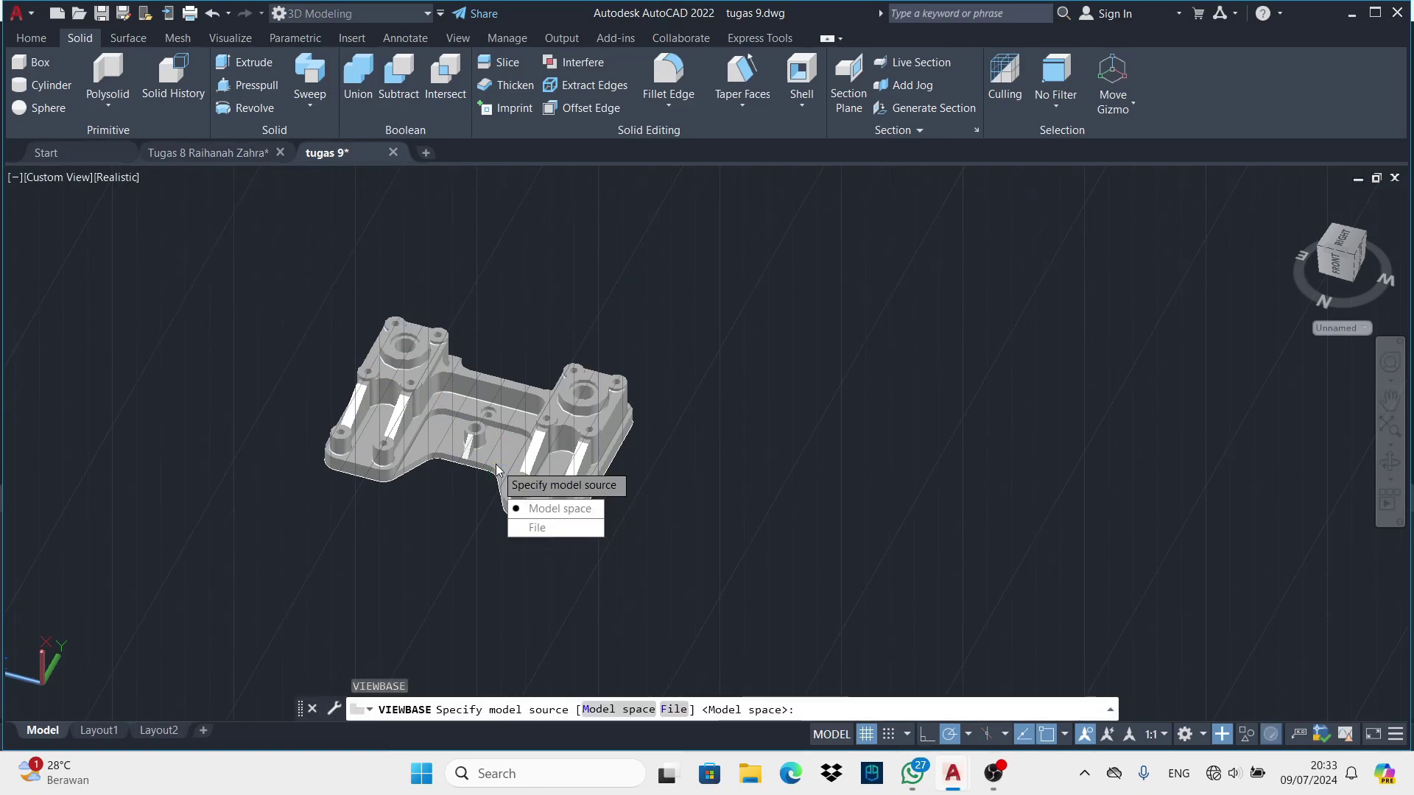
key("Return")
left_click(496, 469)
key("Return")
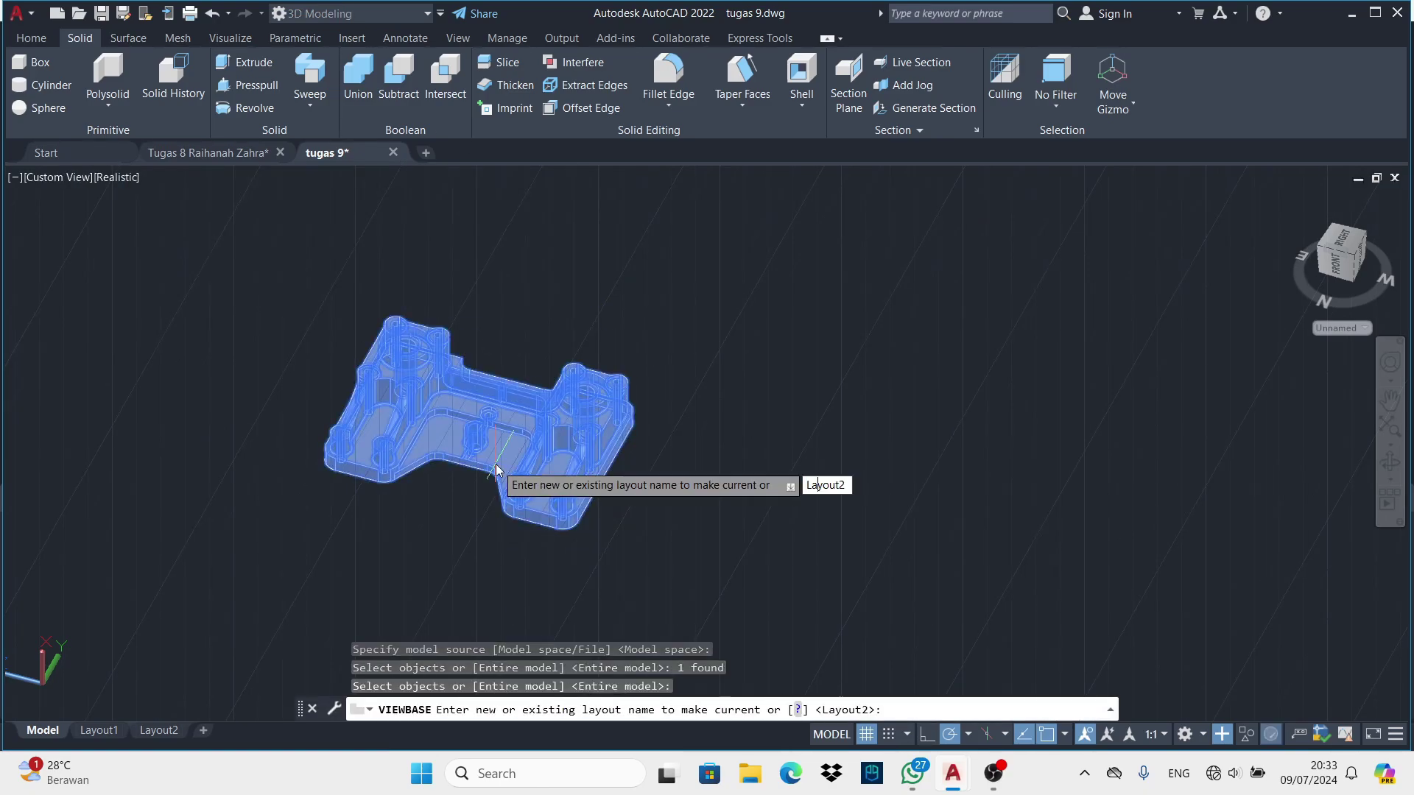
key("Return")
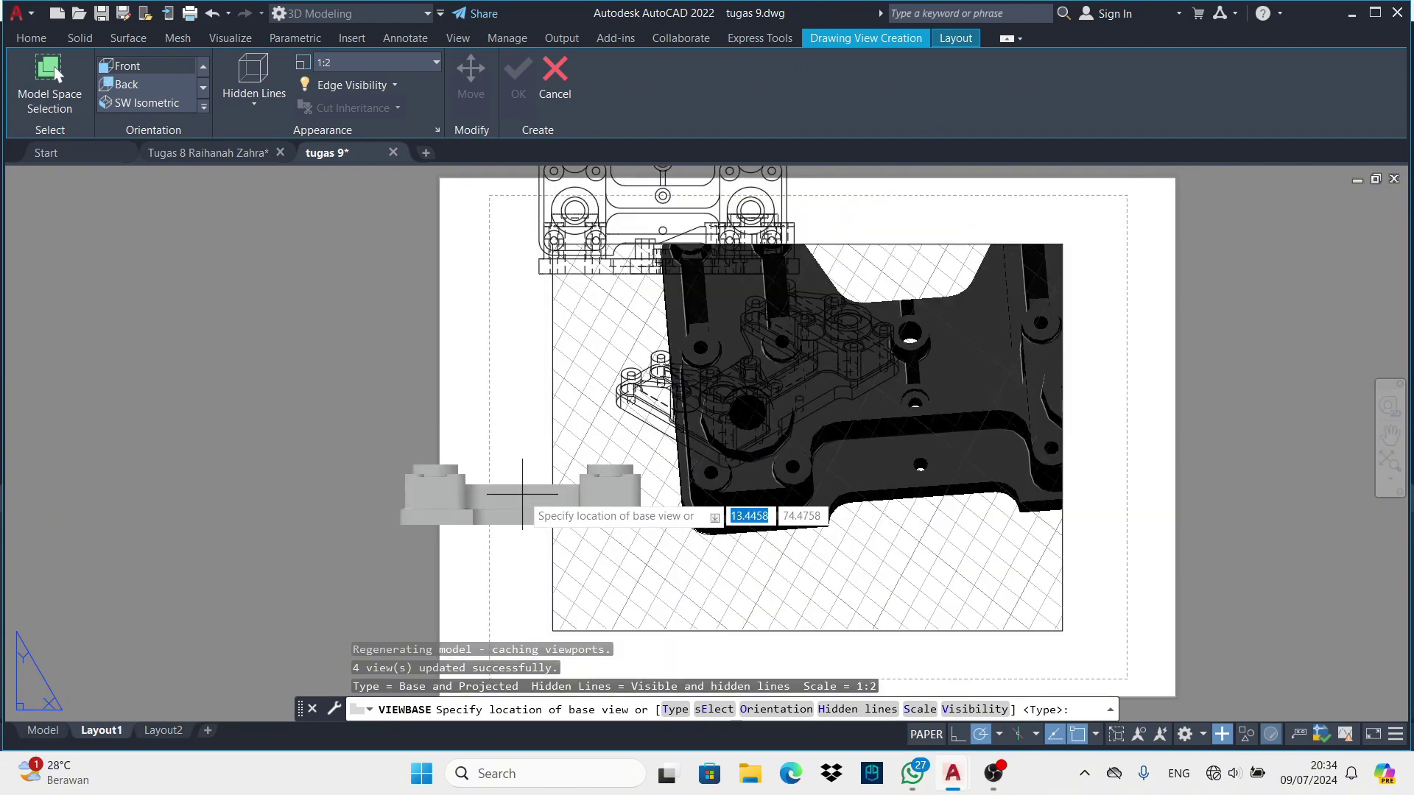
key("Escape")
Erase the old viewport and leftover drawing views on Layout1
left_click(99, 730)
key("Delete")
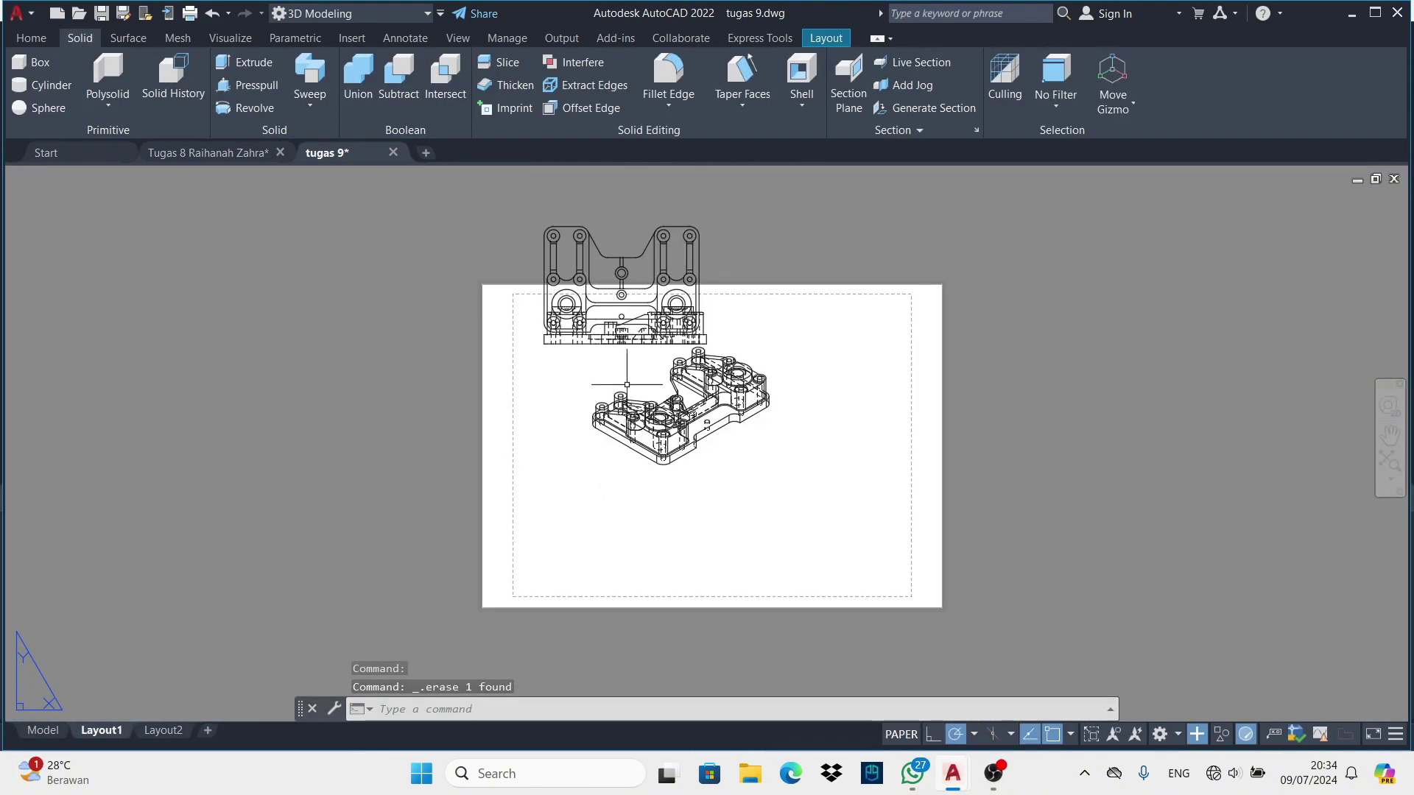
left_click(435, 107)
left_click(546, 479)
left_click(663, 495)
left_click(622, 338)
left_click(572, 410)
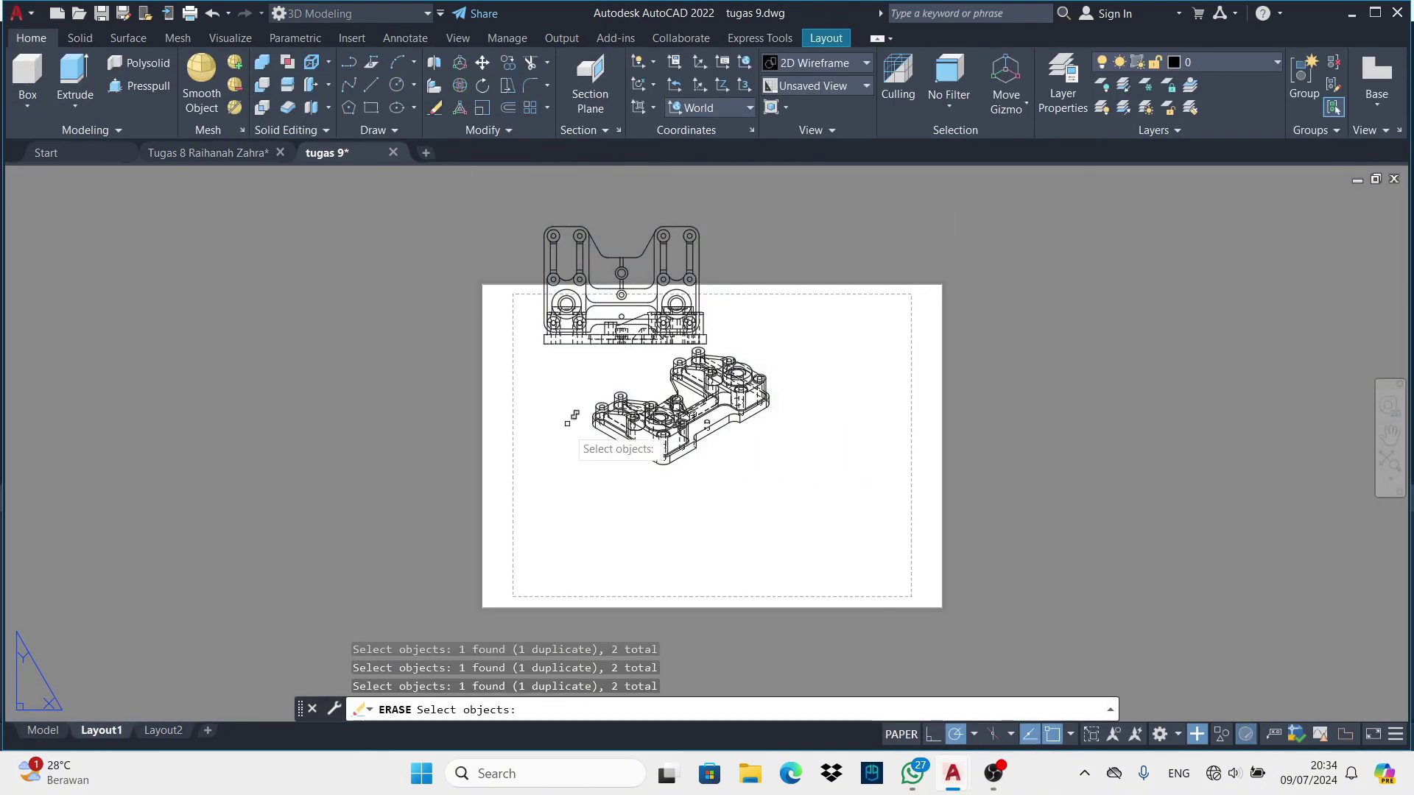
left_click_drag(572, 410, 741, 327)
key("Return")
left_click(42, 730)
Run VIEWBASE on the entire model and place front, top, side and isometric views
type("viewbase")
key("Return")
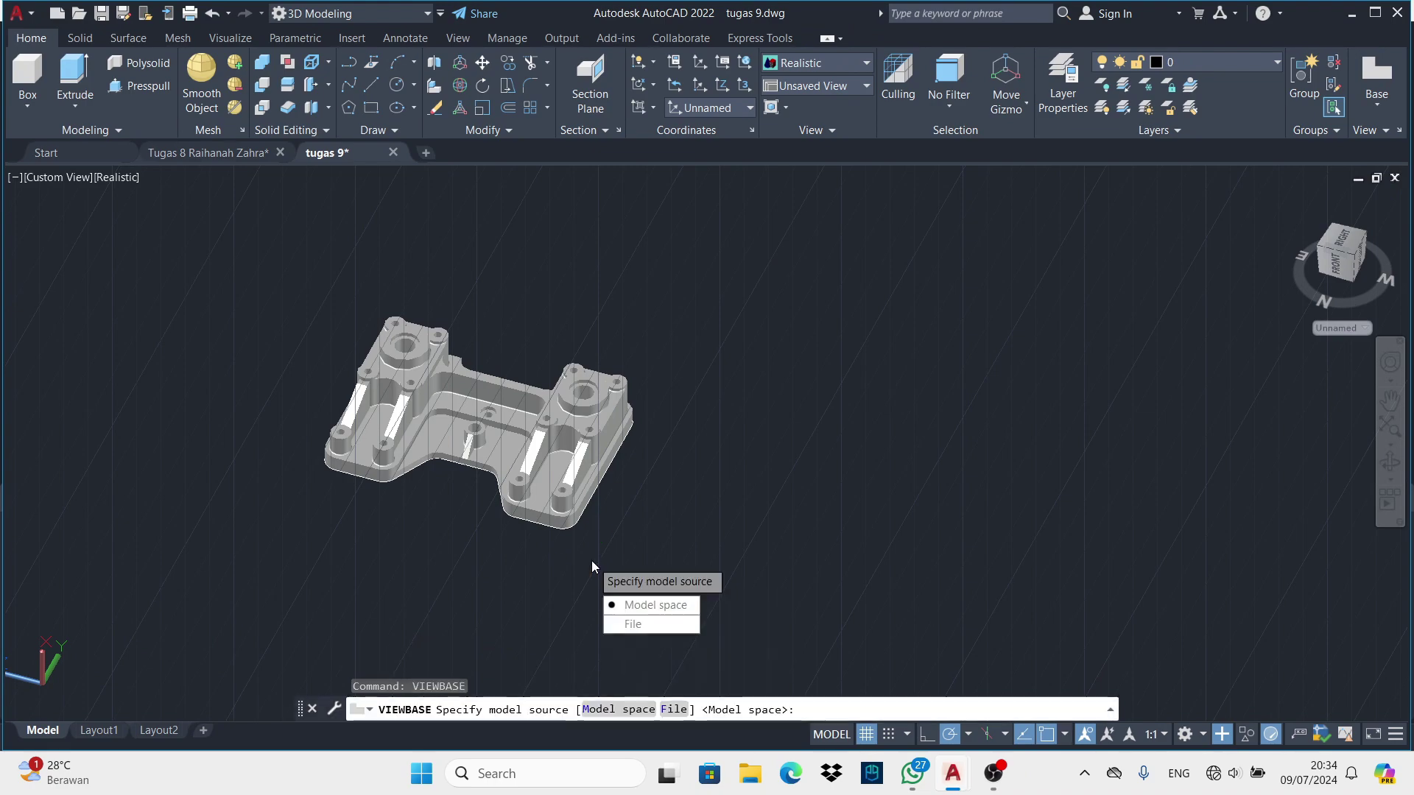
key("Return")
key("Return")
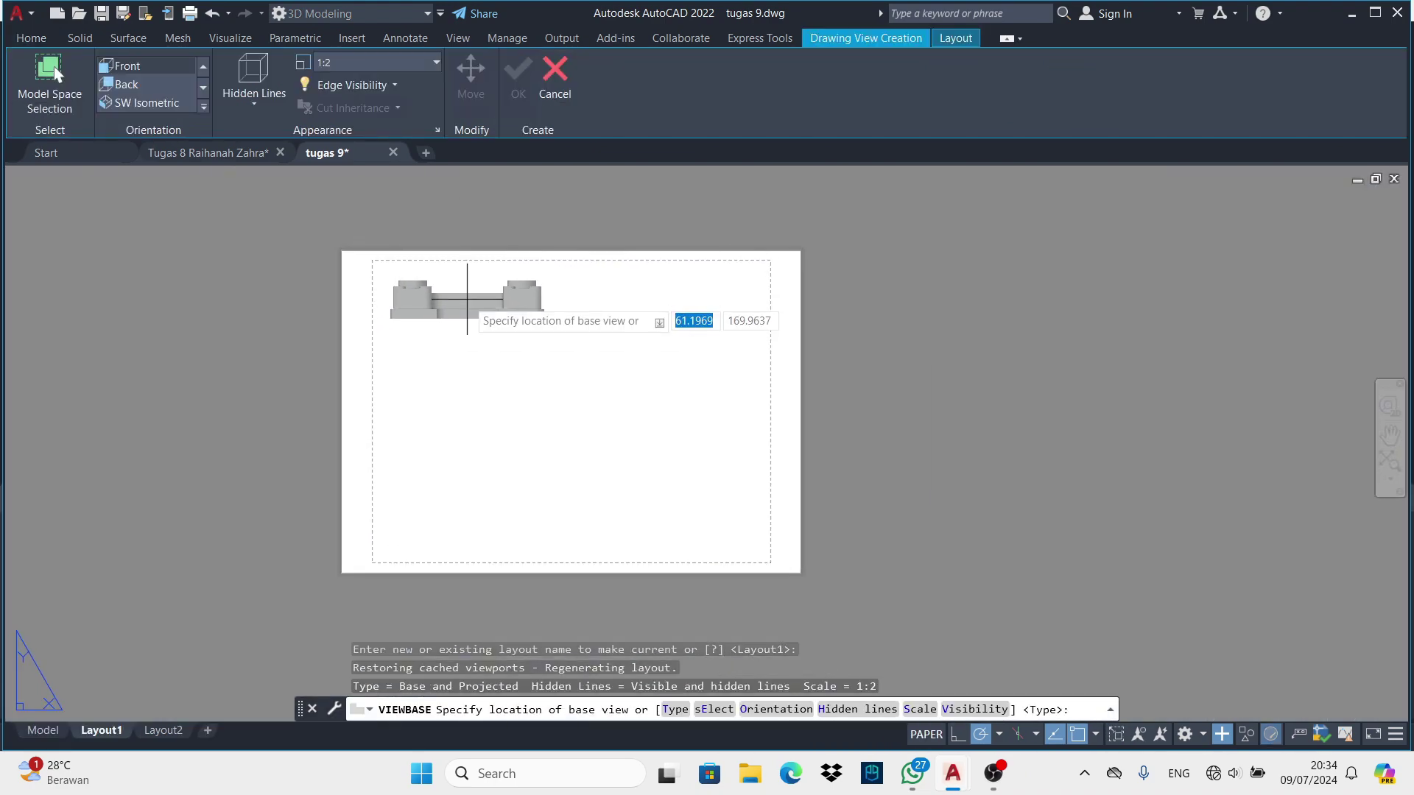
left_click(469, 302)
key("Return")
left_click(469, 463)
left_click(691, 302)
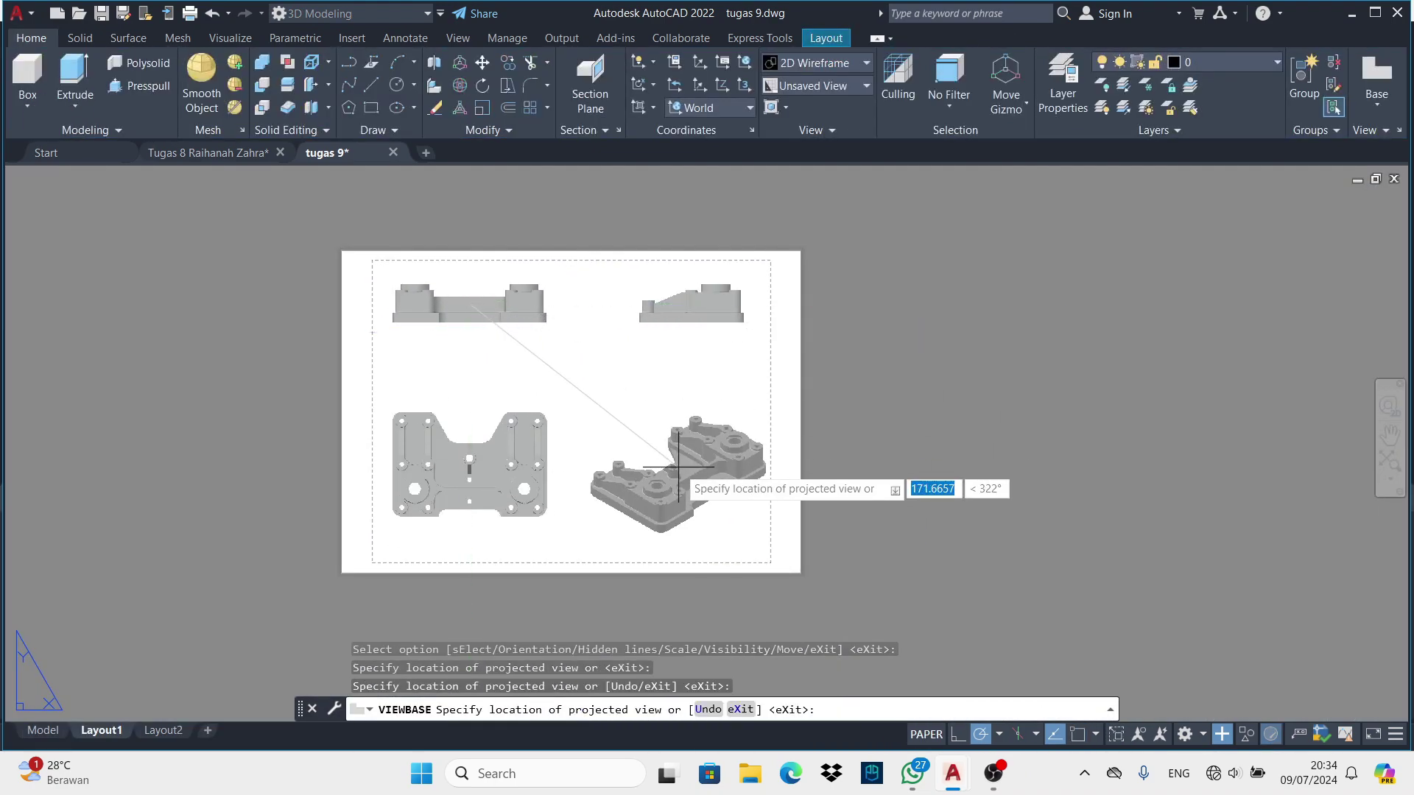
left_click(672, 465)
key("Return")
Set the isometric view to Shaded with visible lines
double_click(699, 515)
left_click(133, 85)
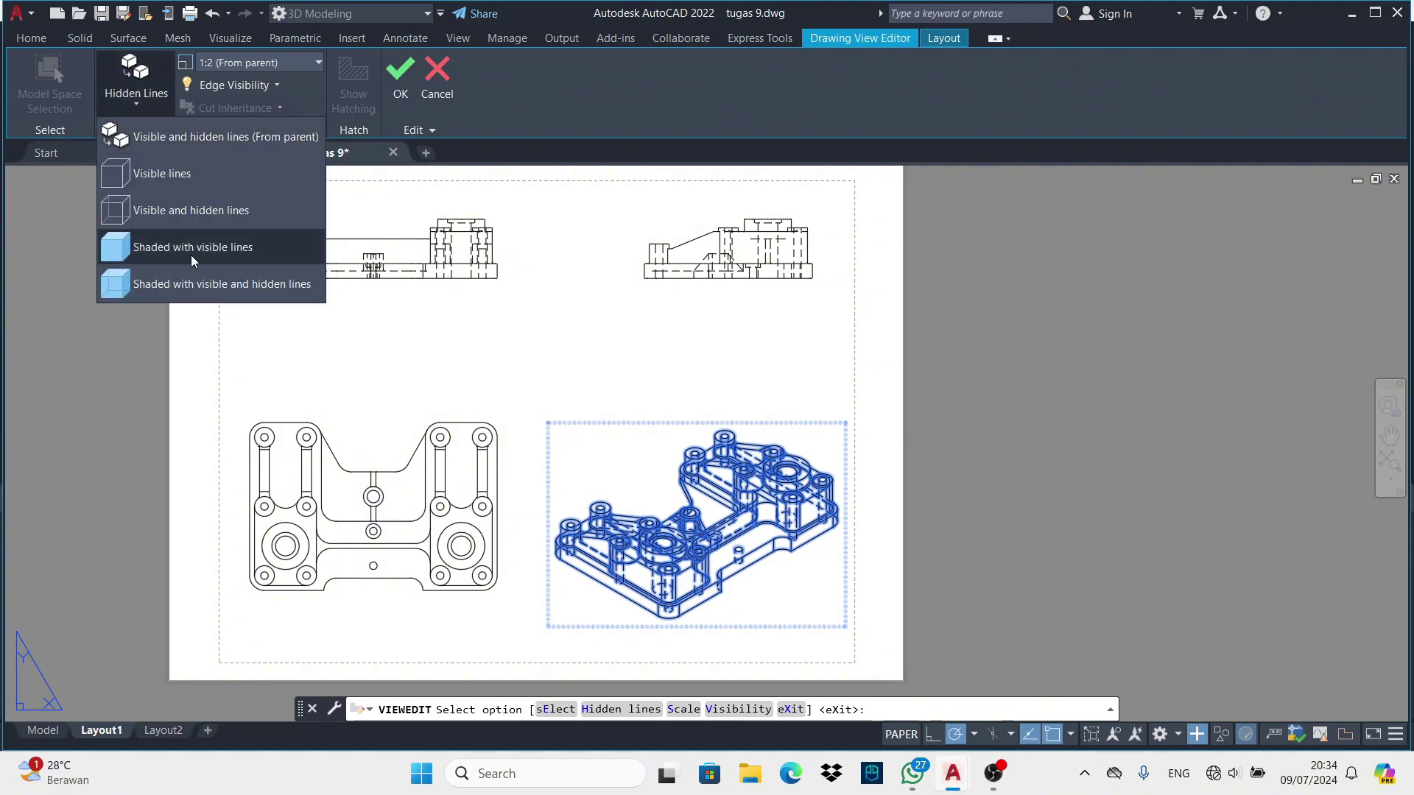
left_click(191, 255)
key("Return")
scroll(220, 271, "up", 3)
left_click(405, 38)
left_click(312, 78)
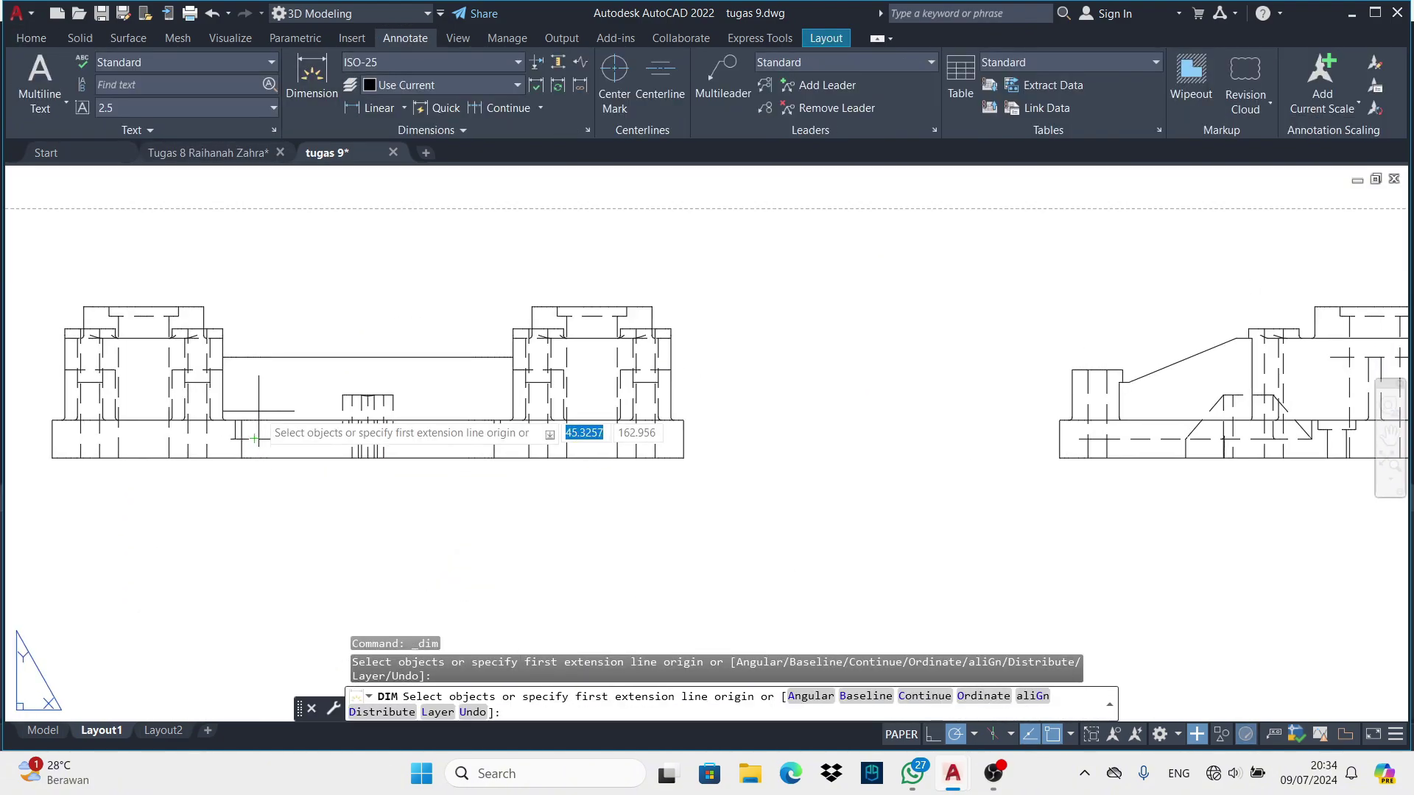
Dimension the 34 spacing between the top-left hole centres
left_click(379, 107)
scroll(132, 315, "up", 2)
scroll(237, 315, "down", 4)
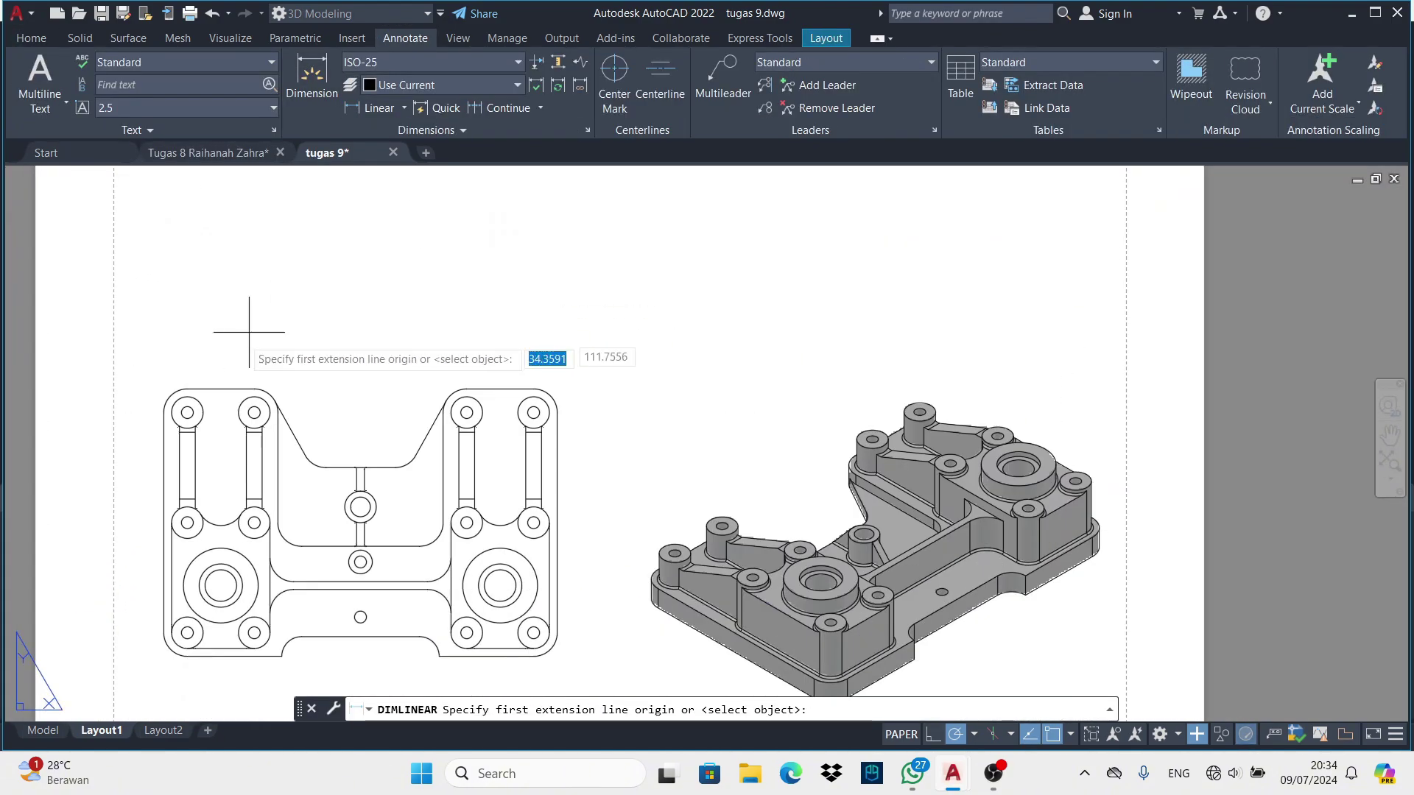
scroll(156, 388, "up", 2)
left_click(156, 388)
left_click(263, 388)
left_click(262, 272)
key("Return")
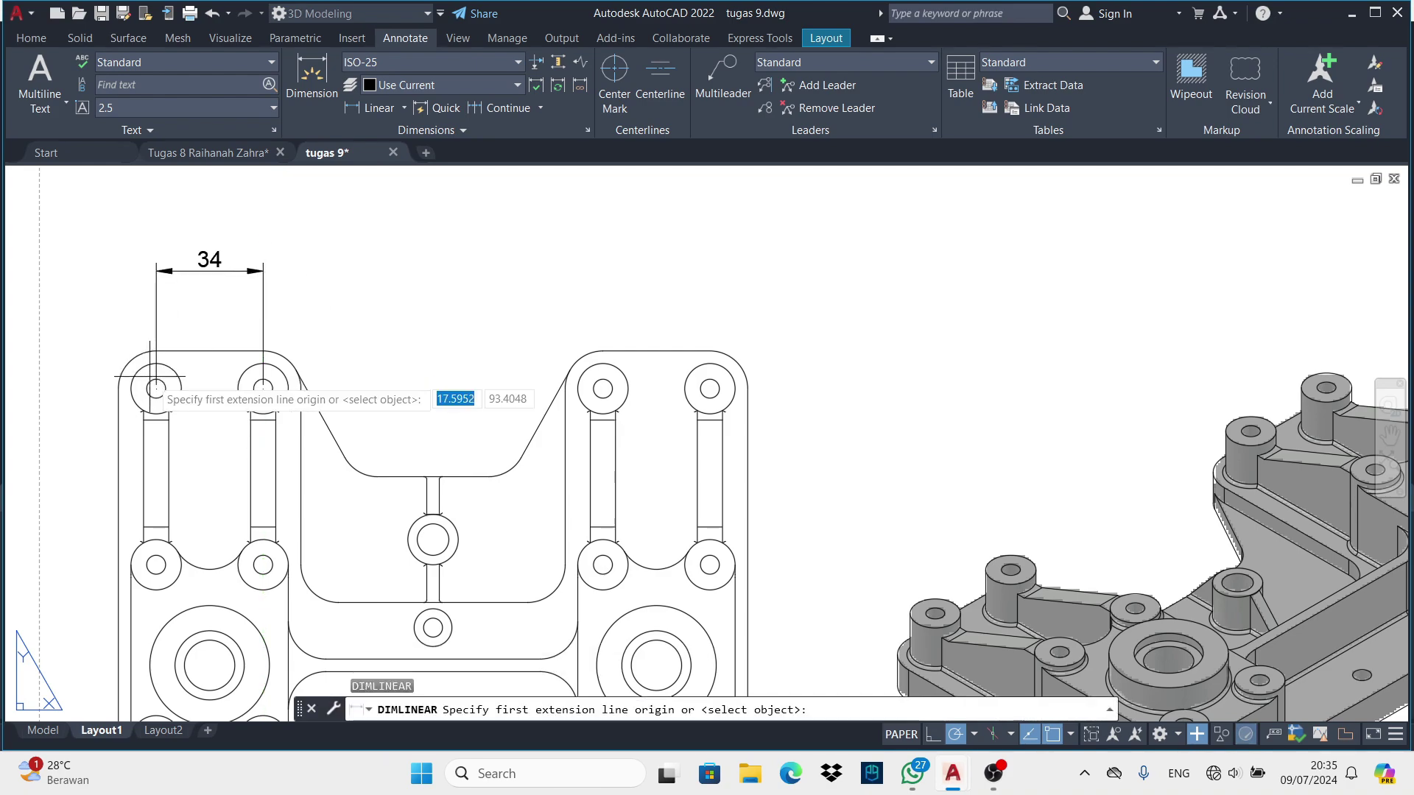
Add two horizontal 88 dimensions above the holes and plate
left_click(156, 388)
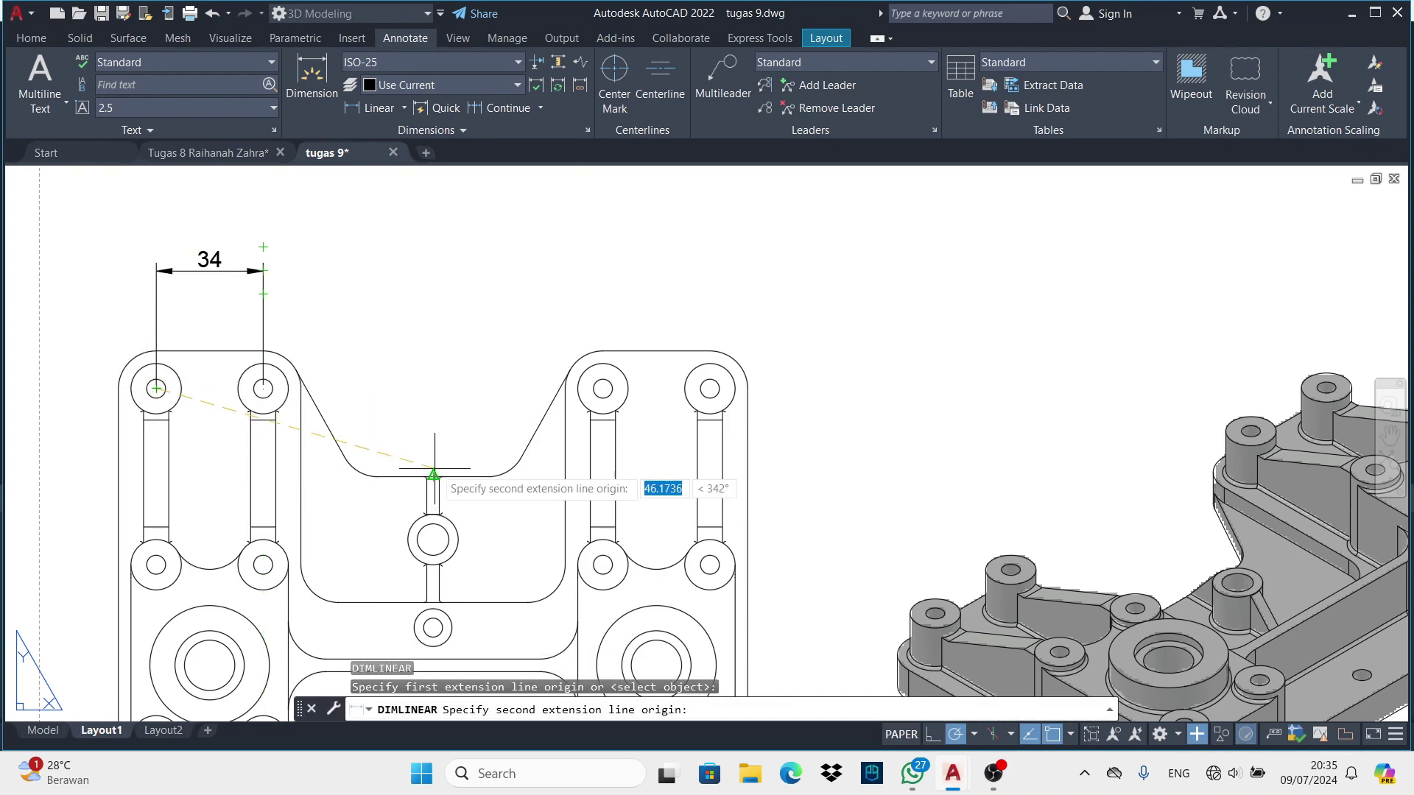
left_click(433, 388)
left_click(413, 228)
scroll(412, 227, "down", 3)
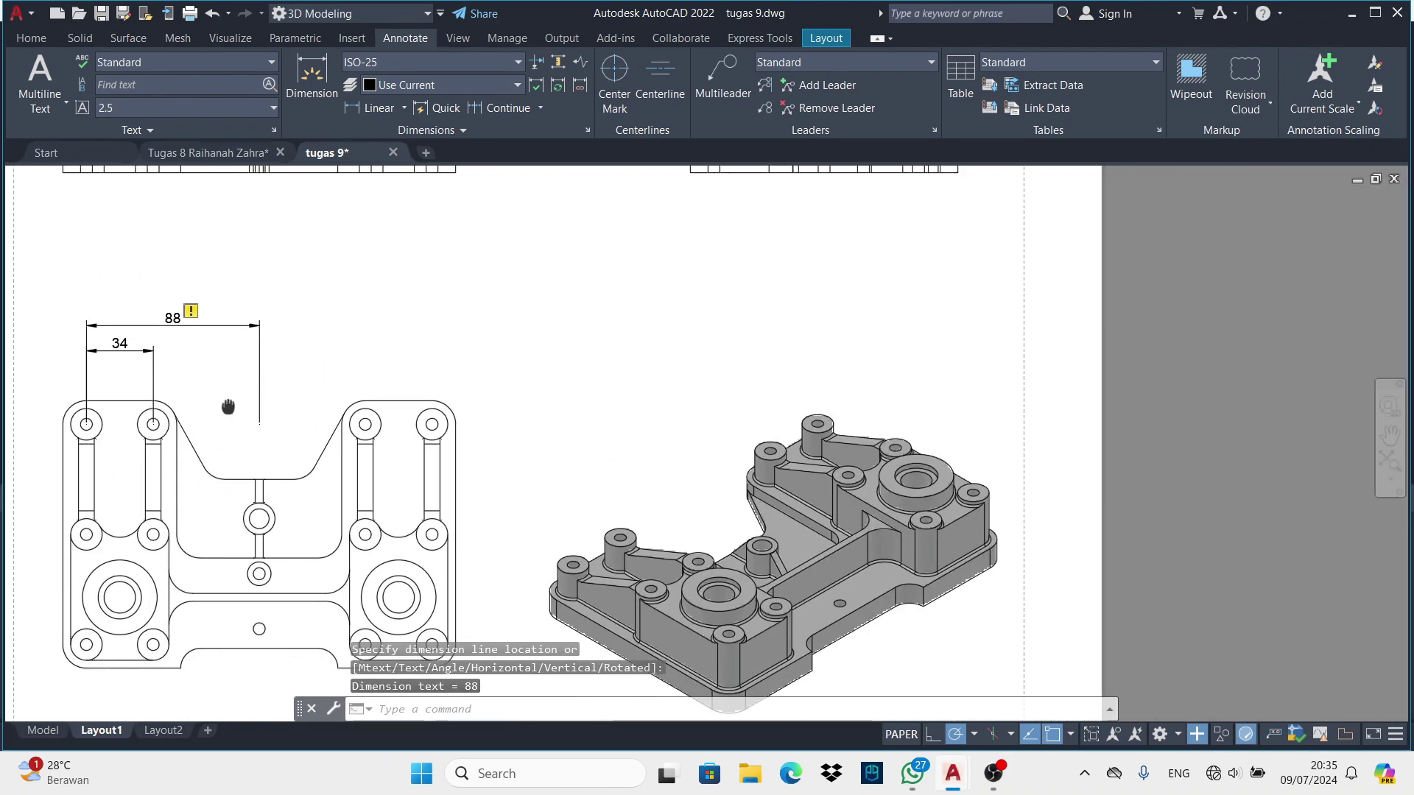
key("Return")
left_click(258, 424)
left_click(427, 424)
left_click(383, 325)
middle_click_drag(293, 372, 329, 372)
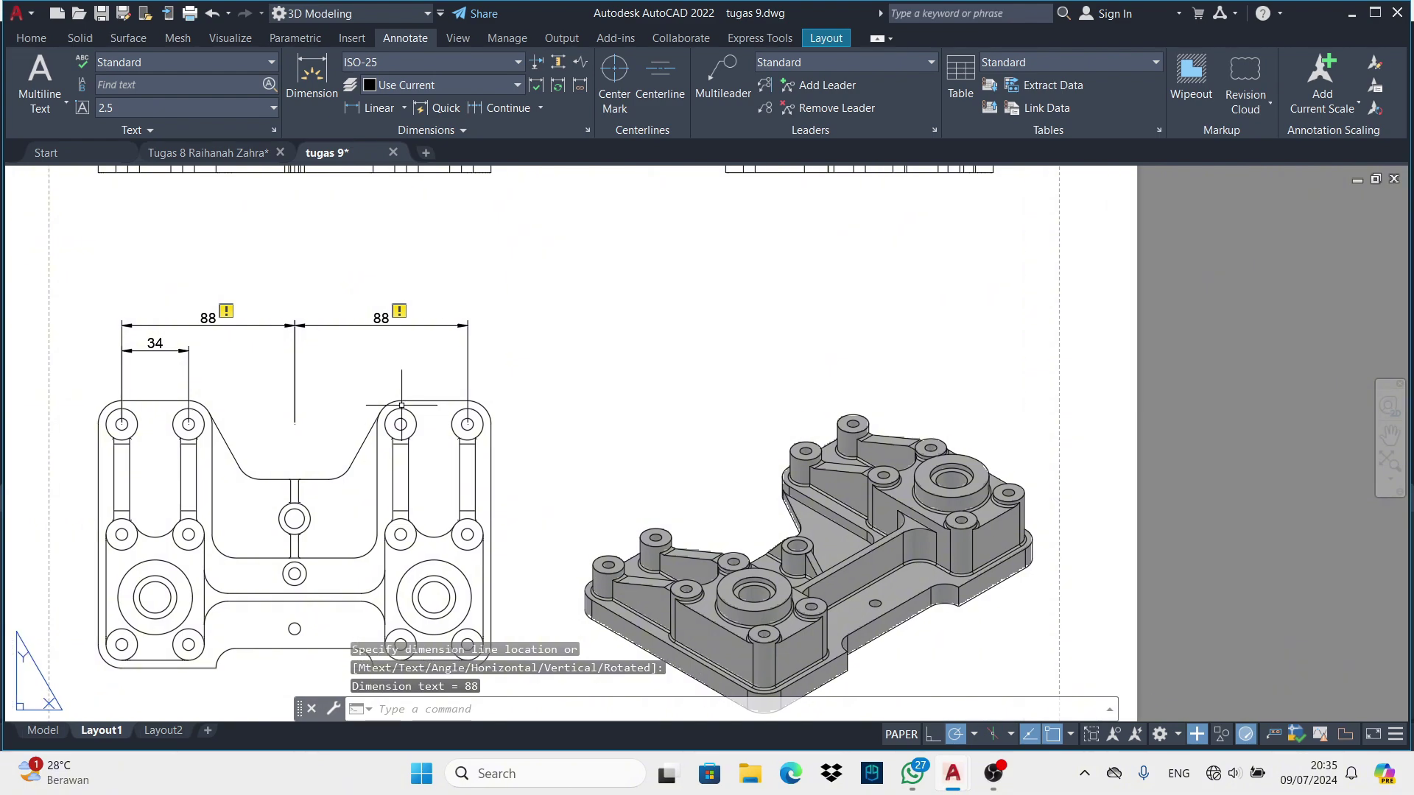
Dimension the 34 spacing between the right-hand hole centres
key("Return")
left_click(400, 424)
left_click(467, 424)
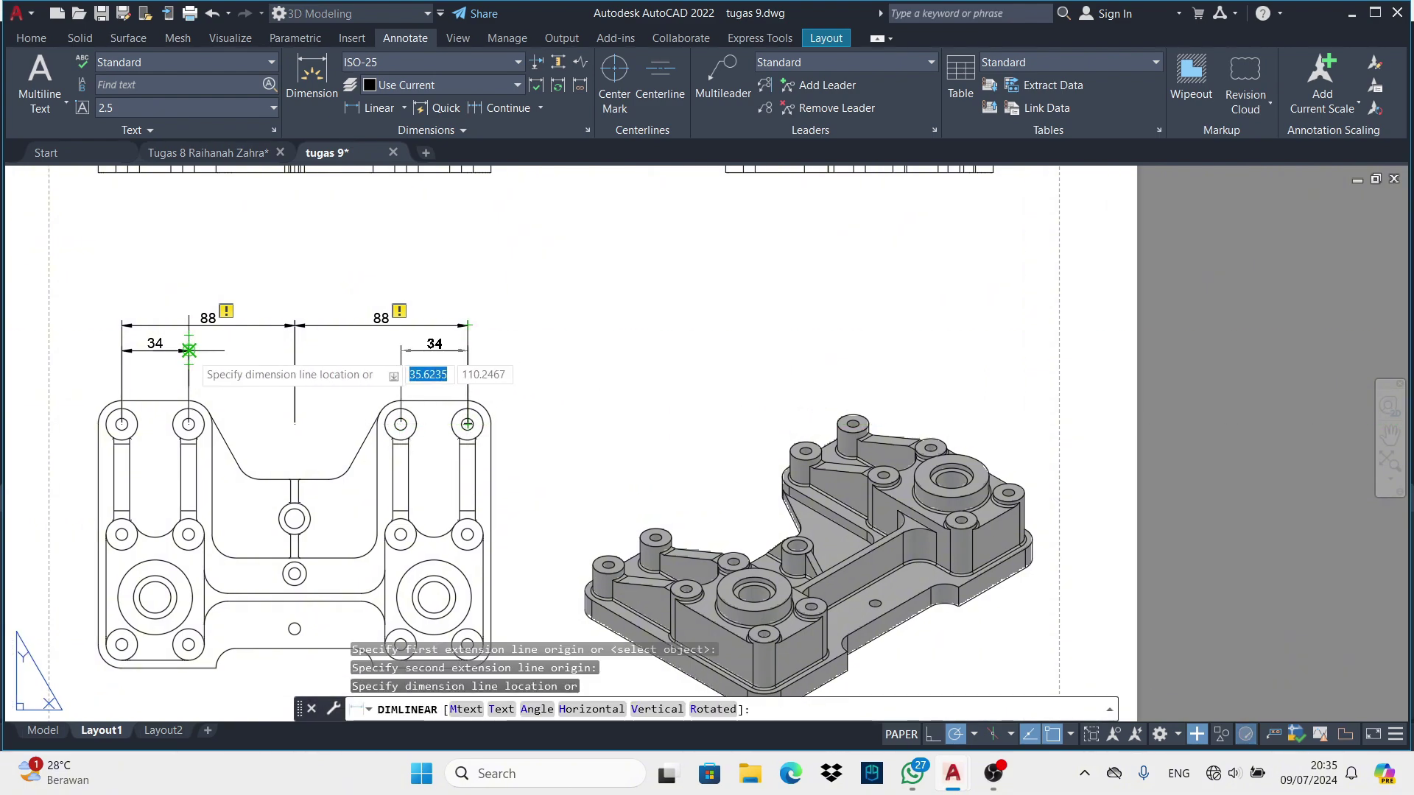
left_click(189, 351)
middle_click_drag(189, 350, 198, 340)
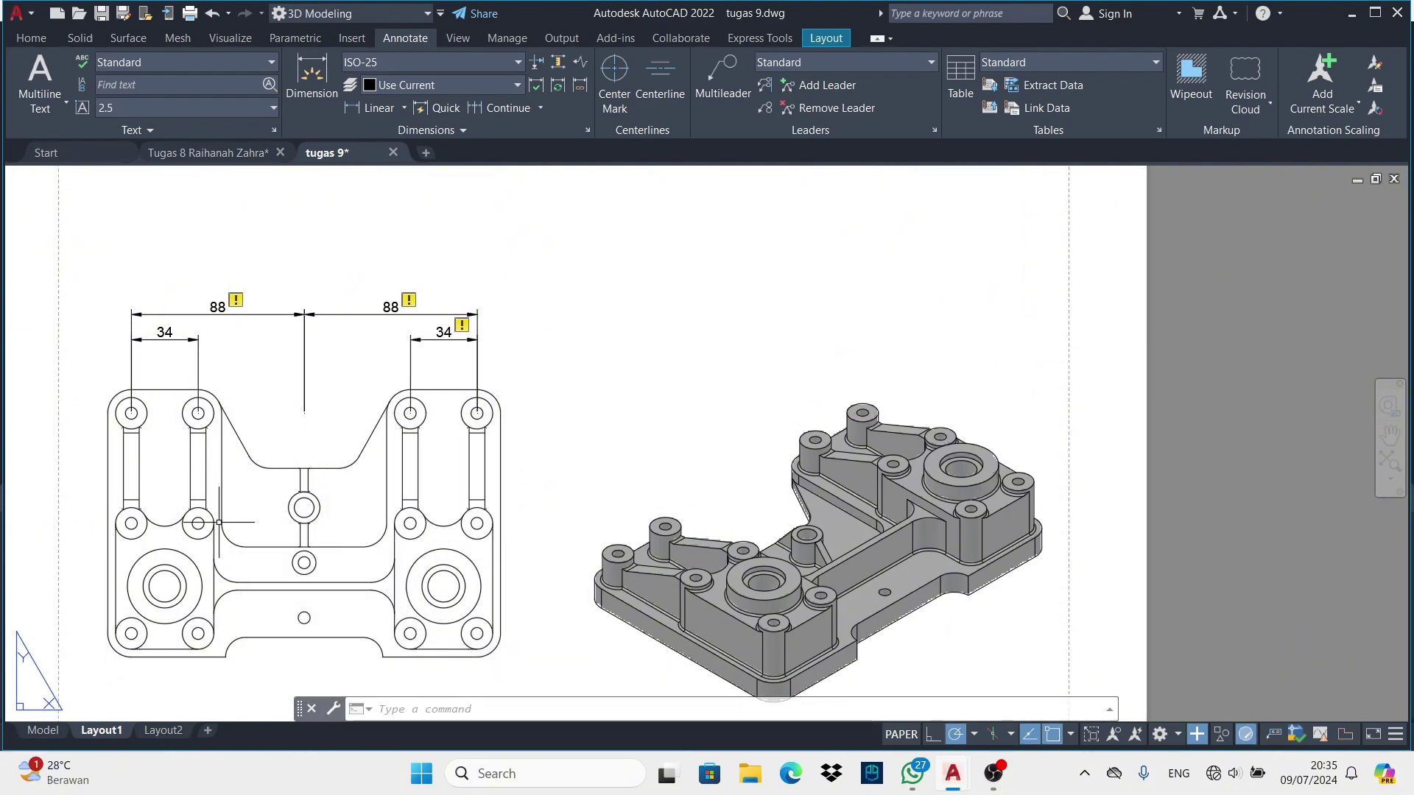
Add the vertical 112 dimension left of the plate between the left hole centres
key("Return")
scroll(132, 631, "up", 2)
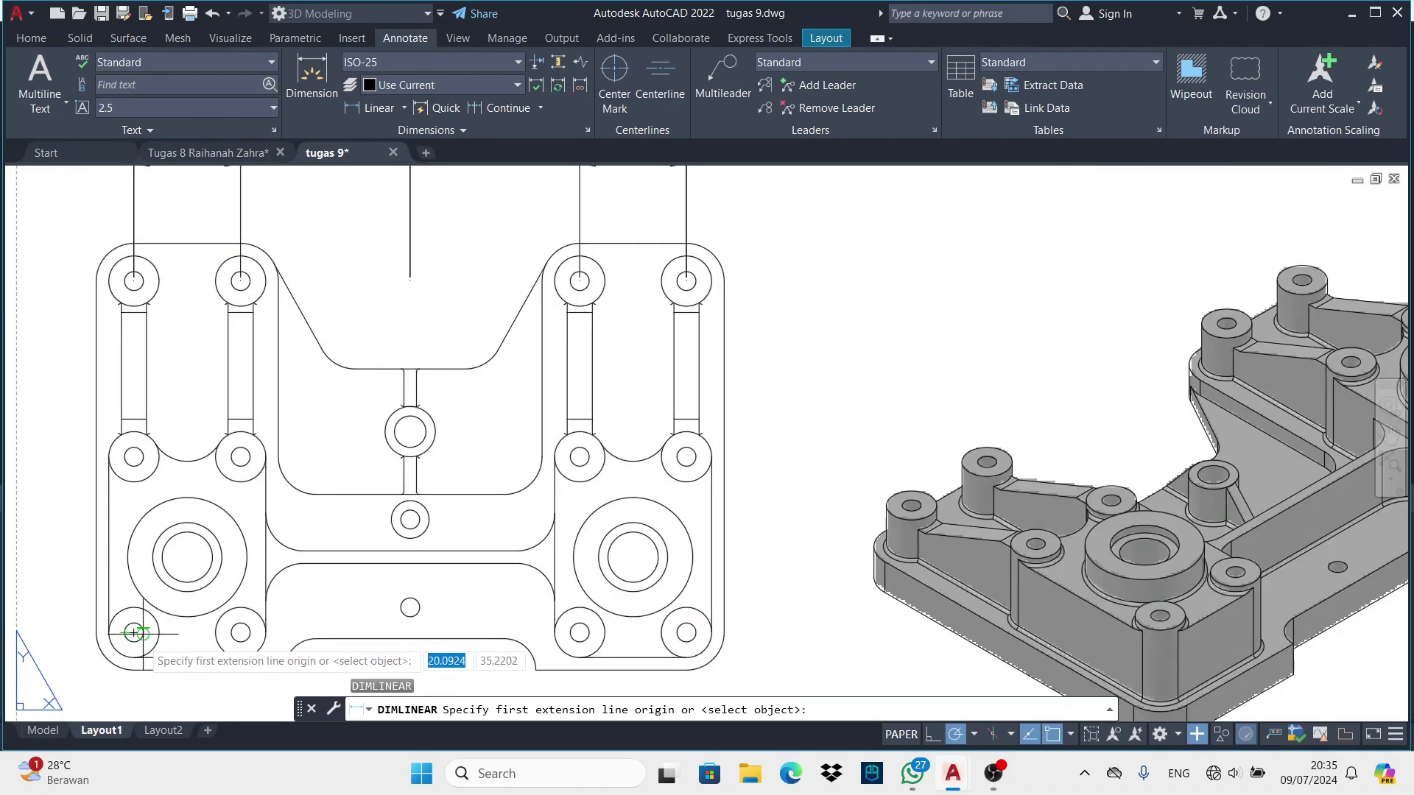
left_click(133, 632)
scroll(133, 289, "up", 3)
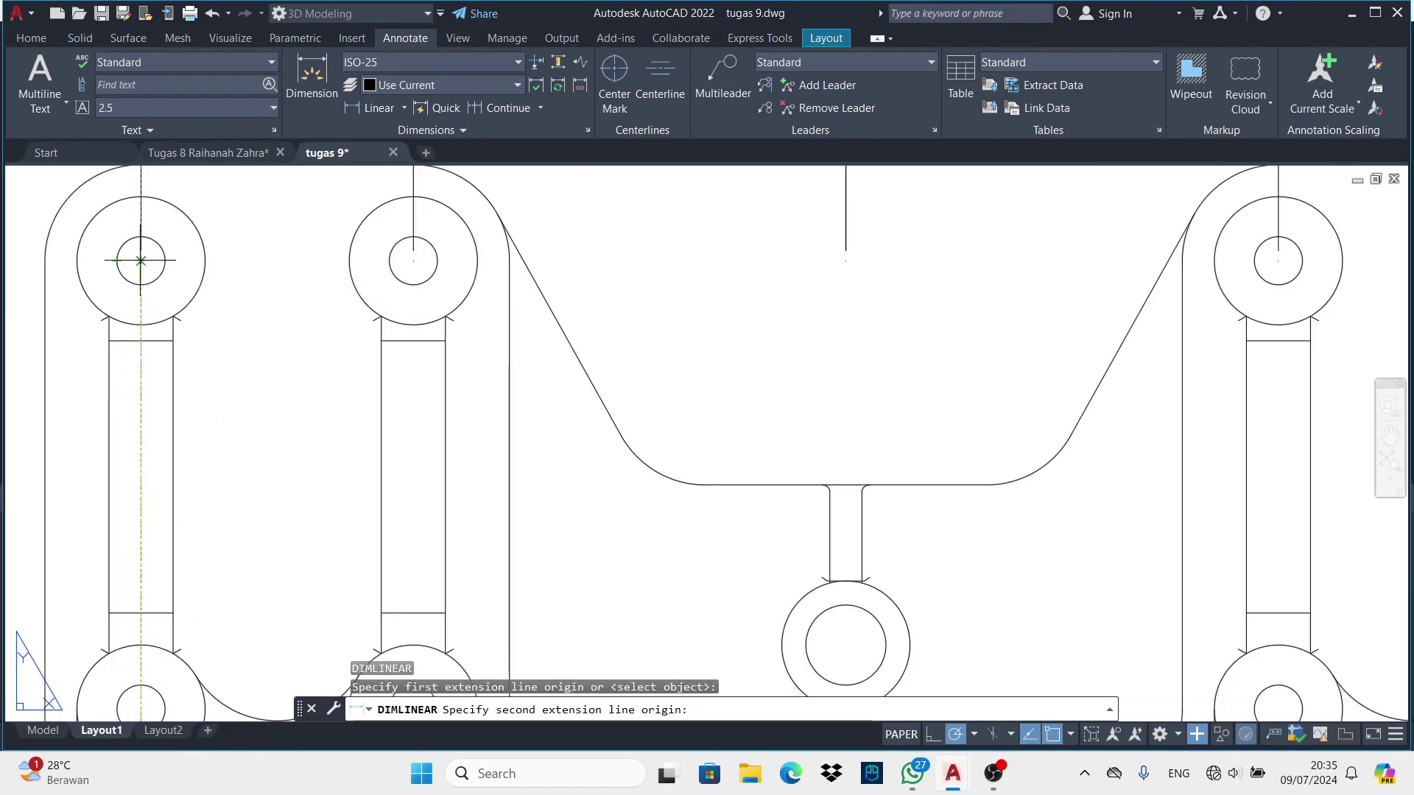
left_click(140, 260)
scroll(141, 260, "down", 2)
middle_click_drag(18, 262, 361, 309)
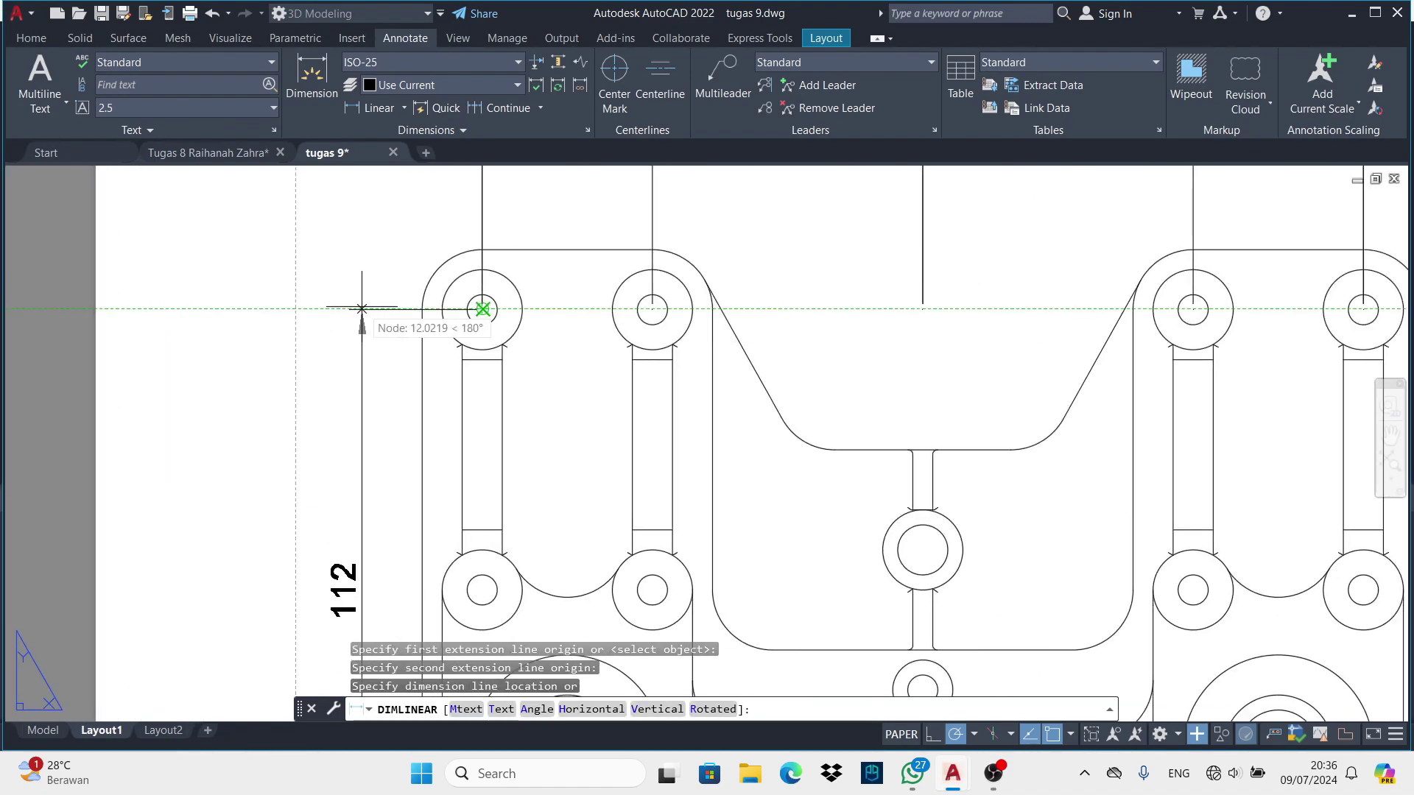
left_click(323, 309)
scroll(246, 395, "down", 2)
Add vertical 56 and 24 dimensions from the lower-left hole centre beside the 112
key("space")
left_click(288, 566)
left_click(287, 391)
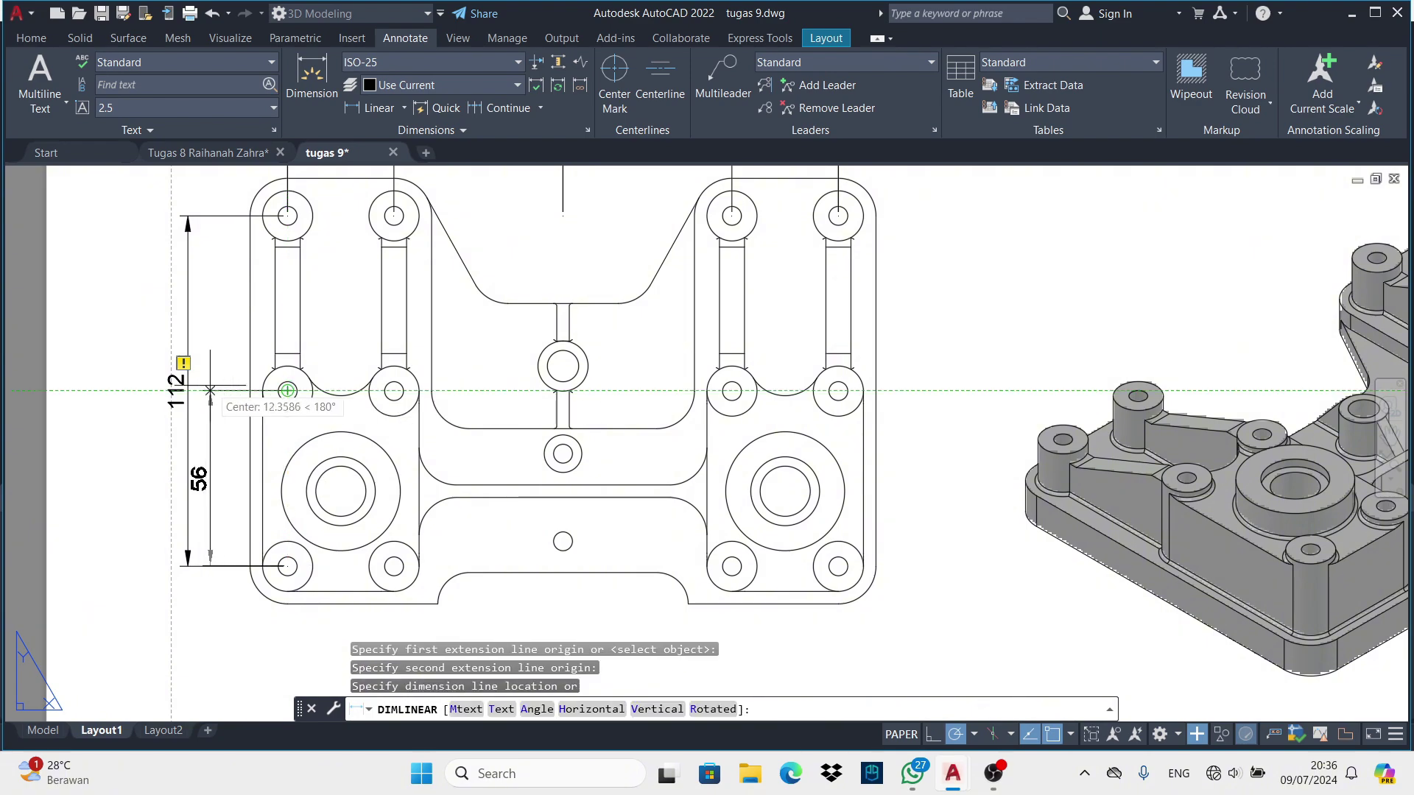
left_click(228, 409)
key("space")
left_click(287, 566)
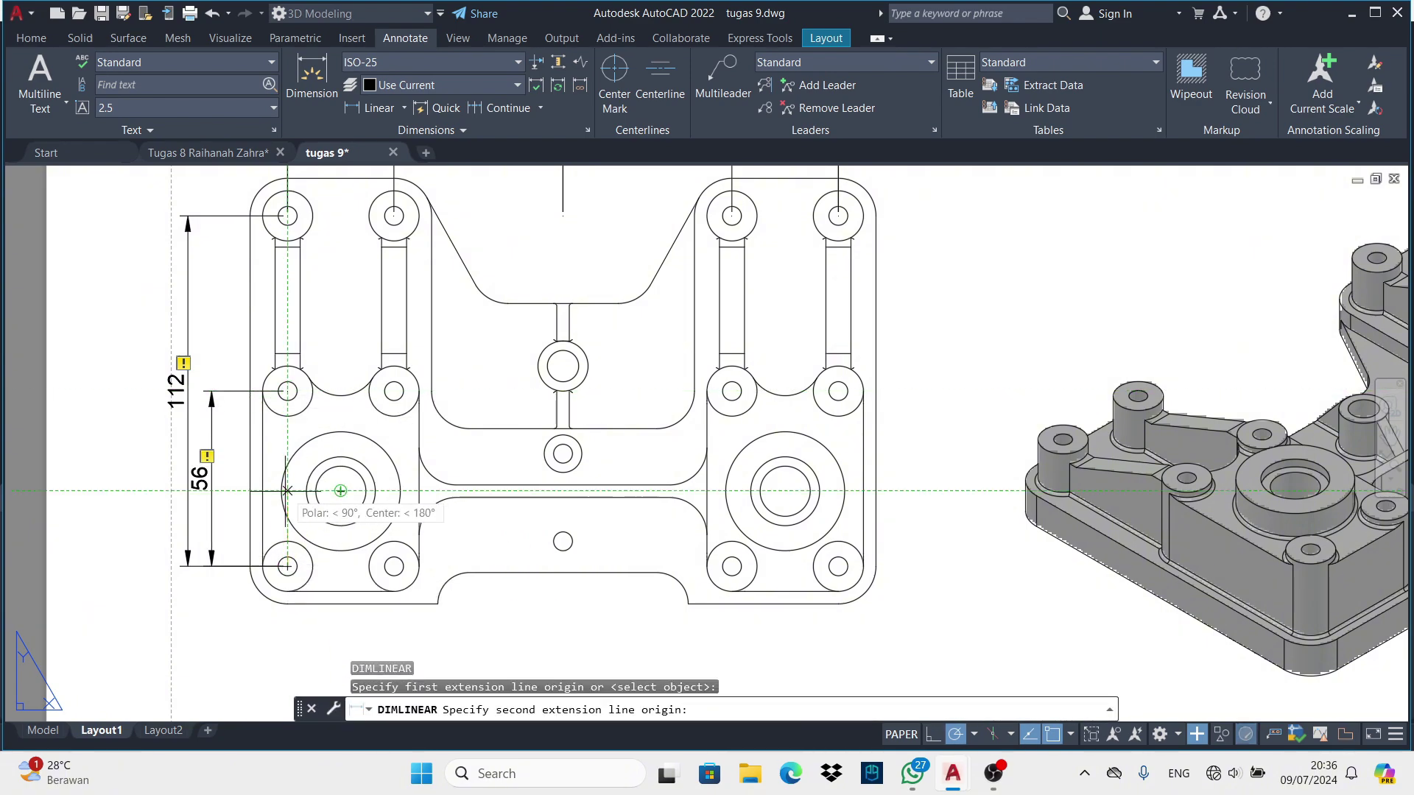
left_click(287, 491)
left_click(233, 519)
scroll(232, 519, "down", 2)
scroll(295, 513, "up", 1)
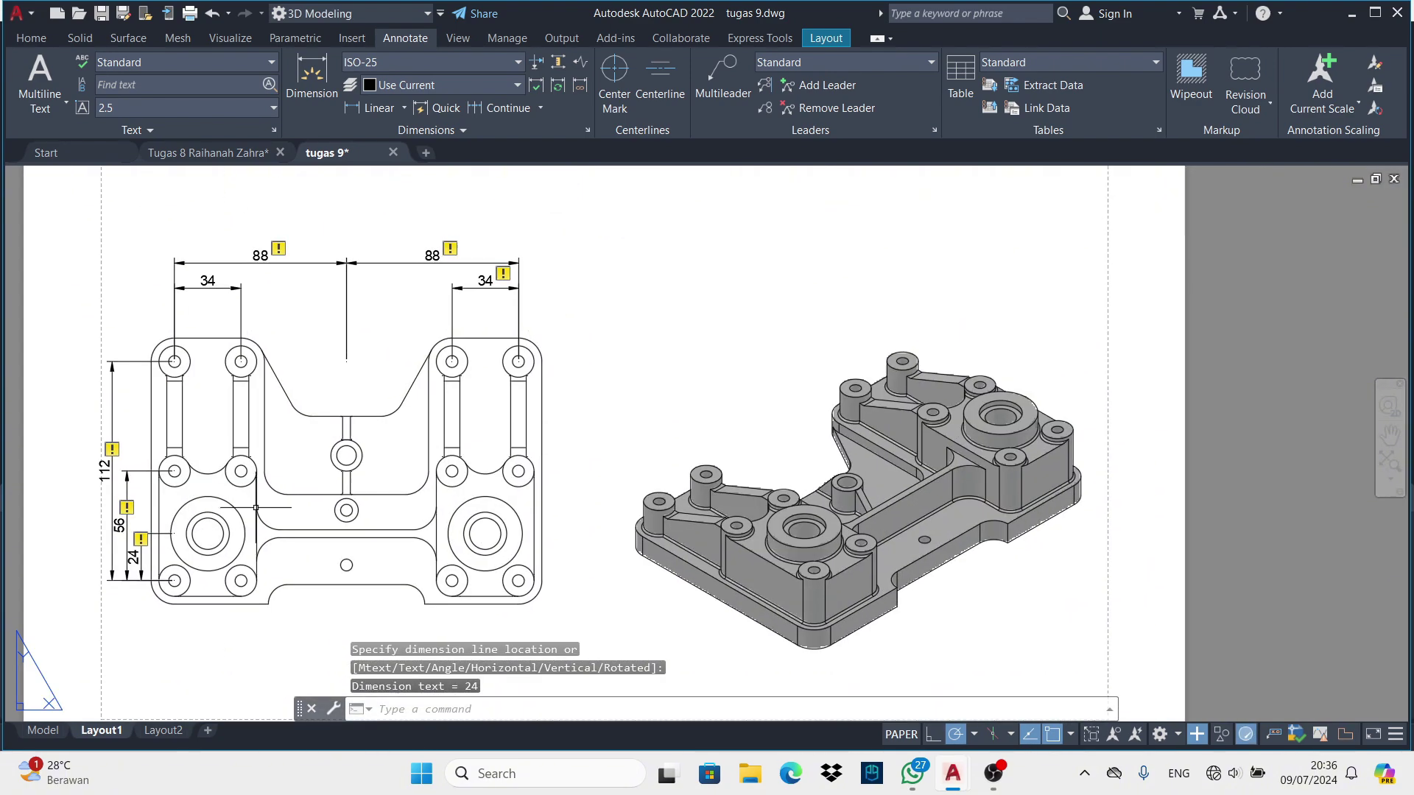
Add the two horizontal 40 dimensions under the bottom notch
key("space")
left_click(269, 603)
left_click(346, 565)
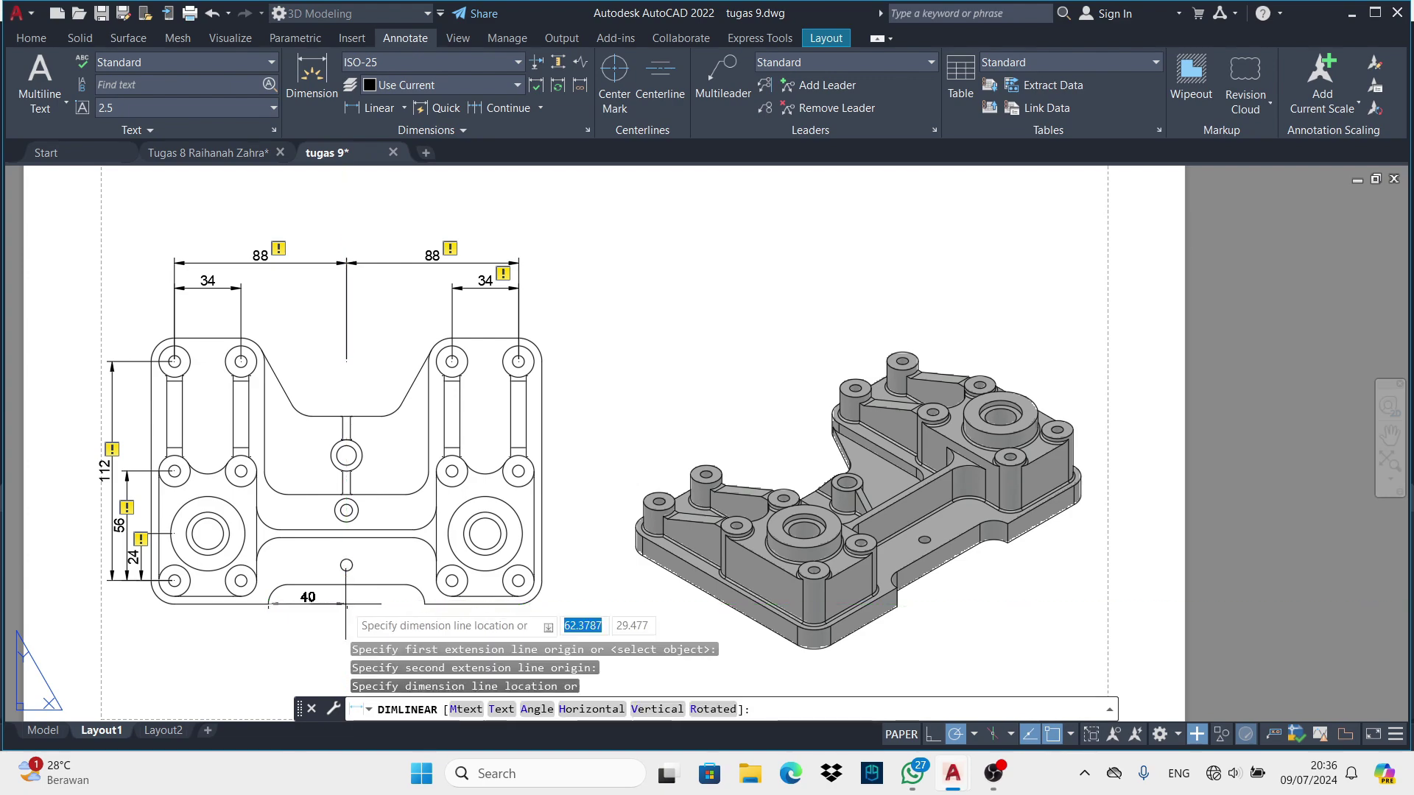
left_click(345, 606)
key("space")
scroll(344, 603, "up", 4)
left_click(498, 607)
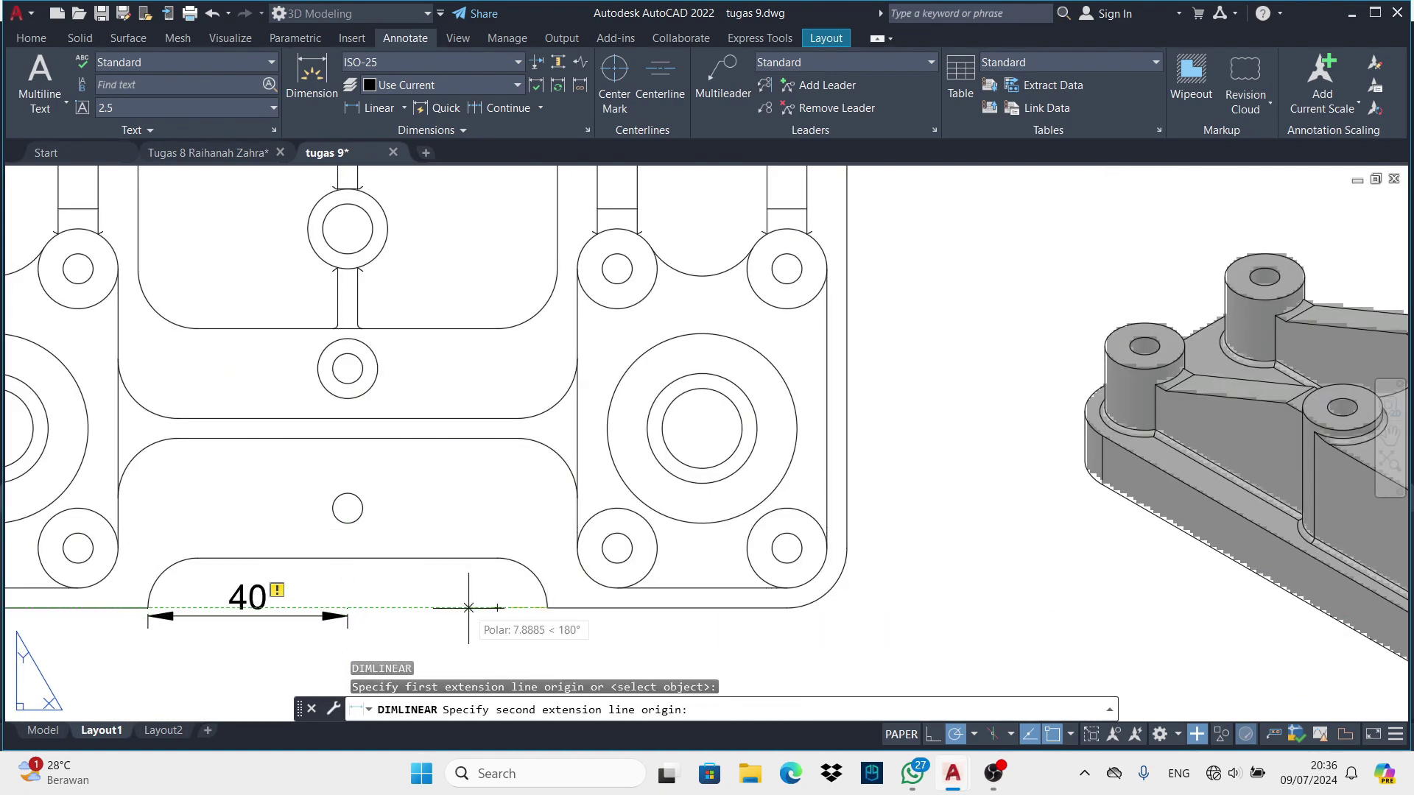
left_click(347, 607)
left_click(383, 617)
scroll(378, 545, "down", 2)
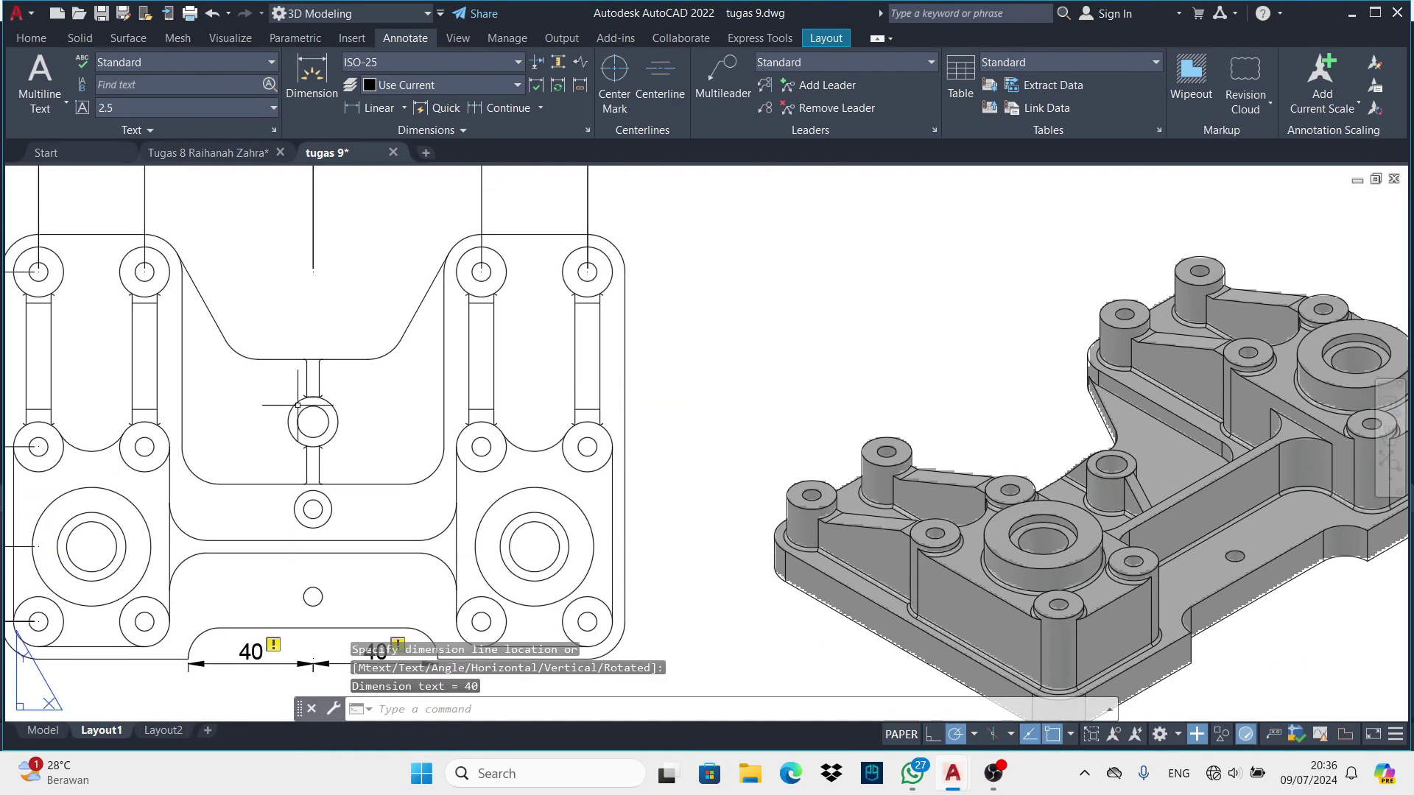
Dimension the central recess with a vertical 40 beside the middle hole
key("space")
left_click(368, 321)
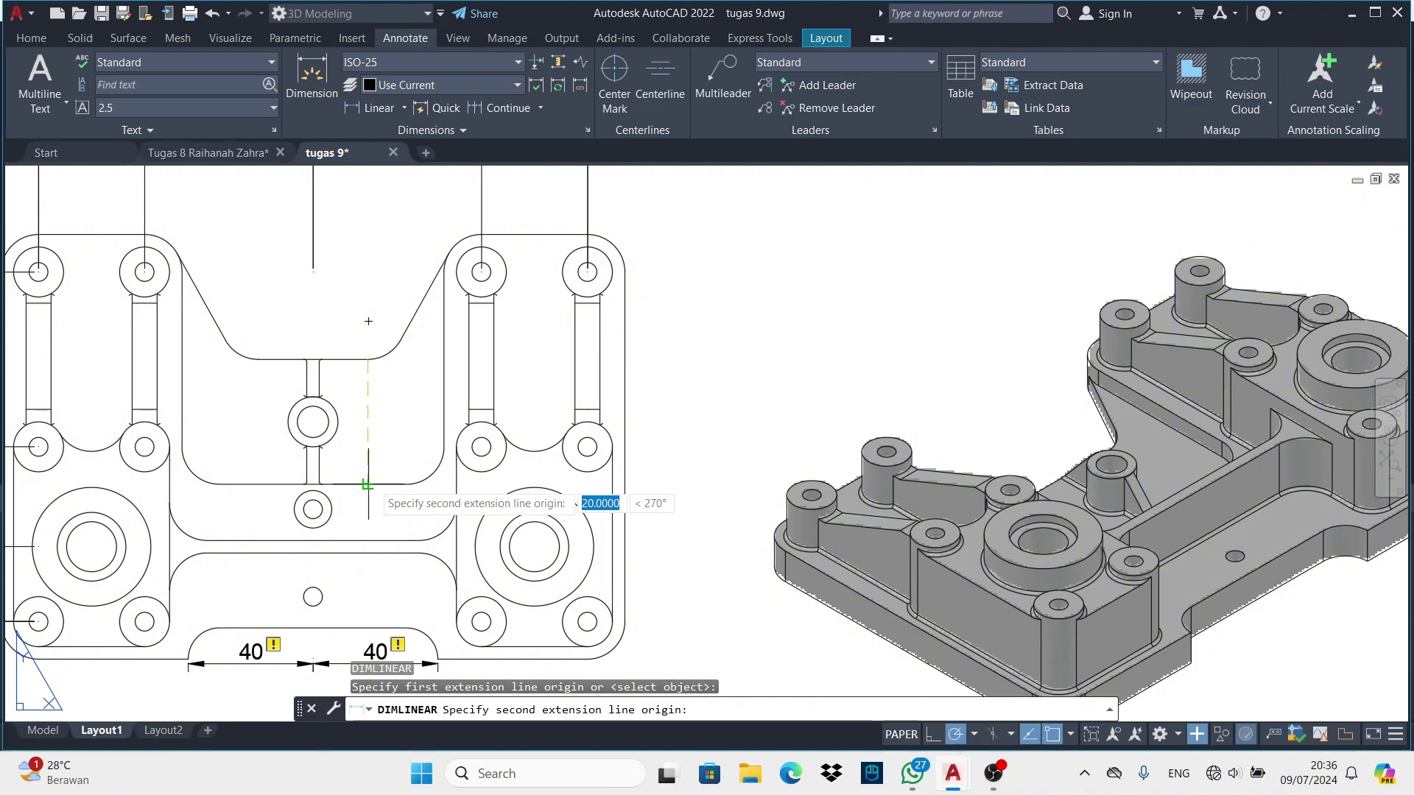
left_click(366, 485)
key("space")
left_click(366, 484)
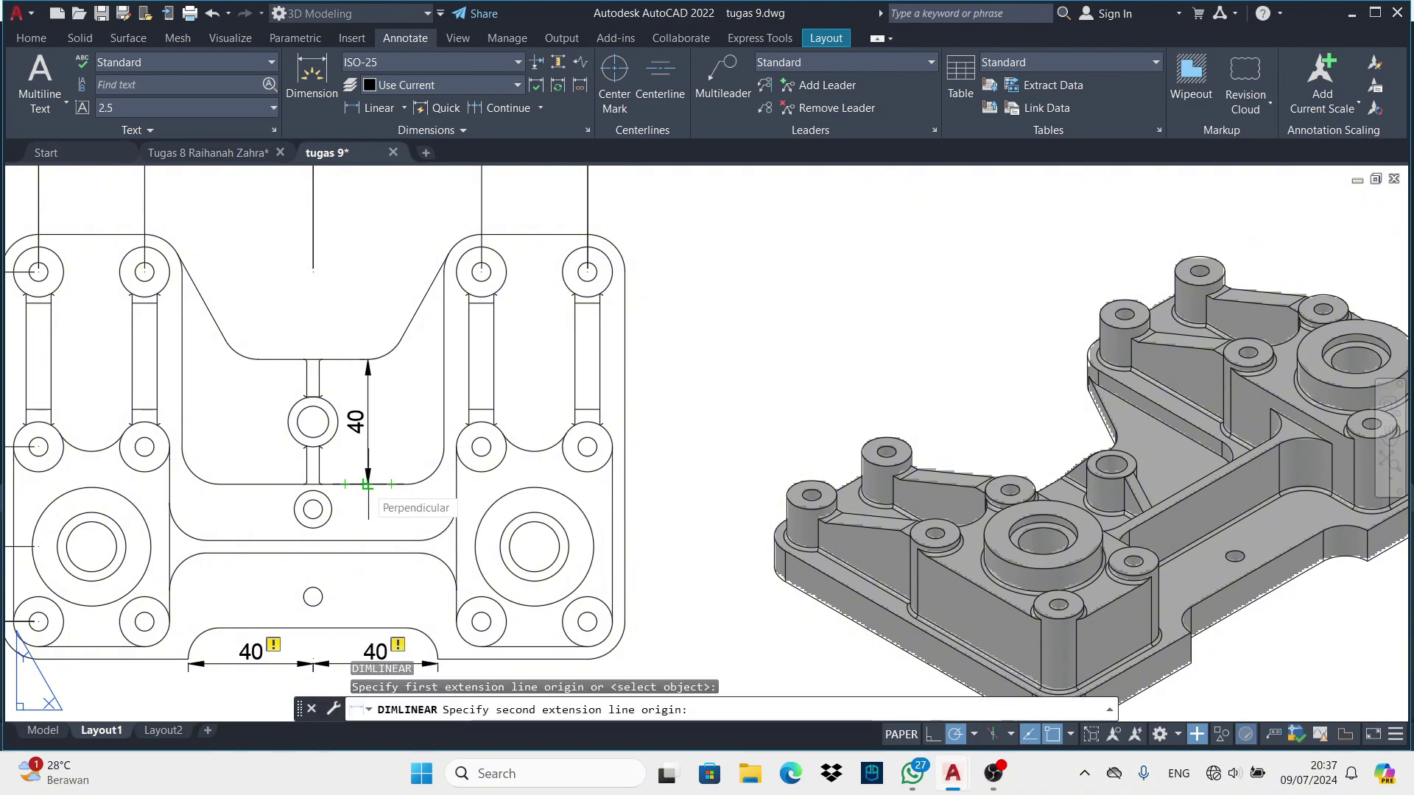
left_click(368, 359)
left_click(391, 421)
Add central vertical 20 and 28 dimensions between the recess and hole centres
left_click(372, 108)
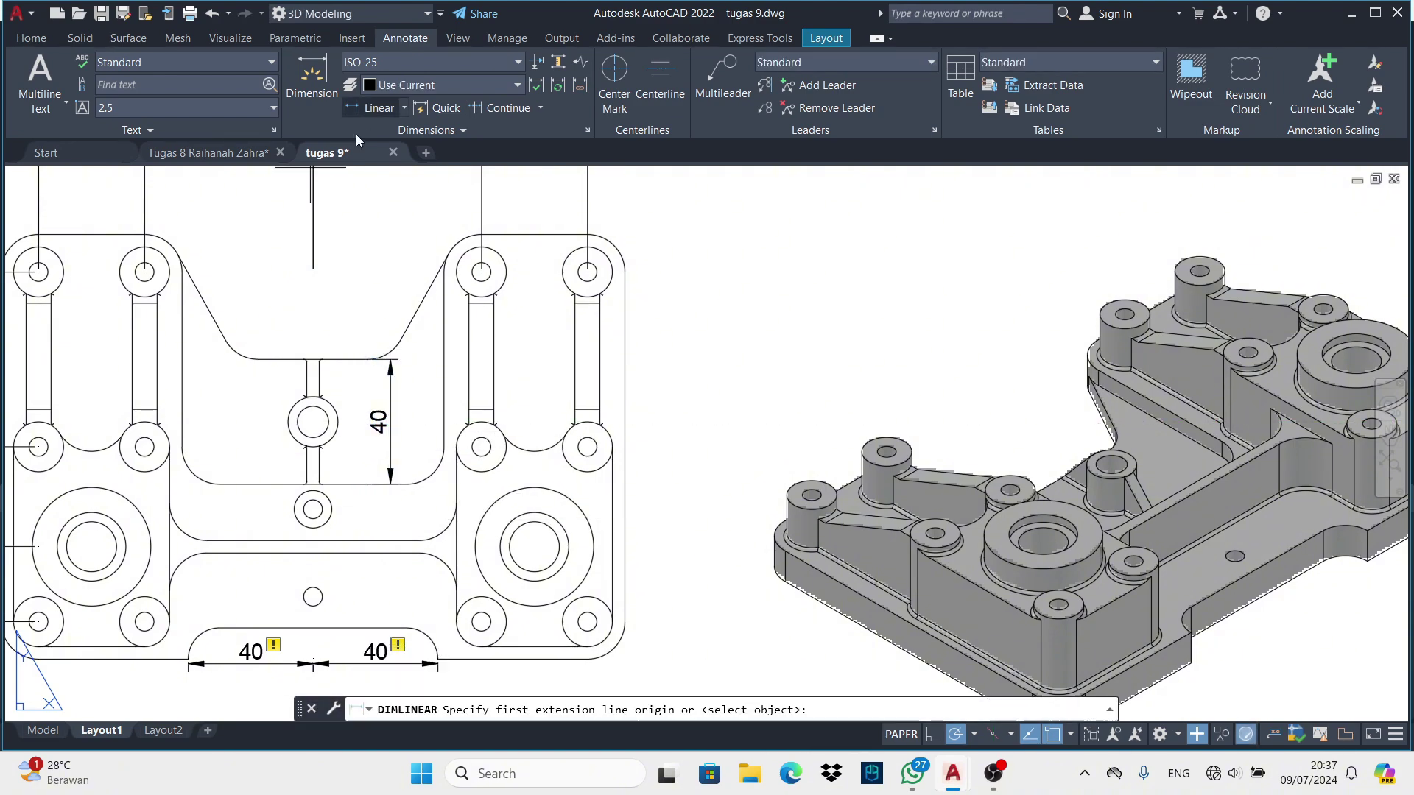
scroll(323, 447, "up", 4)
left_click(292, 375)
left_click(291, 216)
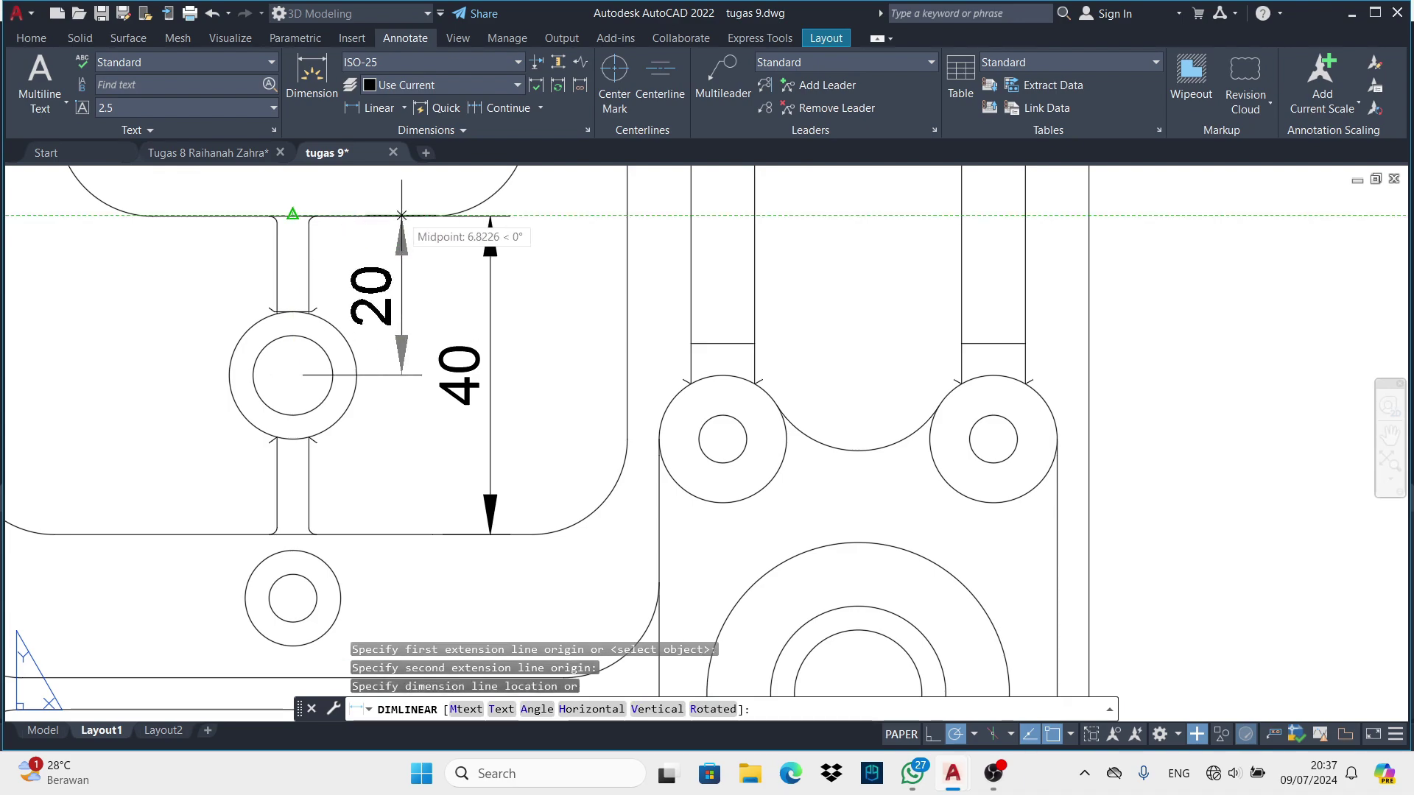
left_click(401, 230)
key("space")
left_click(292, 375)
left_click(292, 598)
left_click(401, 486)
key("space")
middle_click_drag(293, 598, 277, 442)
Add the second 28 and the 20 down to the bottom notch edge
left_click(277, 442)
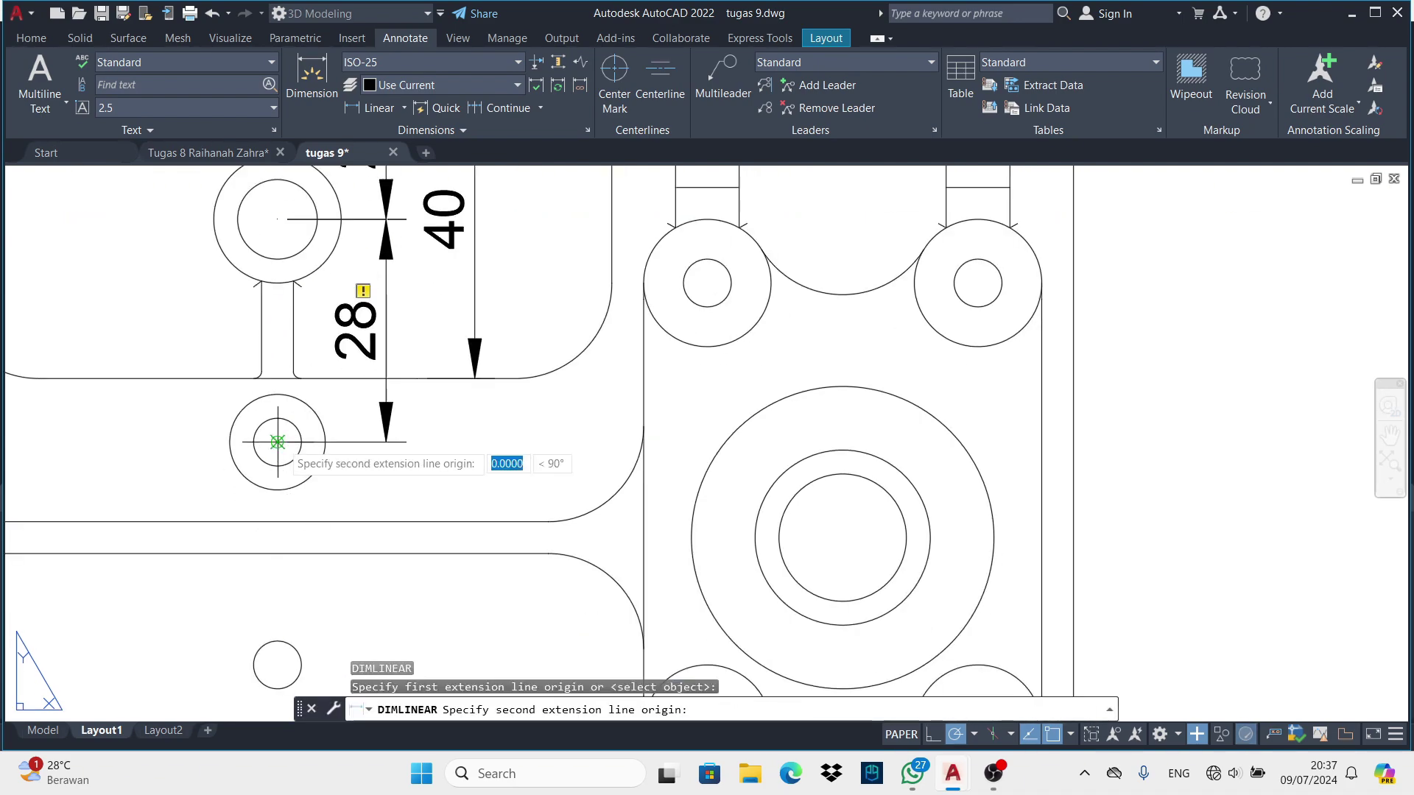
scroll(277, 542, "down", 2)
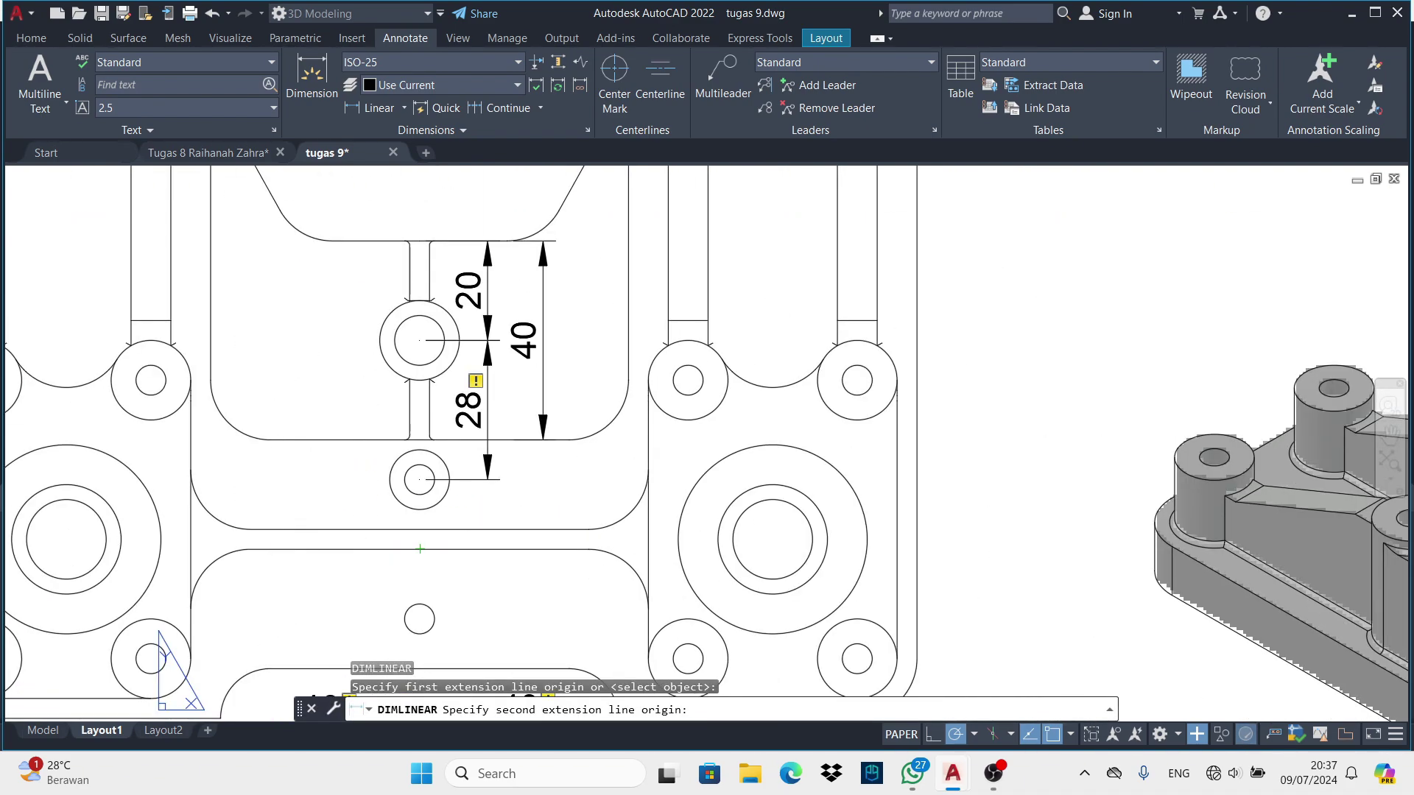
scroll(59, 530, "up", 2)
scroll(263, 498, "down", 2)
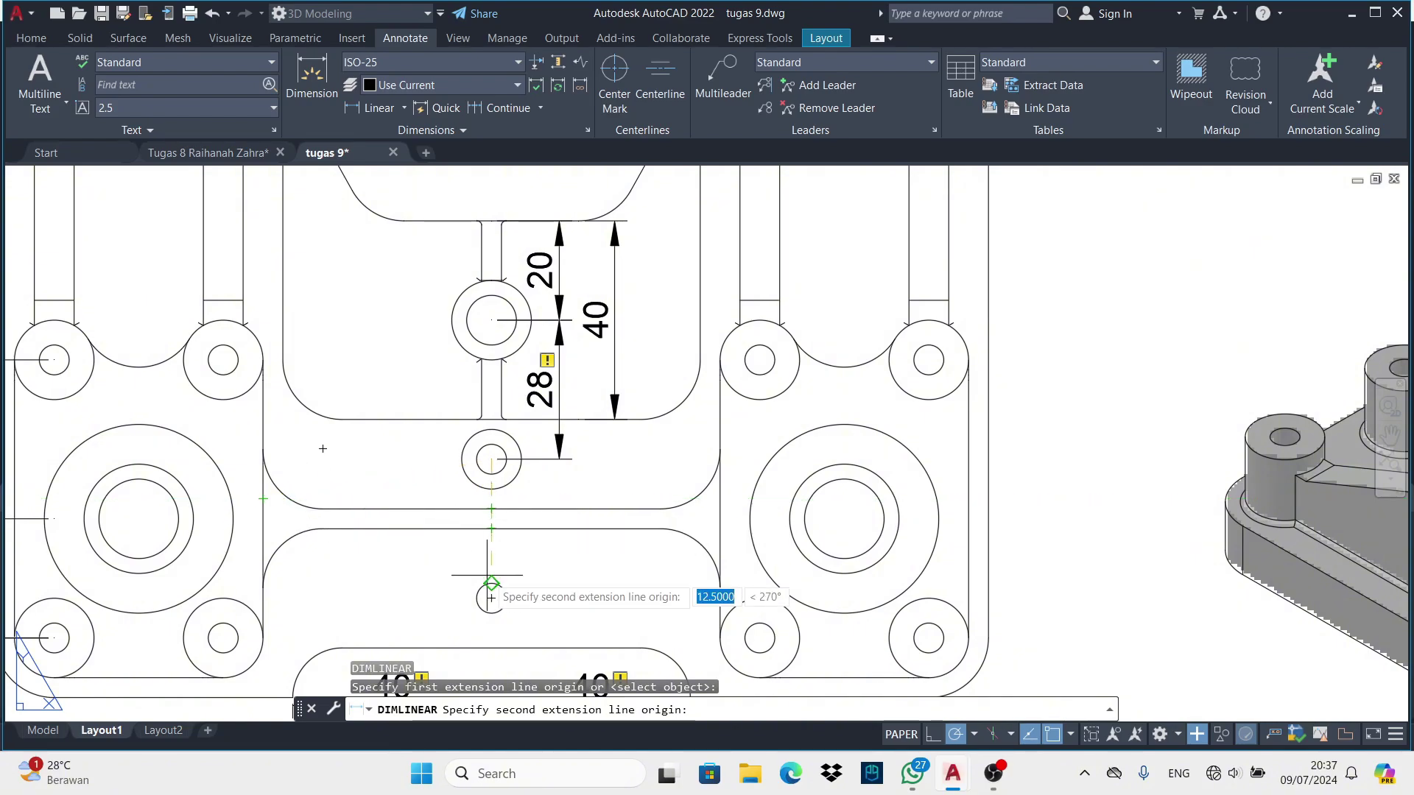
left_click(491, 584)
left_click(559, 515)
middle_click_drag(491, 632, 417, 496)
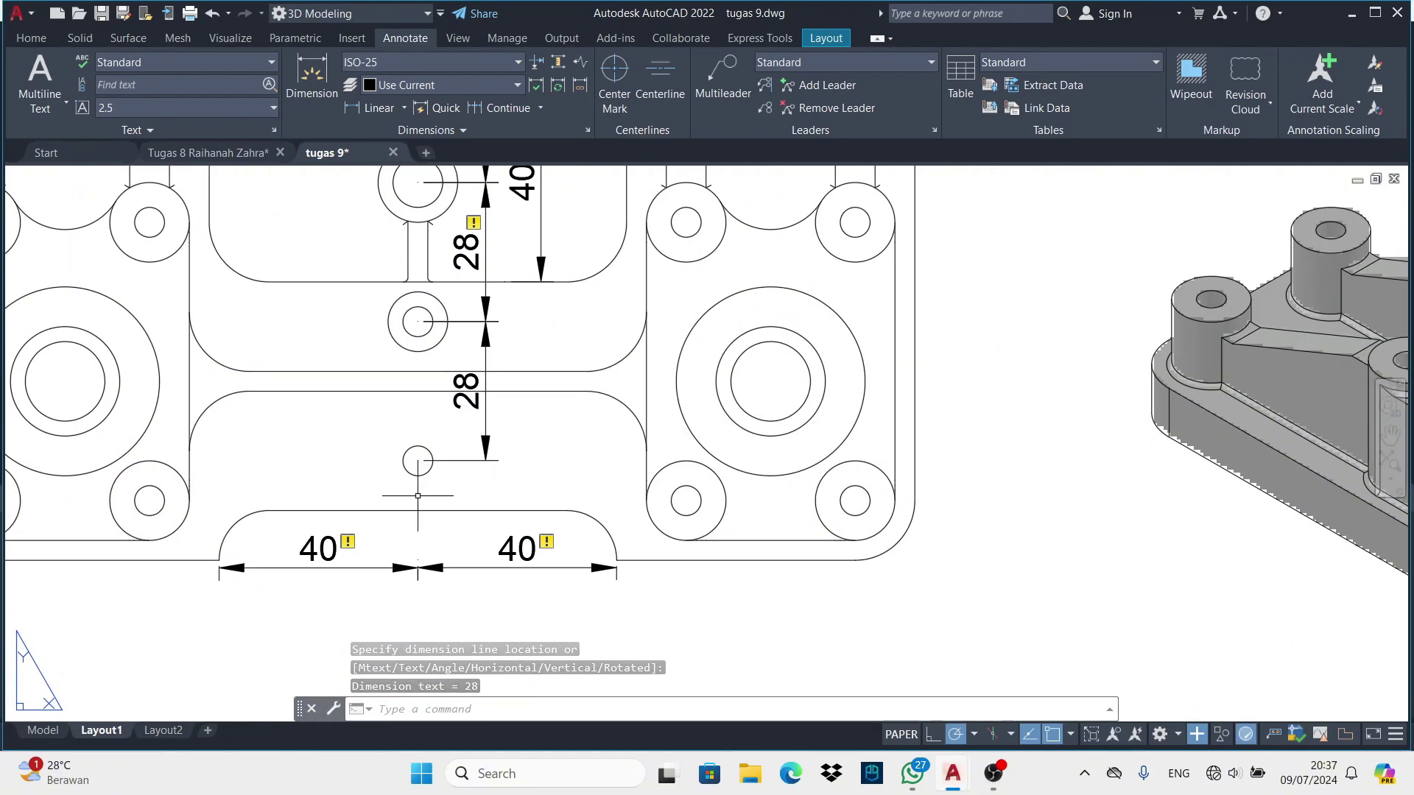
key("space")
left_click(417, 460)
left_click(418, 561)
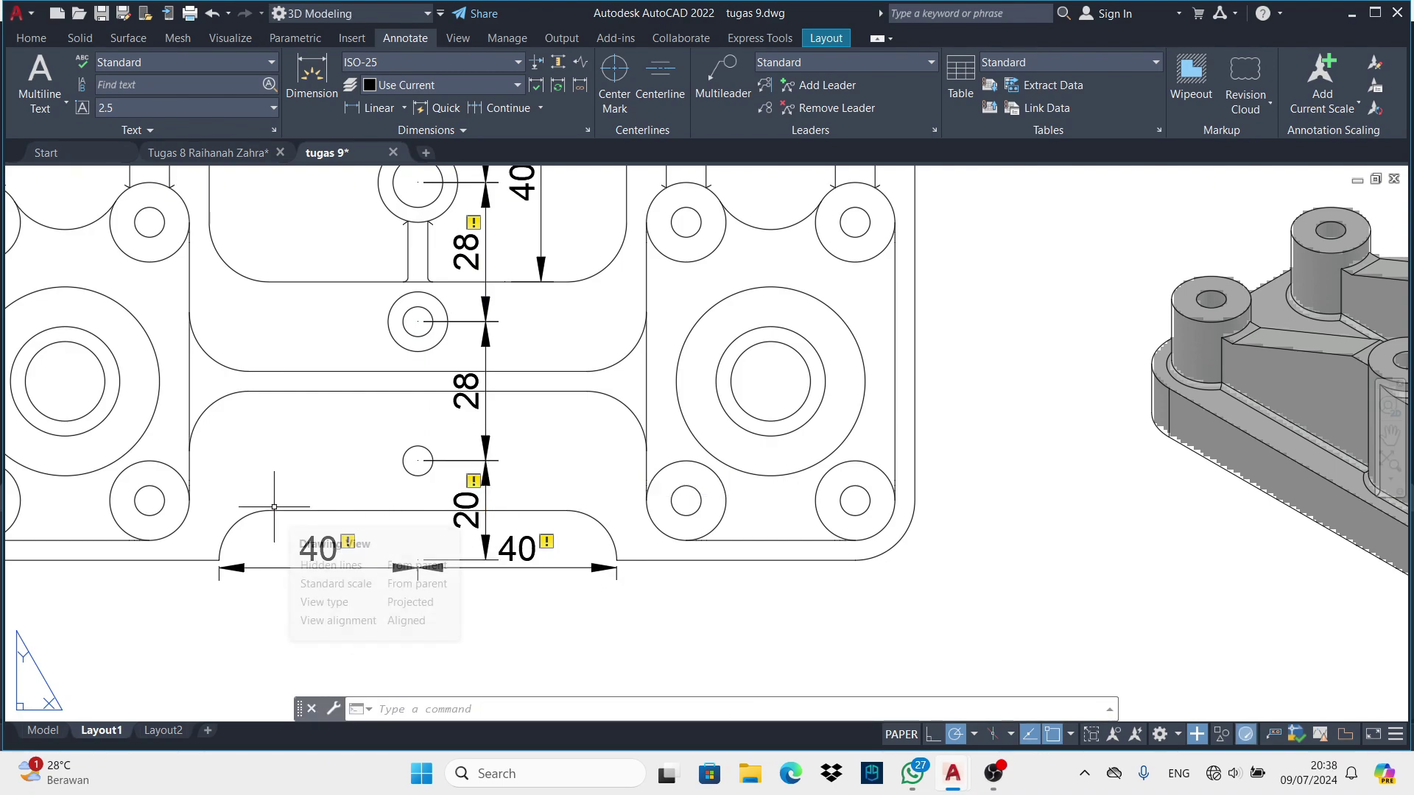
scroll(501, 515, "down", 3)
Add vertical 32 and 44 dimensions right of the right-hand holes
key("space")
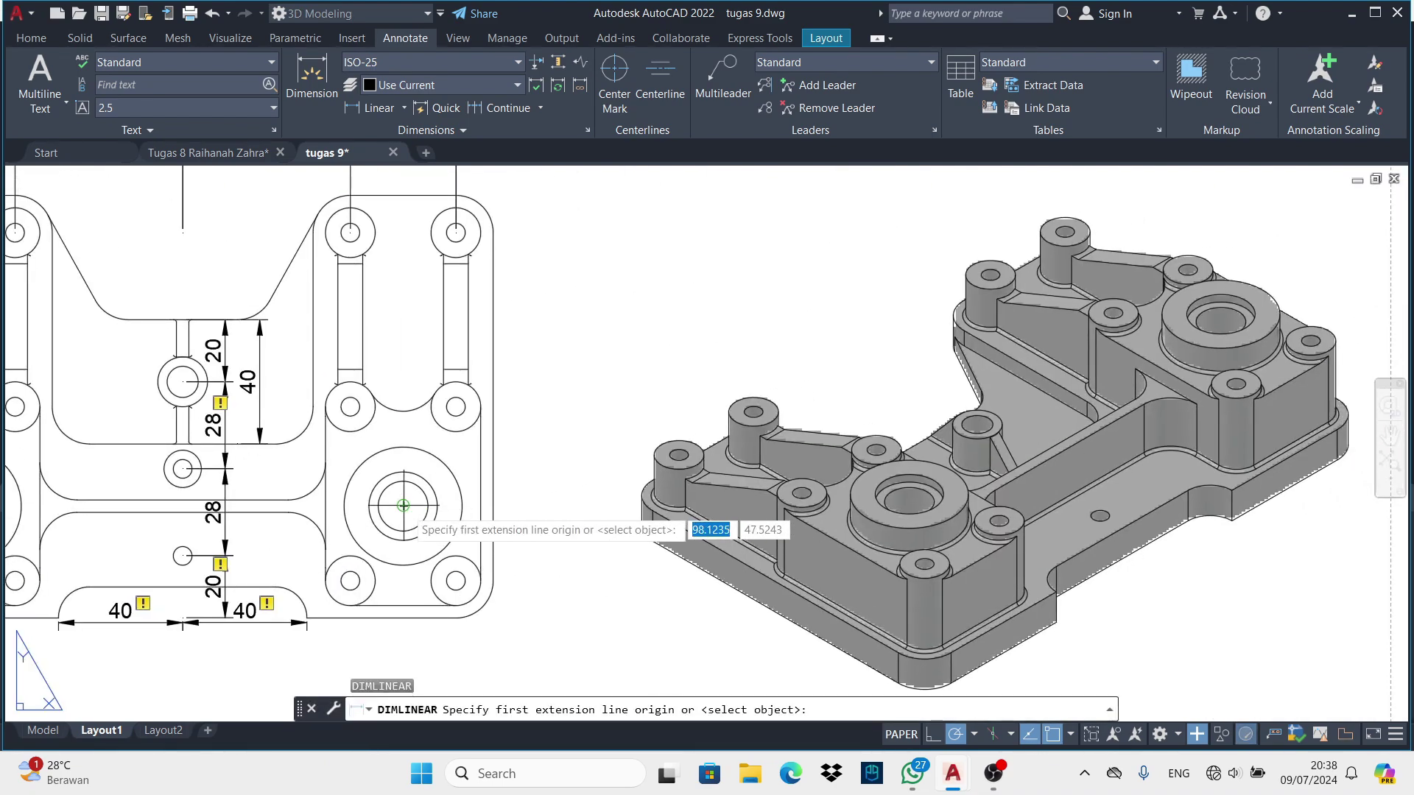
left_click(403, 505)
left_click(456, 407)
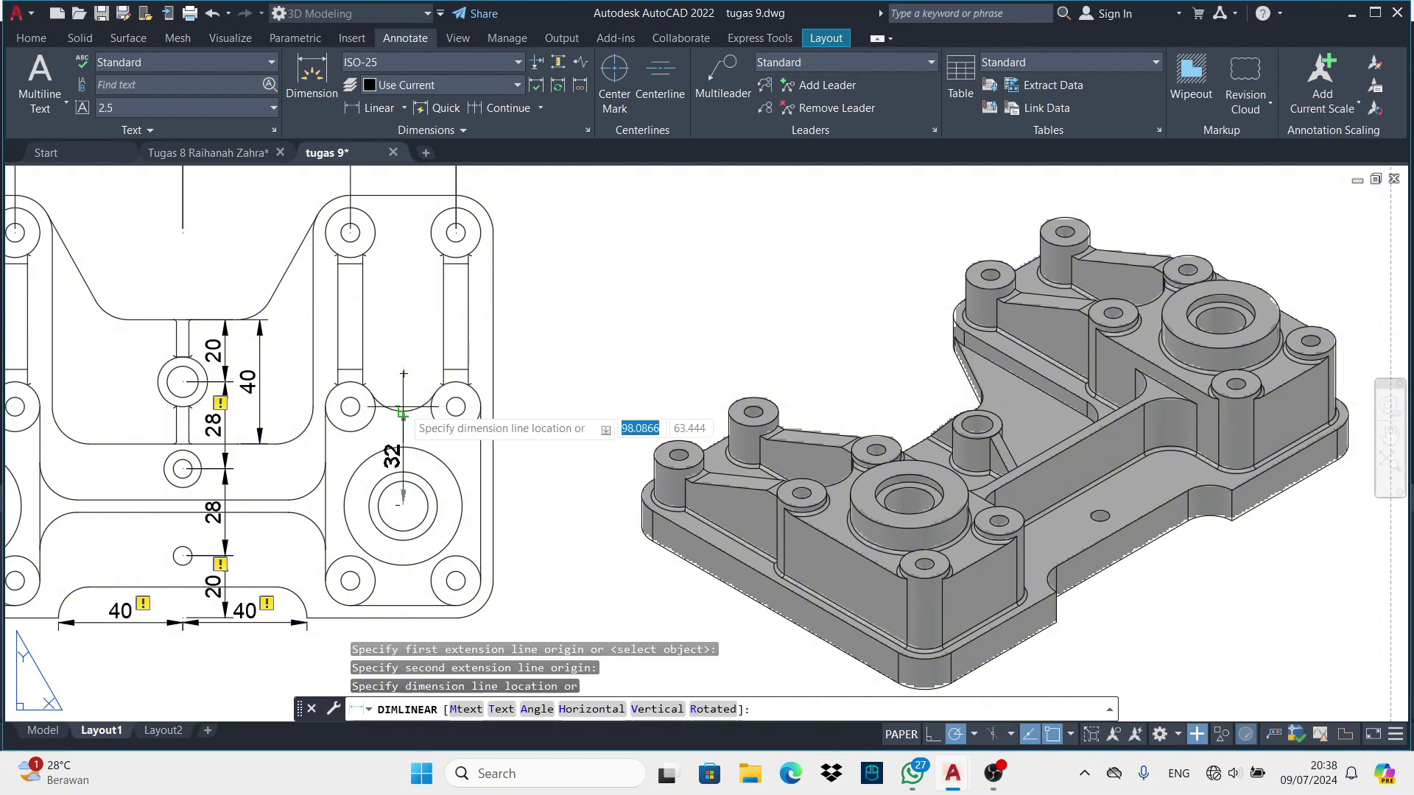
left_click(515, 413)
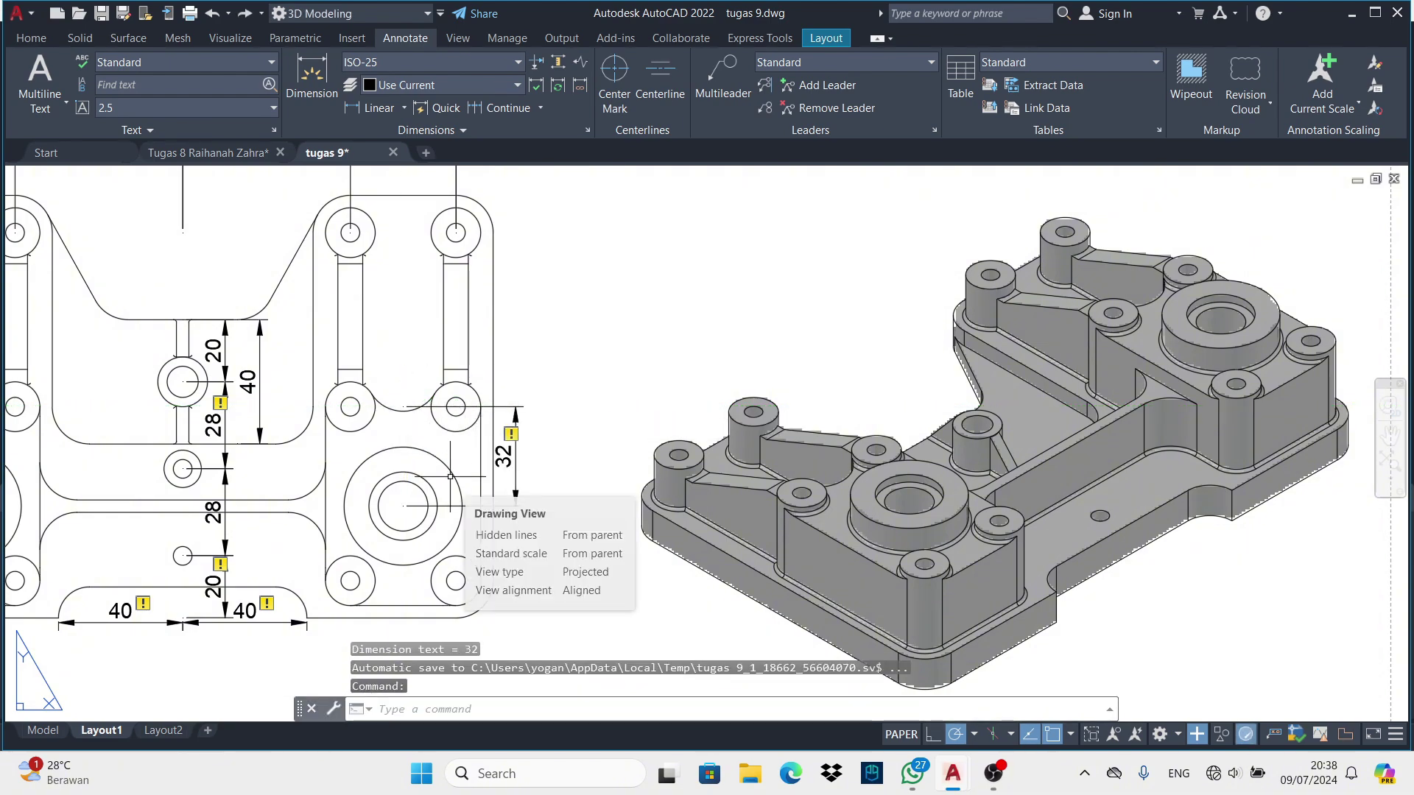
middle_click_drag(474, 444, 372, 490)
key("space")
left_click(354, 454)
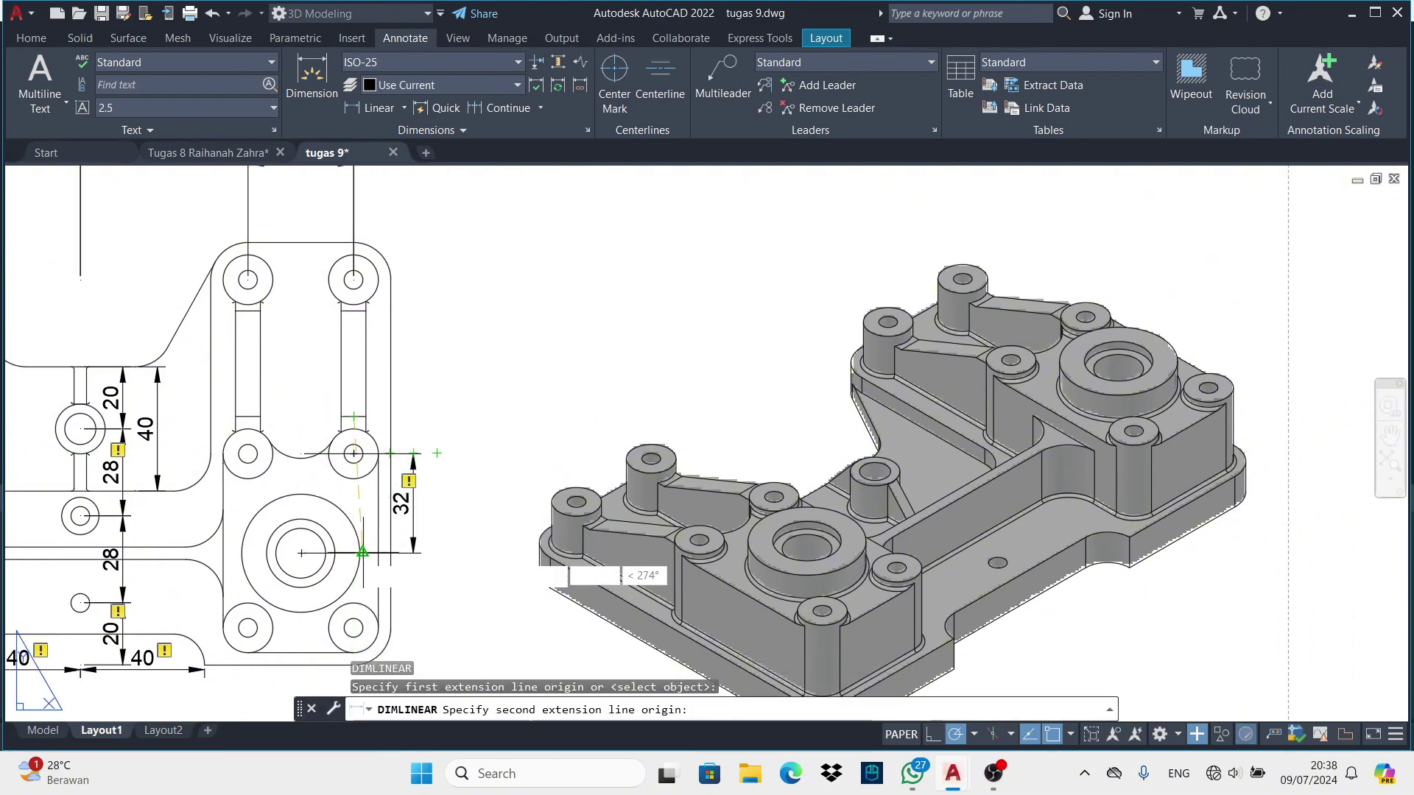
scroll(362, 552, "up", 4)
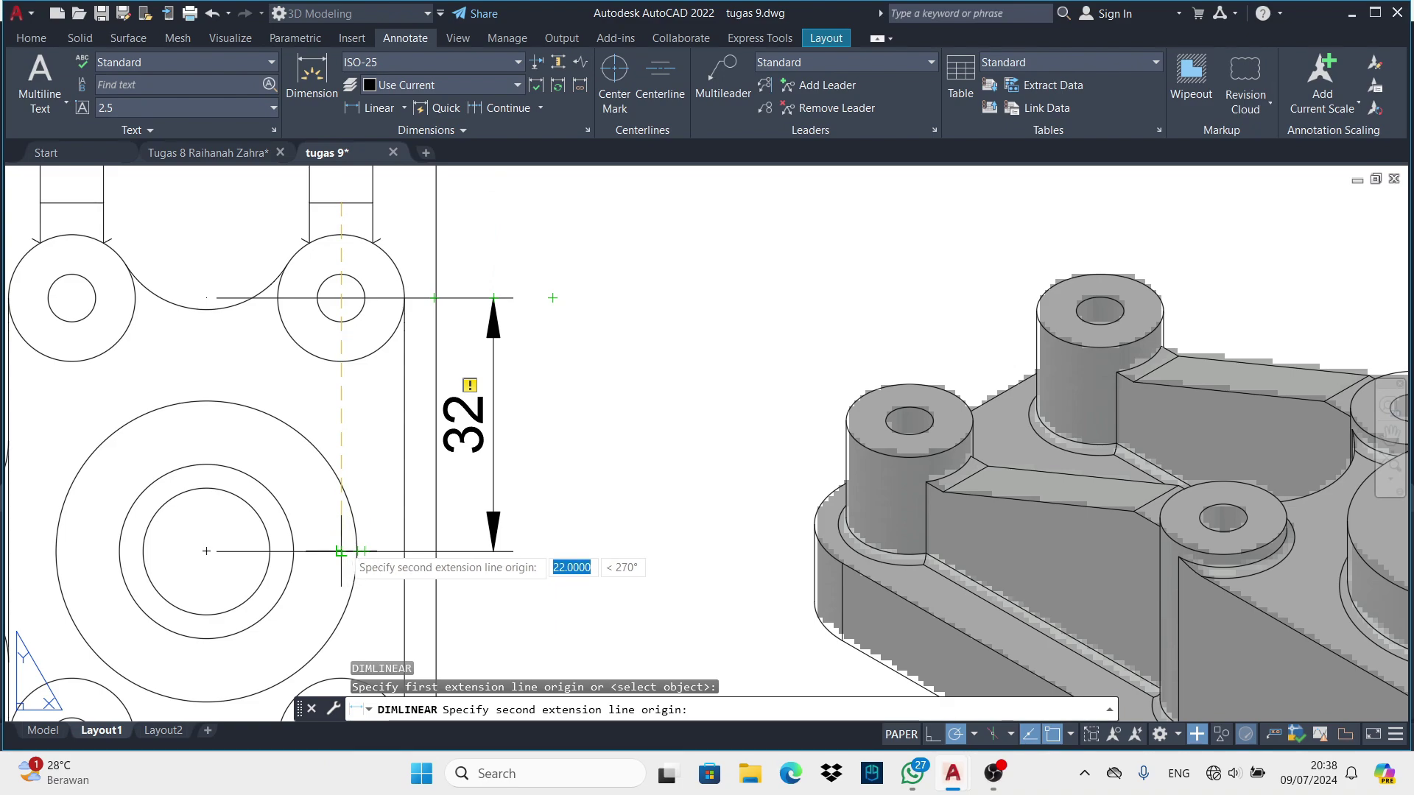
left_click(341, 550)
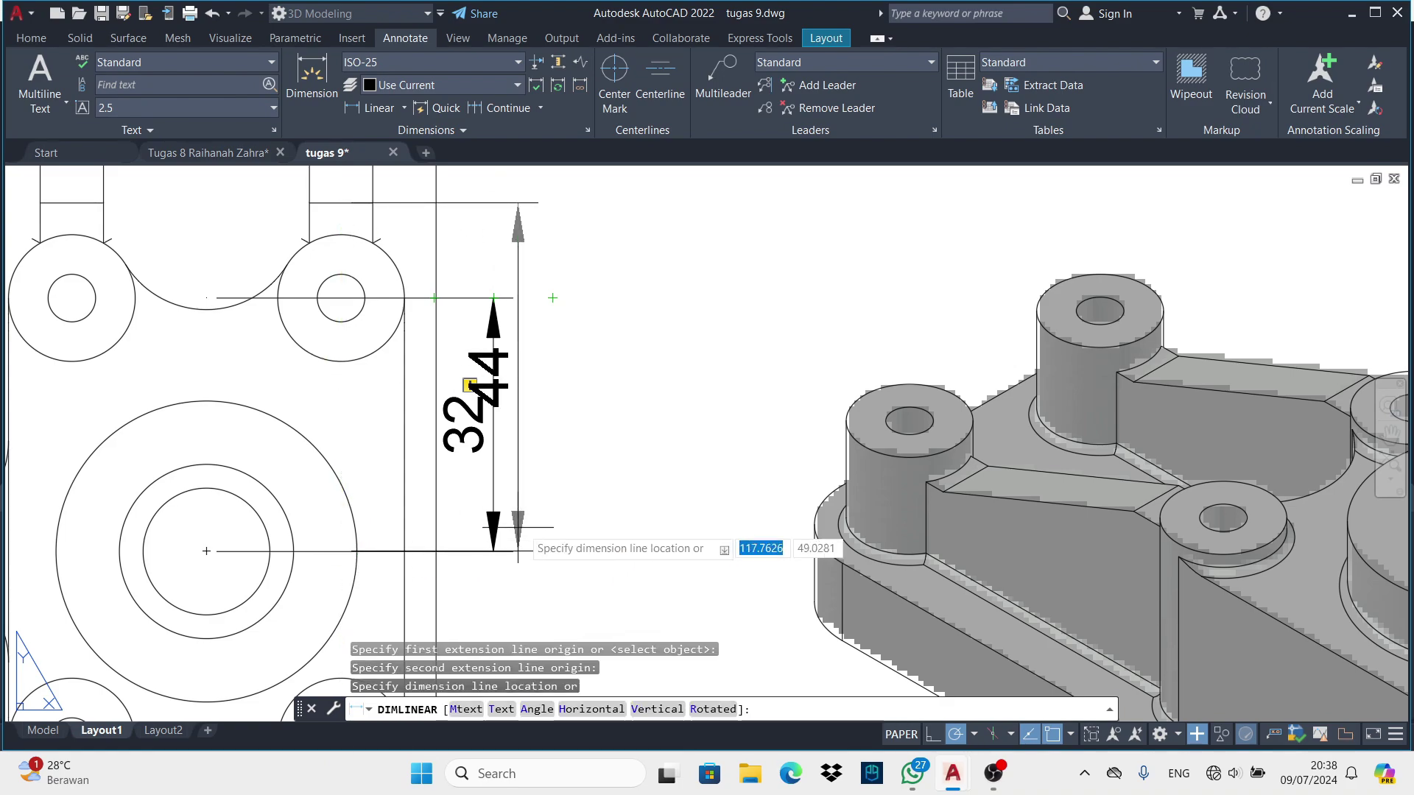
left_click(541, 412)
scroll(378, 400, "down", 2)
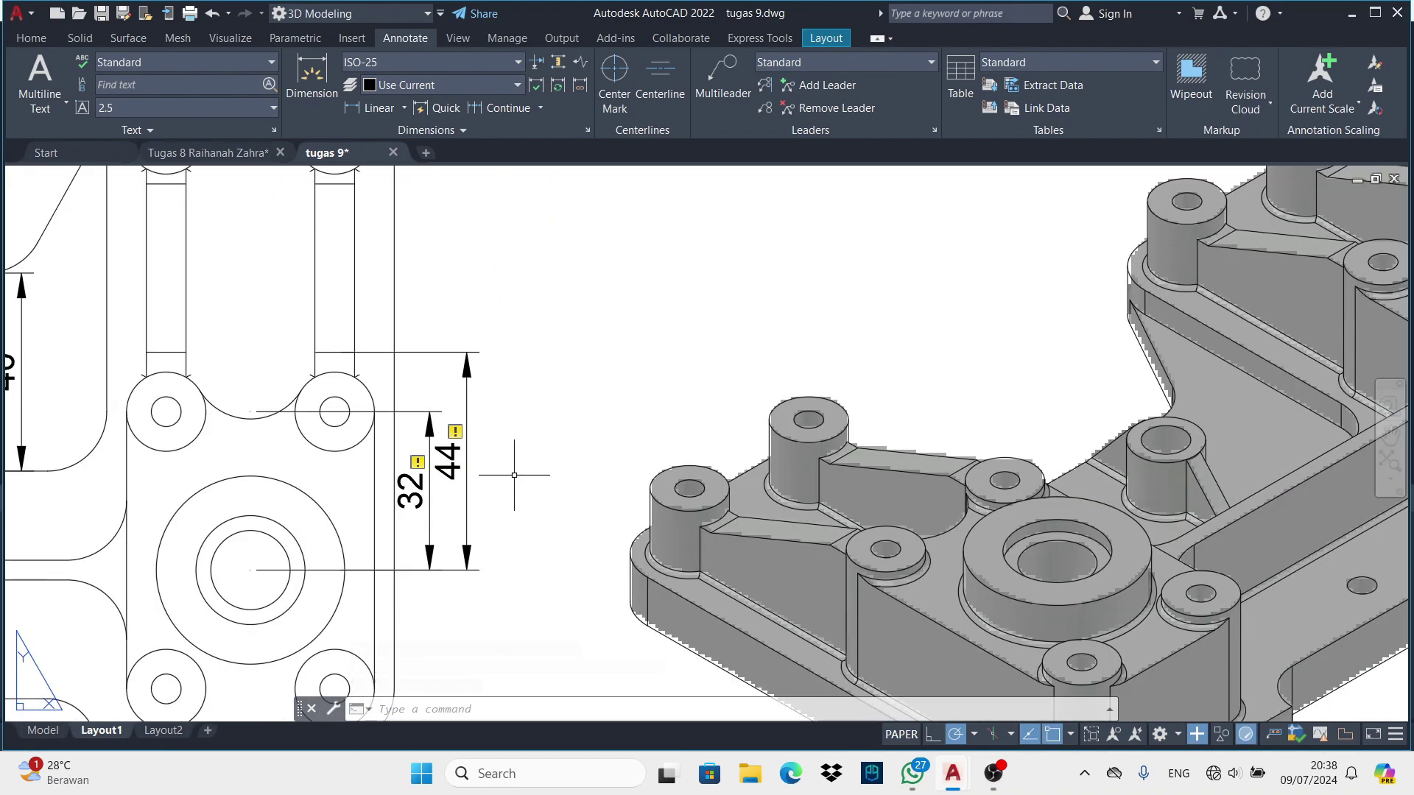
scroll(482, 437, "down", 2)
Add the vertical 78 dimension, then another 44 dimension beside it
key("space")
left_click(347, 238)
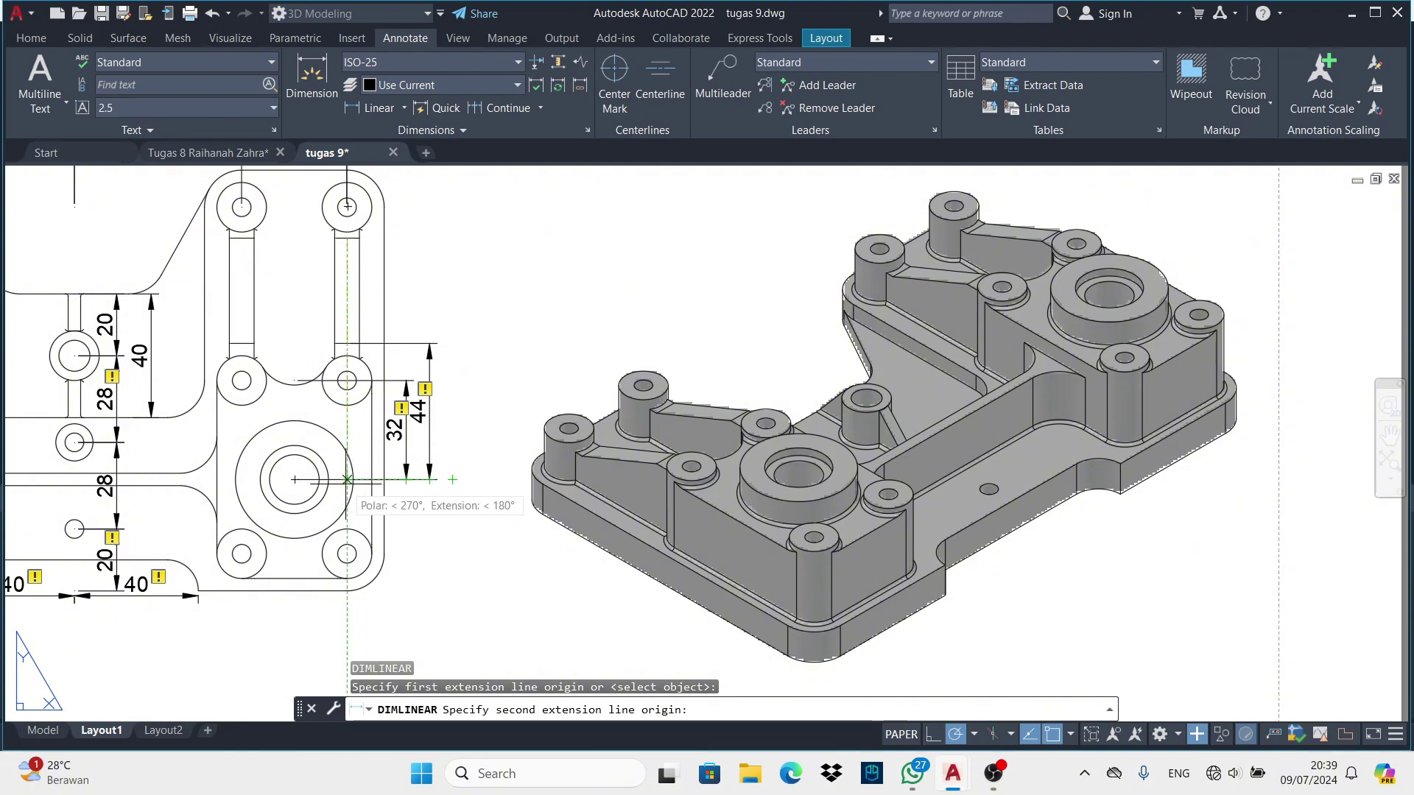
left_click(347, 479)
left_click(456, 471)
key("space")
left_click(347, 207)
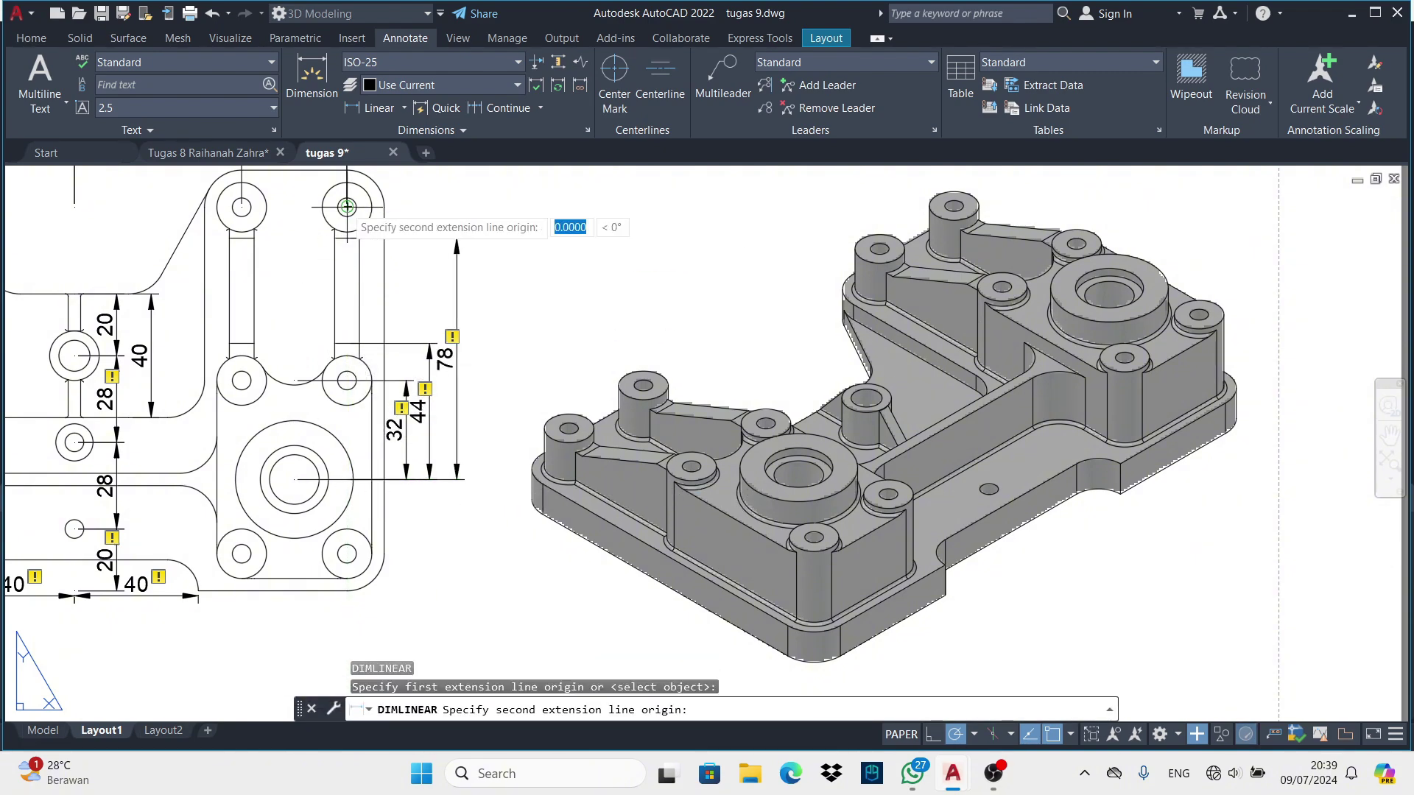
left_click(347, 479)
key("Escape")
key("space")
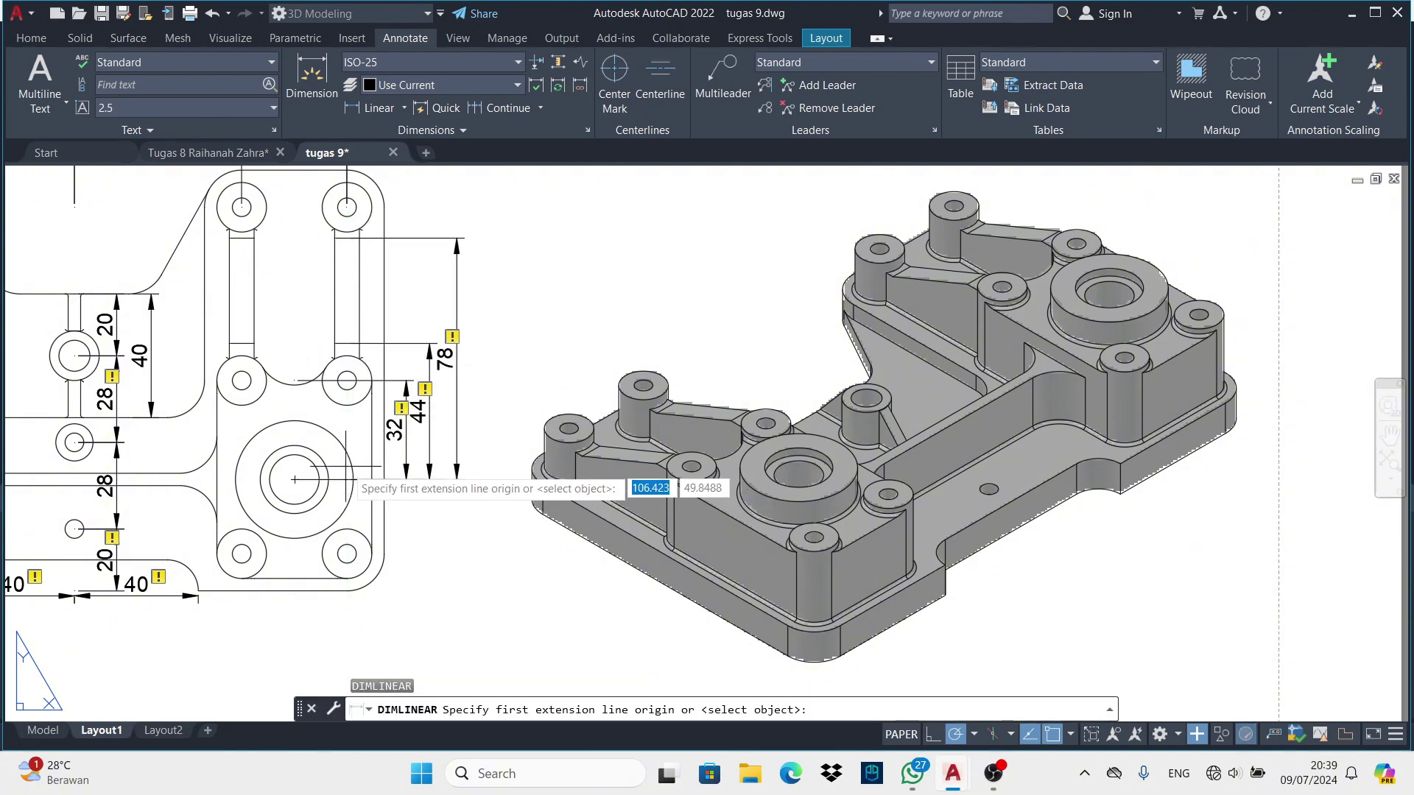
left_click(347, 207)
left_click(347, 480)
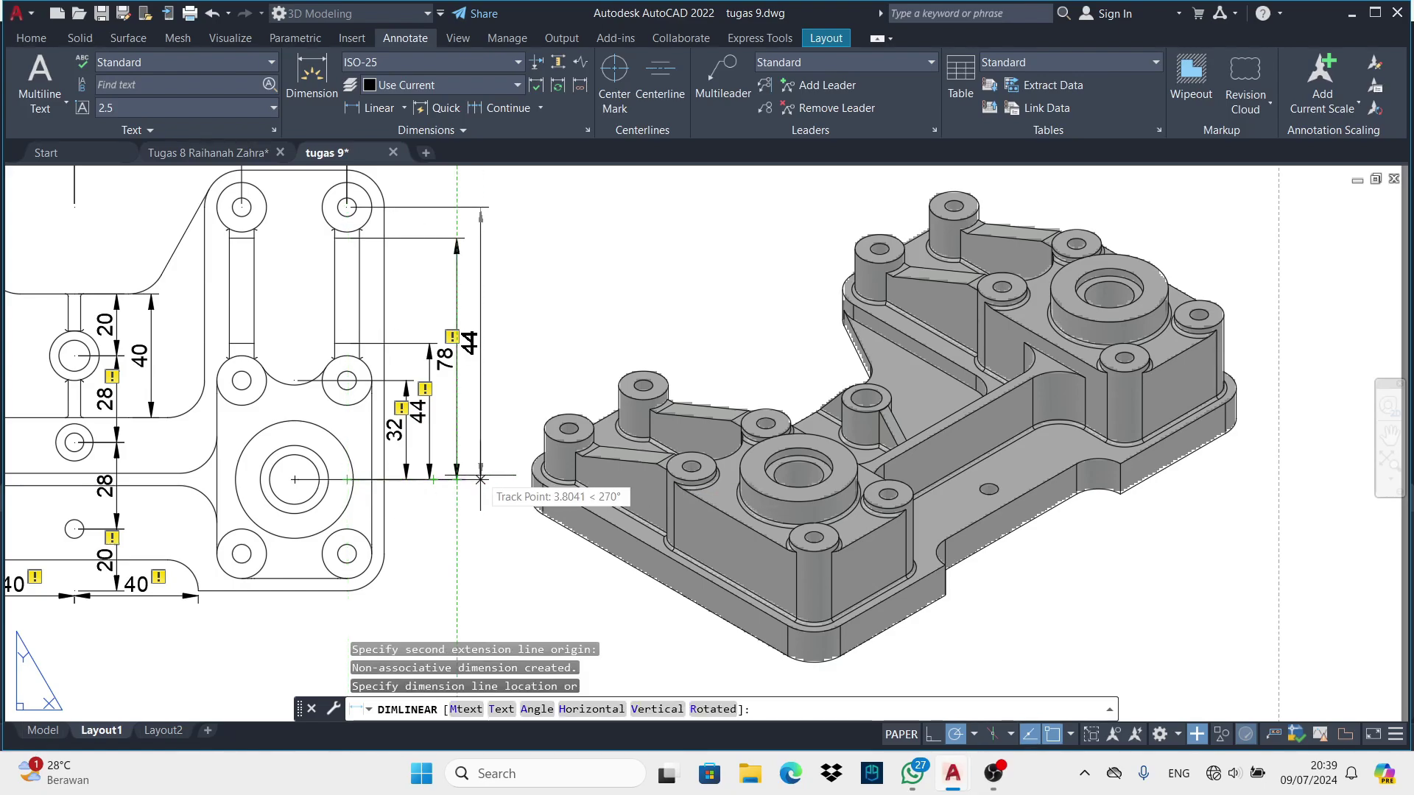
left_click(480, 475)
Delete the stray duplicate 44 dimension
key("space")
key("Return")
left_click(478, 352)
key("Escape")
key("Delete")
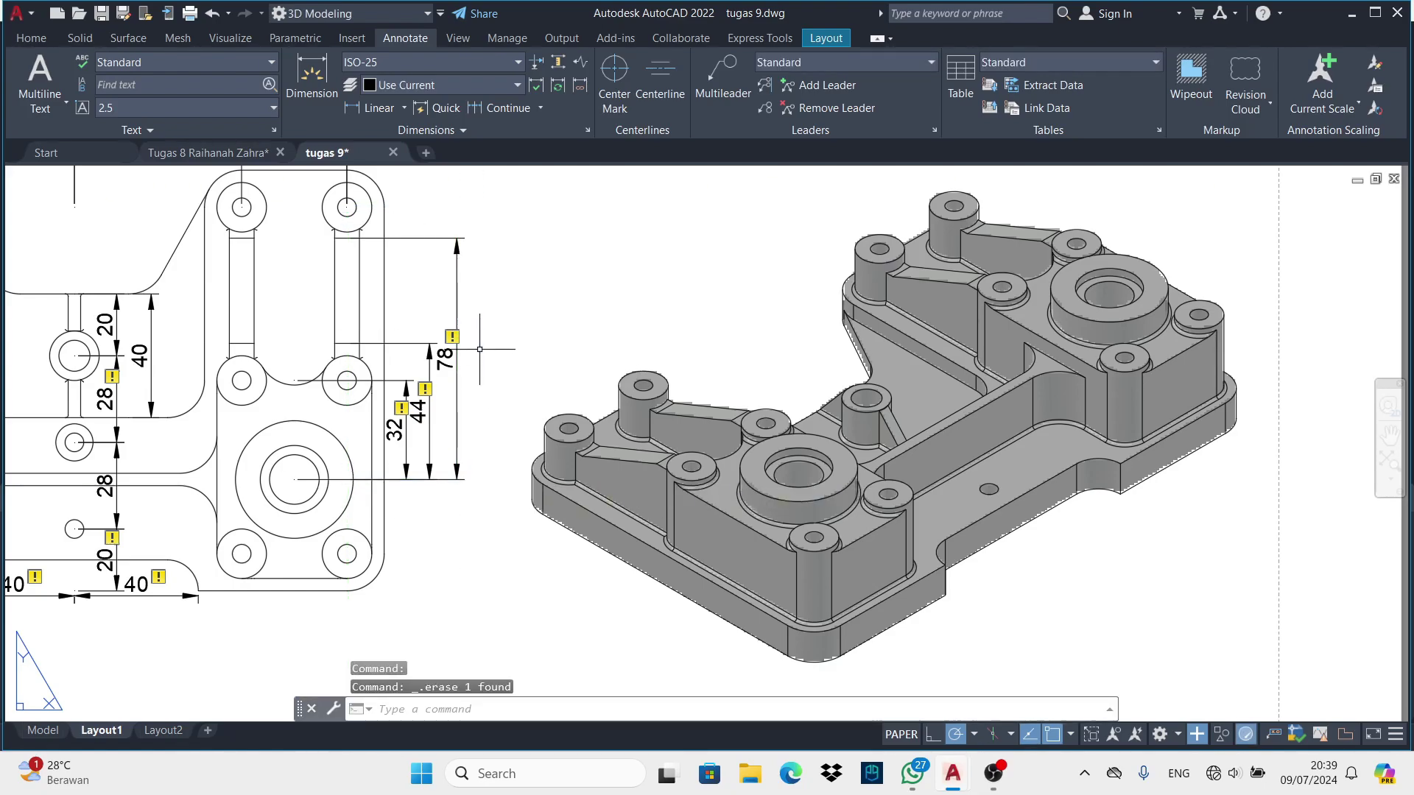
Dimension the vertical 88 from the top hole centre to the lower boss
key("space")
left_click(346, 206)
scroll(322, 479, "up", 4)
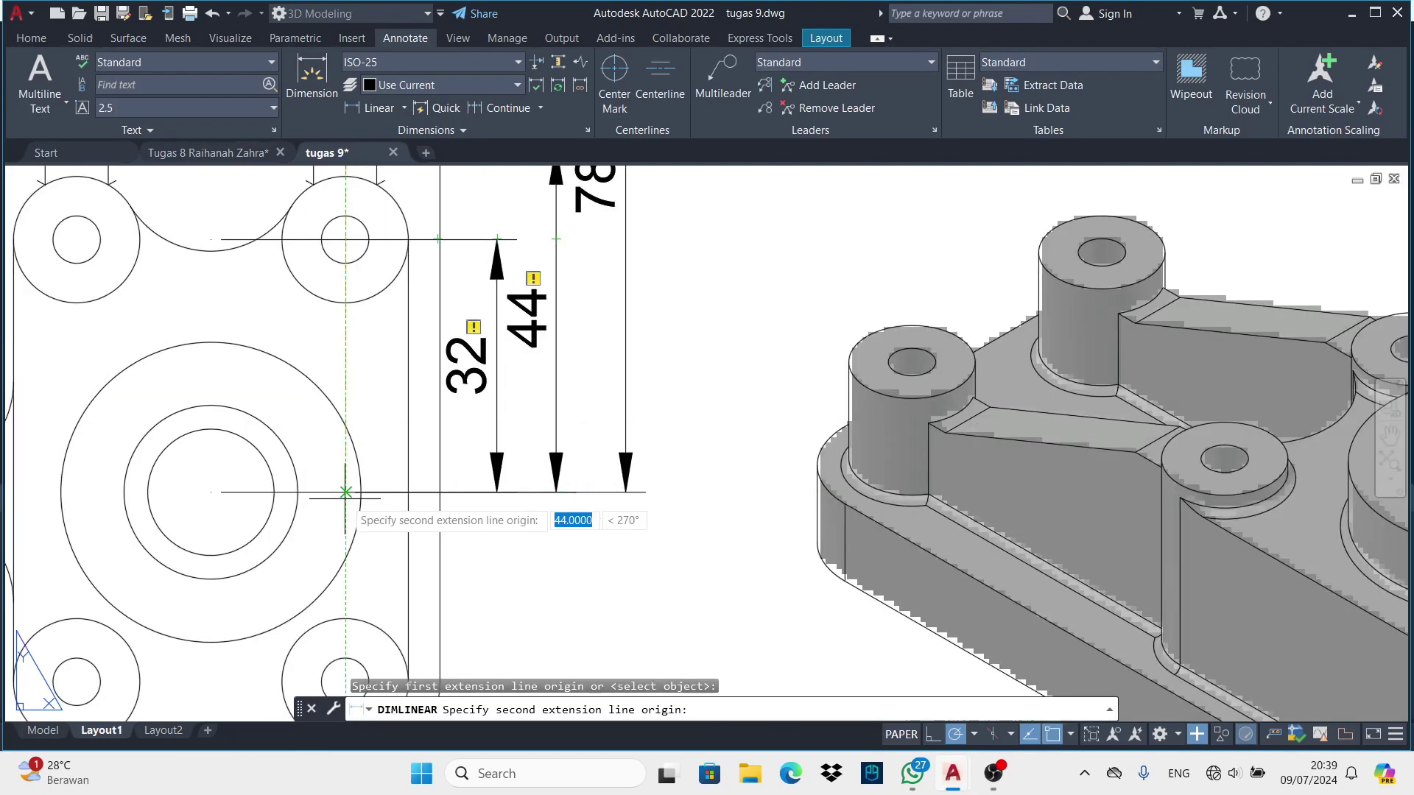
left_click(322, 479)
scroll(322, 479, "down", 2)
left_click(563, 477)
scroll(563, 477, "down", 2)
scroll(396, 473, "up", 2)
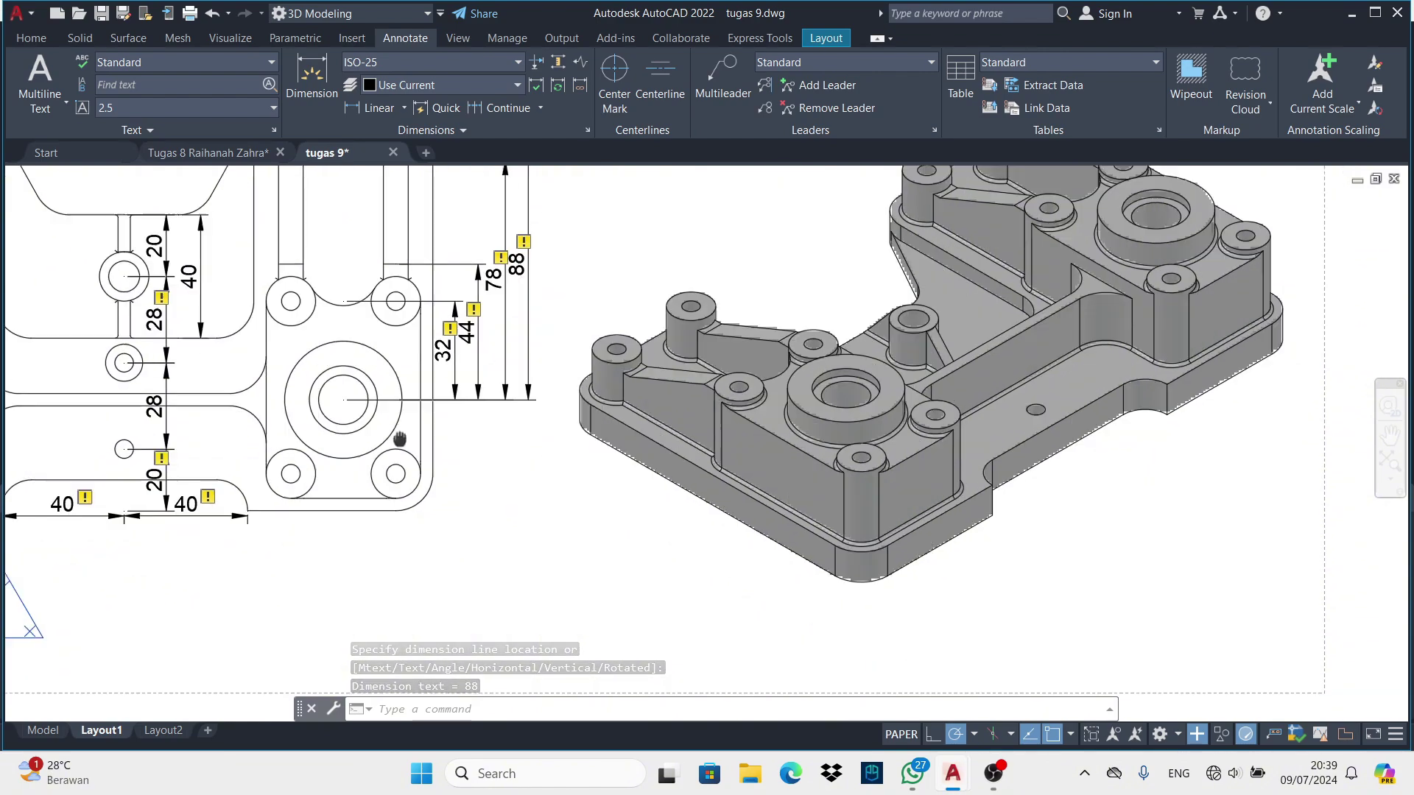
Add the horizontal 17 dimension below the plate
key("space")
left_click(396, 473)
left_click(343, 398)
left_click(409, 560)
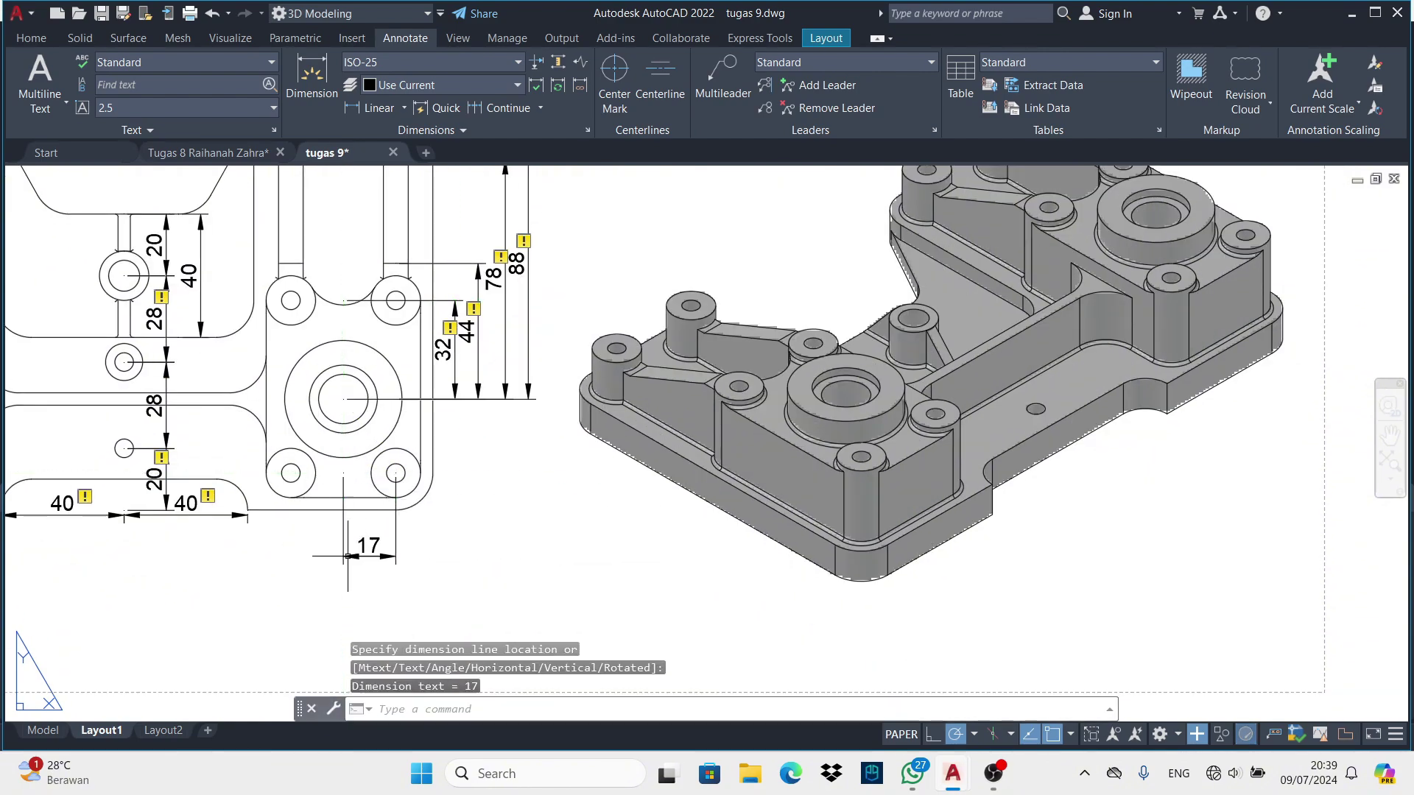
scroll(464, 530, "down", 2)
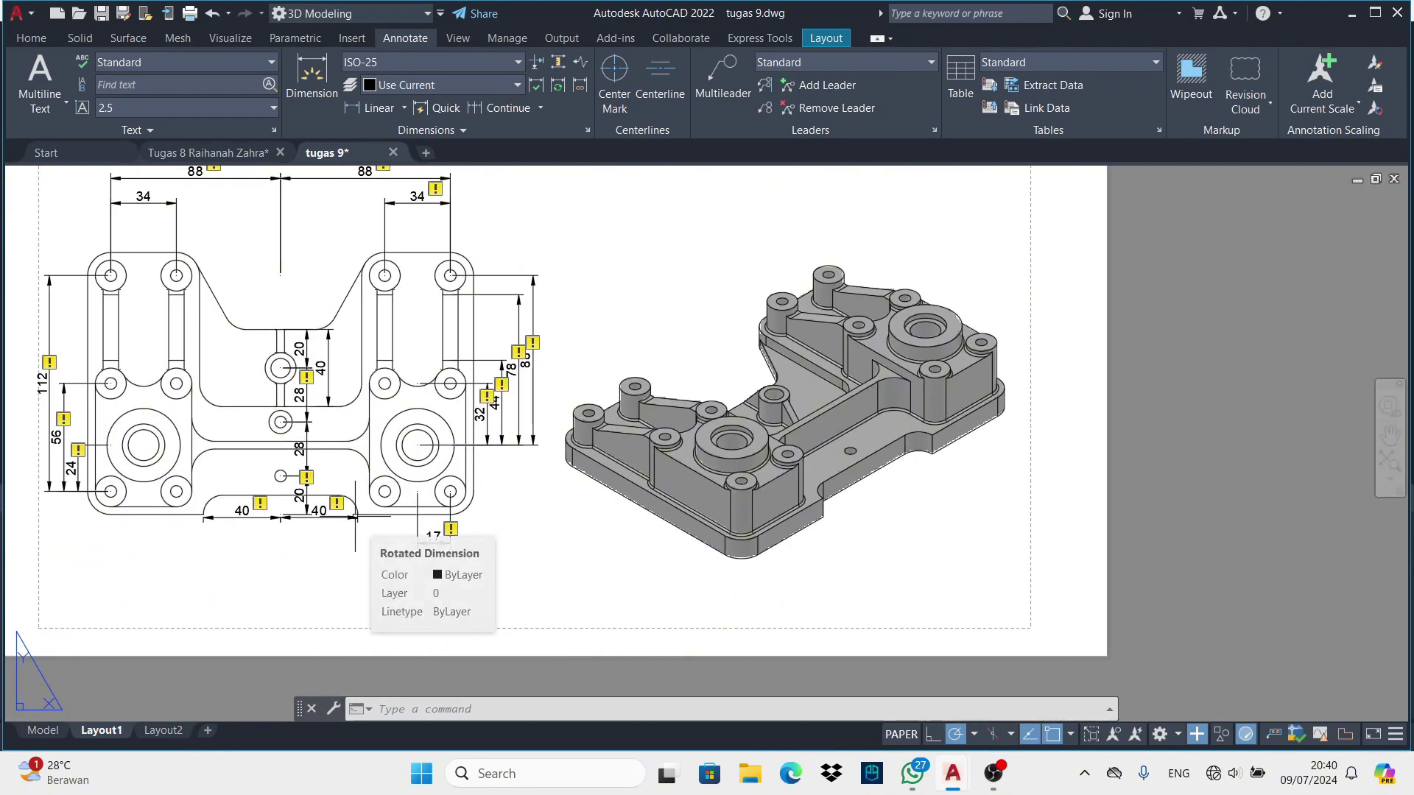
Add R12 radius dimensions to the upper, left and lower-left inner fillets
scroll(353, 516, "down", 2)
scroll(354, 515, "up", 2)
left_click(404, 108)
left_click(377, 285)
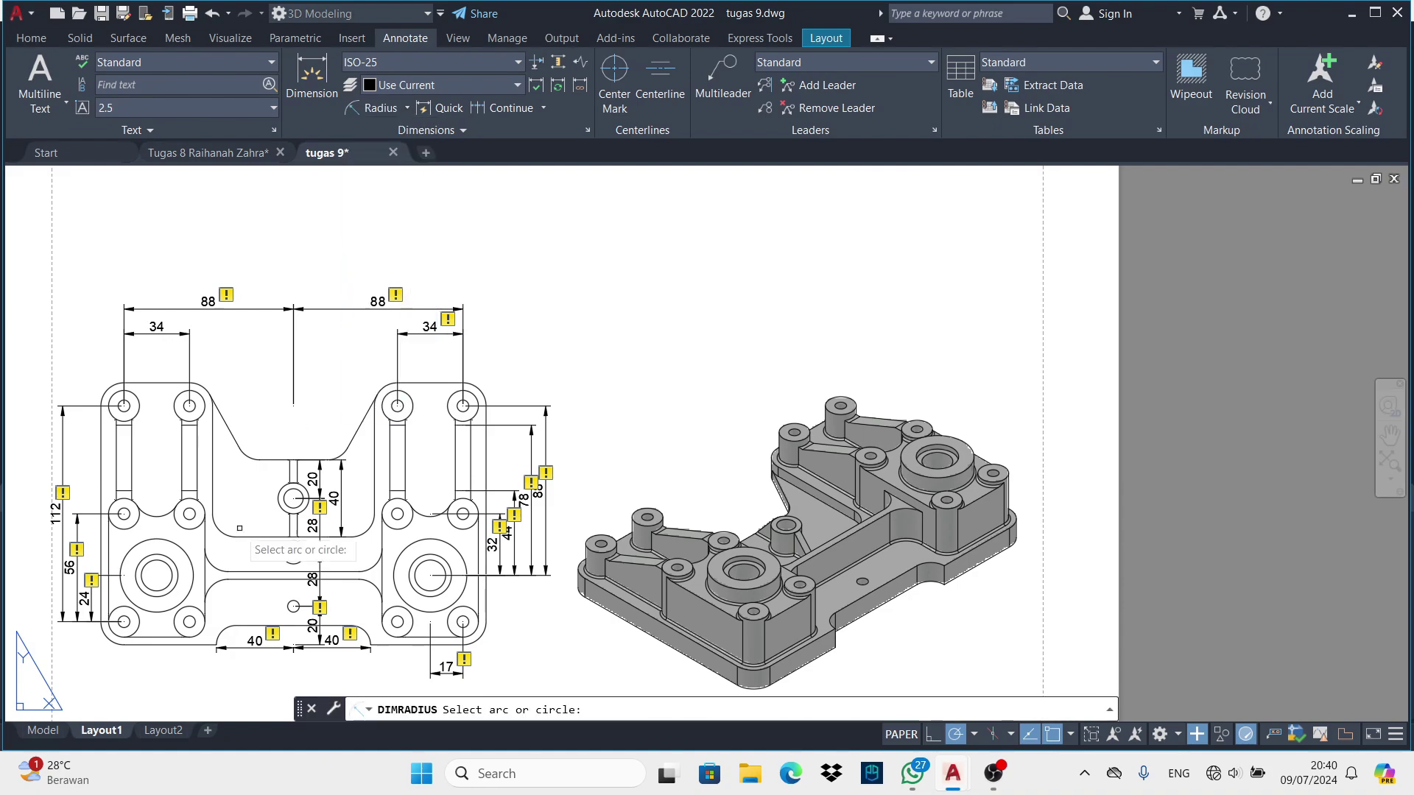
scroll(258, 427, "up", 2)
left_click(254, 397)
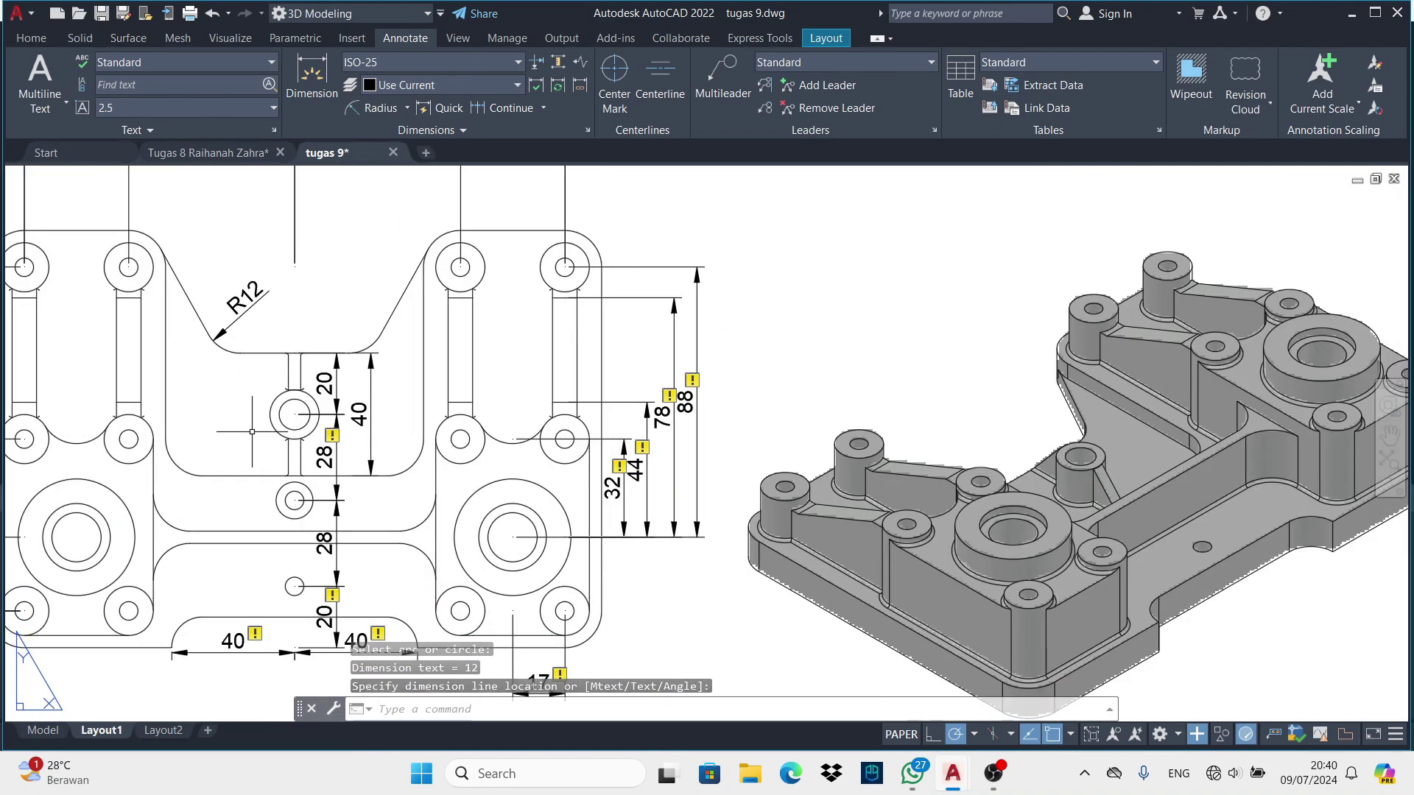
key("Return")
left_click(177, 465)
key("Return")
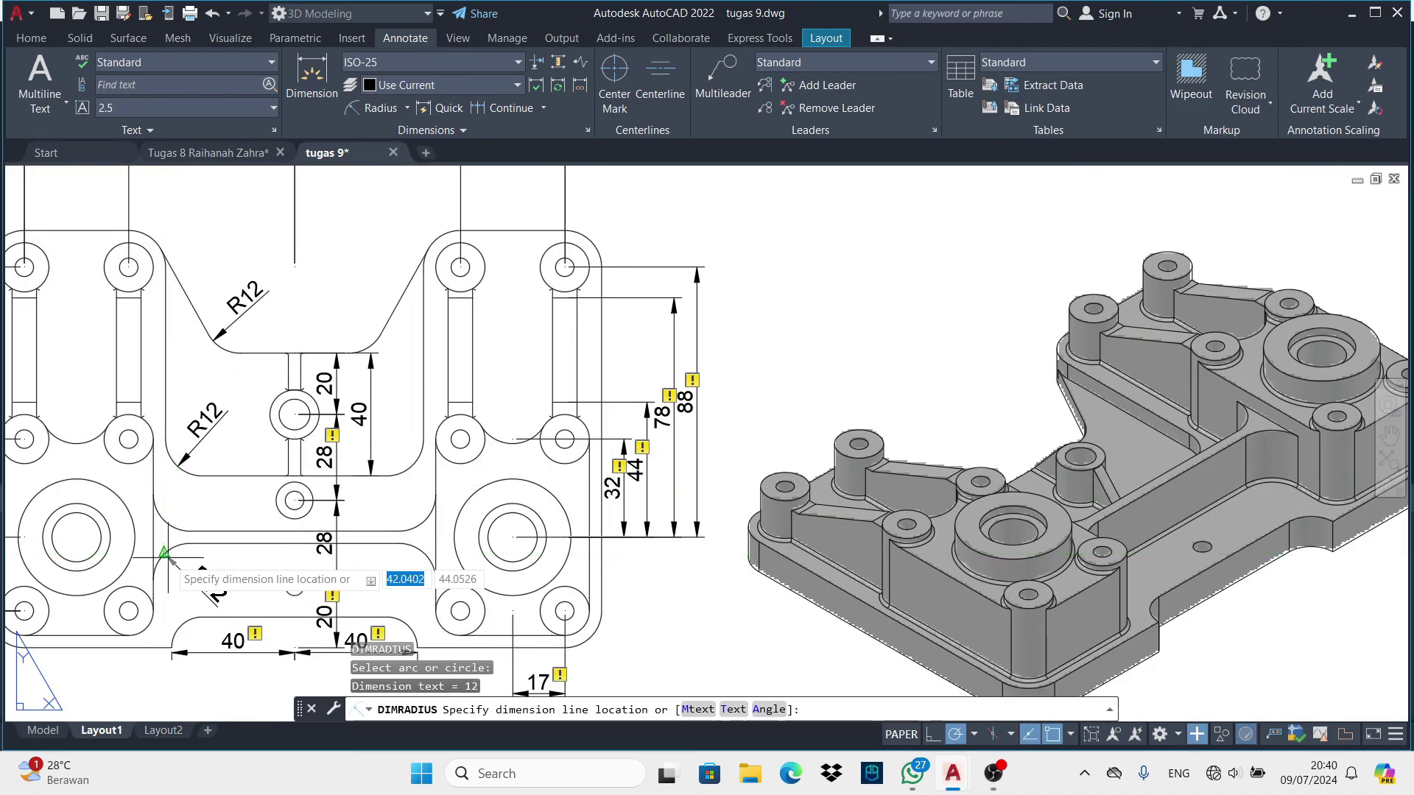
left_click(165, 554)
Dimension the bottom notch arc as R10 and move its label to a clearer spot
middle_click_drag(177, 589, 166, 561)
key("Return")
left_click(166, 612)
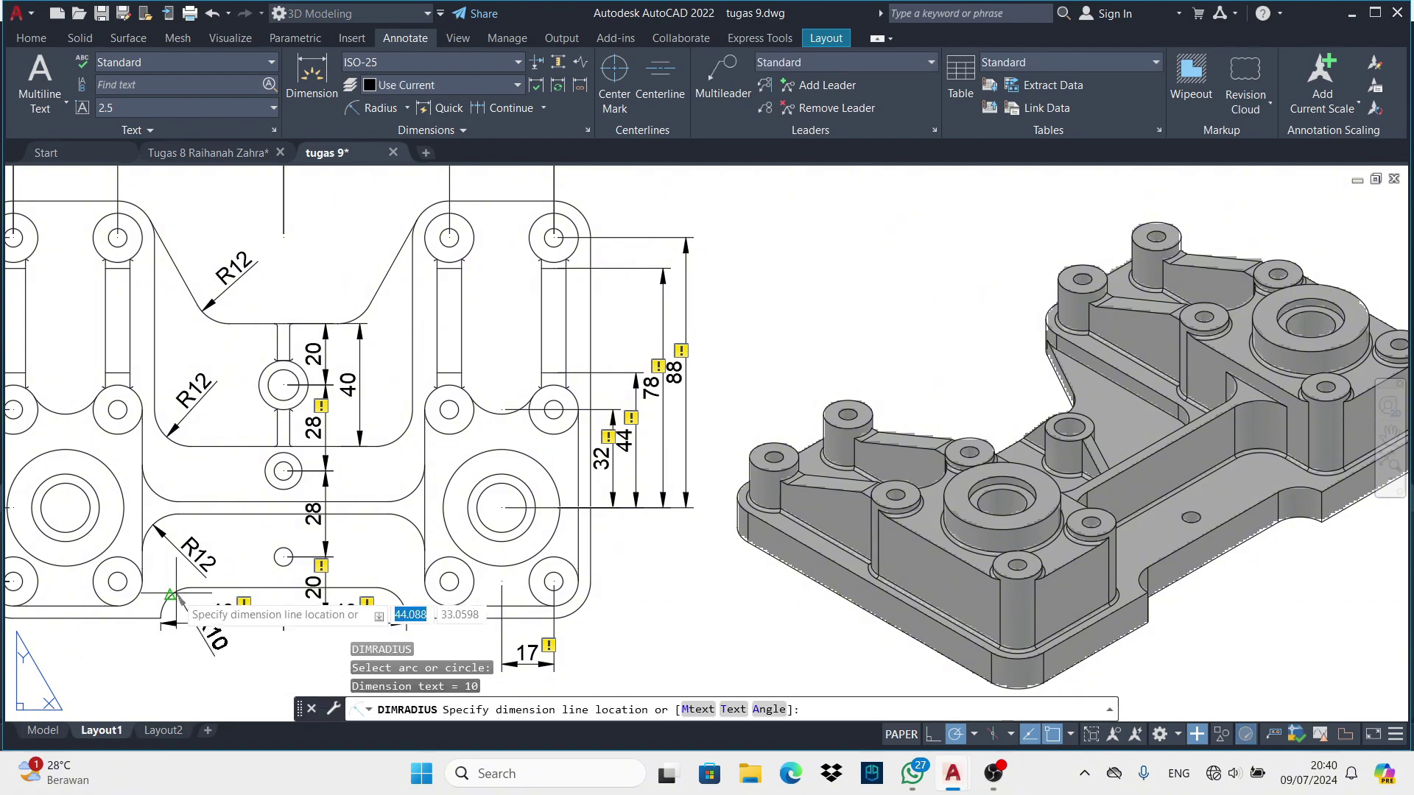
left_click(211, 653)
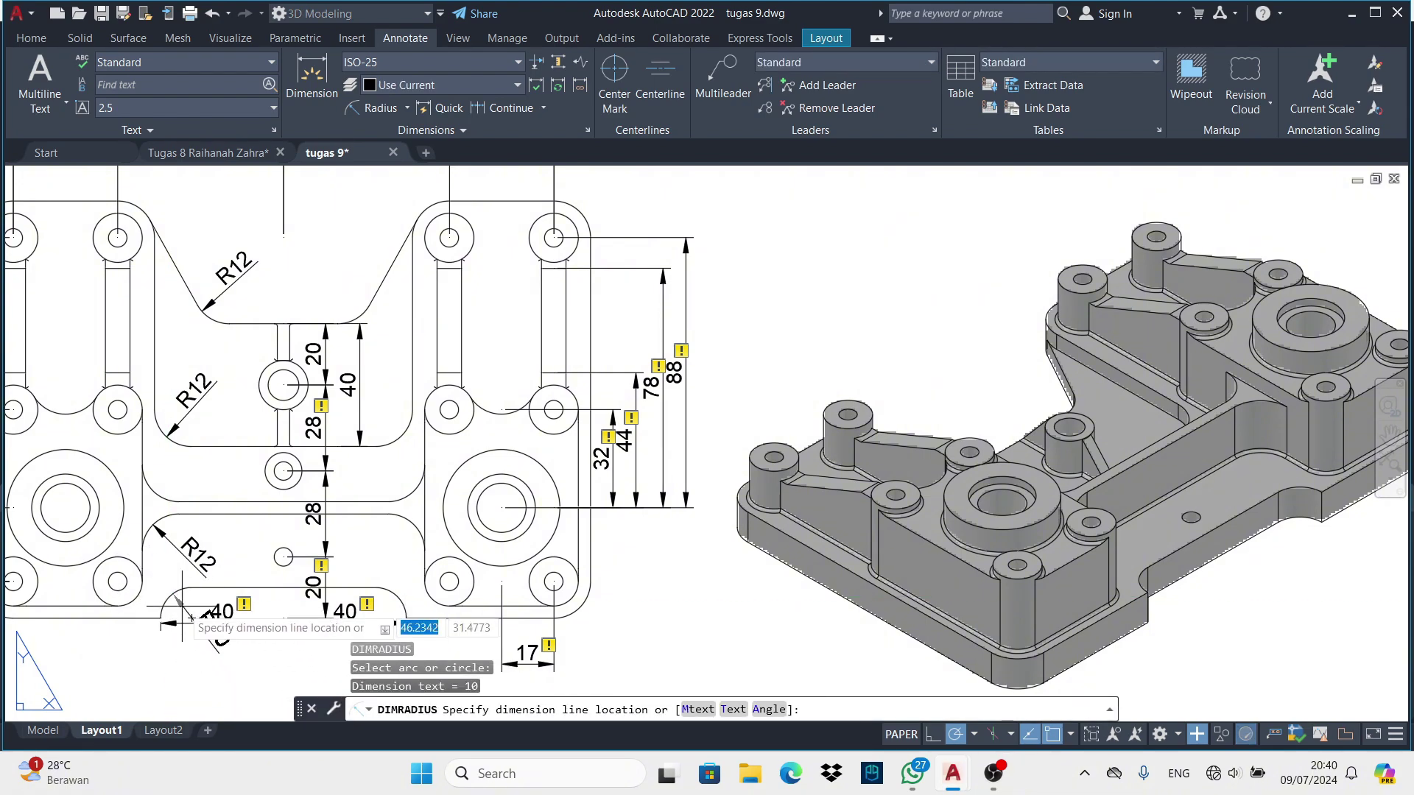
middle_click_drag(212, 653, 184, 598)
left_click(177, 585)
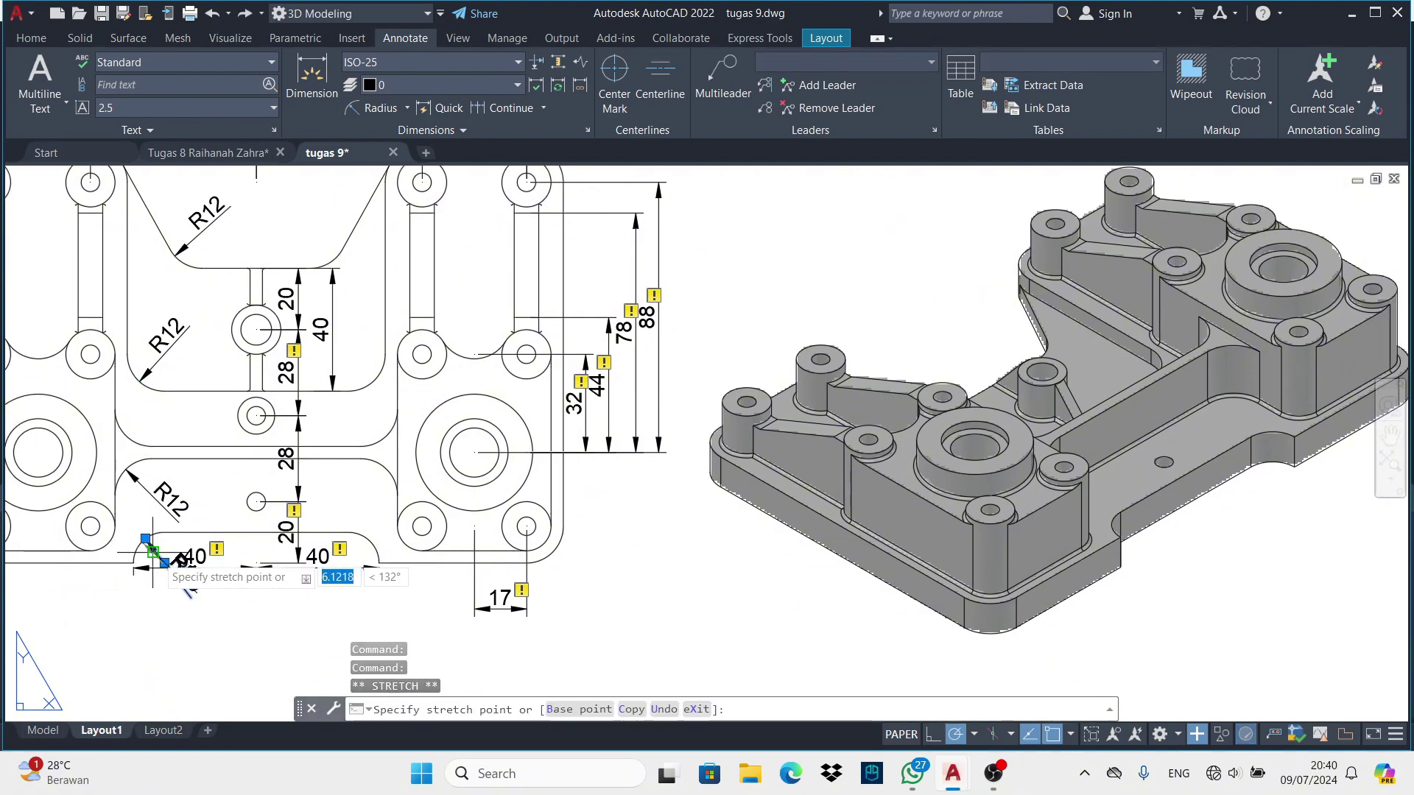
left_click(165, 530)
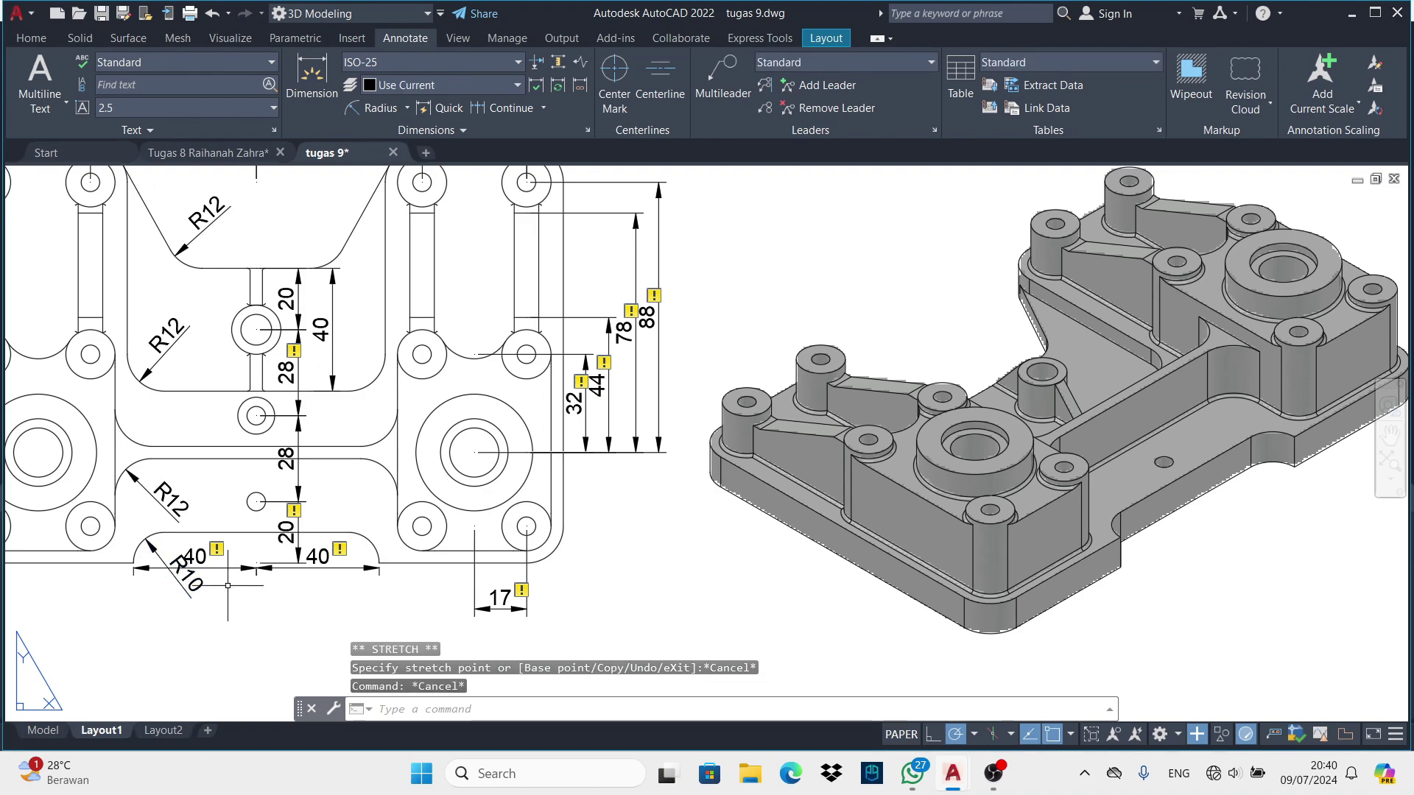
Begin an R12 radius dimension on the top-left hole boss arc
key("Return")
mouse_move(338, 495)
middle_mouse_down()
mouse_move(335, 548)
mouse_move(728, 627)
middle_mouse_up()
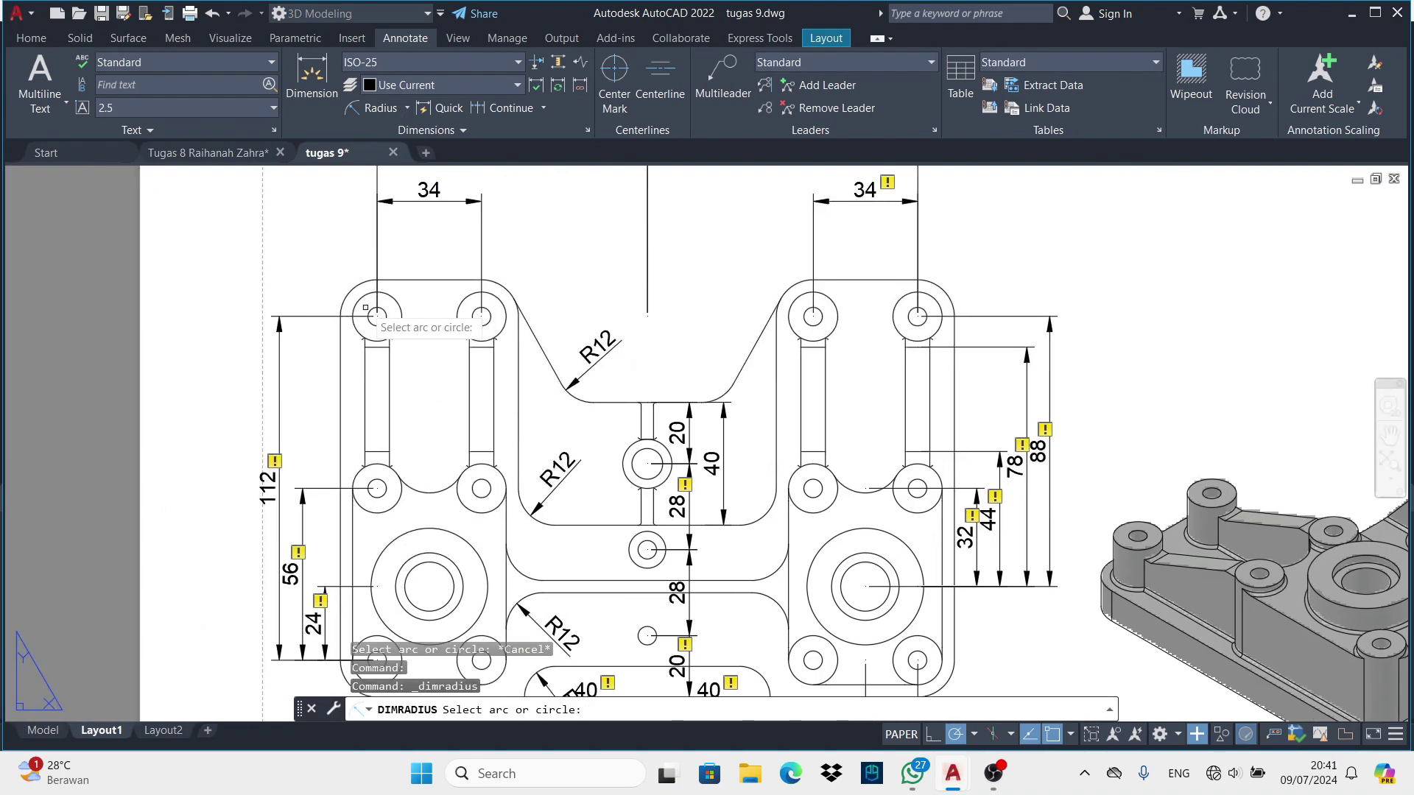
left_click(339, 293)
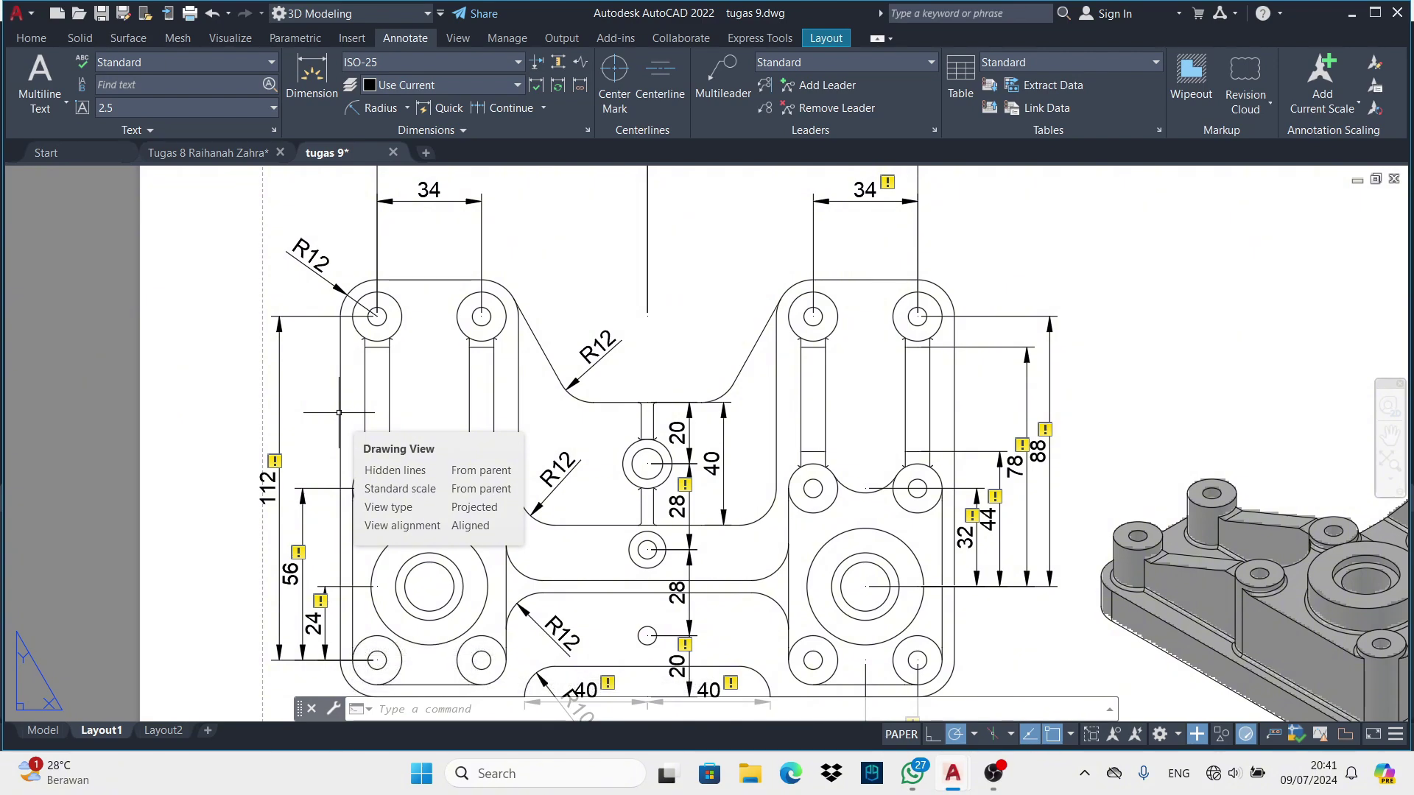
Add a 61° angular dimension between the slanted top edge and the vertical centre line
left_click(407, 107)
left_click(384, 184)
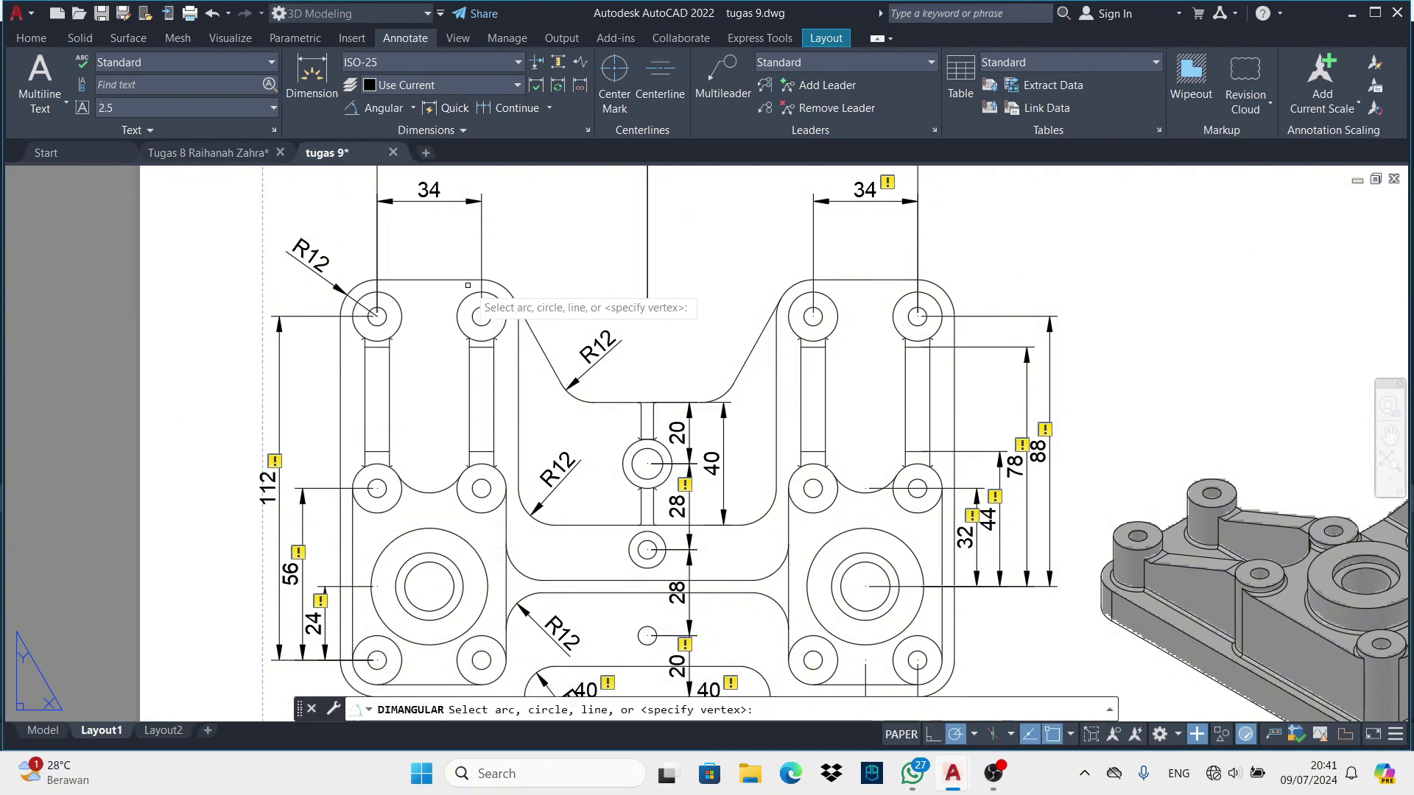
left_click(498, 283)
key("Escape")
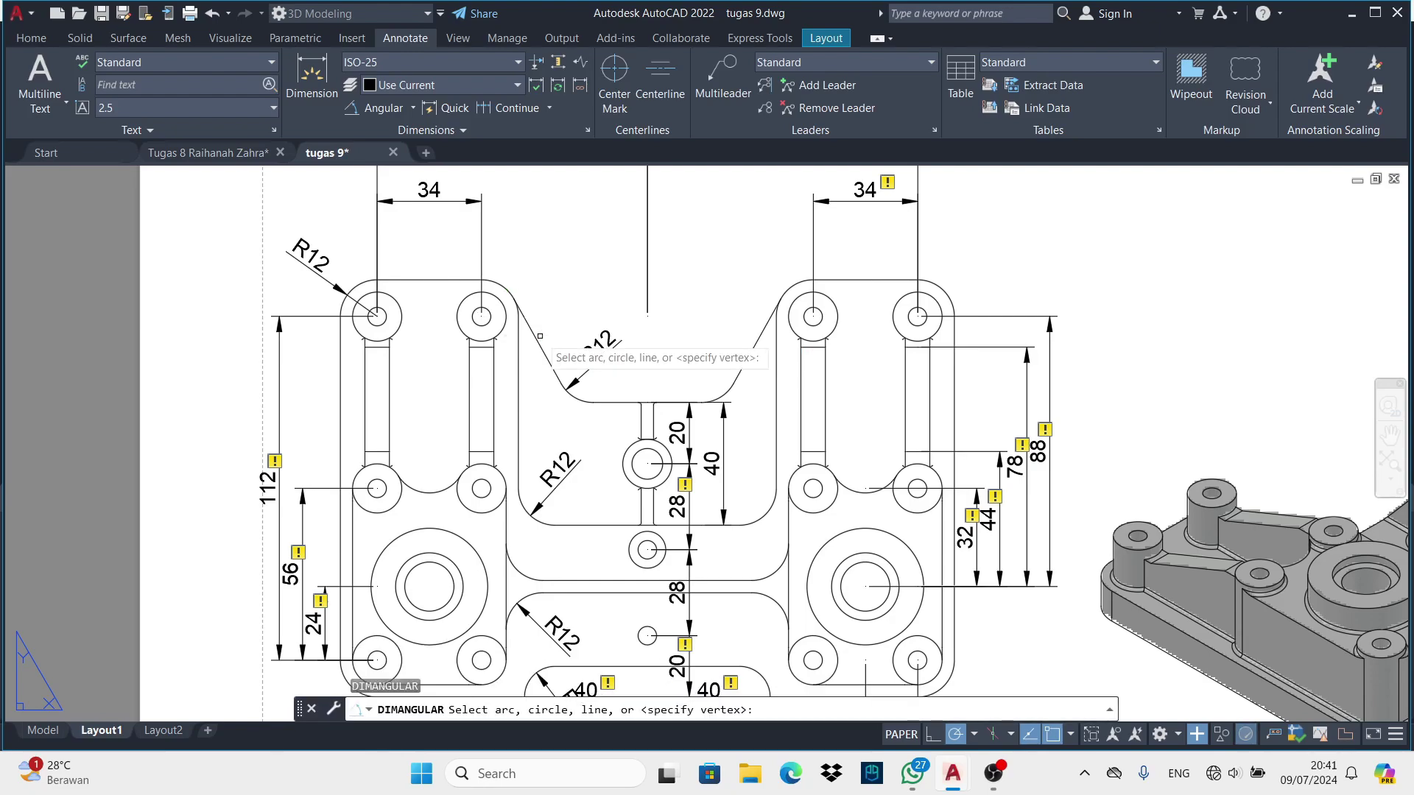
left_click(495, 287)
left_click(491, 283)
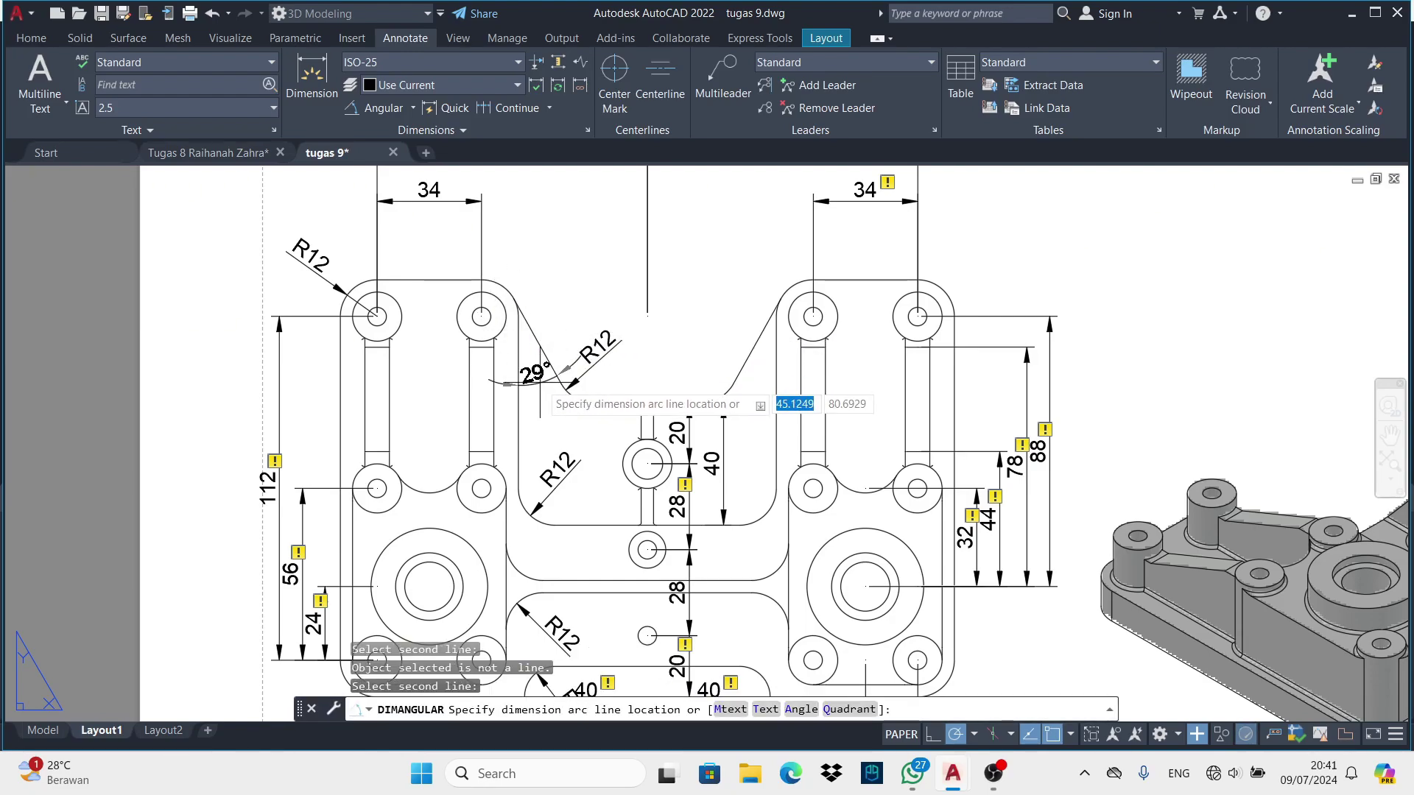
key("Escape")
right_click(544, 416)
left_click(563, 427)
left_click(472, 278)
left_click(537, 340)
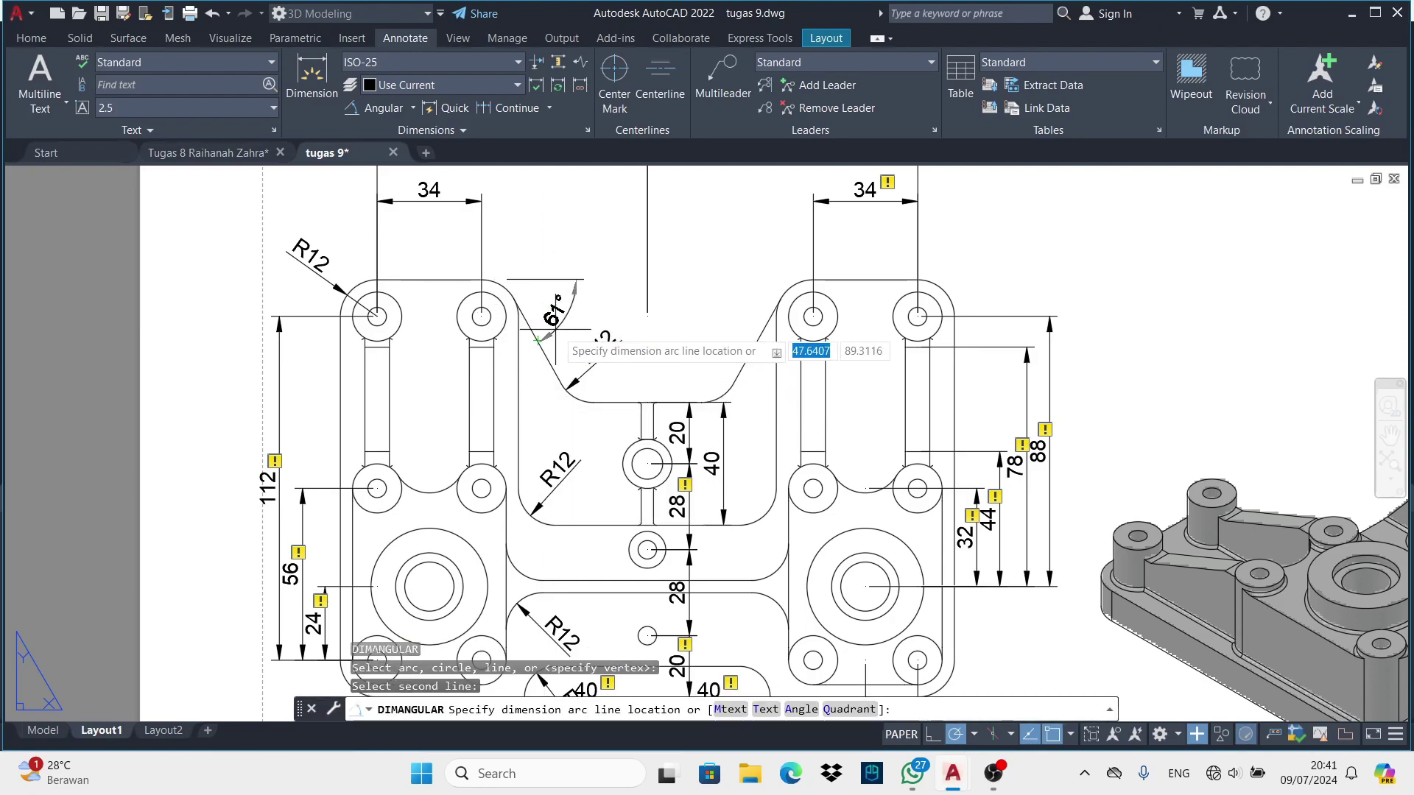
left_click(539, 337)
scroll(682, 431, "down", 3)
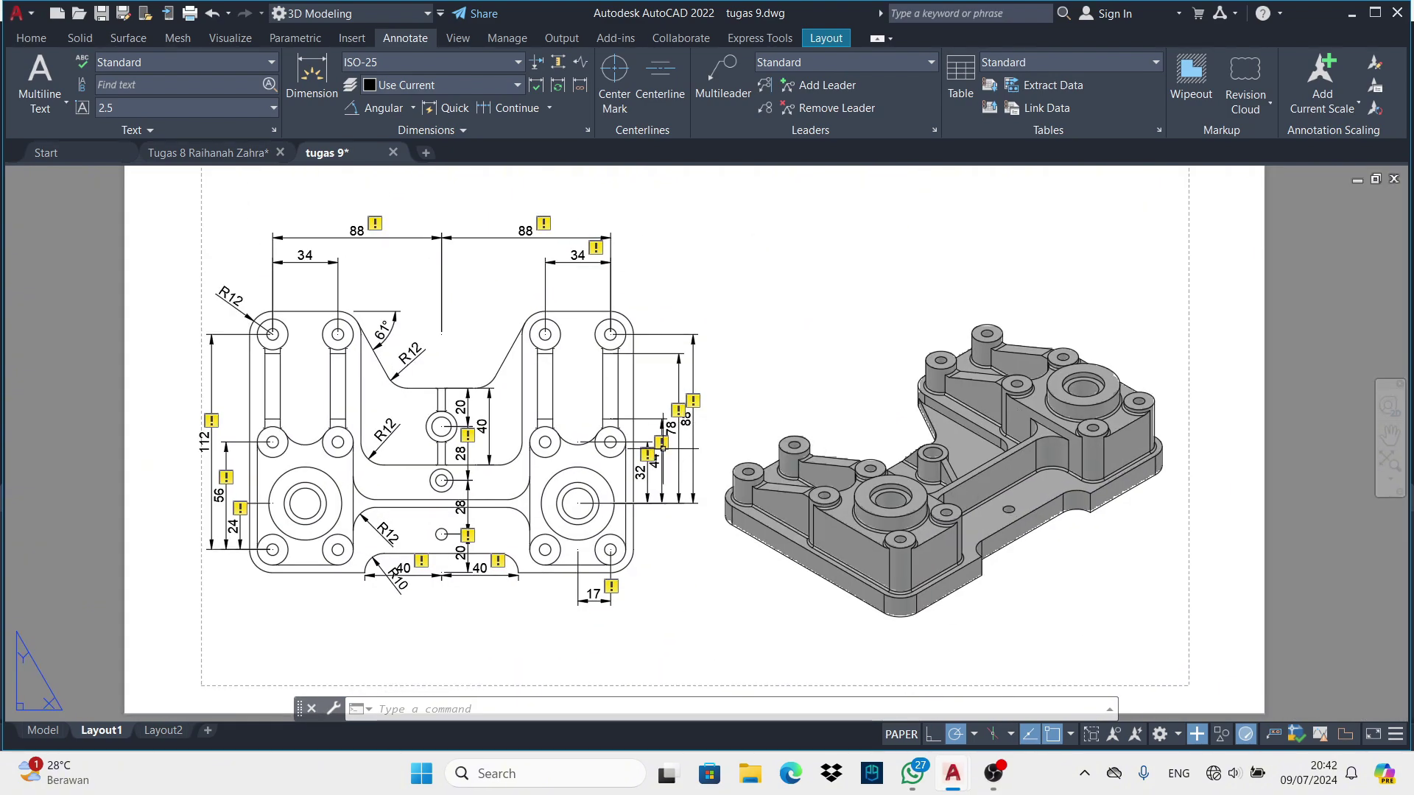
Add Ø10, Ø16, Ø6 and Ø12 diameter dimensions to the centre holes and boss
scroll(778, 424, "up", 2)
scroll(778, 425, "up", 1)
left_click(413, 107)
left_click(383, 302)
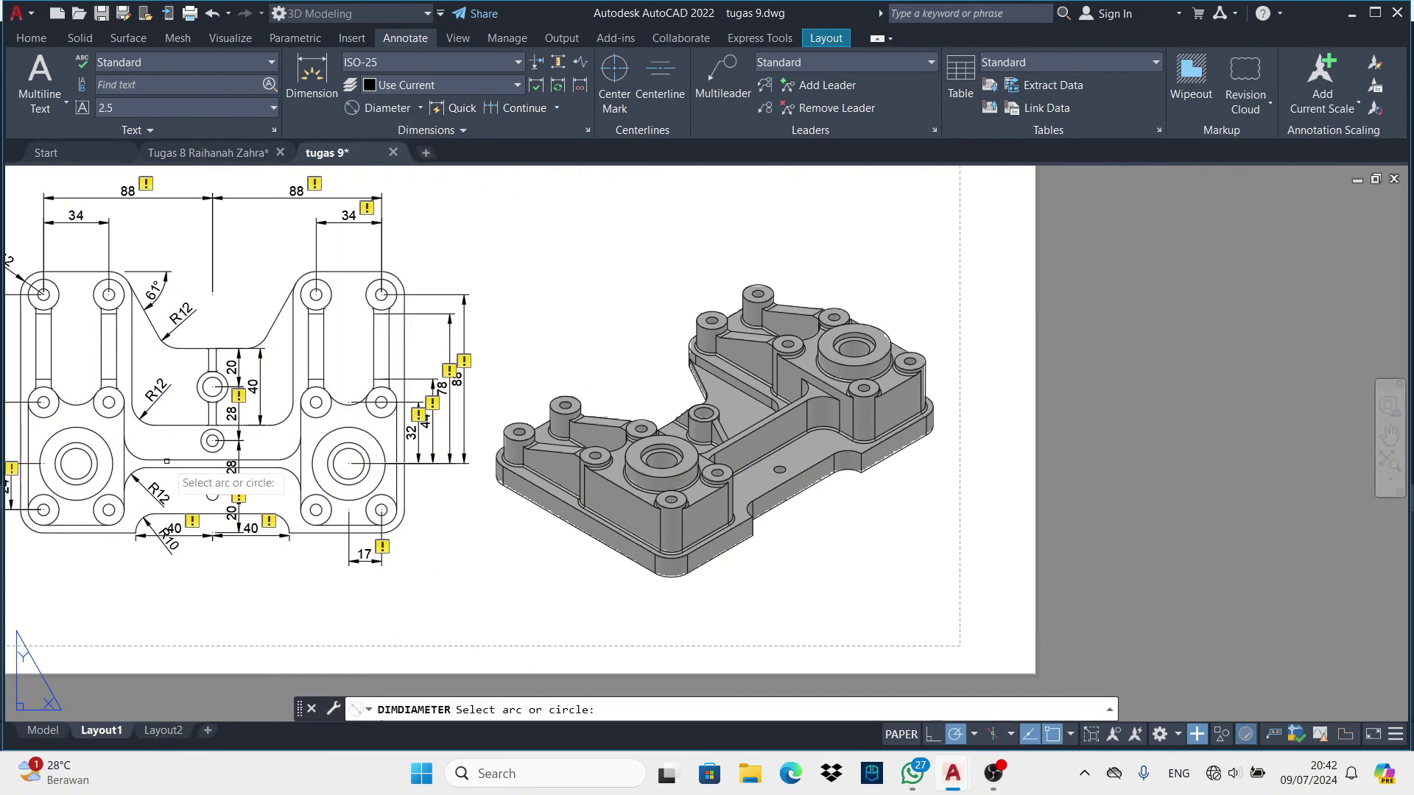
left_click(221, 327)
left_click(190, 326)
left_click(234, 422)
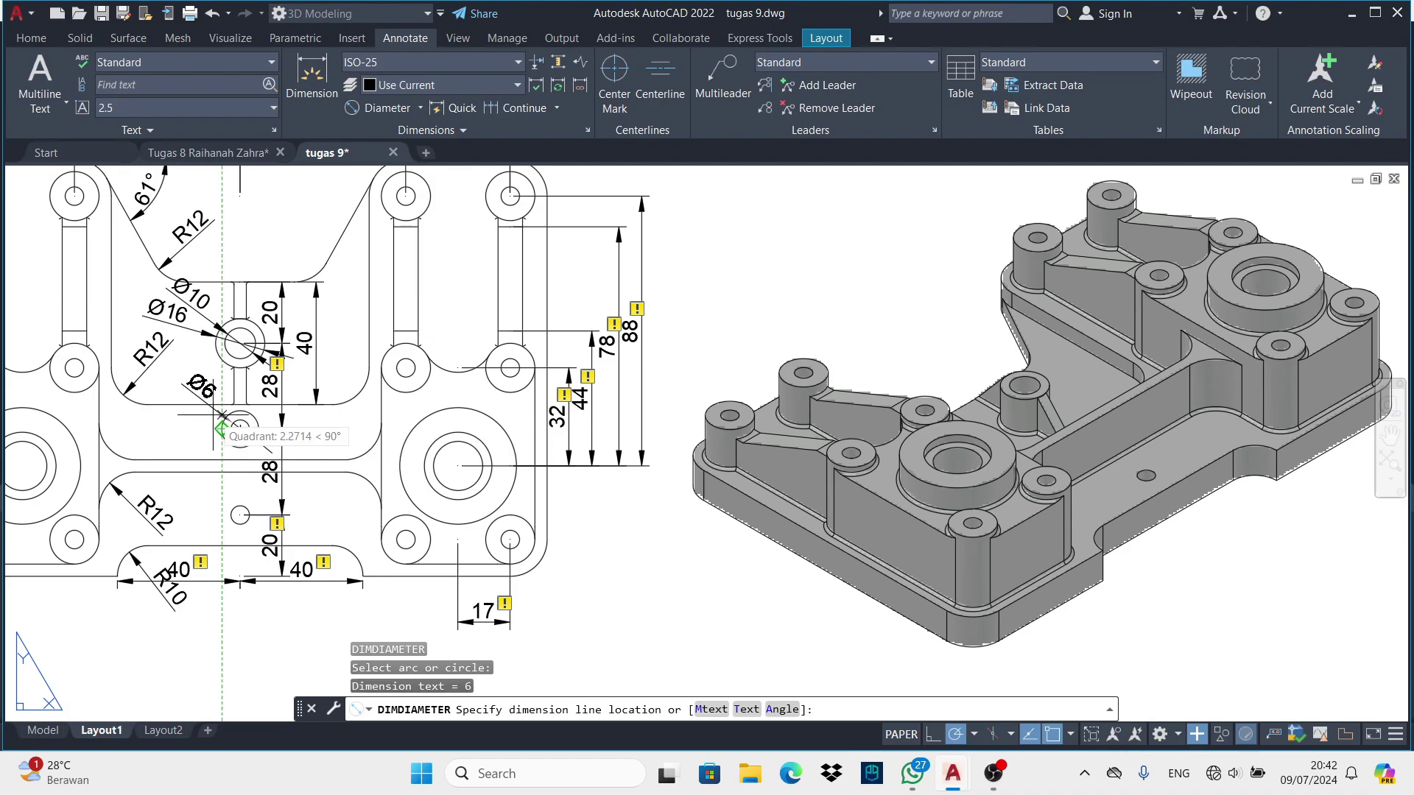
left_click(212, 397)
left_click(221, 430)
key("Return")
Add Ø6, Ø16 and Ø22 diameter dimensions to the lower holes and bosses
scroll(243, 412, "down", 2)
scroll(284, 336, "down", 2)
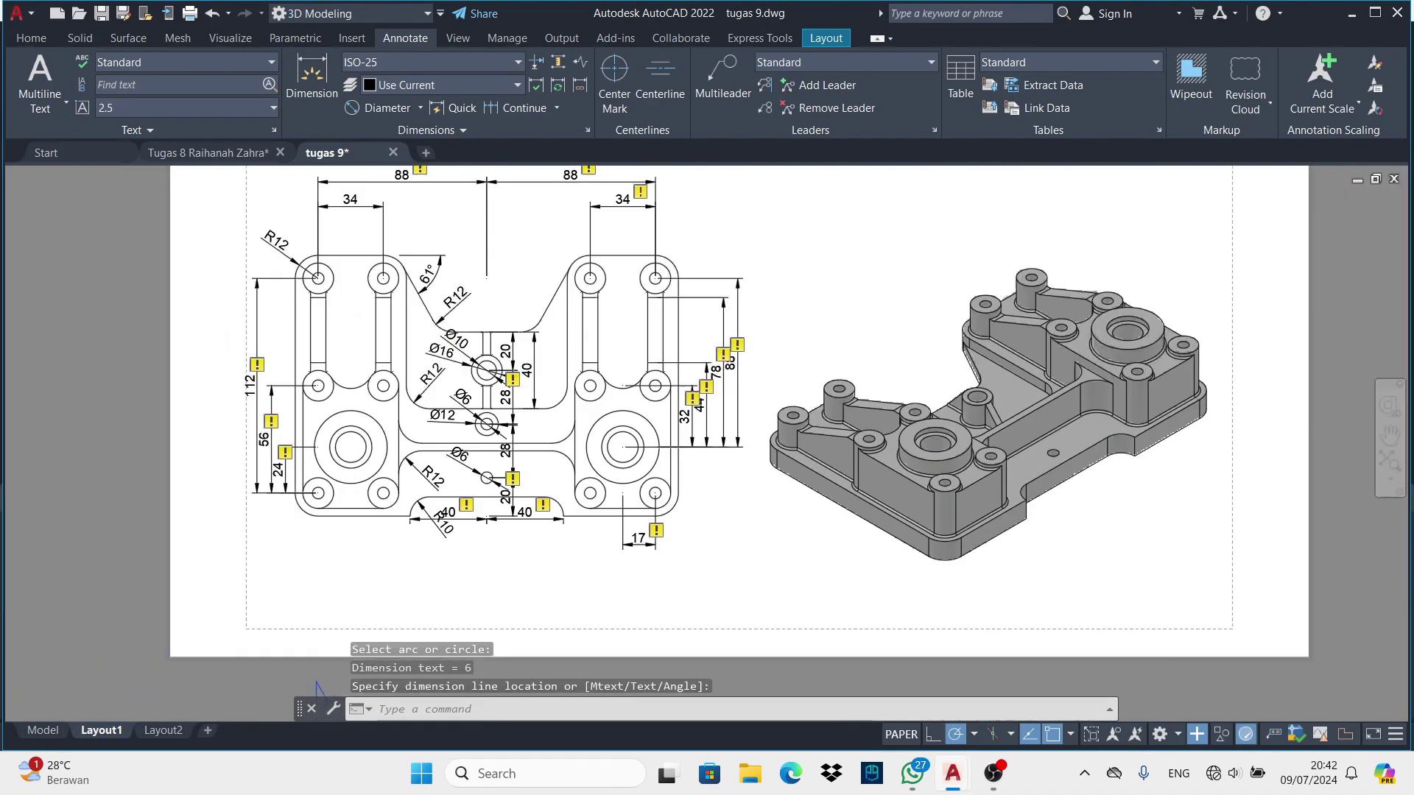
scroll(572, 517, "up", 2)
left_click(427, 368)
left_click(405, 449)
key("Return")
left_click(441, 379)
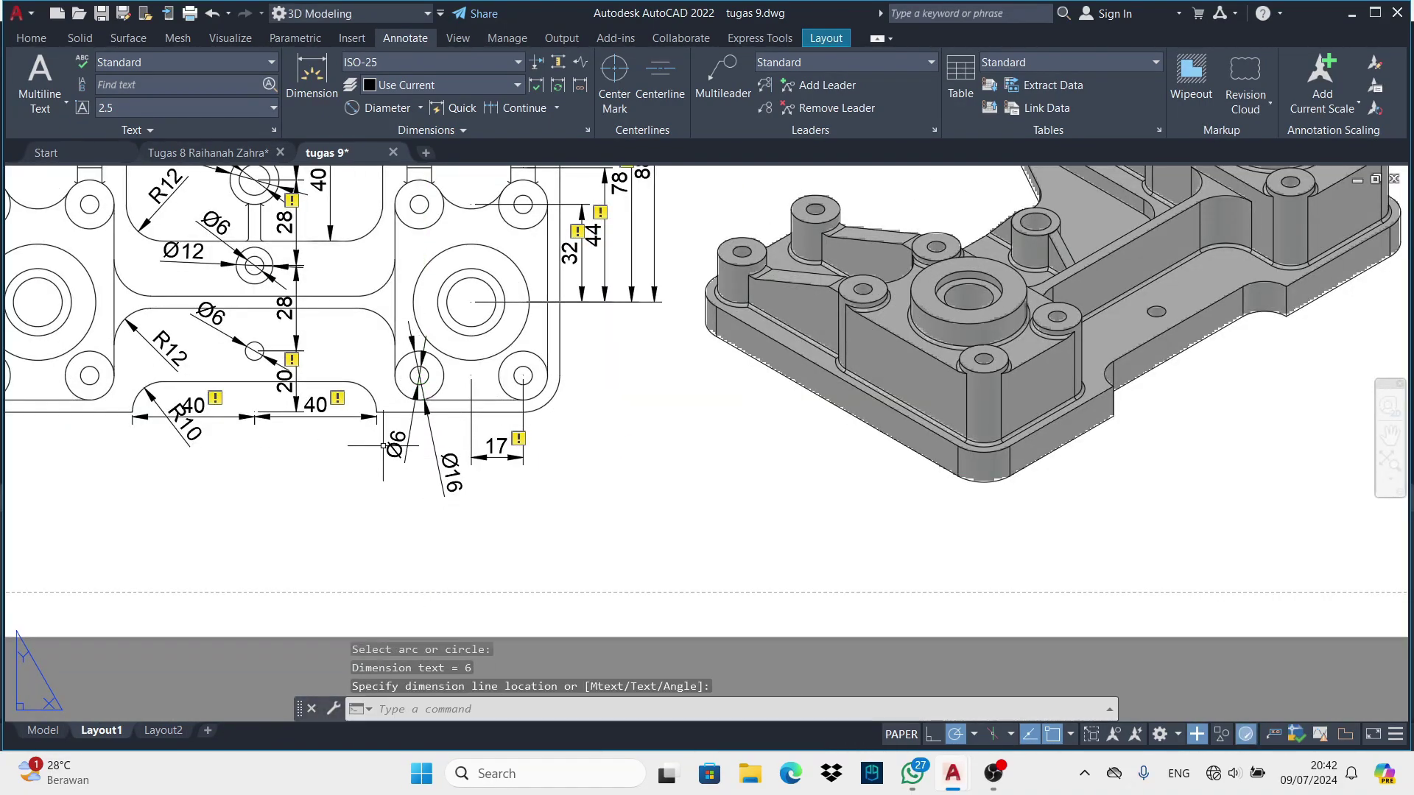
left_click(453, 464)
left_click(434, 593)
key("Return")
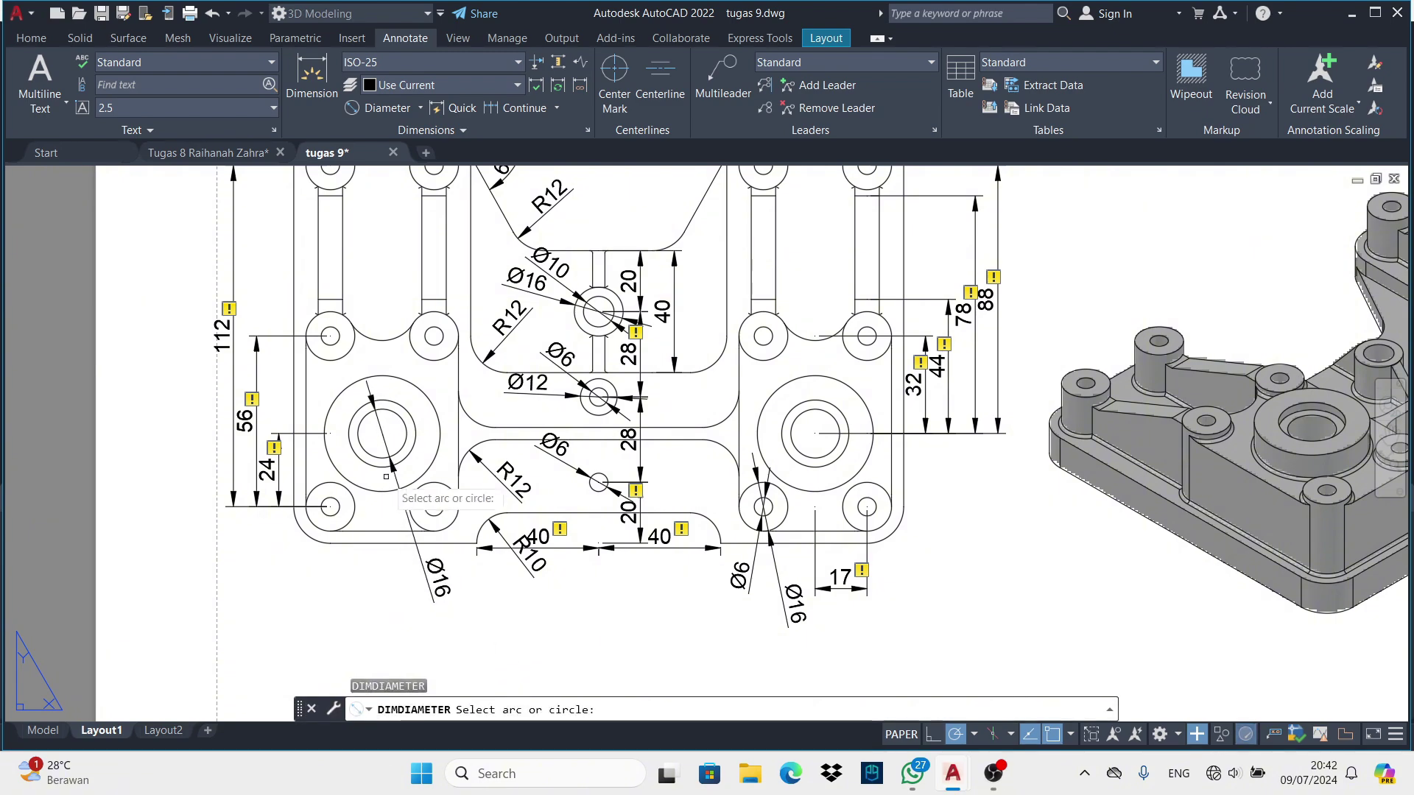
left_click(398, 582)
scroll(627, 508, "down", 3)
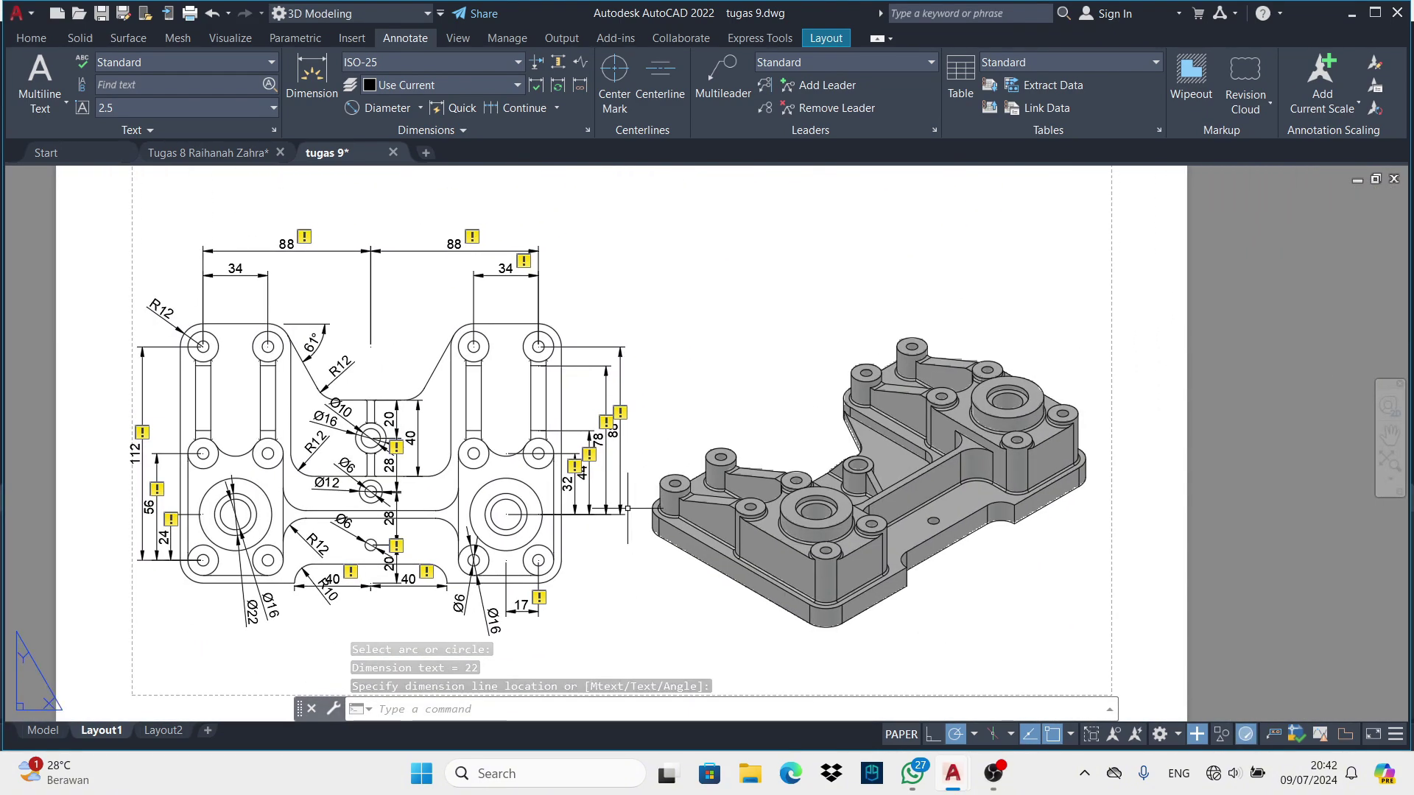
Place vertical linear dimensions 6 and 12 on the left of the side view
scroll(625, 505, "down", 3)
scroll(481, 453, "up", 3)
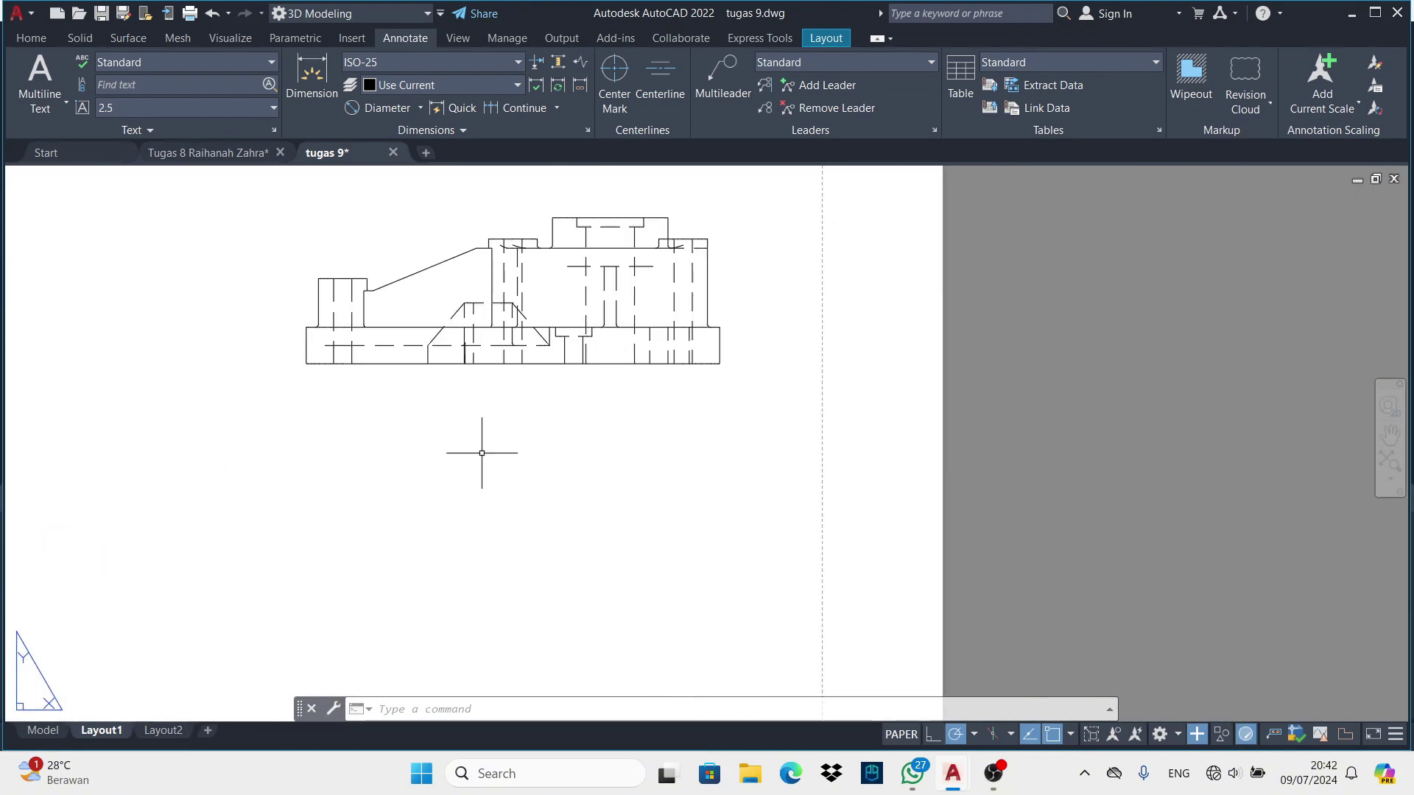
left_click(420, 107)
left_click(368, 132)
middle_click_drag(447, 322, 405, 418)
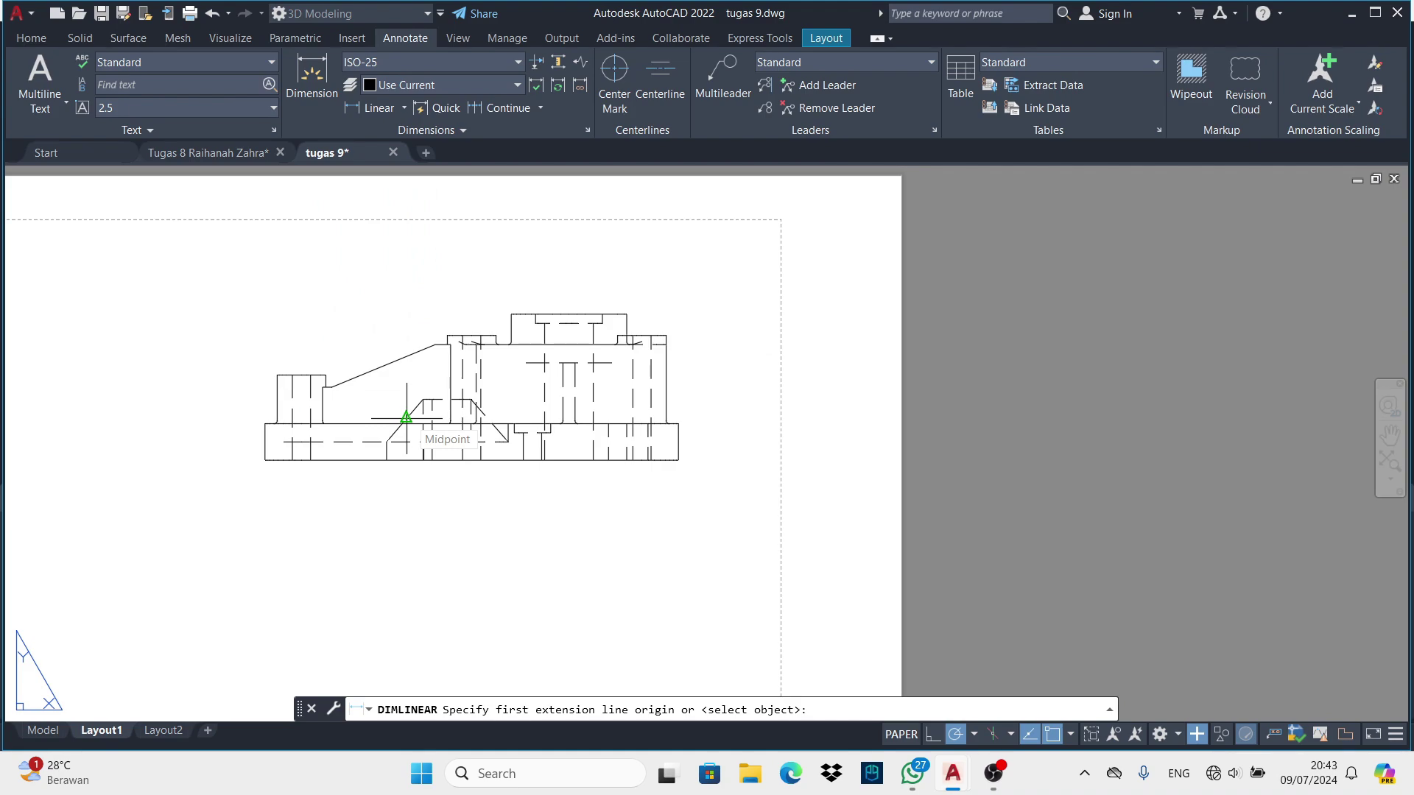
scroll(268, 415, "up", 2)
left_click(292, 456)
left_click(293, 486)
left_click(232, 472)
key("Return")
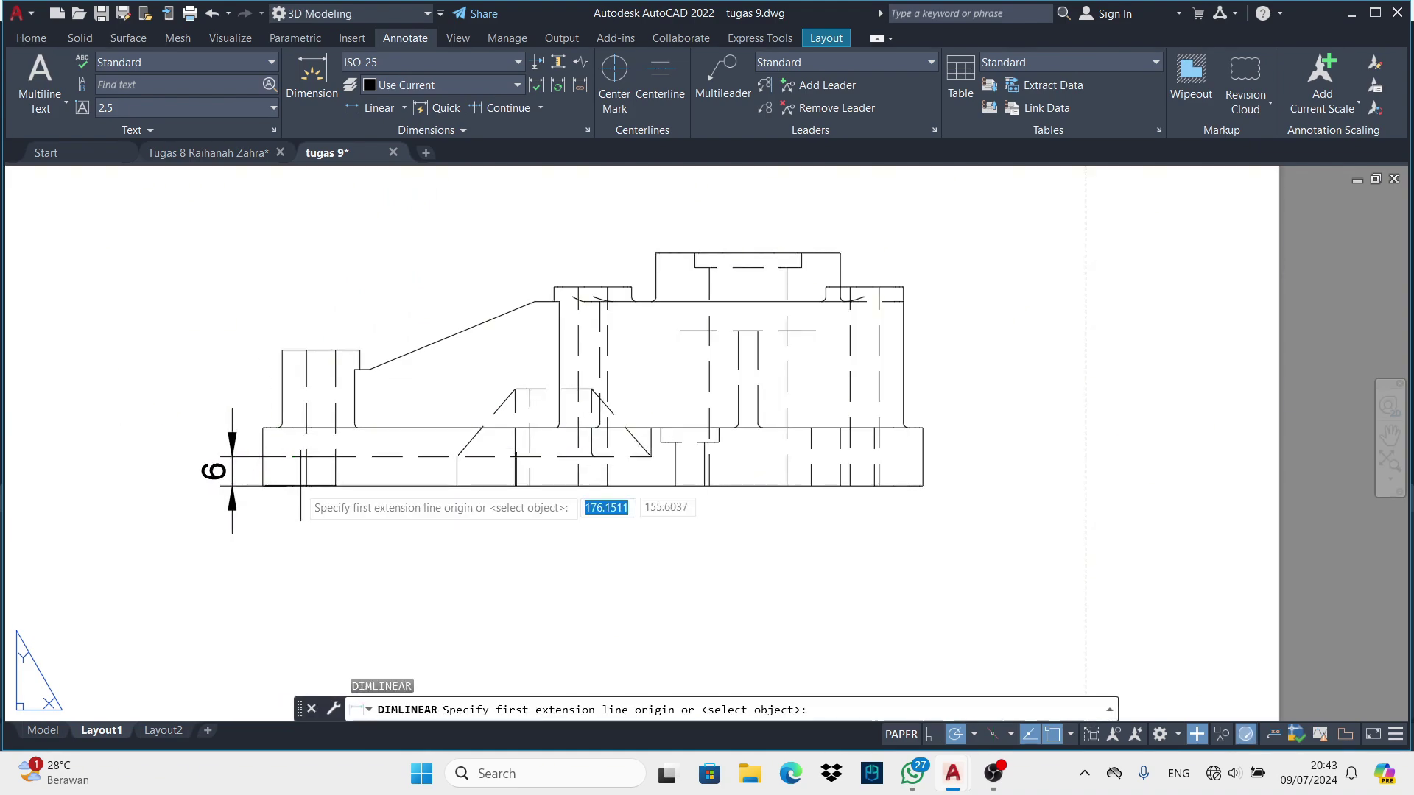
left_click(263, 427)
left_click(196, 456)
key("Return")
Add the 20, 24 and 28 height dimensions further out on the left
scroll(98, 508, "down", 1)
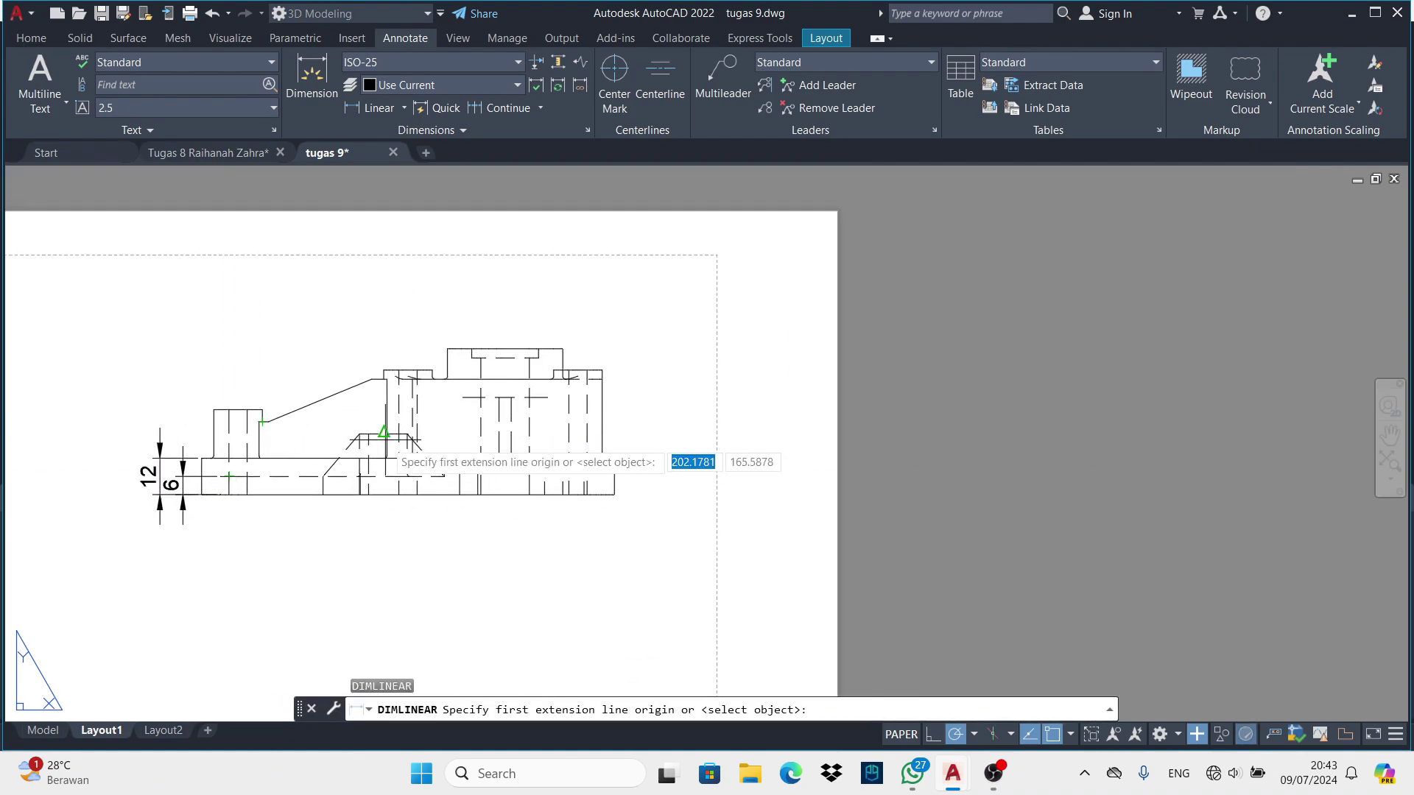
left_click(383, 434)
left_click(383, 495)
left_click(130, 464)
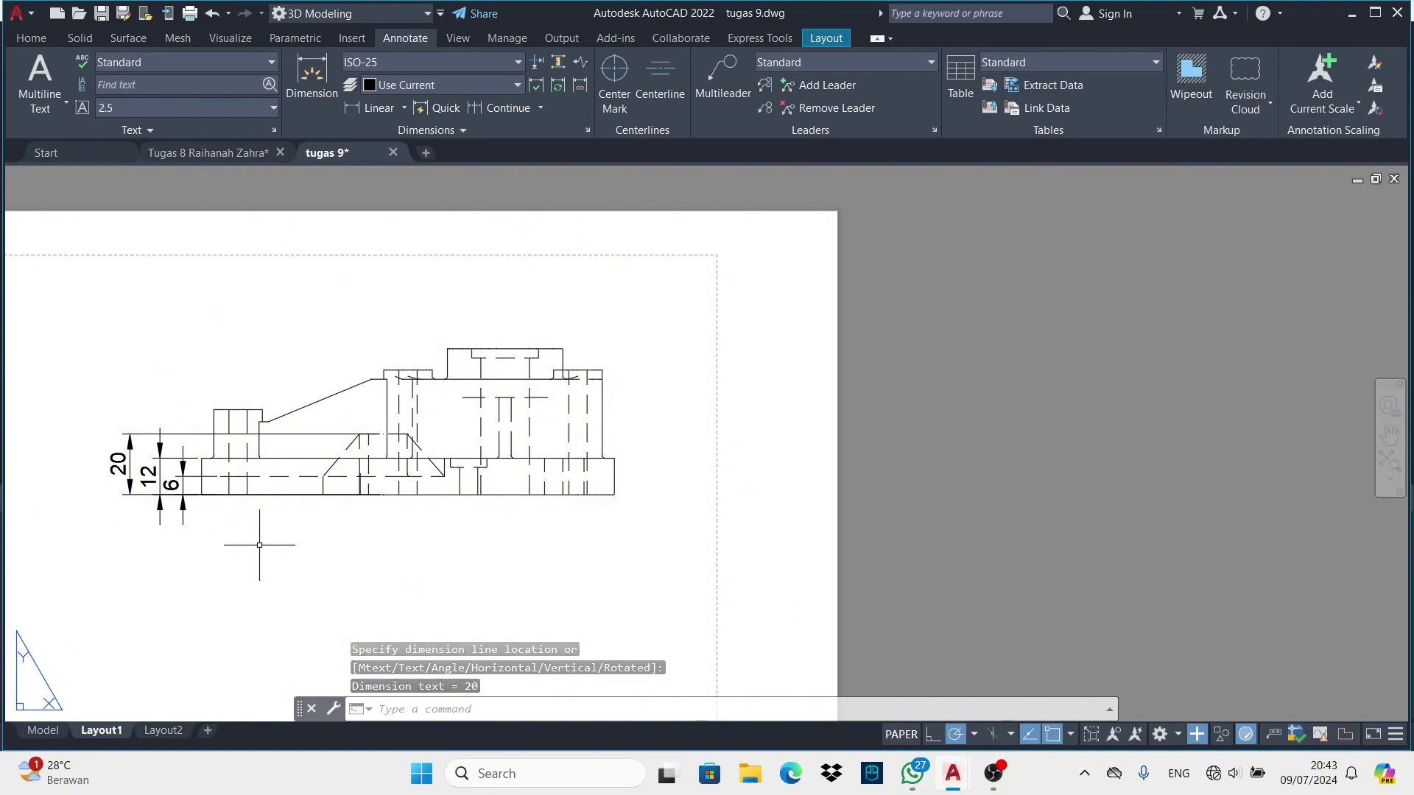
key("Return")
left_click(263, 495)
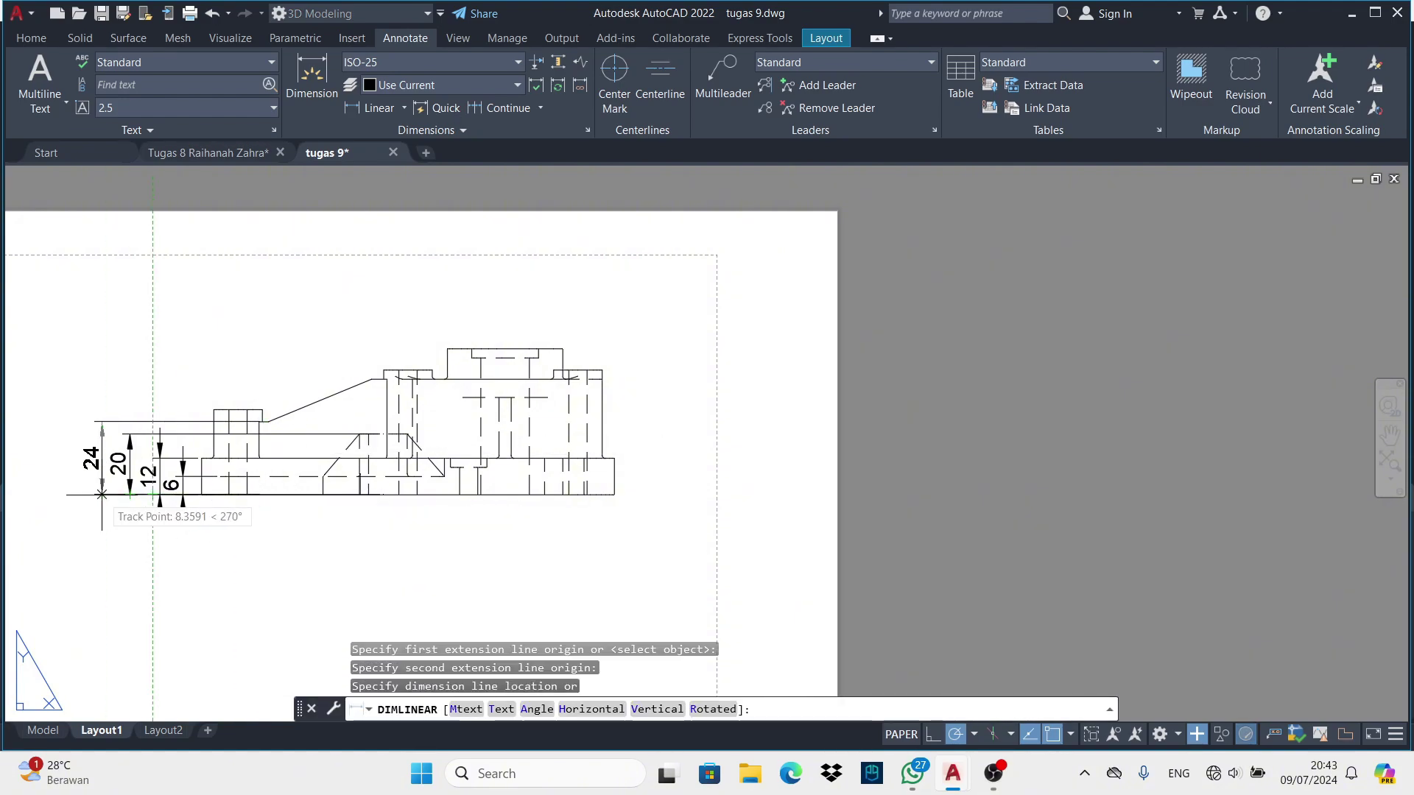
left_click(105, 461)
key("Return")
left_click(289, 494)
left_click(221, 410)
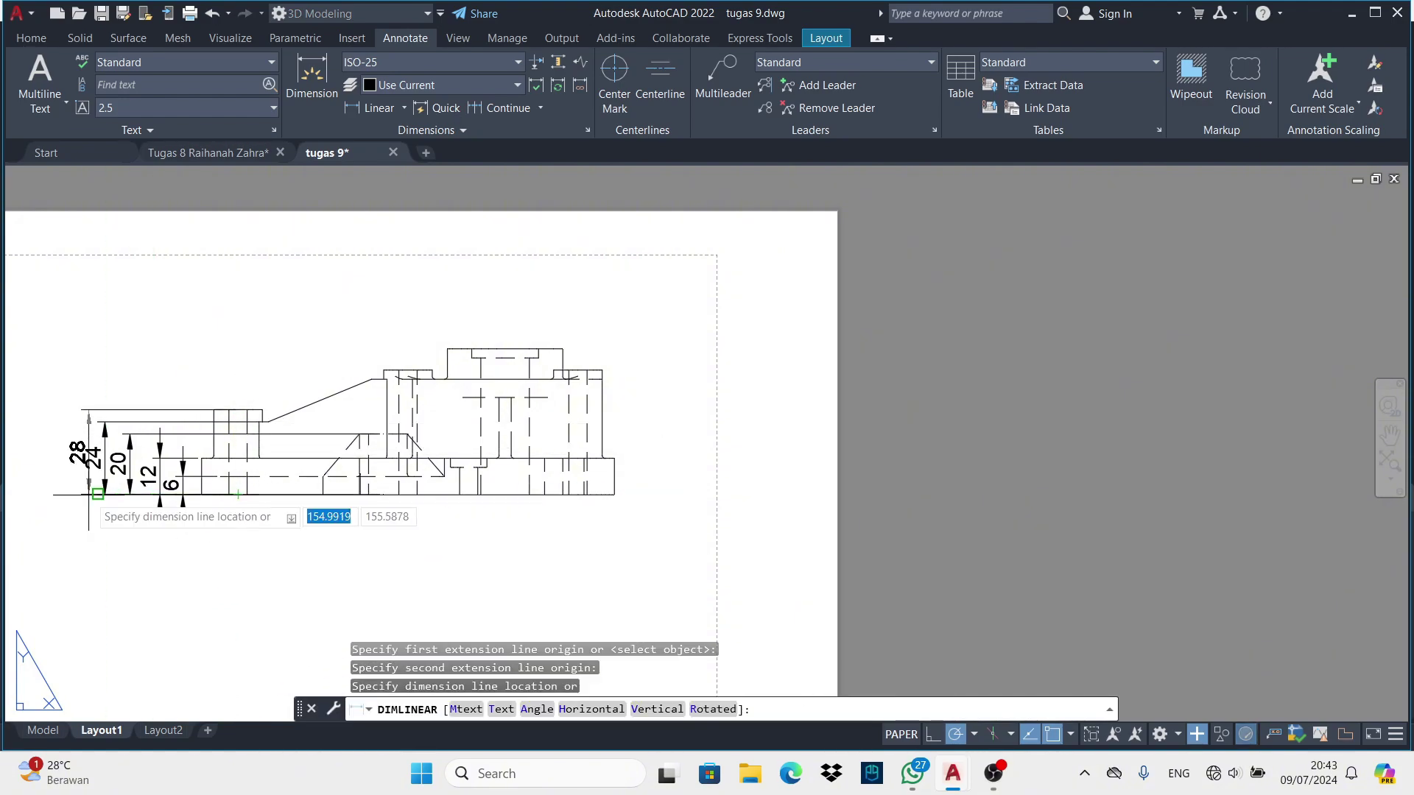
left_click(70, 456)
key("Return")
Place vertical height dimensions 38 and 32 on the right of the side view
scroll(692, 464, "up", 2)
middle_click_drag(195, 322, 165, 356)
left_click(167, 361)
left_click(169, 546)
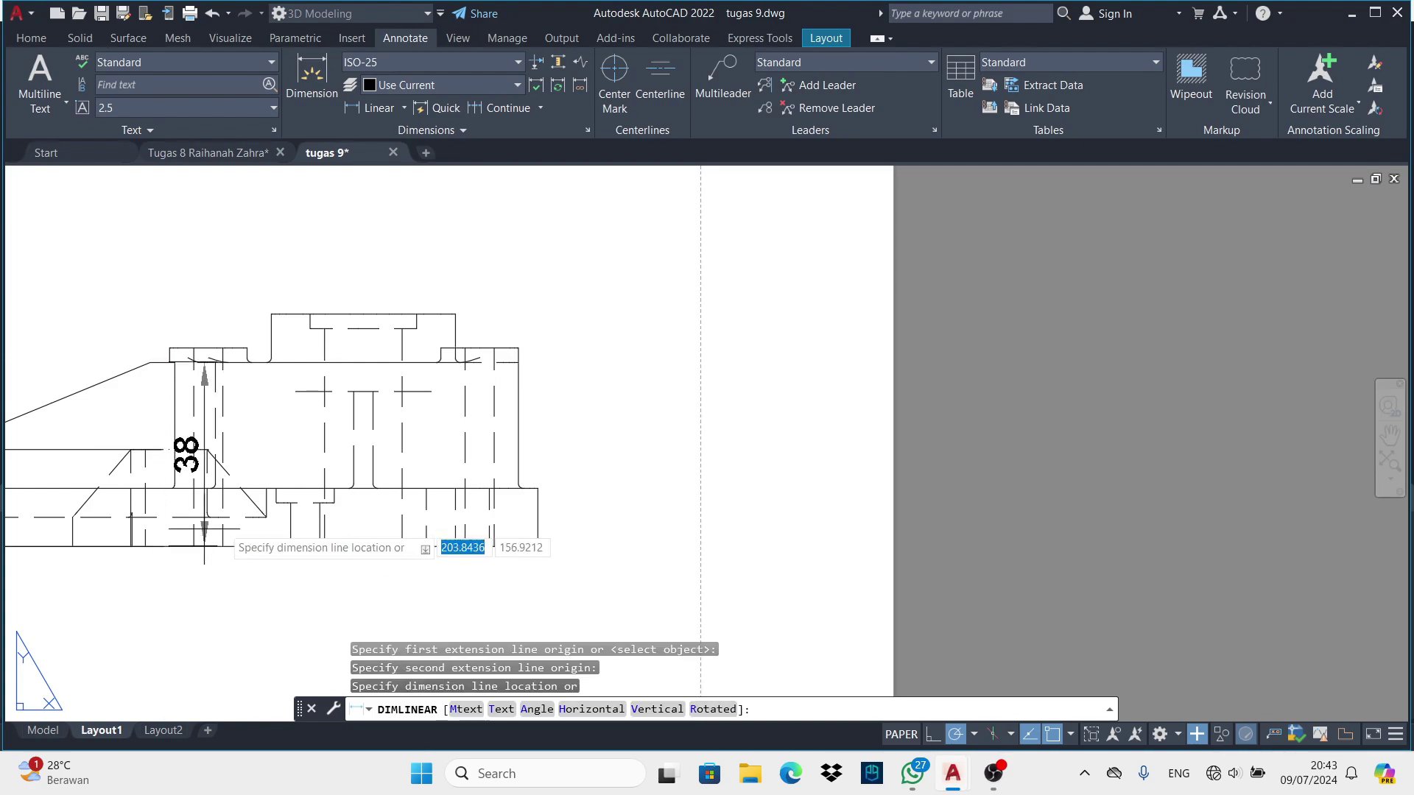
left_click(596, 441)
key("Return")
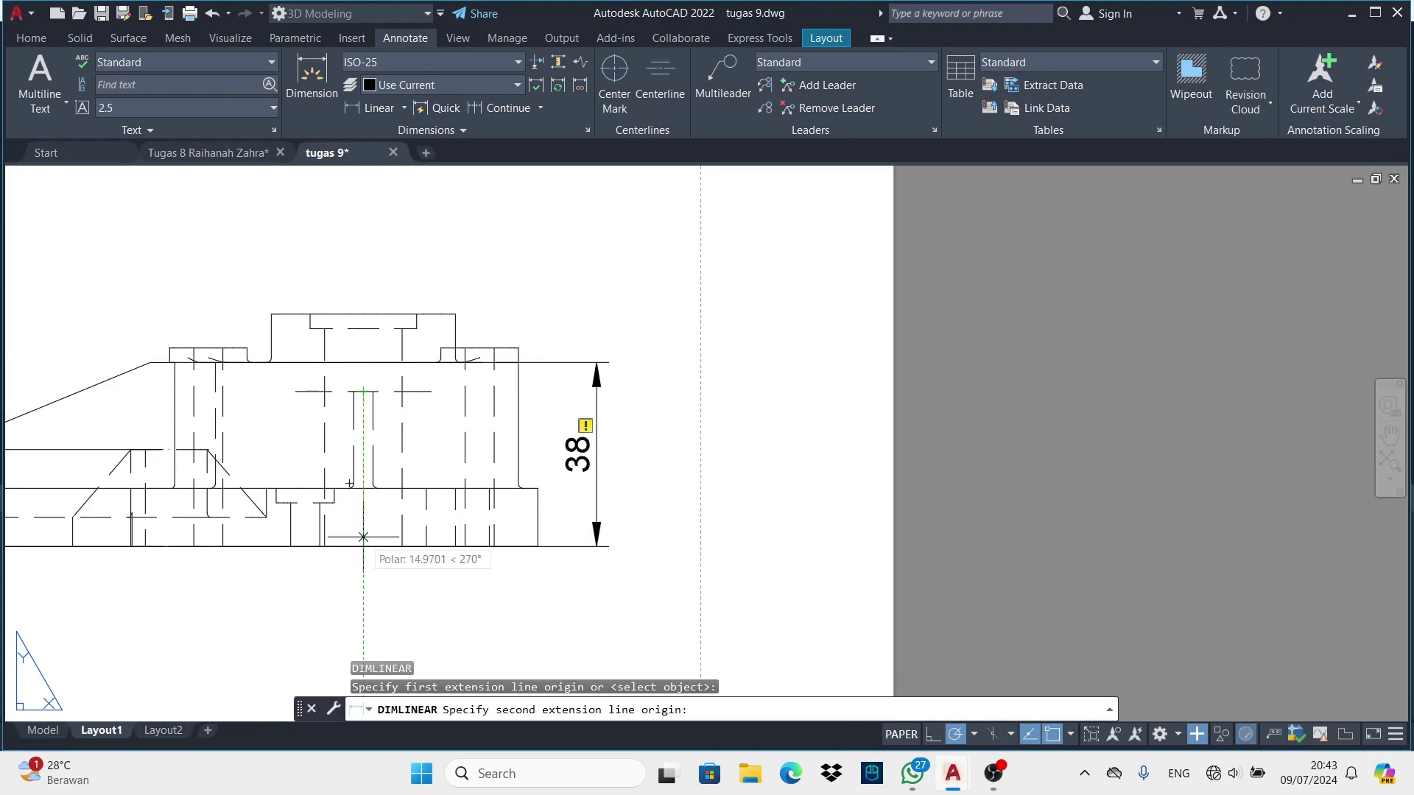
left_click(363, 536)
left_click(559, 479)
key("Return")
Add the 41 and outermost 48 height dimensions on the right
left_click(518, 348)
left_click(479, 546)
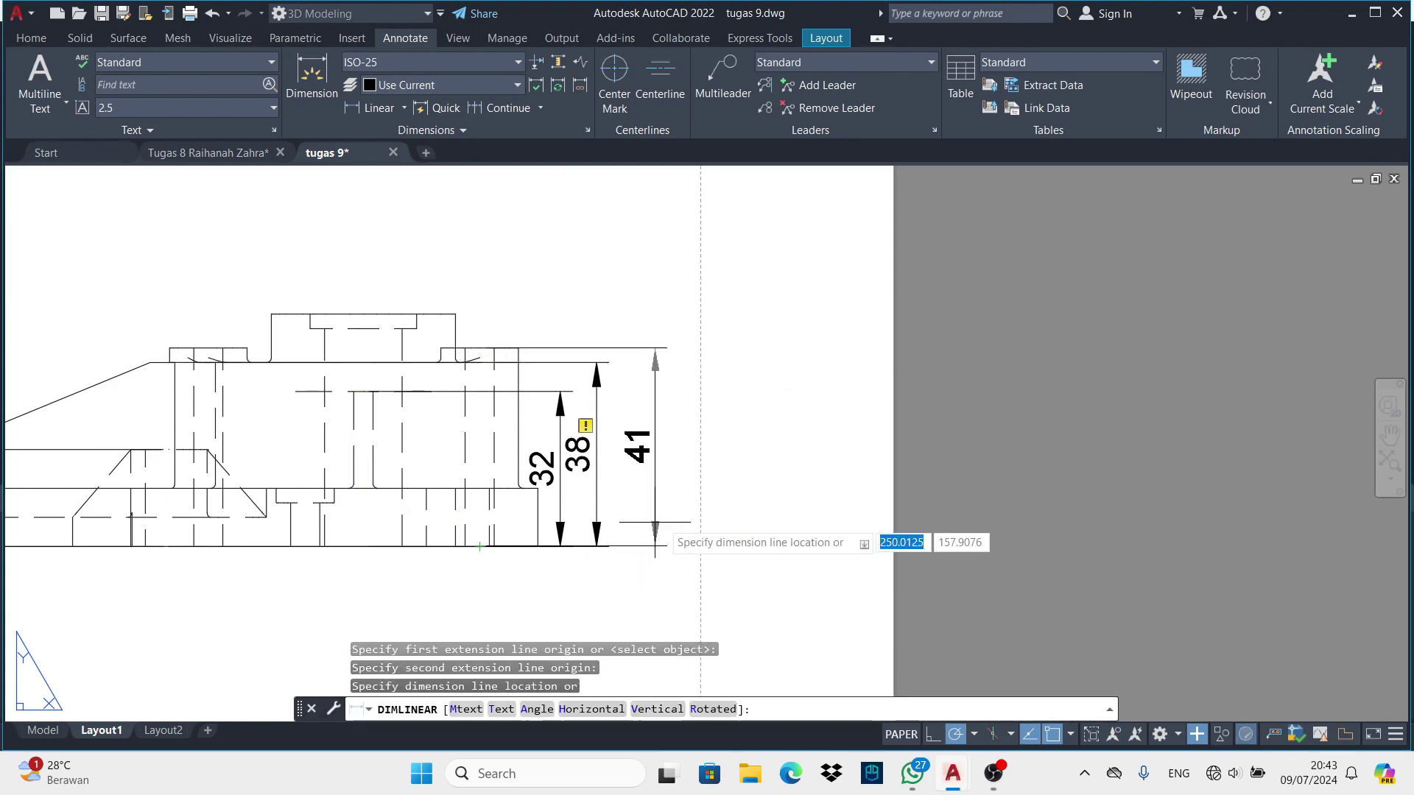
left_click(631, 524)
key("Return")
left_click(363, 547)
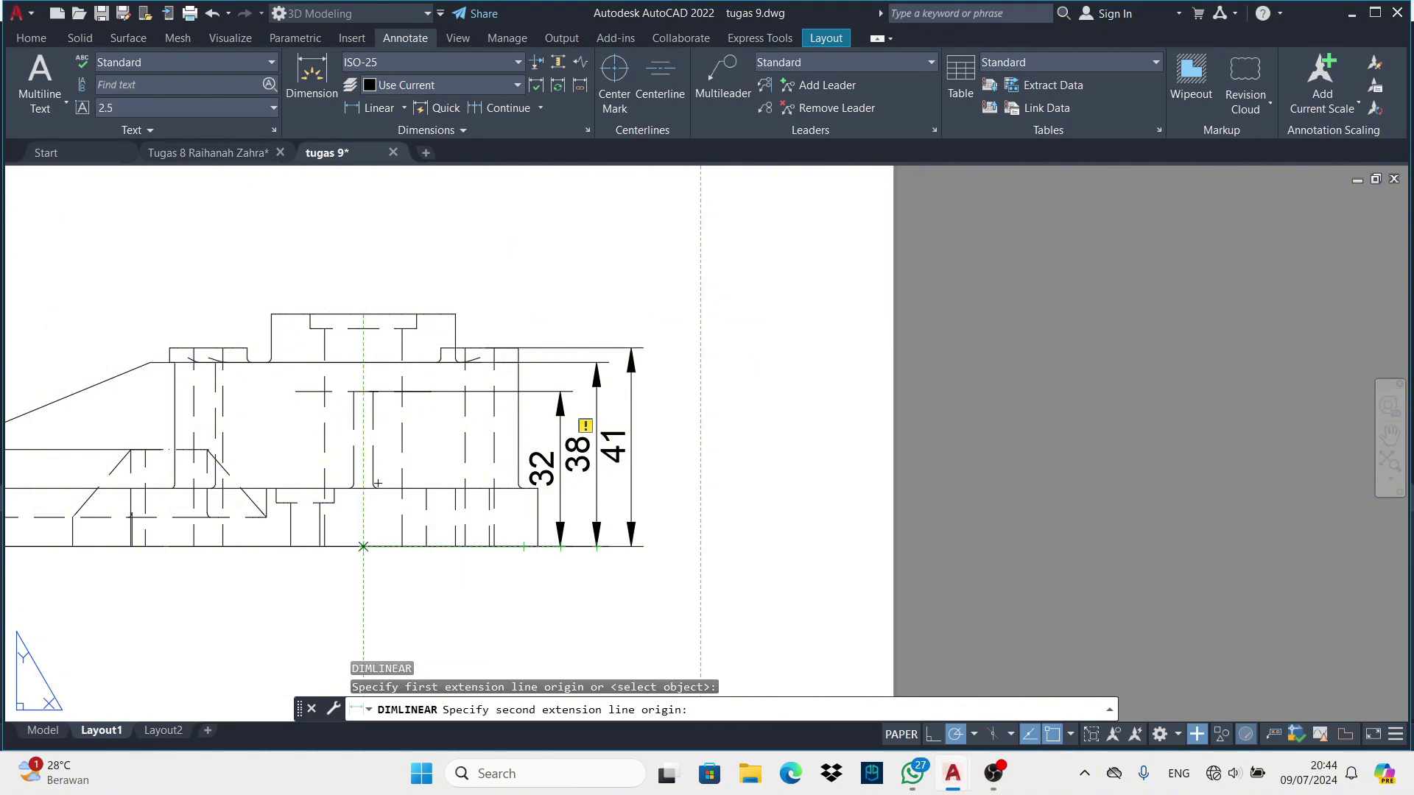
left_click(455, 314)
left_click(667, 442)
scroll(442, 441, "down", 8)
left_click(379, 107)
left_click(382, 330)
Dimension the ø38 circle's diameter and zoom out to the whole layout sheet
scroll(427, 444, "up", 3)
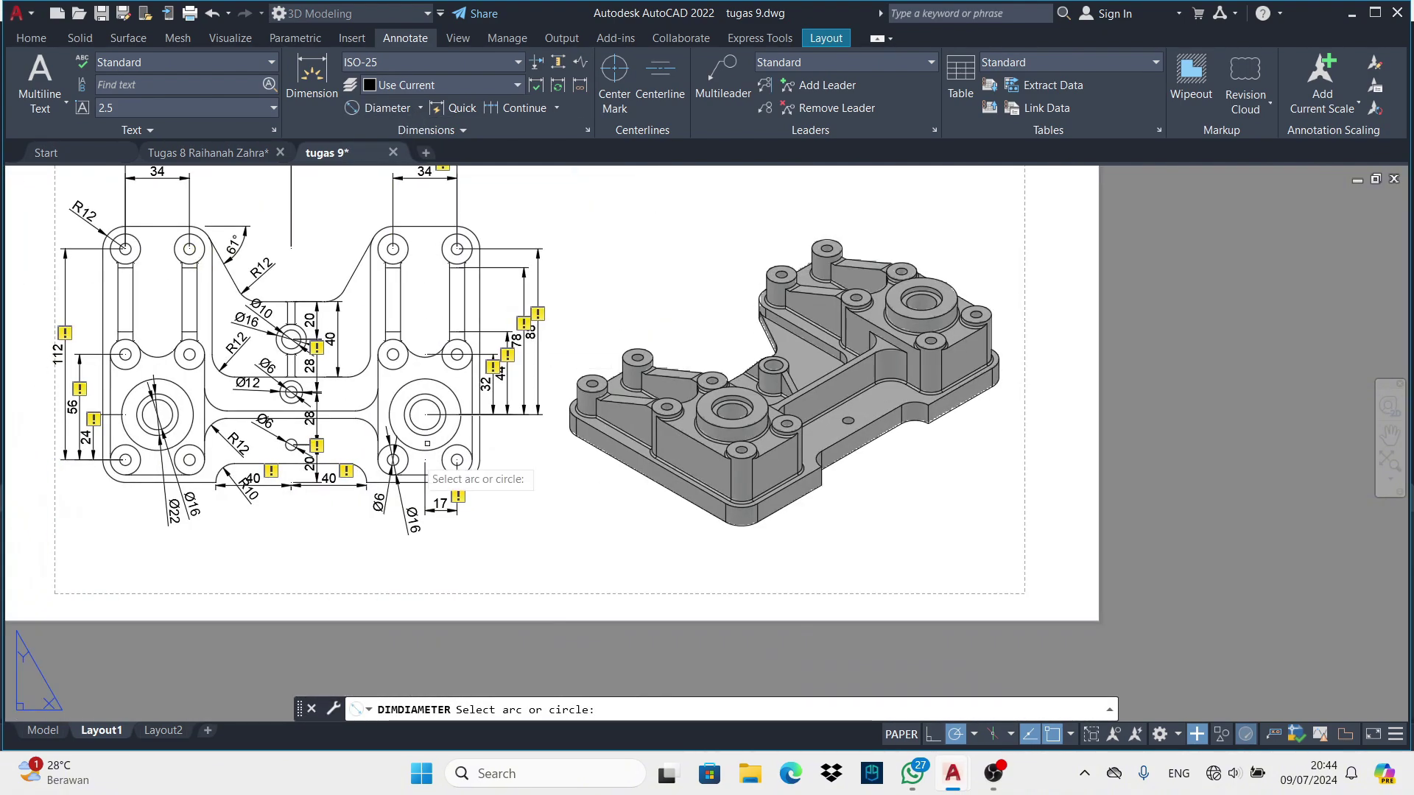
left_click(427, 444)
scroll(467, 369, "down", 3)
middle_click_drag(467, 369, 309, 444)
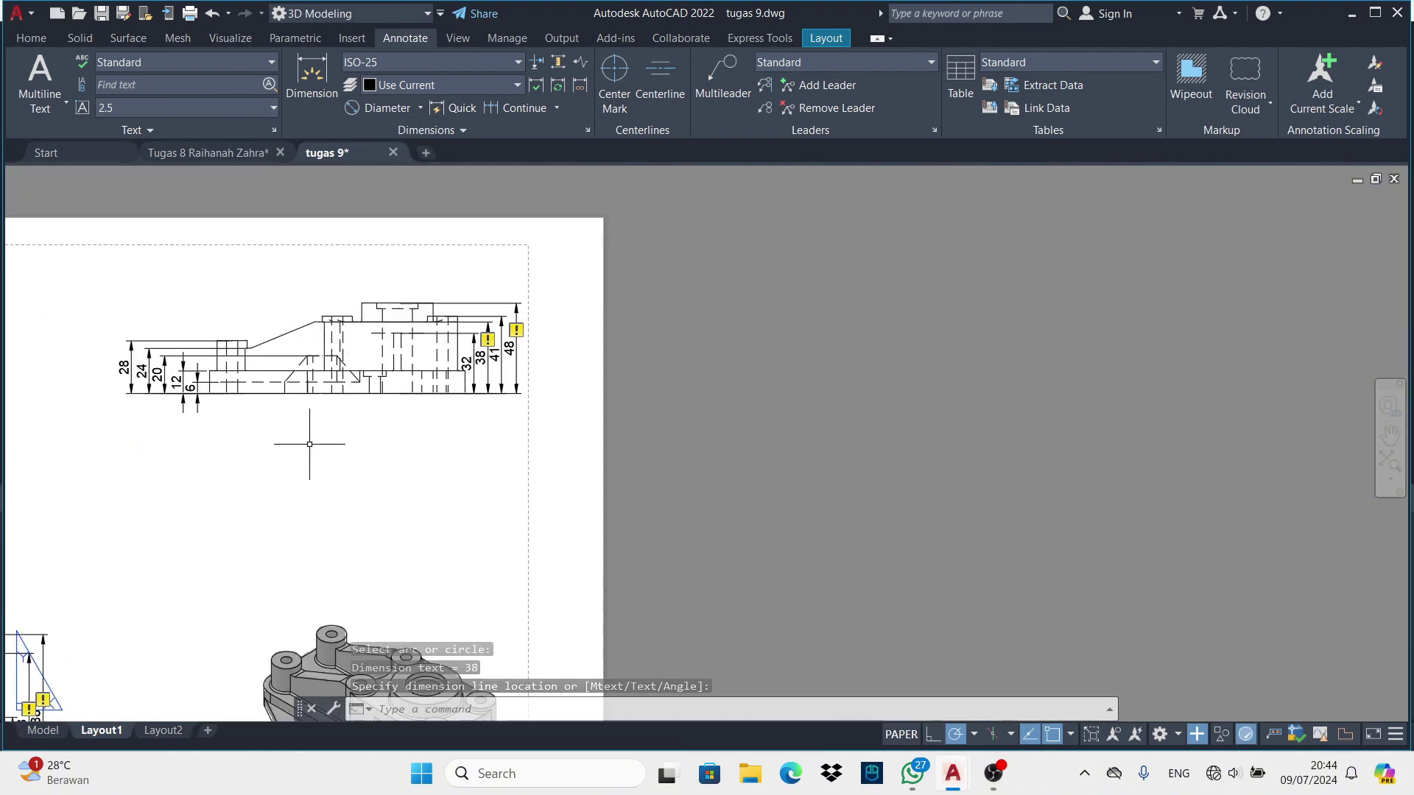
scroll(307, 447, "down", 3)
middle_click_drag(466, 495, 442, 331)
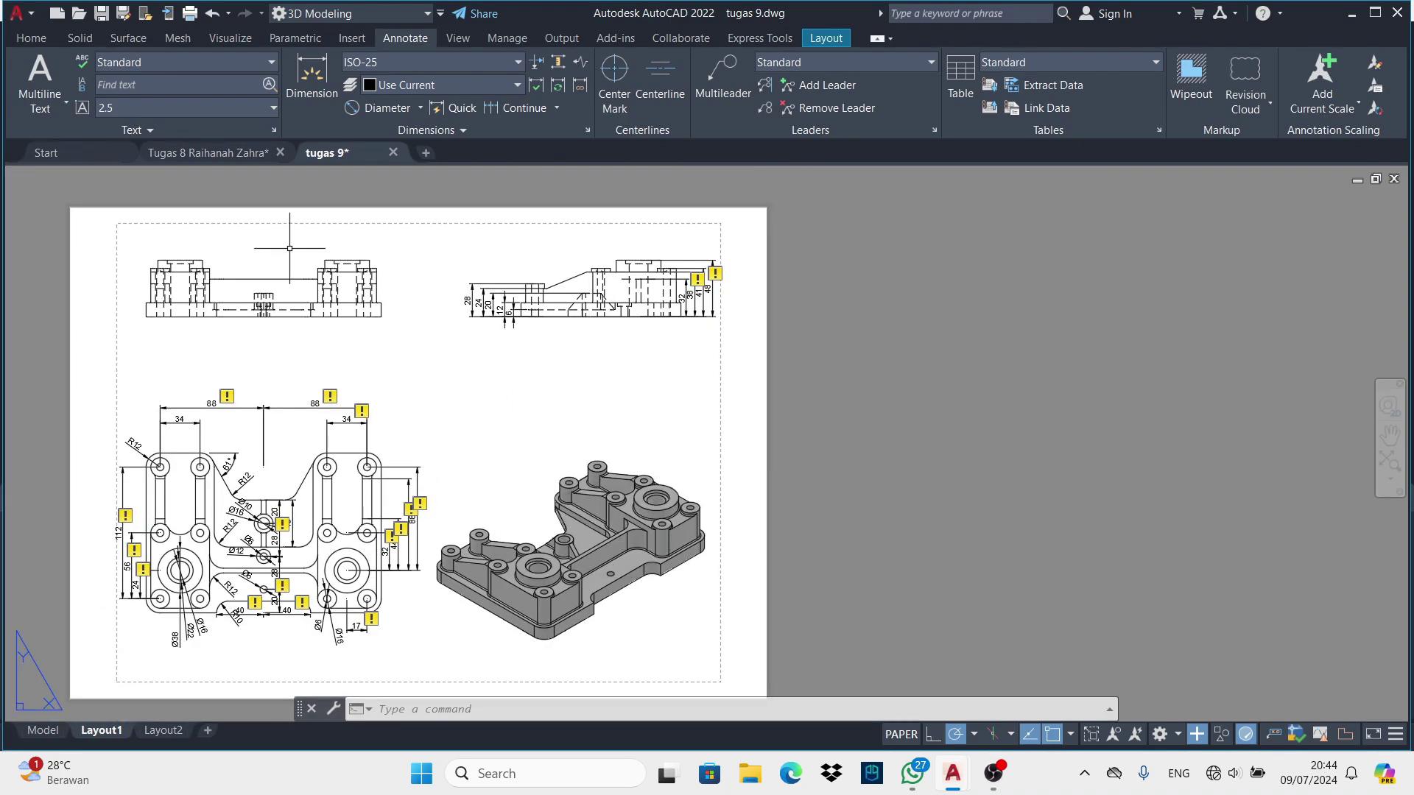
Switch to Drawing2's model space and start a circle beside the reference sheet
left_click(47, 730)
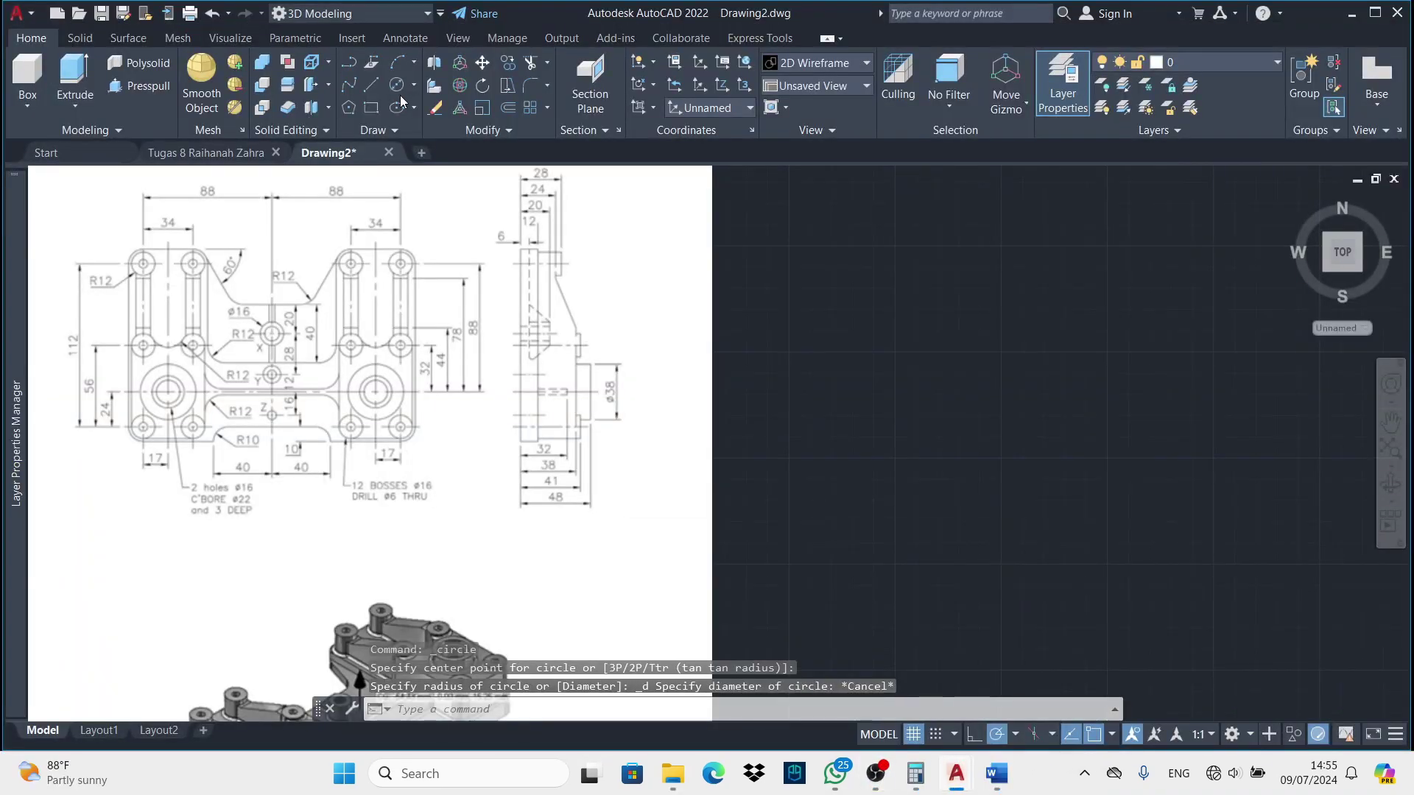
left_click(398, 86)
left_click(902, 379)
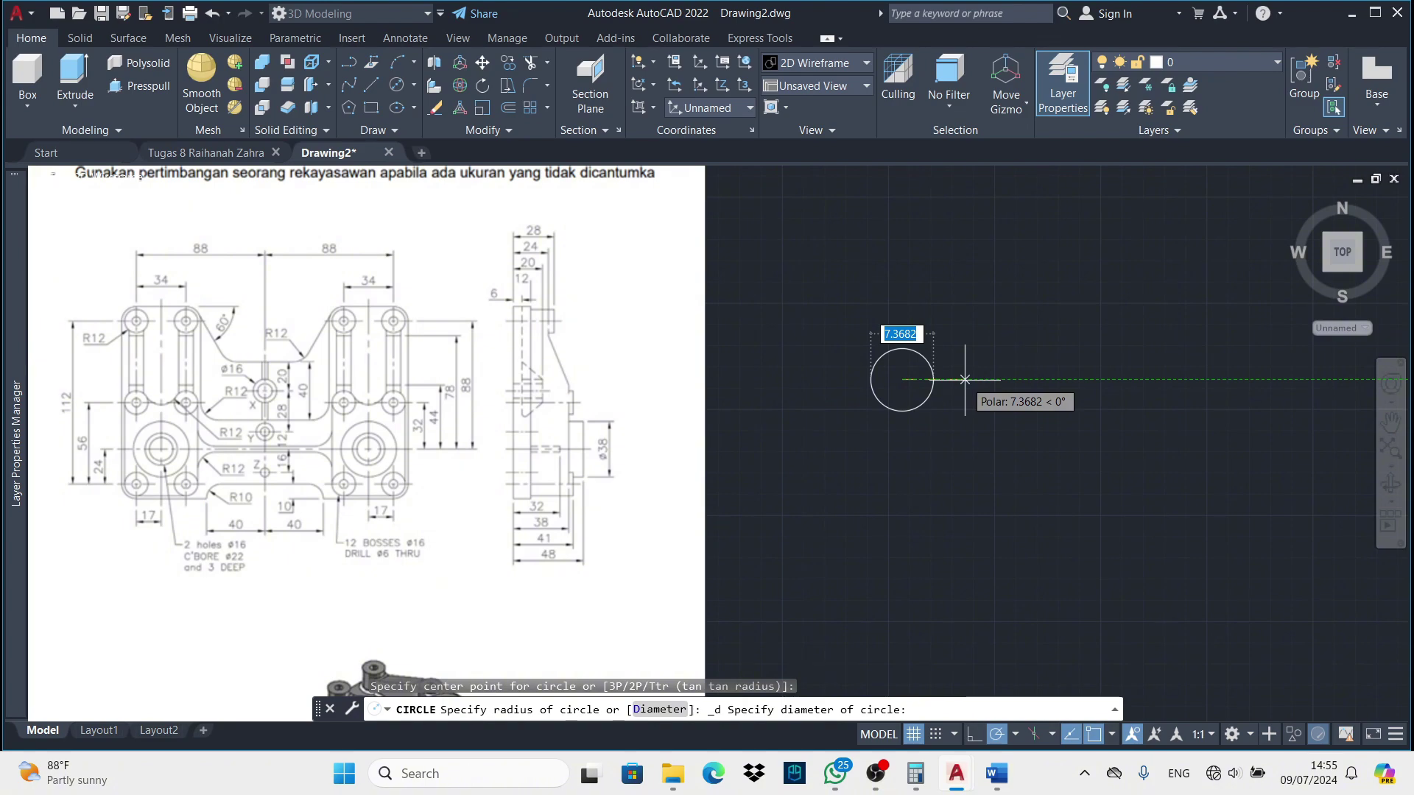
Finish the ø12 circle, then draw a concentric ø16 boss with a ø6 hole
type("12")
key("Return")
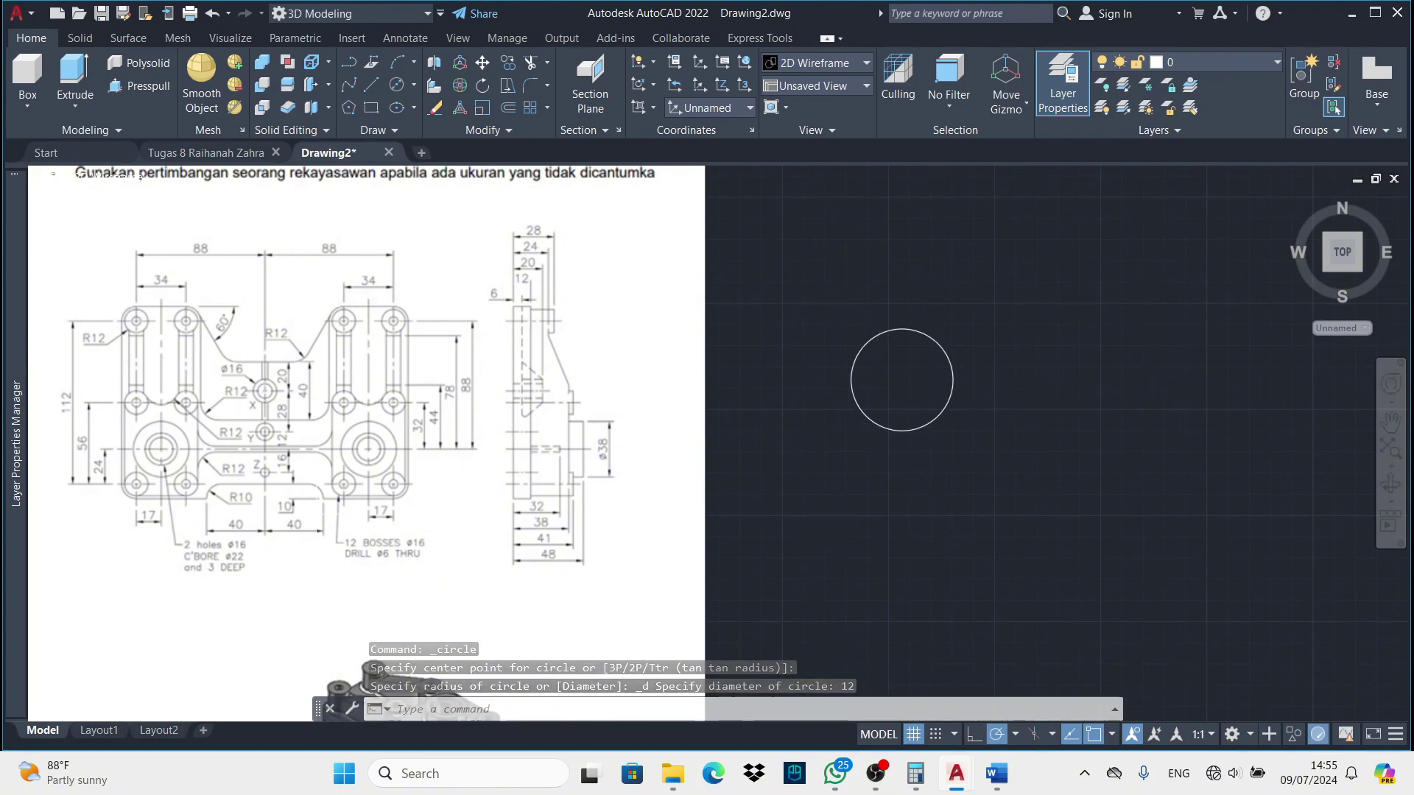
left_click(393, 87)
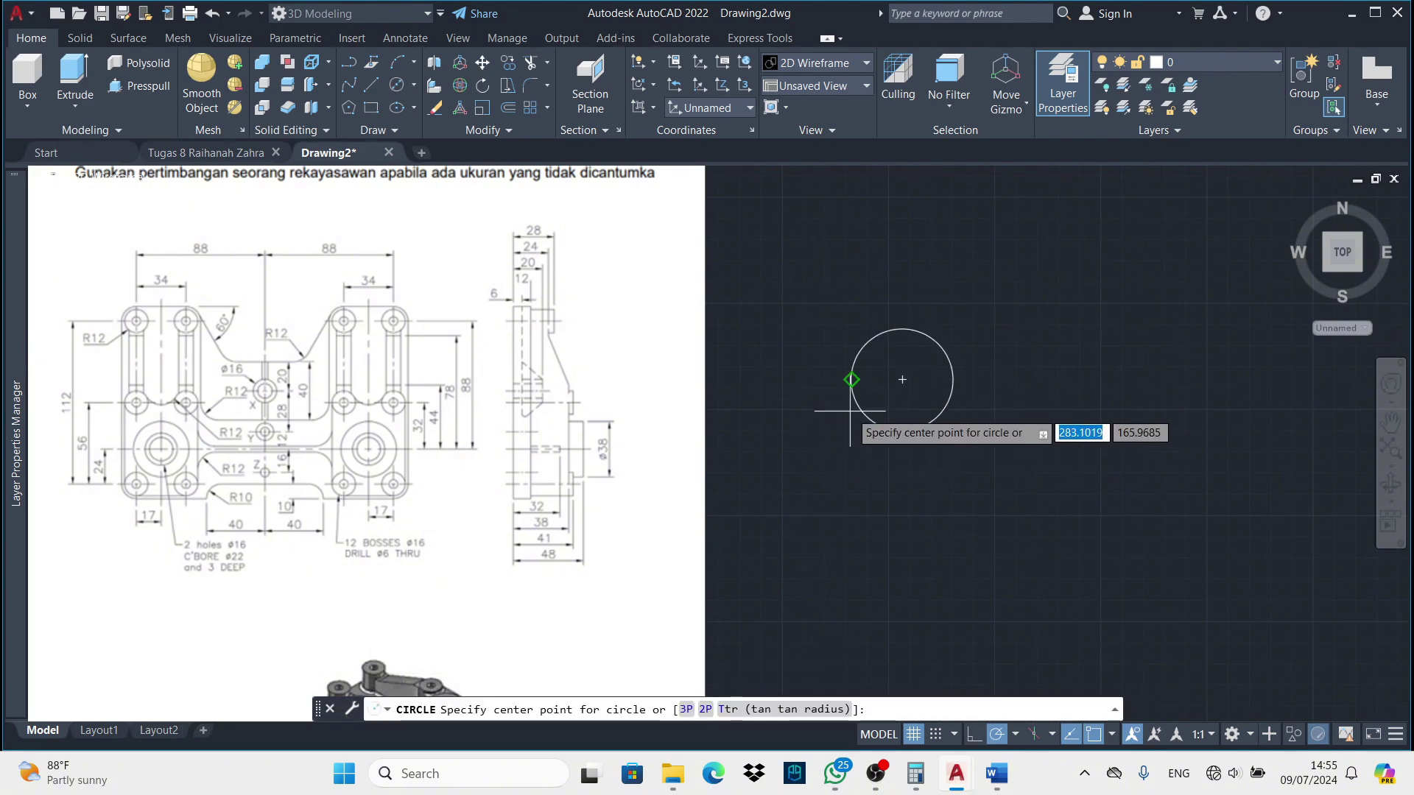
left_click(902, 379)
type("16")
key("Return")
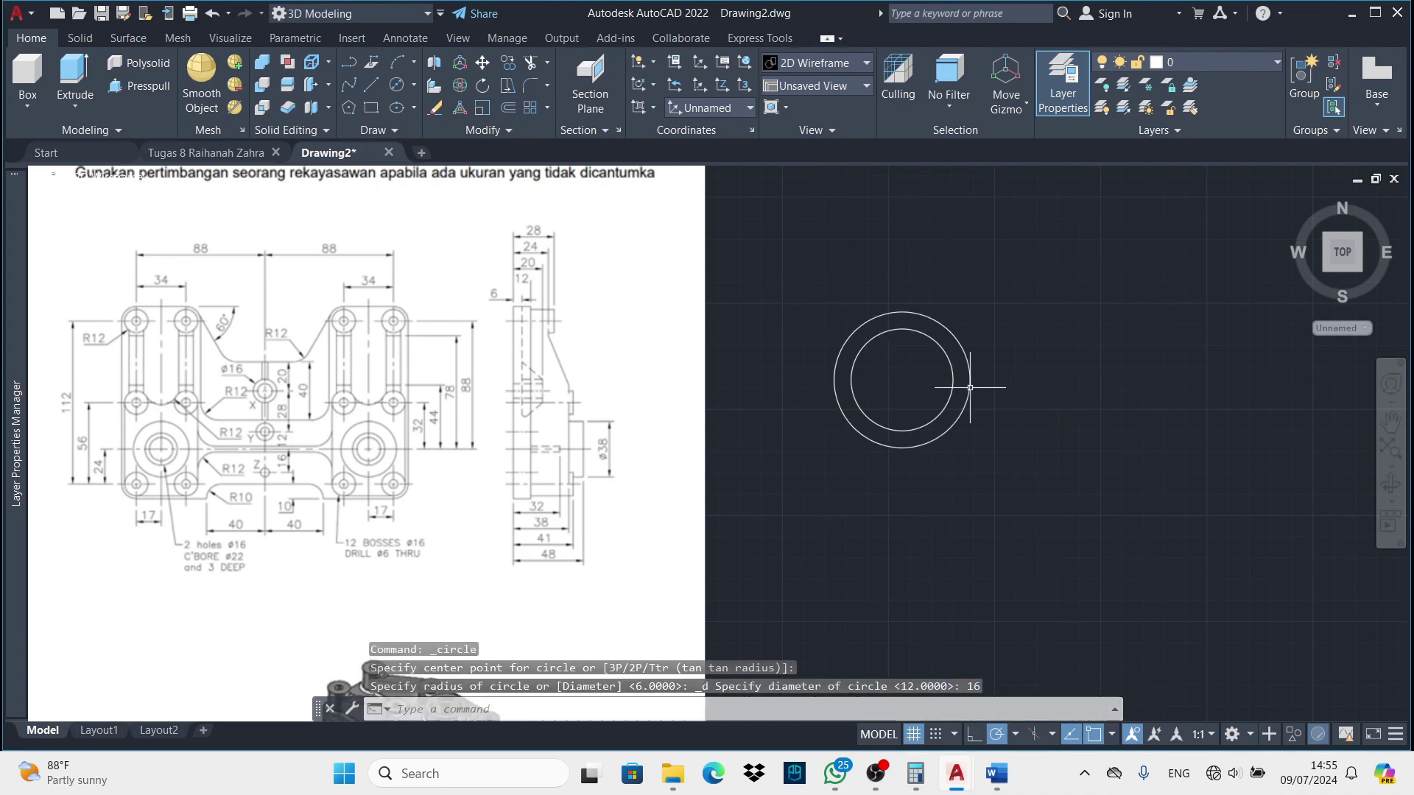
key("Return")
left_click(899, 379)
type("6")
key("Return")
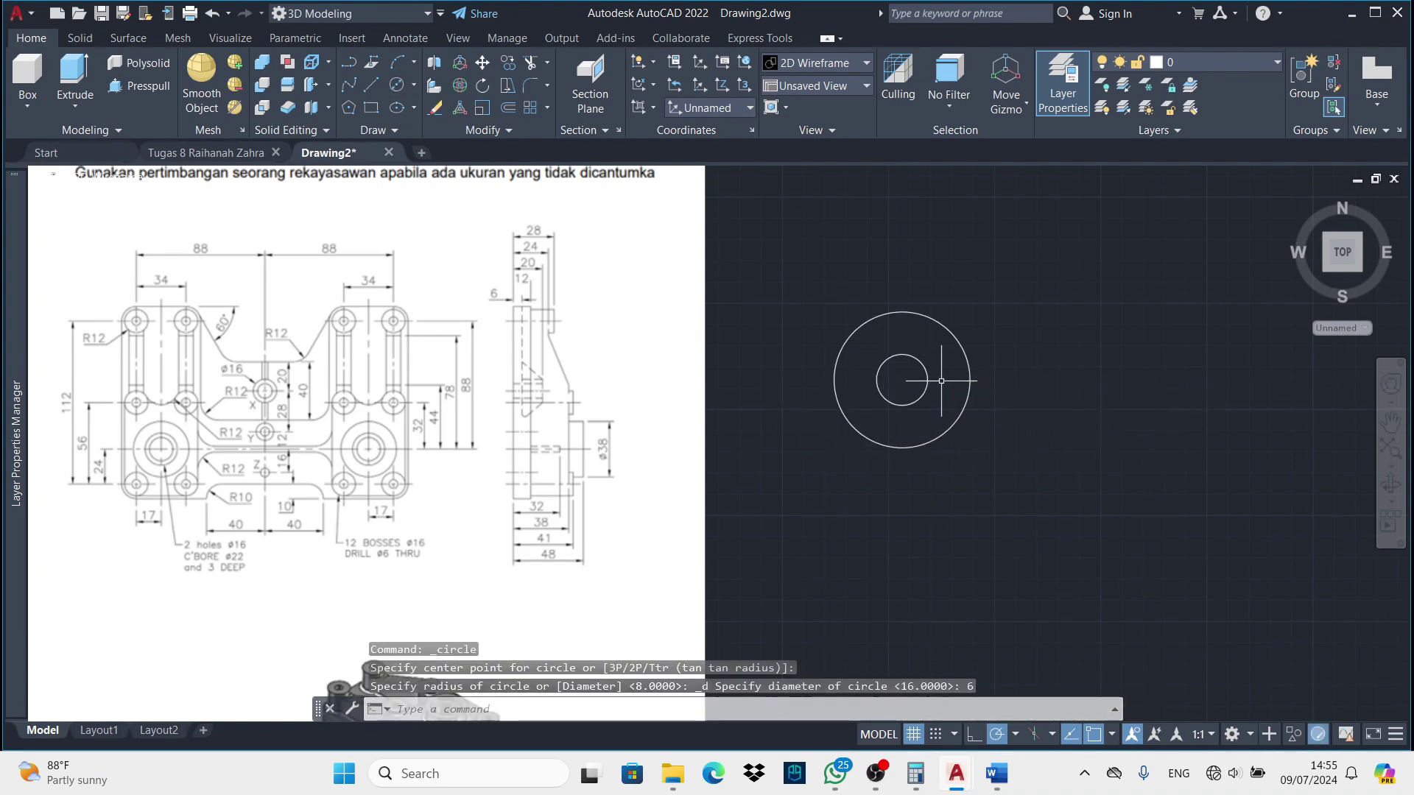
Copy the ø16/ø6 circle pair 34 to the right and 112 down
scroll(745, 409, "down", 2)
left_click_drag(921, 442, 732, 356)
type("co")
key("Return")
scroll(766, 390, "up", 2)
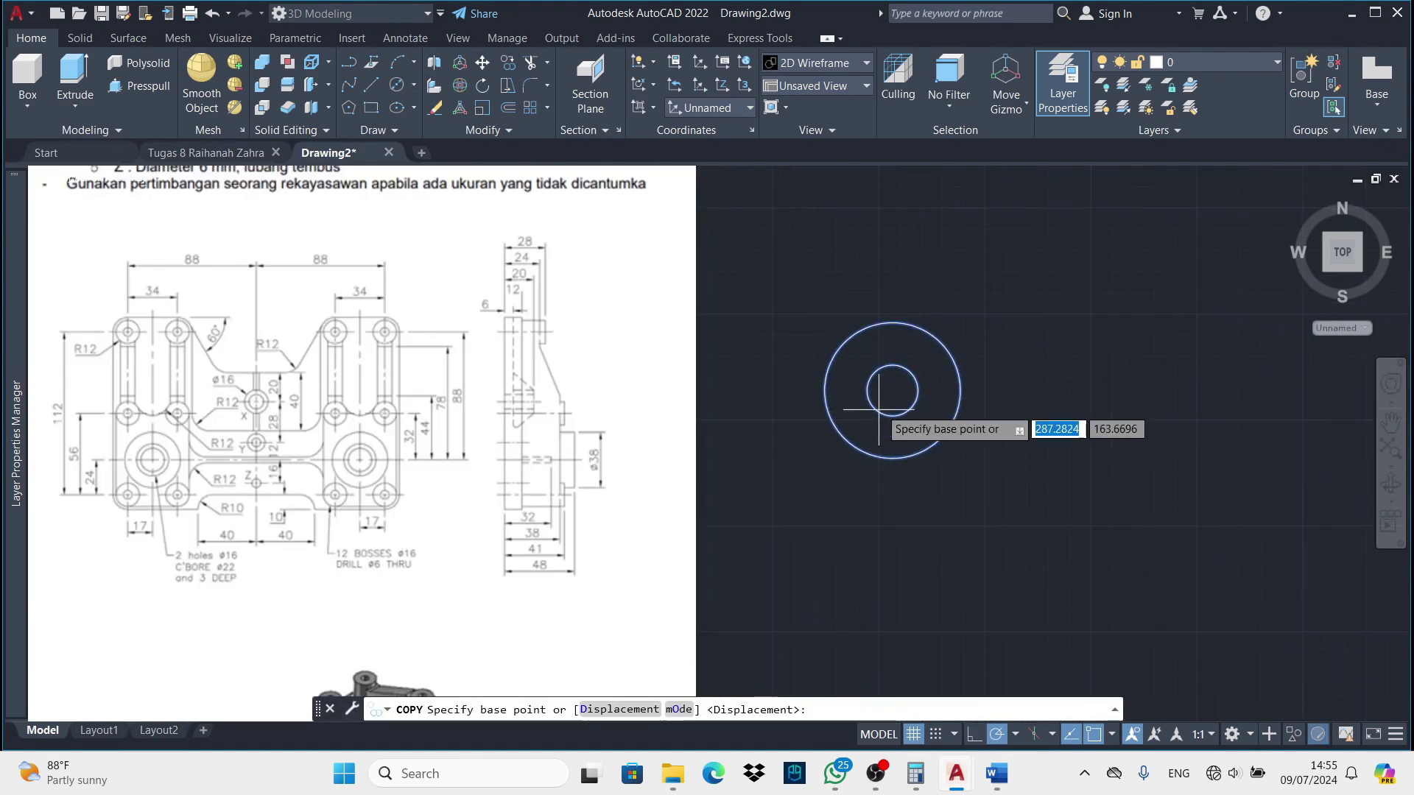
left_click(892, 391)
type("34")
key("Return")
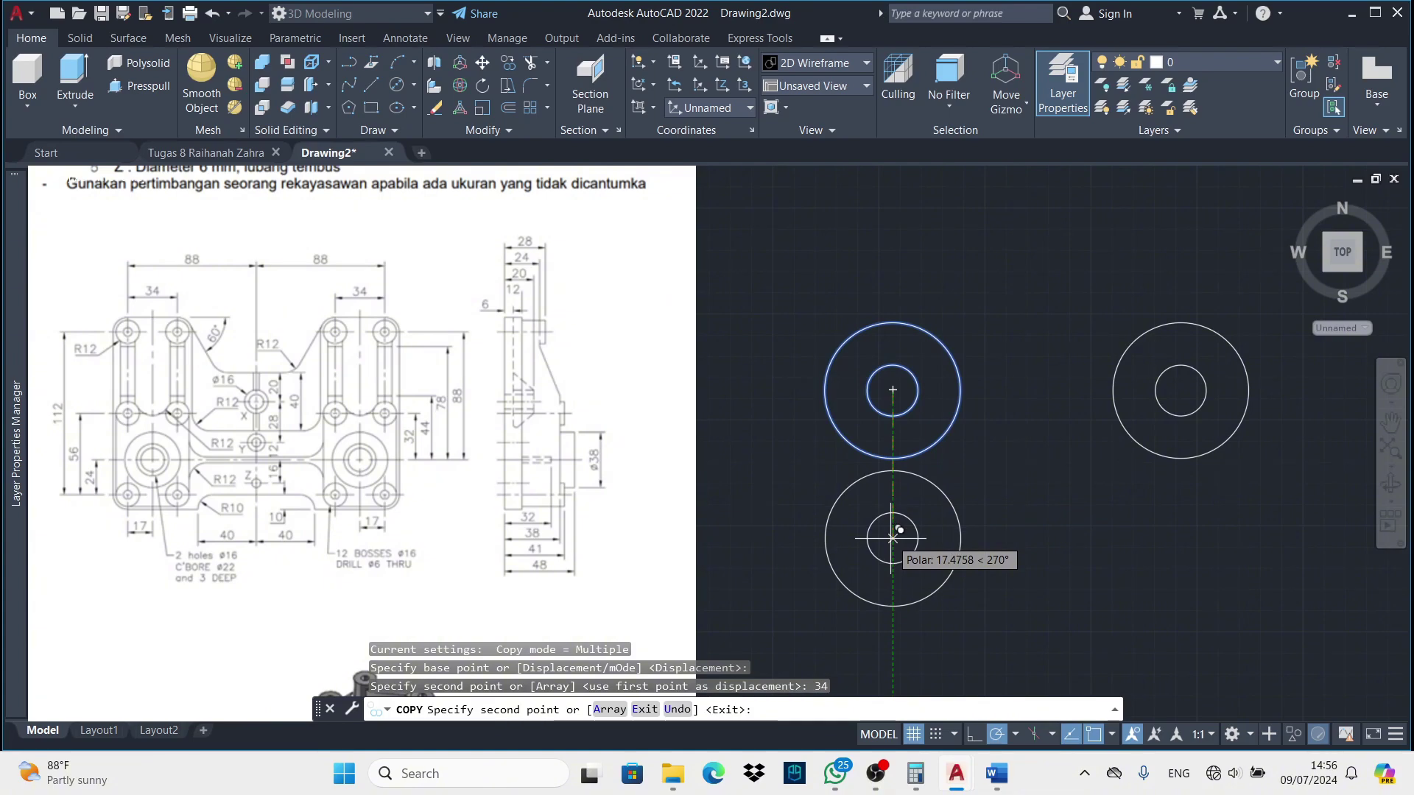
type("112")
scroll(893, 538, "down", 3)
key("Return")
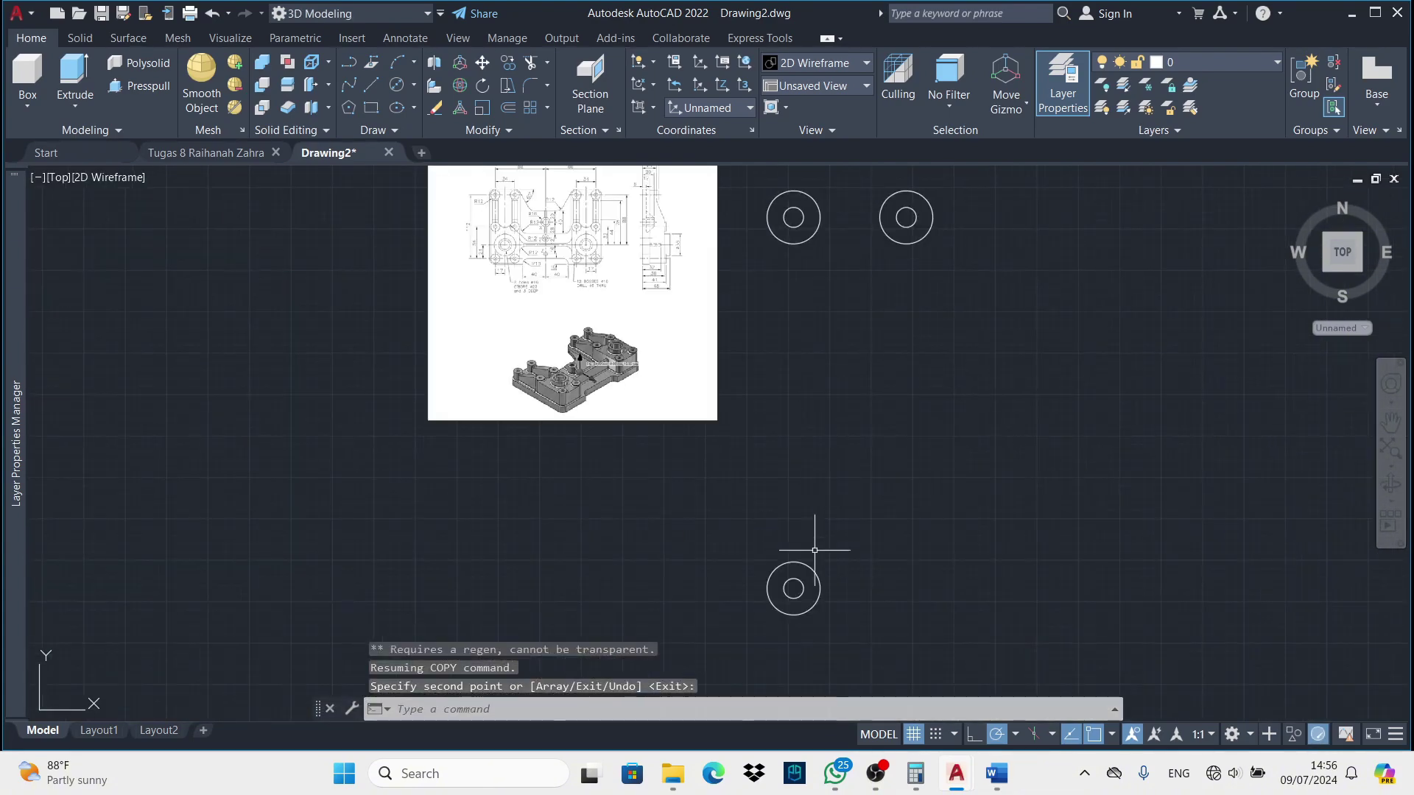
key("Return")
Copy the circle pair again to another hole position
key("Return")
Copy the lower circle pair to a position beside itself
left_click(795, 589)
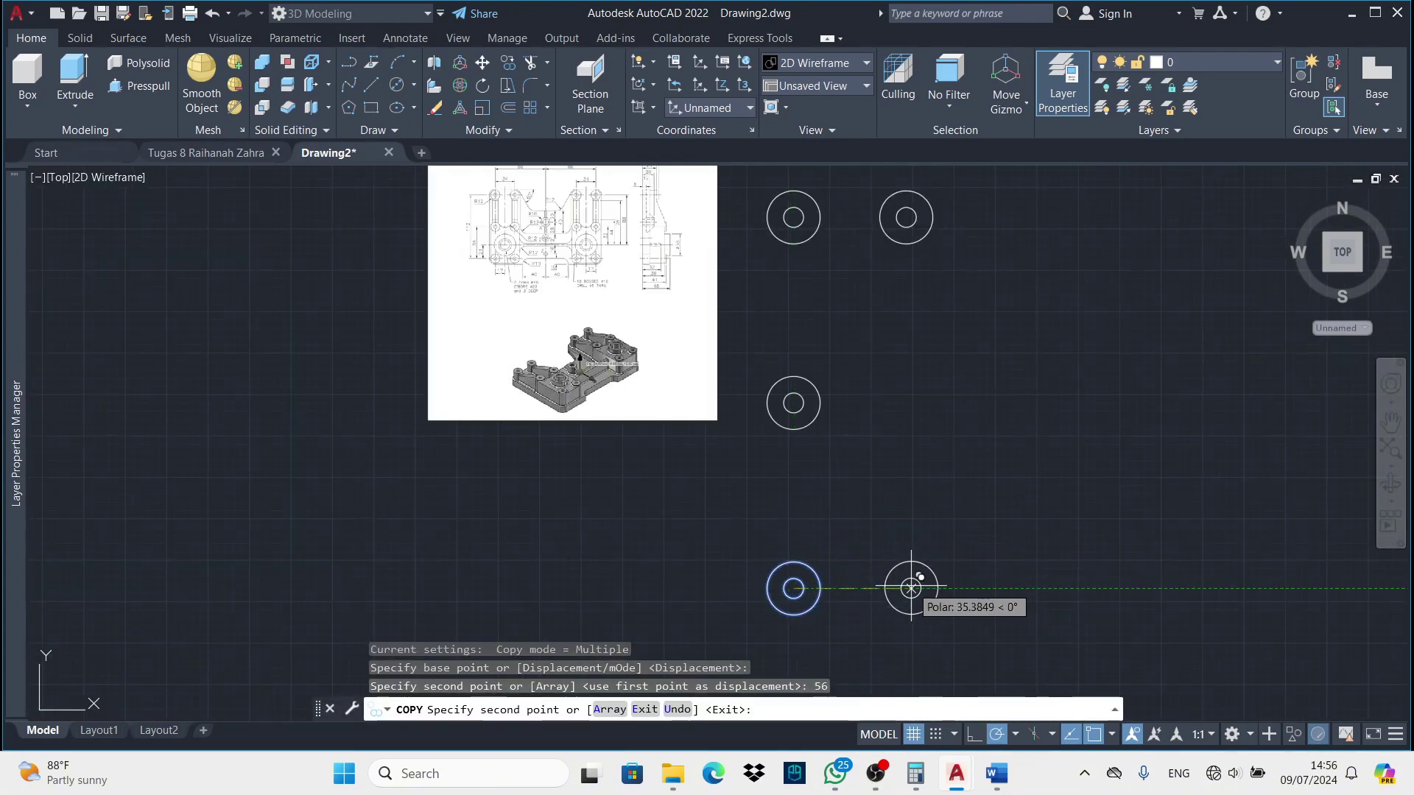
left_click(906, 585)
key("Escape")
left_click(793, 401)
scroll(793, 401, "up", 2)
key("Return")
left_click(828, 401)
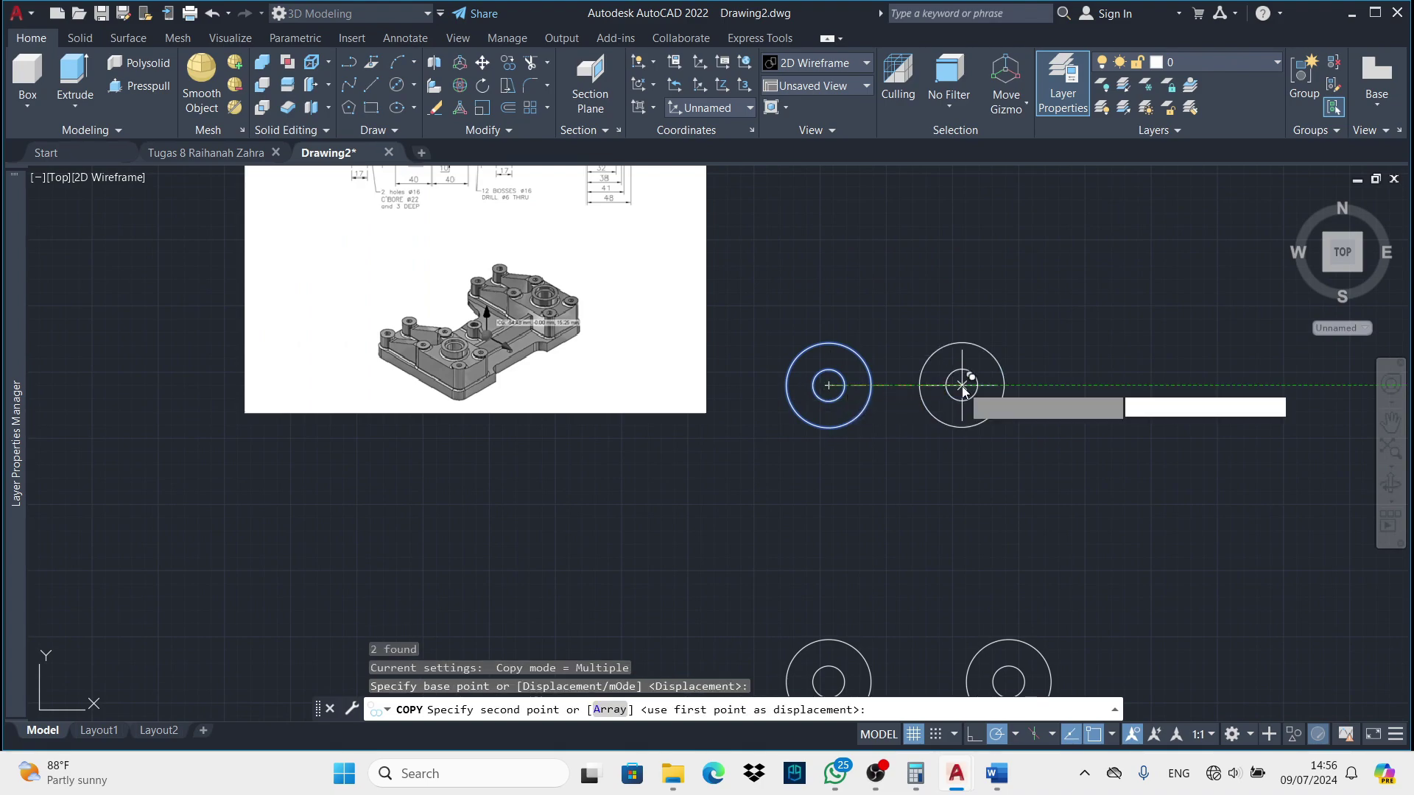
left_click(1008, 385)
key("Escape")
scroll(1009, 385, "down", 3)
key("c")
key("Return")
scroll(876, 471, "up", 5)
scroll(881, 471, "down", 3)
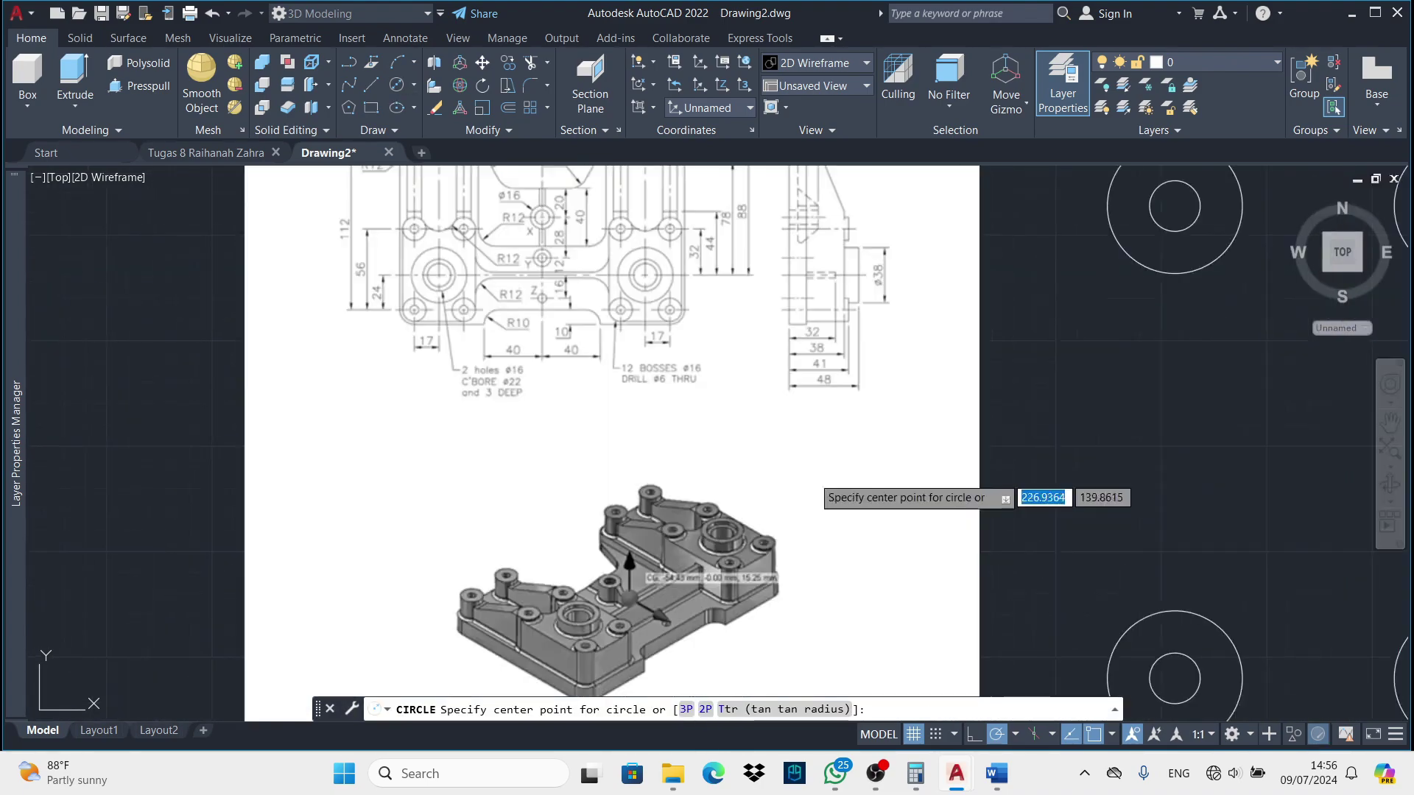
Finish the guide line, starting 24 away and running 17 long
scroll(824, 479, "down", 4)
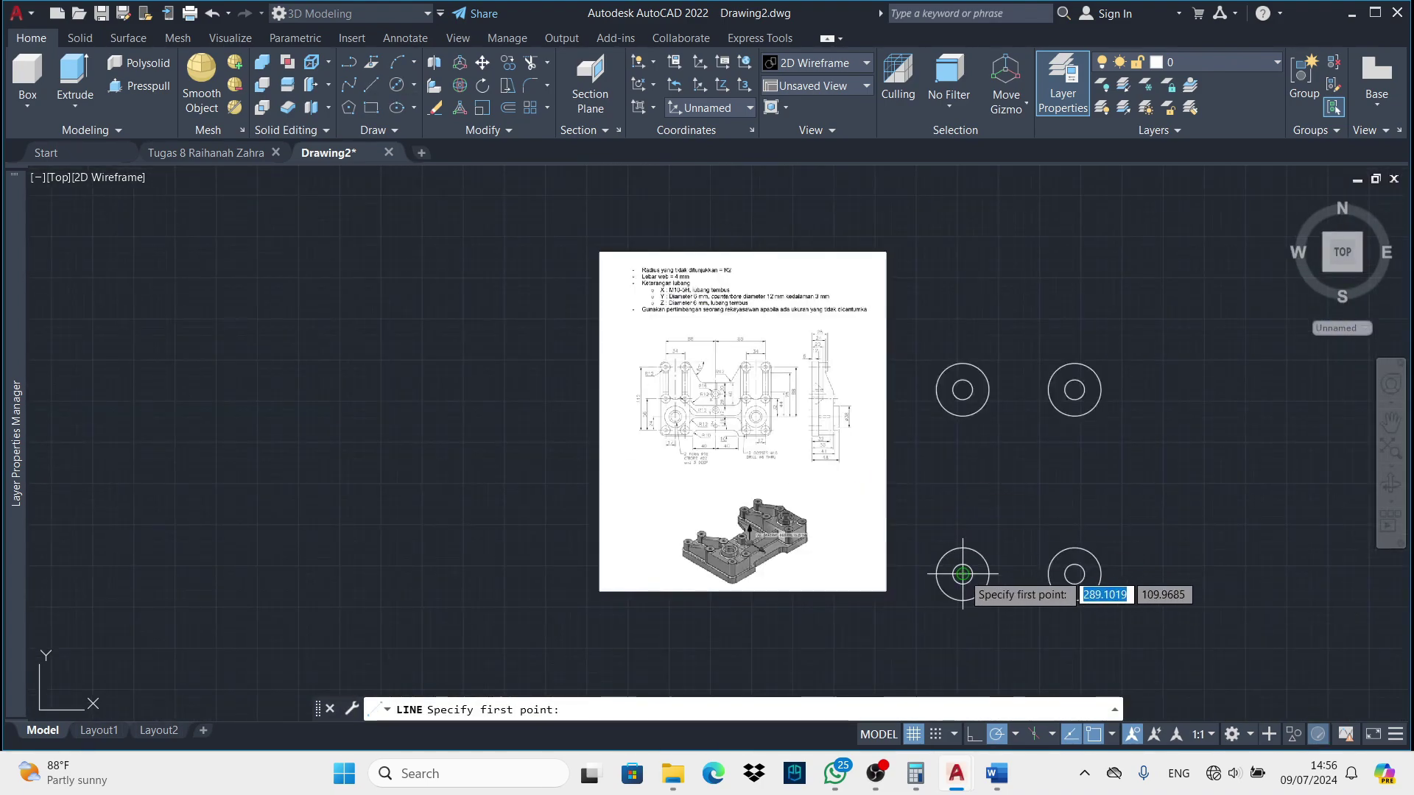
type("24")
key("Return")
scroll(692, 460, "up", 4)
scroll(1215, 508, "down", 4)
type("17")
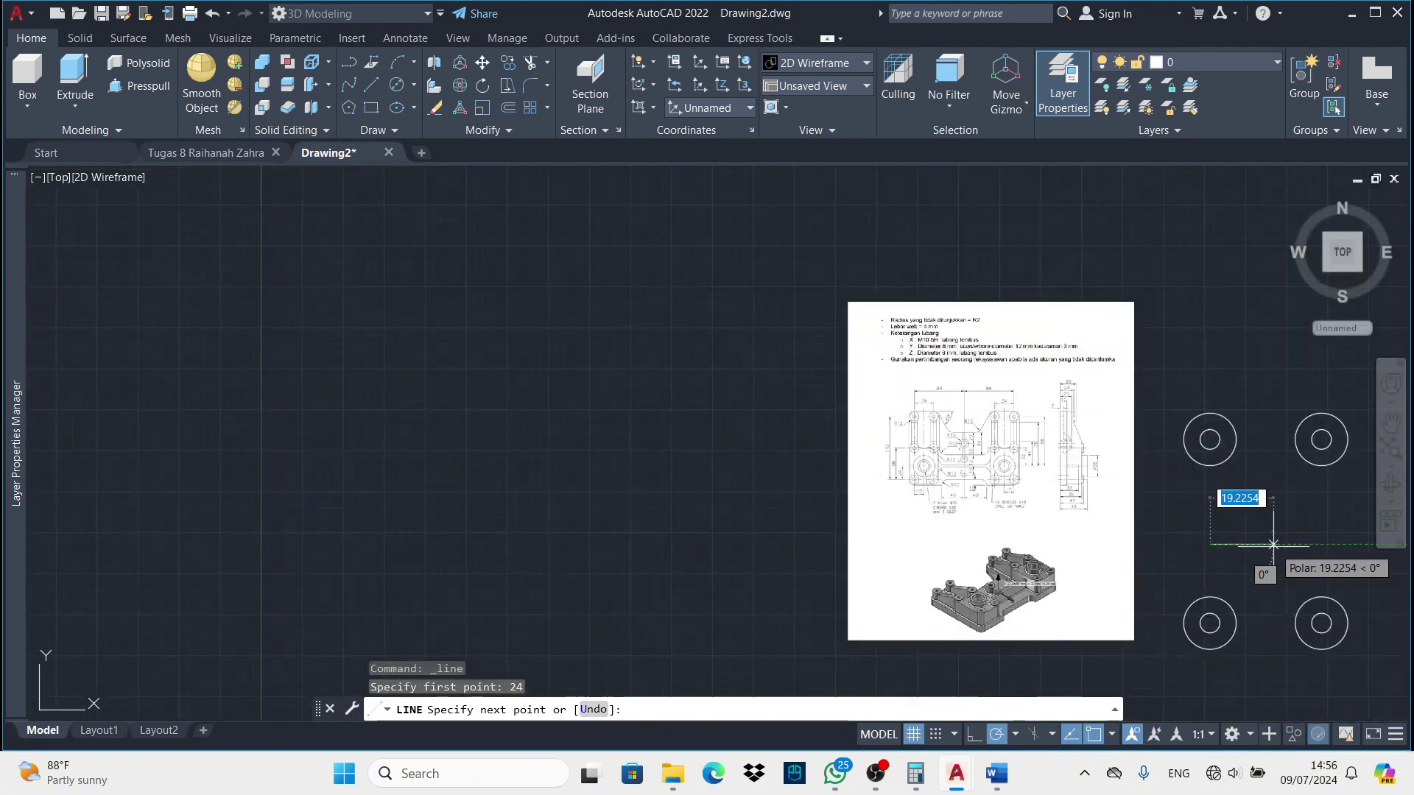
key("Return")
key("Return")
Draw concentric ø16 and ø22 circles at the guide line's end
left_click(396, 107)
scroll(1230, 442, "up", 4)
scroll(936, 478, "down", 4)
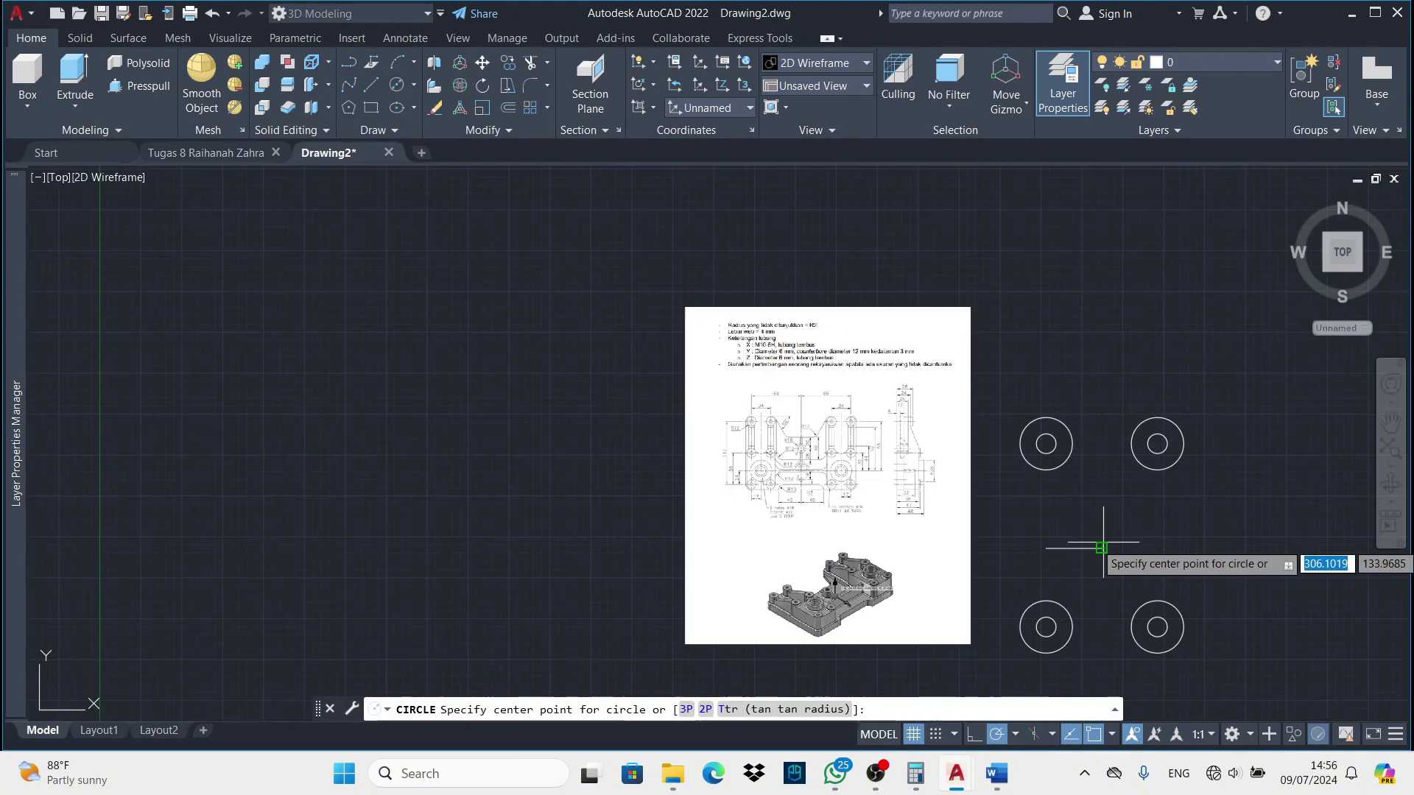
left_click(1101, 547)
type("16")
key("Return")
left_click(396, 85)
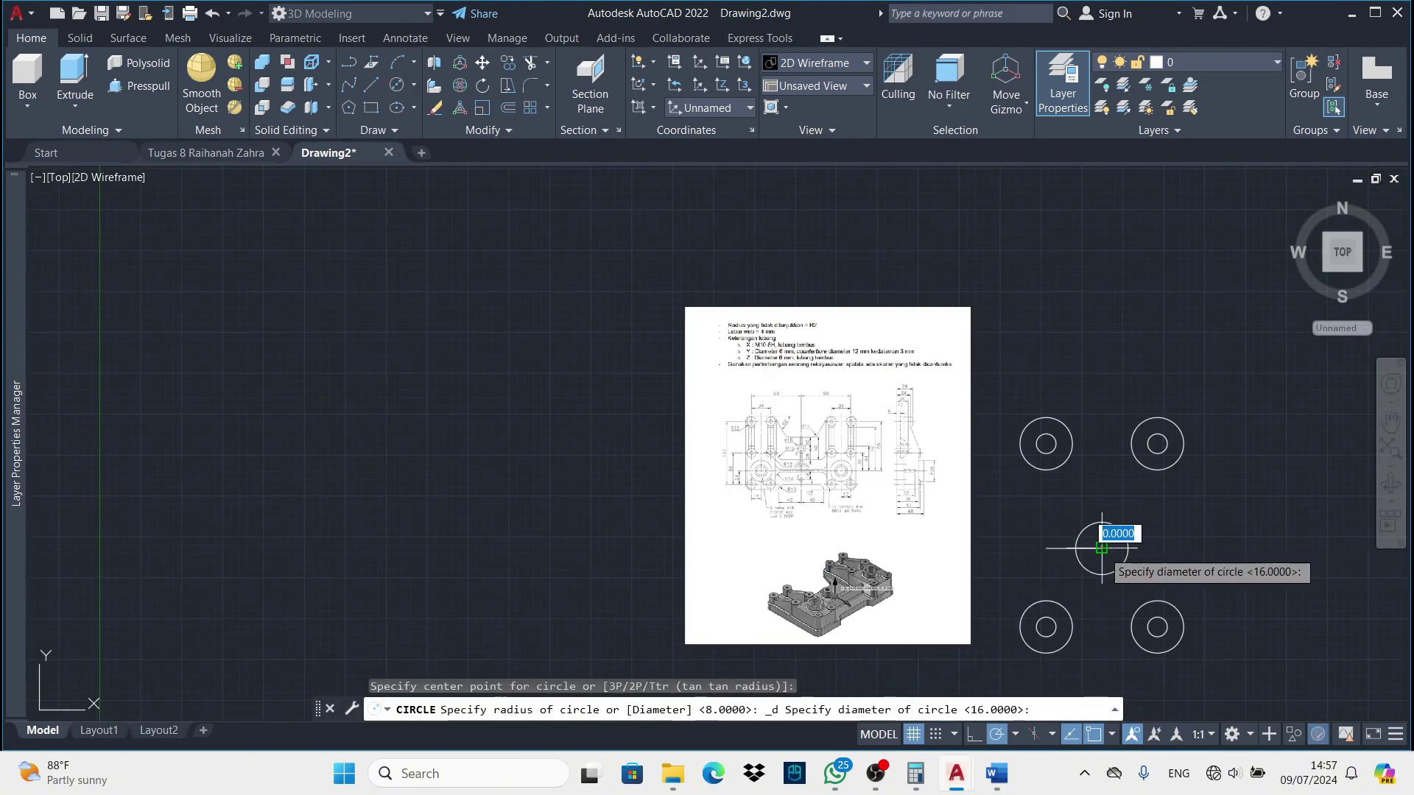
type("22")
key("Return")
Draw a ø38 circle centred on the central hole
scroll(1066, 552, "up", 2)
scroll(650, 498, "up", 3)
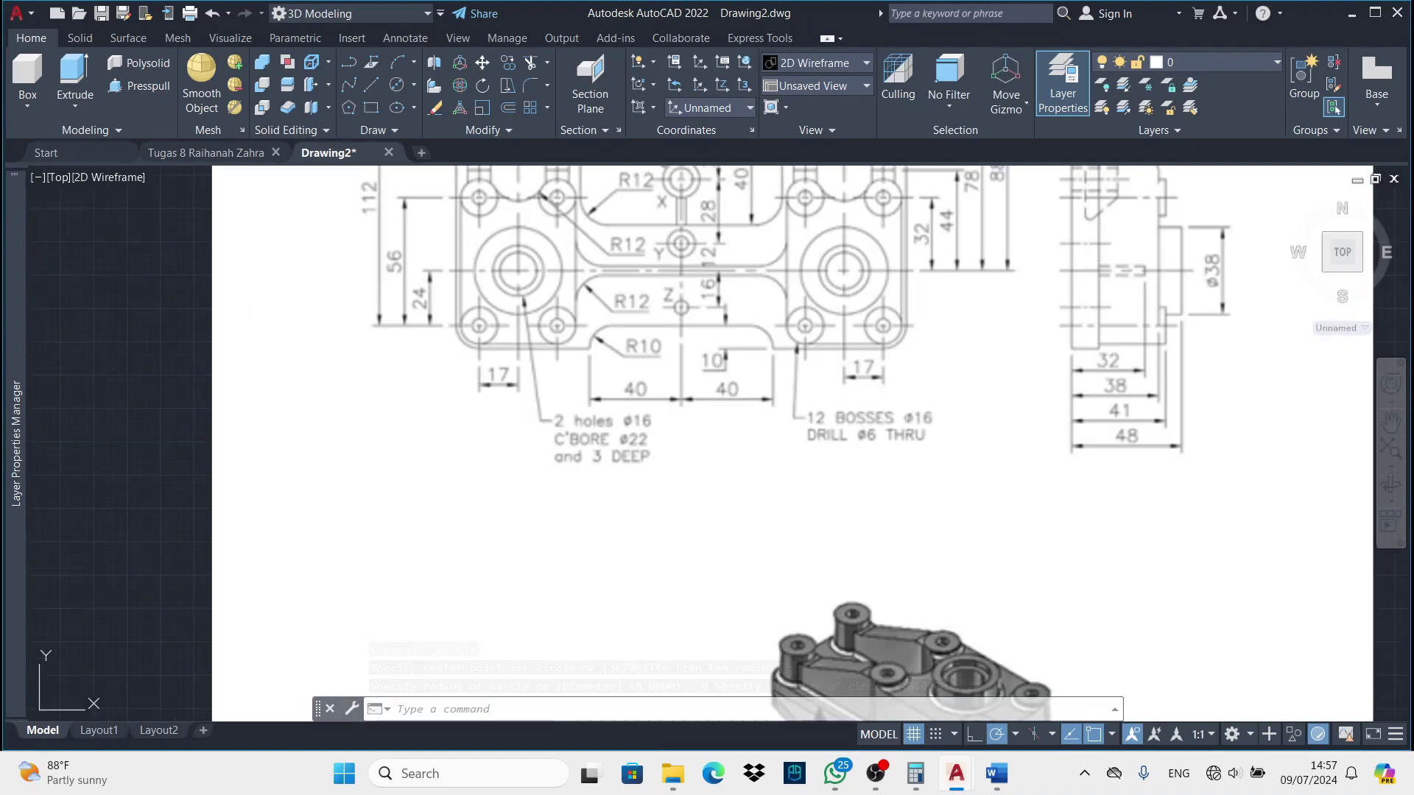
scroll(649, 498, "down", 2)
scroll(458, 196, "down", 3)
left_click(396, 85)
left_click(865, 455)
type("38")
key("Return")
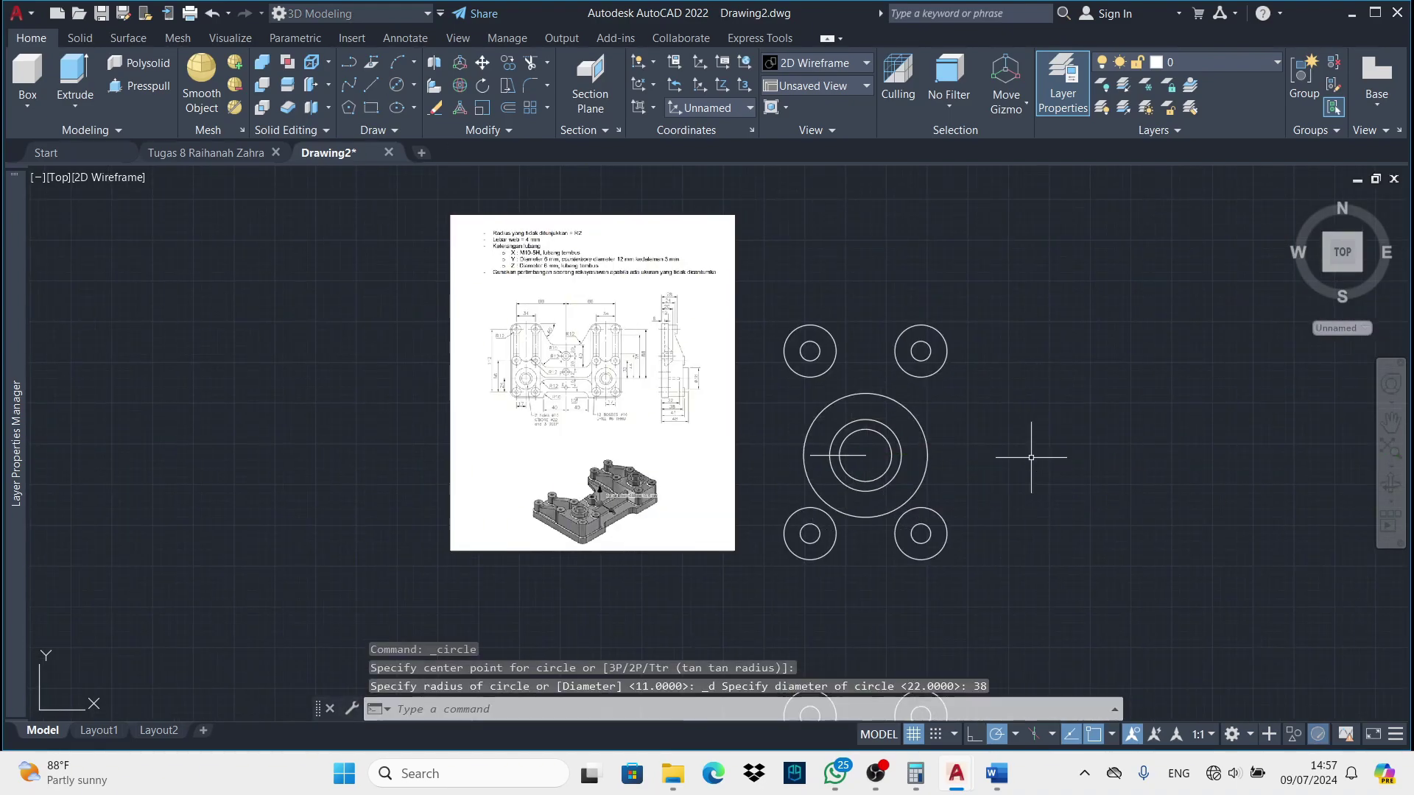
Mirror the central concentric circles across a horizontal line, keeping the originals
scroll(686, 260, "up", 2)
scroll(753, 530, "down", 4)
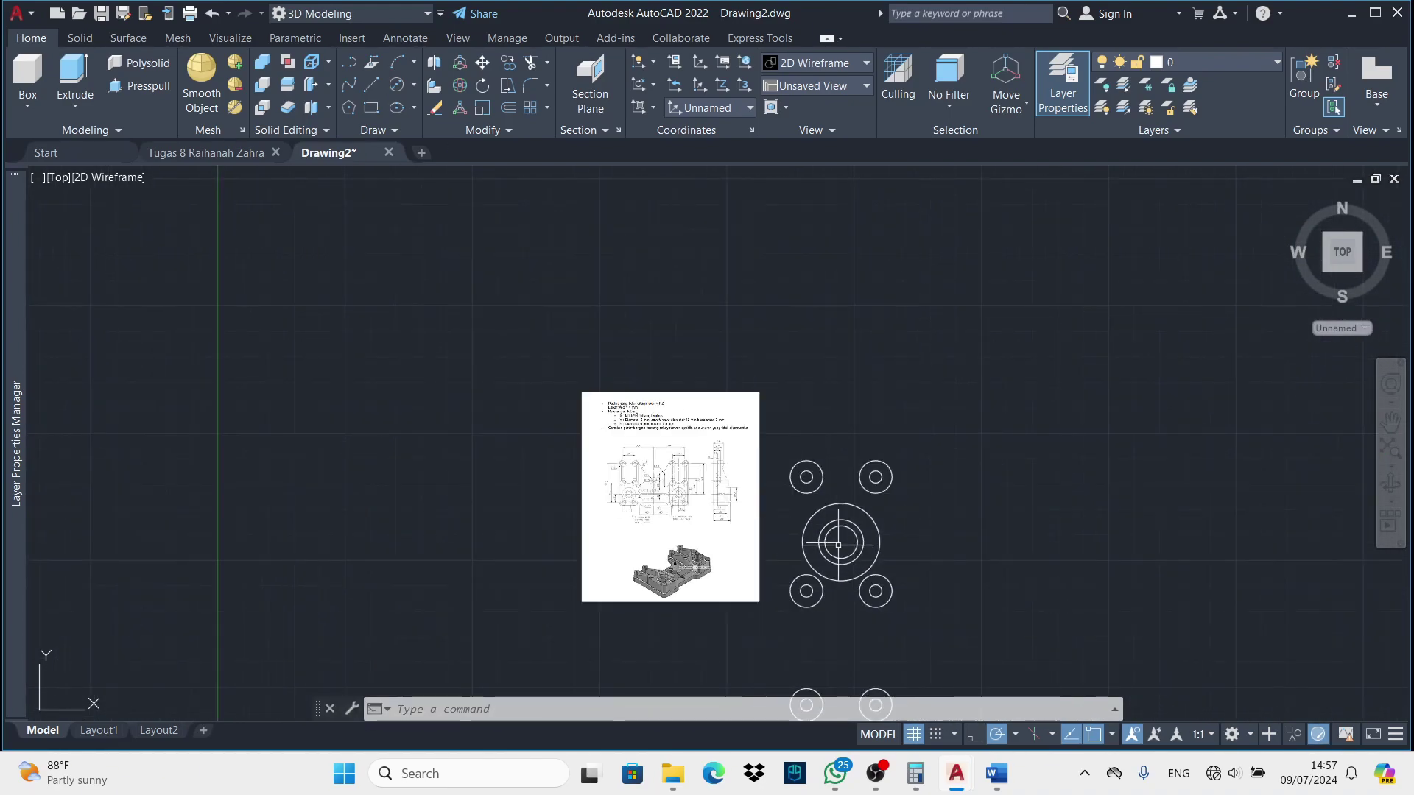
middle_click_drag(848, 557, 765, 421)
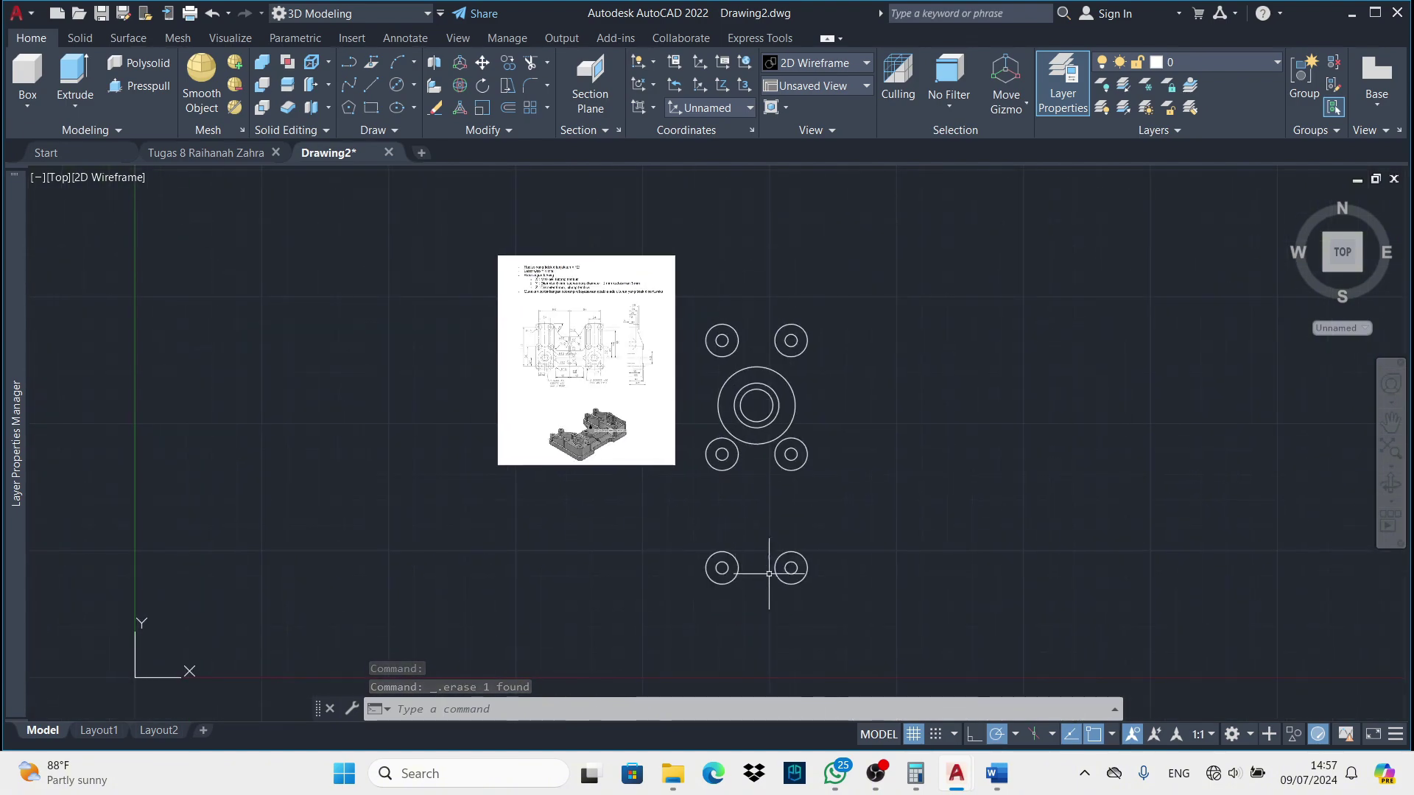
scroll(635, 328, "up", 4)
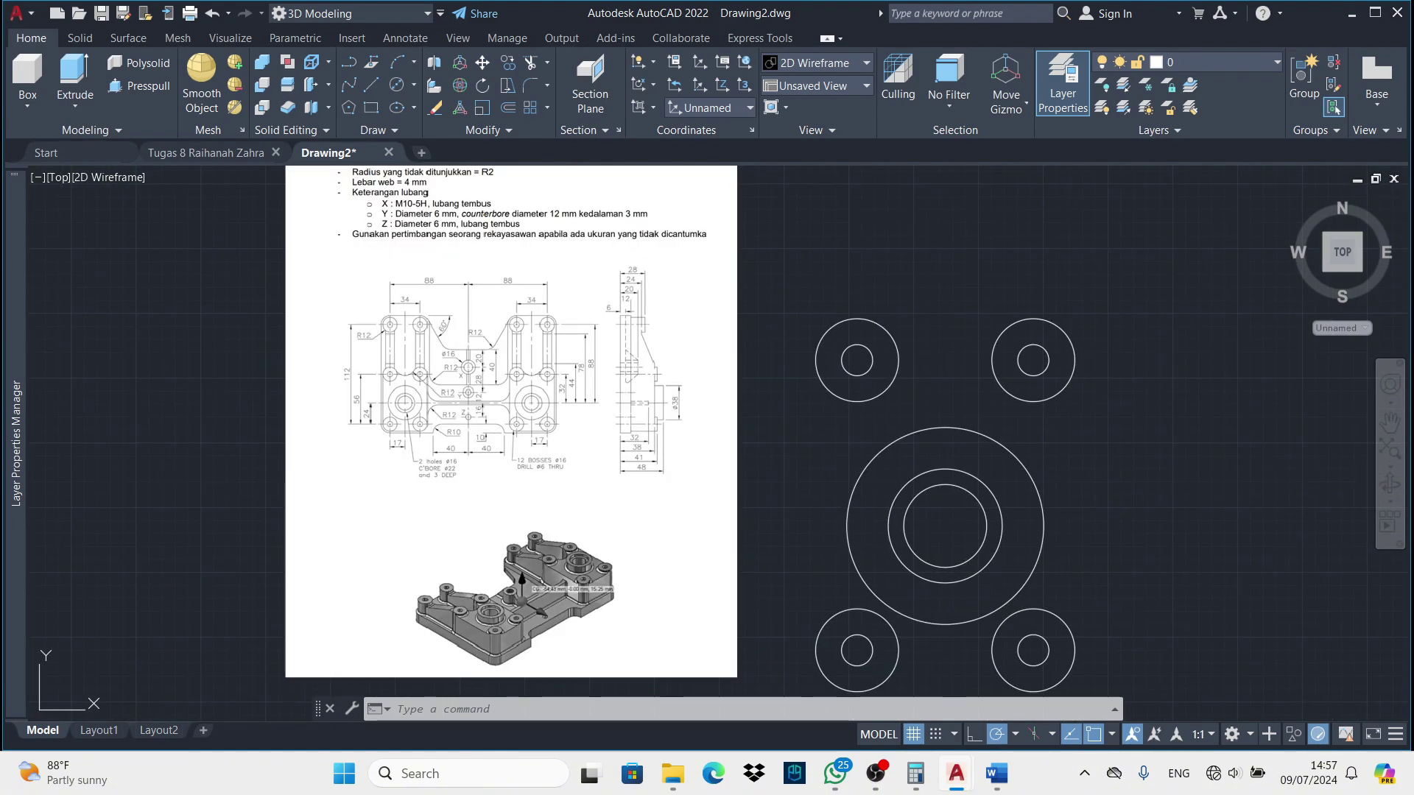
scroll(751, 464, "down", 4)
left_click(796, 469)
left_click(508, 85)
scroll(758, 470, "up", 4)
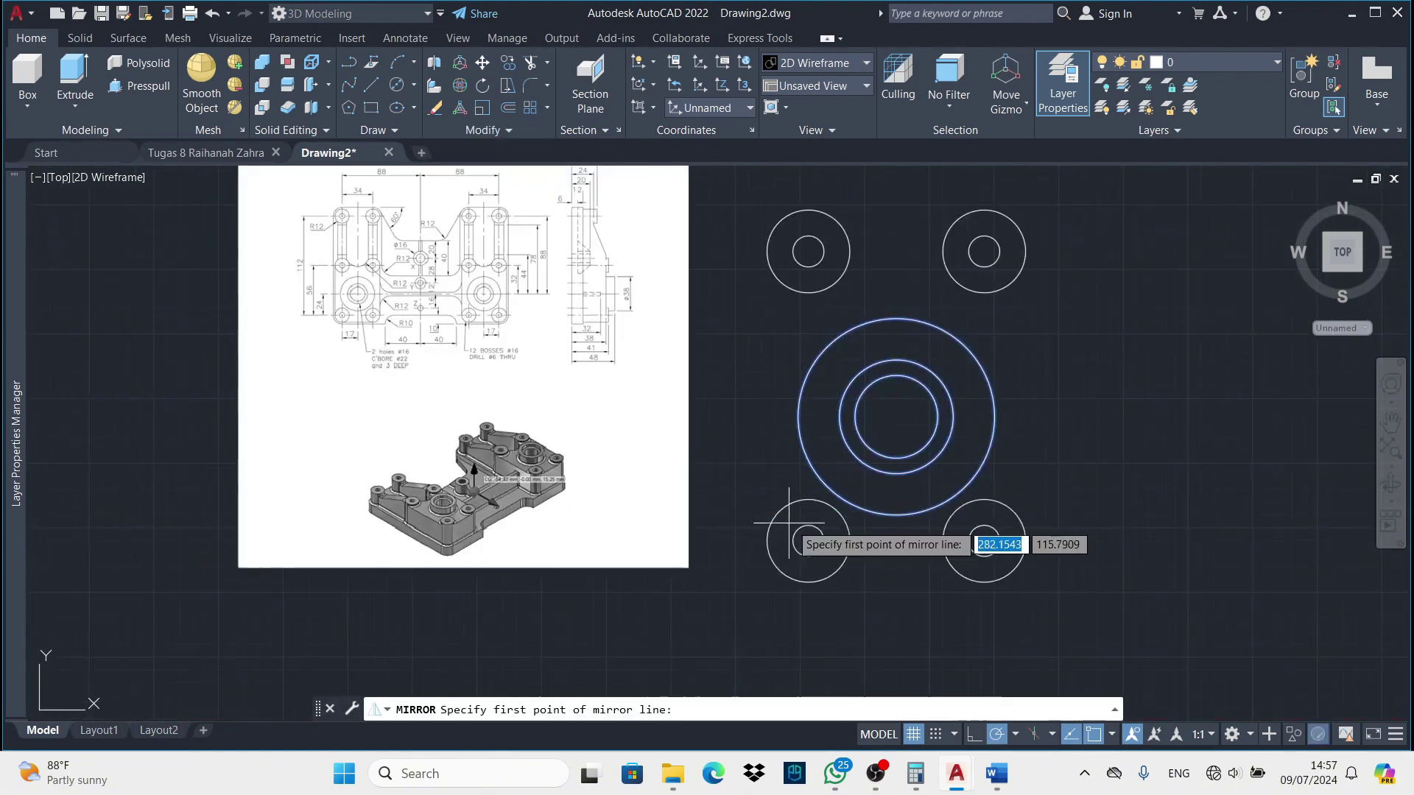
left_click(789, 538)
left_click(984, 538)
scroll(1067, 542, "down", 4)
key("Return")
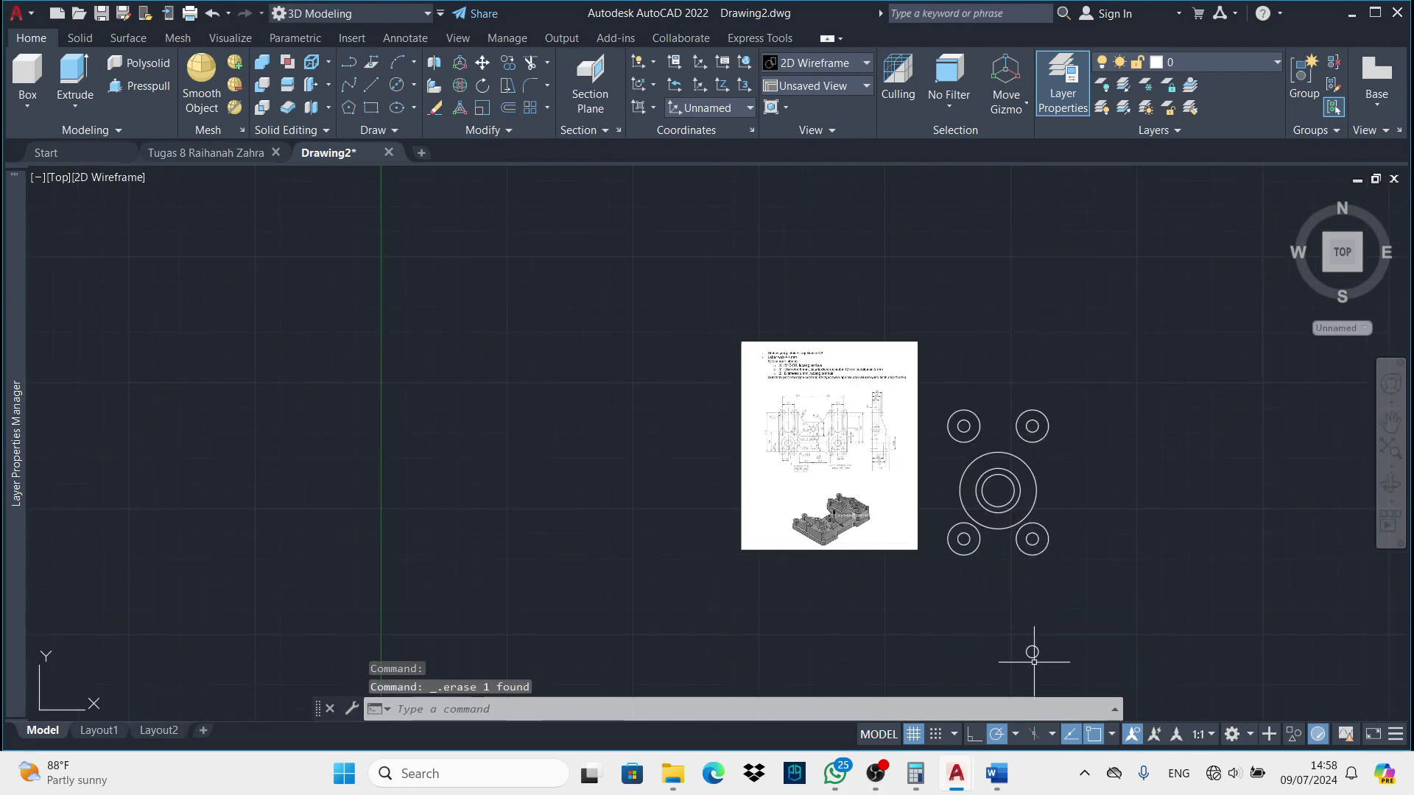
Copy the lower pair of small circles 112 units upward
scroll(957, 420, "up", 2)
scroll(957, 420, "up", 3)
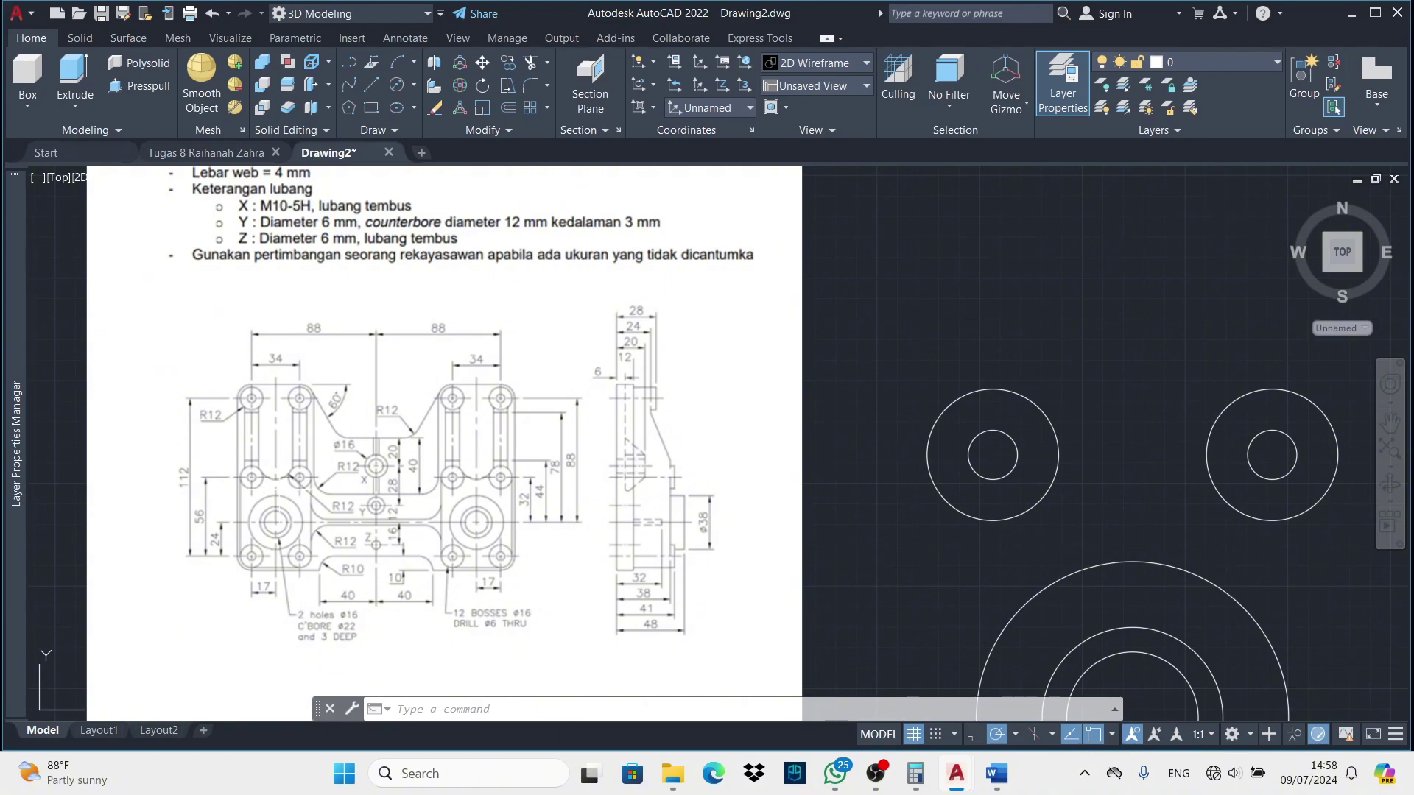
scroll(629, 435, "down", 4)
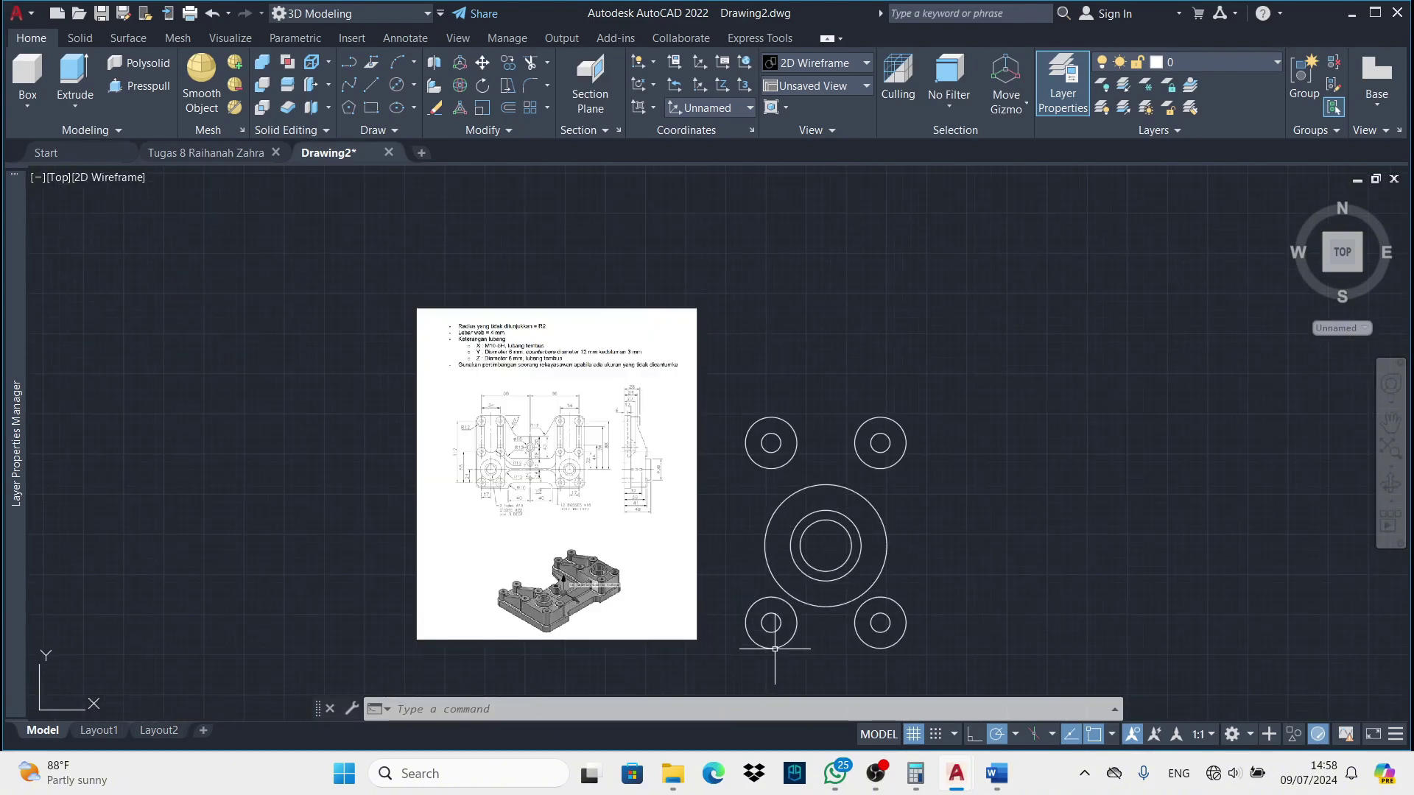
left_click_drag(736, 589, 810, 663)
left_click(884, 649)
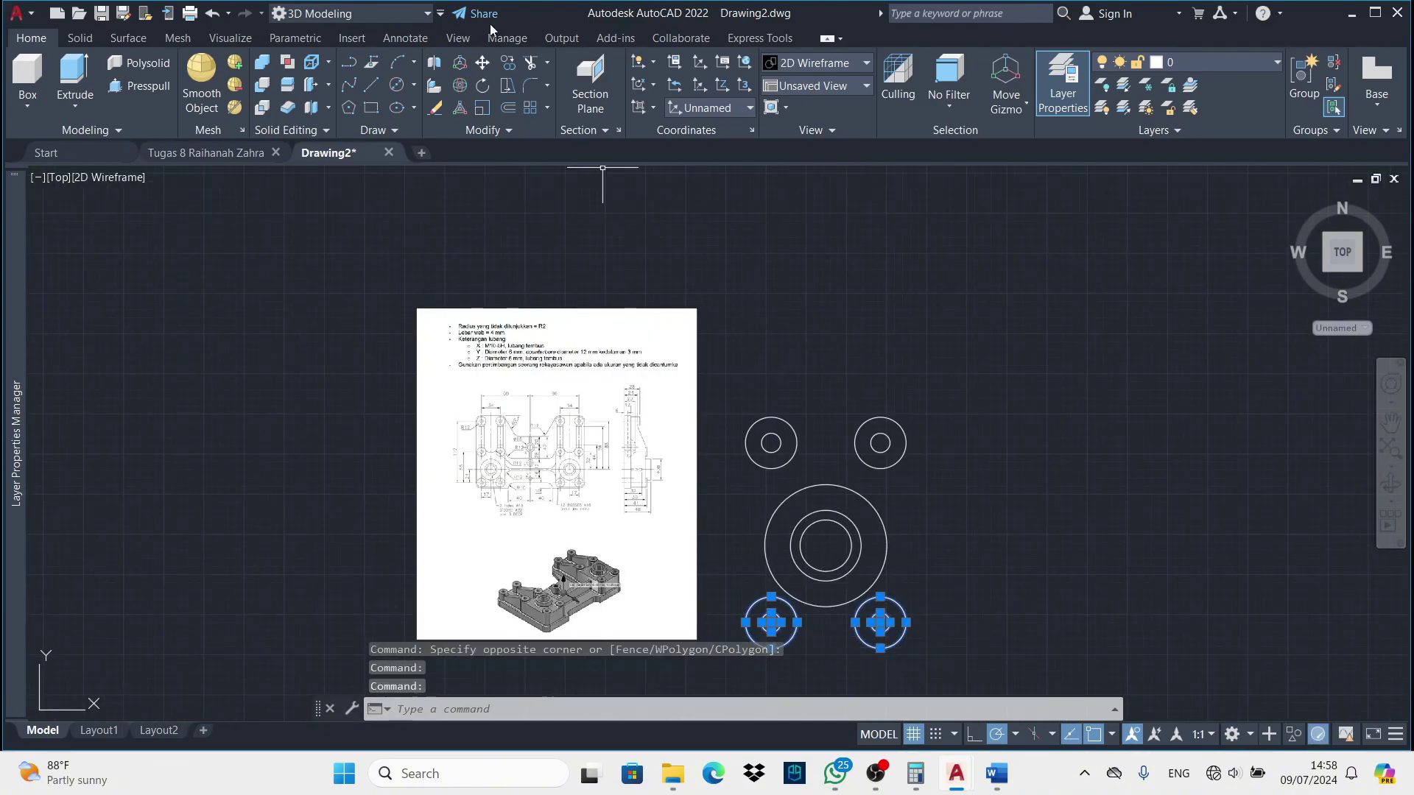
left_click(508, 62)
left_click(771, 622)
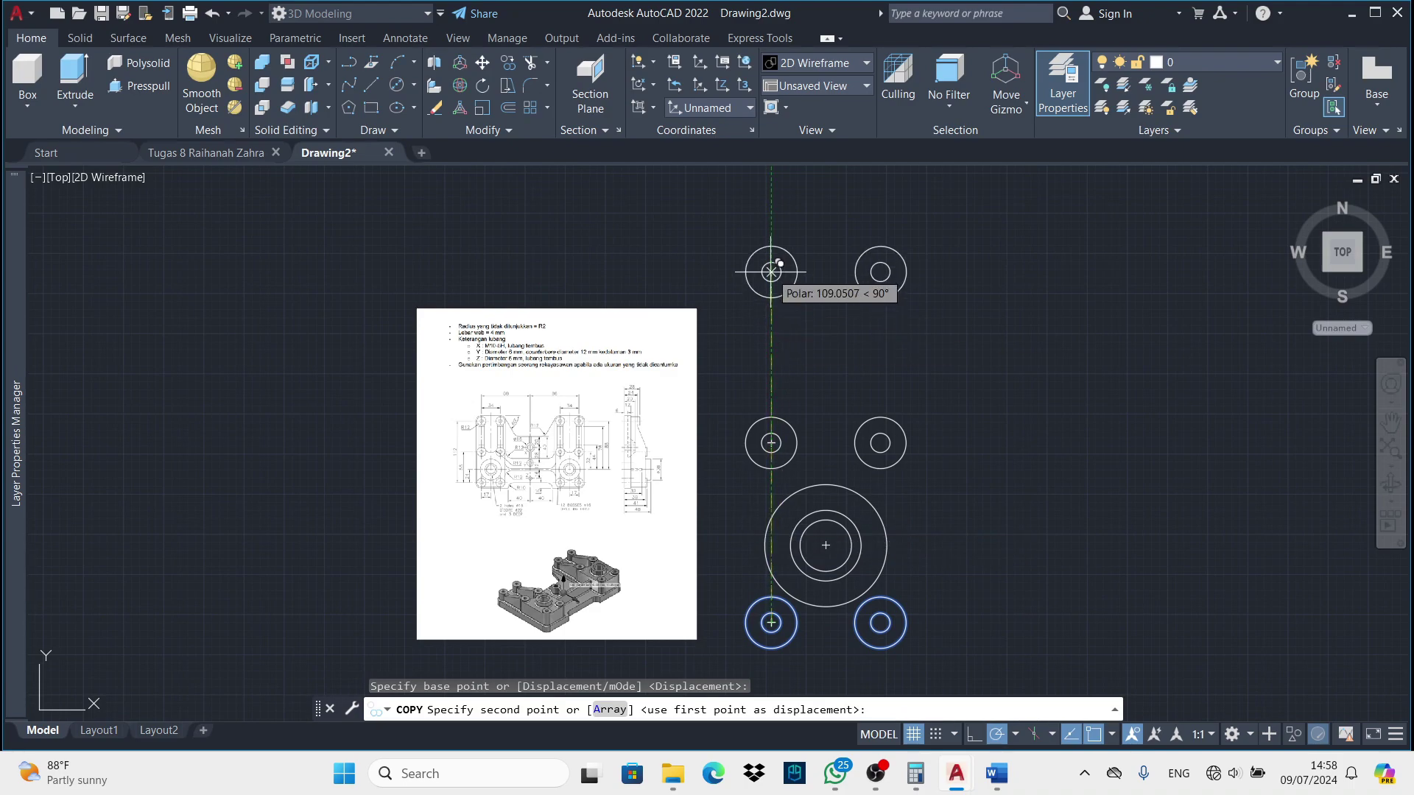
type("112")
key("Return")
key("Return")
scroll(766, 432, "down", 2)
scroll(836, 466, "up", 4)
middle_click_drag(693, 197, 641, 294)
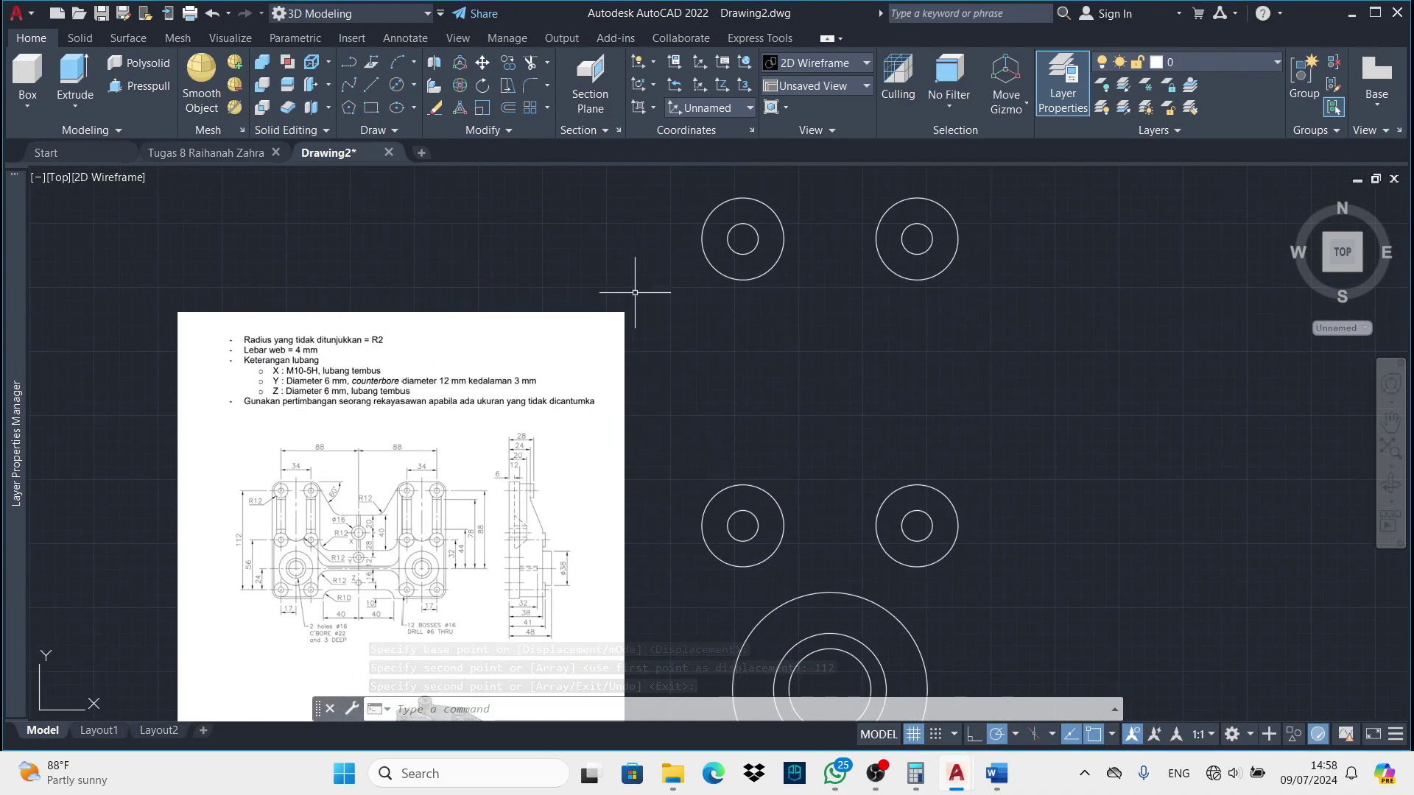
key("l")
key("Return")
Draw an R12 ring around a corner boss hole
middle_click_drag(739, 339, 726, 427)
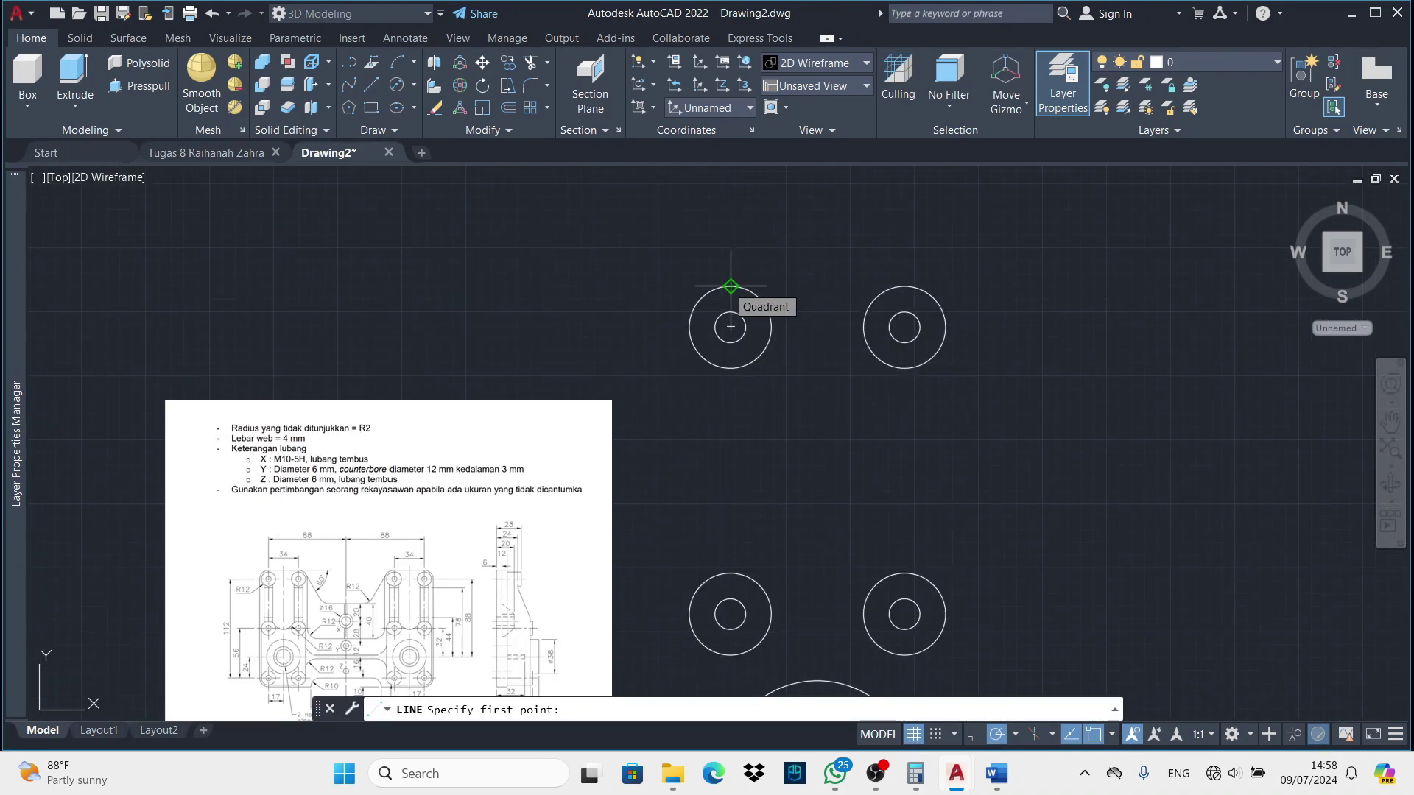
left_click(414, 85)
left_click(442, 140)
left_click(730, 327)
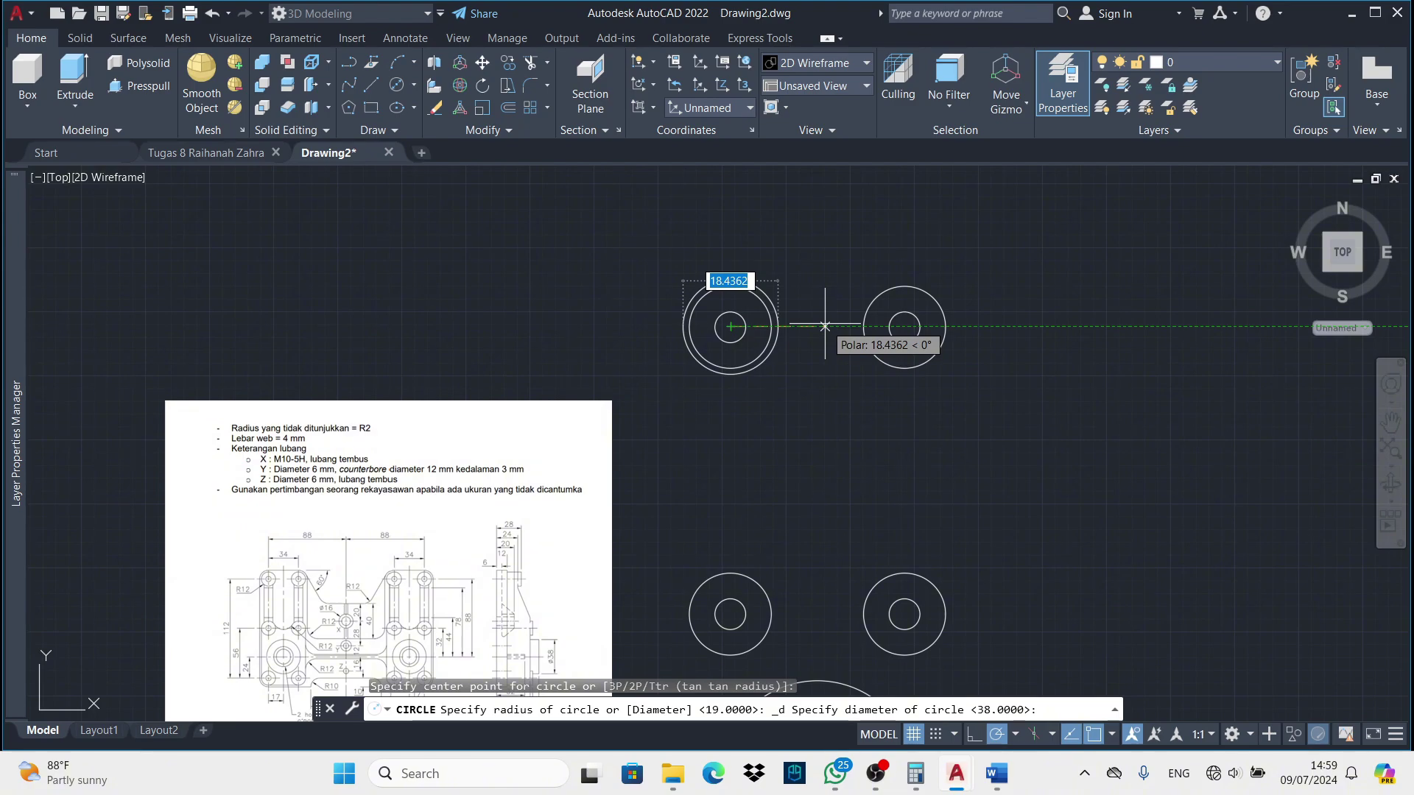
left_click(414, 85)
left_click(442, 109)
left_click(731, 327)
type("2")
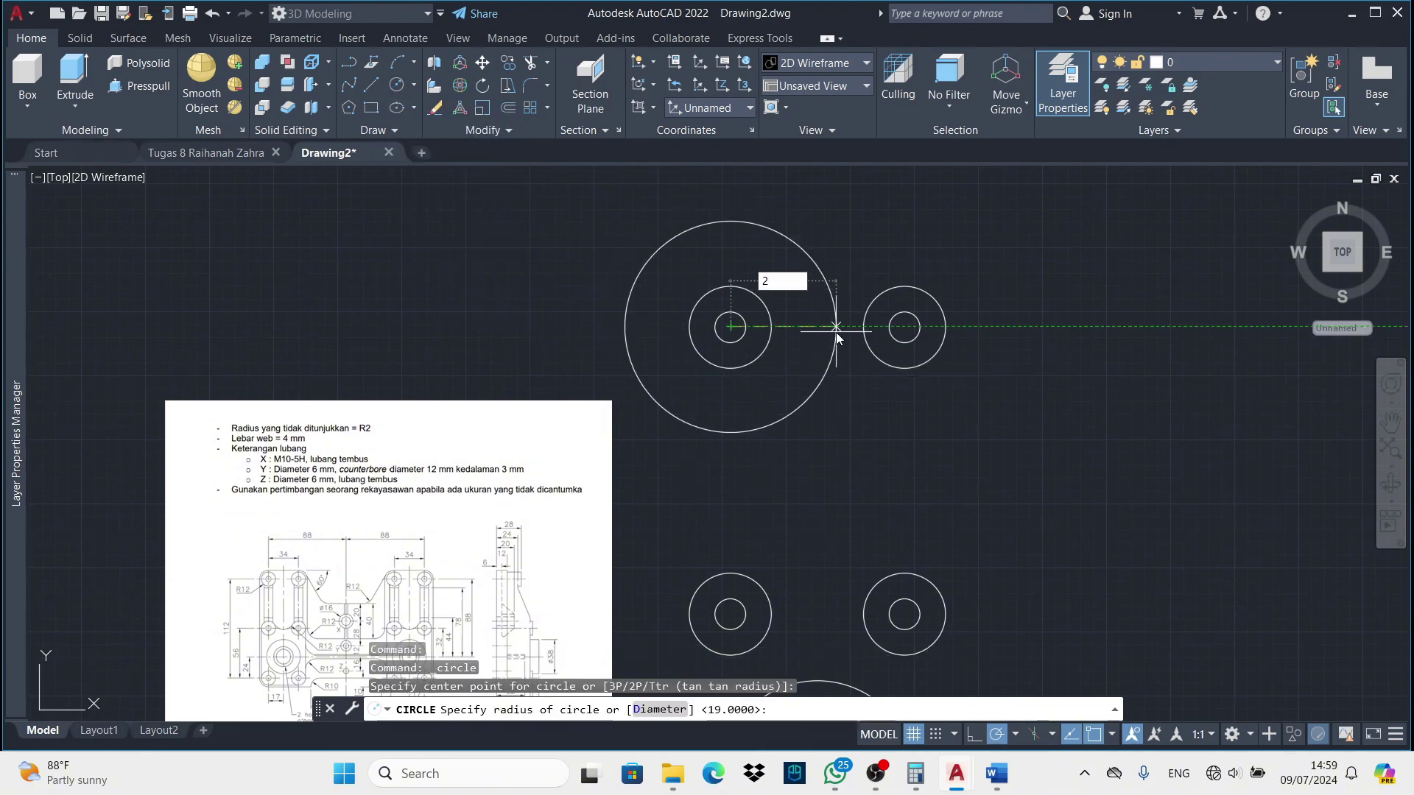
key("Return")
left_click(692, 493)
type("12")
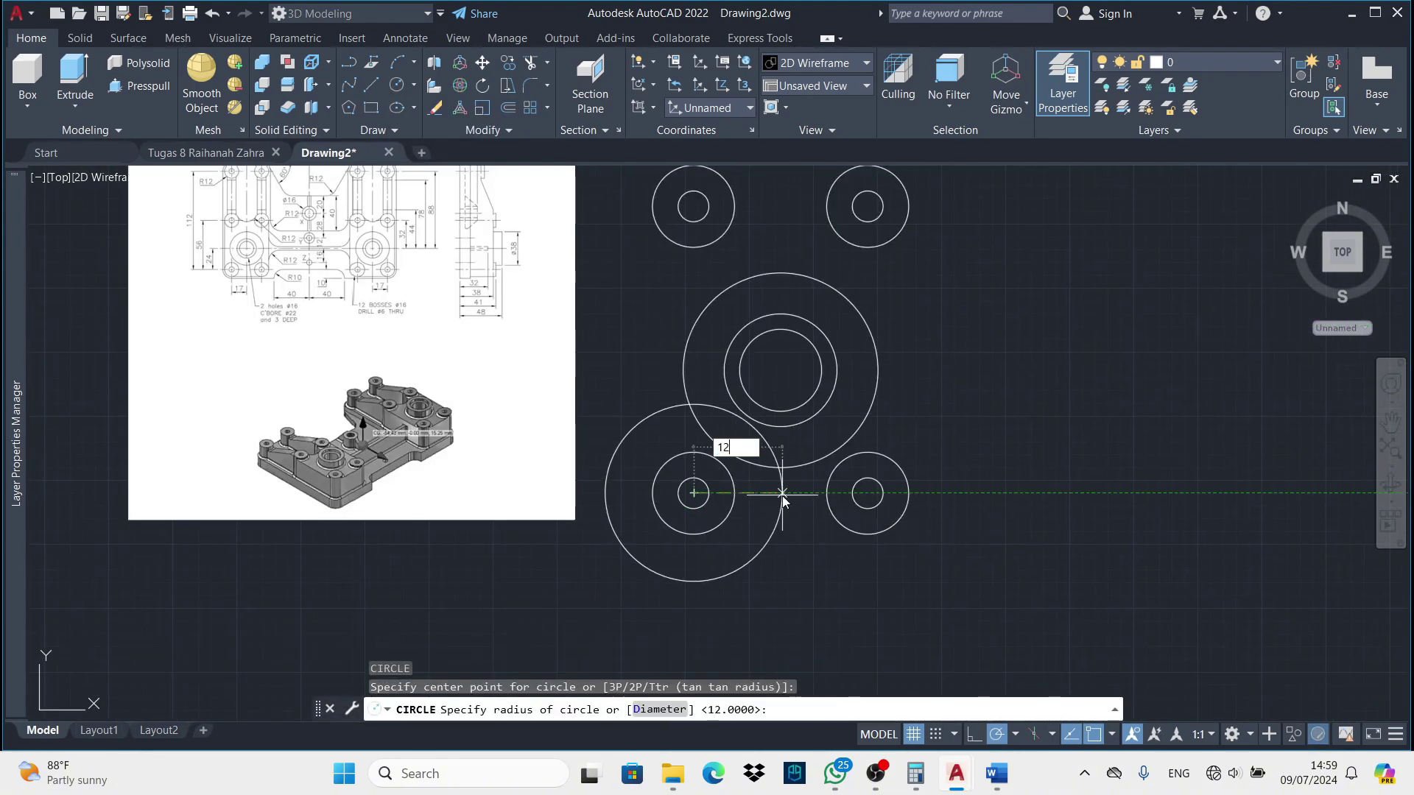
key("Return")
Copy the R12 ring onto the neighbouring boss hole
scroll(1205, 357, "down", 2)
scroll(750, 374, "up", 2)
left_click(751, 374)
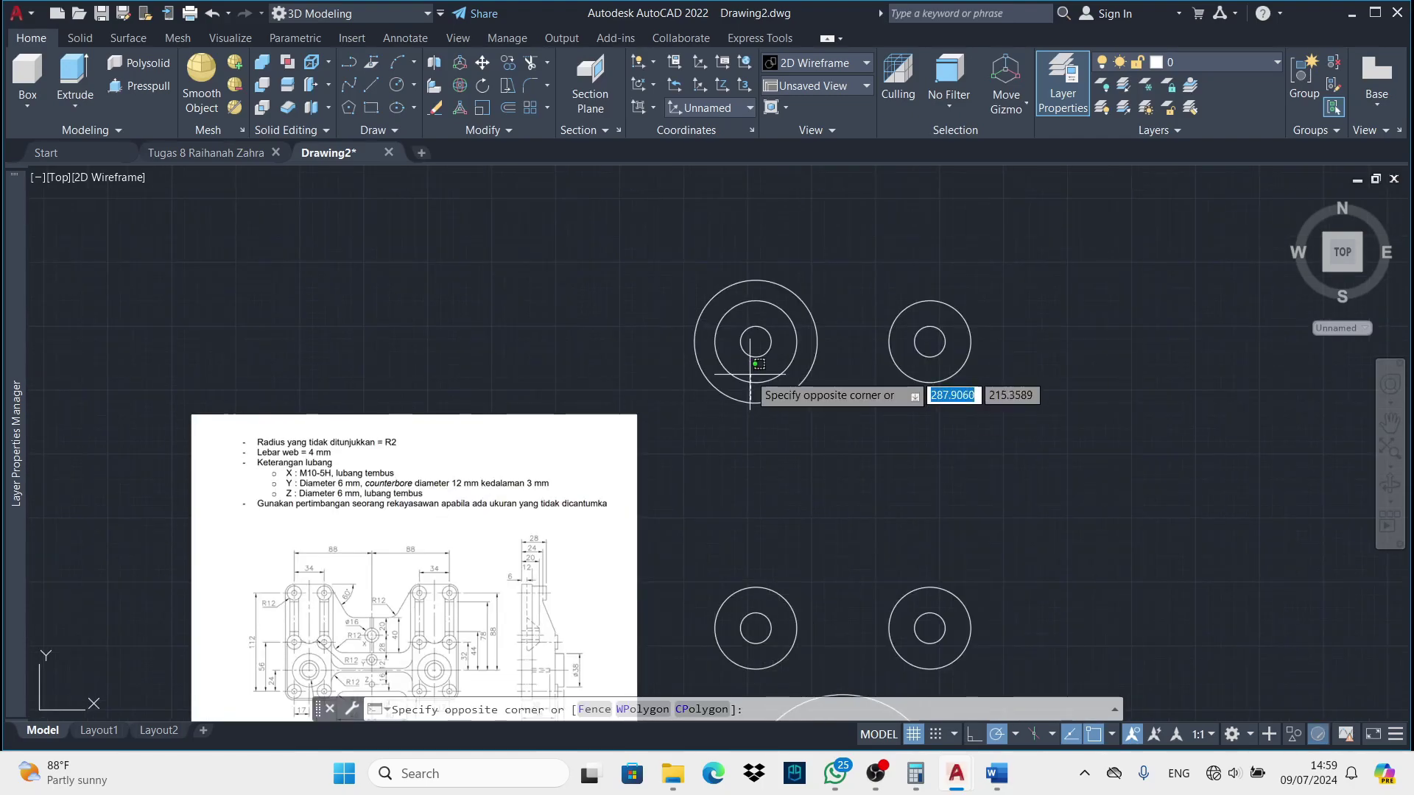
left_click(507, 62)
left_click(755, 341)
left_click(929, 341)
key("Return")
scroll(787, 324, "down", 2)
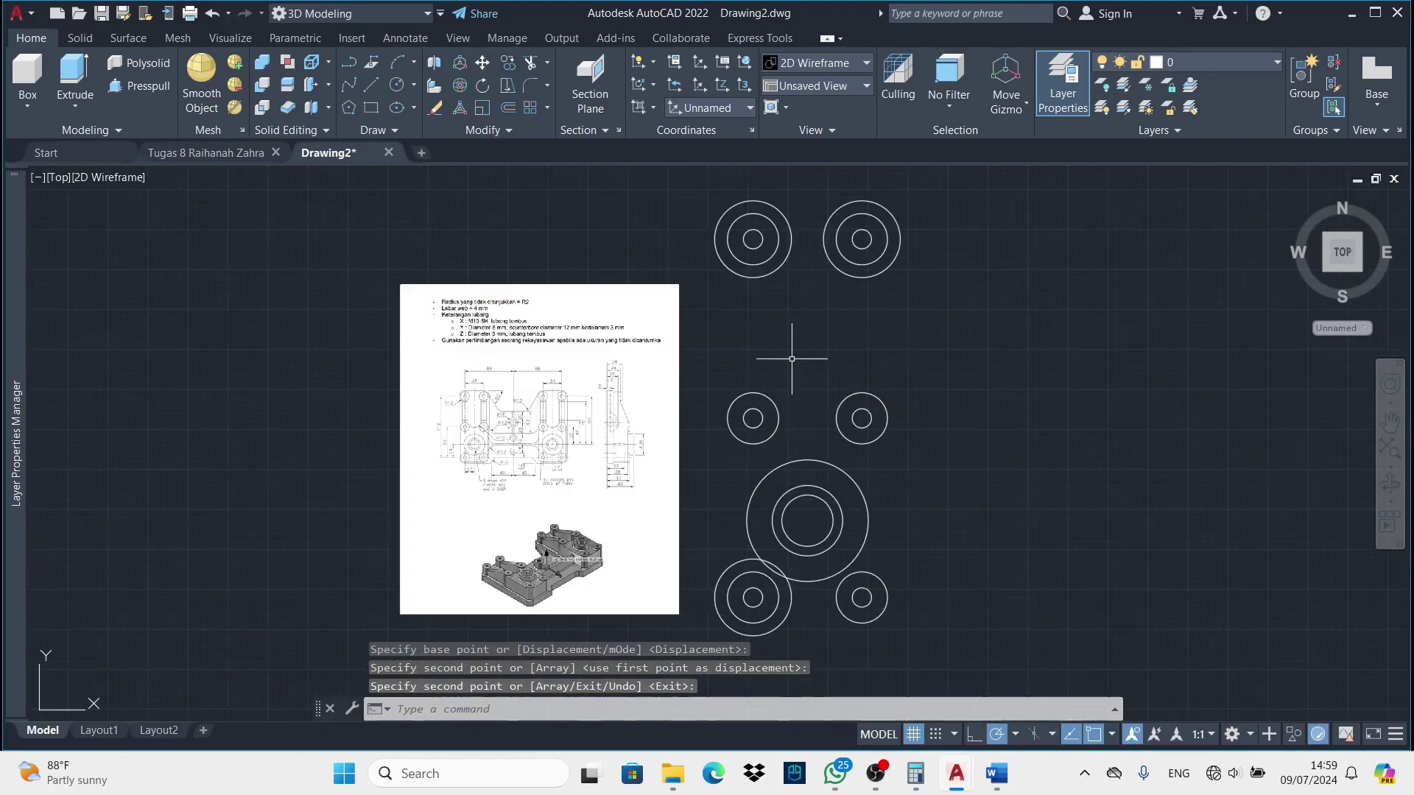
middle_click_drag(716, 486, 716, 464)
scroll(667, 453, "up", 2)
Draw the vertical line along the left circles and the top tangent line across the upper circles
left_click(370, 84)
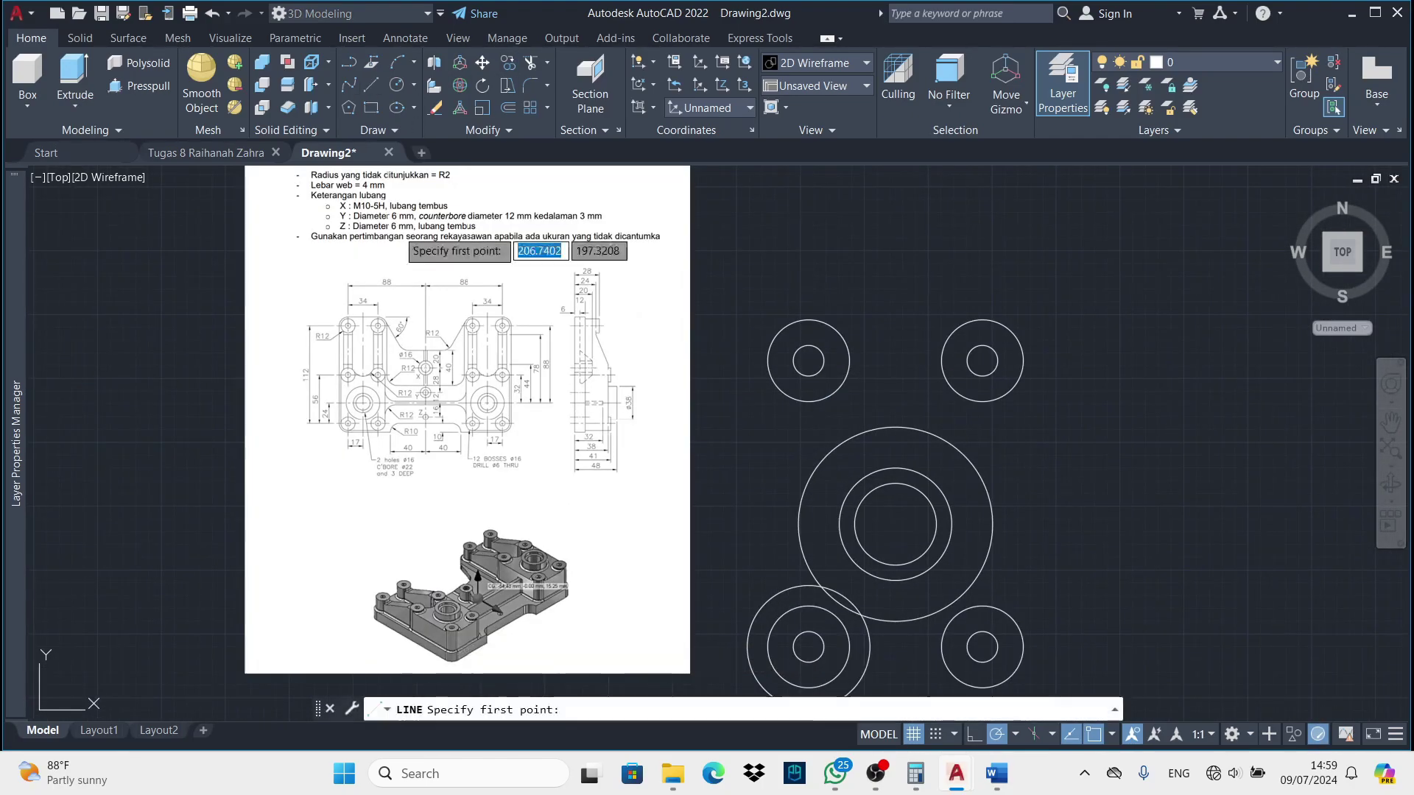
scroll(739, 569, "down", 2)
left_click(744, 618)
left_click(744, 259)
key("Return")
left_click(782, 222)
left_click(891, 222)
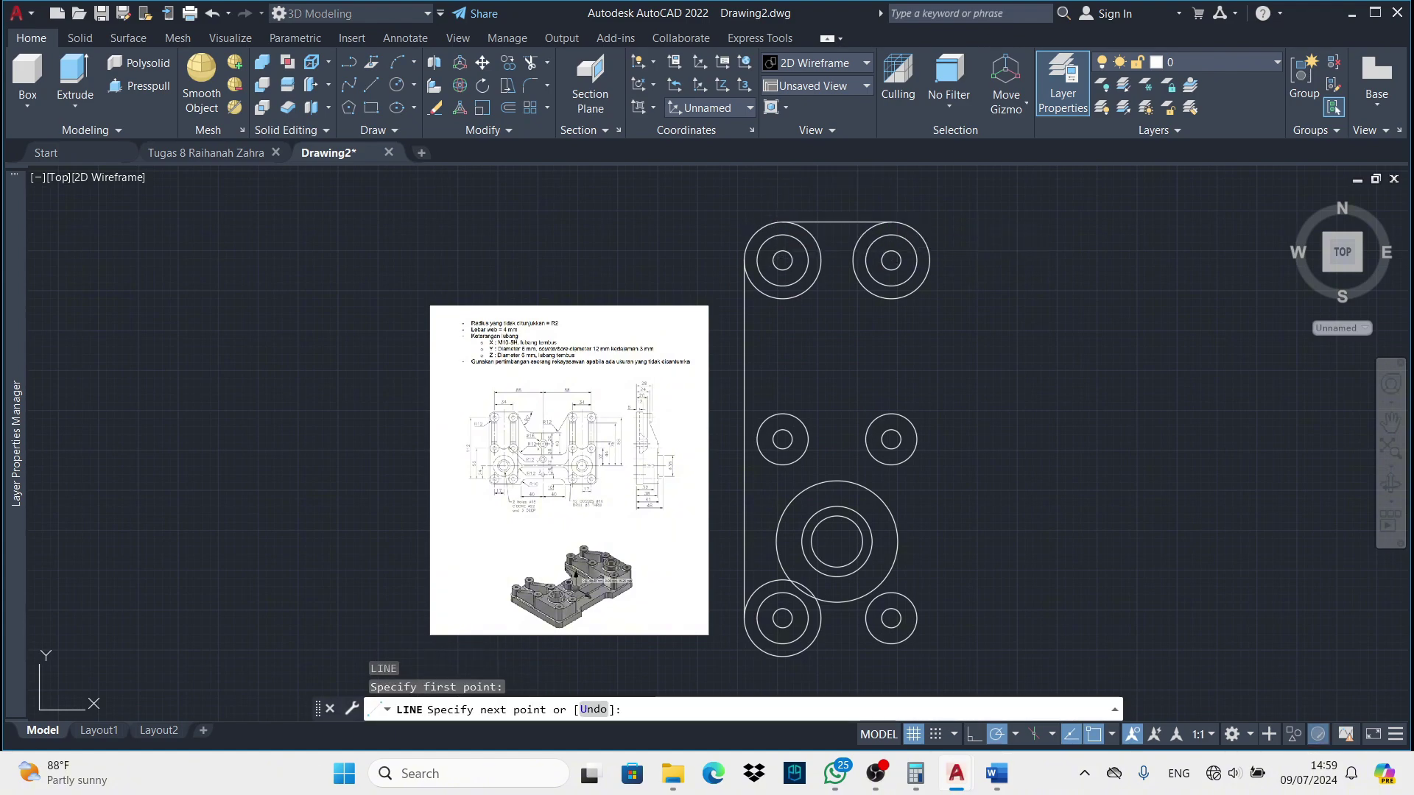
scroll(912, 634, "up", 3)
scroll(912, 634, "down", 2)
key("Return")
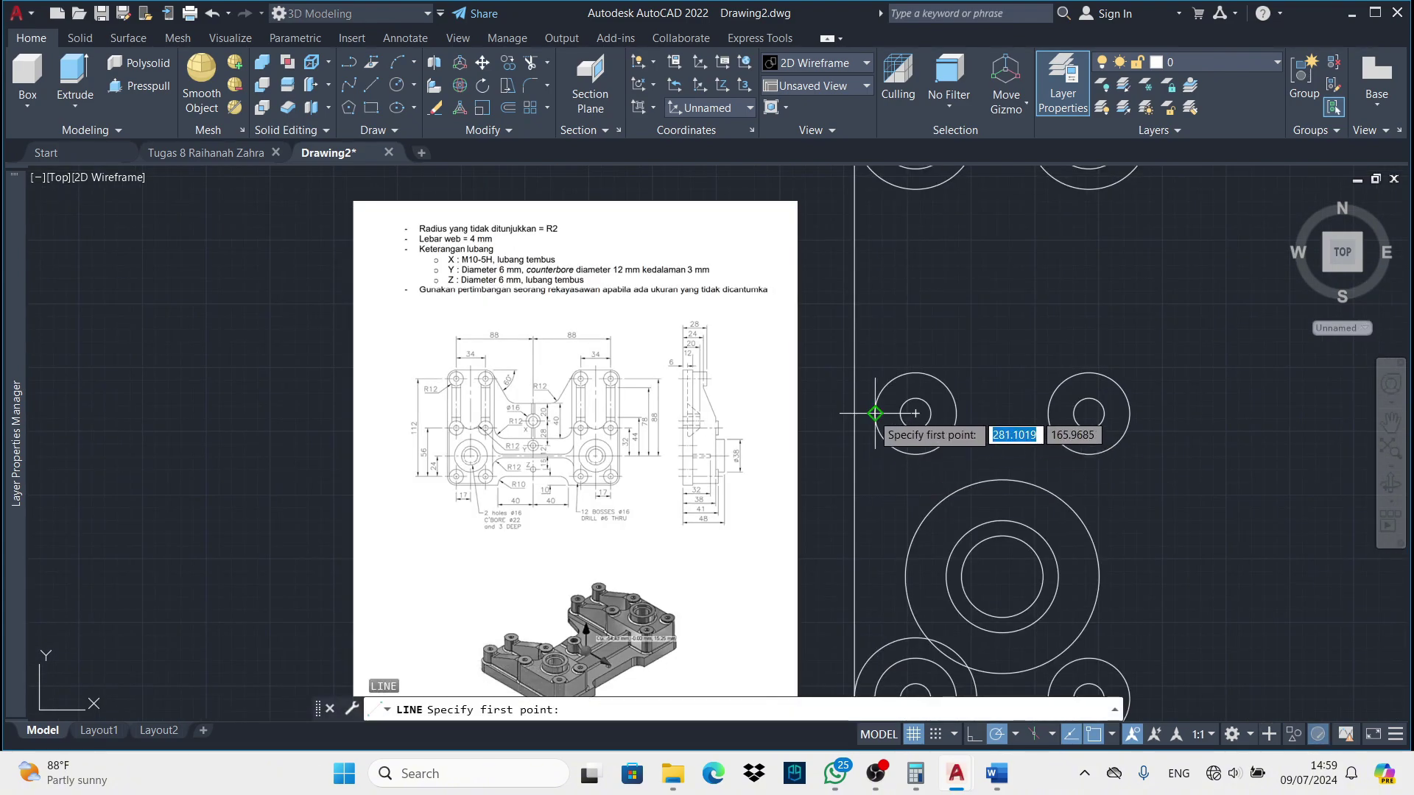
Draw vertical side lines linking the upper and lower circles on the left and right
scroll(883, 412, "up", 1)
left_click(857, 291)
left_click(856, 575)
key("Return")
key("Return")
key("Return")
key("Return")
left_click(1111, 576)
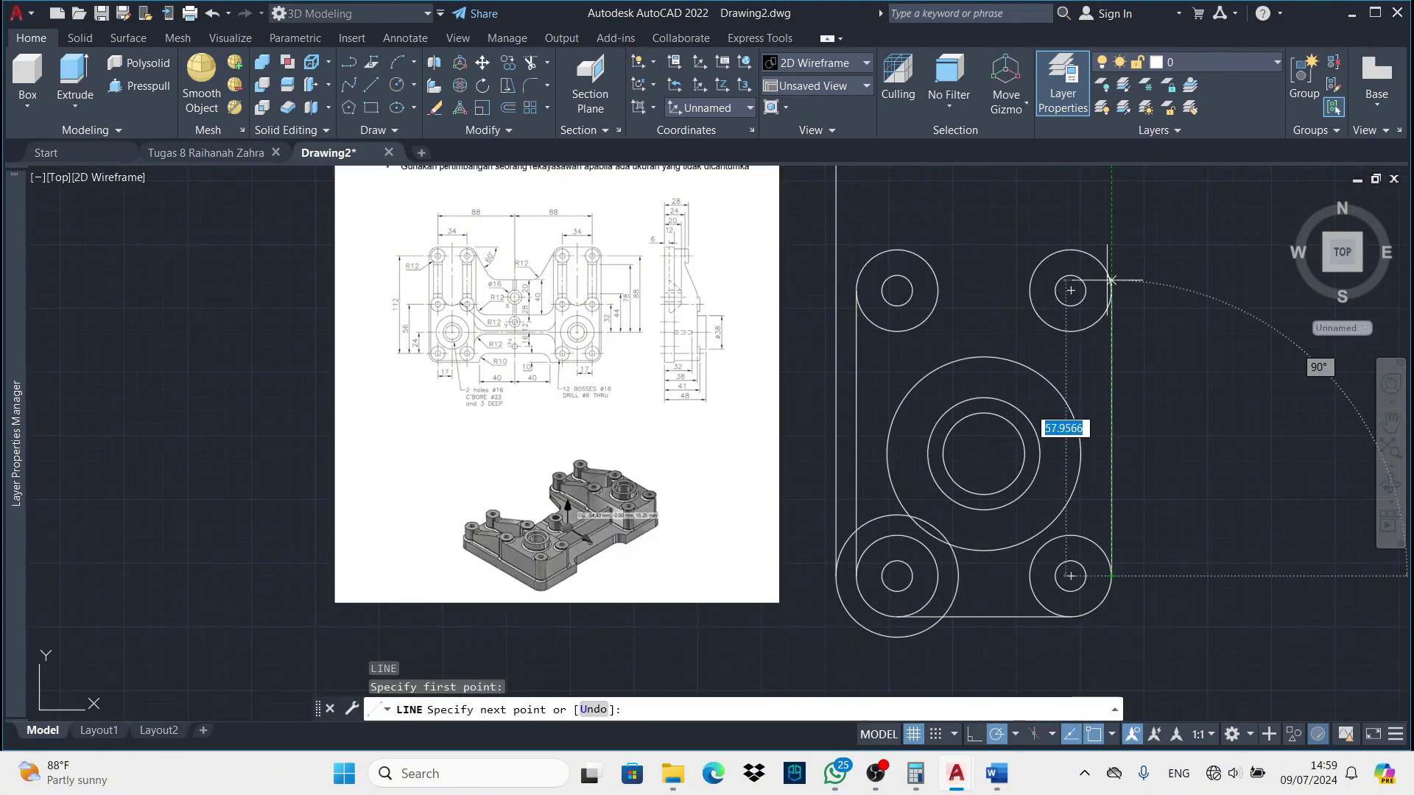
left_click(1111, 290)
key("Return")
Draw a vertical web line offset 4 units from a tracked point
scroll(809, 332, "down", 2)
scroll(810, 332, "up", 2)
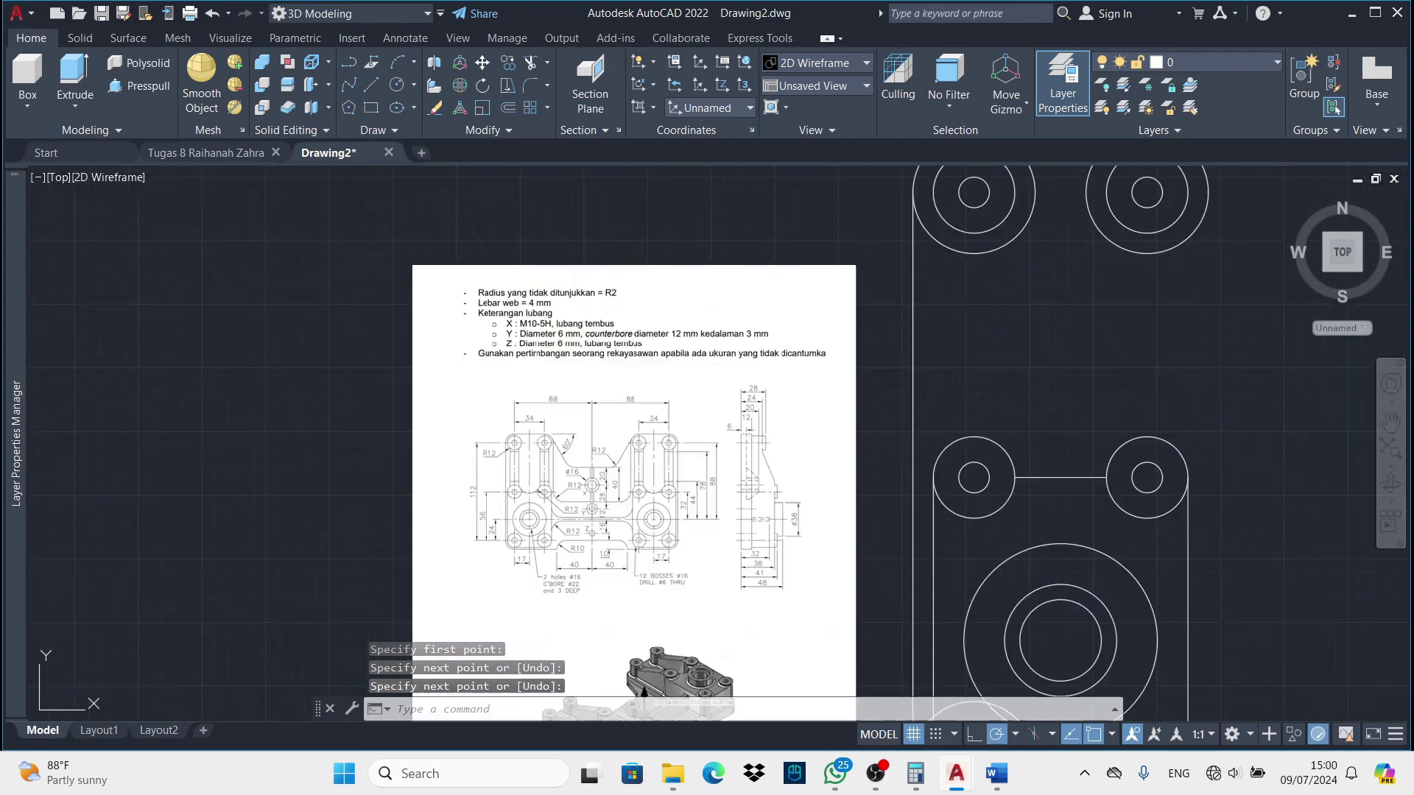
scroll(810, 331, "up", 2)
scroll(516, 714, "down", 2)
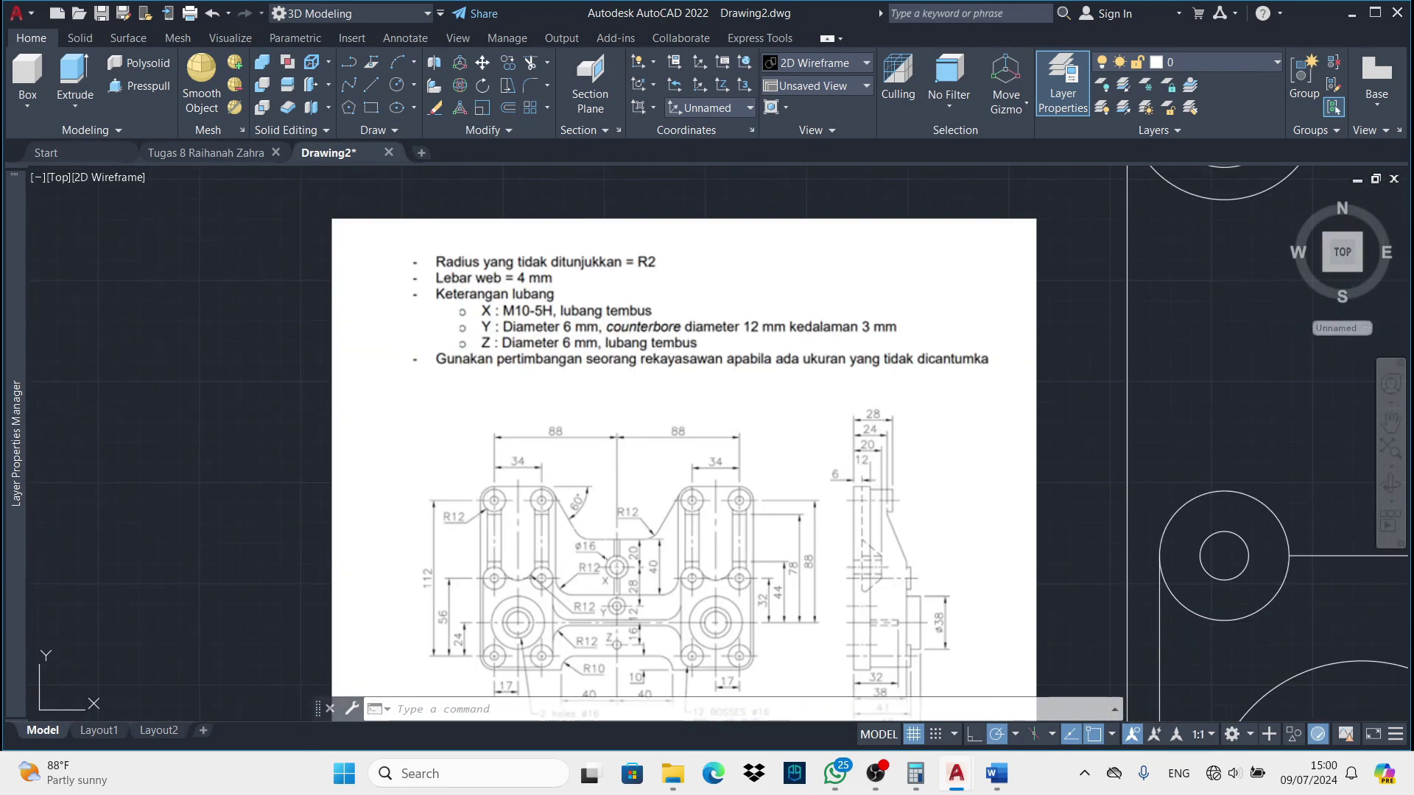
middle_click_drag(515, 707, 498, 632)
scroll(753, 431, "down", 2)
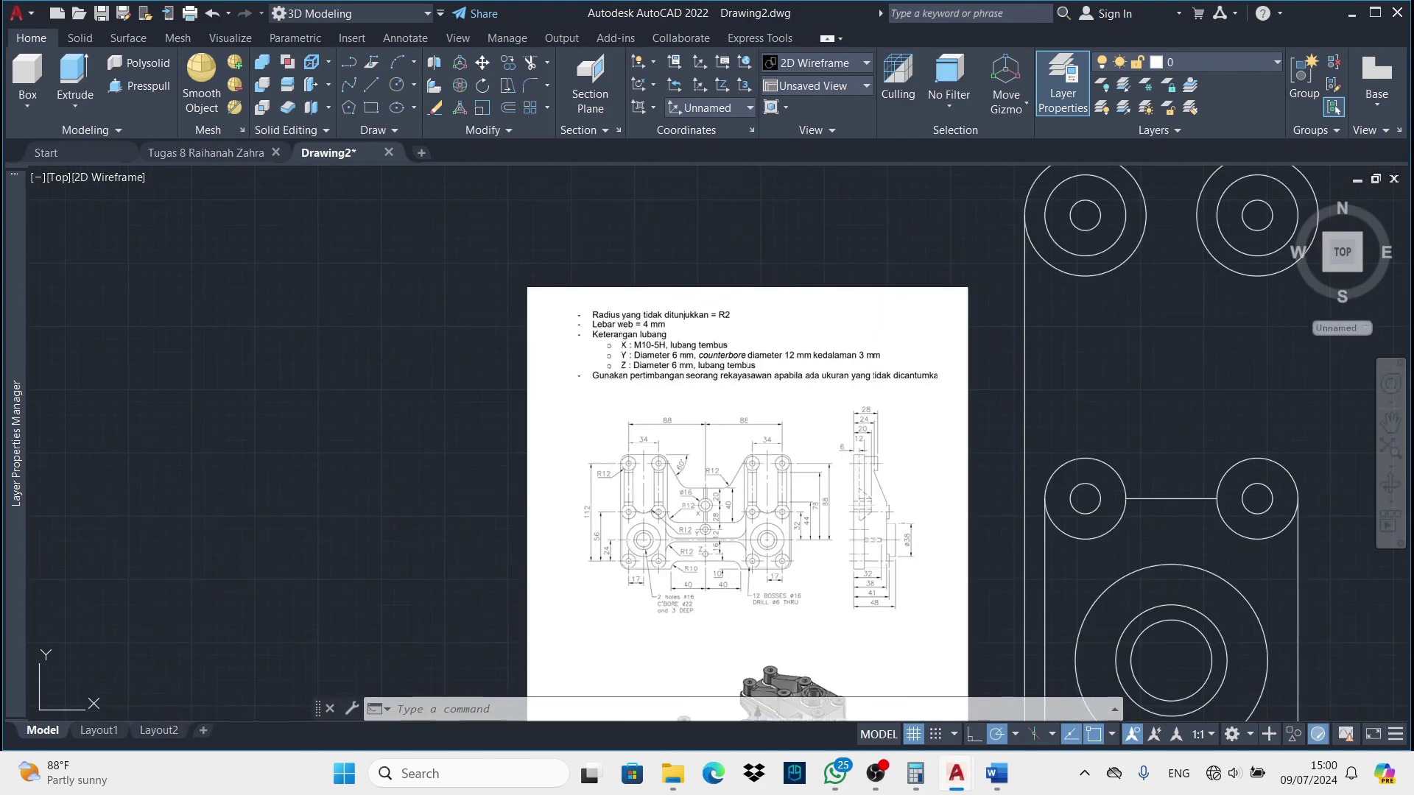
scroll(1155, 497, "up", 2)
key("Return")
type("4")
key("Return")
scroll(816, 358, "down", 2)
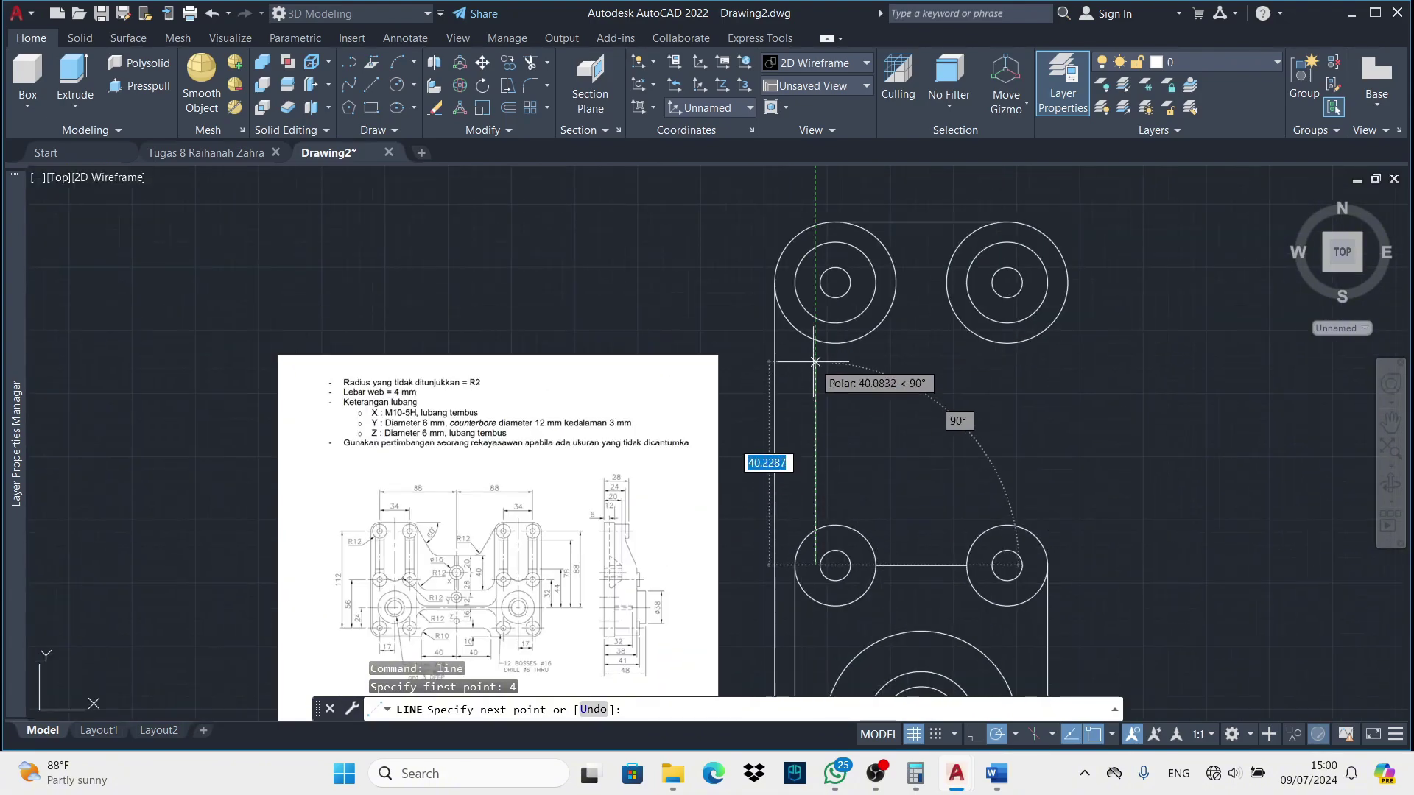
left_click(814, 341)
key("Escape")
Mirror the new web line across a vertical mirror line, keeping the original
left_click(815, 442)
left_click(434, 62)
left_click(835, 551)
left_click(833, 458)
key("Return")
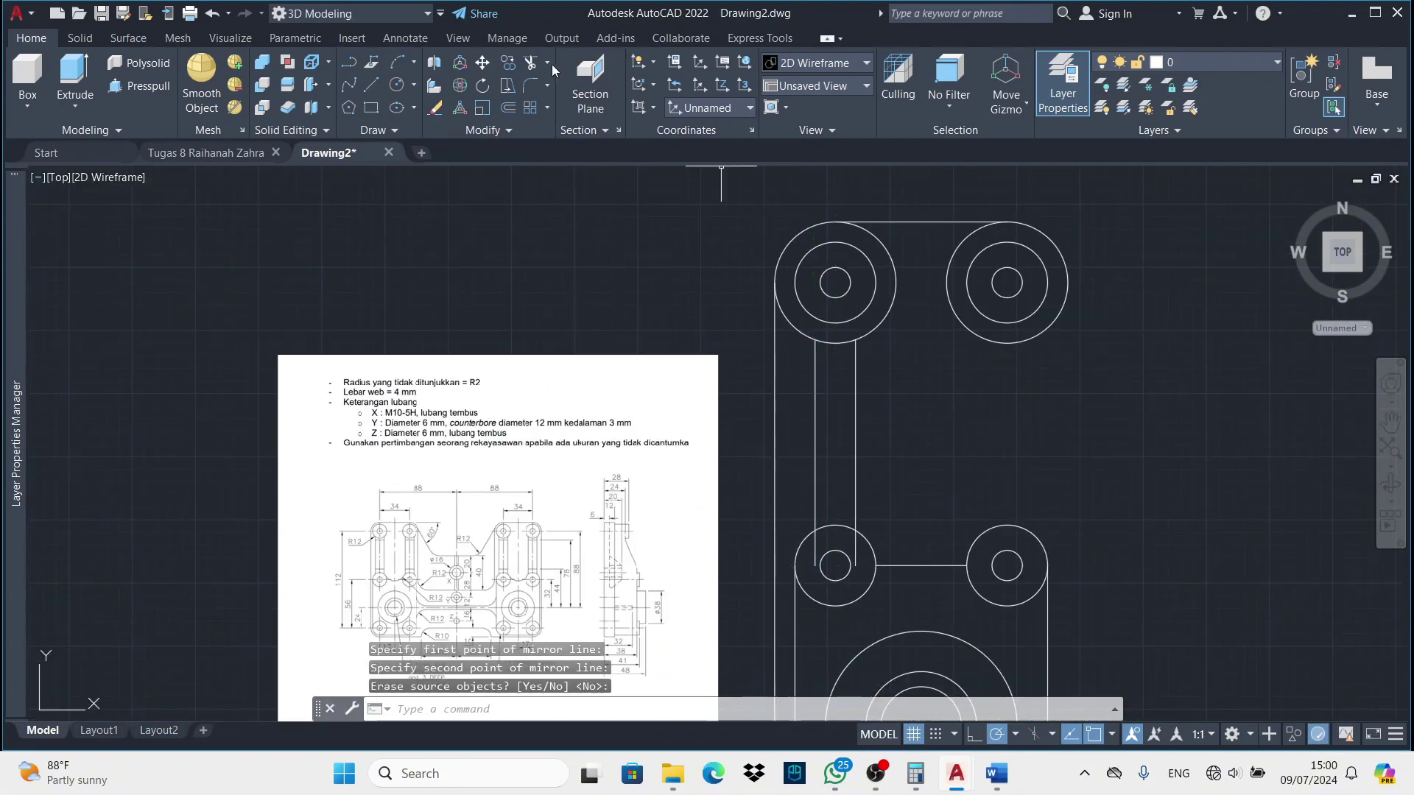
Abandon a trim attempt, restart LINE, and undo the last line segment
key("t")
key("r")
key("Return")
key("Escape")
key("l")
key("Return")
scroll(442, 376, "up", 2)
scroll(909, 523, "up", 2)
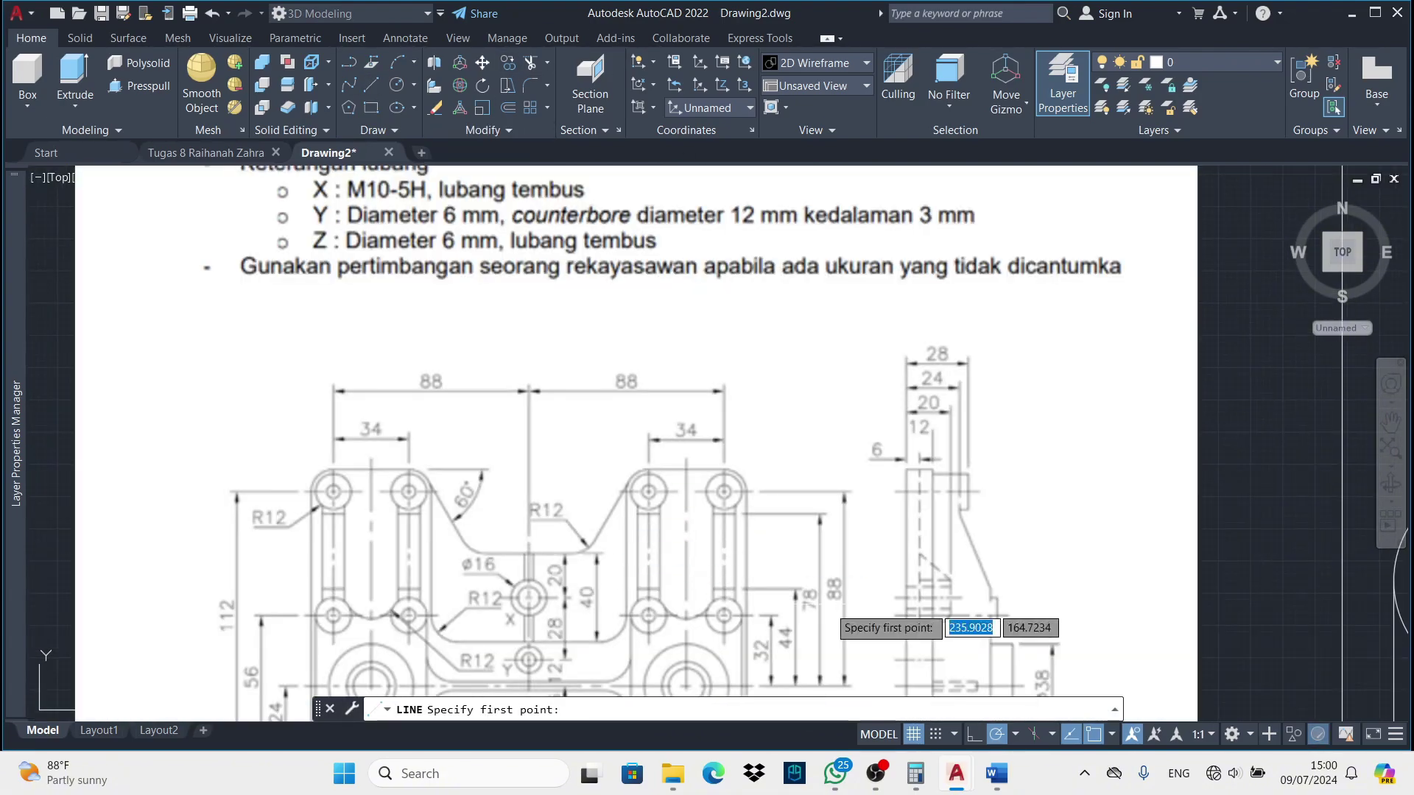
scroll(873, 619, "down", 4)
scroll(883, 467, "up", 1)
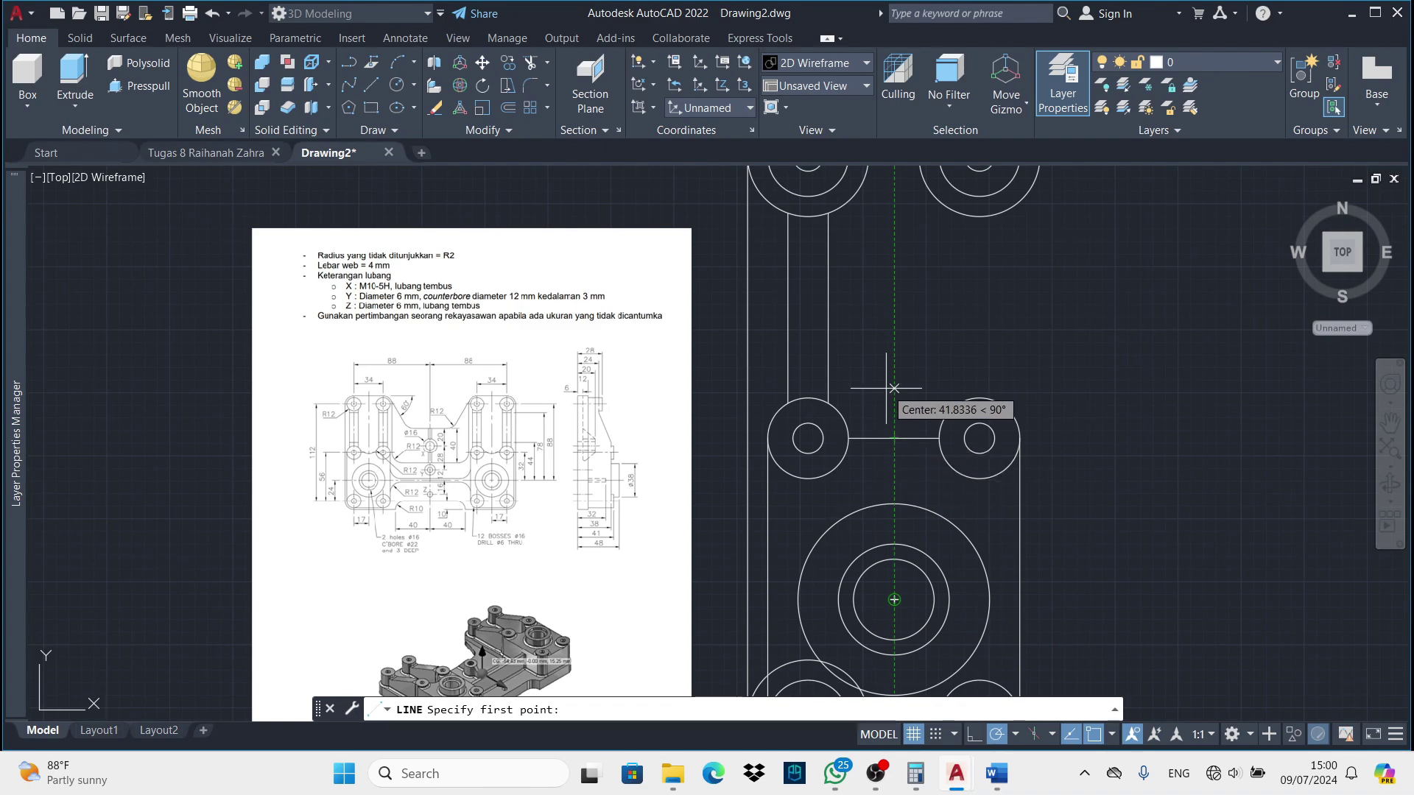
key("ctrl+z")
Draw the vertical and horizontal web lines from the lower circle's quadrant
mouse_move(651, 449)
middle_mouse_down()
mouse_move(574, 456)
mouse_move(820, 505)
mouse_move(706, 662)
middle_mouse_up()
left_click(706, 661)
left_click(706, 420)
left_click(601, 420)
key("Return")
key("Return")
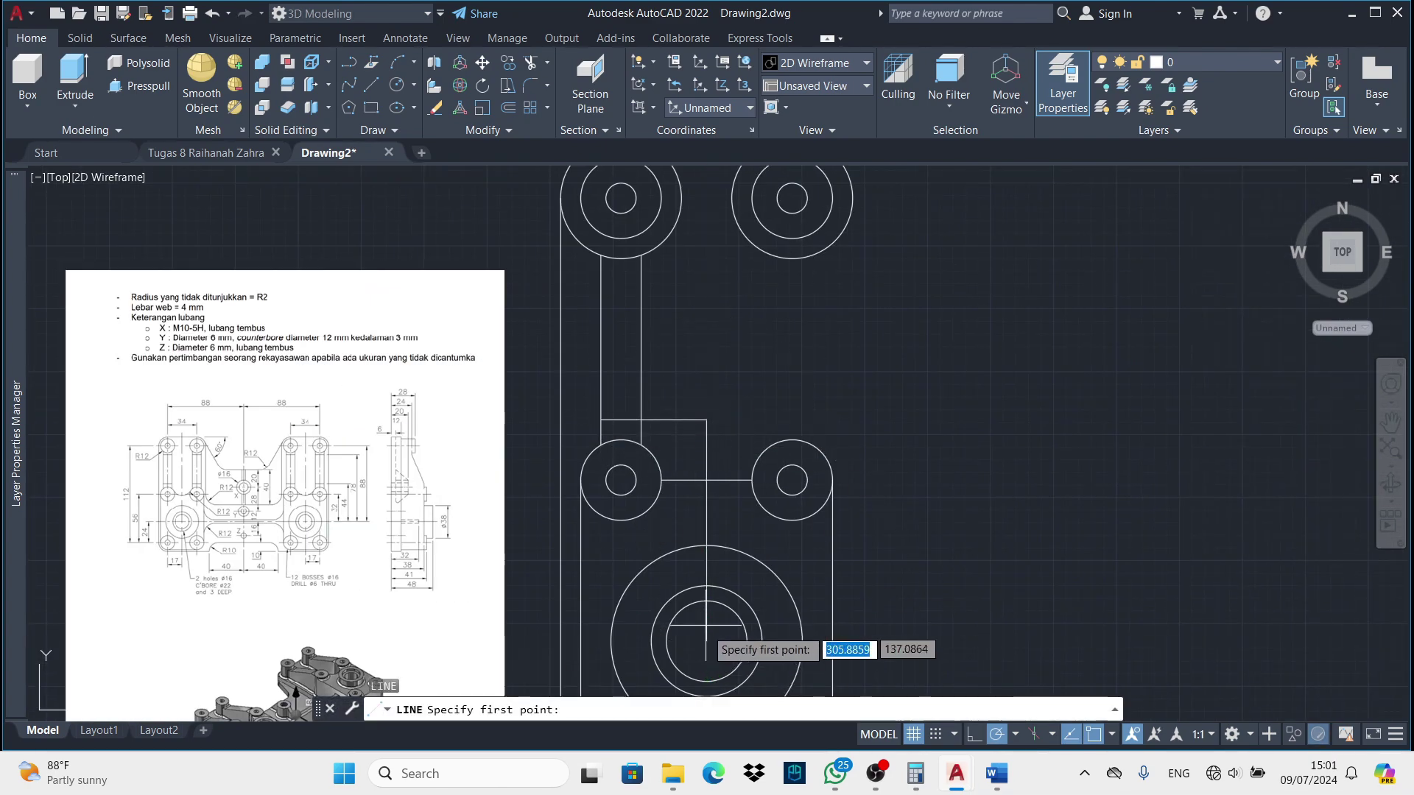
Start a line 78 units along the 90° track toward the upper hole circles, then restart it
type("78")
key("Return")
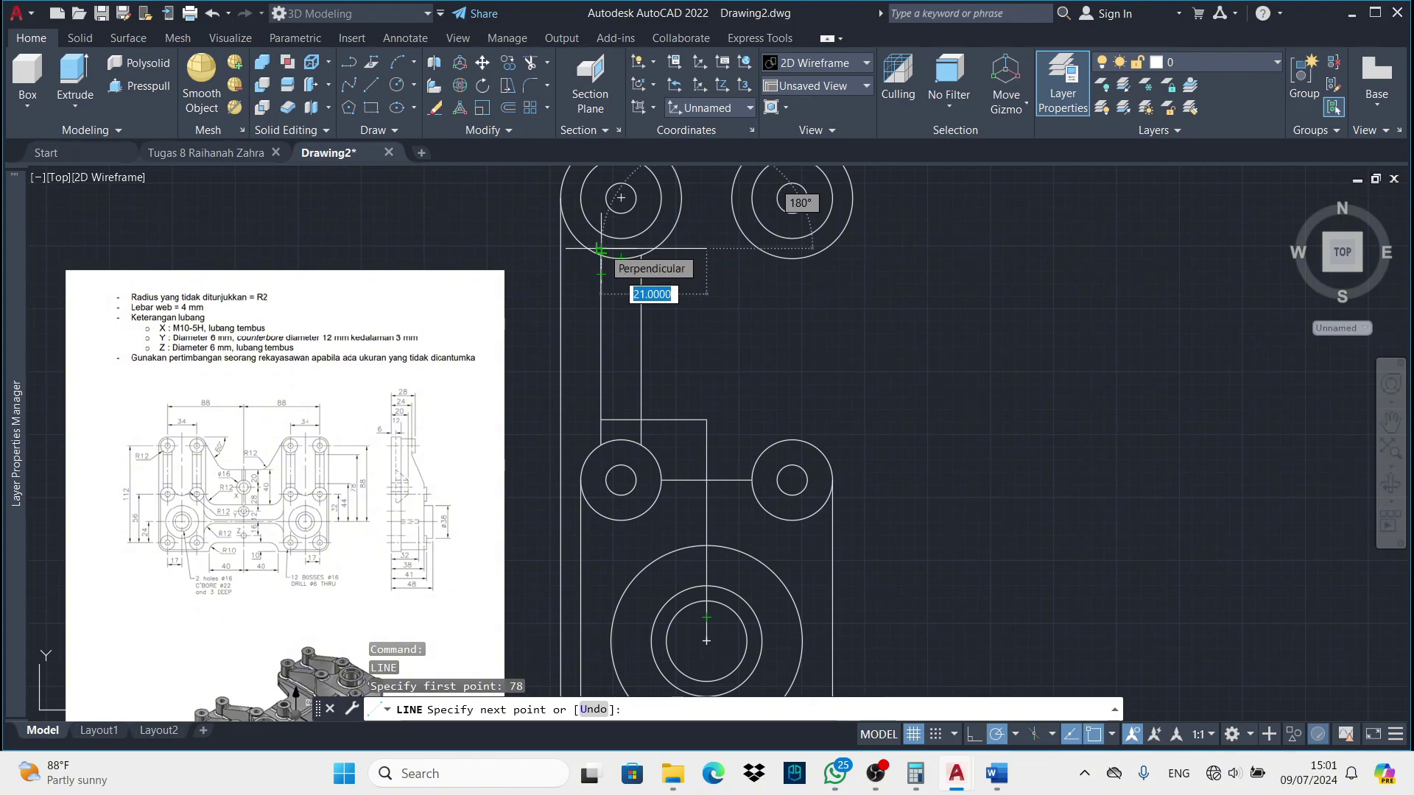
mouse_move(601, 250)
middle_mouse_down()
mouse_move(610, 346)
mouse_move(582, 85)
middle_mouse_up()
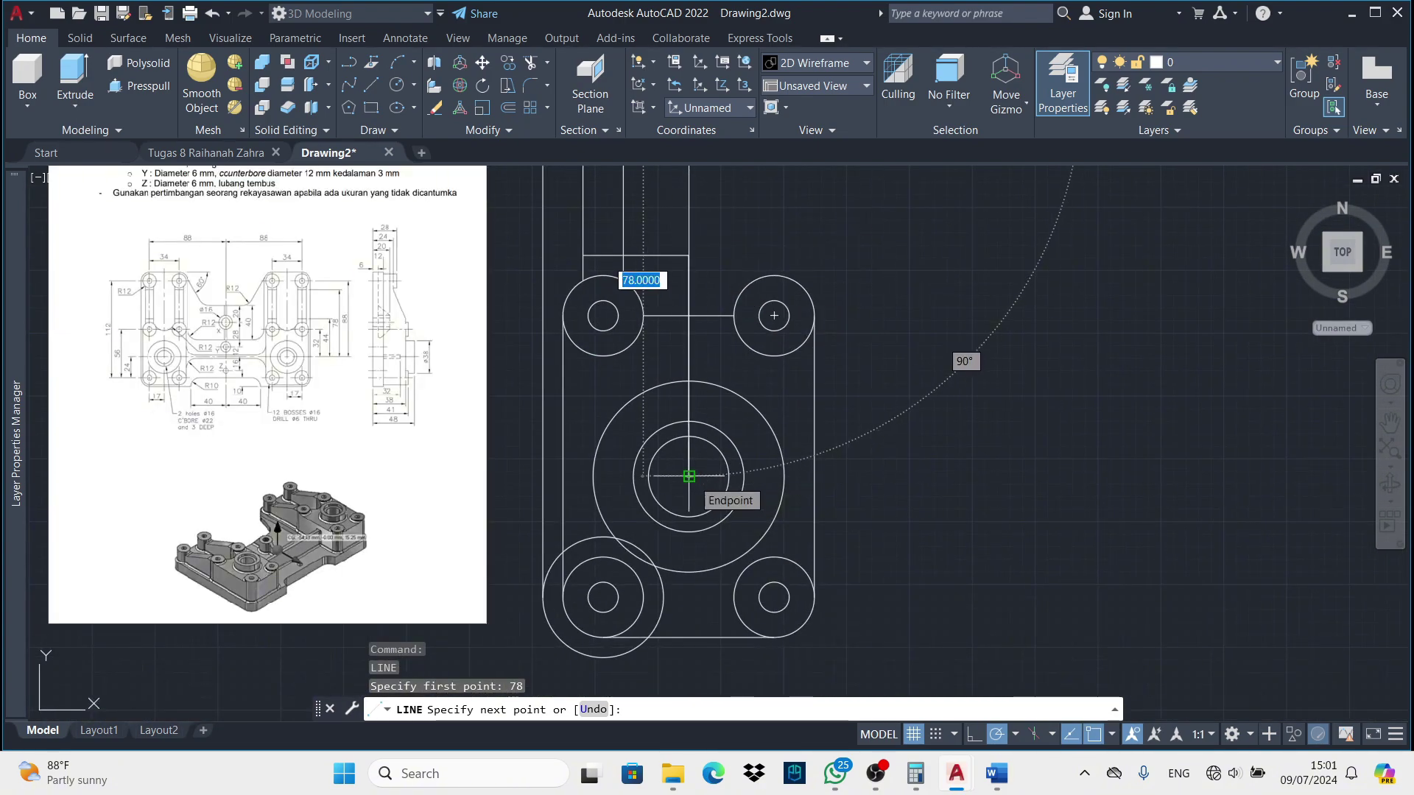
key("Escape")
scroll(688, 476, "down", 5)
scroll(668, 622, "up", 3)
key("Return")
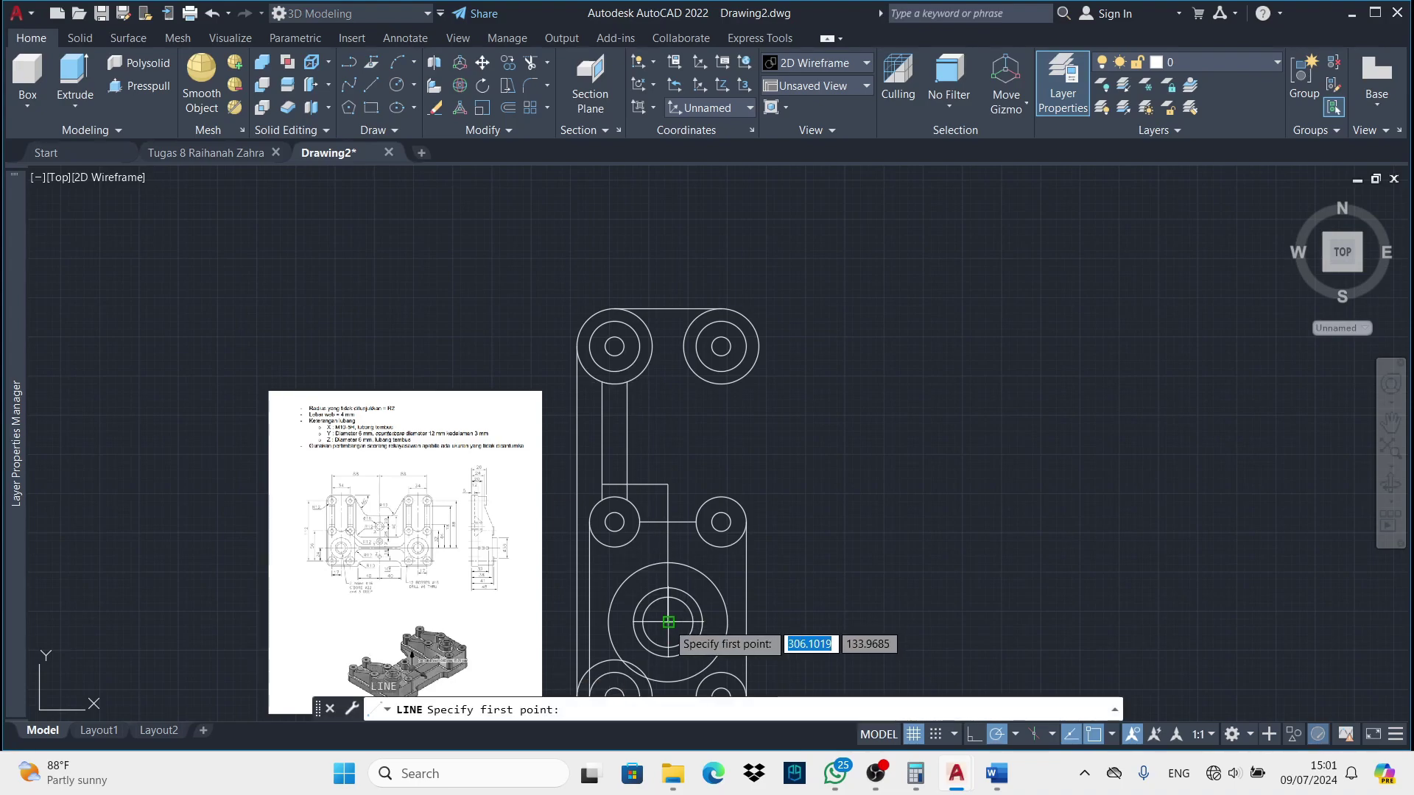
scroll(604, 375, "up", 4)
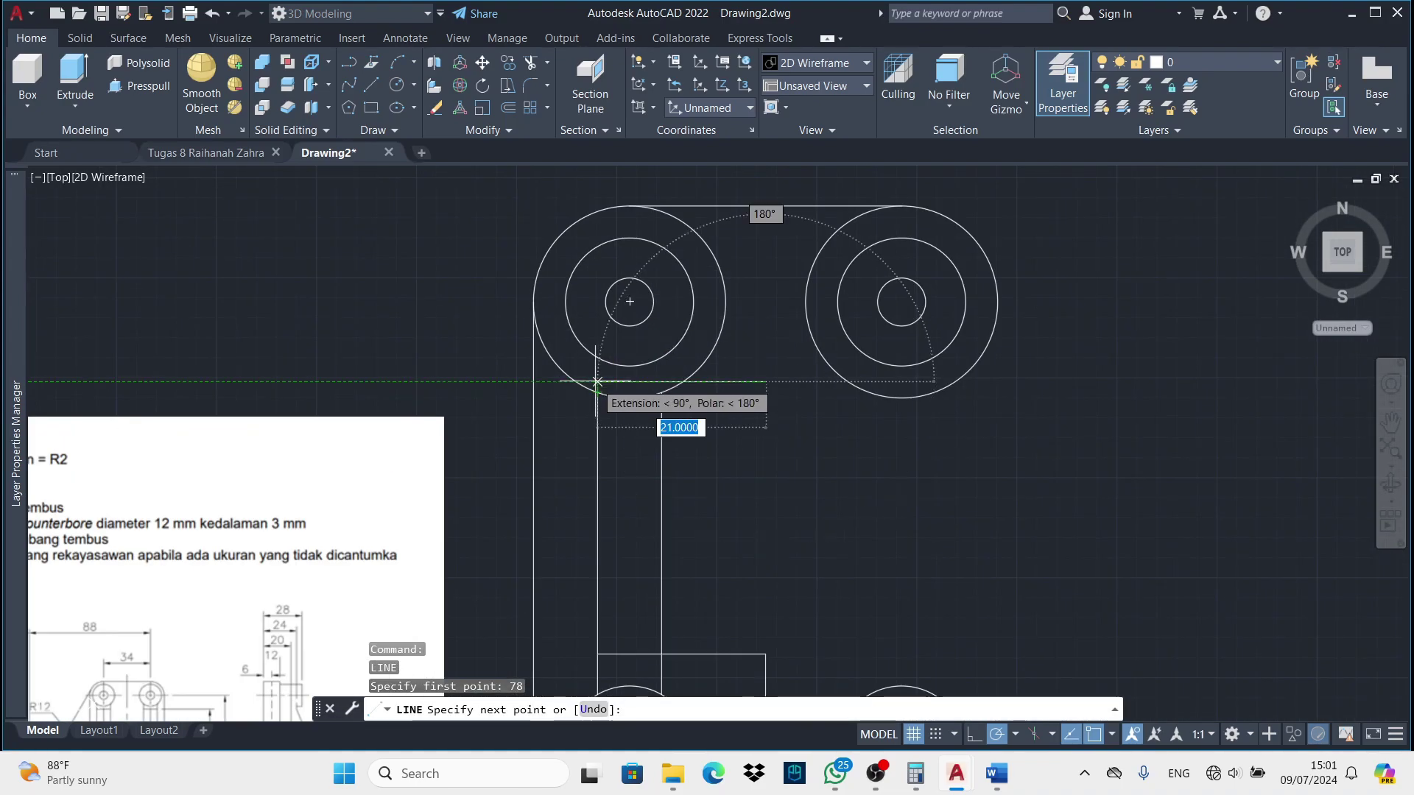
key("Escape")
key("Return")
Try stretching the vertical web line and trimming it, cancelling both attempts
key("Escape")
left_click(597, 412)
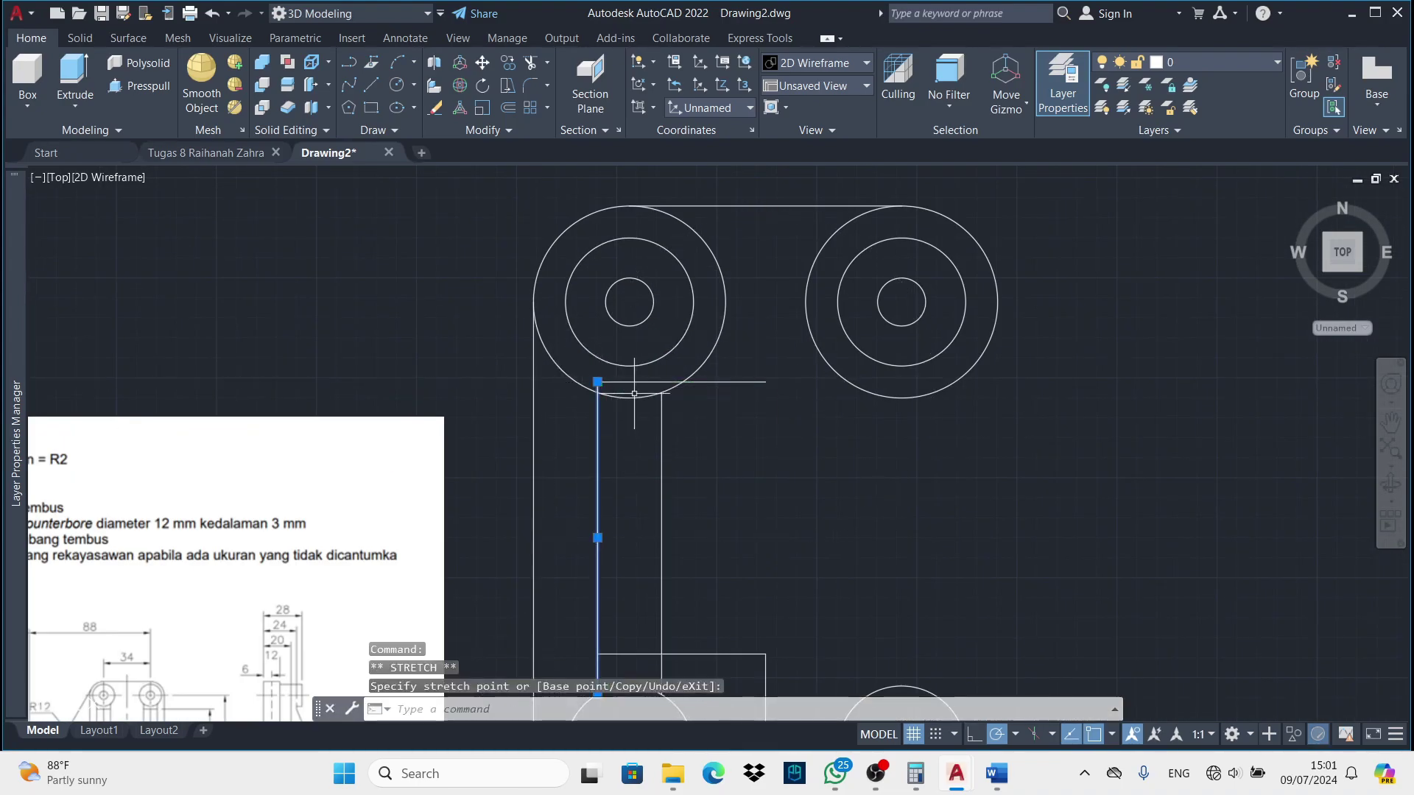
left_click(597, 392)
key("Escape")
scroll(656, 329, "down", 2)
type("tr")
key("Return")
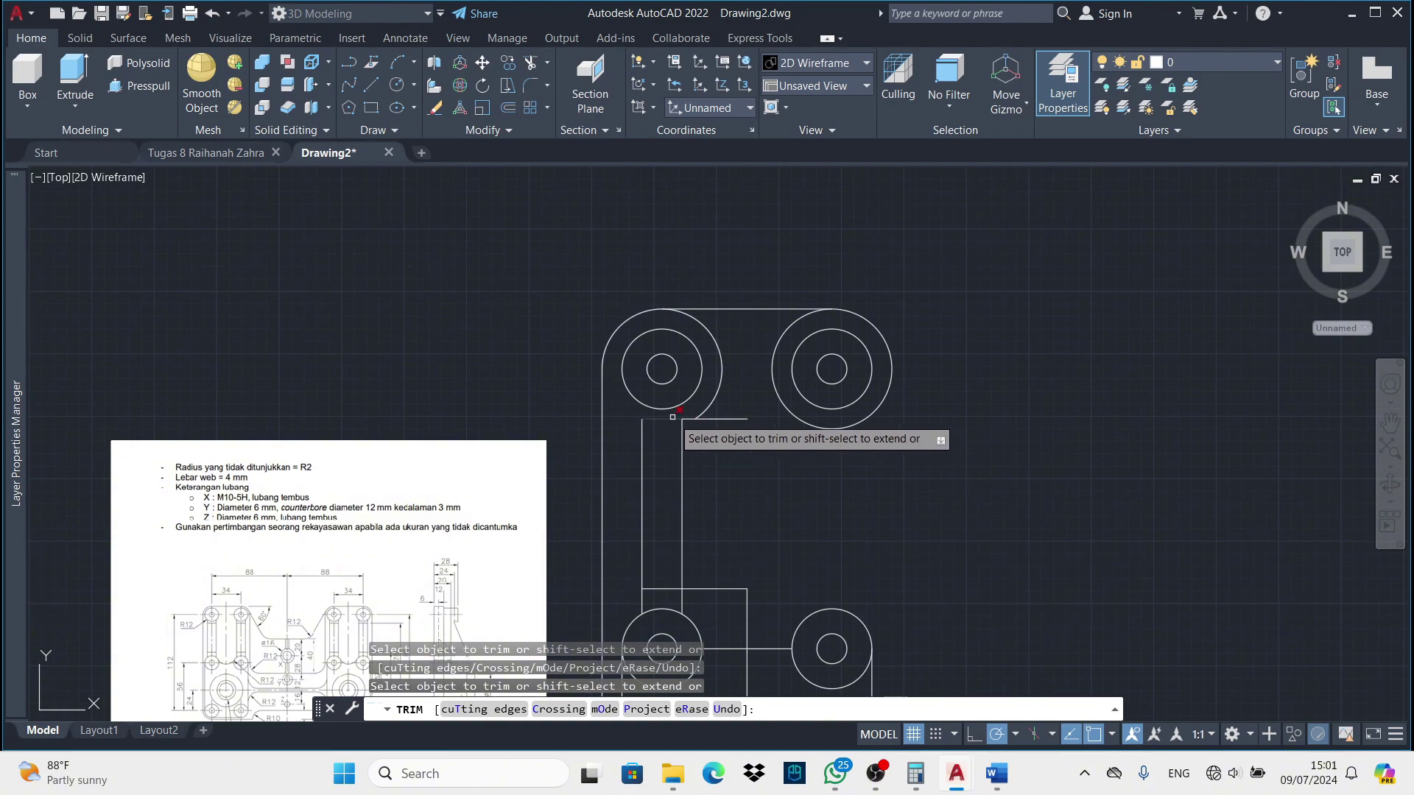
key("Escape")
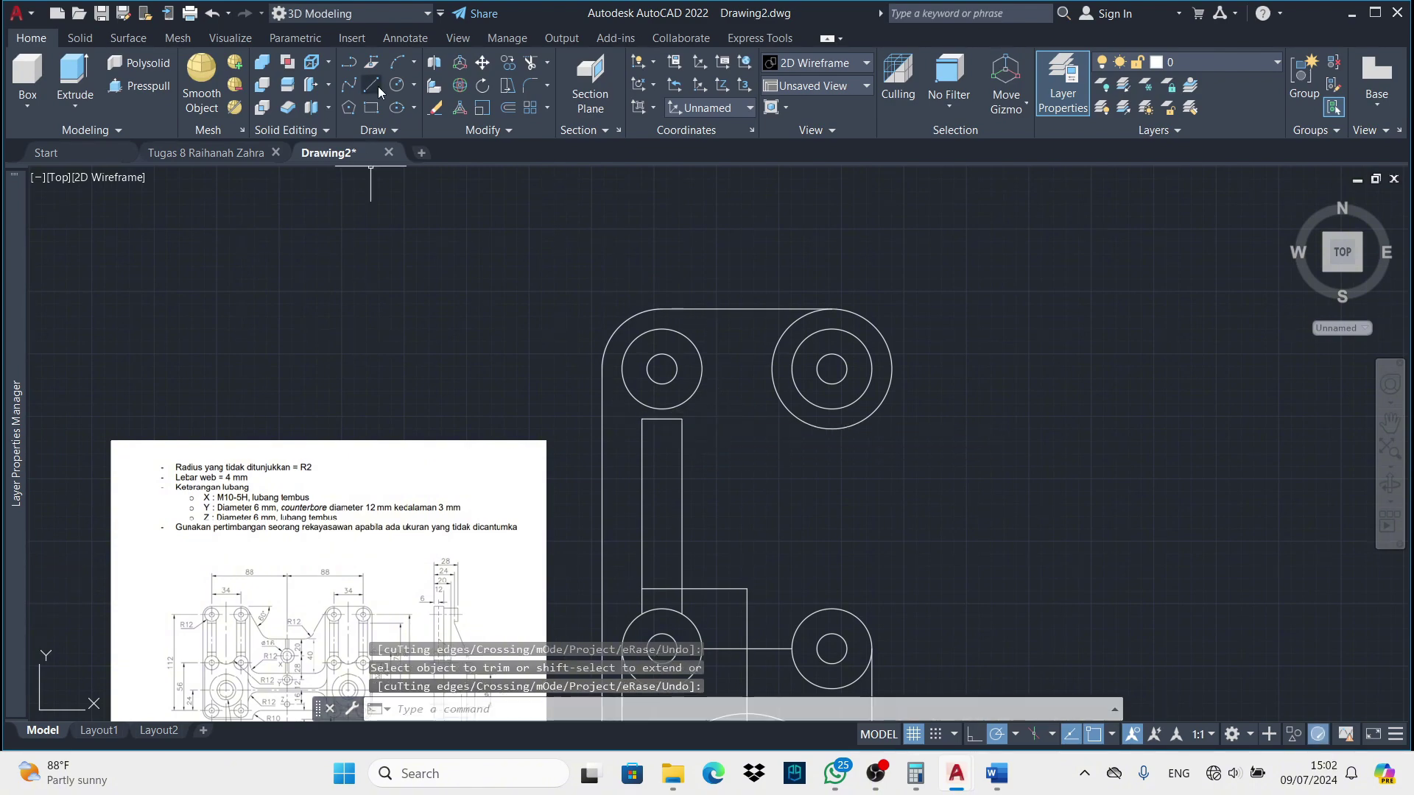
key("Return")
scroll(641, 418, "up", 2)
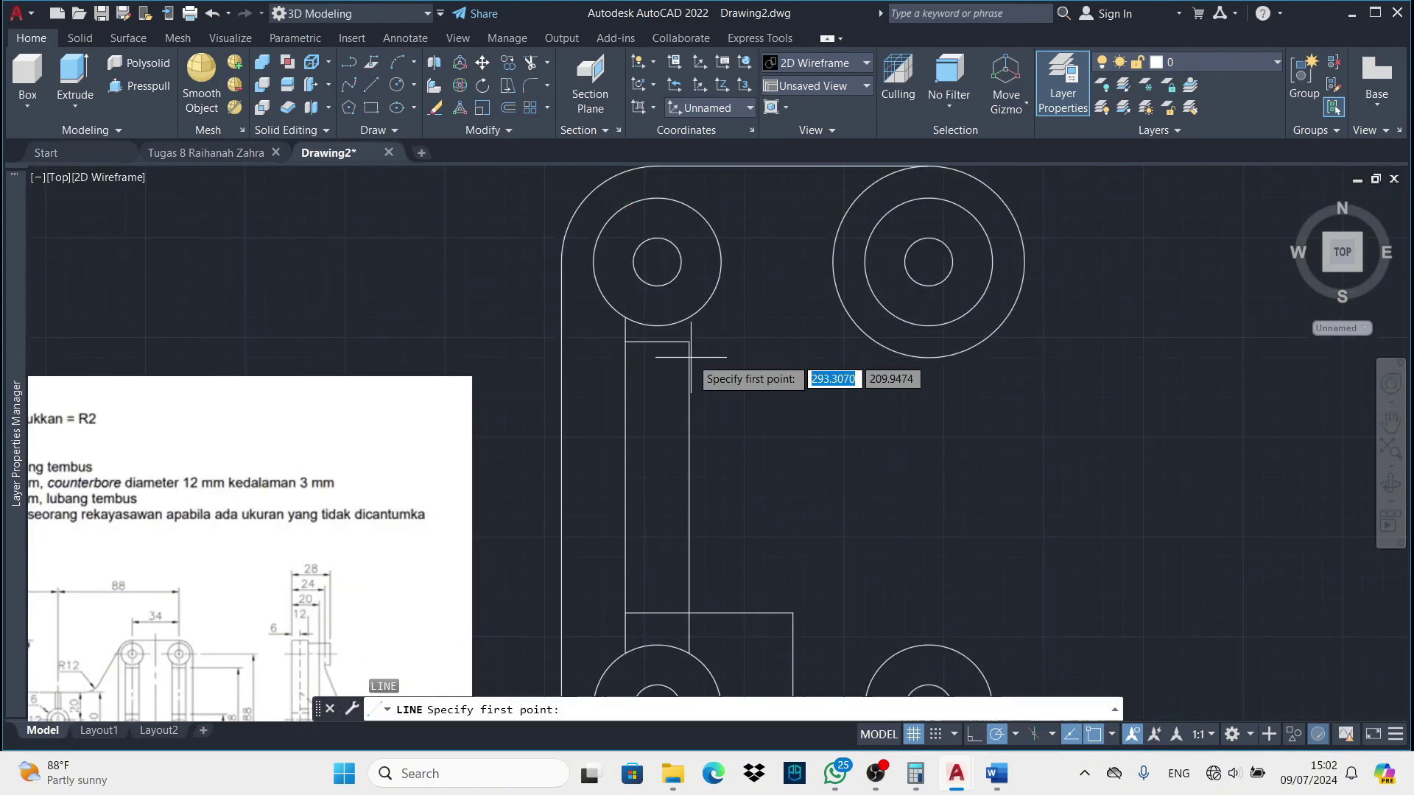
Draw the closing line from the upper circle to the web
left_click(688, 342)
scroll(678, 327, "down", 2)
left_click(612, 285)
key("Return")
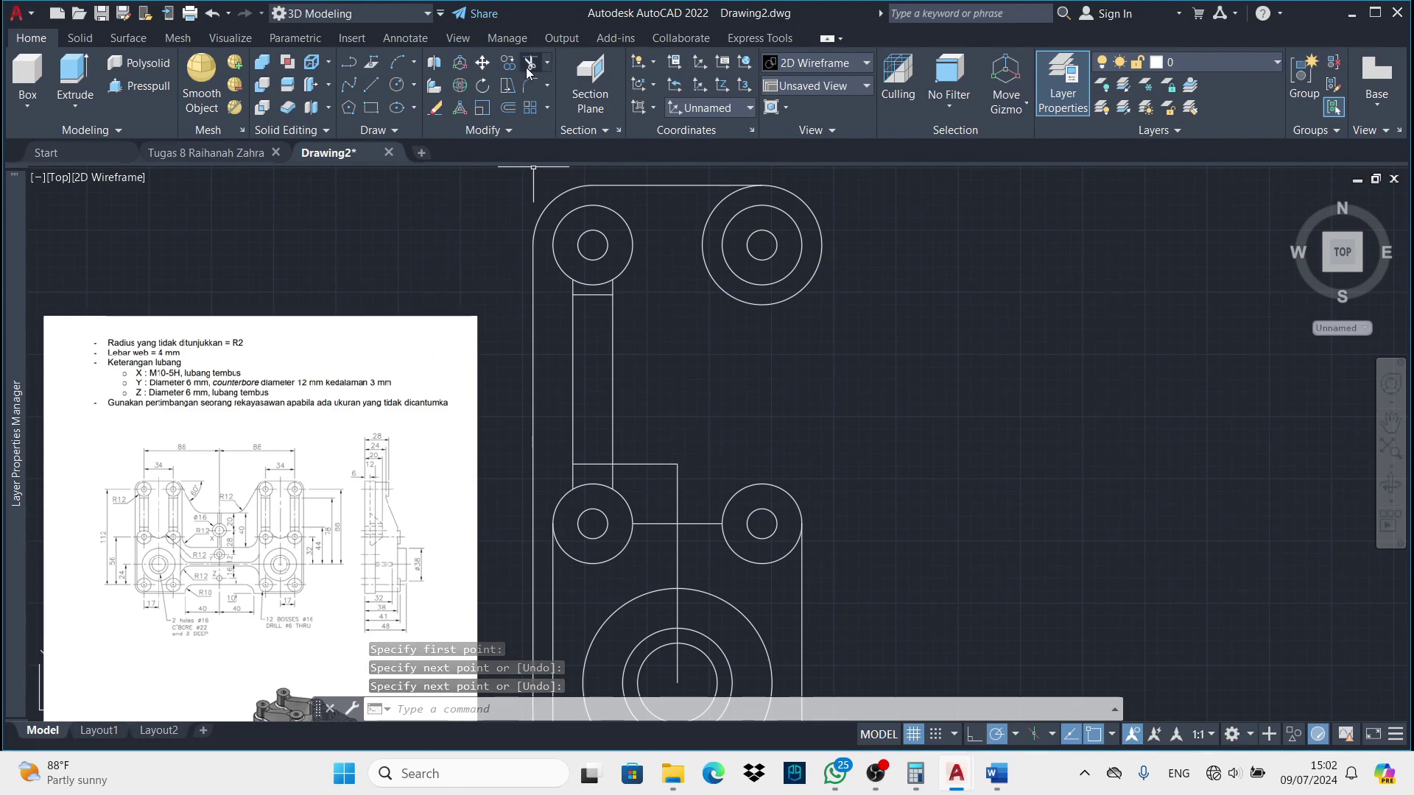
Erase the long vertical line running through the bottom
left_click(528, 70)
scroll(677, 490, "down", 2)
left_click(435, 108)
left_click(632, 515)
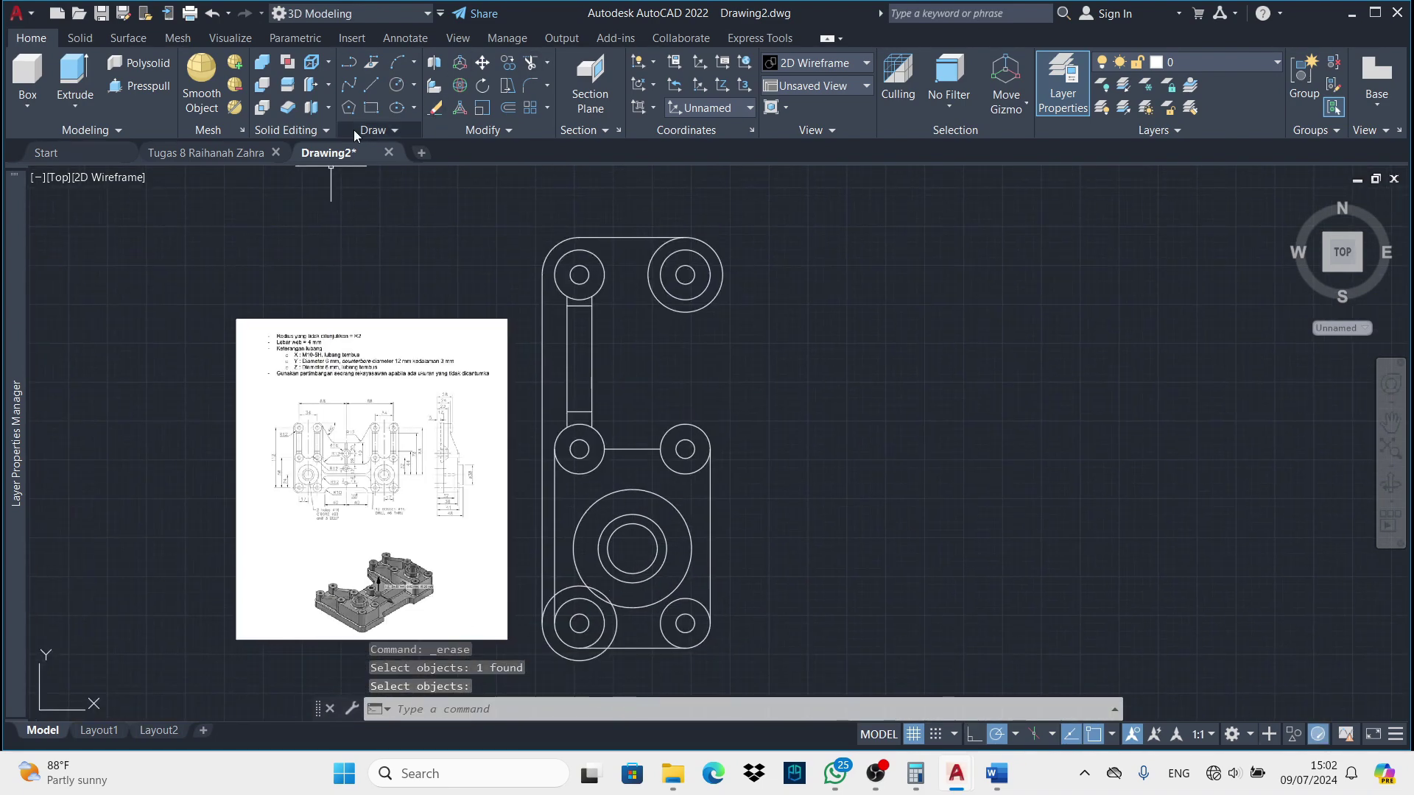
Set the fillet radius to 12 and fillet between the two middle circles
left_click(530, 85)
scroll(391, 468, "up", 2)
type("r")
key("Return")
type("12")
key("Return")
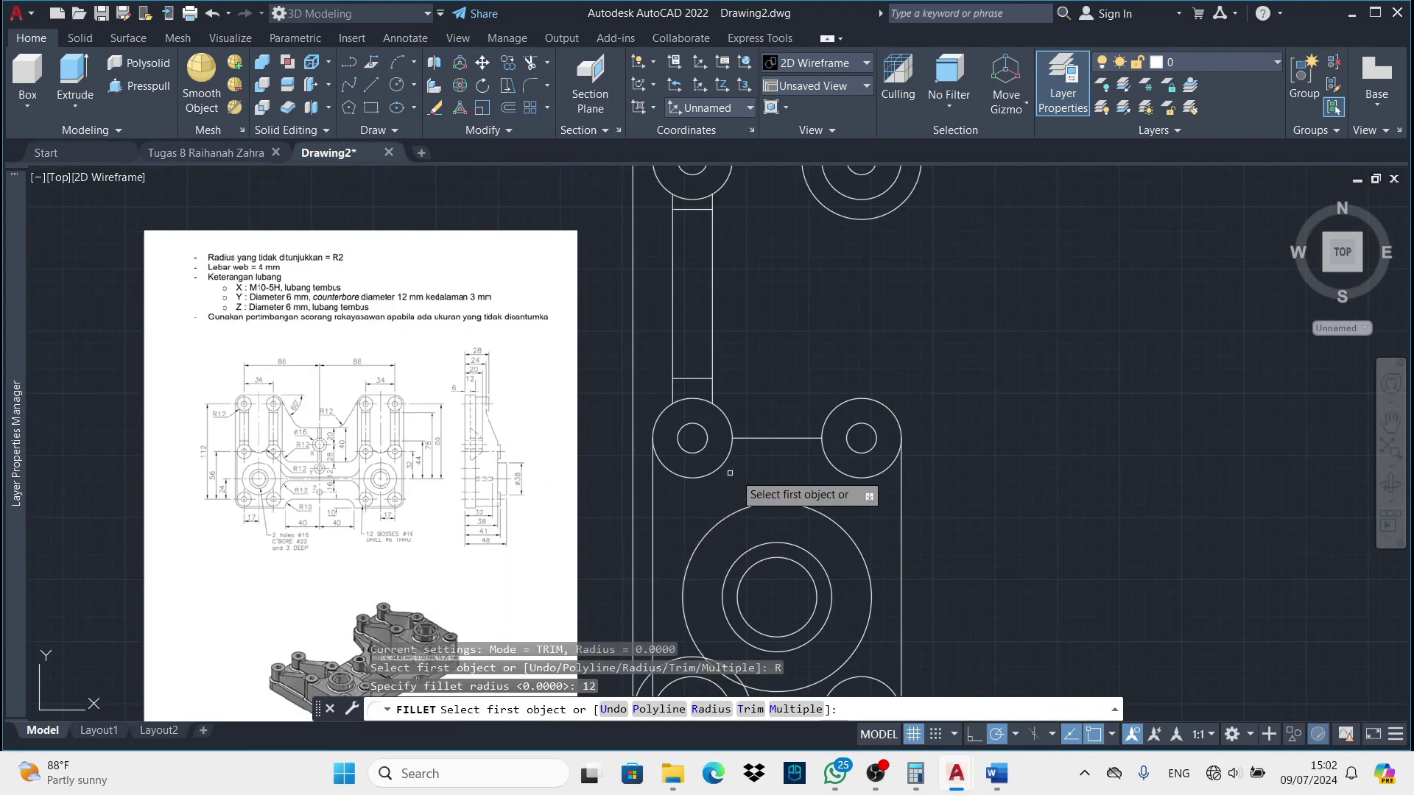
left_click(730, 473)
left_click(829, 460)
key("Return")
left_click(731, 463)
left_click(838, 402)
key("Return")
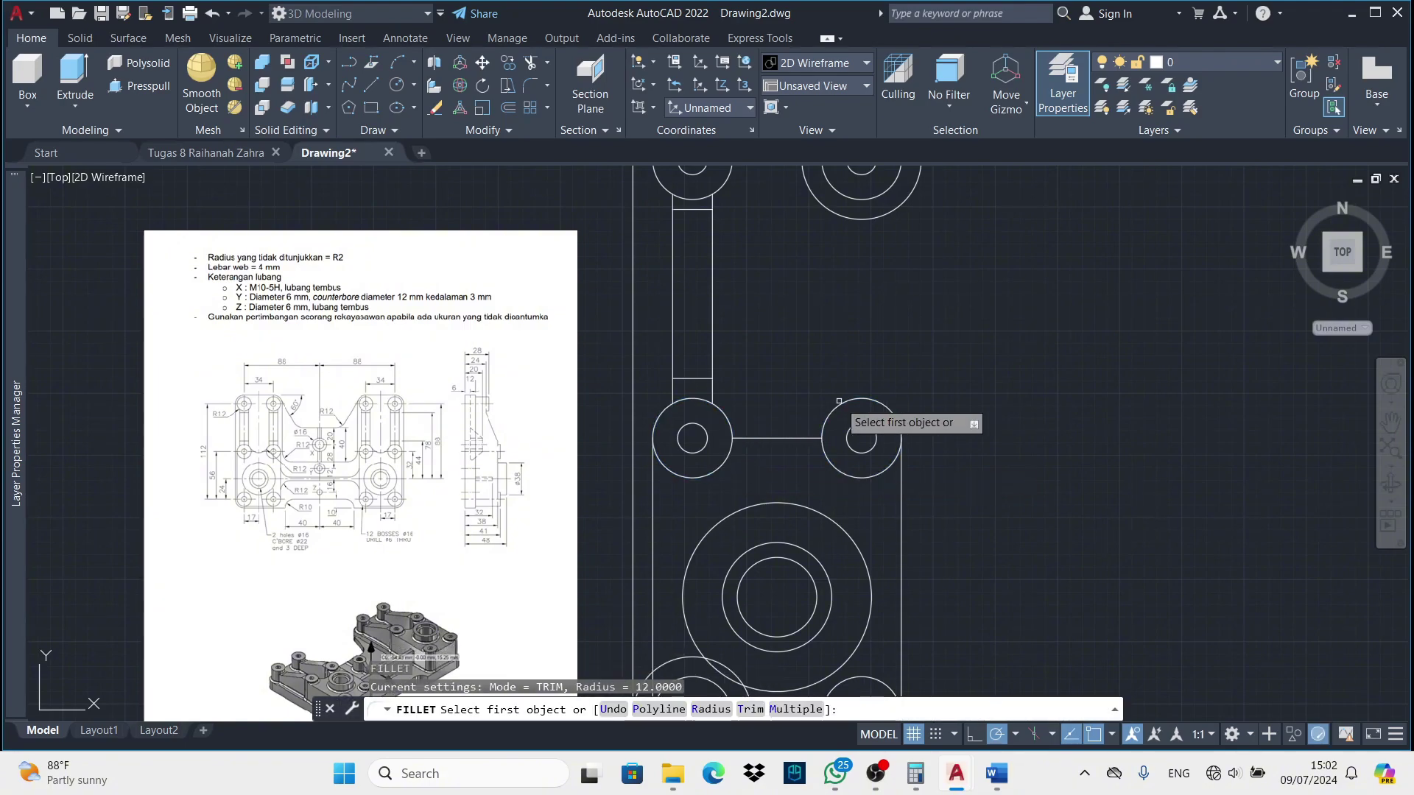
Finish the R12 arc between the middle circles and delete the straight link line
left_click(725, 460)
left_click(773, 438)
key("Delete")
scroll(409, 521, "down", 2)
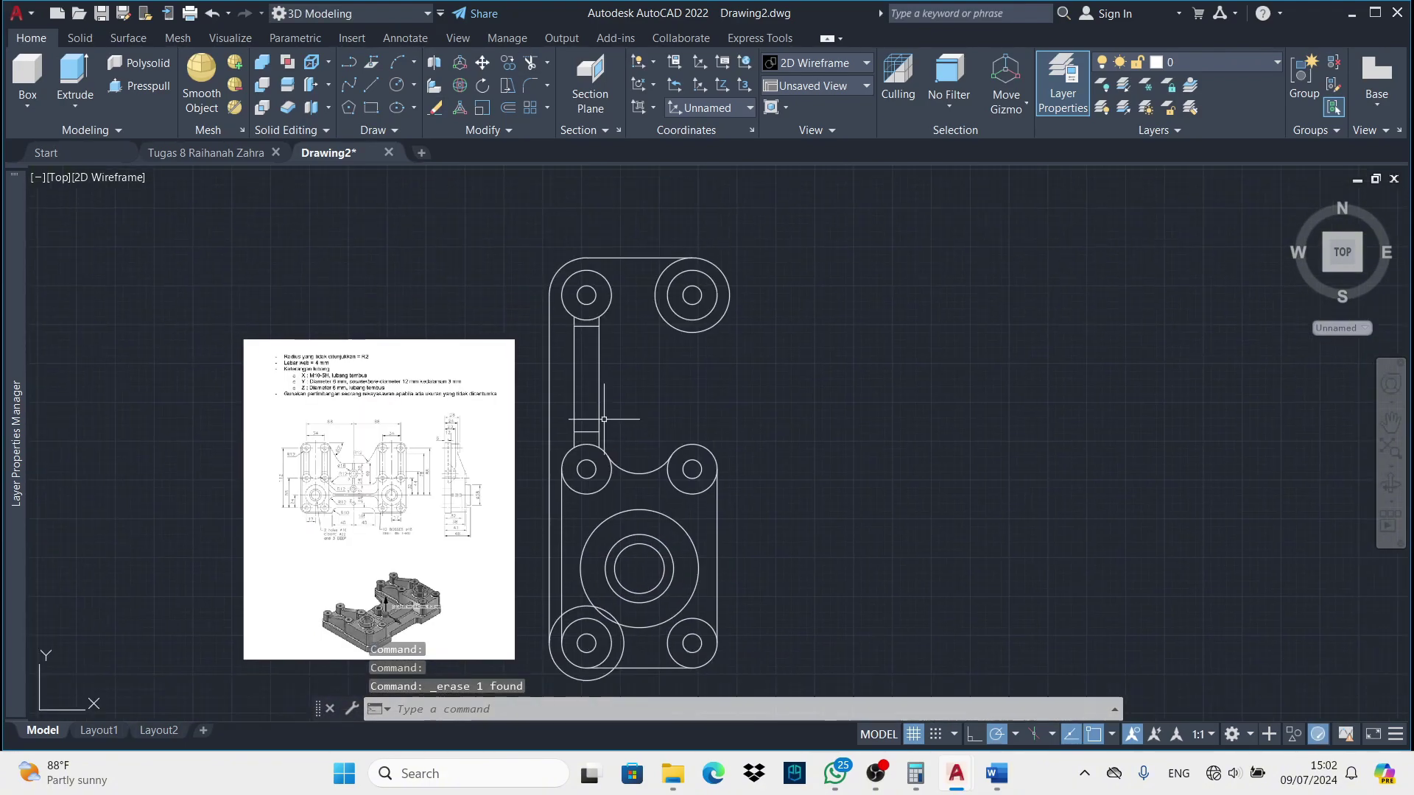
scroll(436, 514, "up", 2)
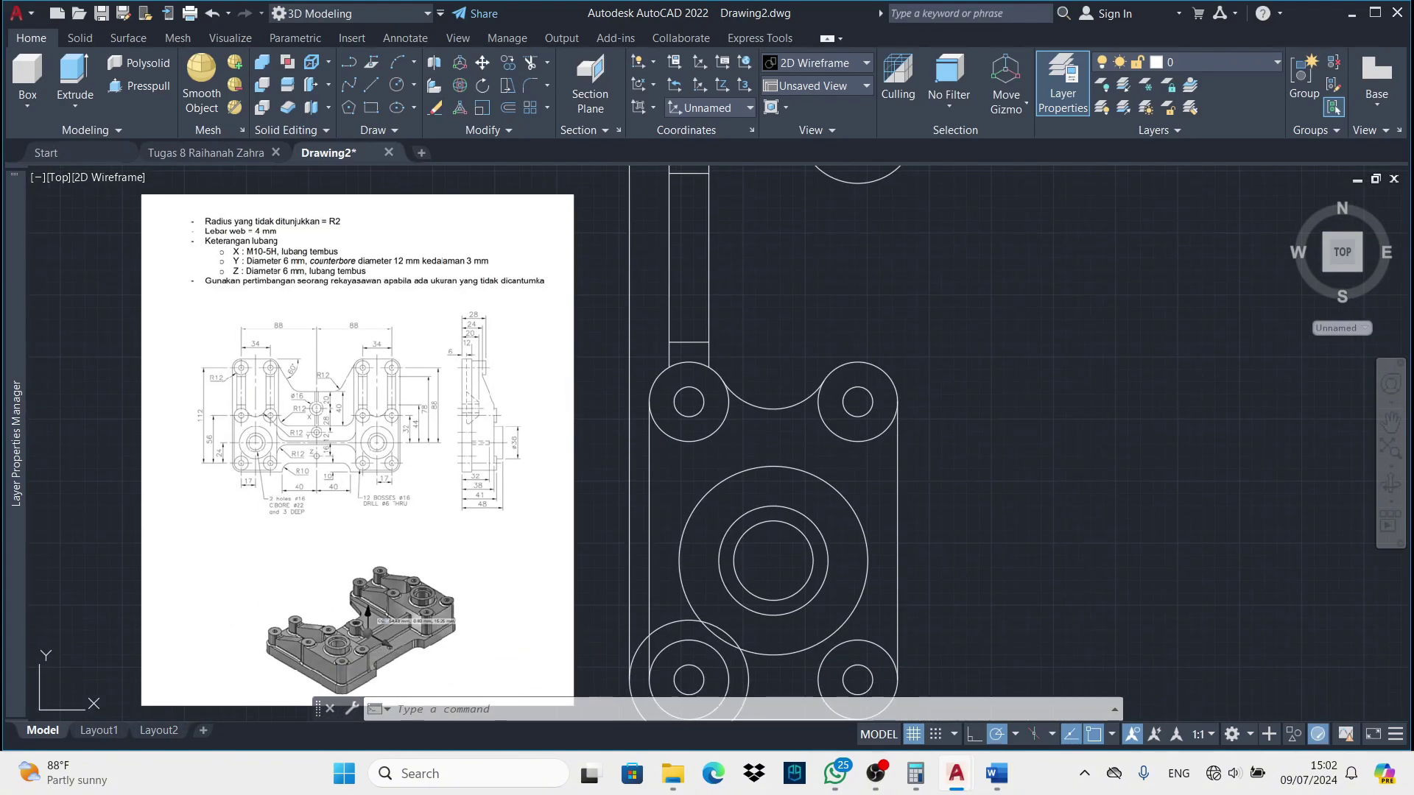
scroll(383, 515, "up", 2)
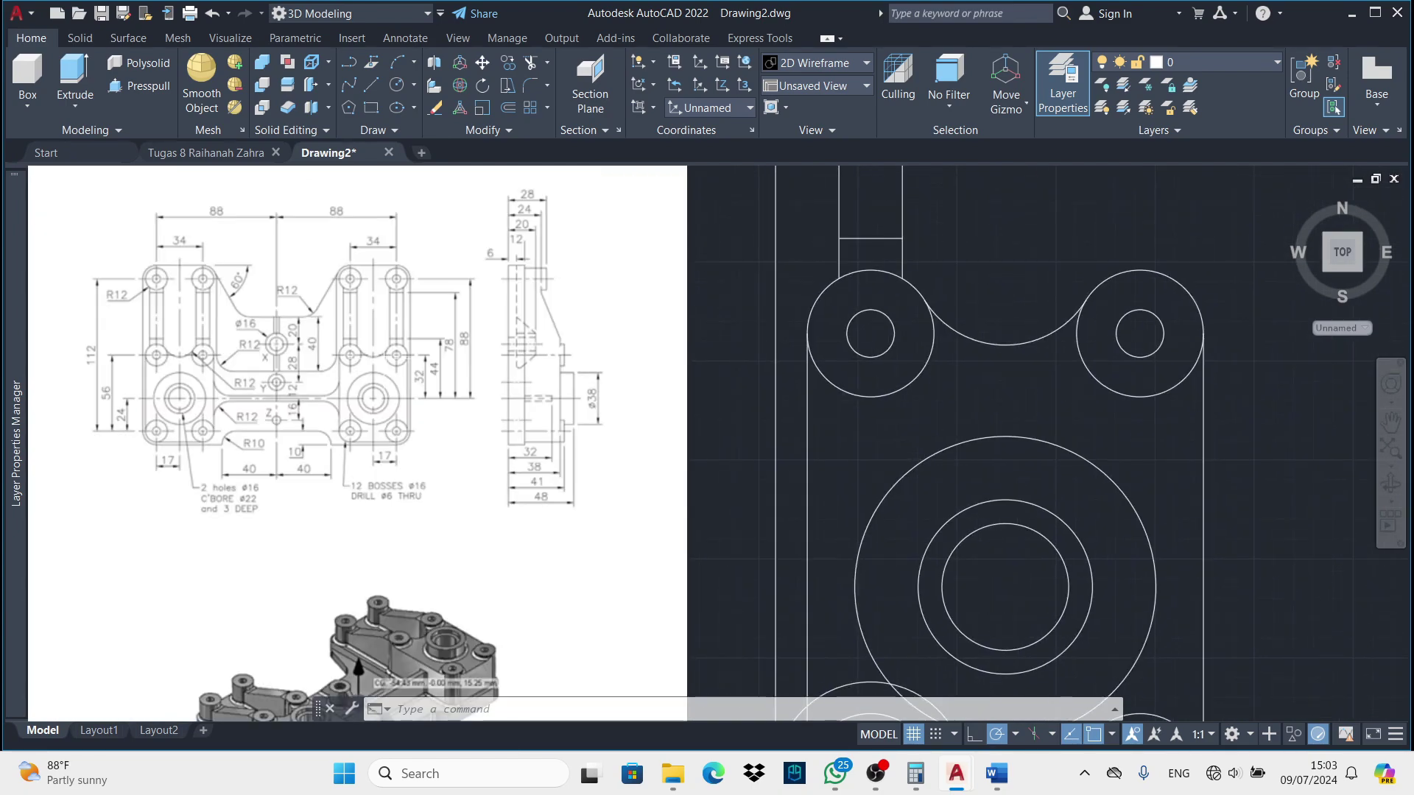
Draw a line starting 88 right of the upper circle, 88 down, then horizontally back to the plate
scroll(449, 655, "down", 3)
type("l")
key("Return")
scroll(594, 236, "up", 3)
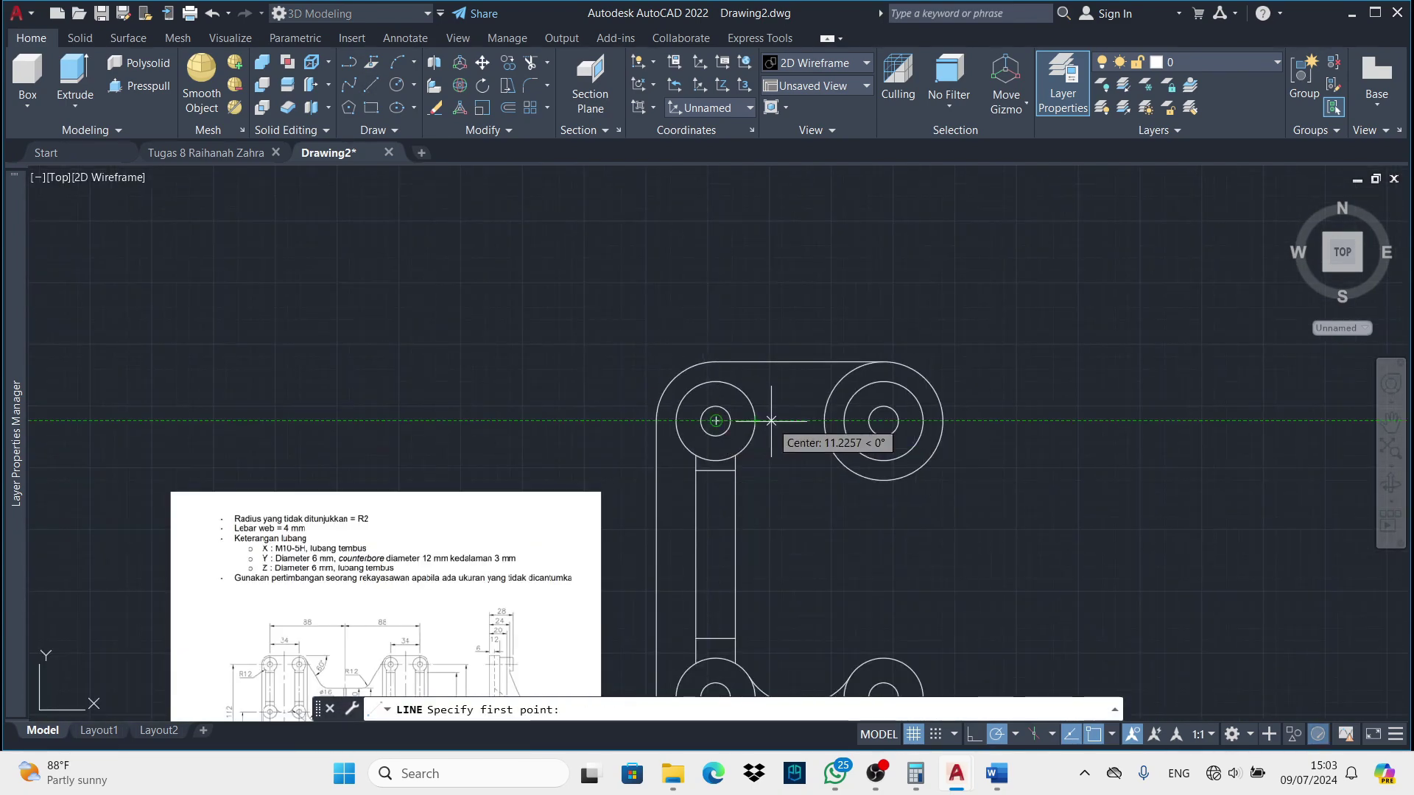
type("88")
key("Return")
middle_click_drag(833, 549, 766, 395)
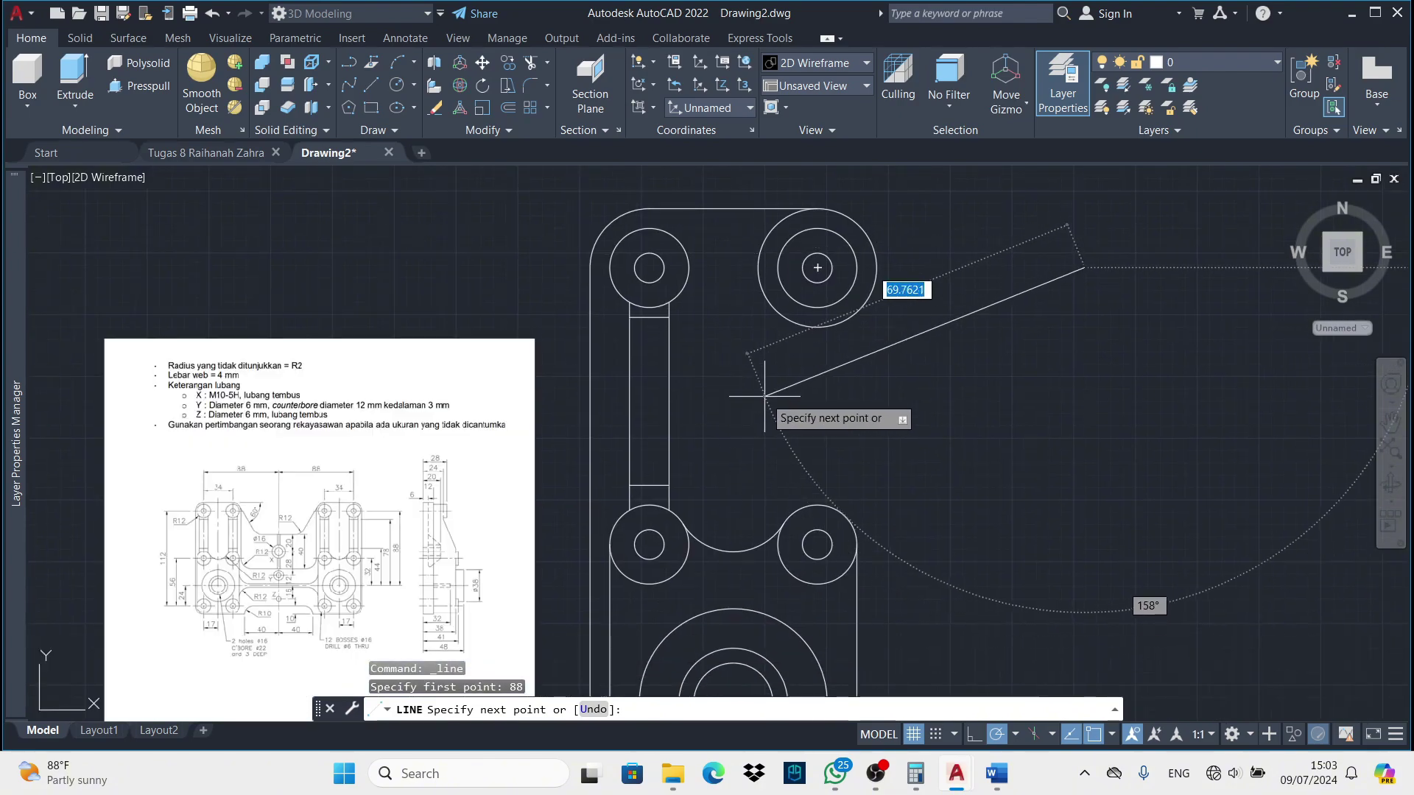
type("88")
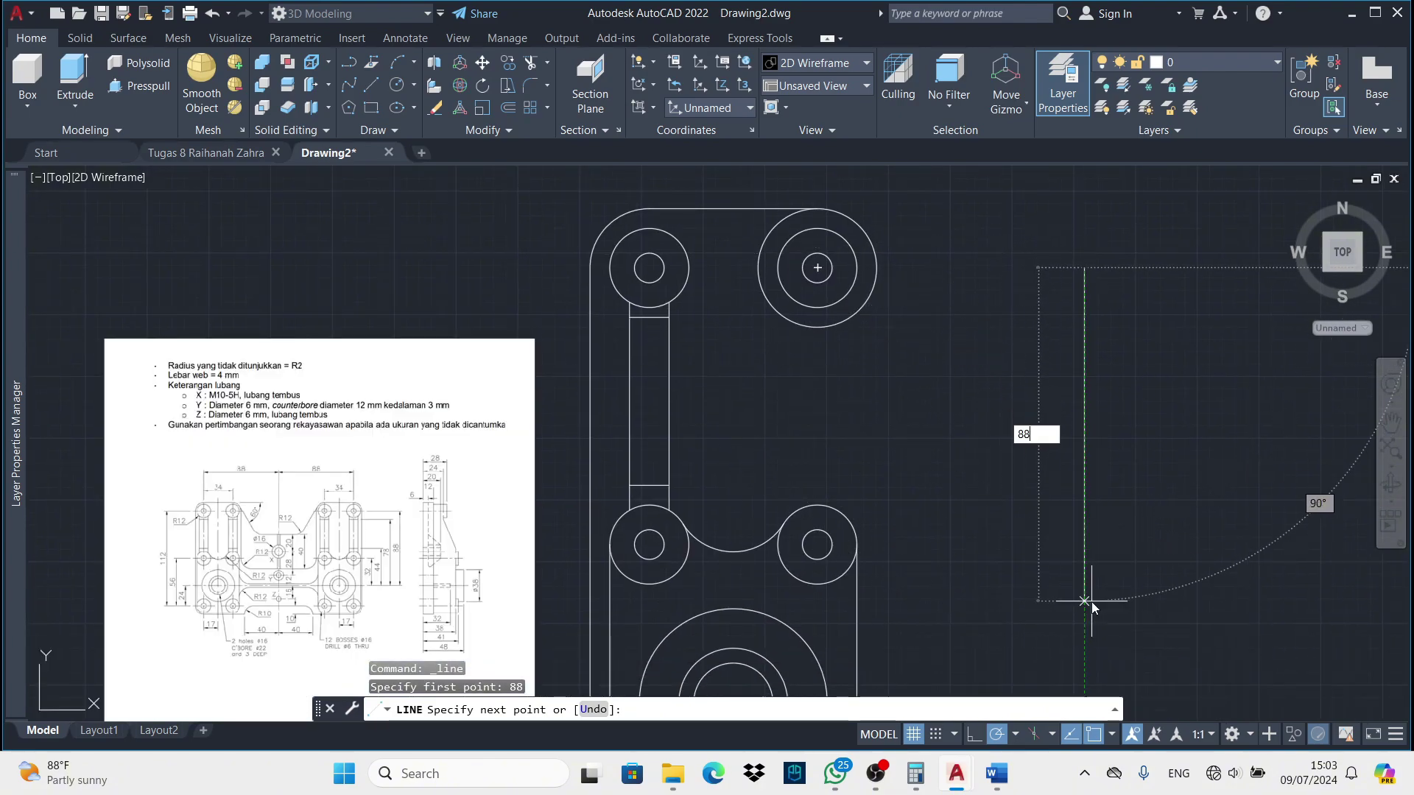
key("Return")
middle_click_drag(855, 696, 840, 412)
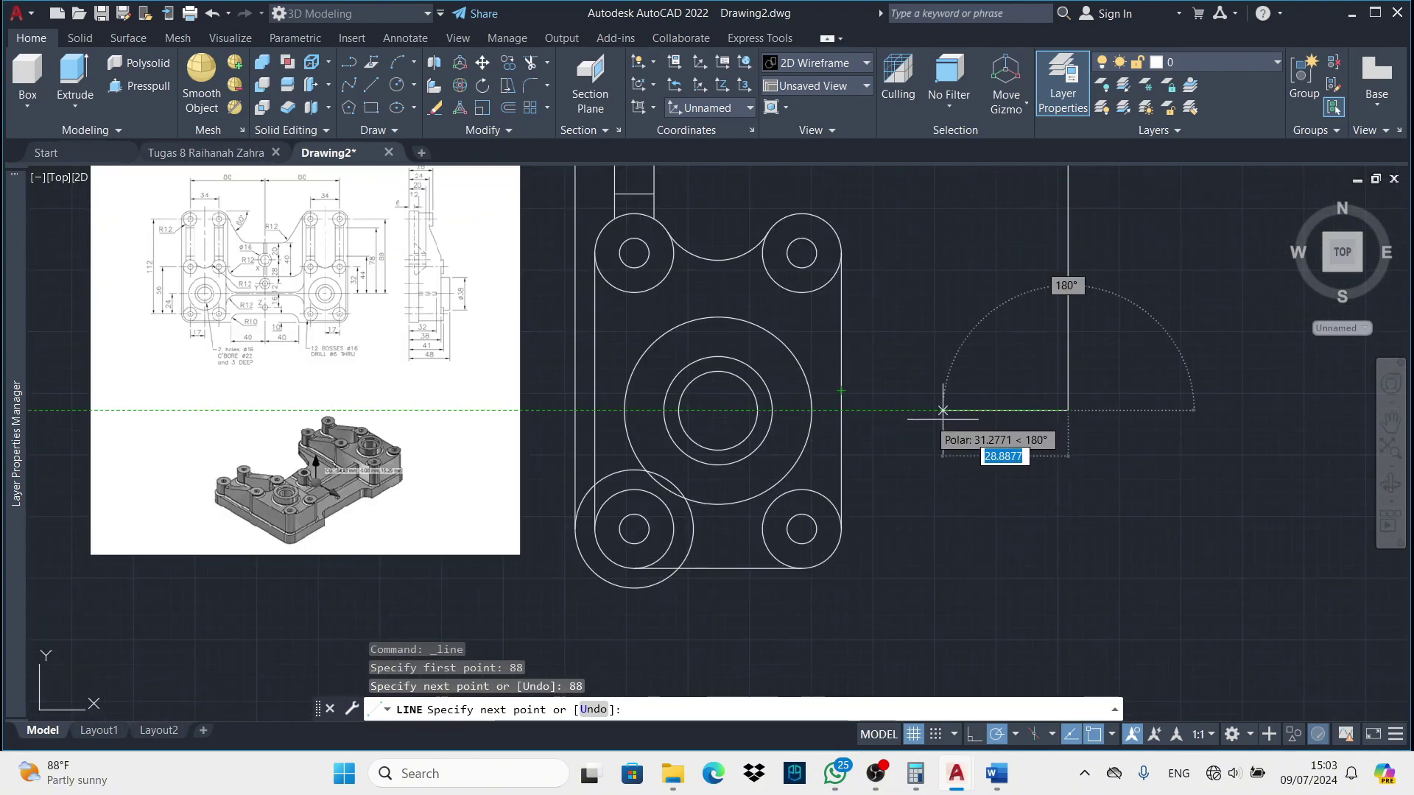
left_click(840, 410)
scroll(840, 410, "down", 3)
scroll(715, 448, "up", 4)
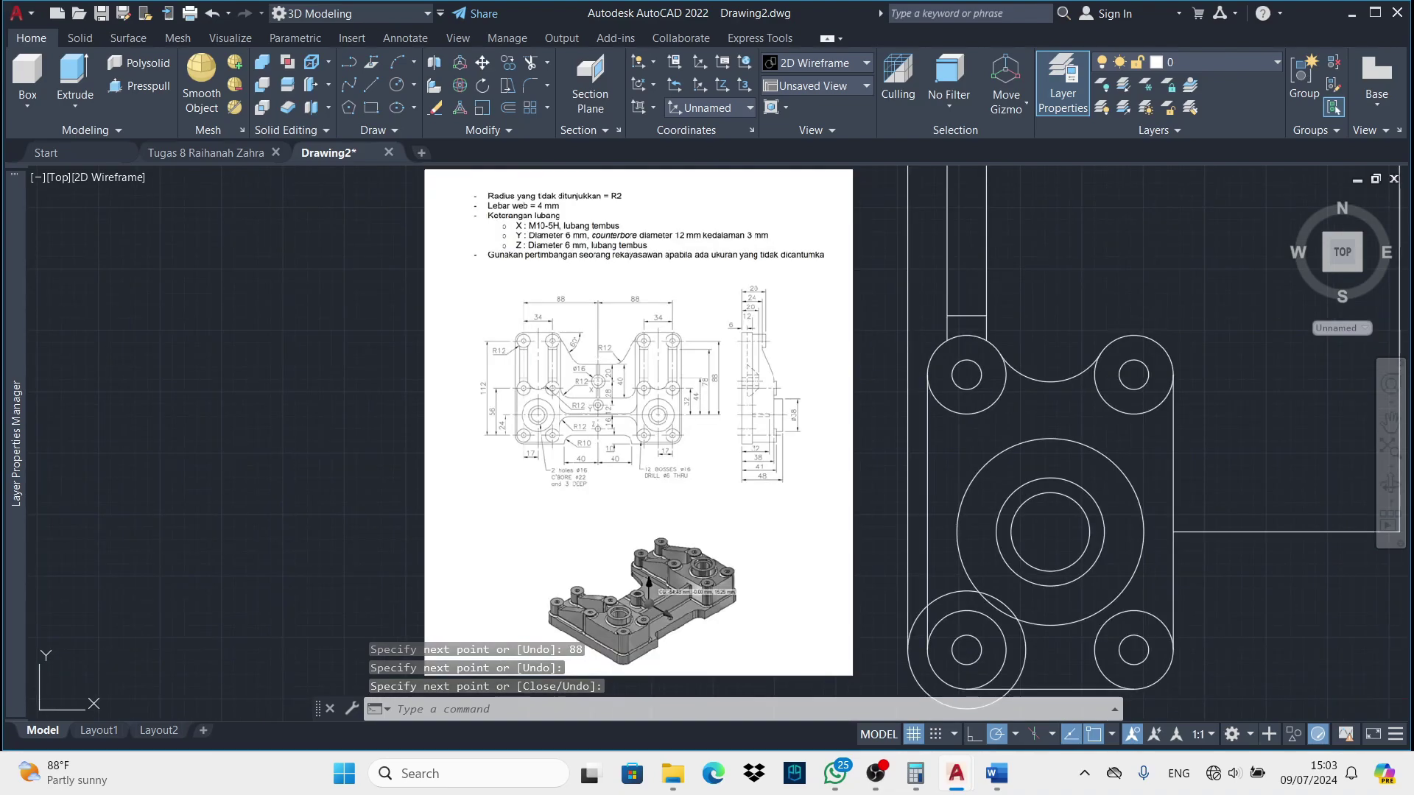
scroll(693, 442, "up", 2)
key("Escape")
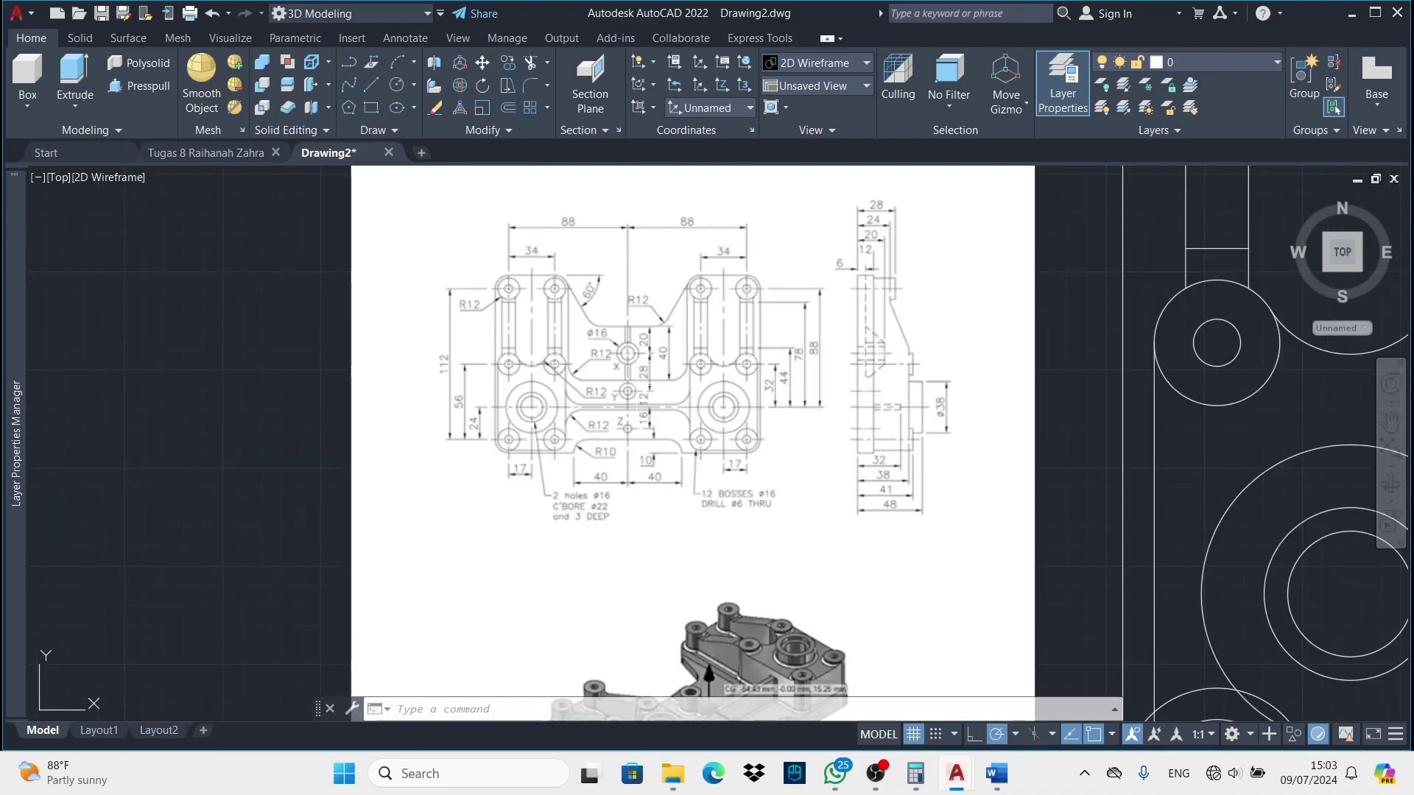
Start the angled edge line with its first point 60 units along tracking
scroll(641, 416, "up", 2)
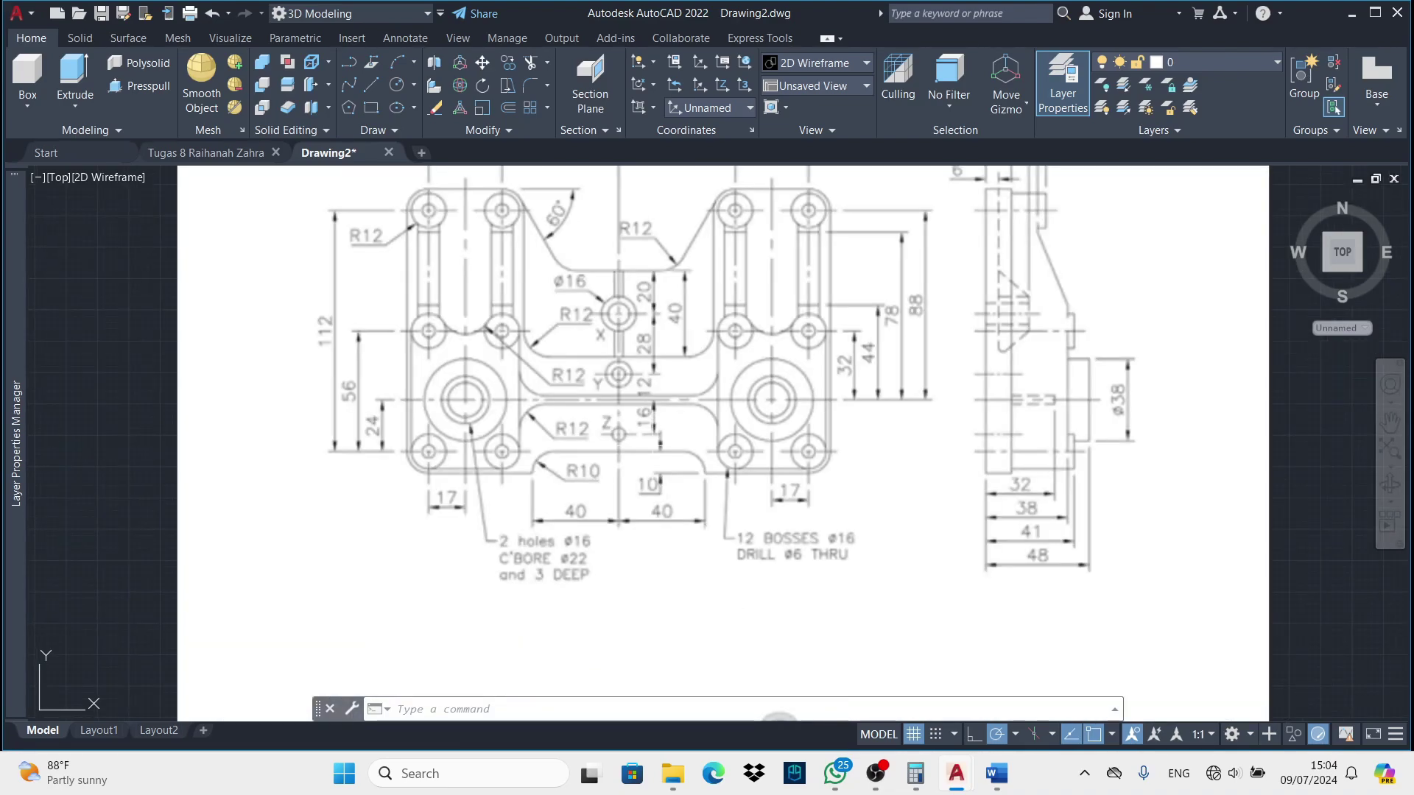
scroll(598, 424, "down", 5)
left_click(371, 87)
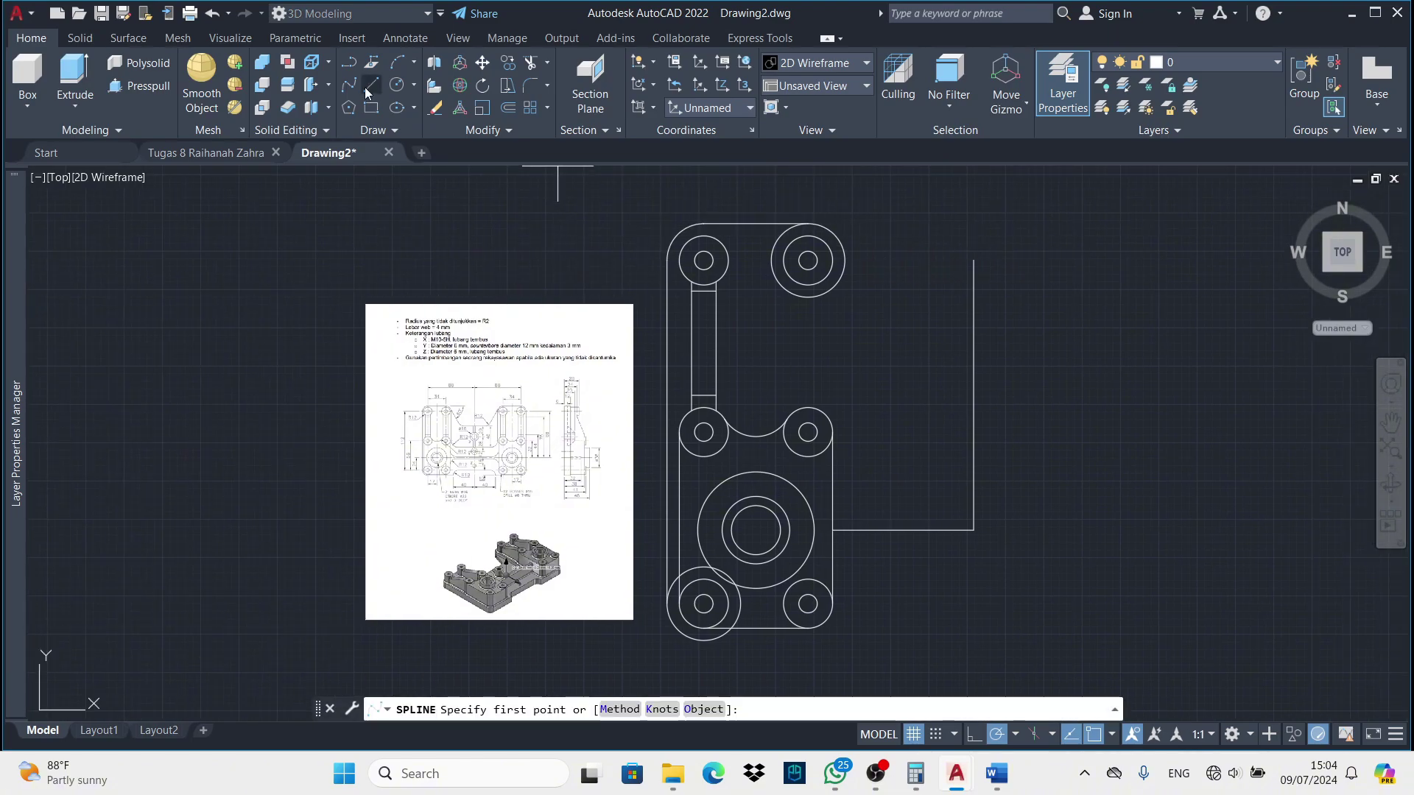
type("l")
key("Return")
scroll(725, 433, "up", 2)
type("60")
key("Return")
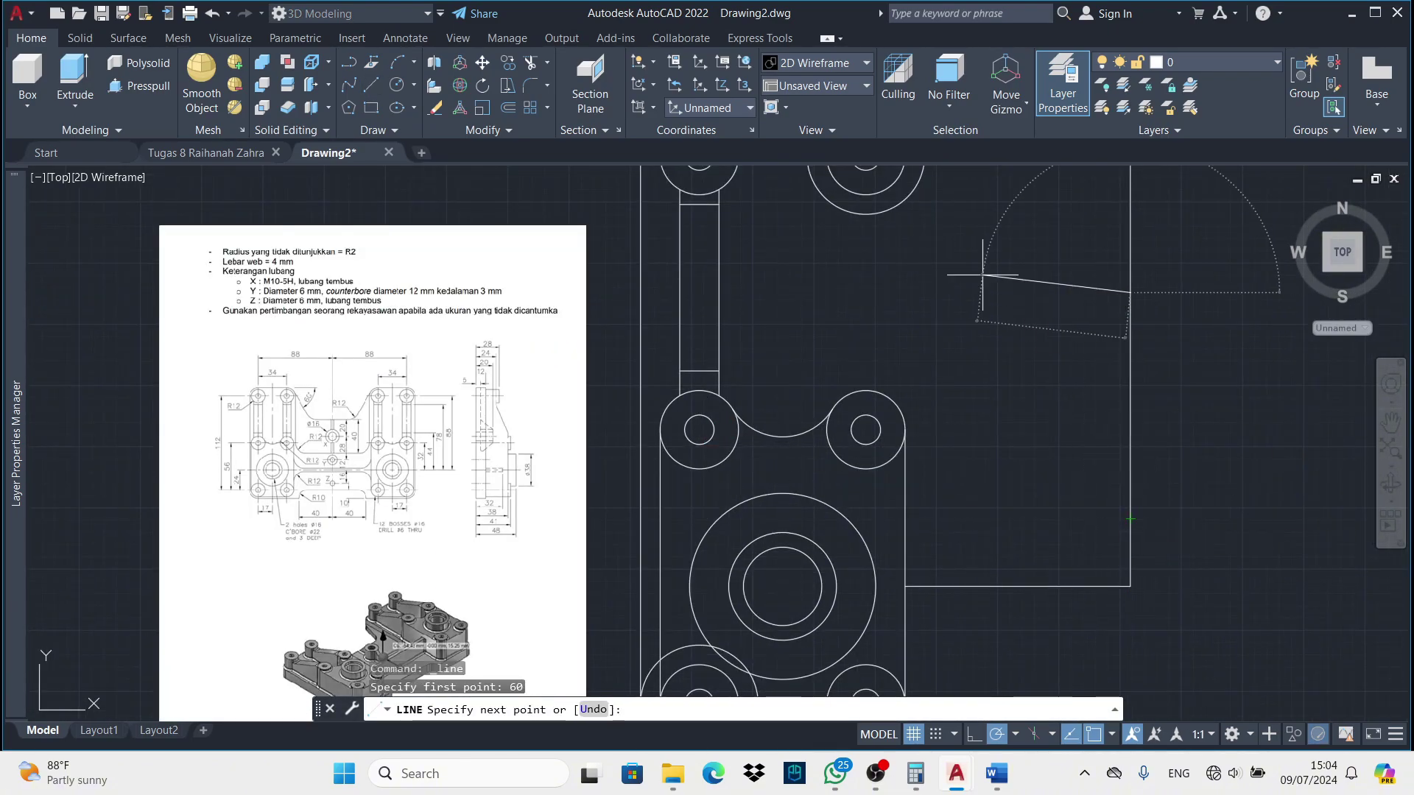
middle_click_drag(984, 275, 983, 388)
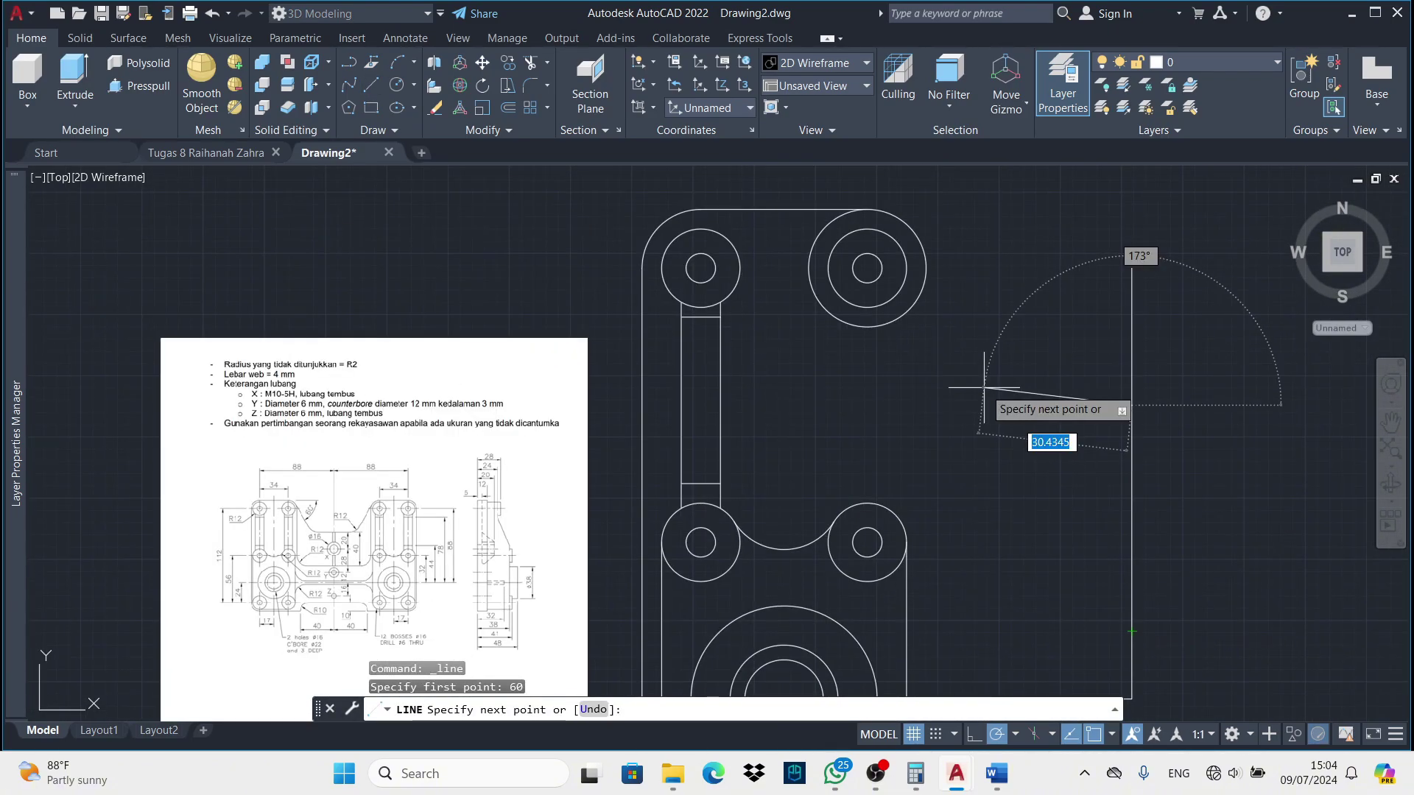
scroll(442, 511, "up", 2)
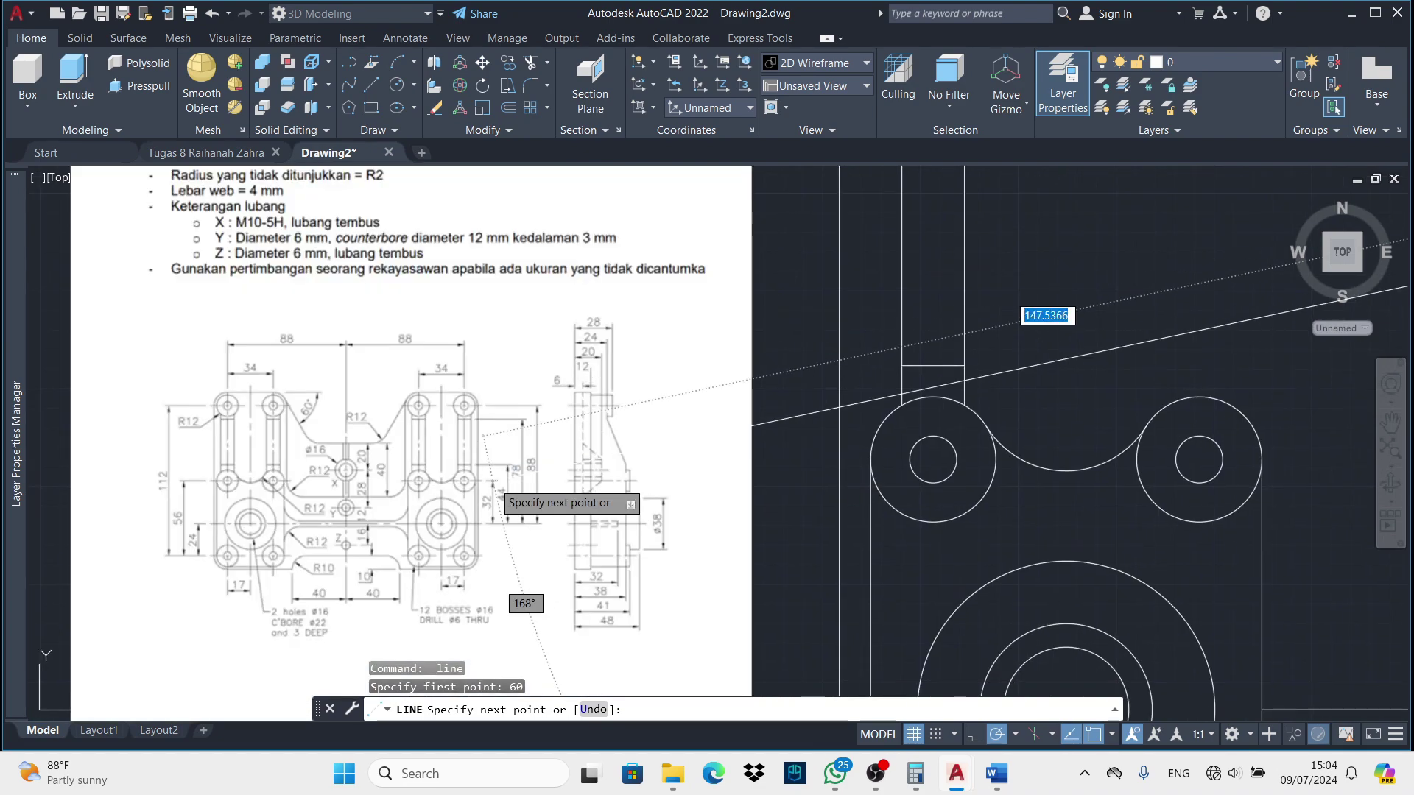
scroll(368, 457, "up", 2)
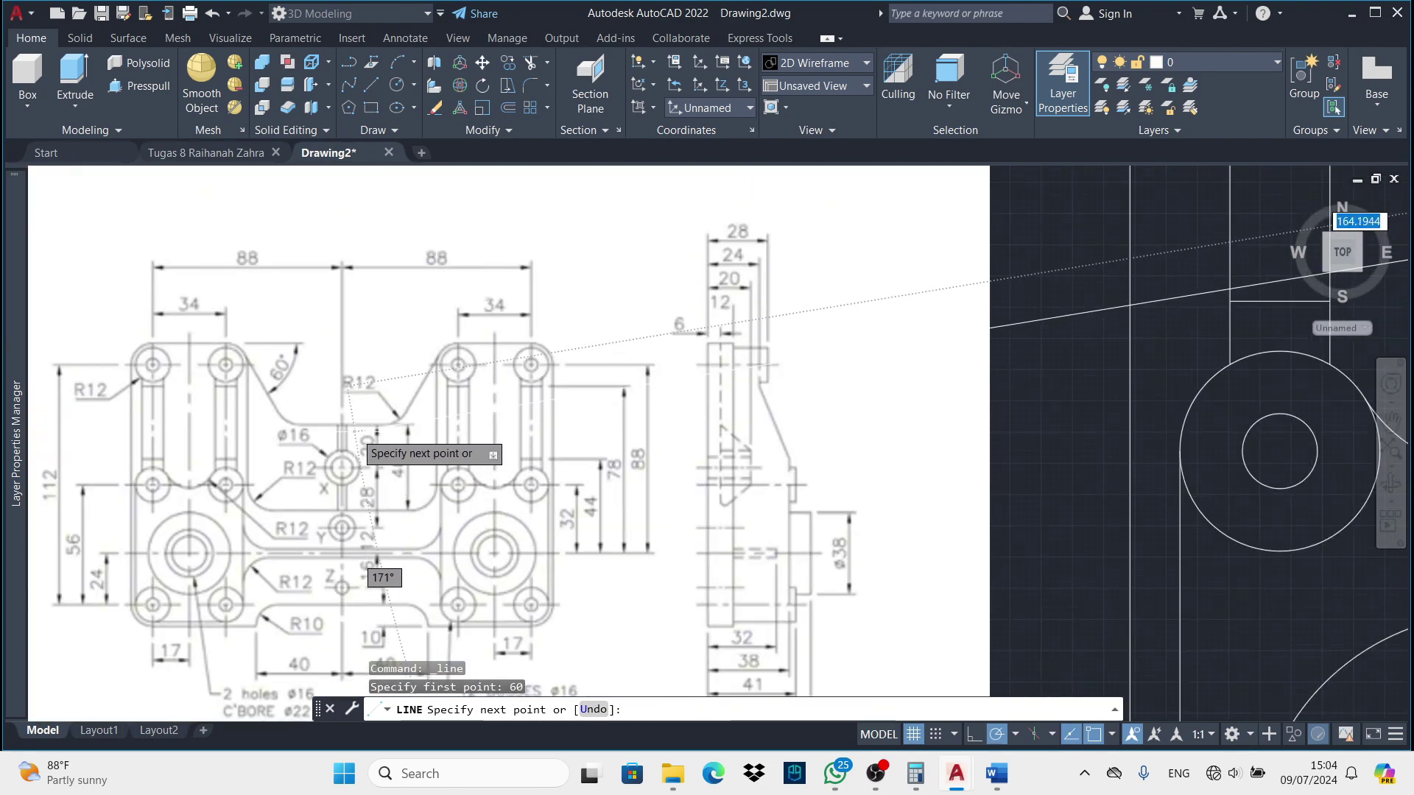
scroll(331, 438, "down", 2)
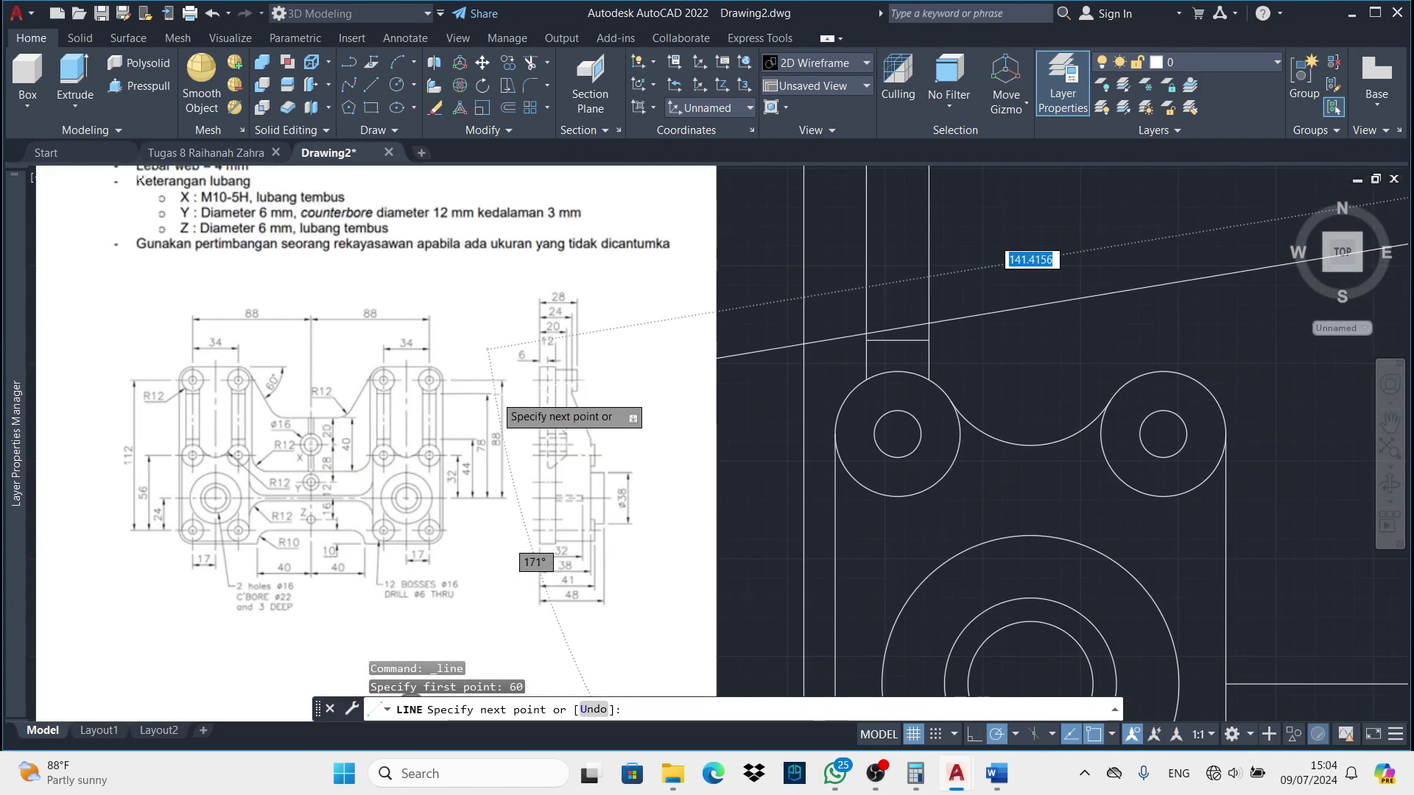
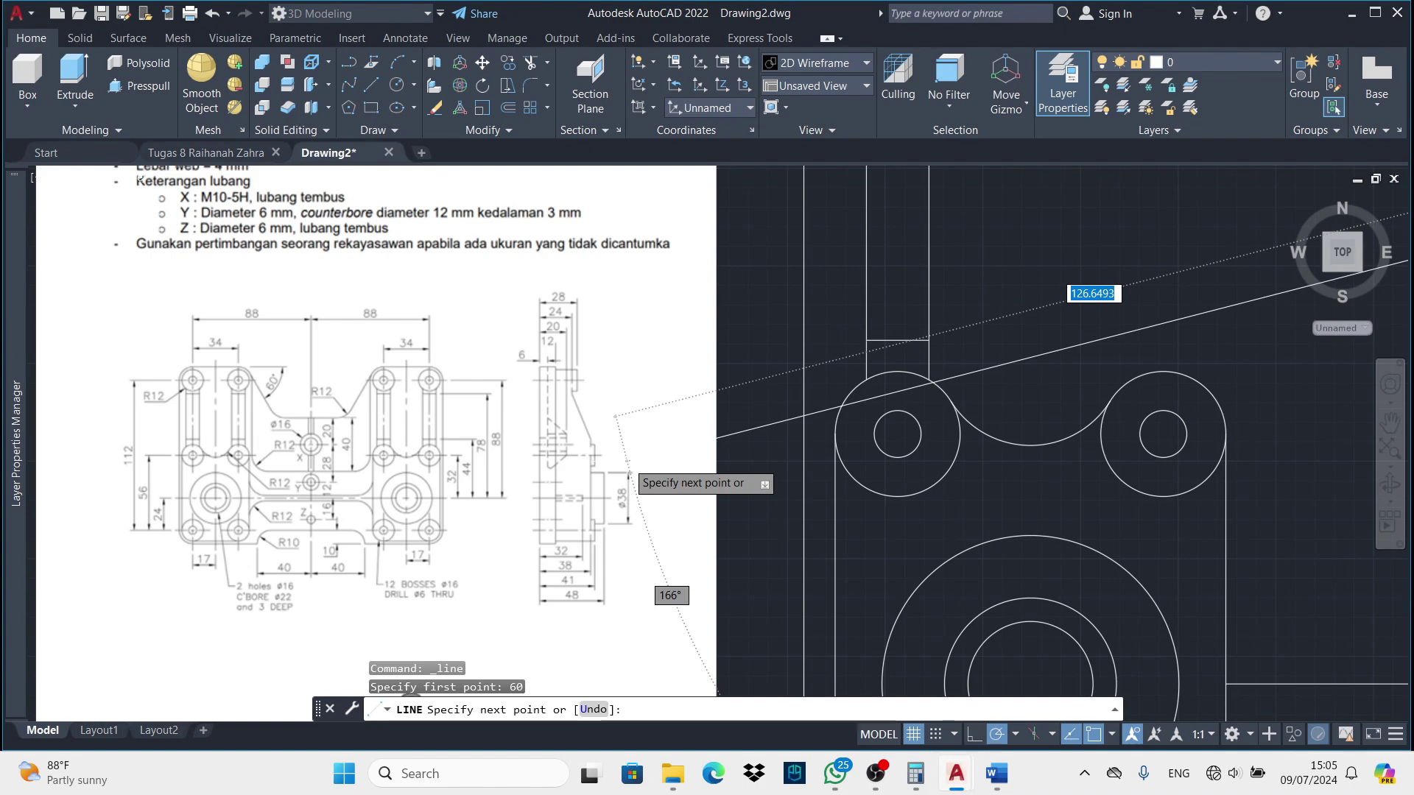
Draw a slanted line from the upper-right boss down to the right flange
middle_click_drag(630, 469, 653, 521)
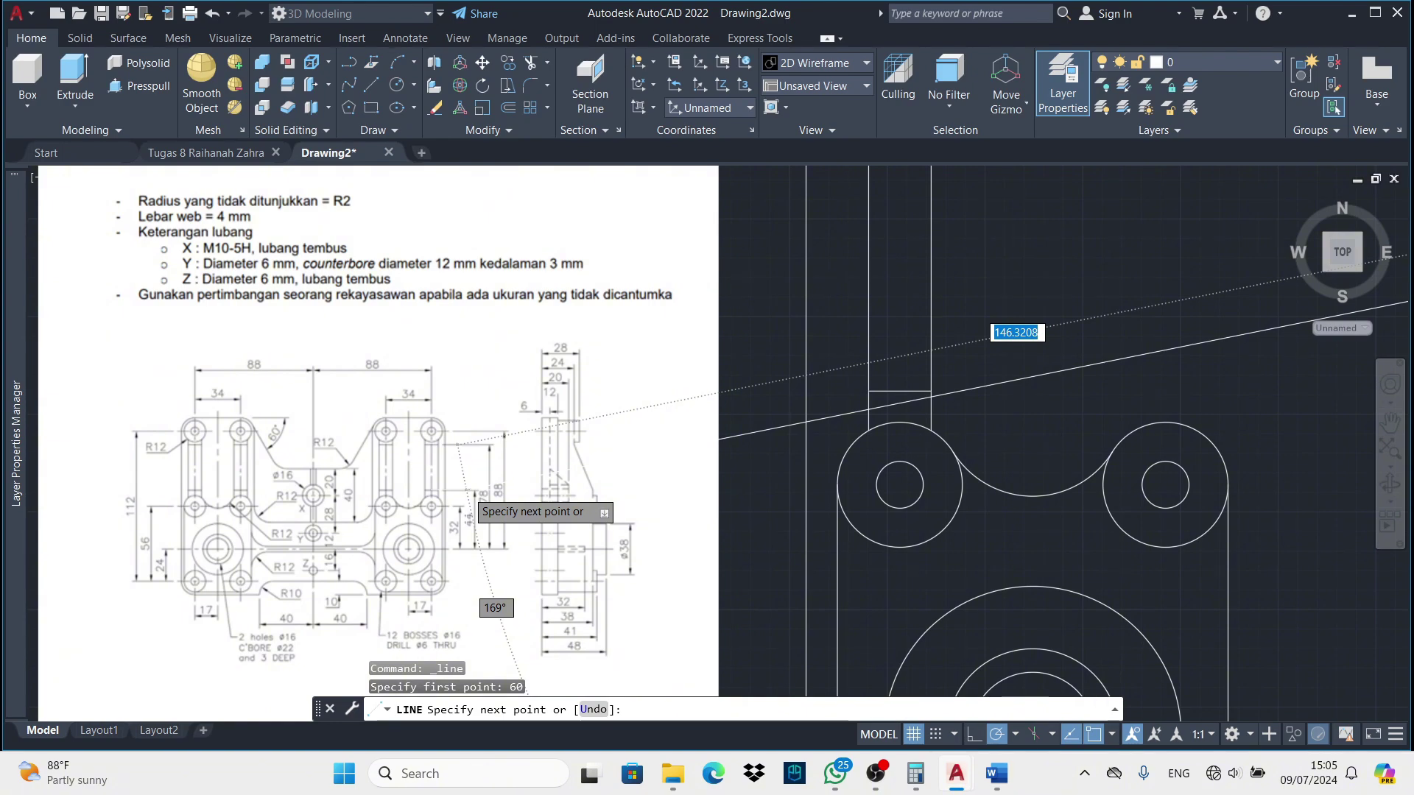
scroll(594, 447, "down", 4)
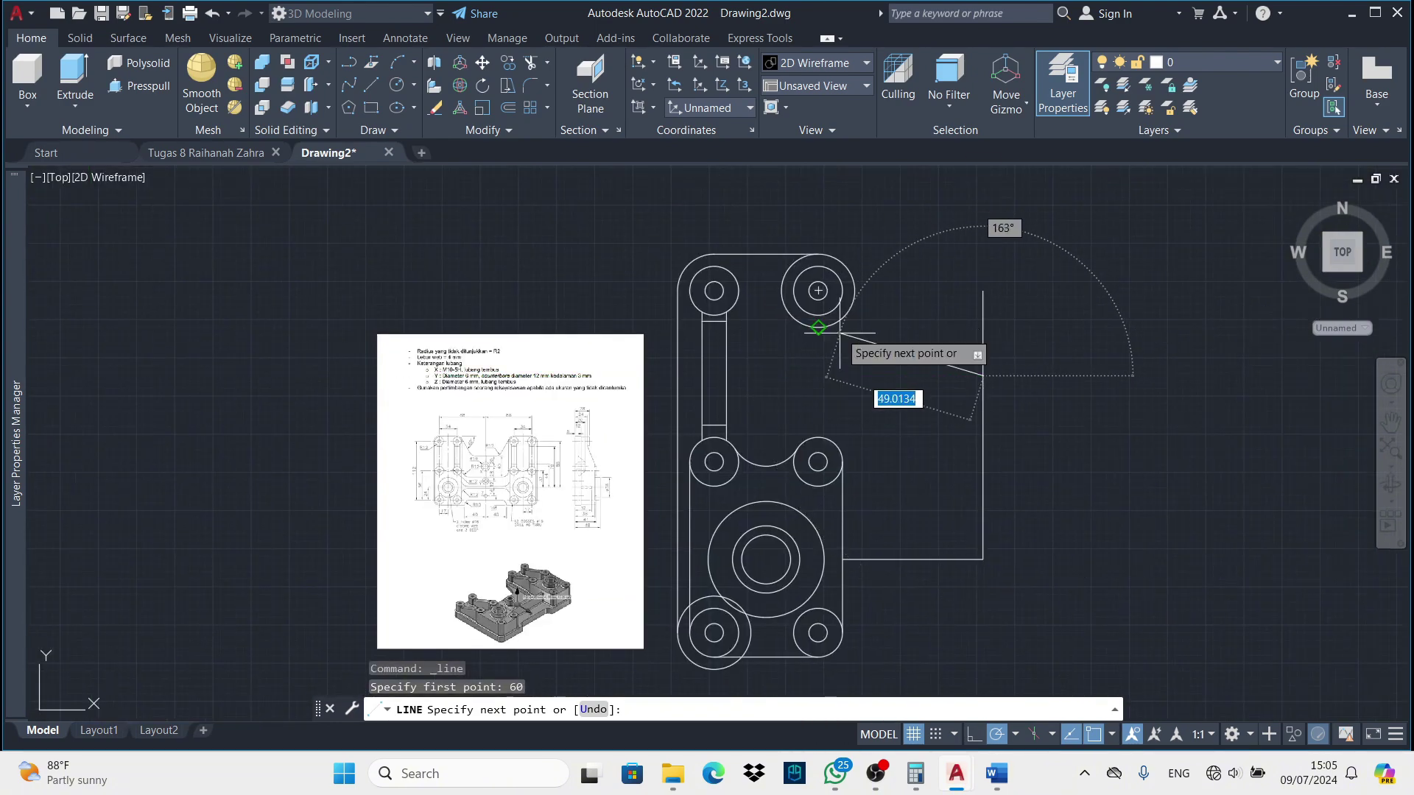
left_click(855, 290)
key("Return")
key("Return")
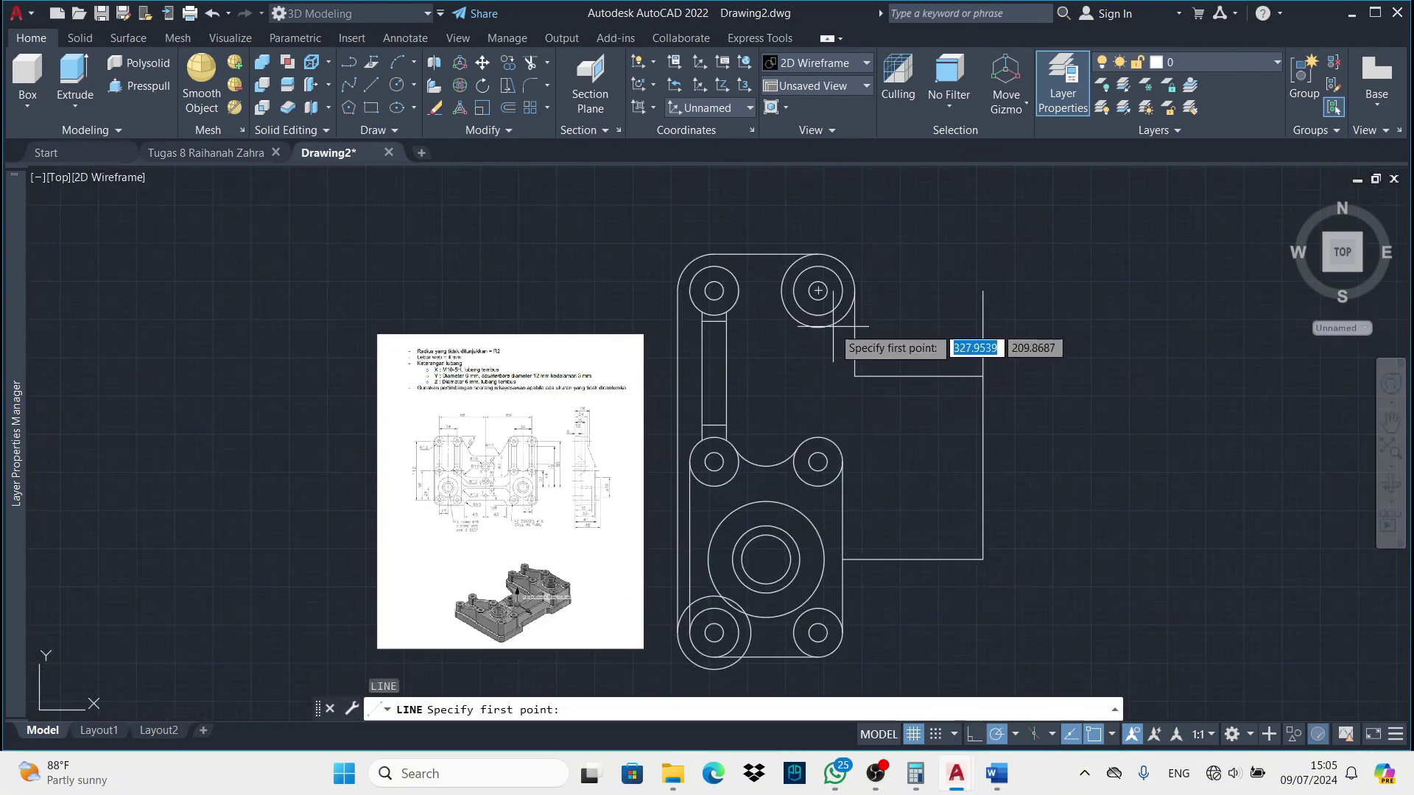
scroll(834, 324, "up", 5)
left_click(889, 237)
left_click(1101, 537)
key("Return")
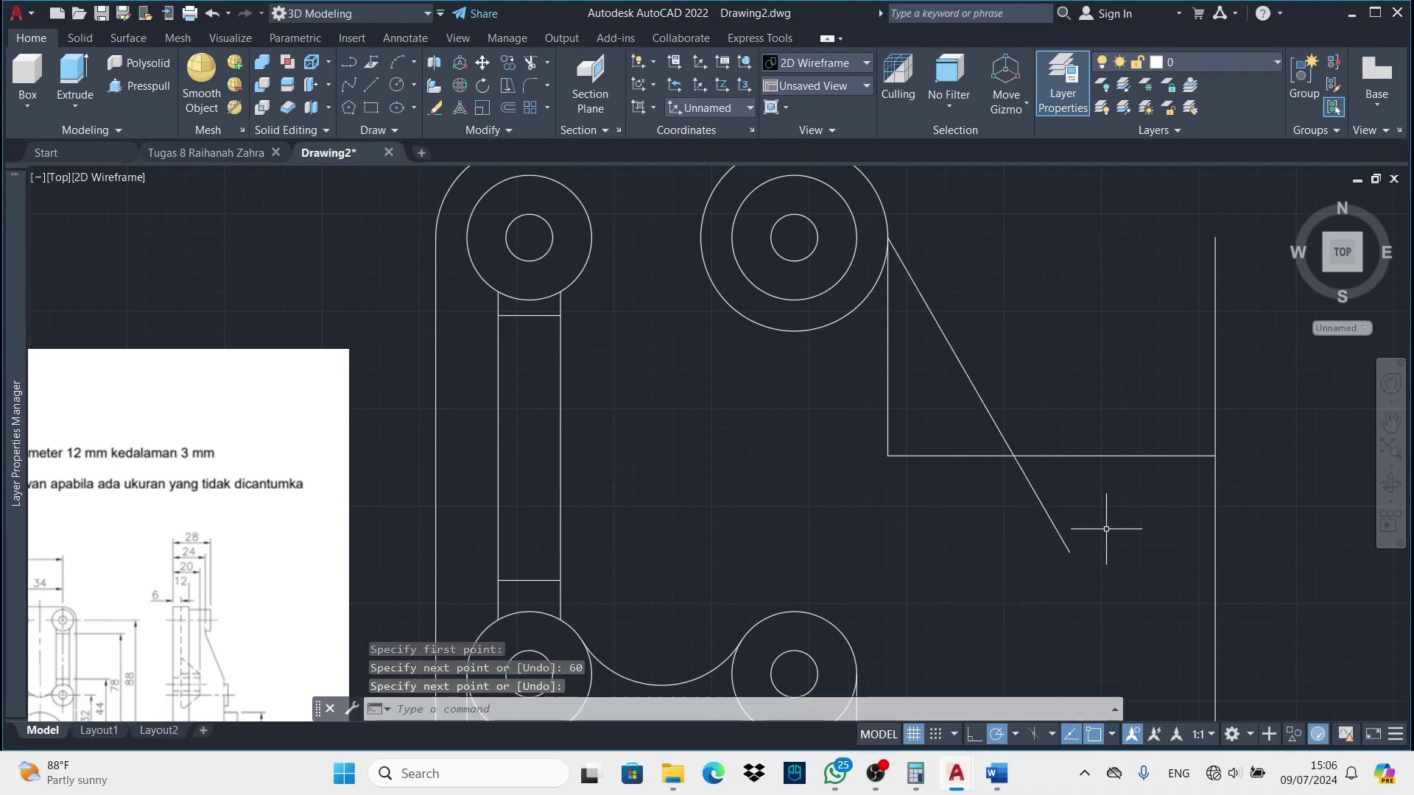
scroll(1010, 521, "down", 4)
Trim the slanted line's overhanging pieces near the right corner
type("tr")
key("Return")
left_click(985, 495)
key("Return")
scroll(985, 495, "down", 3)
scroll(987, 479, "up", 2)
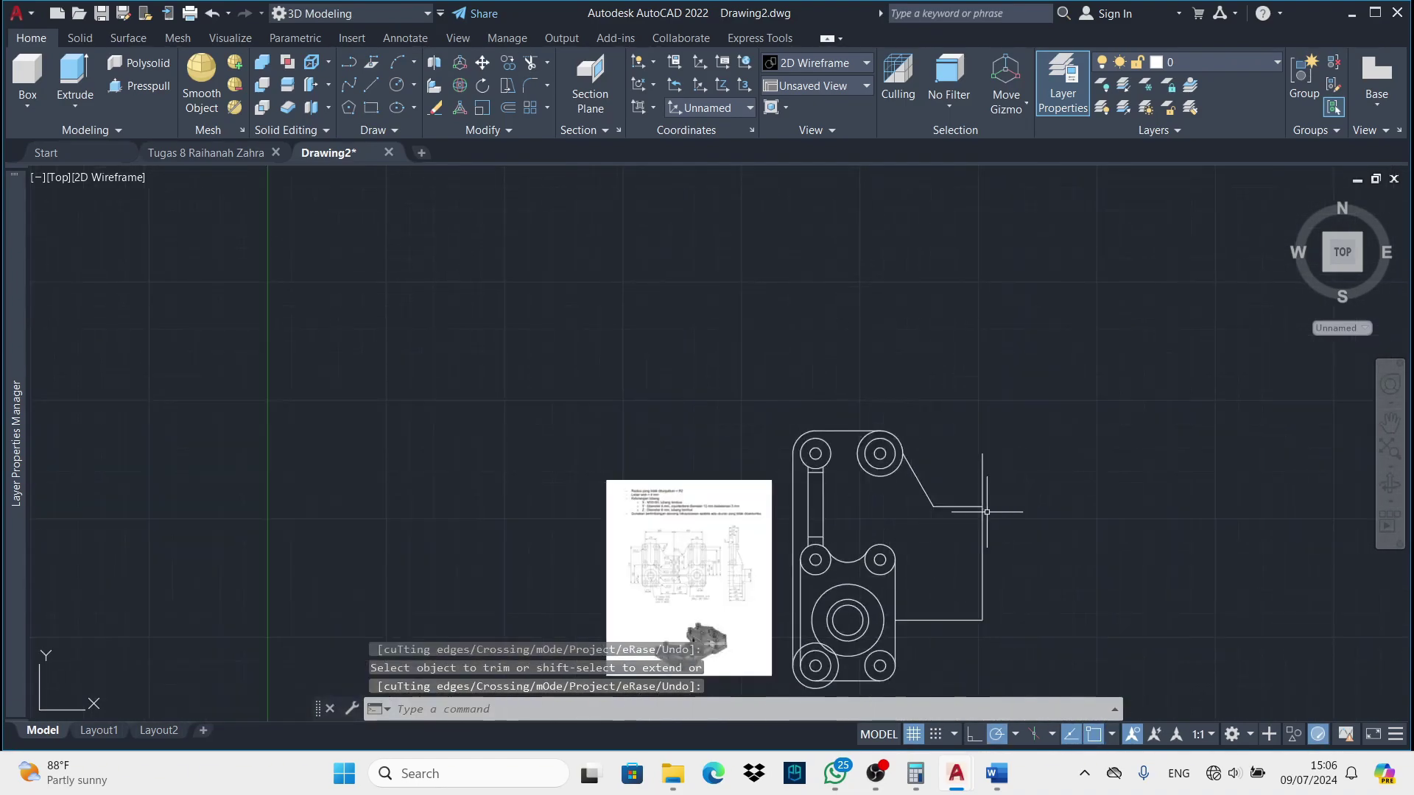
left_click(989, 473)
key("Return")
key("Return")
scroll(800, 424, "down", 3)
scroll(800, 425, "up", 5)
Fillet the corner between the slanted edge and the horizontal flange edge
type("f")
key("Return")
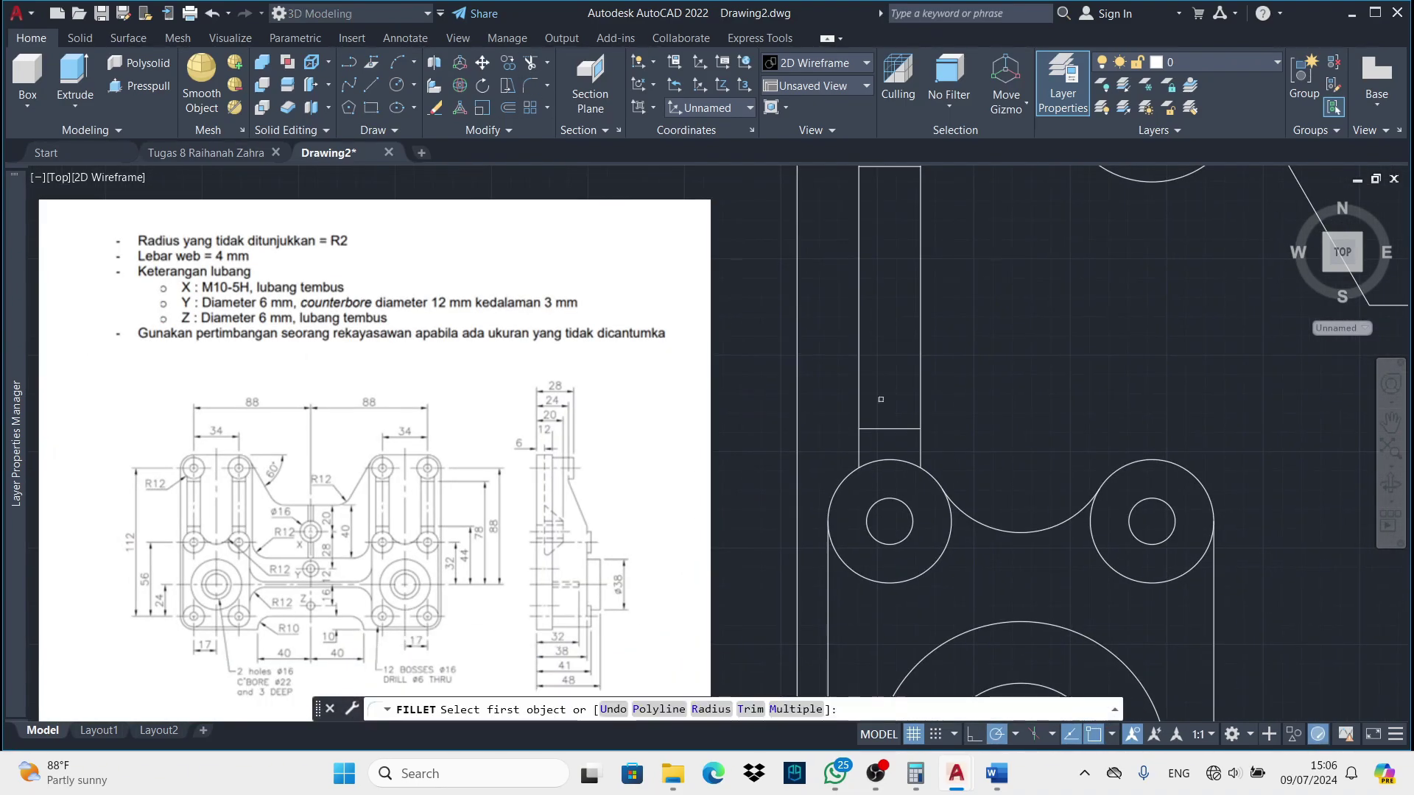
scroll(987, 423, "down", 3)
left_click(972, 383)
left_click(1008, 398)
scroll(915, 423, "up", 1)
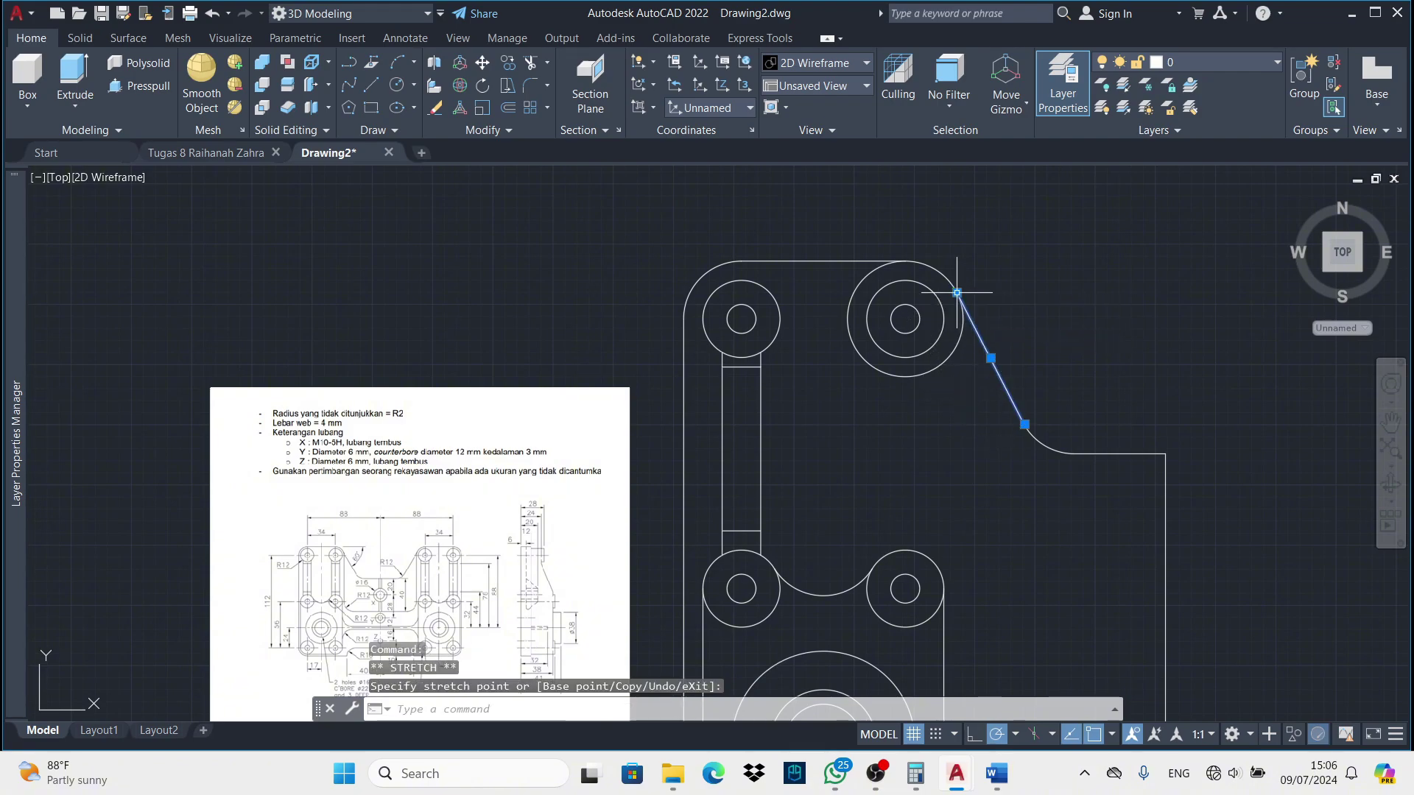
key("Escape")
scroll(994, 508, "down", 4)
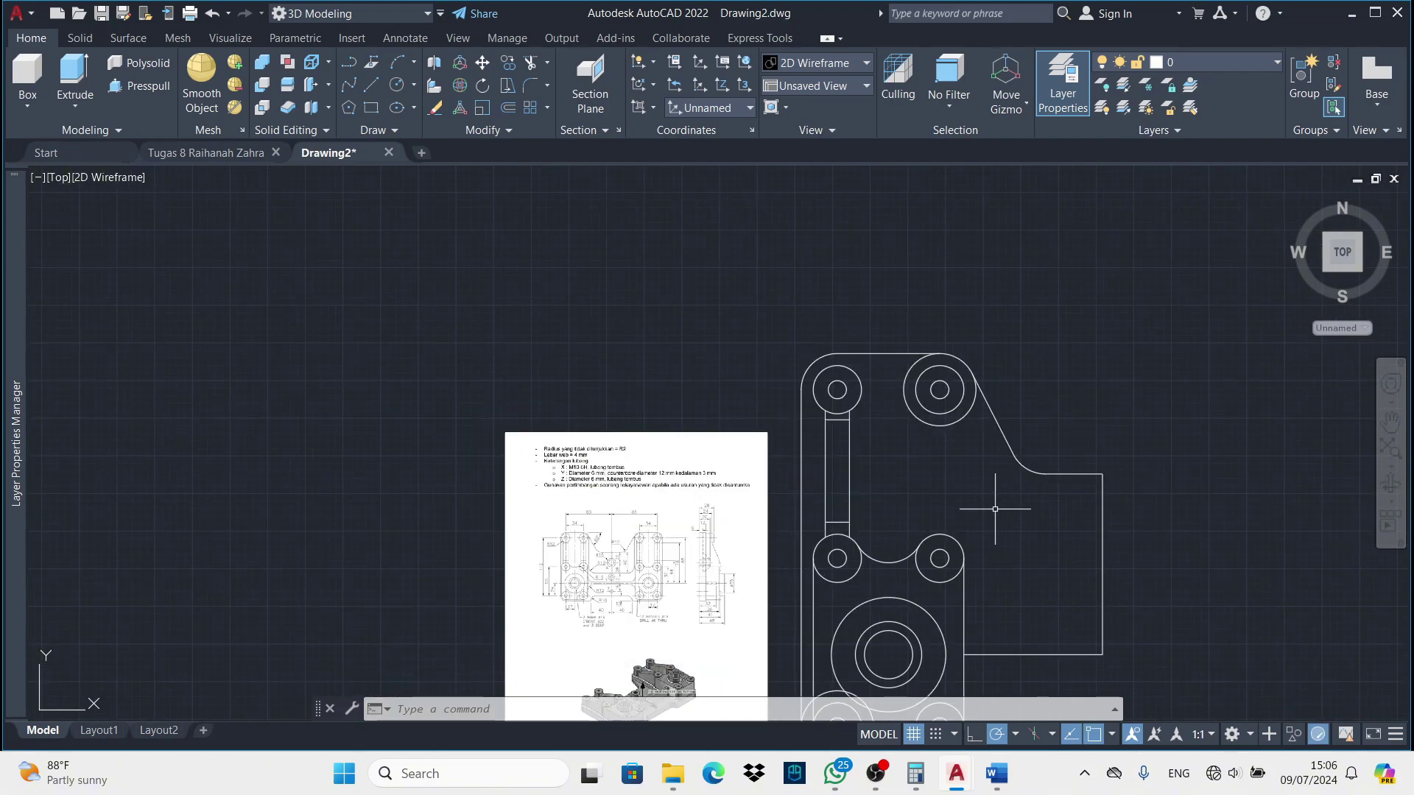
middle_click_drag(995, 509, 883, 508)
scroll(567, 648, "up", 4)
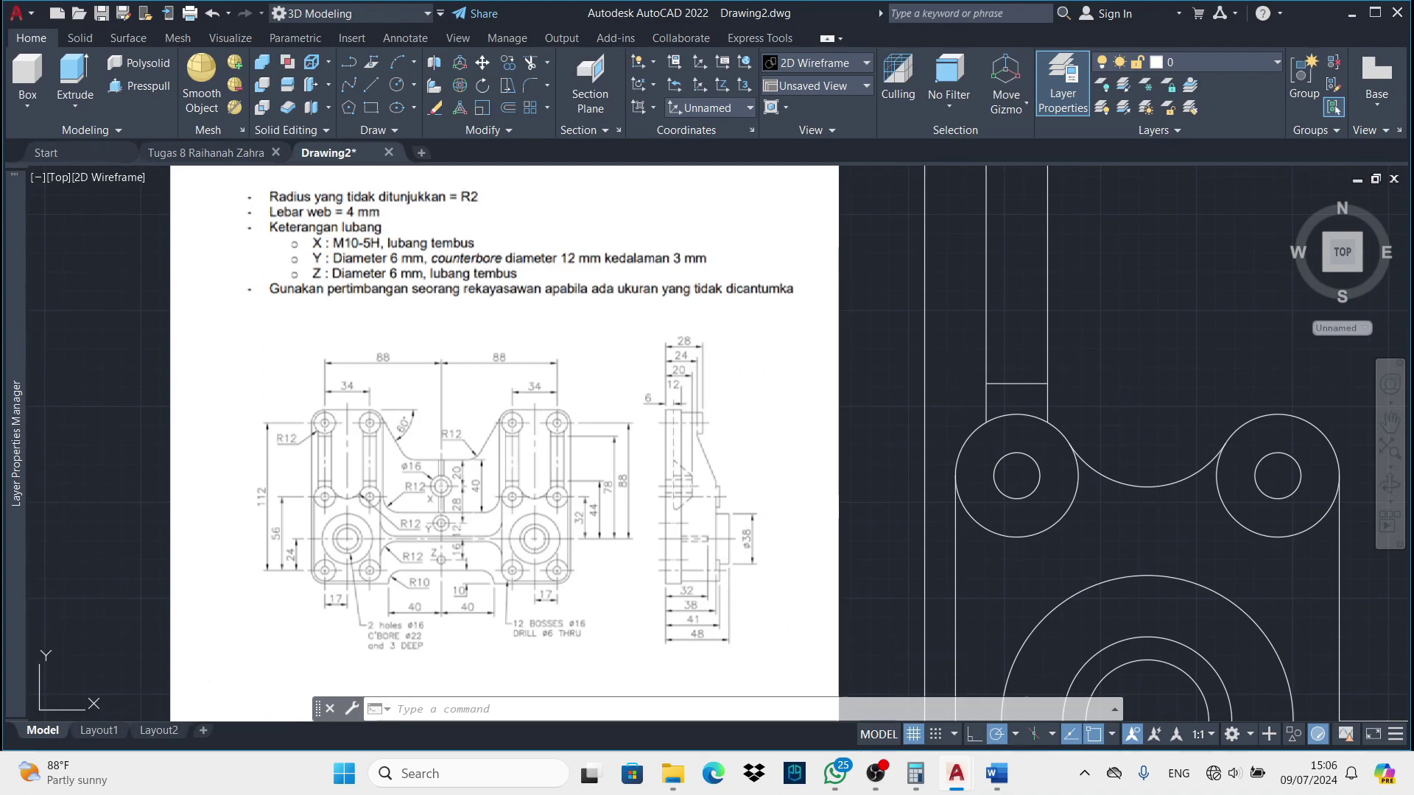
Draw a line starting 40 along the edge and ending on the large boss
scroll(515, 442, "down", 4)
scroll(757, 373, "up", 2)
type("l")
key("Return")
type("40")
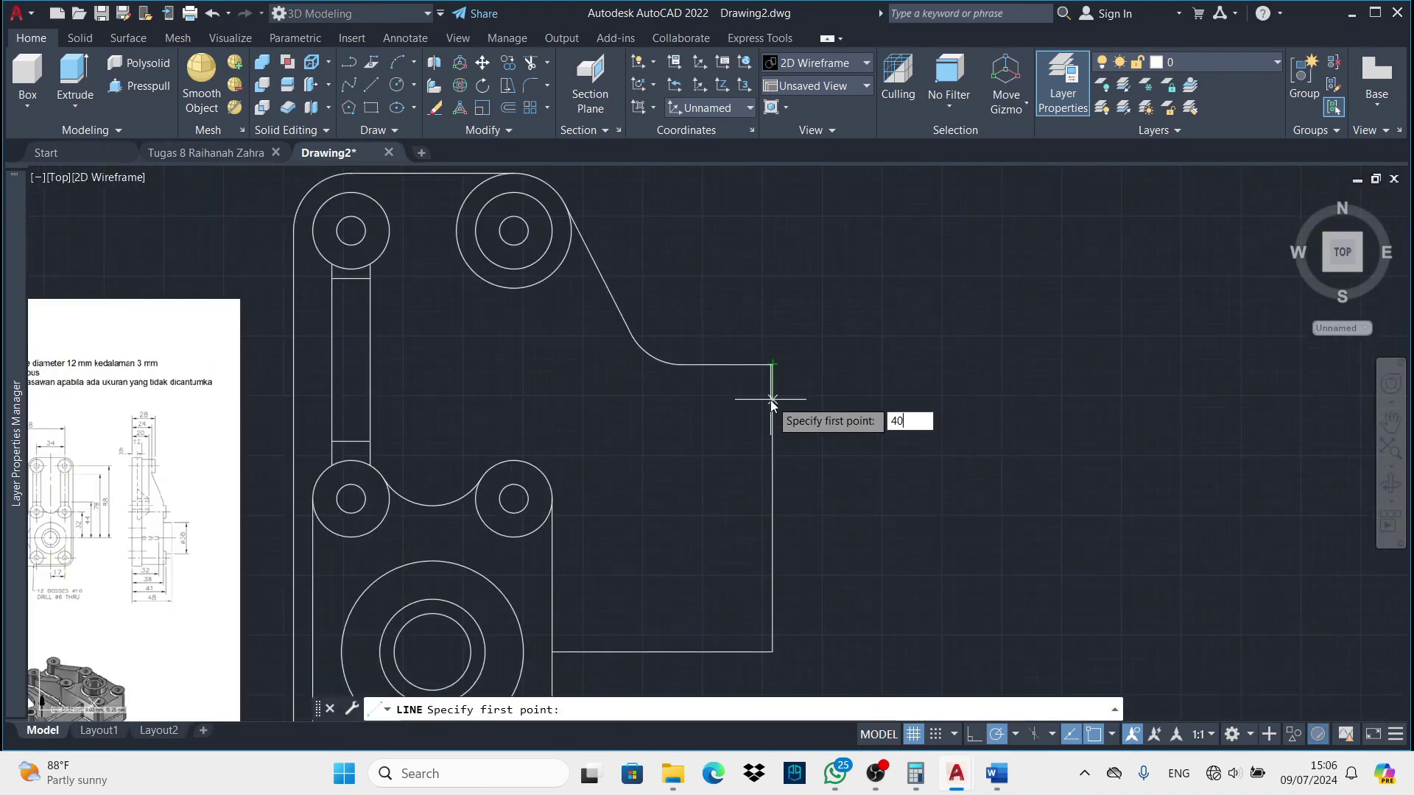
key("Return")
middle_click_drag(515, 571, 736, 573)
scroll(736, 573, "up", 3)
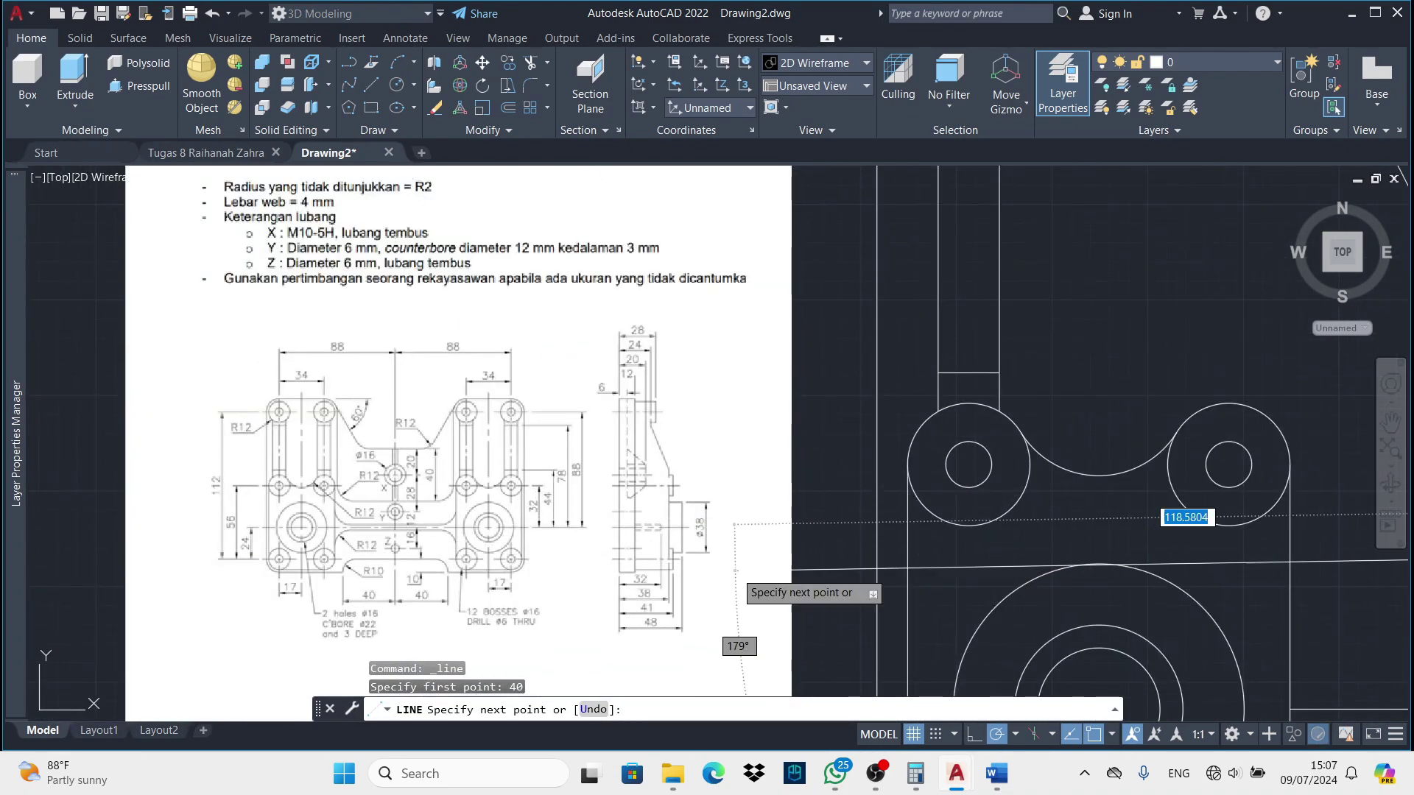
scroll(734, 571, "down", 4)
left_click(817, 567)
scroll(810, 329, "up", 6)
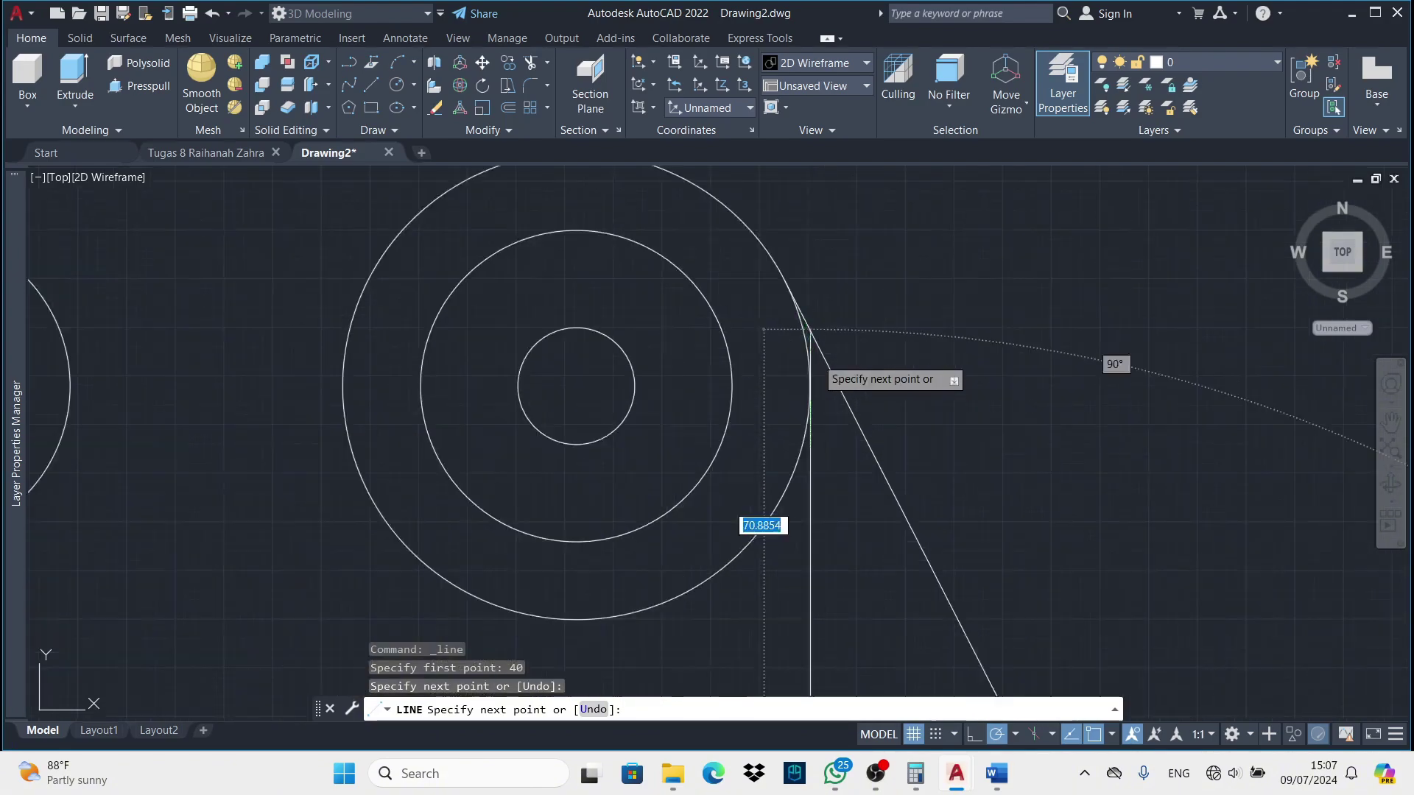
left_click(810, 329)
key("Escape")
scroll(818, 412, "down", 4)
scroll(560, 368, "up", 3)
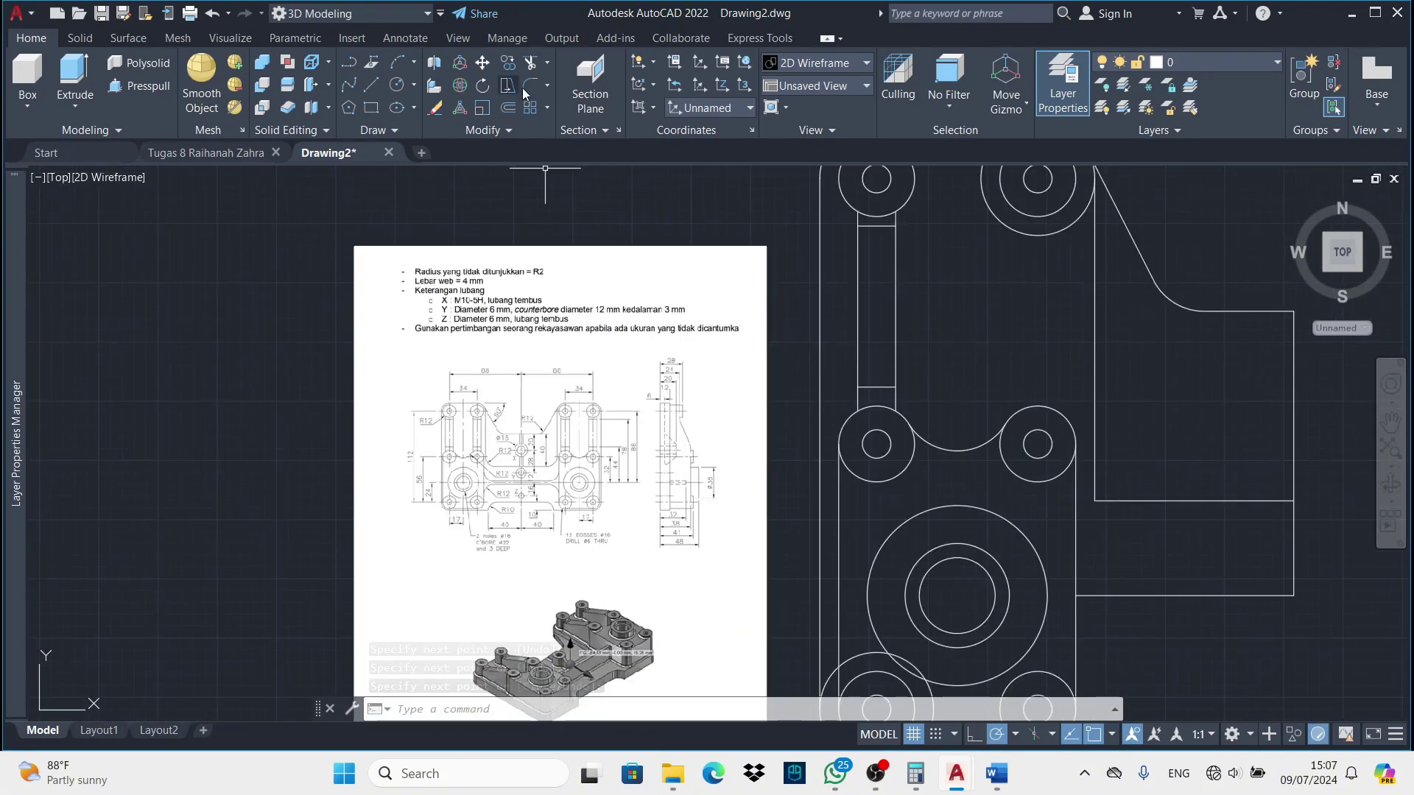
Pick two edges to round the corner near the right flange
left_click(523, 92)
left_click(1095, 474)
scroll(1107, 512, "down", 4)
scroll(915, 548, "up", 4)
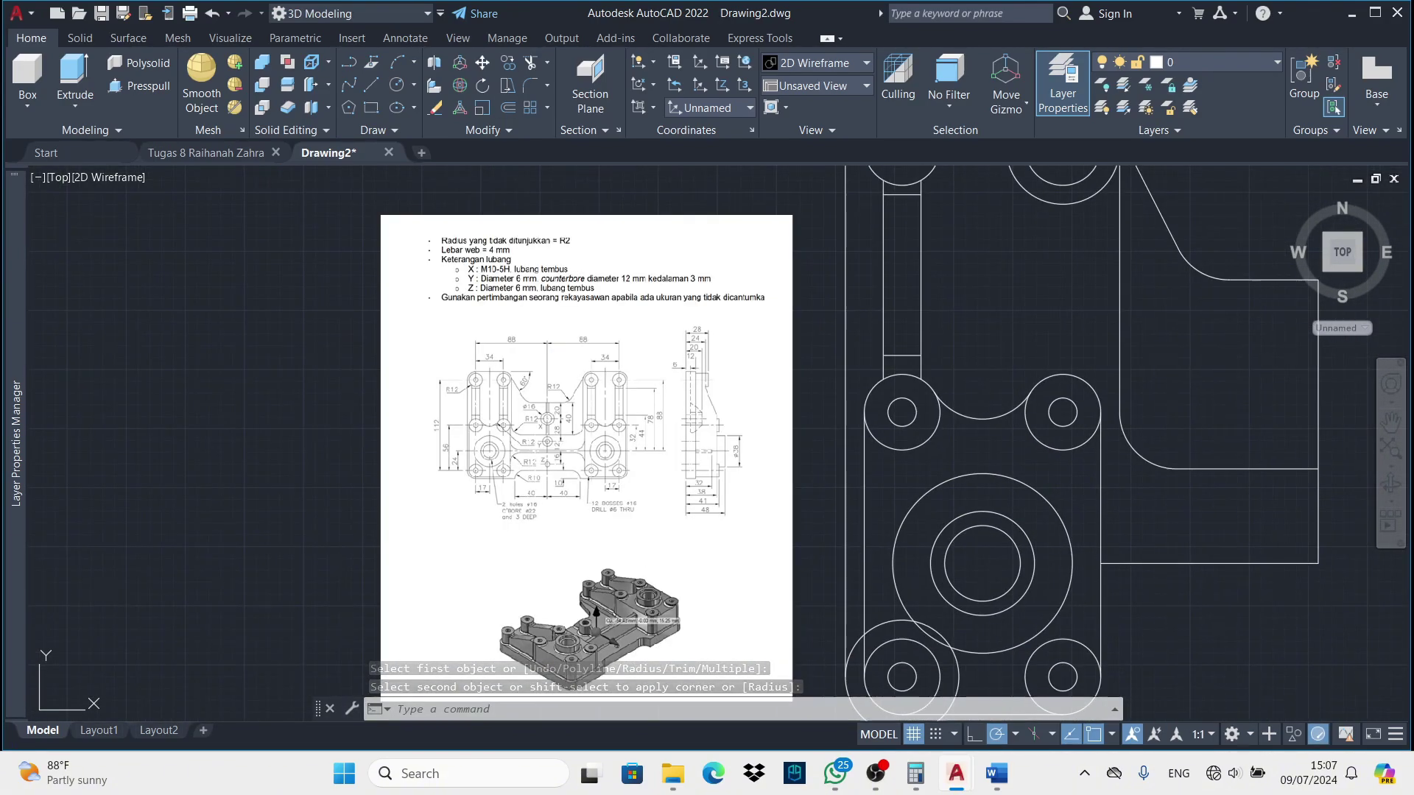
scroll(538, 463, "up", 2)
scroll(402, 503, "down", 4)
Draw a line starting 26 along the edge to beneath the lower-right boss
type("l")
key("Return")
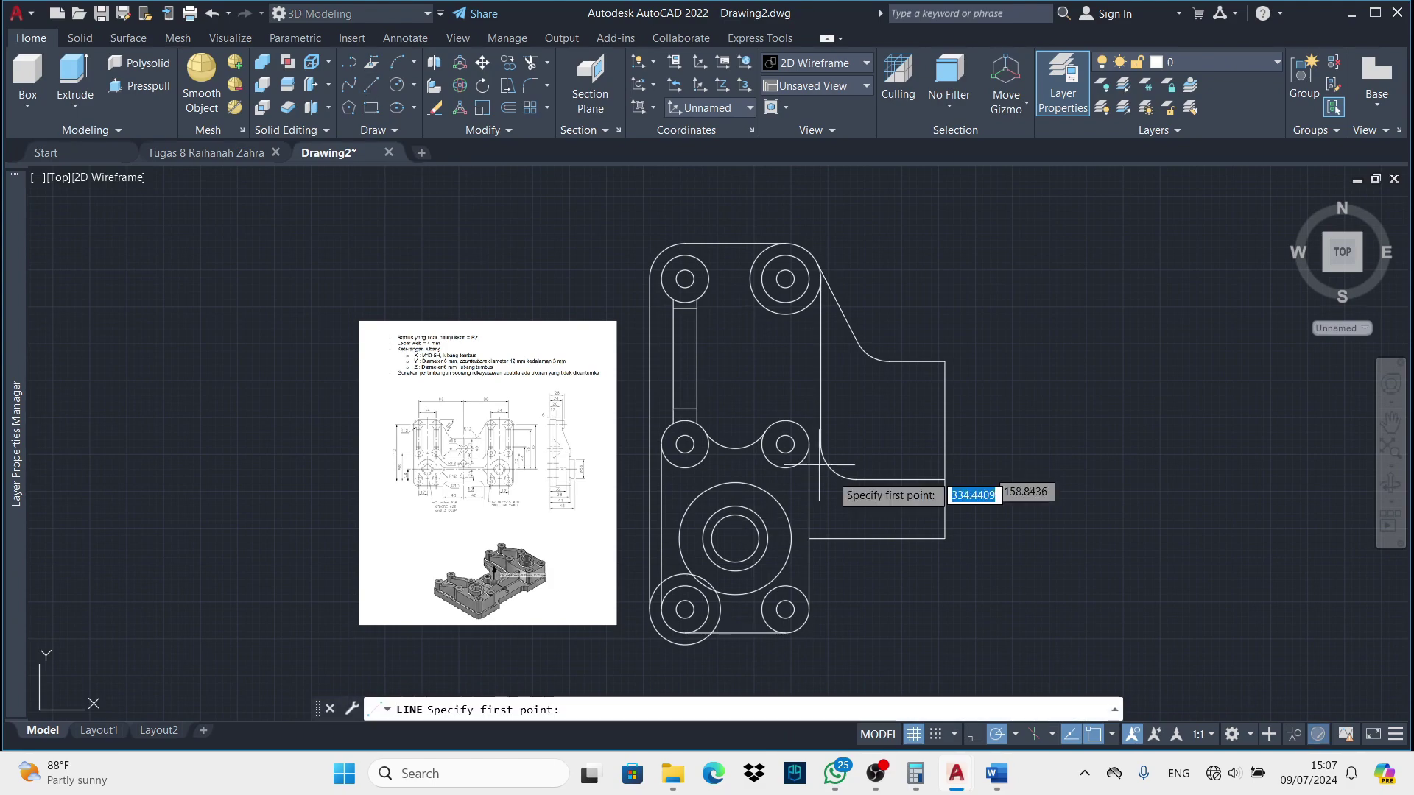
scroll(913, 486, "up", 2)
key("Return")
scroll(994, 595, "down", 2)
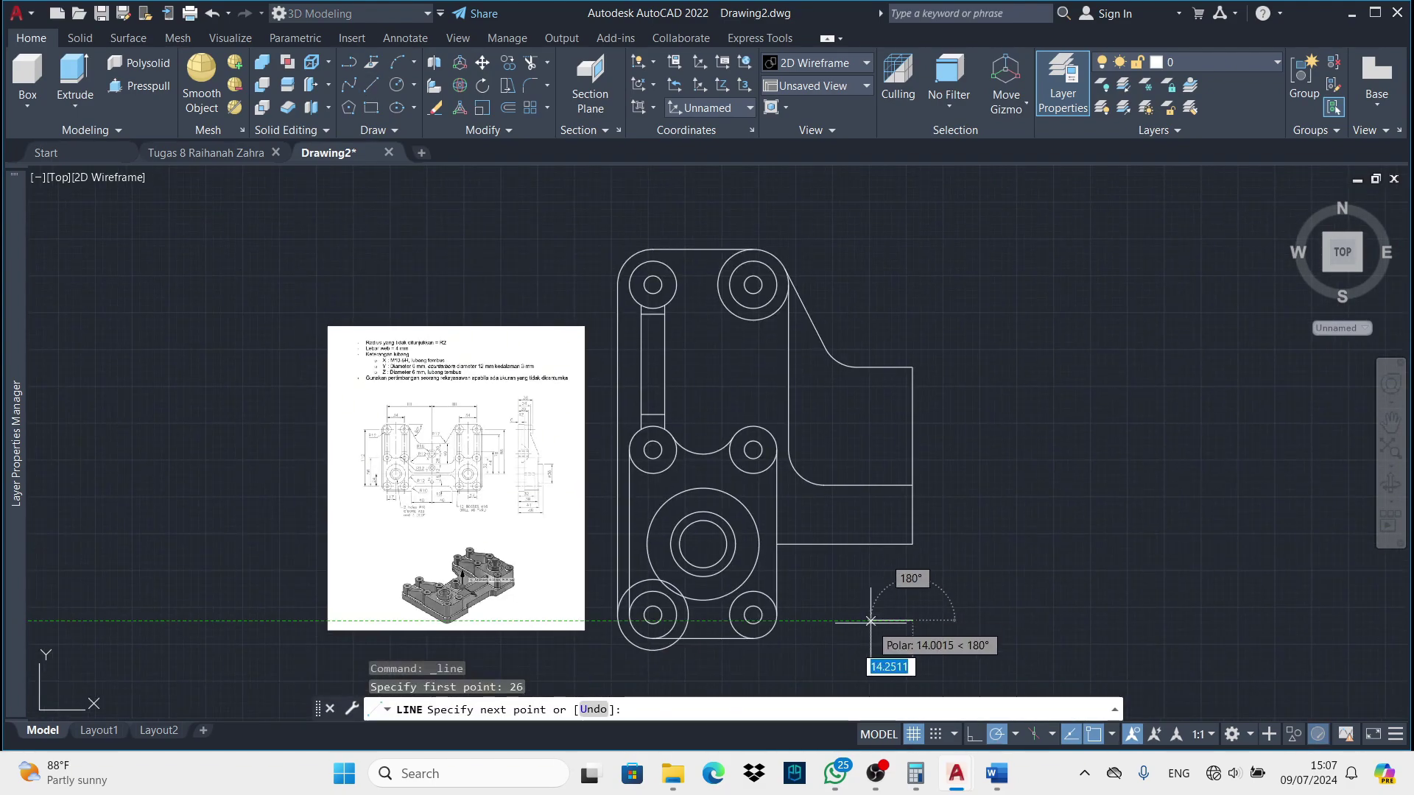
scroll(457, 530, "up", 4)
scroll(997, 646, "down", 4)
middle_click_drag(997, 649, 865, 648)
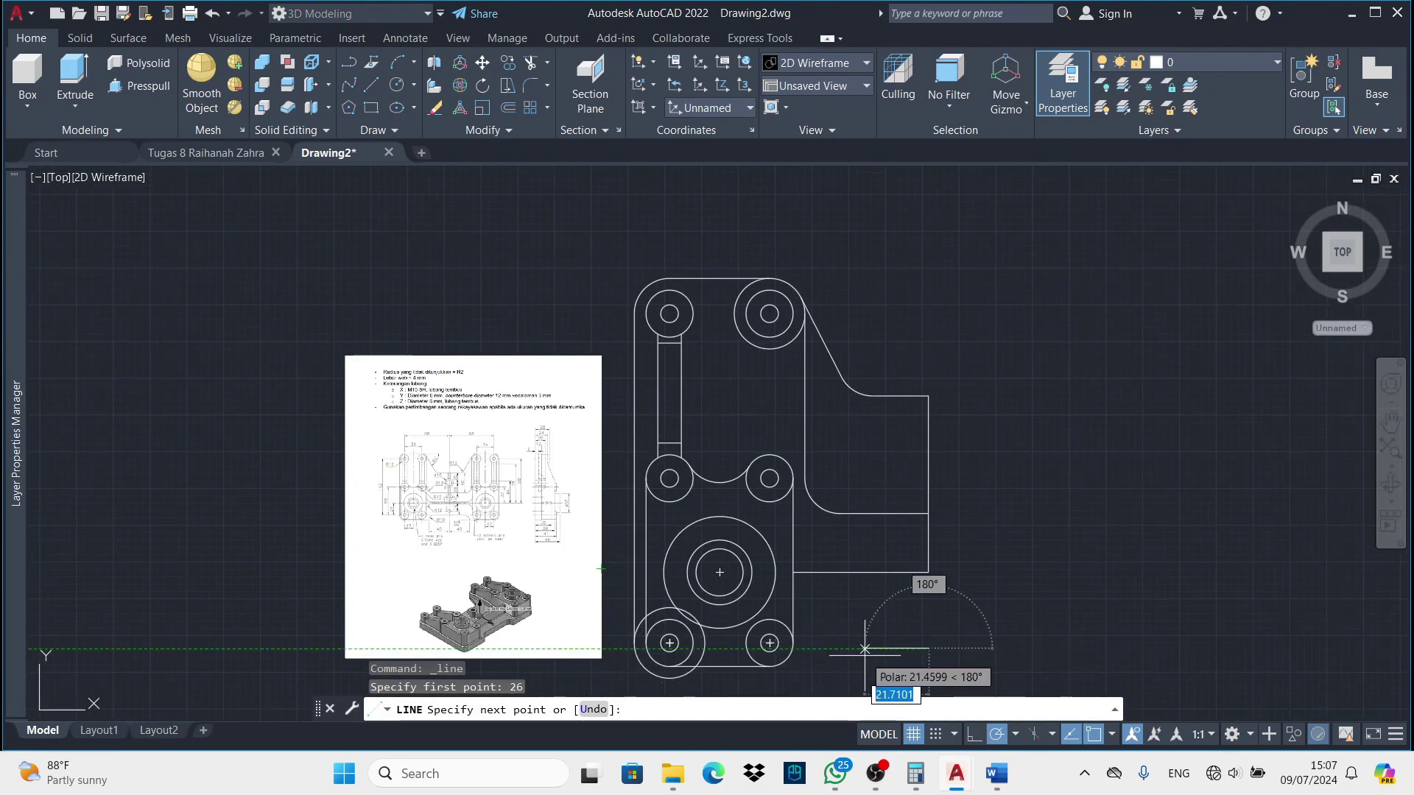
scroll(433, 503, "up", 2)
scroll(574, 515, "down", 3)
scroll(564, 557, "up", 4)
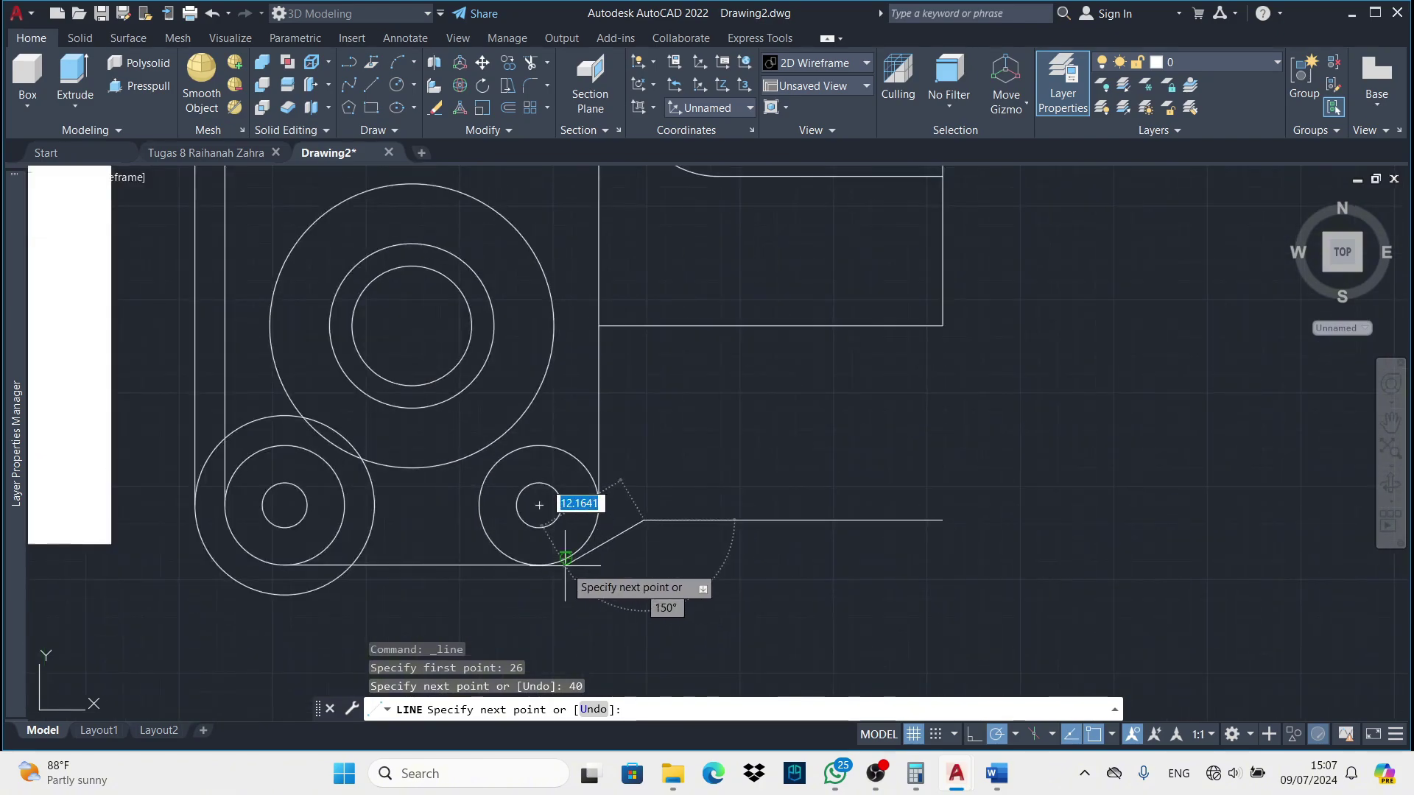
left_click(539, 564)
key("Return")
scroll(537, 566, "down", 3)
scroll(840, 610, "down", 2)
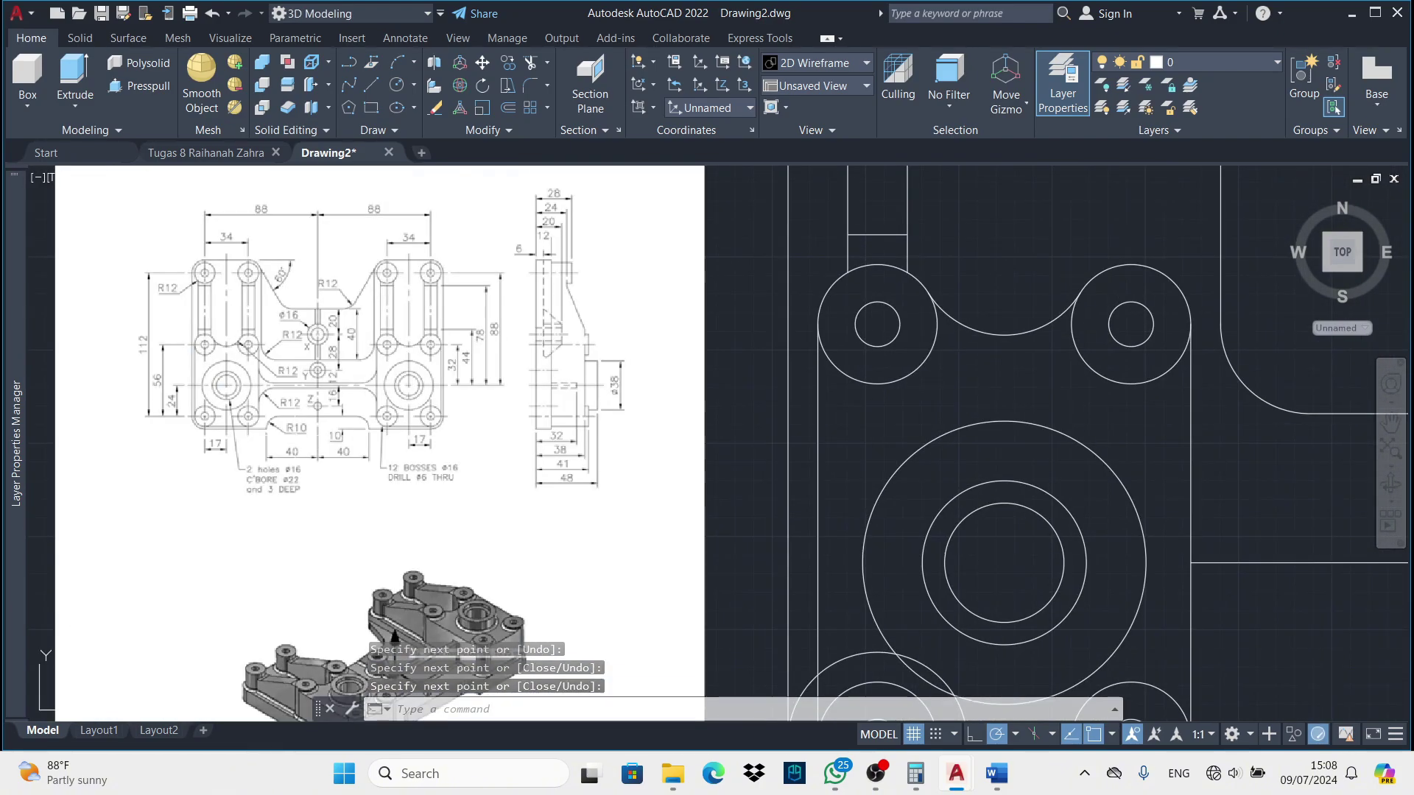
Fillet the bottom step corner with radius 10
type("f")
key("Return")
type("r")
key("Return")
type("10")
key("Return")
scroll(669, 584, "up", 4)
left_click(758, 560)
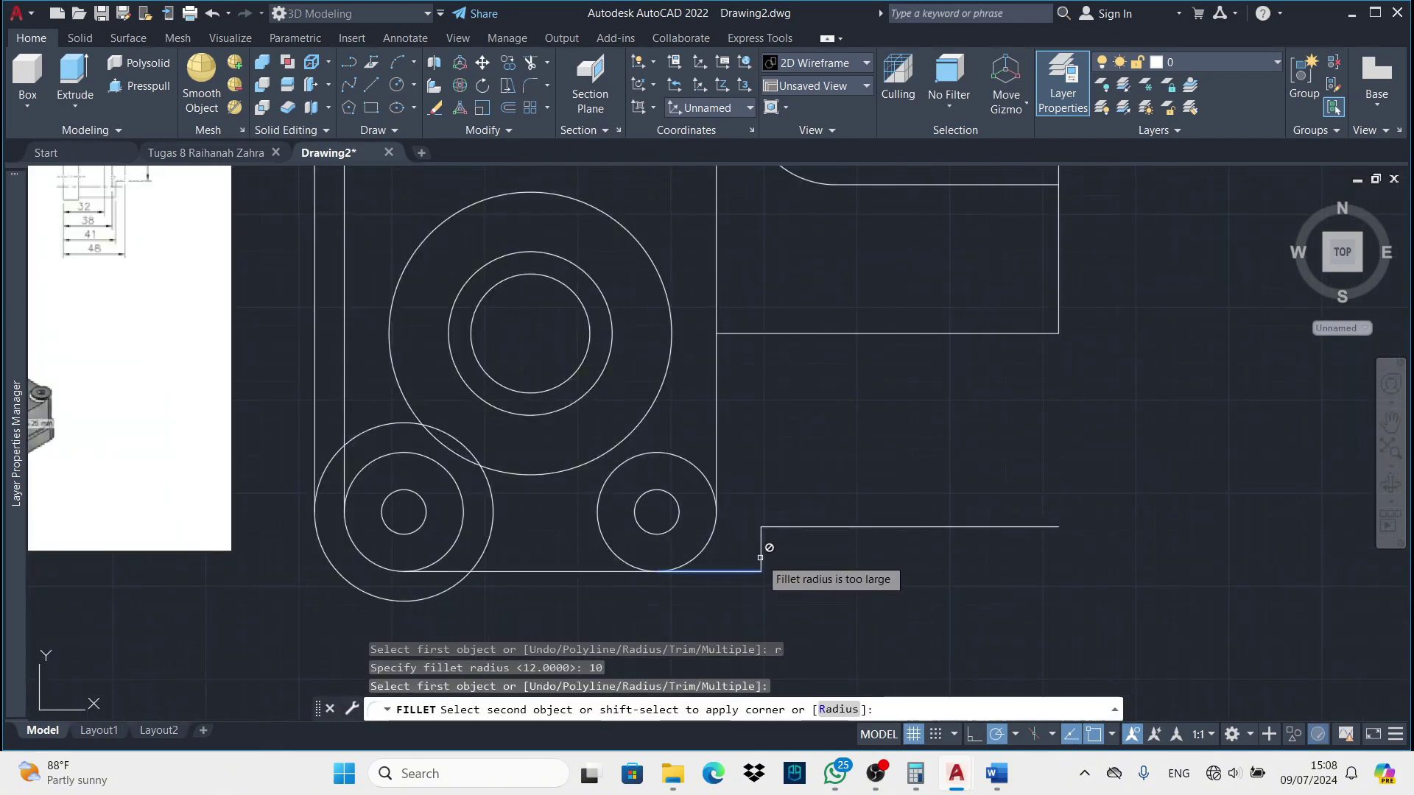
left_click(758, 546)
left_click(808, 525)
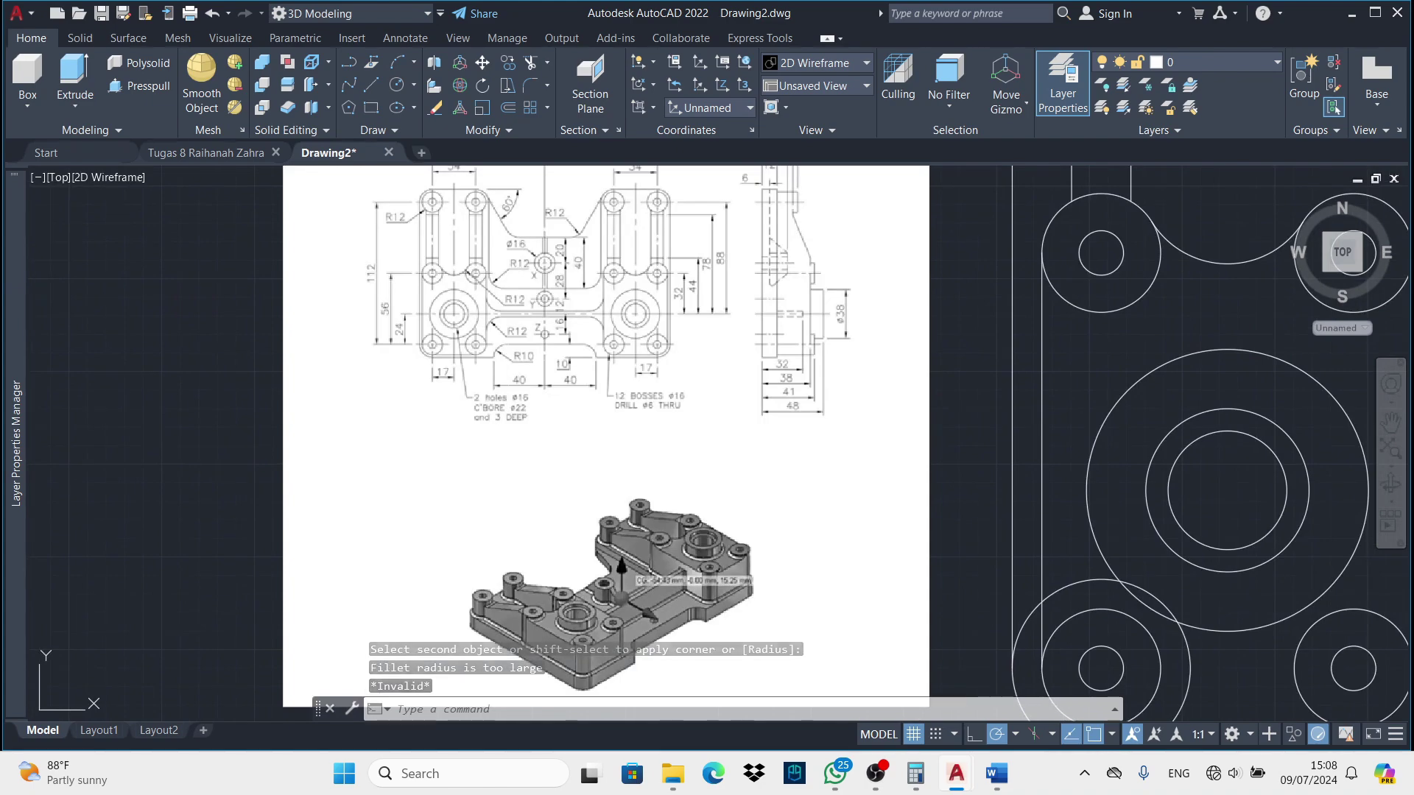
scroll(583, 583, "down", 4)
scroll(578, 503, "up", 3)
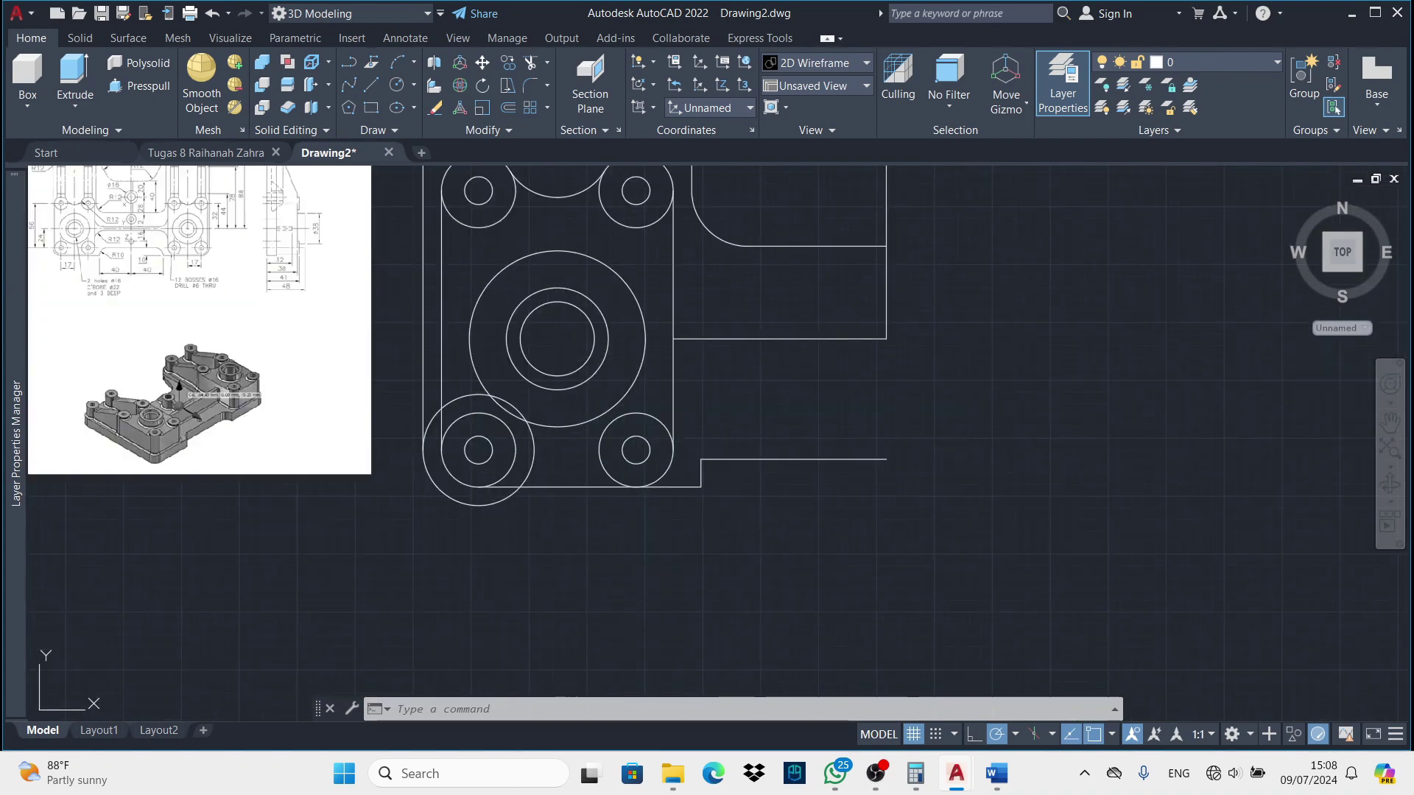
Move the bottom edge line down to the circle's lowest quadrant
left_click(589, 486)
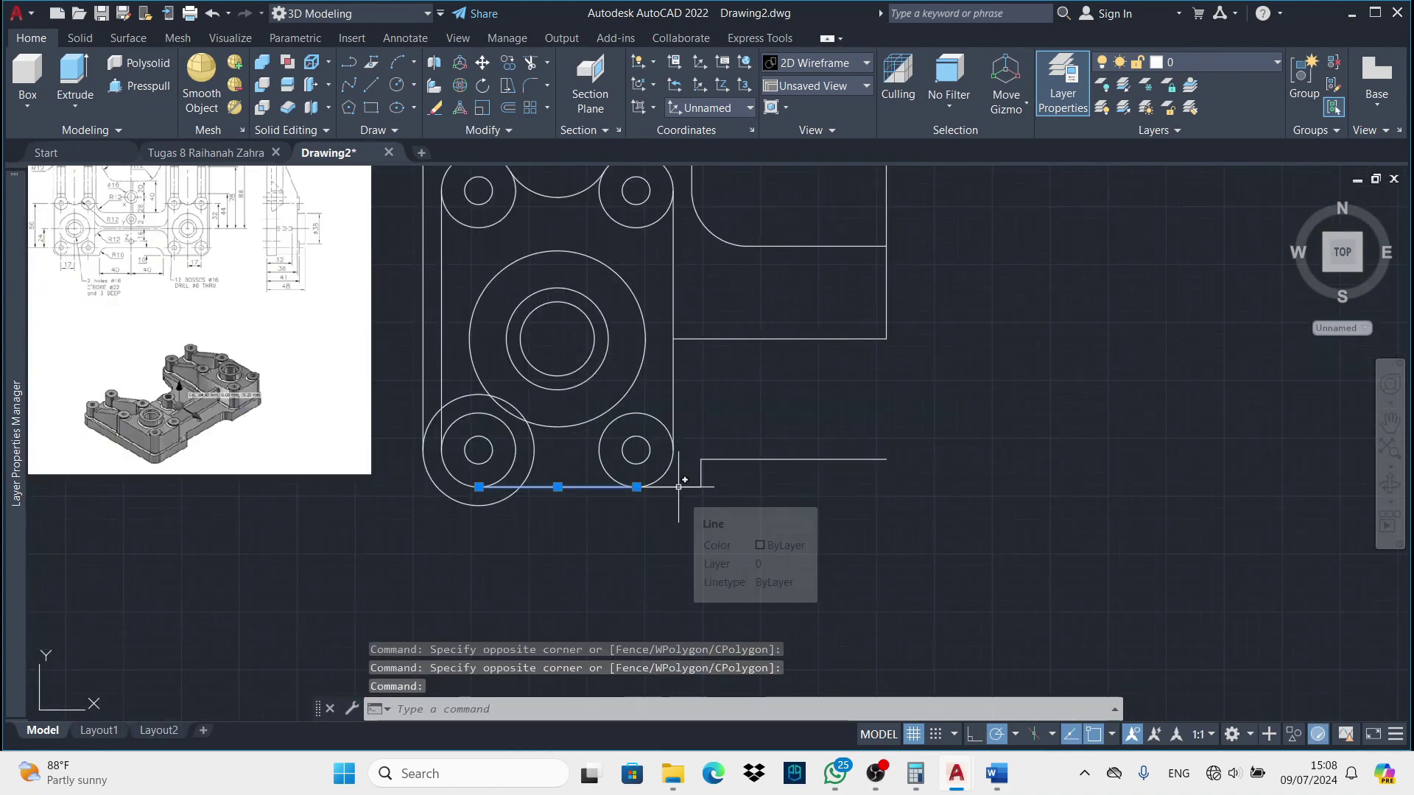
type("m")
key("Return")
left_click(478, 505)
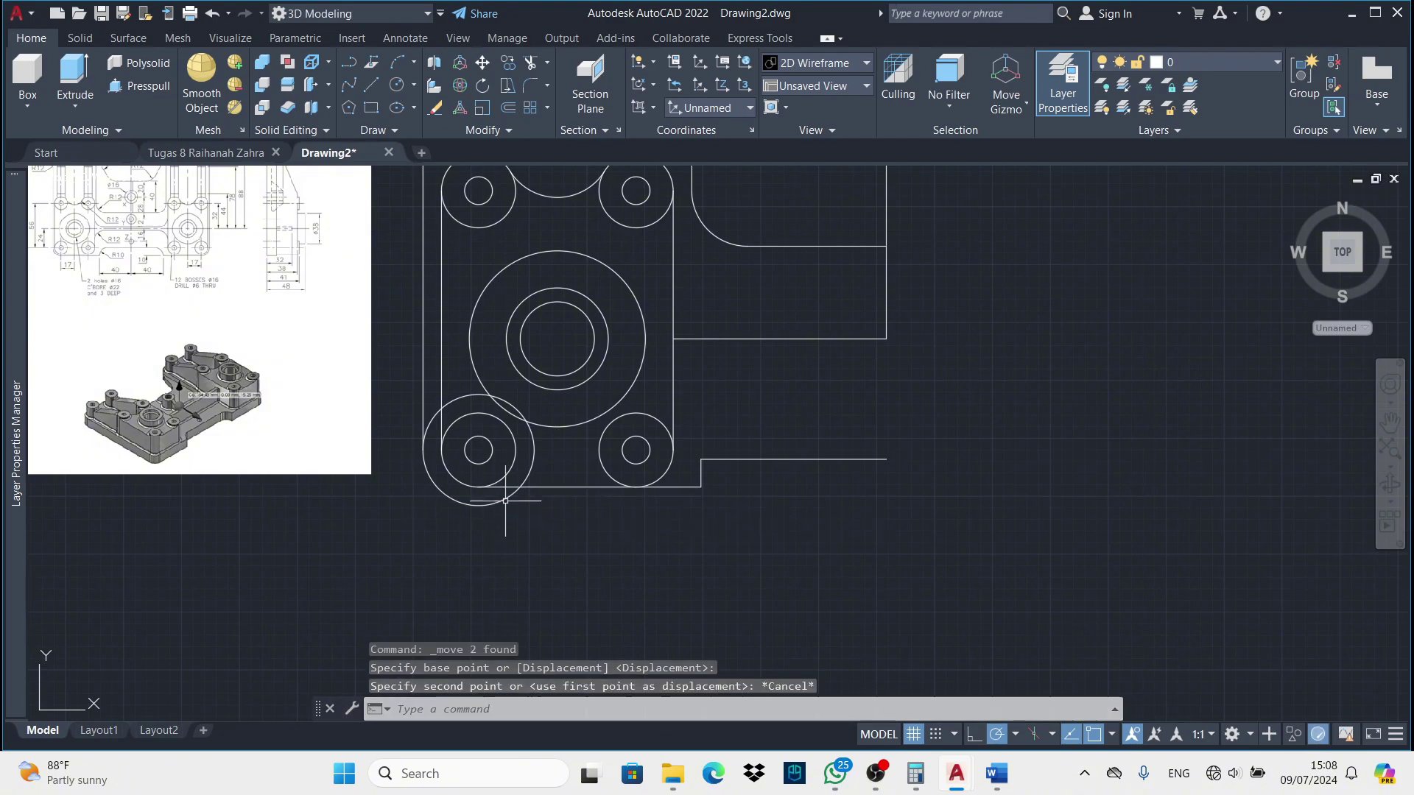
key("l")
Draw the horizontal and vertical lines of the bottom step
key("Return")
left_click(701, 505)
left_click(701, 486)
key("Return")
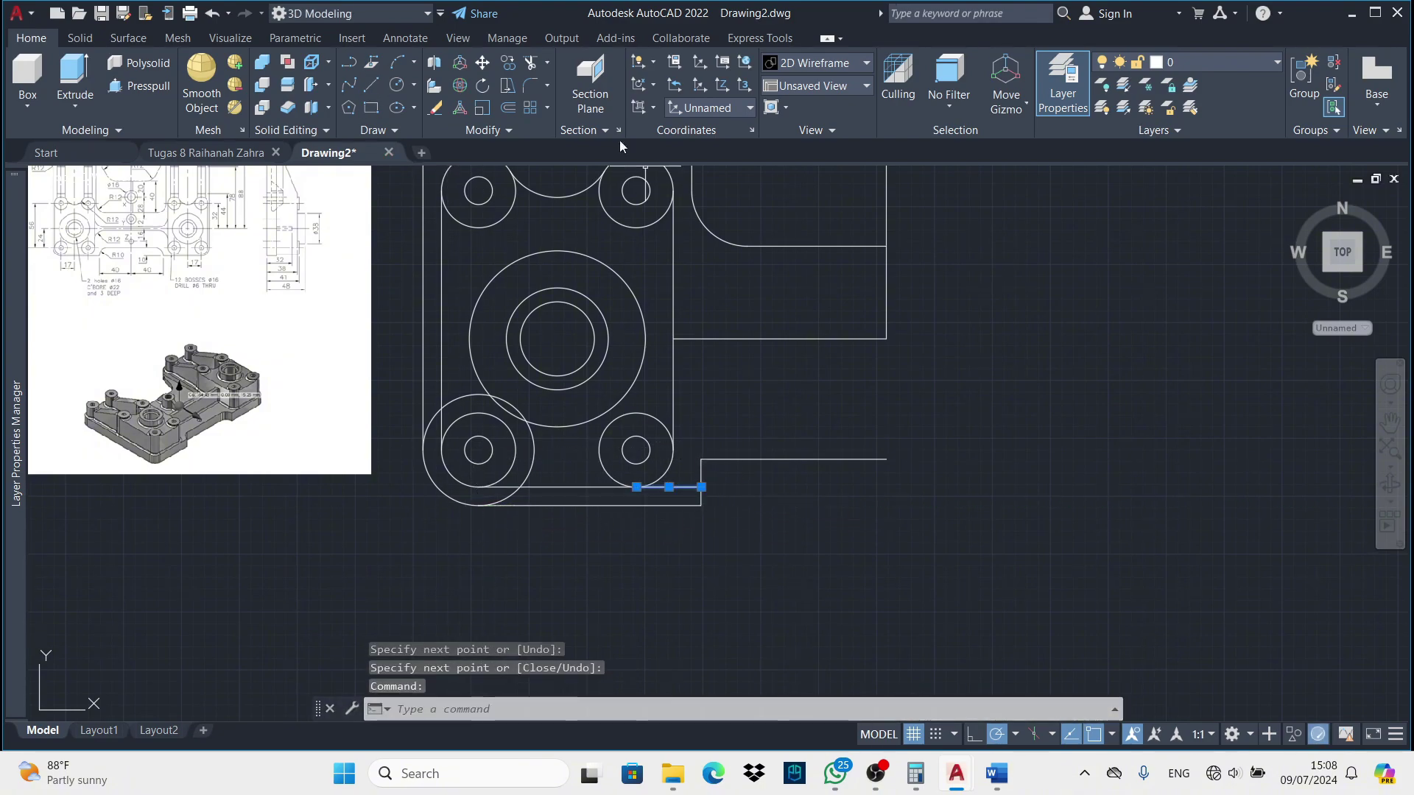
scroll(589, 442, "down", 2)
scroll(589, 442, "up", 2)
type("tr")
key("Return")
Finish trimming the excess bottom-edge pieces beneath the lower bosses
middle_click_drag(523, 604, 583, 553)
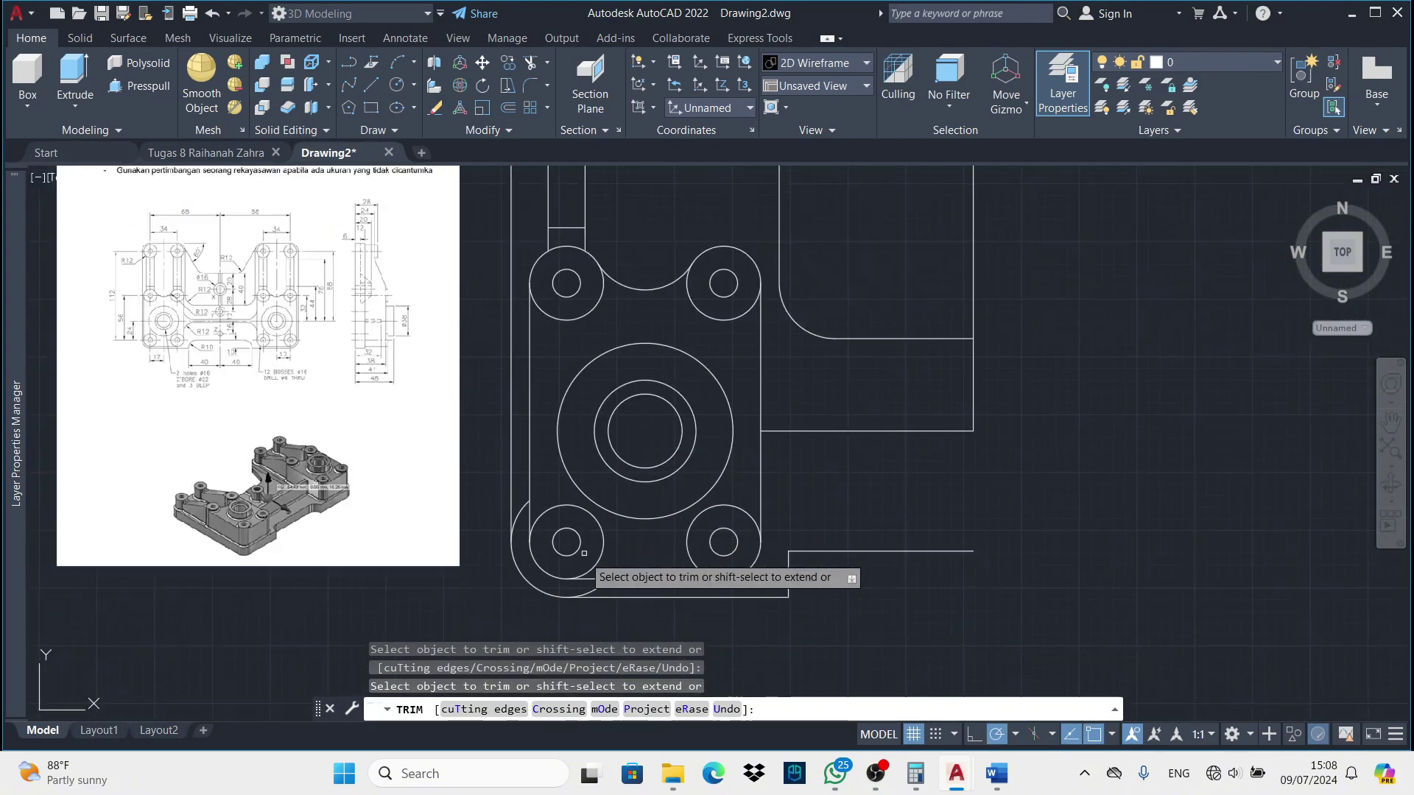
scroll(603, 515, "down", 2)
key("Return")
scroll(631, 505, "up", 2)
scroll(631, 505, "up", 3)
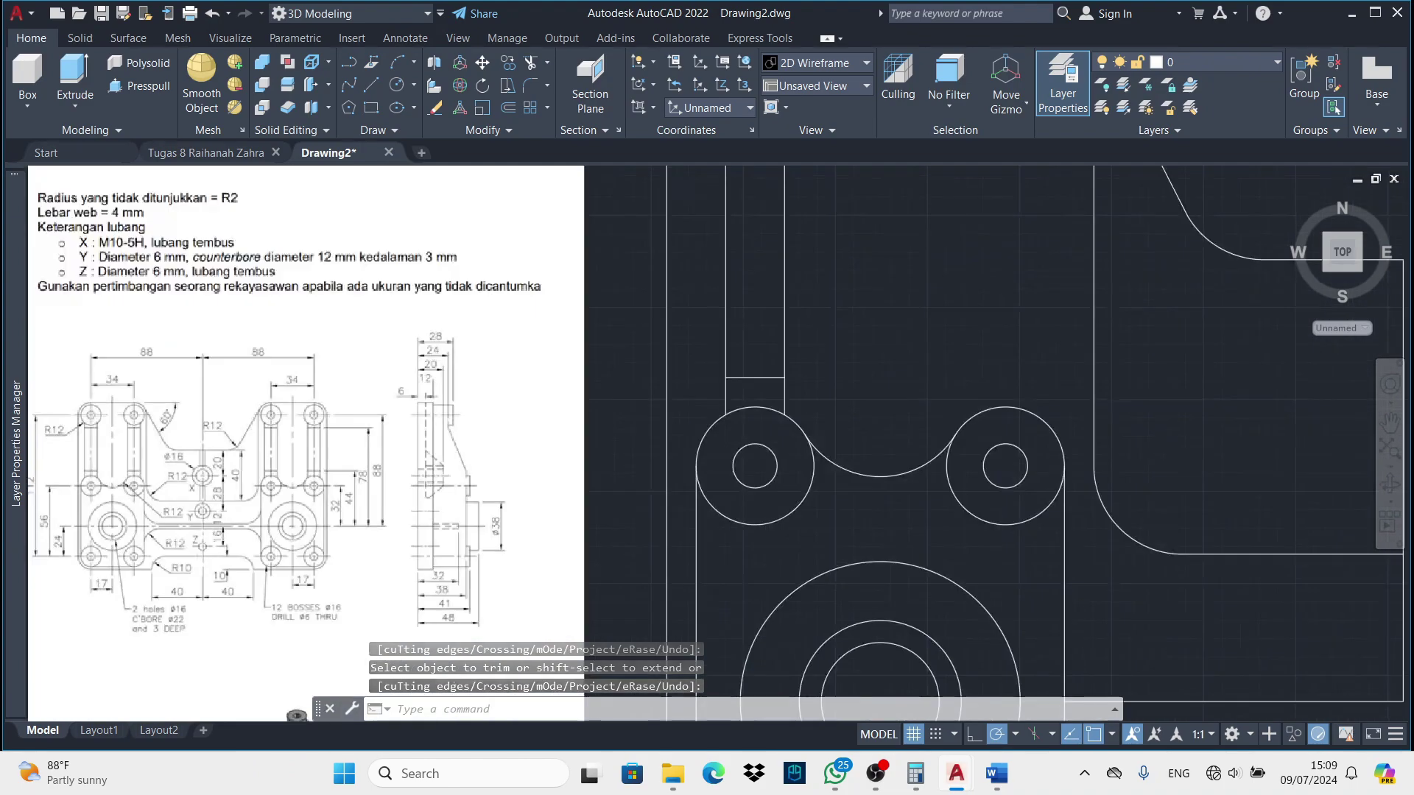
scroll(368, 310, "down", 5)
scroll(261, 475, "up", 5)
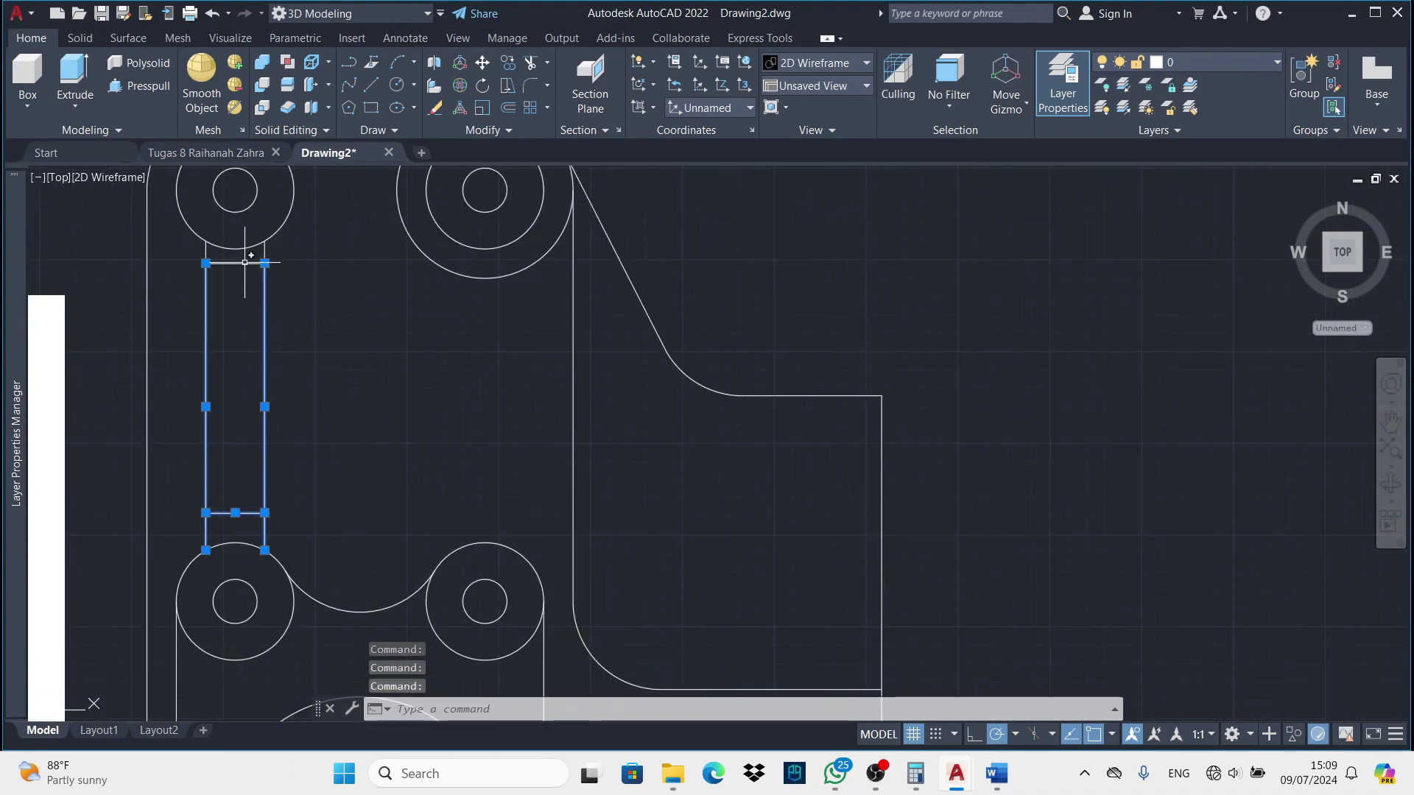
Mirror the web slot rectangle to the right side and trim the overlap between slots
left_click(529, 151)
scroll(528, 295, "down", 3)
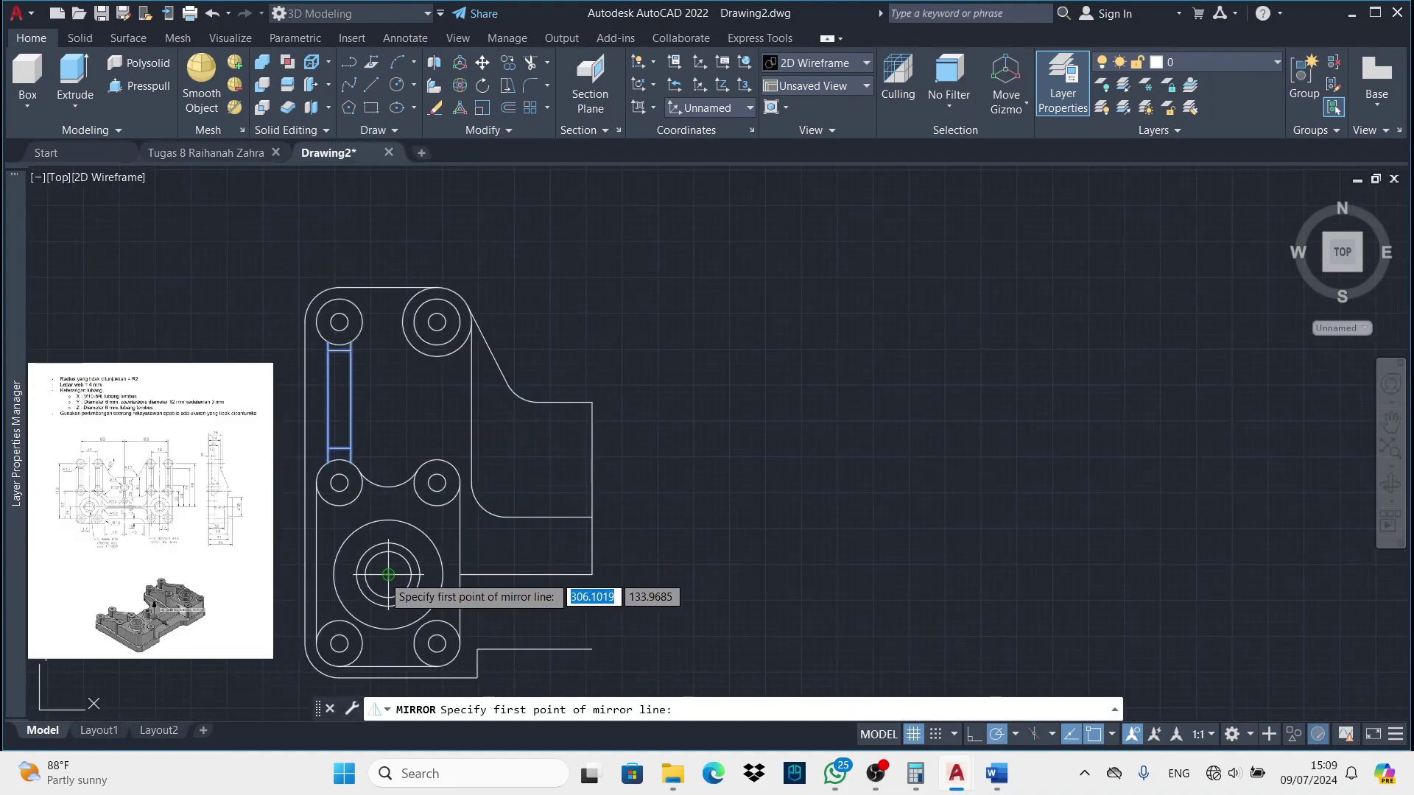
left_click(397, 412)
left_click(398, 582)
key("Return")
scroll(427, 373, "up", 3)
left_click(530, 66)
scroll(496, 394, "down", 3)
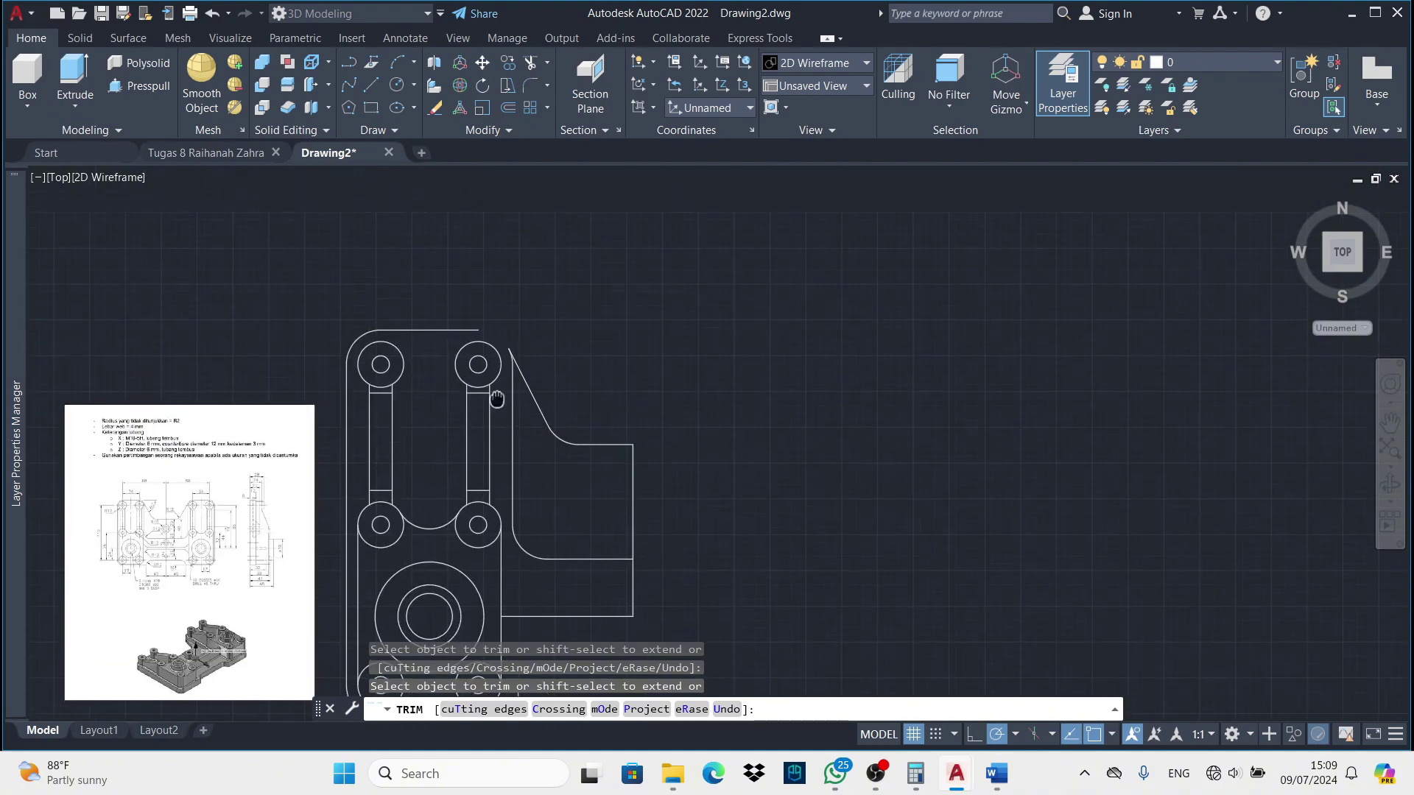
scroll(536, 316, "up", 3)
left_click(86, 345)
Mirror the top-left corner arc to the right side, keeping the original
left_click(529, 151)
scroll(441, 369, "down", 3)
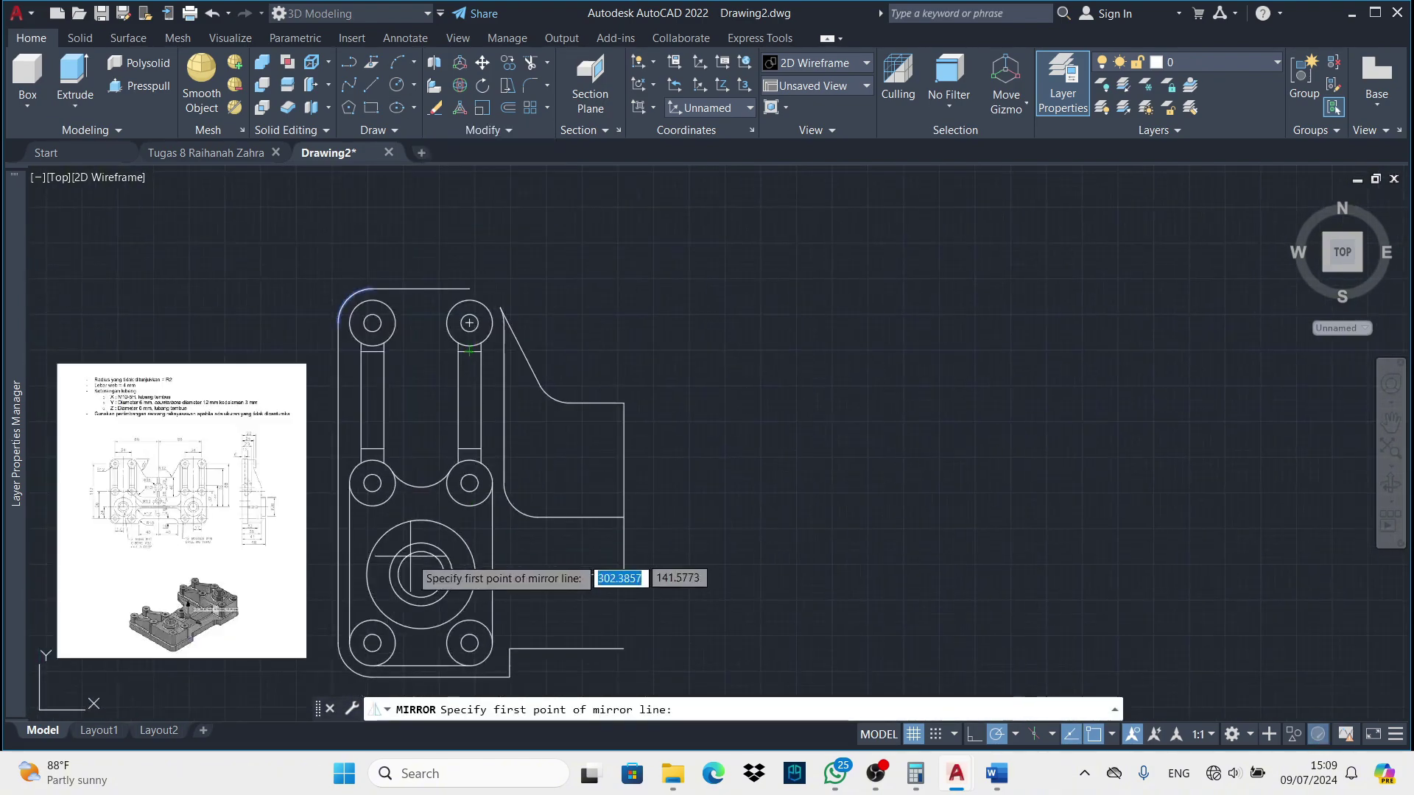
left_click(422, 514)
left_click(420, 410)
key("Return")
Fillet the lower-right outline corner
type("f")
key("Return")
scroll(588, 515, "up", 5)
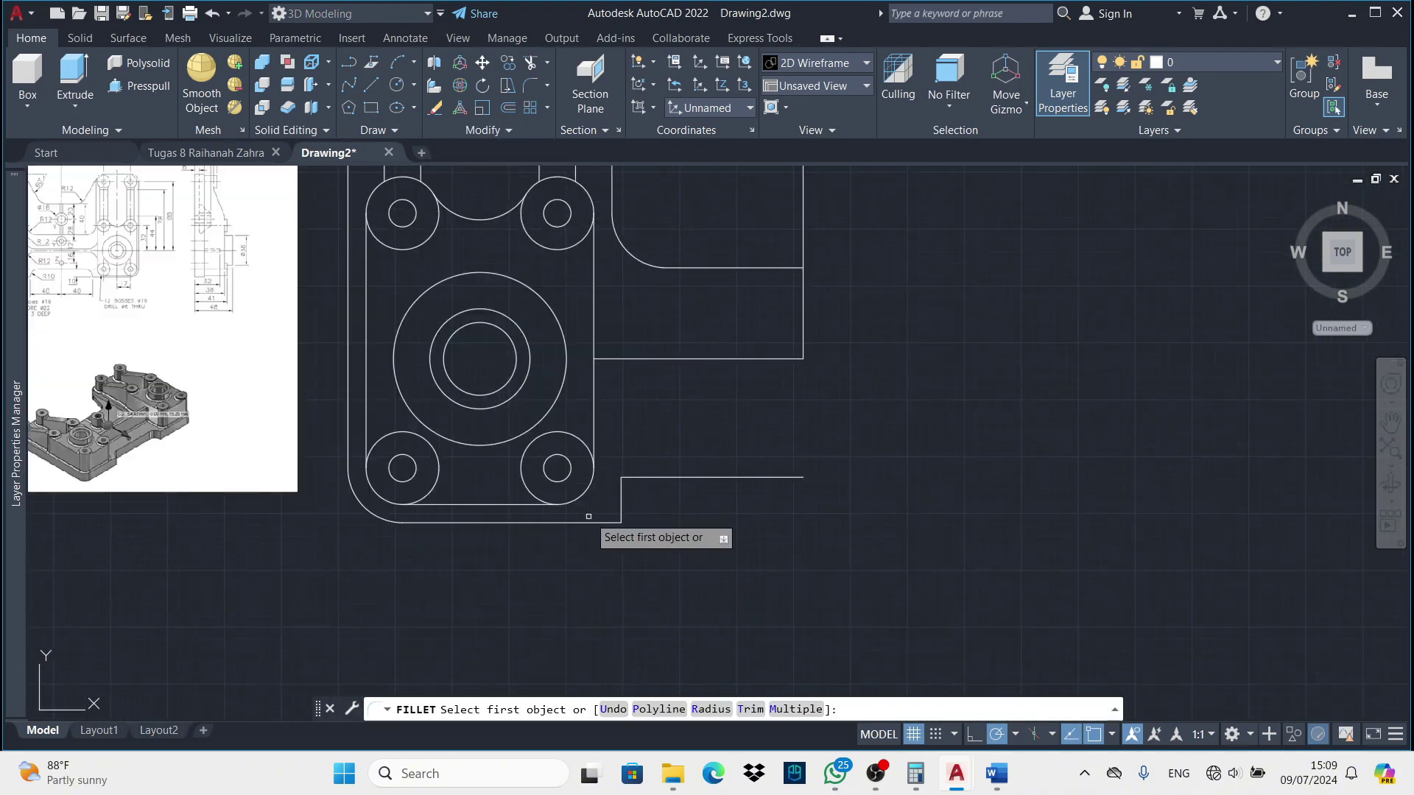
scroll(495, 480, "down", 1)
left_click(797, 497)
left_click(787, 520)
scroll(810, 521, "up", 4)
type("jo")
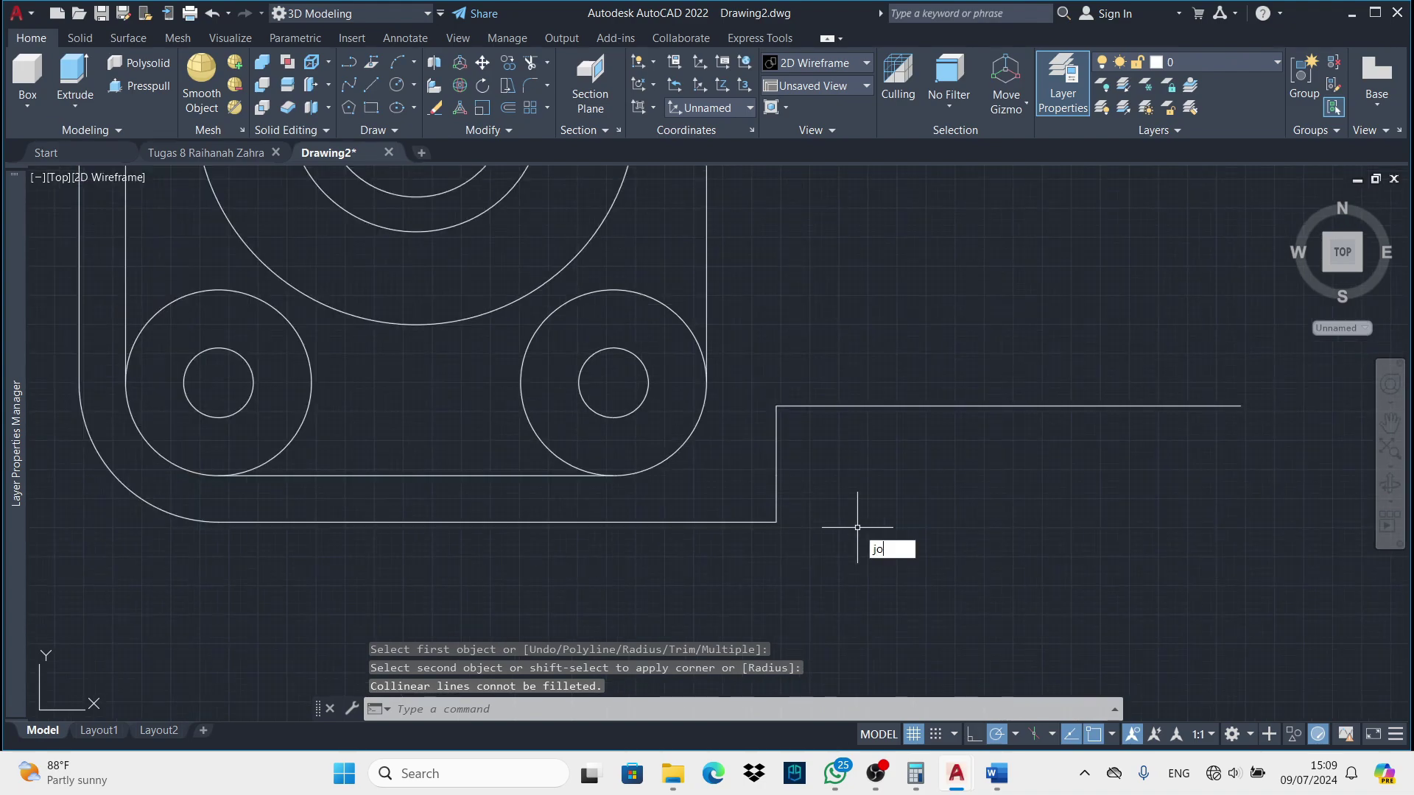
Join the two collinear bottom edge lines into a single line
type("j")
key("Return")
left_click(772, 498)
key("Return")
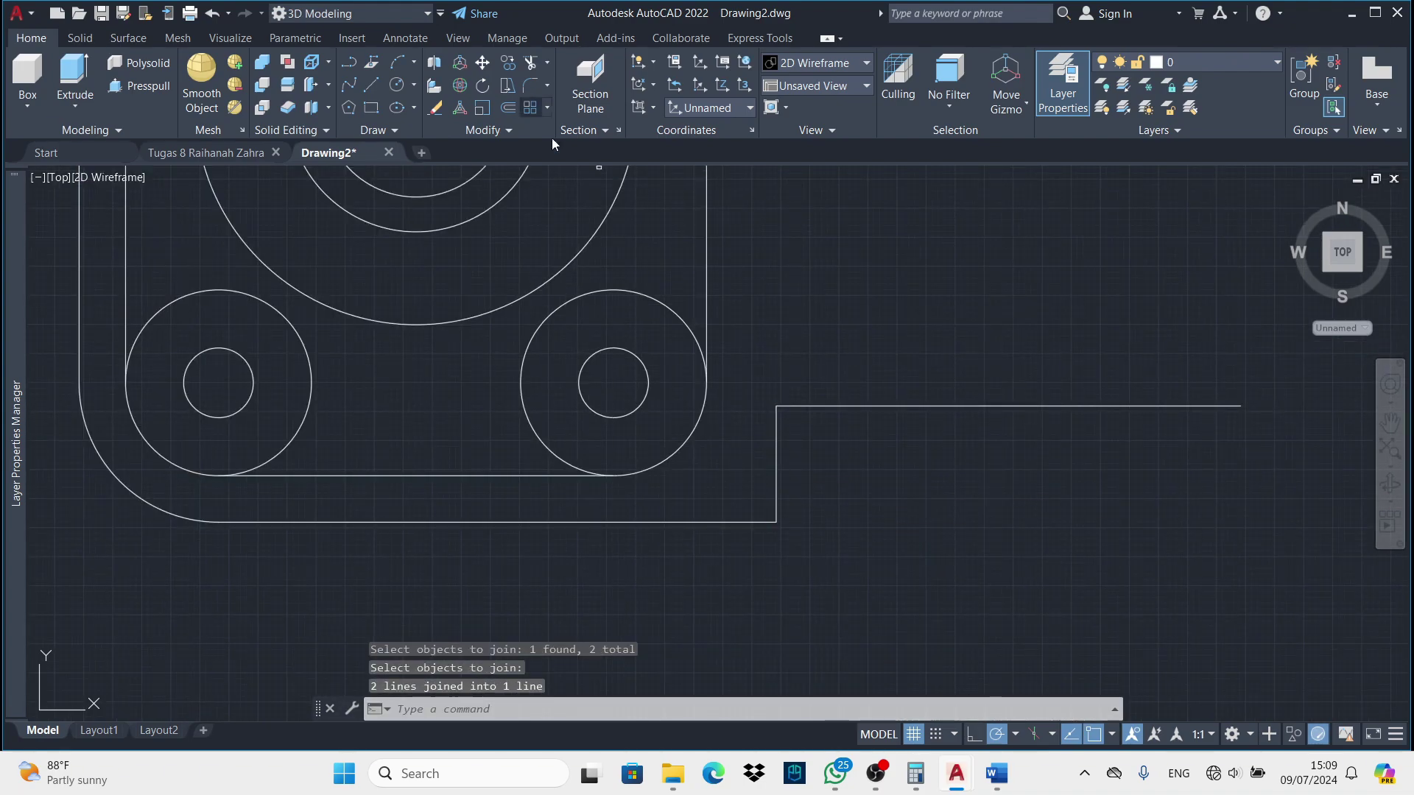
Fillet the upper corner between the vertical and horizontal edges
type("f")
key("Return")
left_click(777, 473)
left_click(802, 409)
scroll(1000, 630, "down", 6)
scroll(649, 353, "up", 4)
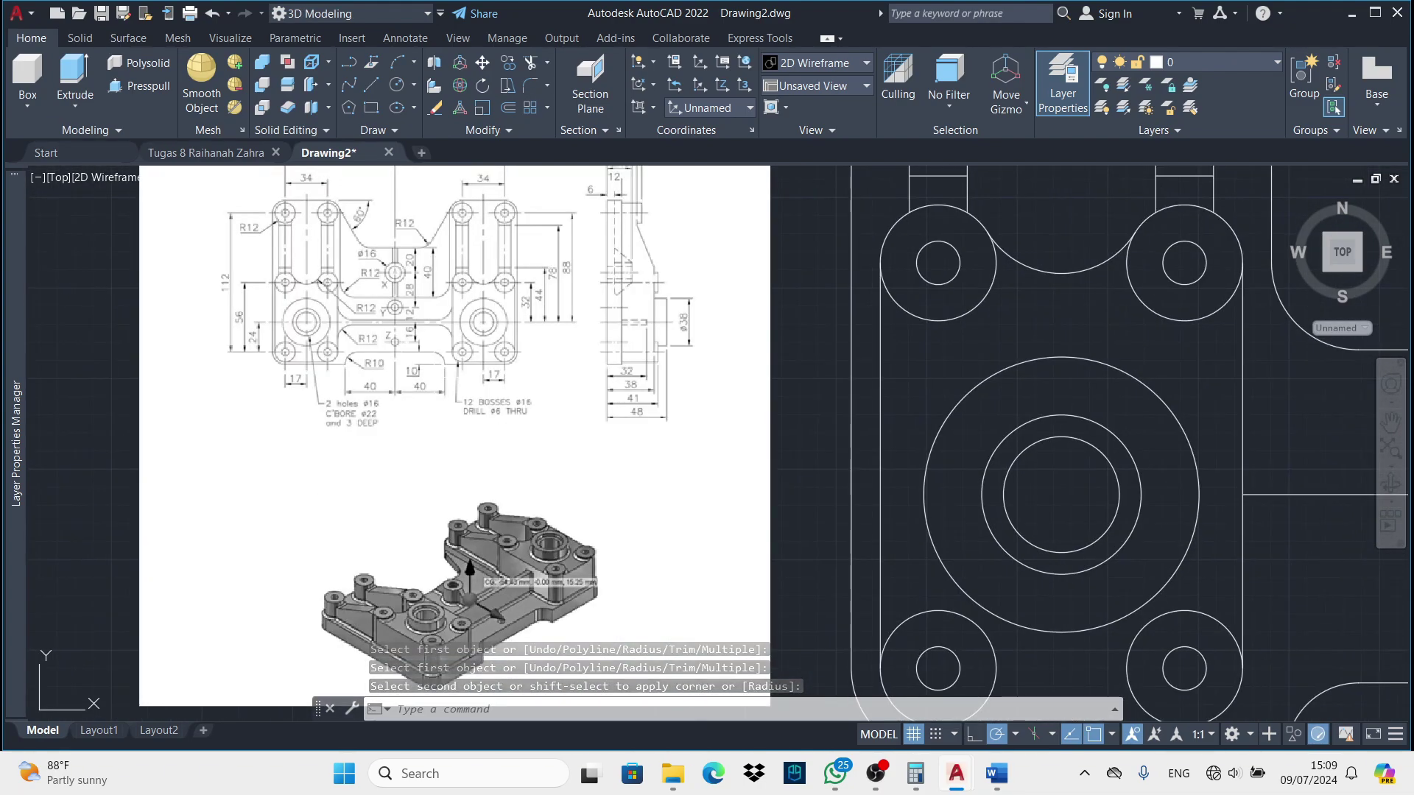
scroll(140, 442, "down", 4)
Cancel an extra fillet attempt and switch to the centre-diameter circle tool
type("f")
key("Return")
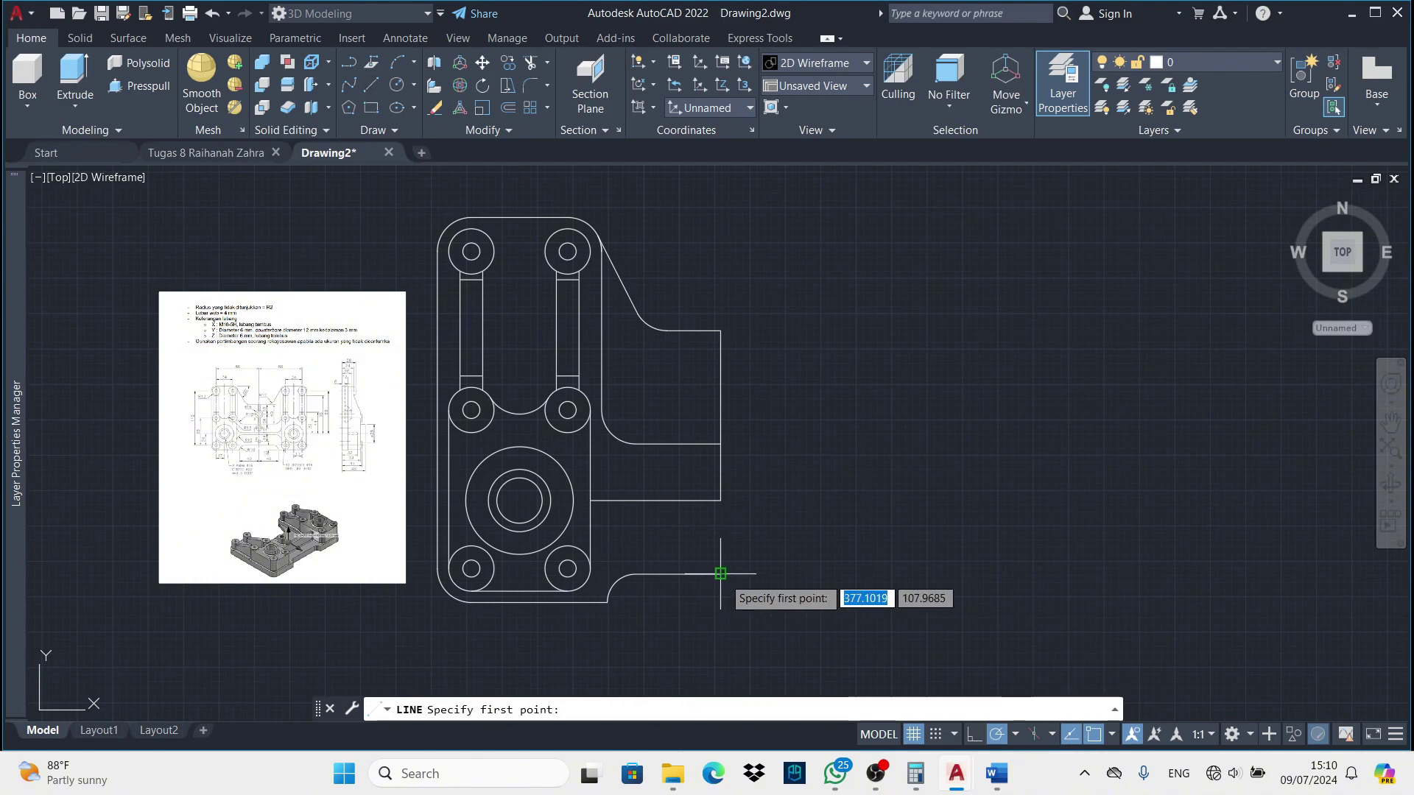
key("Escape")
left_click(413, 84)
left_click(458, 113)
scroll(213, 457, "up", 6)
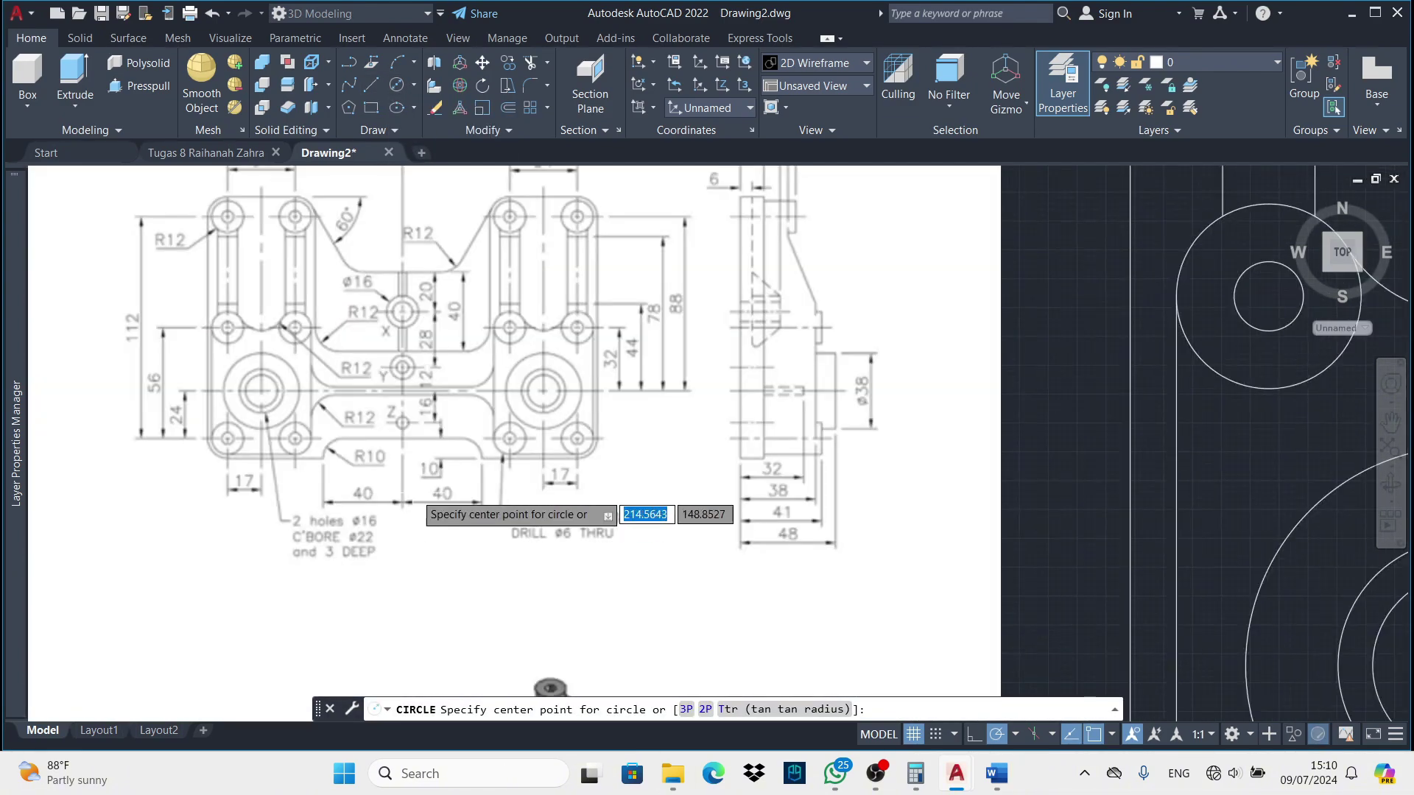
Draw a 16-diameter circle at the right edge of the plate outline
scroll(757, 489, "down", 5)
scroll(543, 537, "up", 3)
scroll(456, 471, "down", 2)
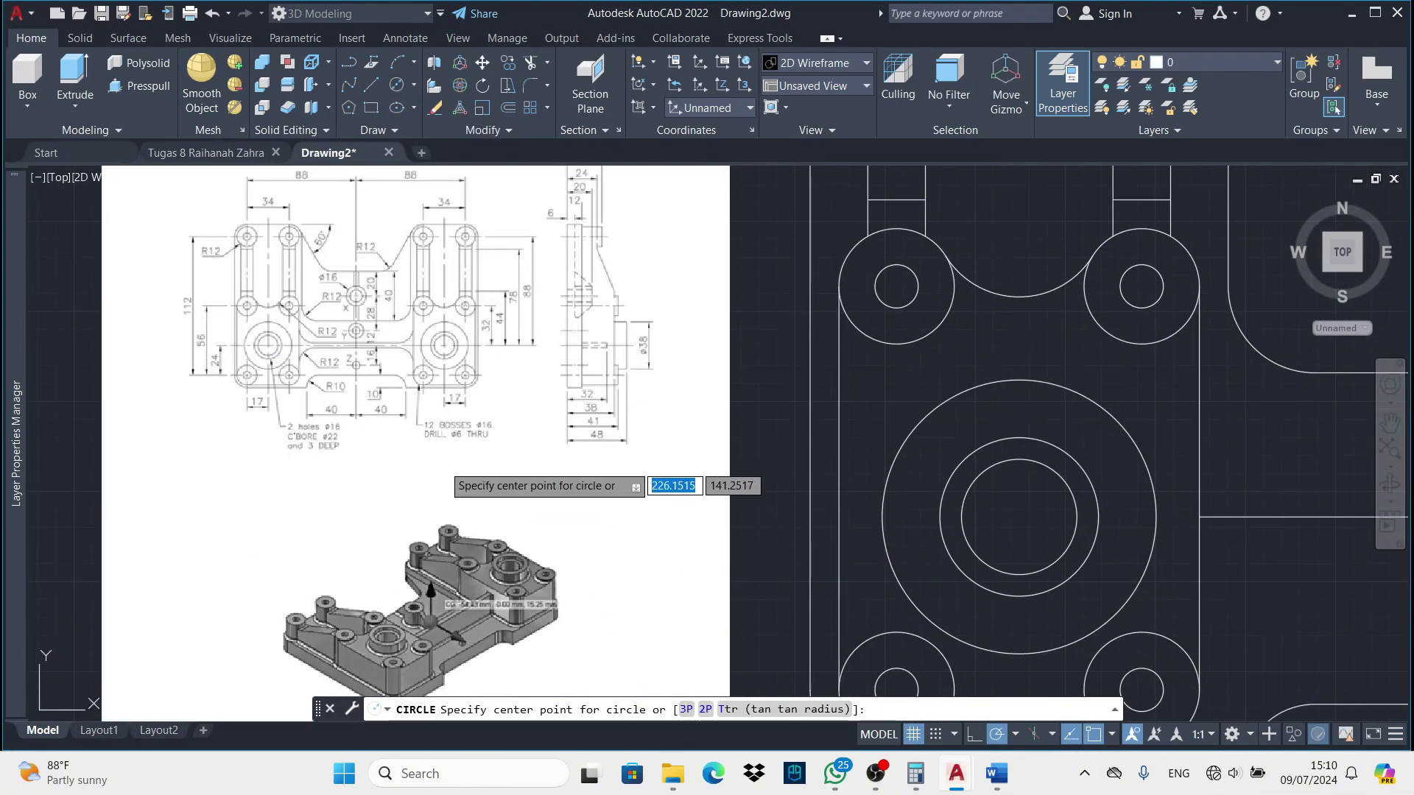
scroll(766, 366, "down", 4)
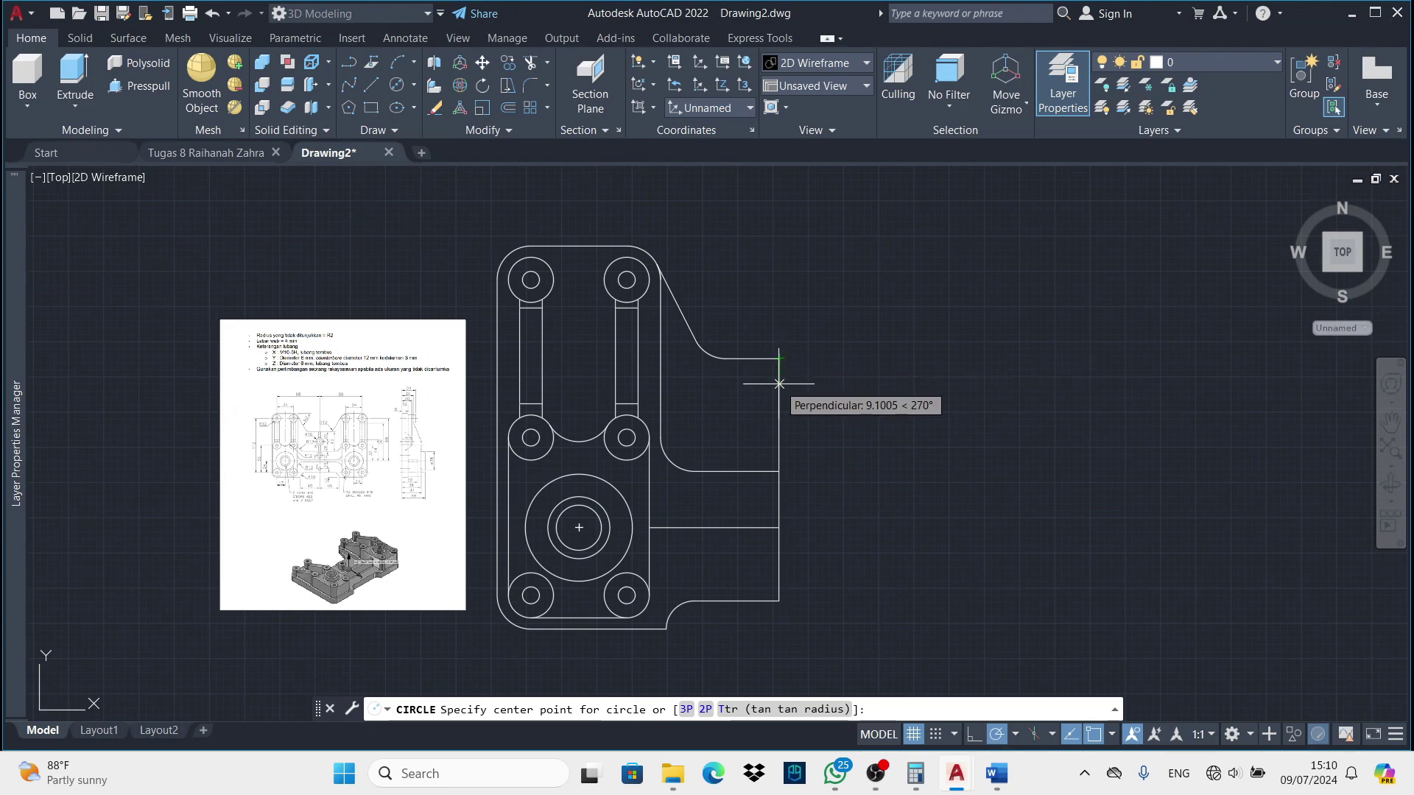
type("2016")
key("Return")
Add a concentric 10-diameter circle on the 16-diameter circle's centre
scroll(388, 440, "up", 4)
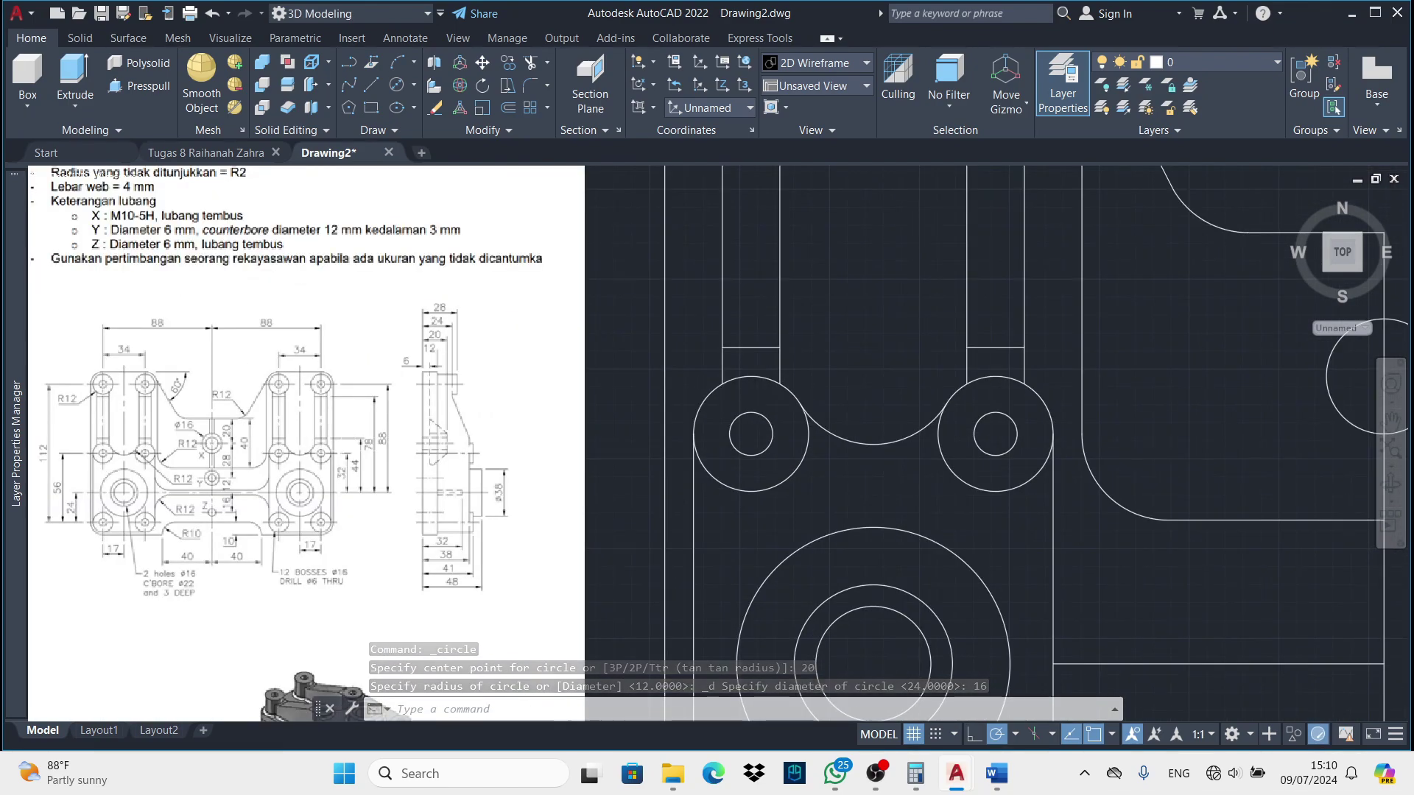
scroll(294, 490, "up", 2)
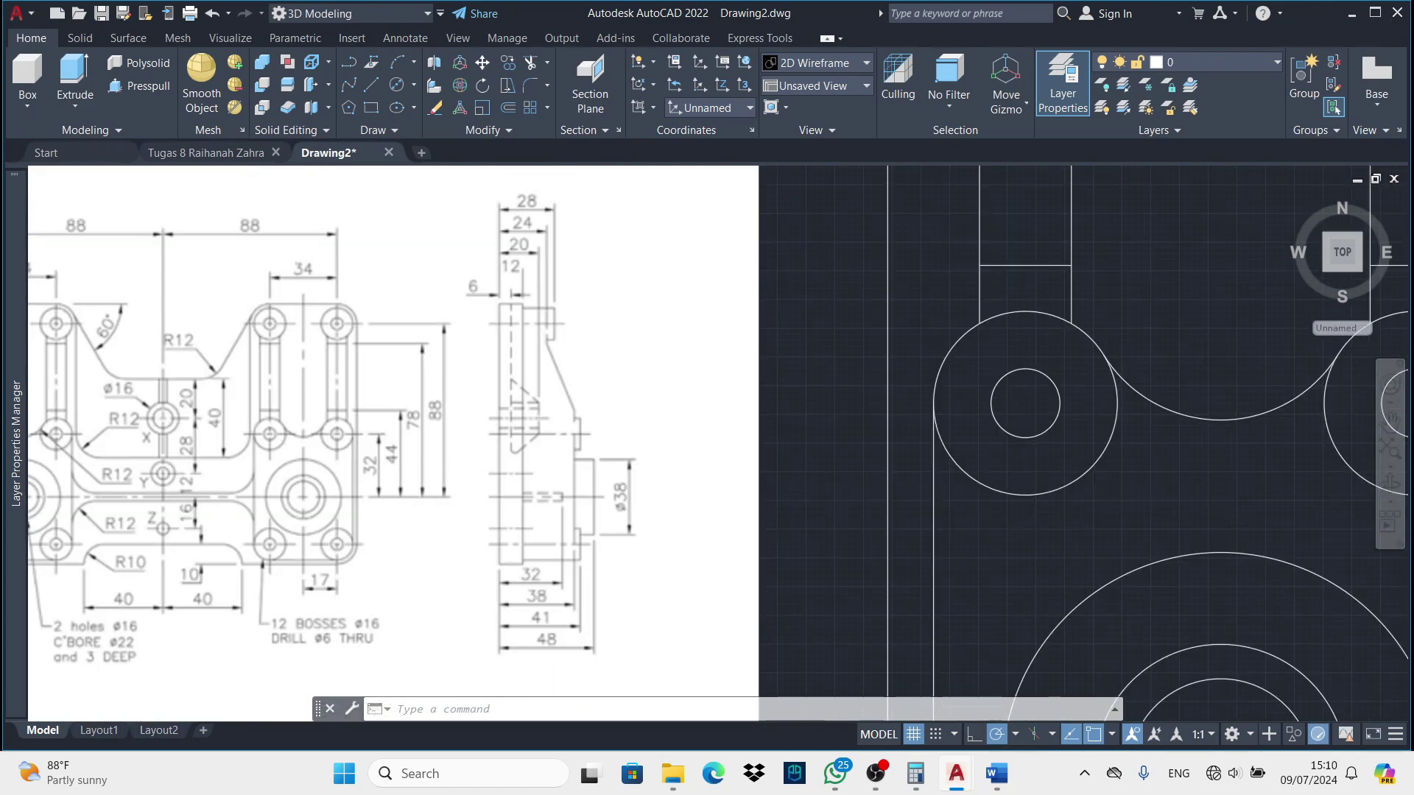
scroll(317, 441, "down", 2)
scroll(317, 442, "down", 2)
middle_click_drag(317, 383, 312, 518)
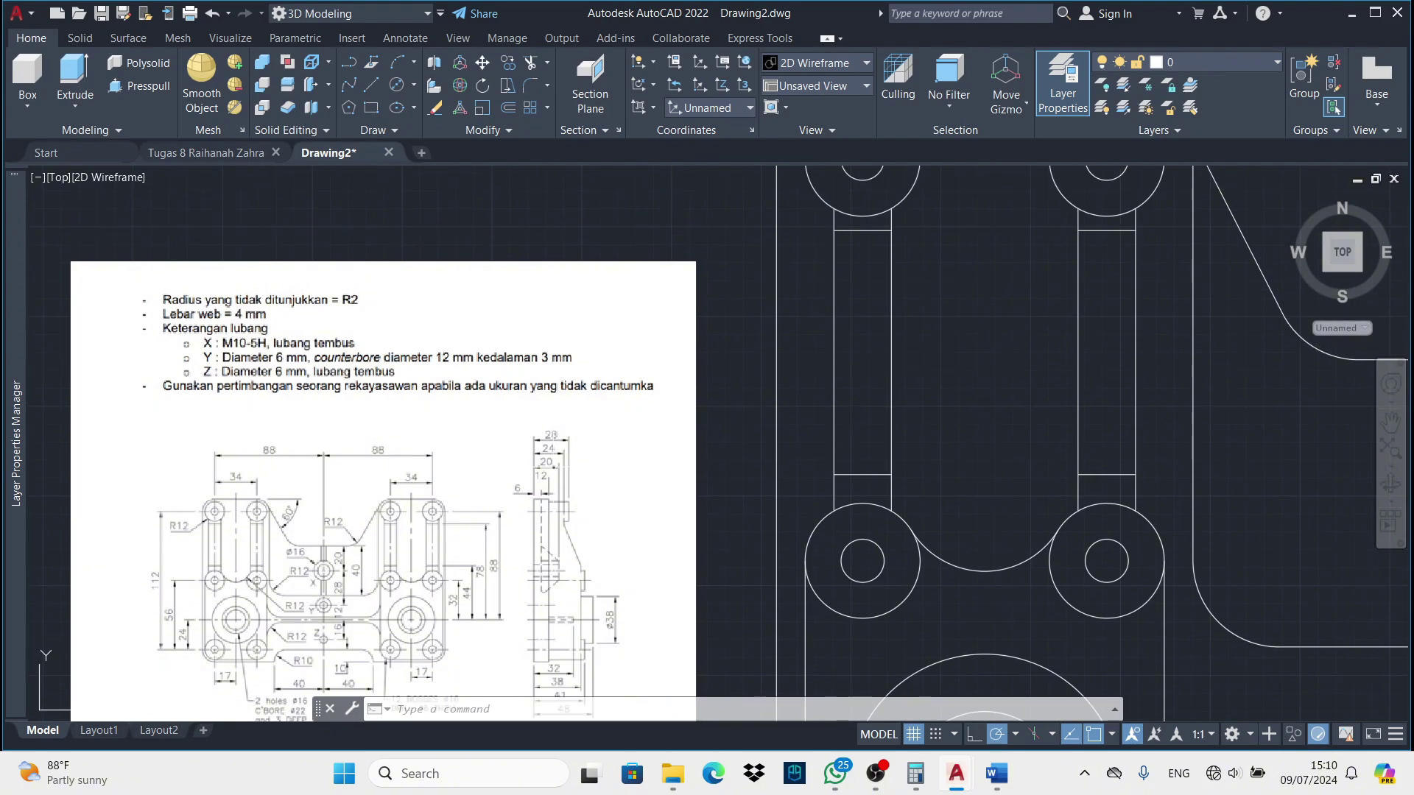
scroll(515, 442, "down", 2)
scroll(618, 349, "up", 2)
left_click(618, 348)
type("10")
key("Return")
Restart the circle command and cancel it several times
mouse_move(433, 407)
middle_mouse_down()
mouse_move(480, 422)
mouse_move(628, 422)
middle_mouse_up()
scroll(221, 478, "up", 2)
scroll(221, 479, "up", 1)
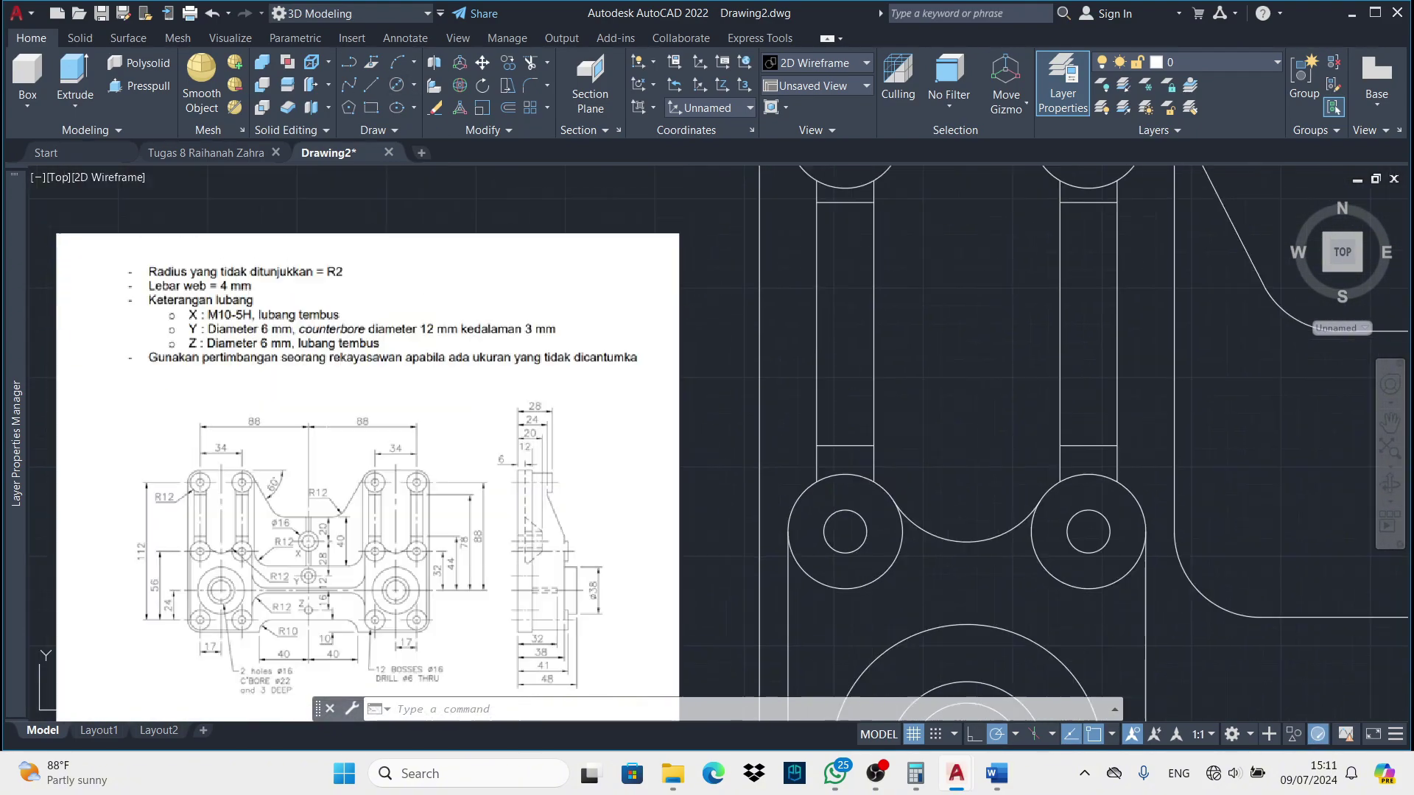
scroll(224, 296, "down", 2)
scroll(614, 357, "up", 2)
key("Return")
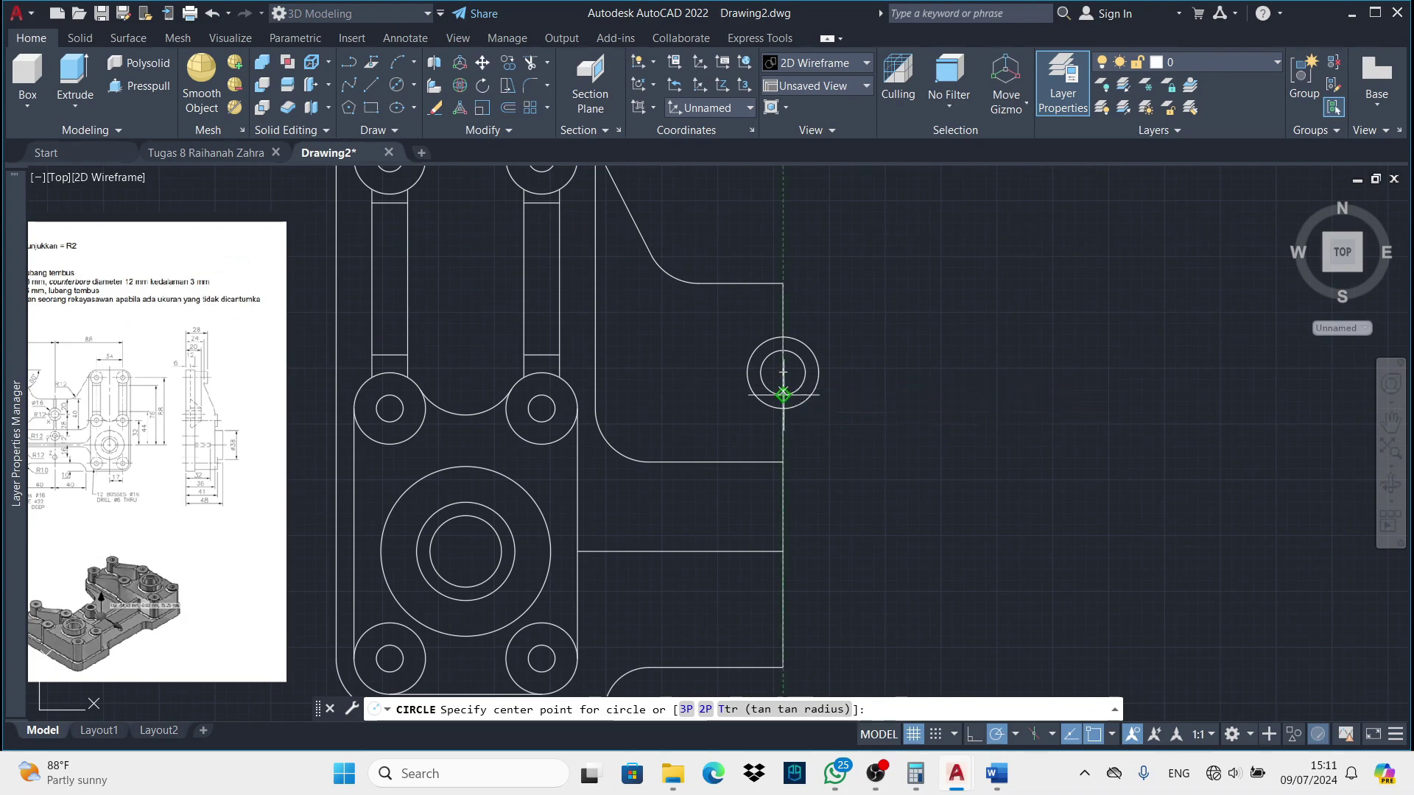
key("Escape")
key("Return")
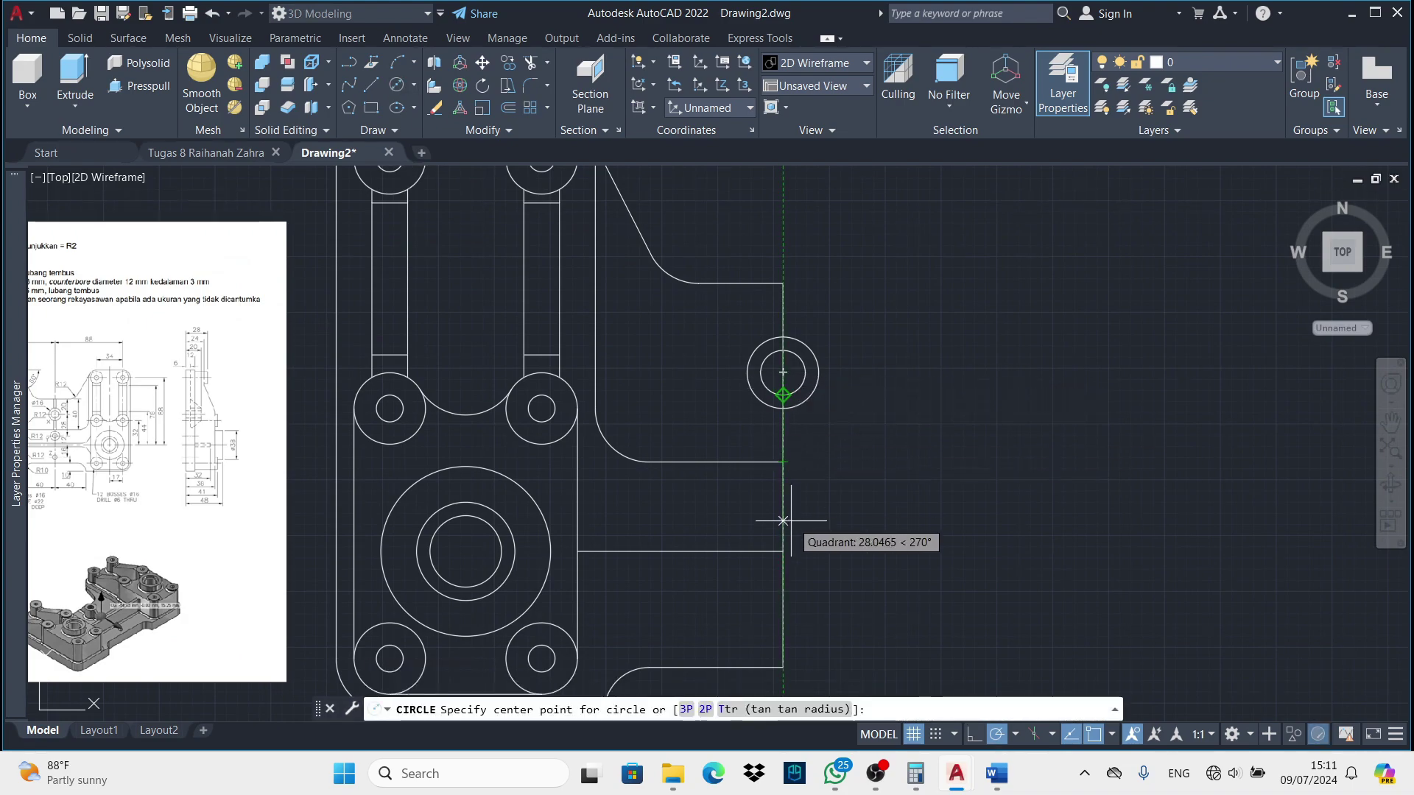
key("Escape")
scroll(782, 521, "up", 2)
scroll(522, 265, "up", 2)
key("Return")
Try 28 as a circle centre value, then cancel the circle attempts
middle_click_drag(936, 224, 911, 508)
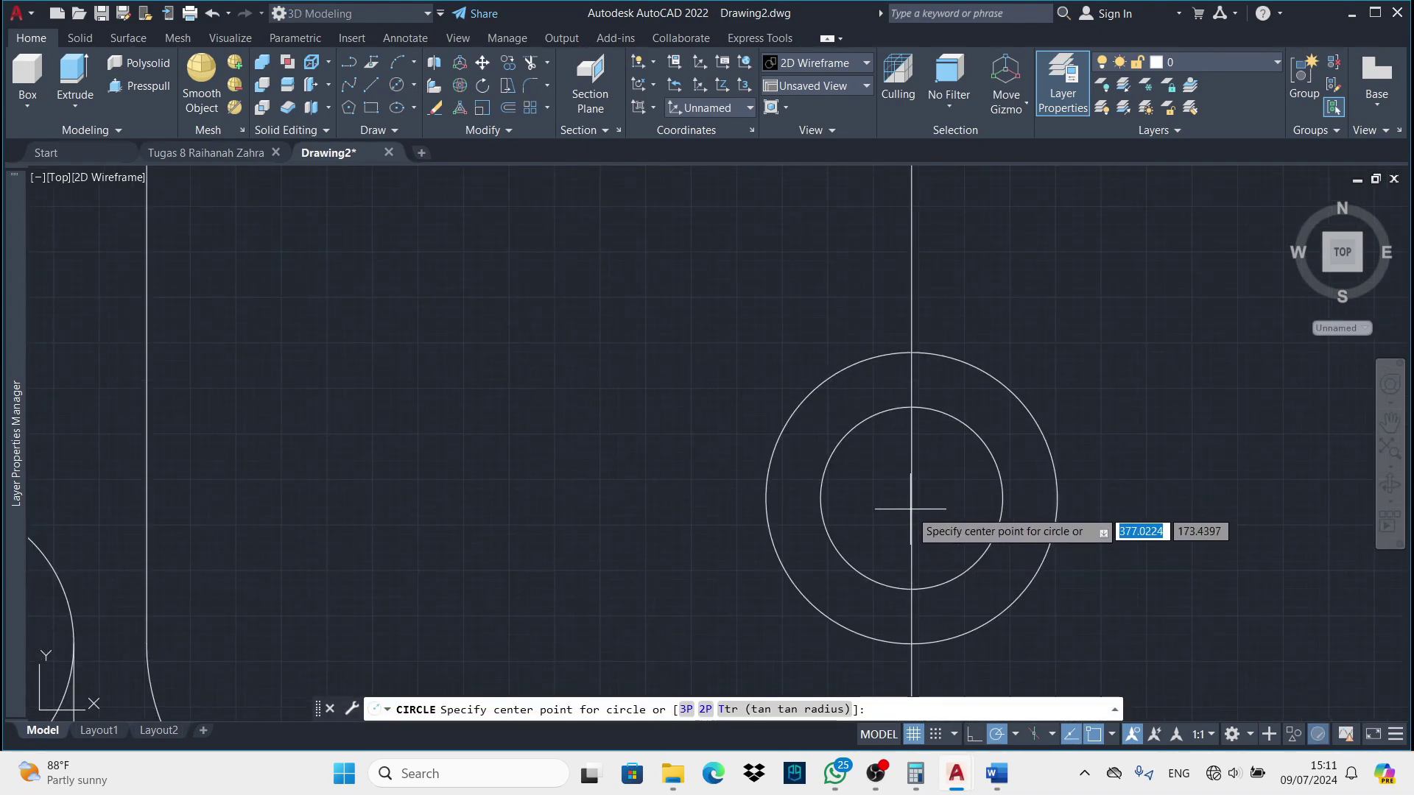
type("28")
key("Return")
scroll(810, 475, "down", 2)
scroll(784, 378, "up", 3)
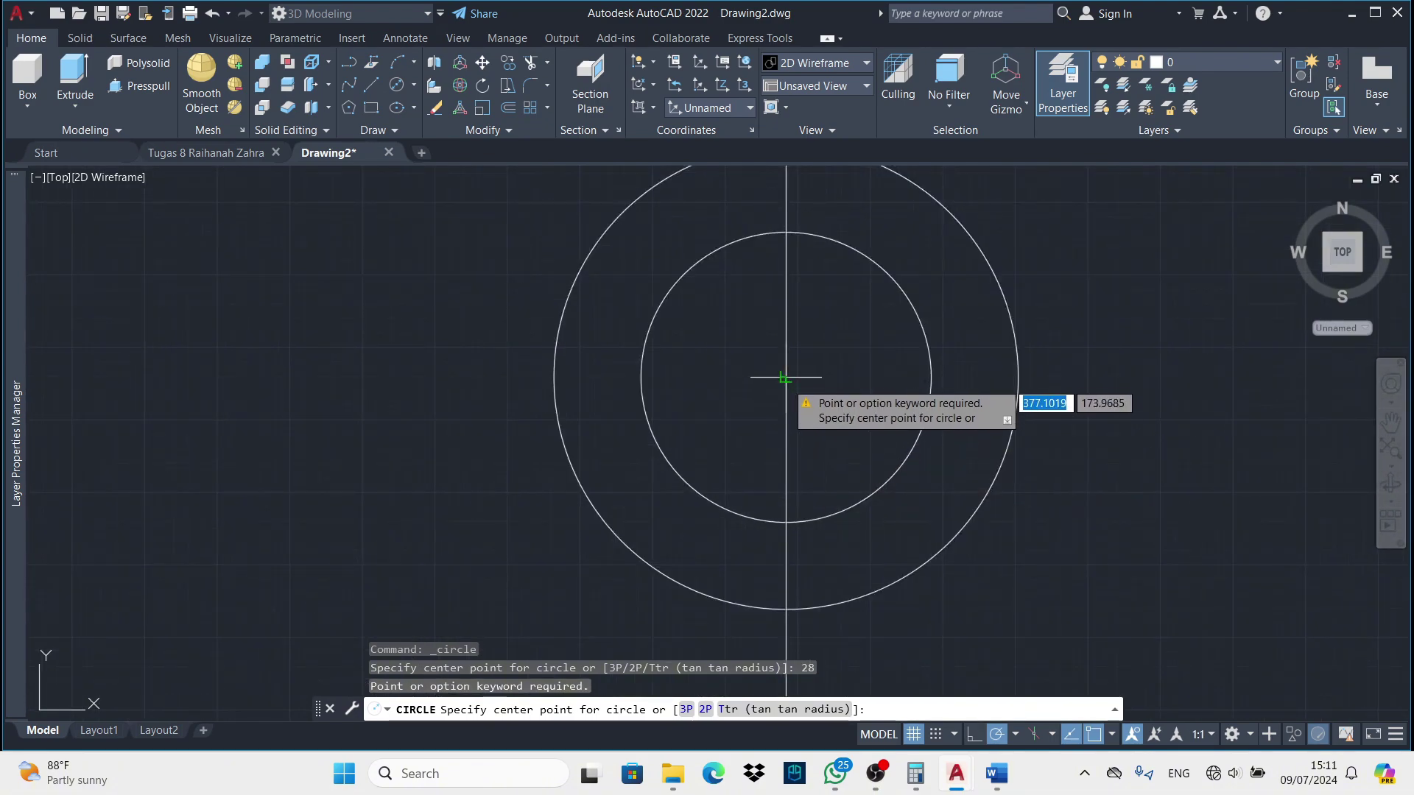
key("Escape")
scroll(505, 214, "down", 3)
scroll(693, 393, "up", 3)
key("Return")
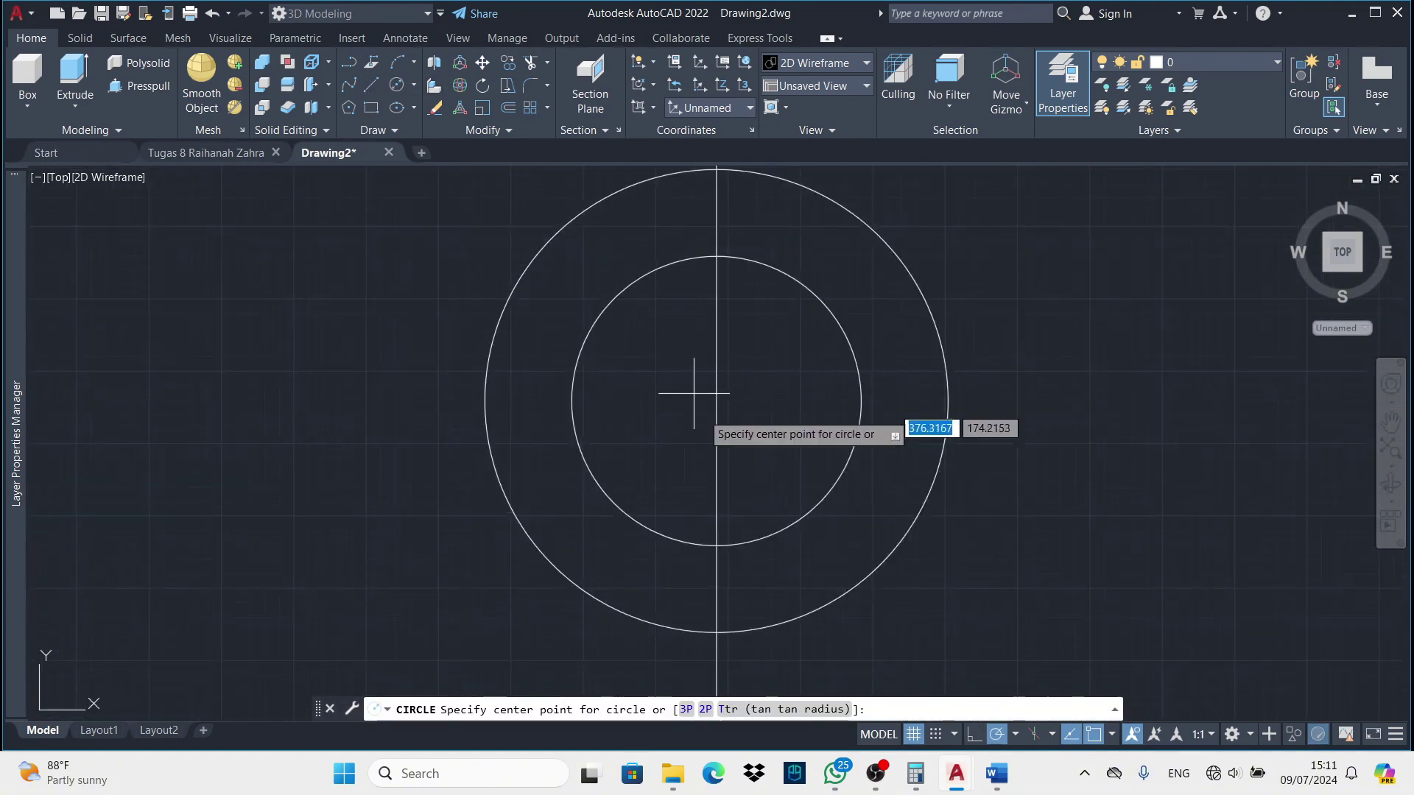
key("Escape")
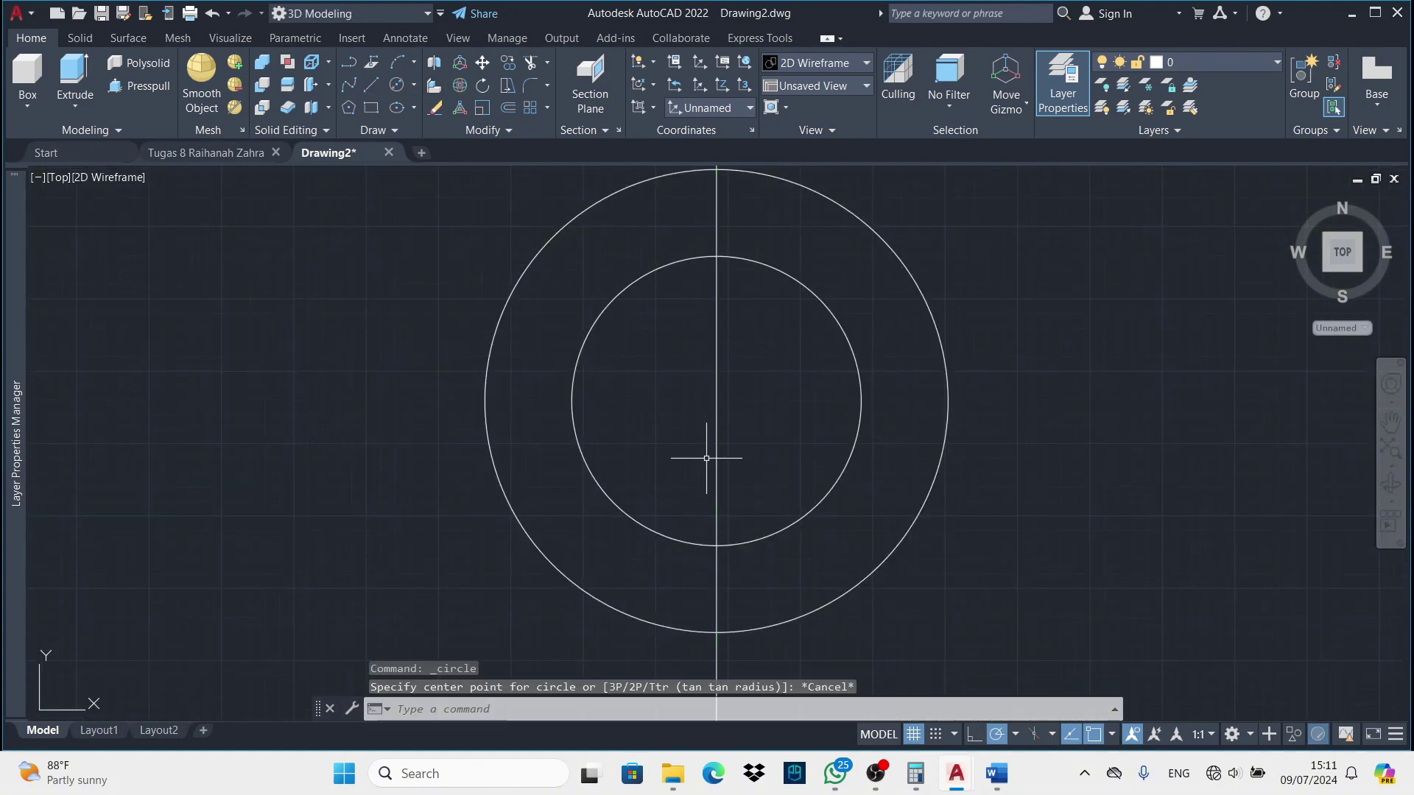
Start a line with the L command
type("l")
key("Return")
scroll(648, 394, "down", 2)
Draw a 28-long line from the concentric circles' centre
left_click(685, 394)
scroll(736, 310, "down", 2)
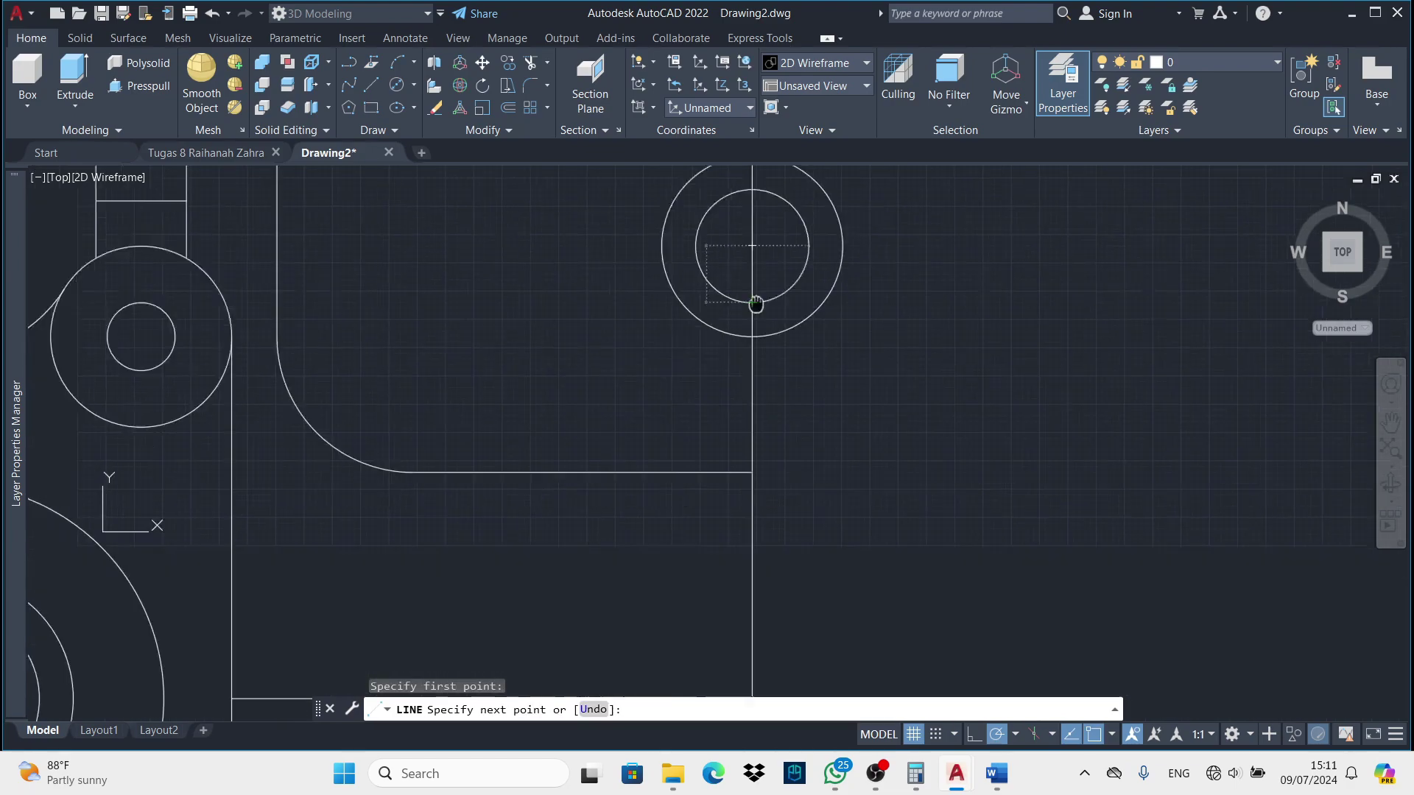
scroll(860, 338, "down", 3)
key("Return")
scroll(820, 416, "down", 2)
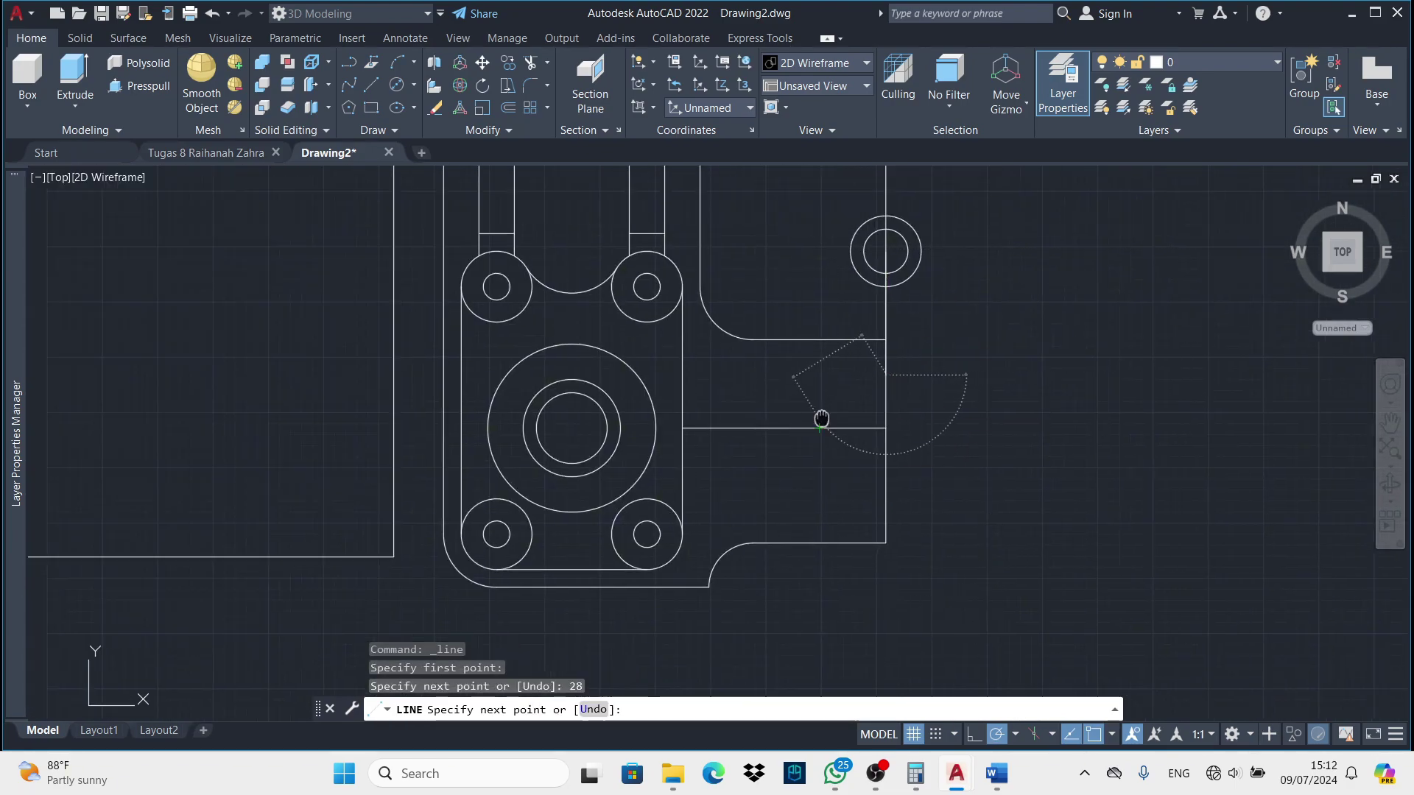
scroll(515, 383, "up", 3)
scroll(441, 427, "up", 2)
scroll(398, 438, "up", 1)
scroll(477, 410, "down", 3)
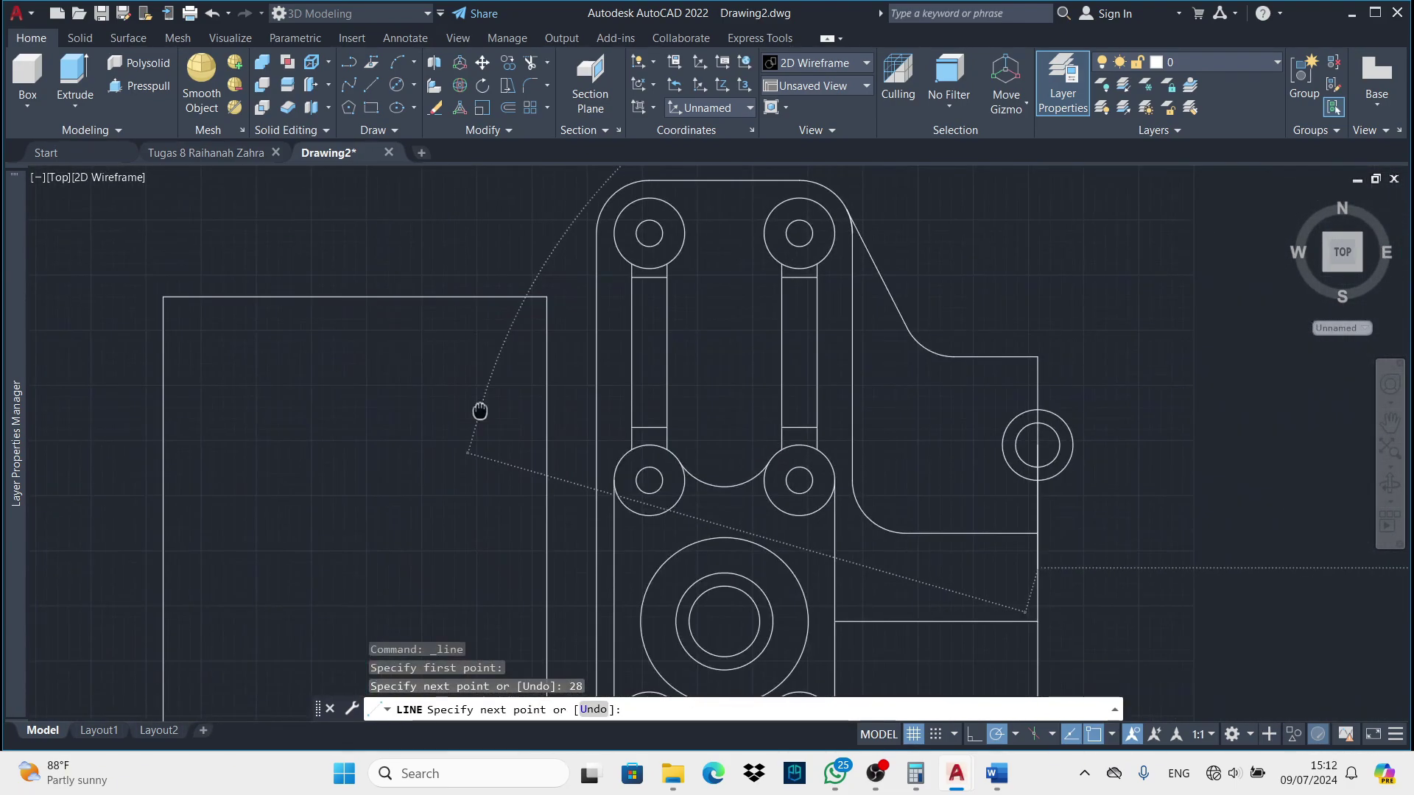
Draw a 6-diameter circle centred at the line's end
left_click(397, 107)
scroll(846, 593, "up", 5)
left_click(850, 594)
type("6")
key("Return")
Add a 12-diameter circle at the same centre
key("Return")
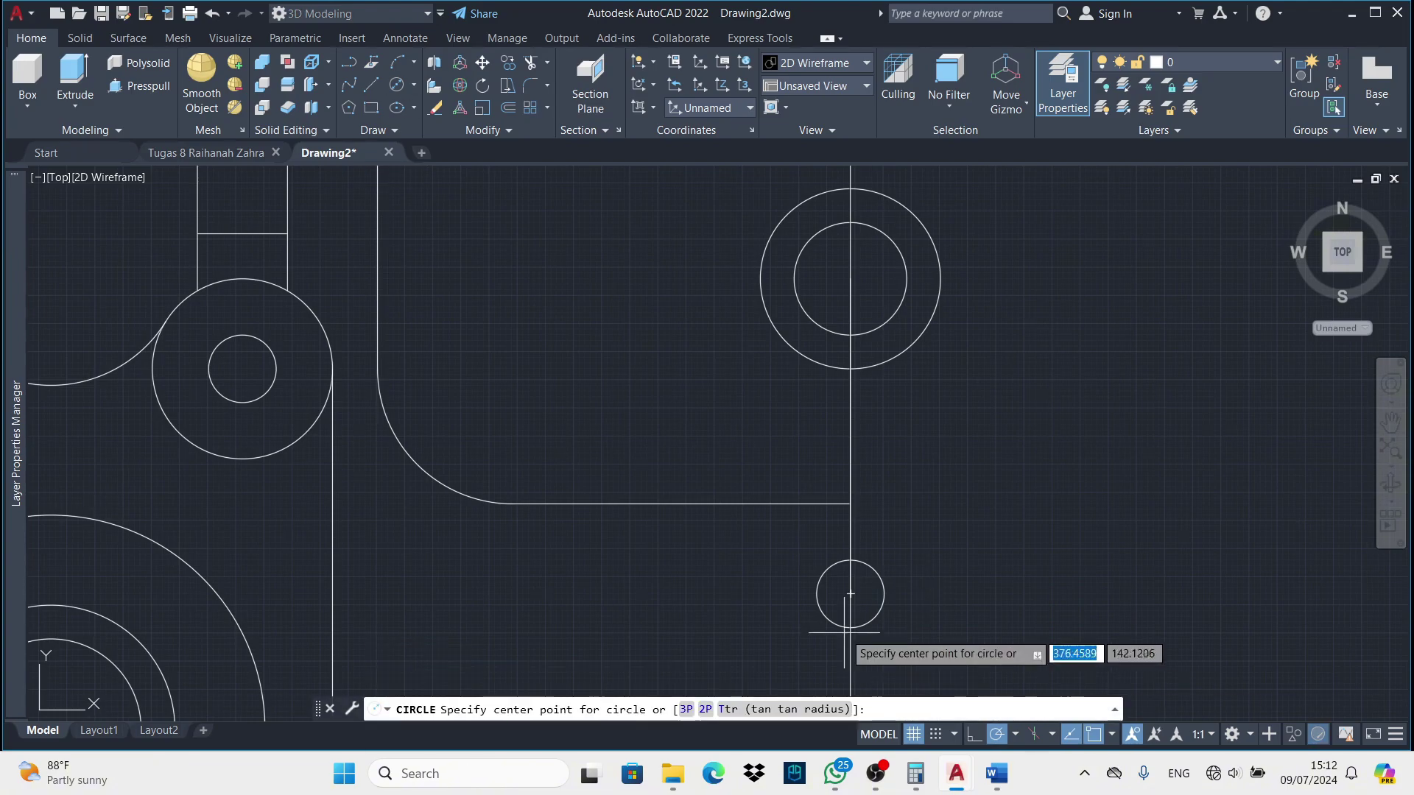
type("2")
key("Return")
scroll(945, 595, "down", 3)
scroll(147, 442, "up", 3)
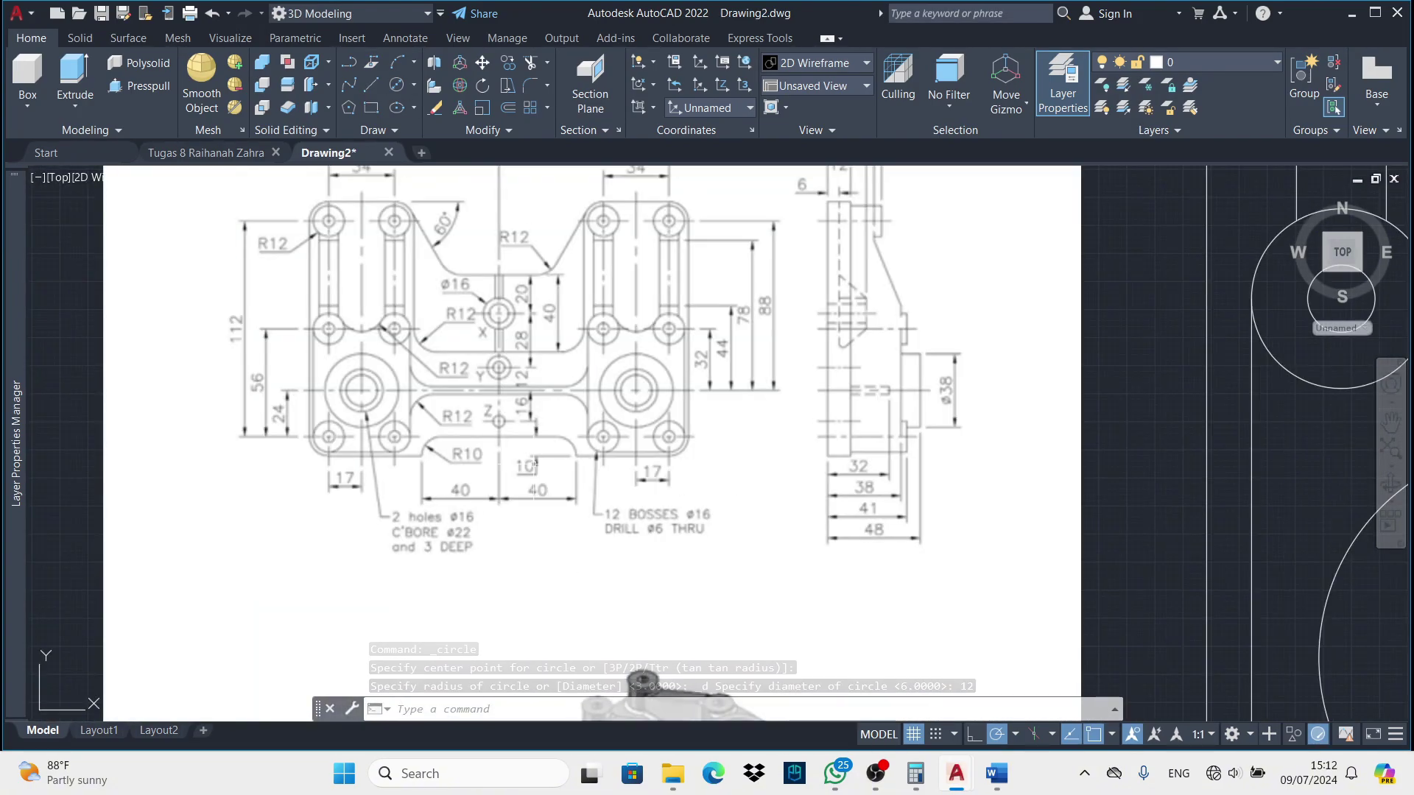
scroll(625, 442, "down", 2)
key("Return")
scroll(618, 464, "up", 2)
scroll(619, 464, "down", 2)
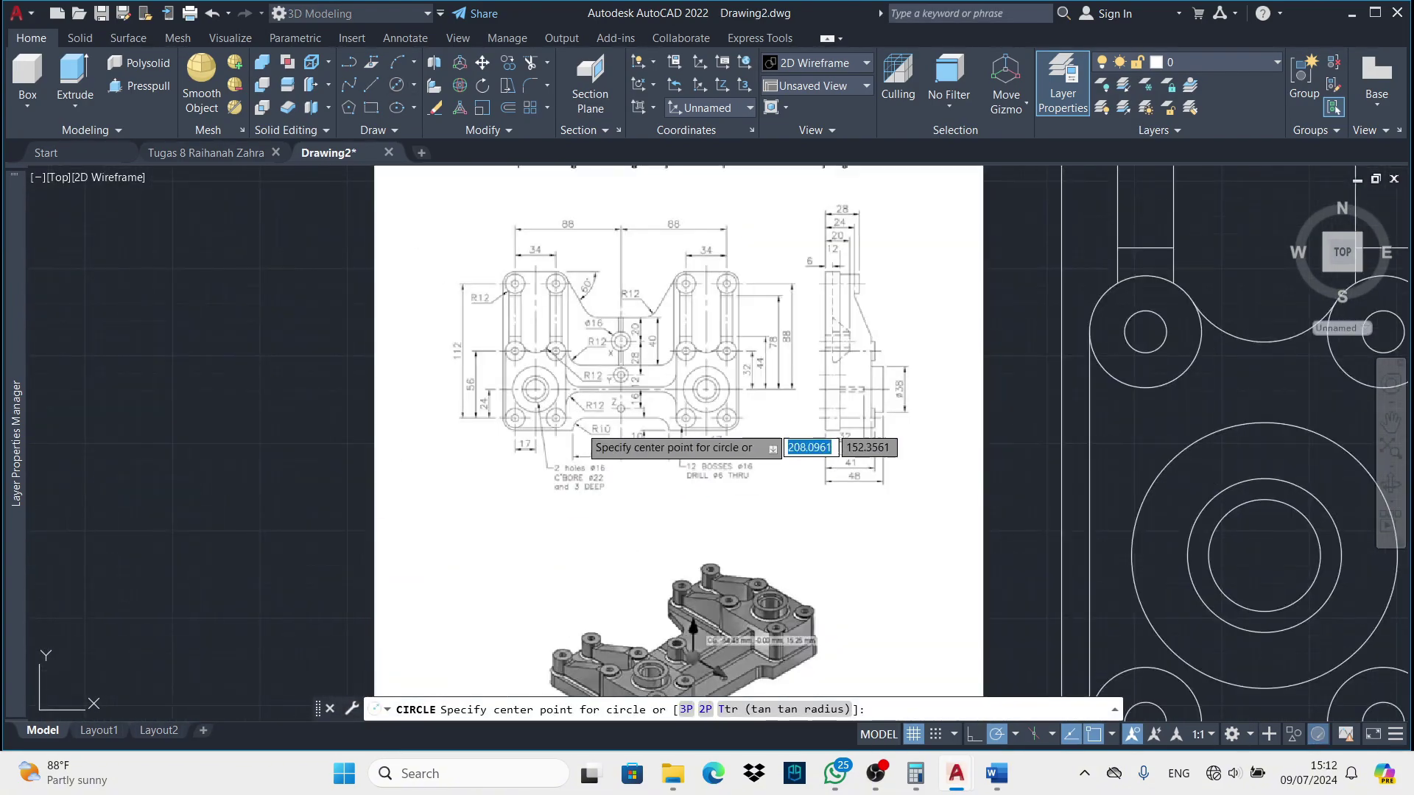
scroll(625, 419, "down", 1)
scroll(626, 412, "up", 3)
middle_click_drag(589, 493, 523, 493)
scroll(725, 397, "up", 2)
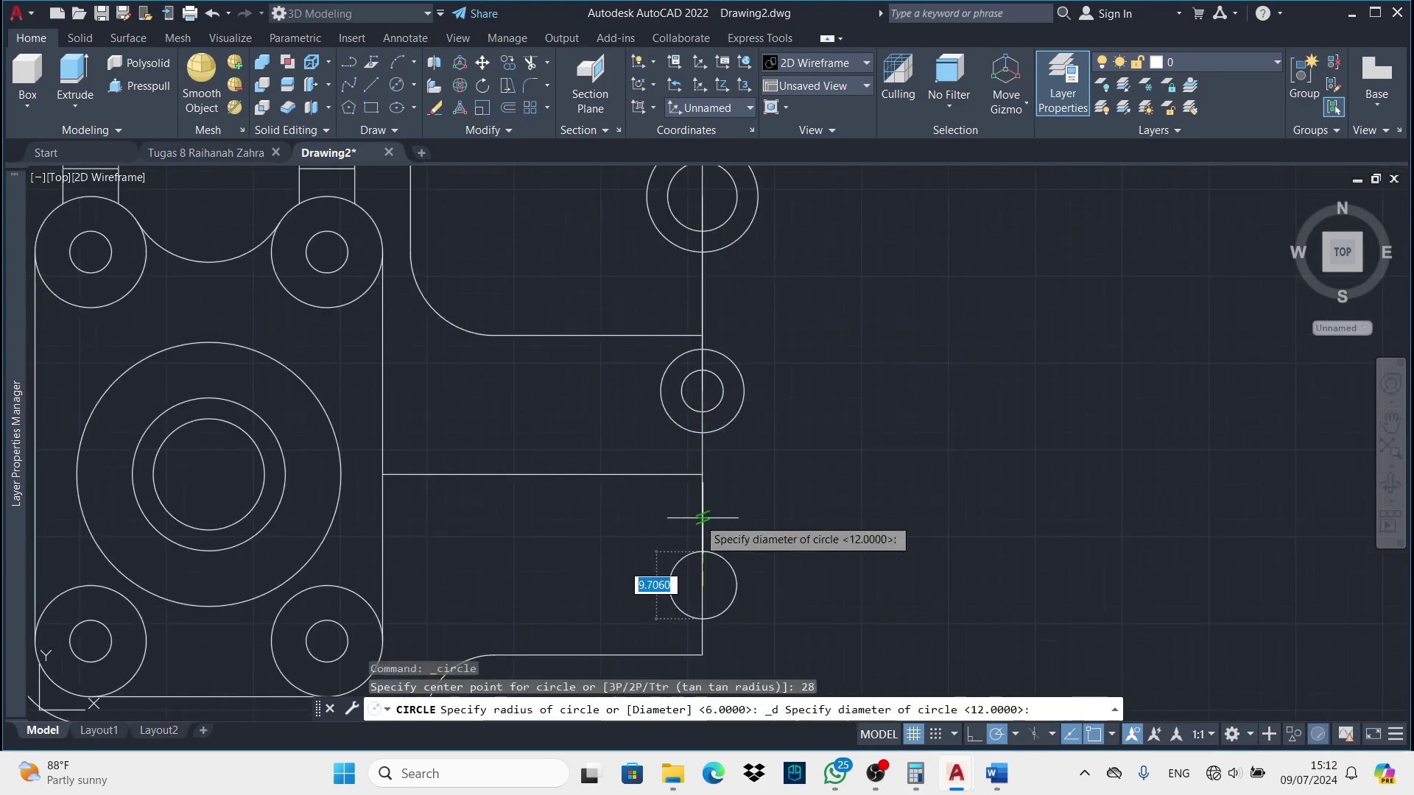
scroll(702, 518, "down", 3)
scroll(702, 517, "up", 2)
key("Return")
Trim away the circle's right half with a fence across the outline's right edge
type("tr")
key("Return")
left_click_drag(982, 589, 983, 641)
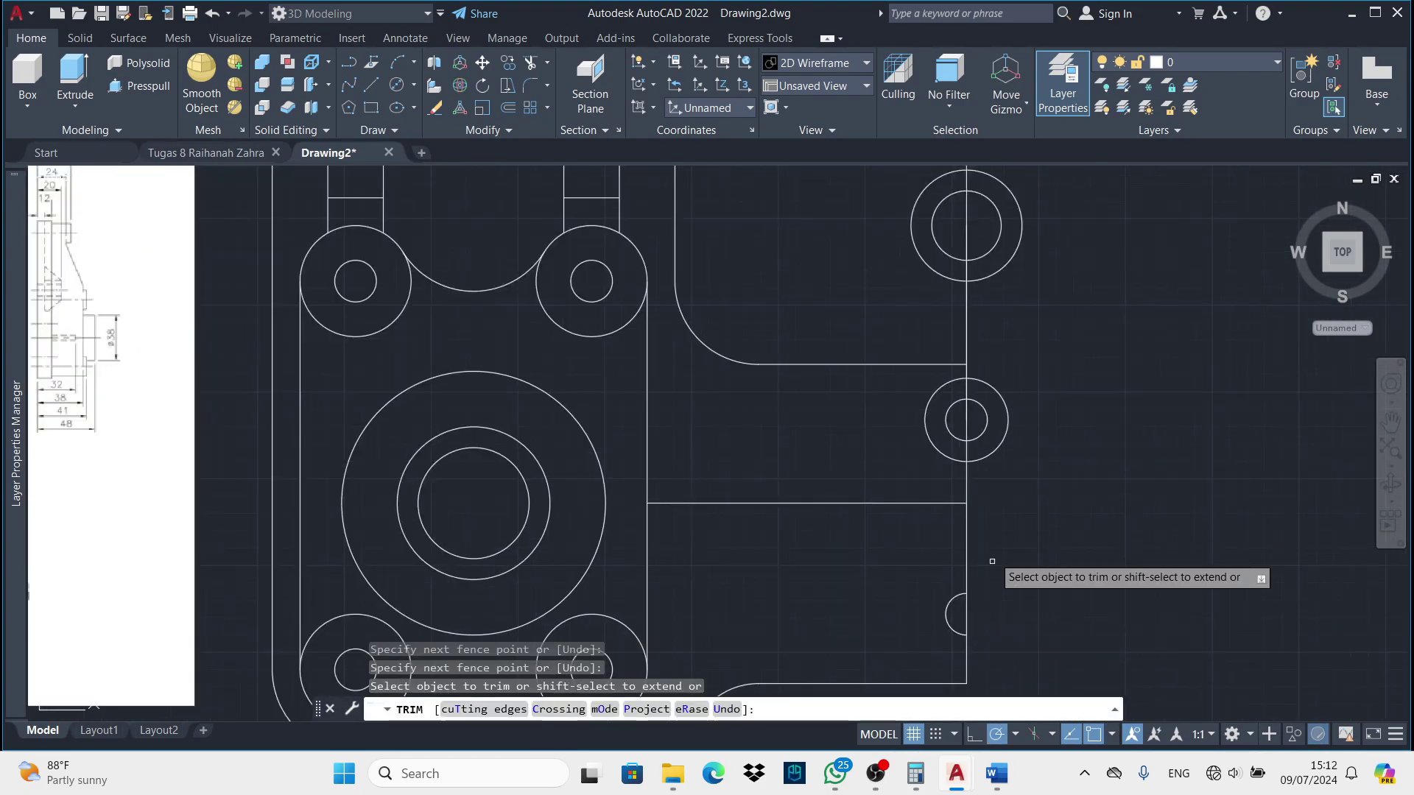
left_click_drag(991, 561, 994, 295)
scroll(1031, 500, "down", 3)
key("Escape")
scroll(648, 537, "down", 1)
scroll(603, 589, "up", 4)
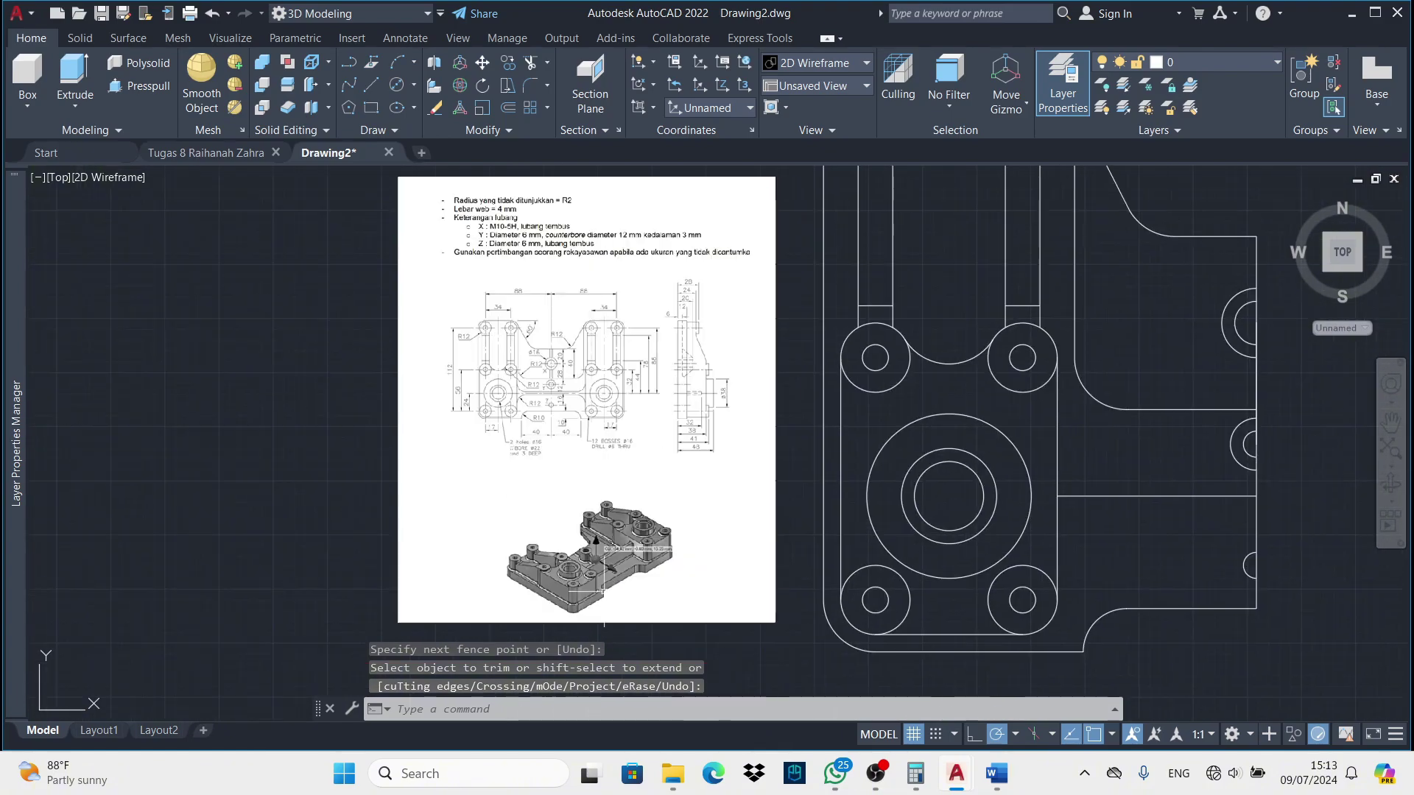
scroll(859, 587, "down", 2)
scroll(672, 451, "up", 1)
Mirror the whole outline about its vertical right edge, keeping the original half
scroll(673, 451, "down", 4)
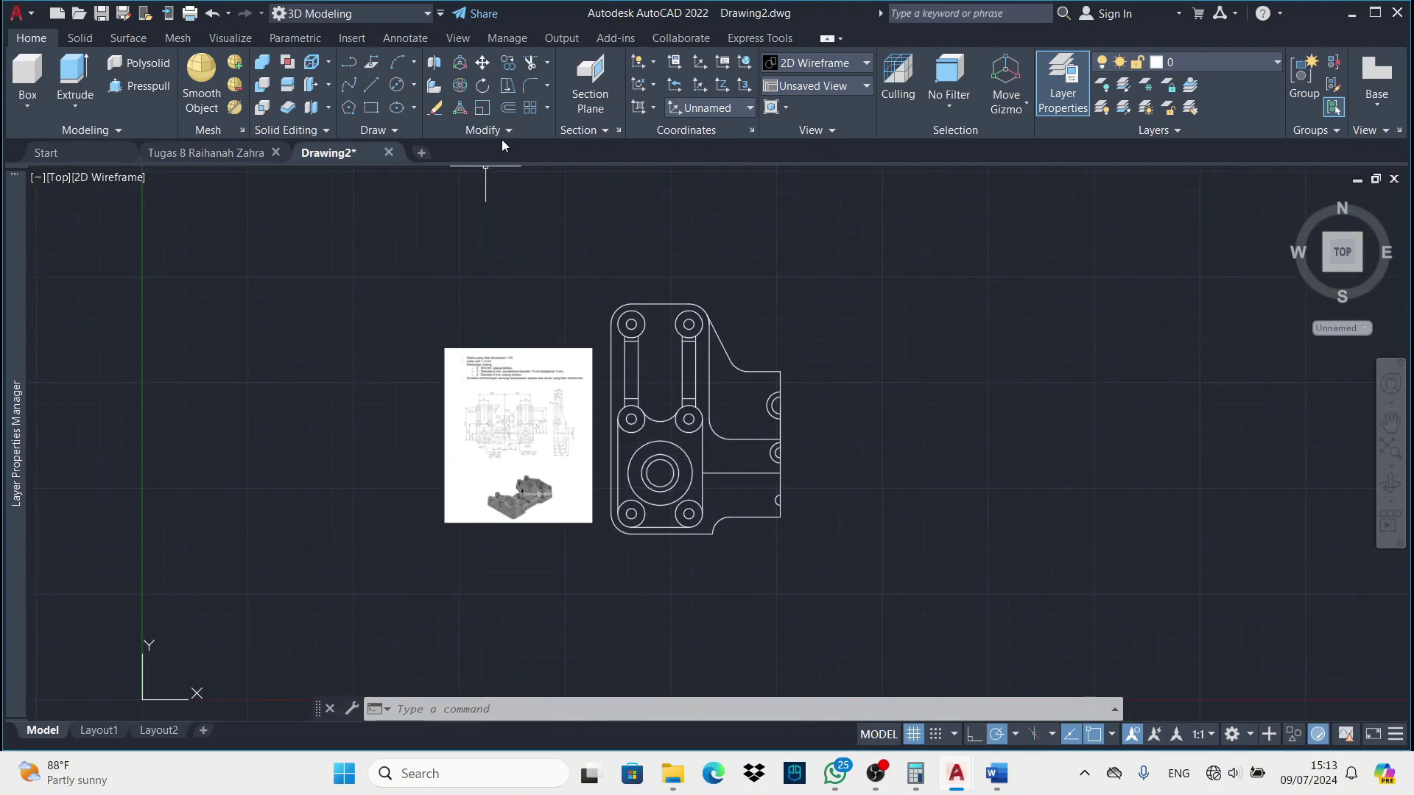
left_click(525, 125)
left_click(442, 148)
left_click(618, 568)
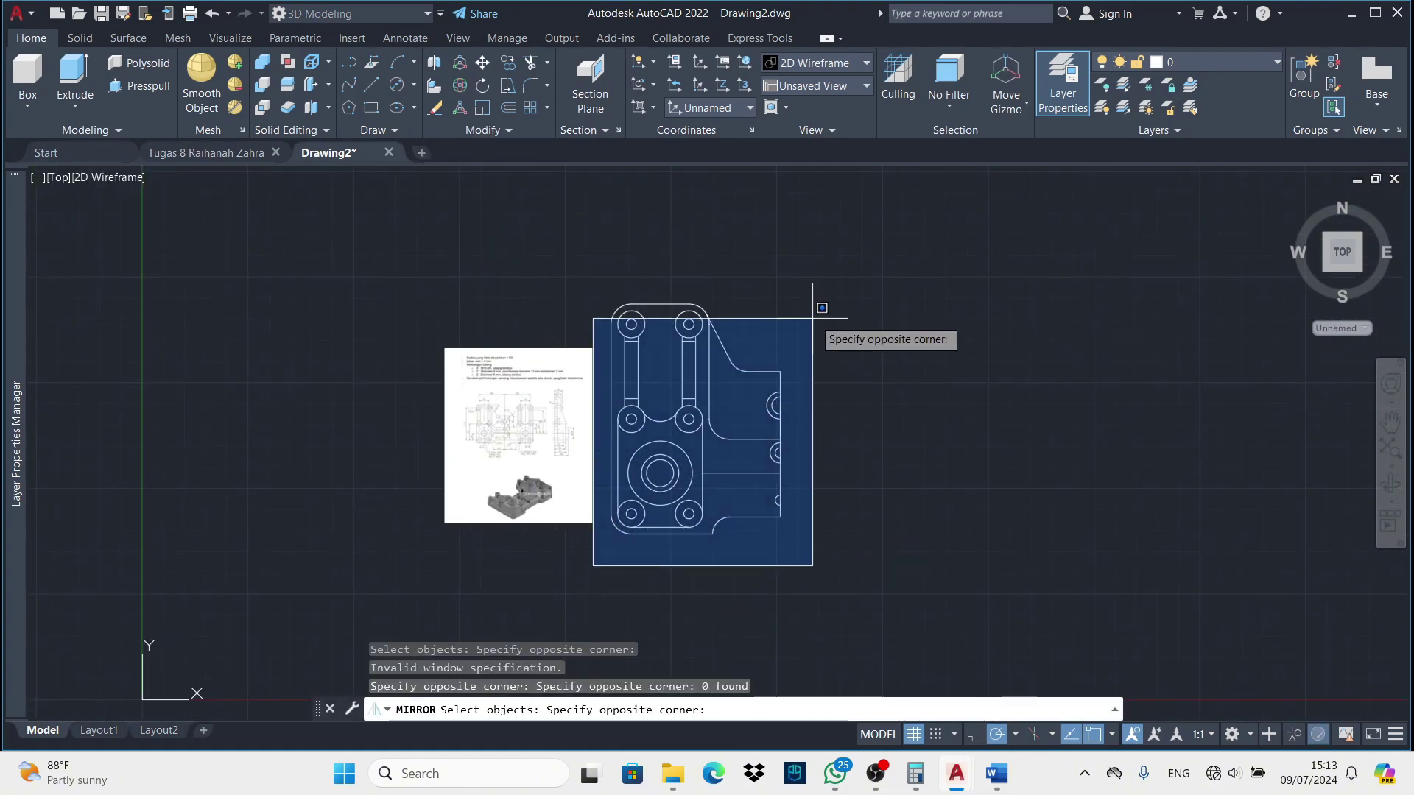
left_click(824, 306)
key("Return")
left_click(781, 517)
left_click(781, 310)
key("Return")
scroll(780, 311, "up", 2)
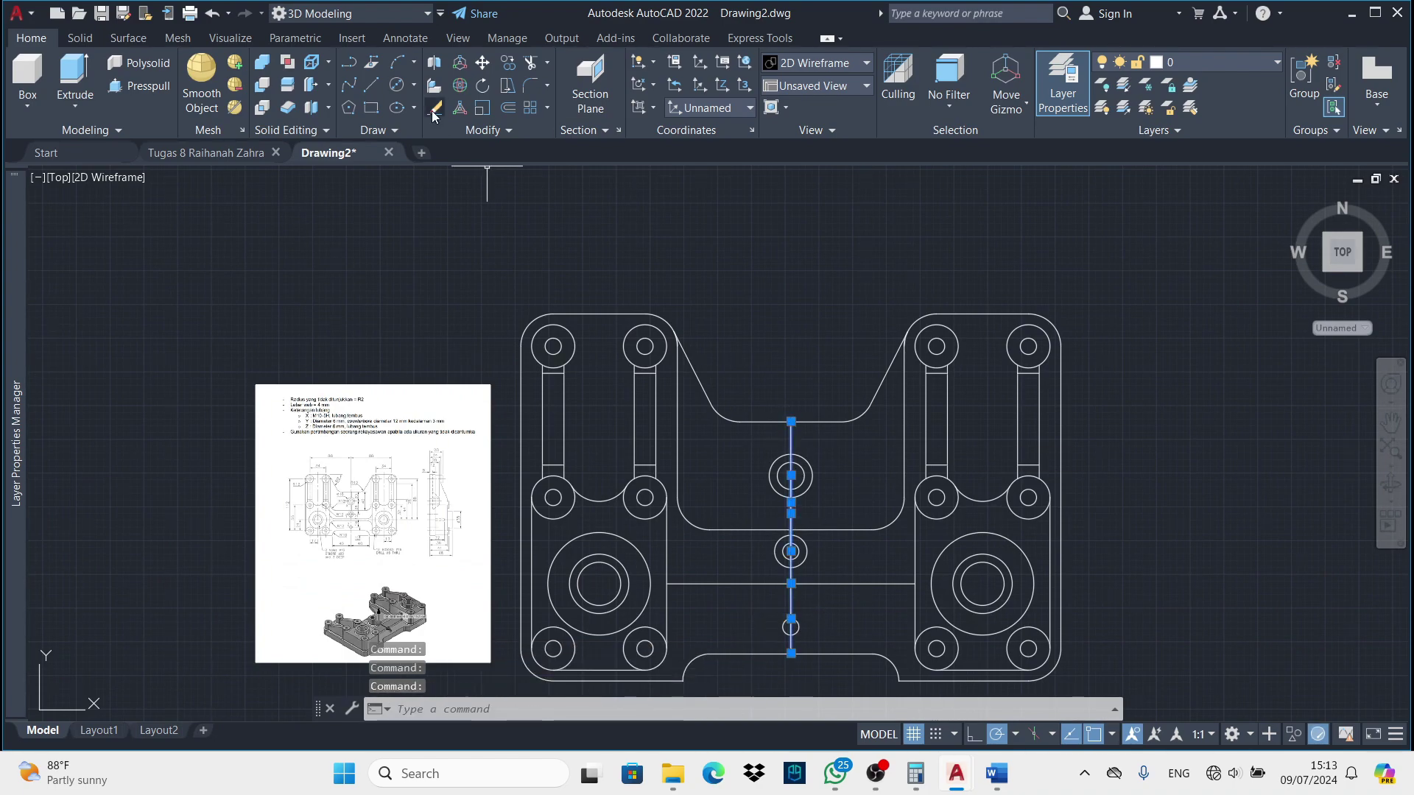
middle_click_drag(447, 189, 610, 279)
scroll(442, 456, "up", 2)
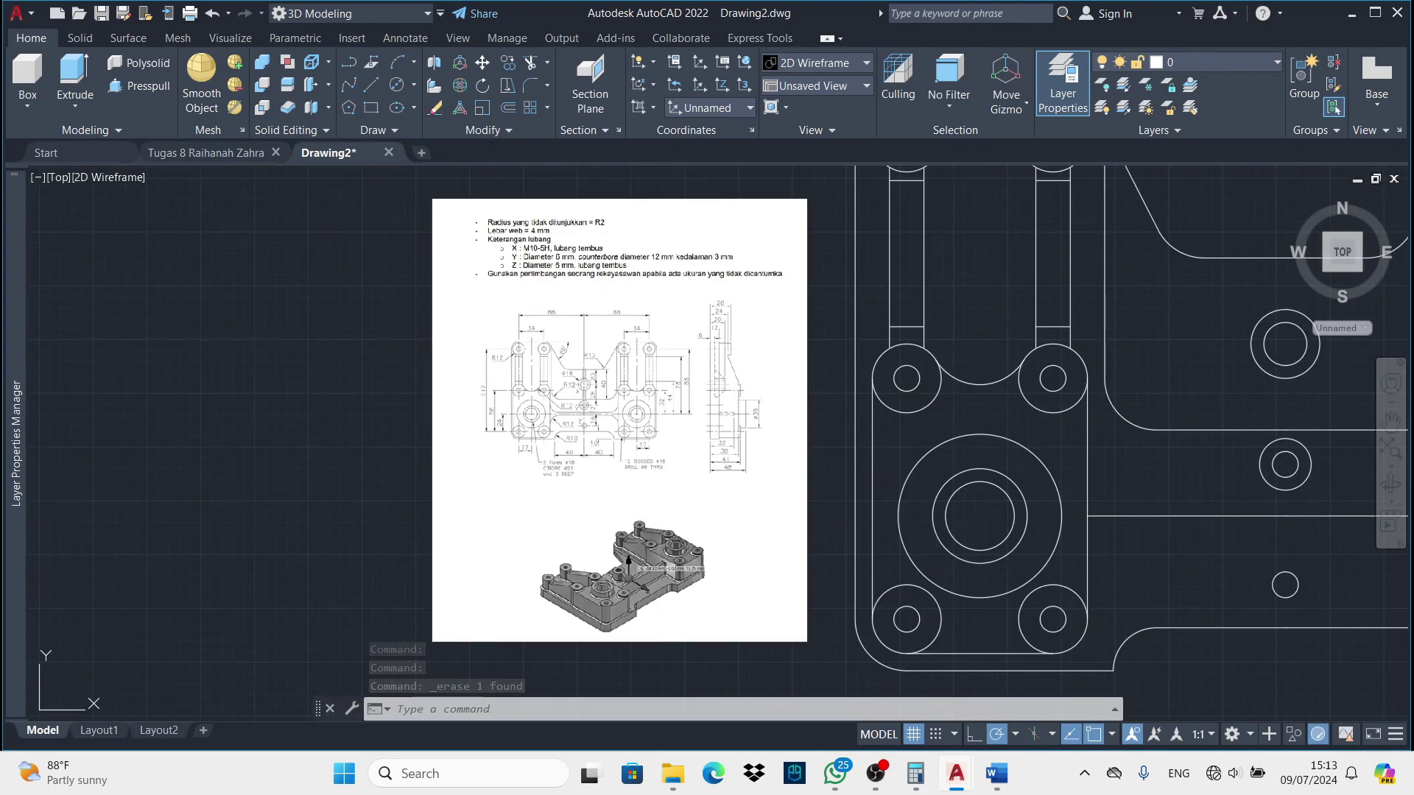
scroll(515, 479, "up", 2)
scroll(633, 397, "up", 3)
scroll(615, 663, "down", 3)
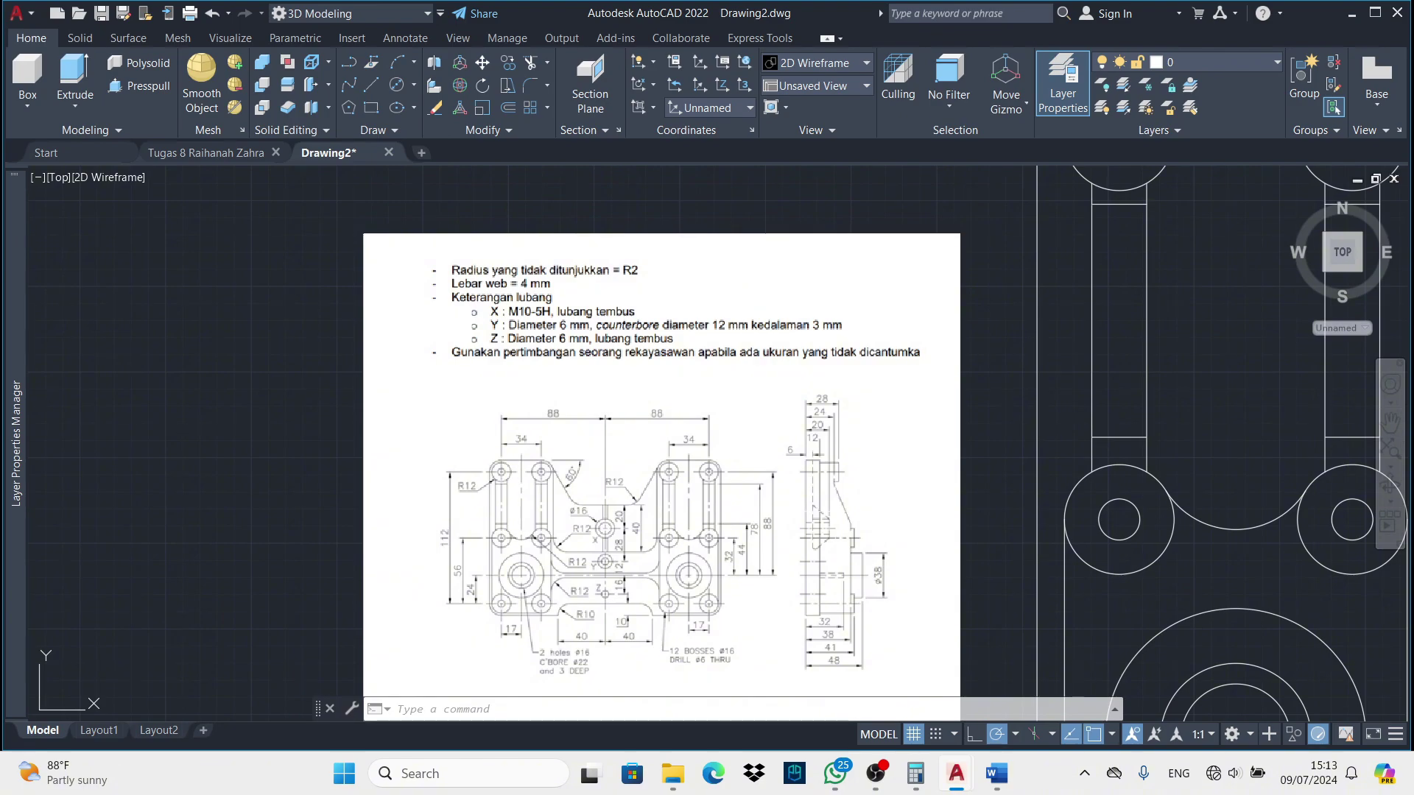
Draw a line along the central web
scroll(633, 442, "down", 3)
key("l")
key("Return")
scroll(600, 525, "up", 5)
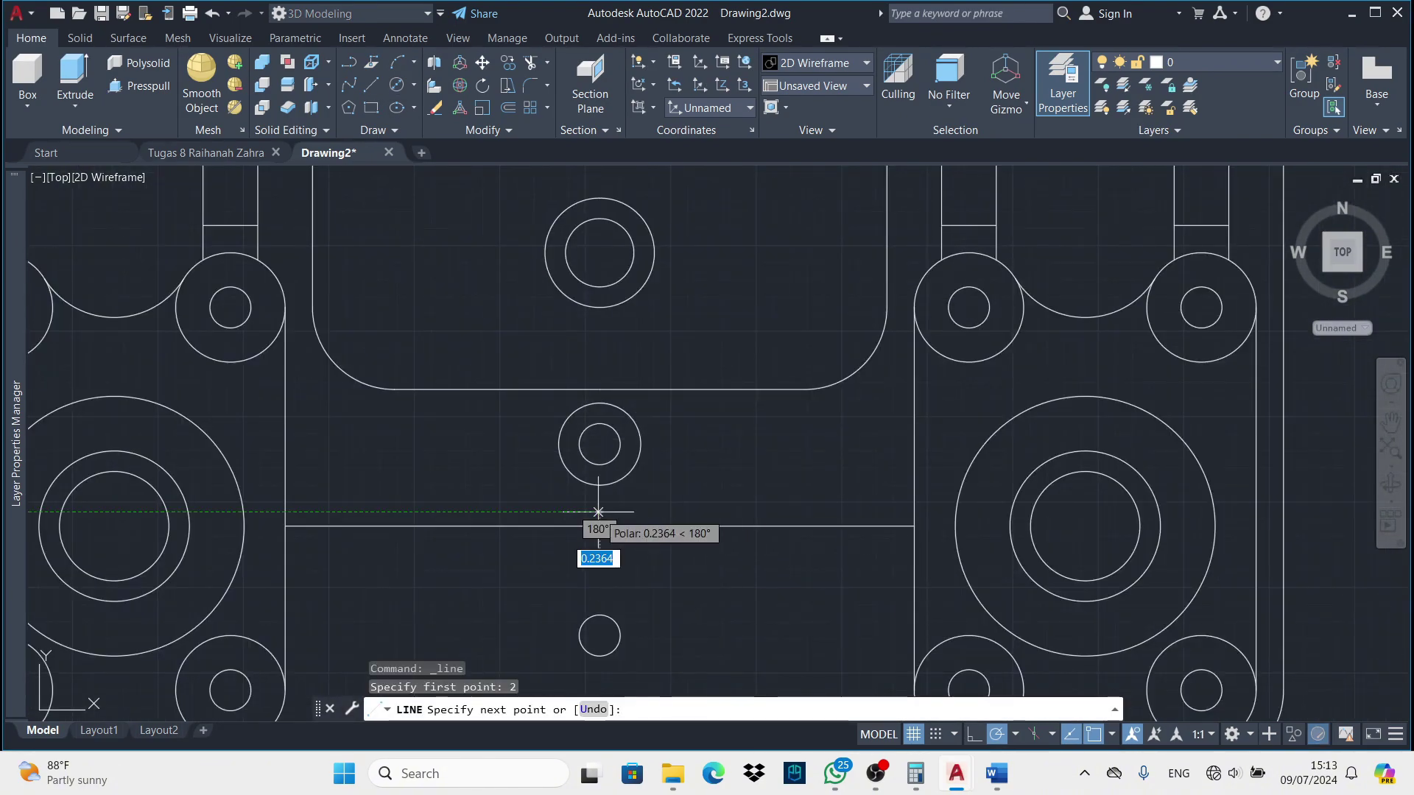
scroll(286, 511, "down", 3)
scroll(441, 478, "up", 3)
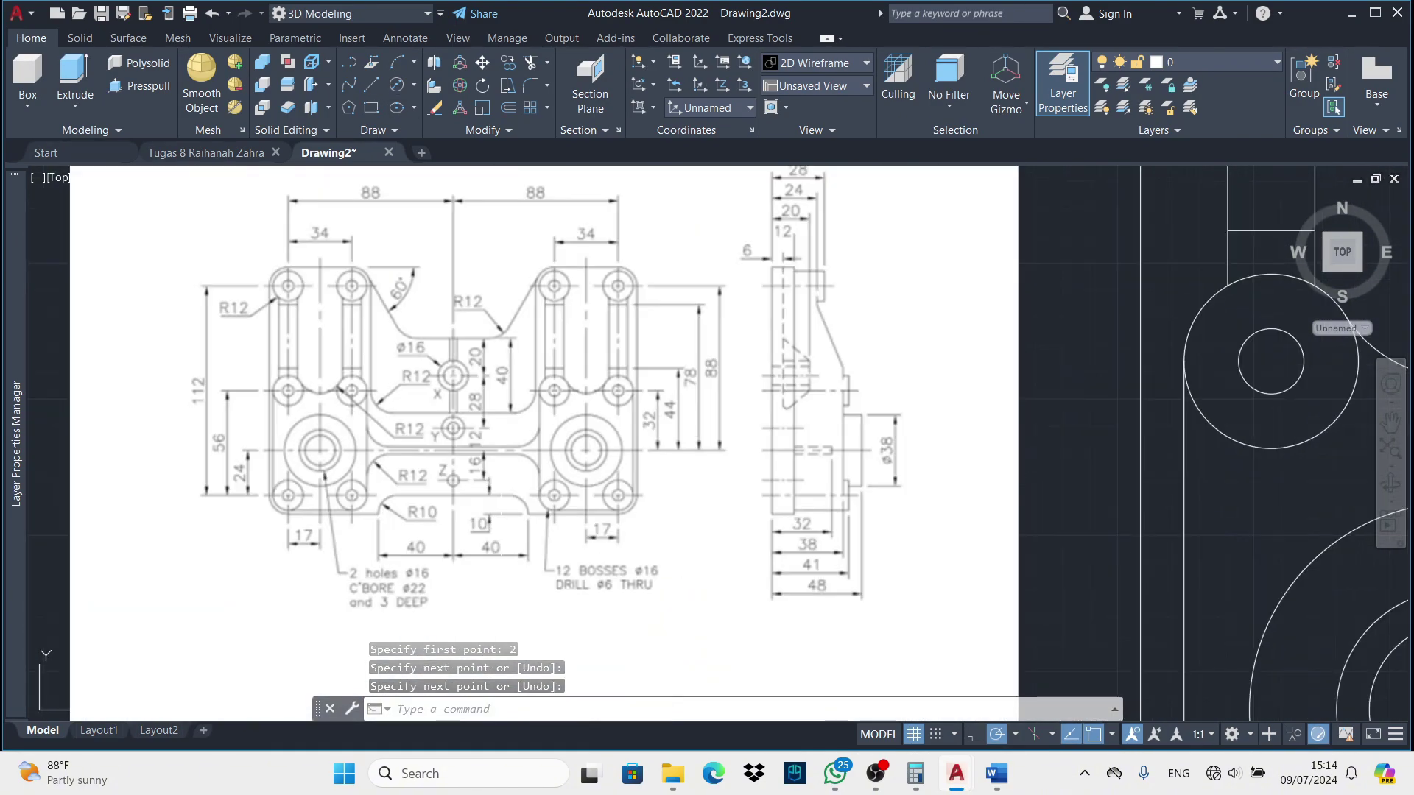
scroll(515, 479, "down", 3)
key("Escape")
Round the web corner with a radius 12 fillet and close it with a line
key("f")
key("Return")
key("r")
key("Return")
type("12")
key("Return")
left_click(998, 590)
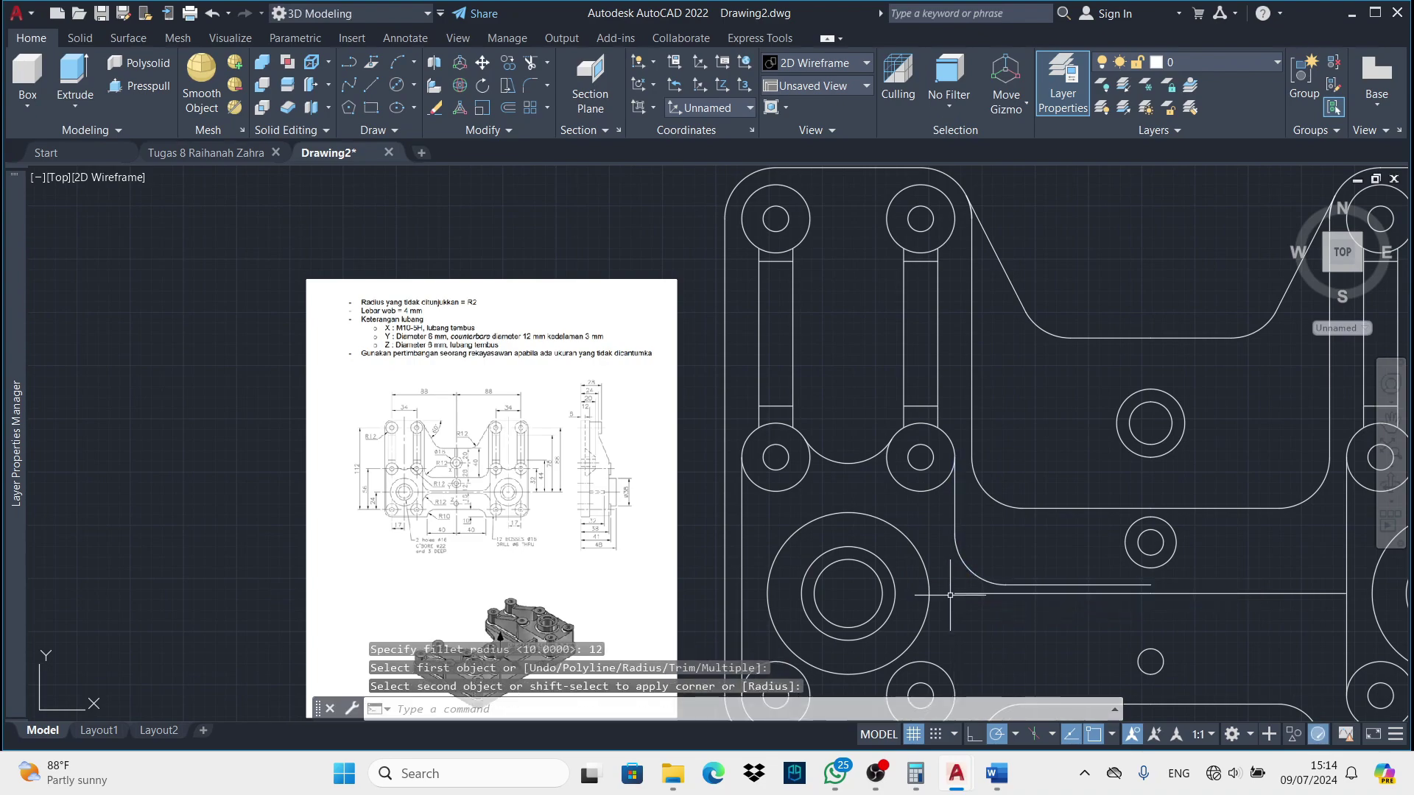
left_click(371, 84)
scroll(959, 571, "up", 2)
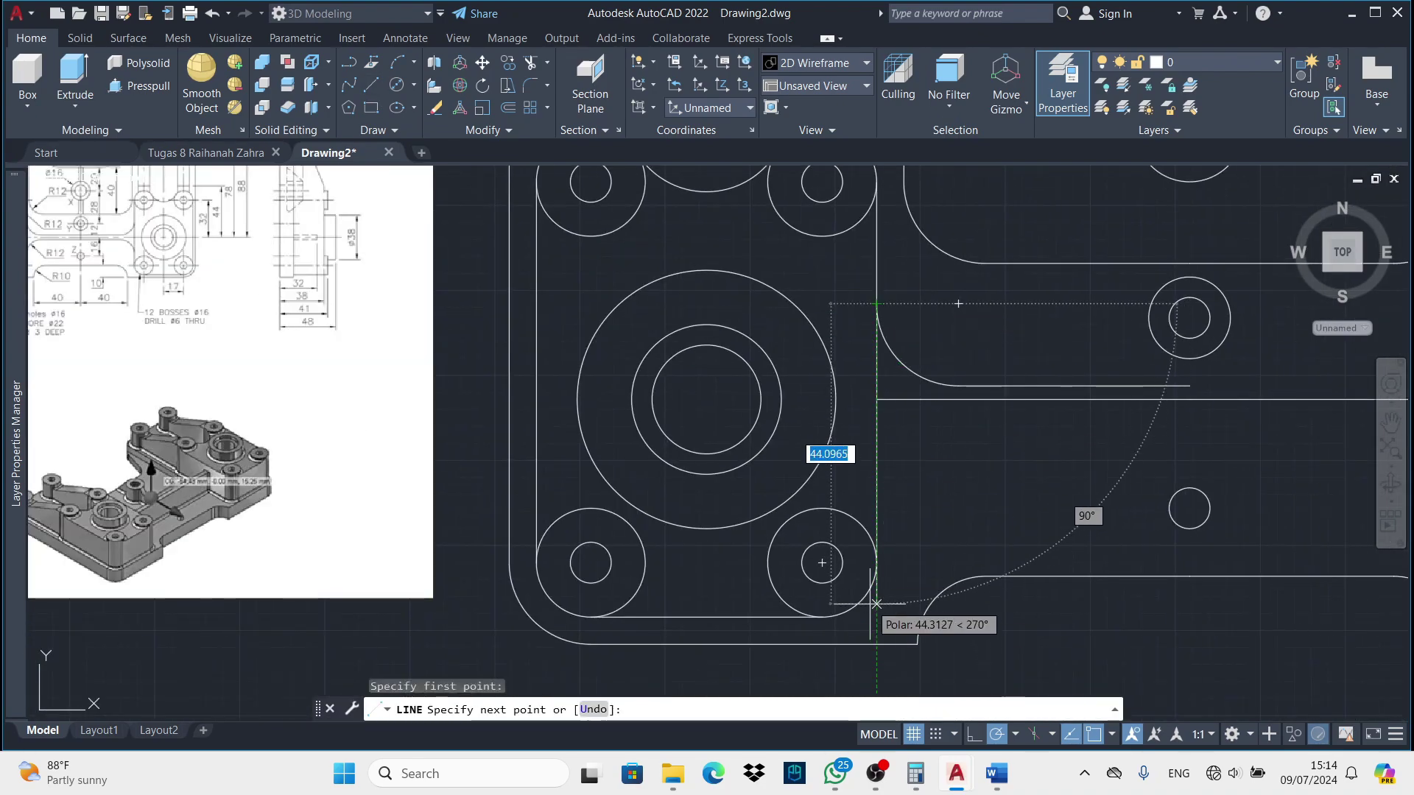
left_click(876, 604)
key("Escape")
Mirror the R12 fillet arc about a horizontal line through the line's end
middle_click_drag(909, 505, 894, 531)
left_click(946, 410)
left_click(507, 85)
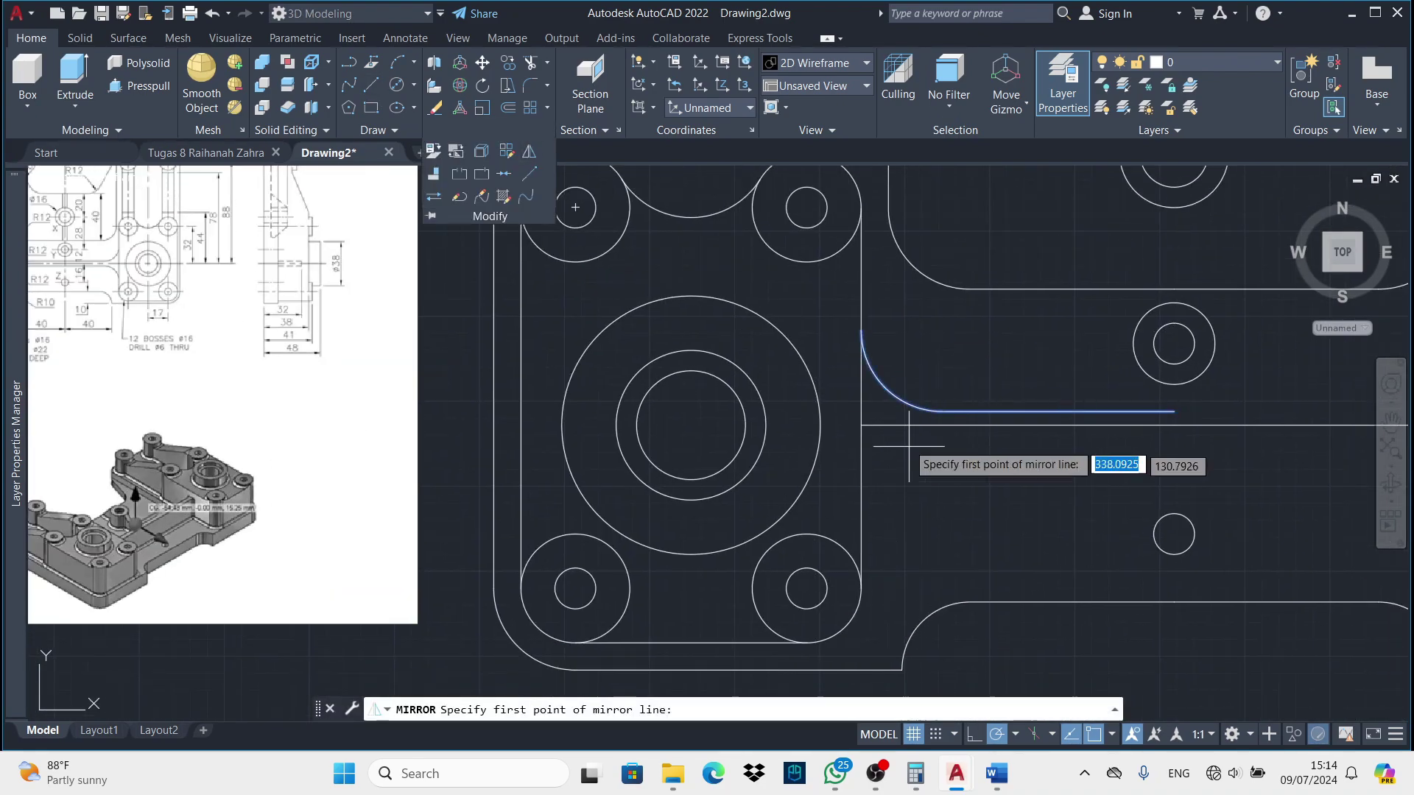
left_click(861, 425)
left_click(1342, 425)
key("Return")
scroll(665, 529, "down", 3)
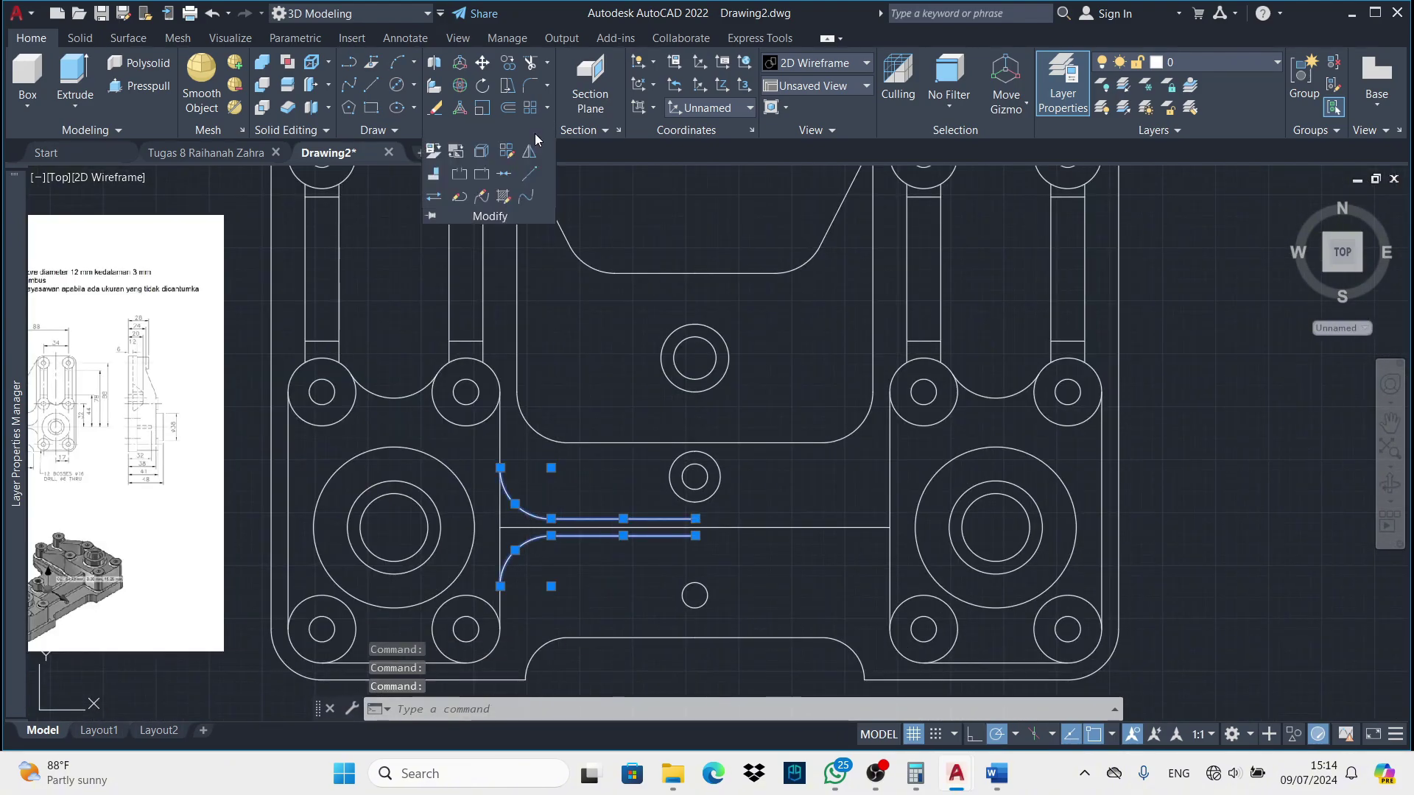
Mirror the web curves across the part's centre line, keeping the originals
left_click(529, 150)
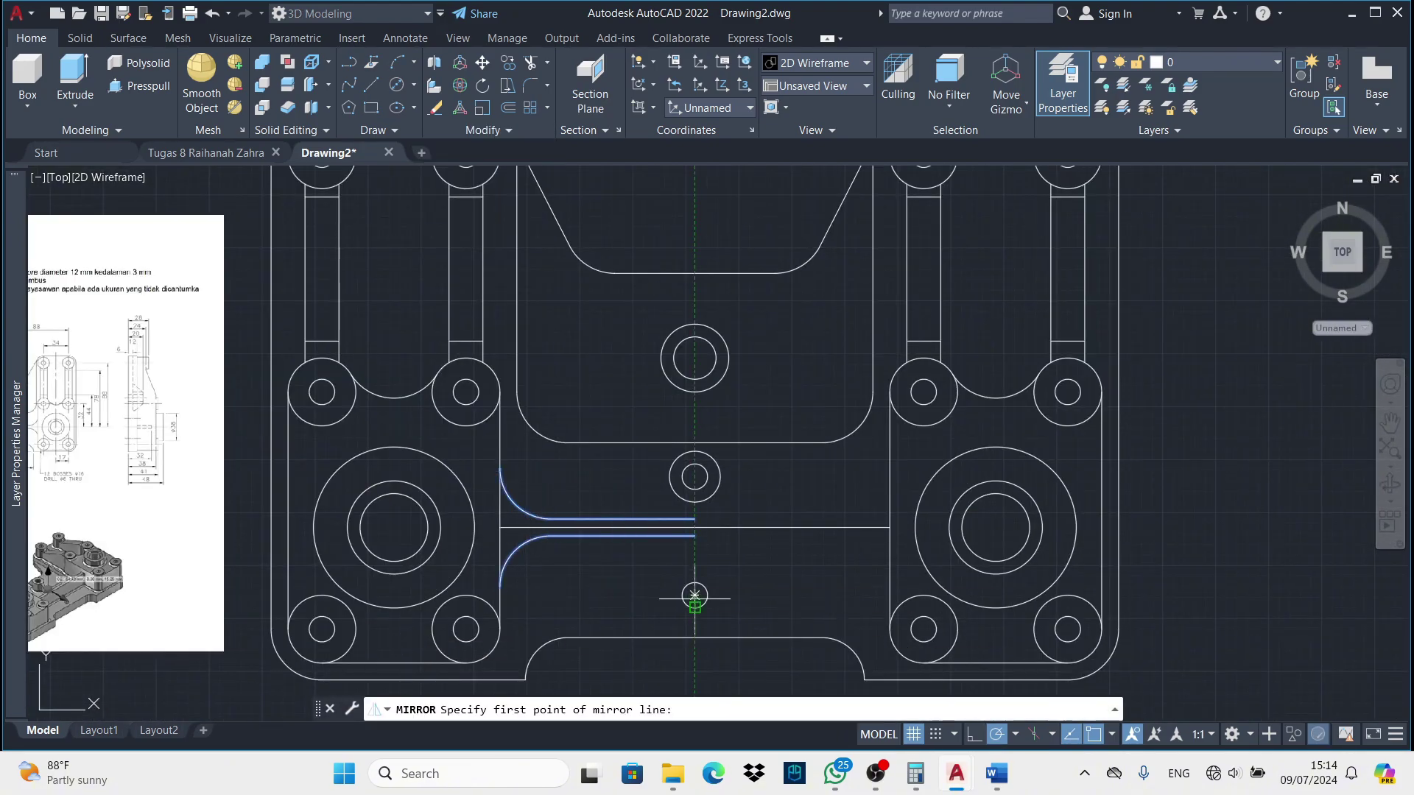
left_click(694, 259)
scroll(710, 582, "down", 3)
scroll(862, 471, "up", 3)
scroll(861, 471, "up", 2)
key("Return")
Erase the two leftover centre lines
left_click(861, 430)
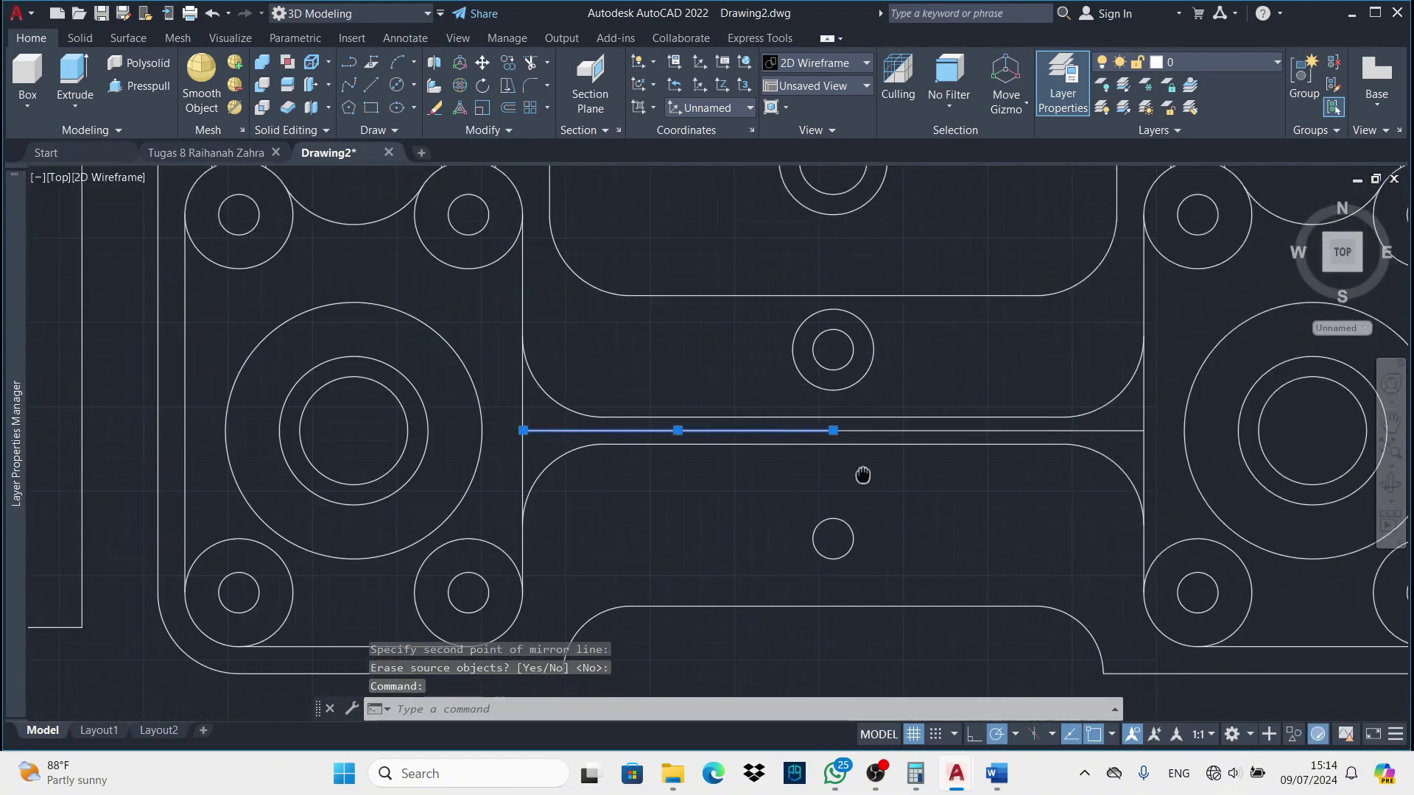
left_click(434, 108)
scroll(678, 491, "down", 3)
scroll(356, 464, "up", 3)
scroll(572, 442, "up", 2)
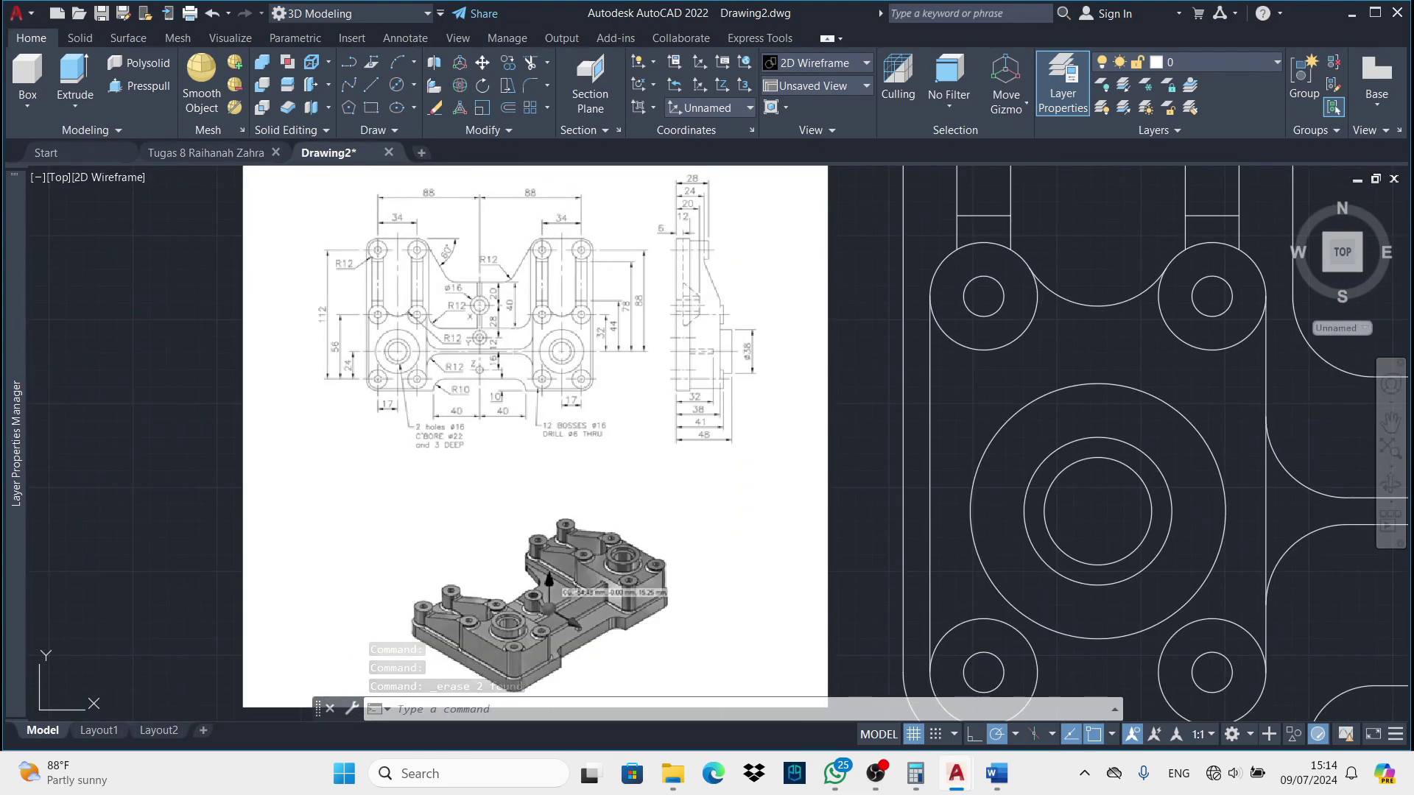
scroll(700, 505, "down", 3)
scroll(700, 505, "down", 2)
scroll(700, 505, "up", 5)
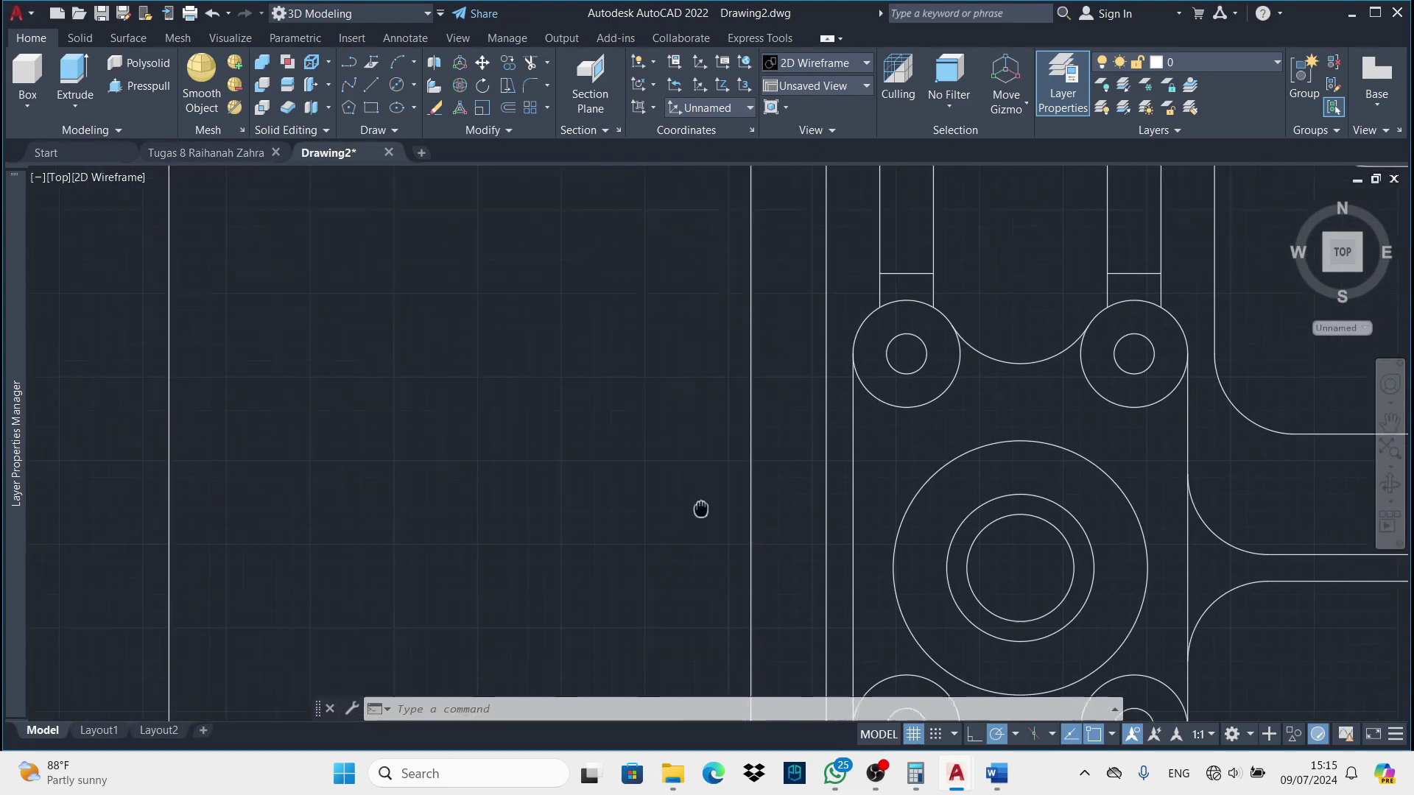
key("ctrl+shift+e")
Tilt the view into 3D and press-pull the left boss area up by 38
middle_click_drag(1041, 480, 920, 450, "shift")
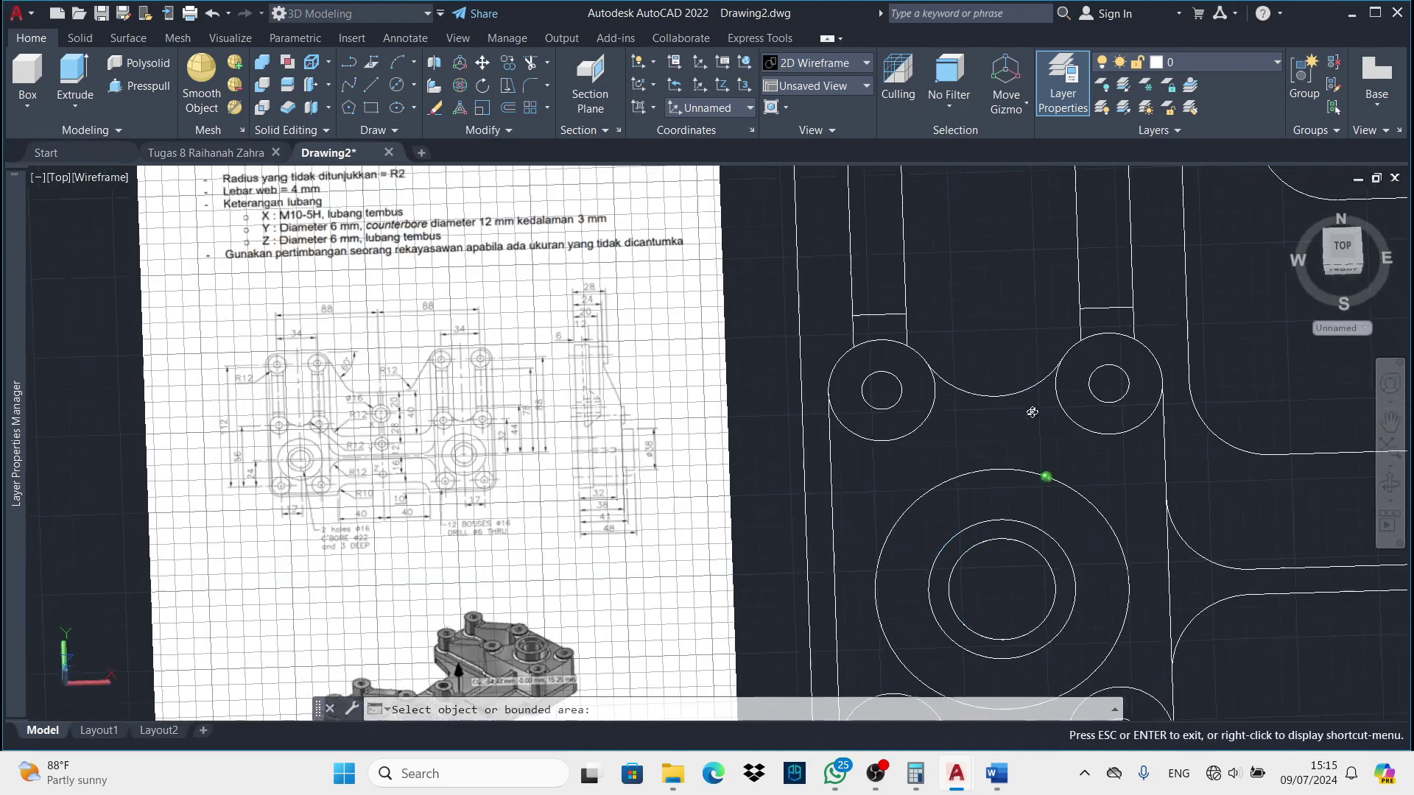
scroll(615, 434, "up", 6)
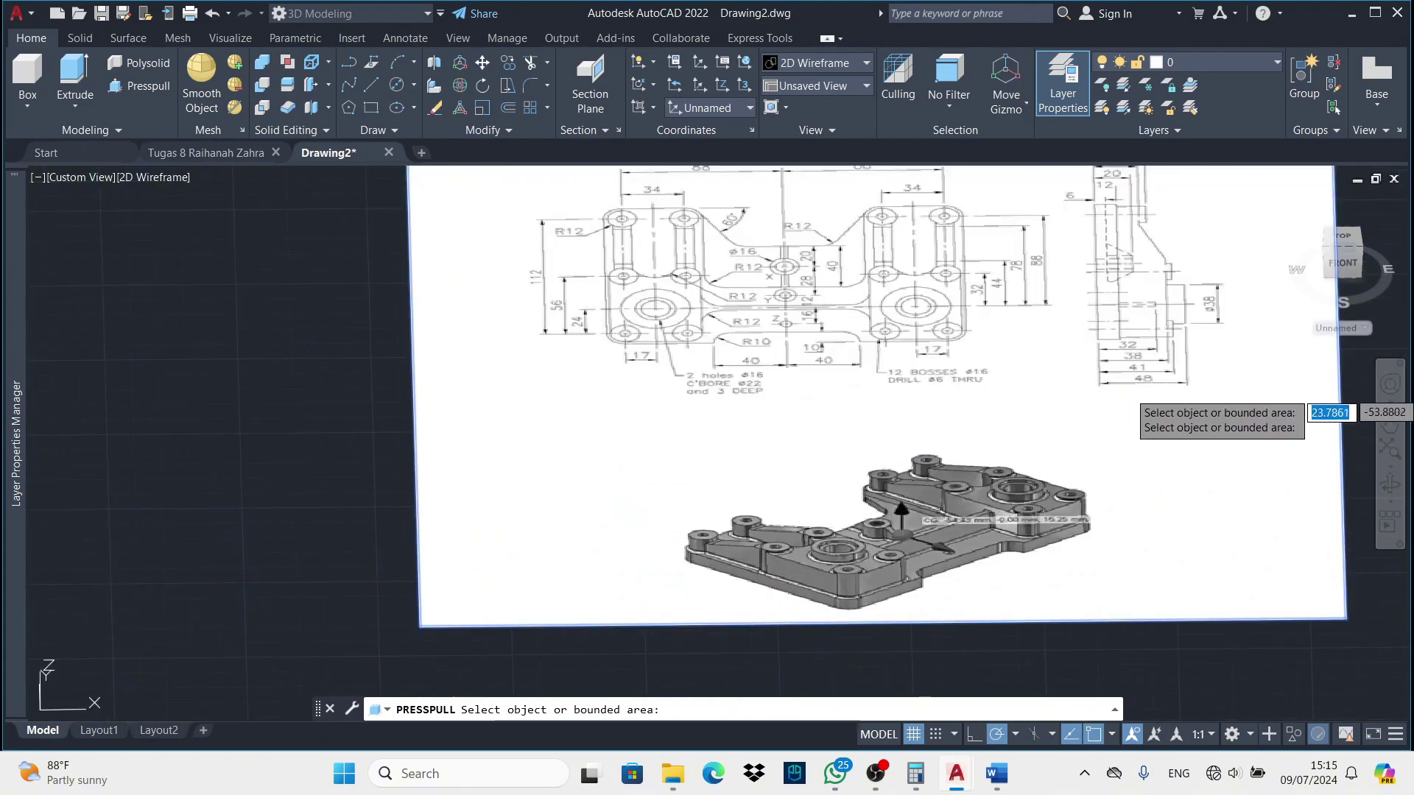
scroll(1130, 401, "down", 4)
scroll(1057, 440, "down", 2)
left_click(1060, 338)
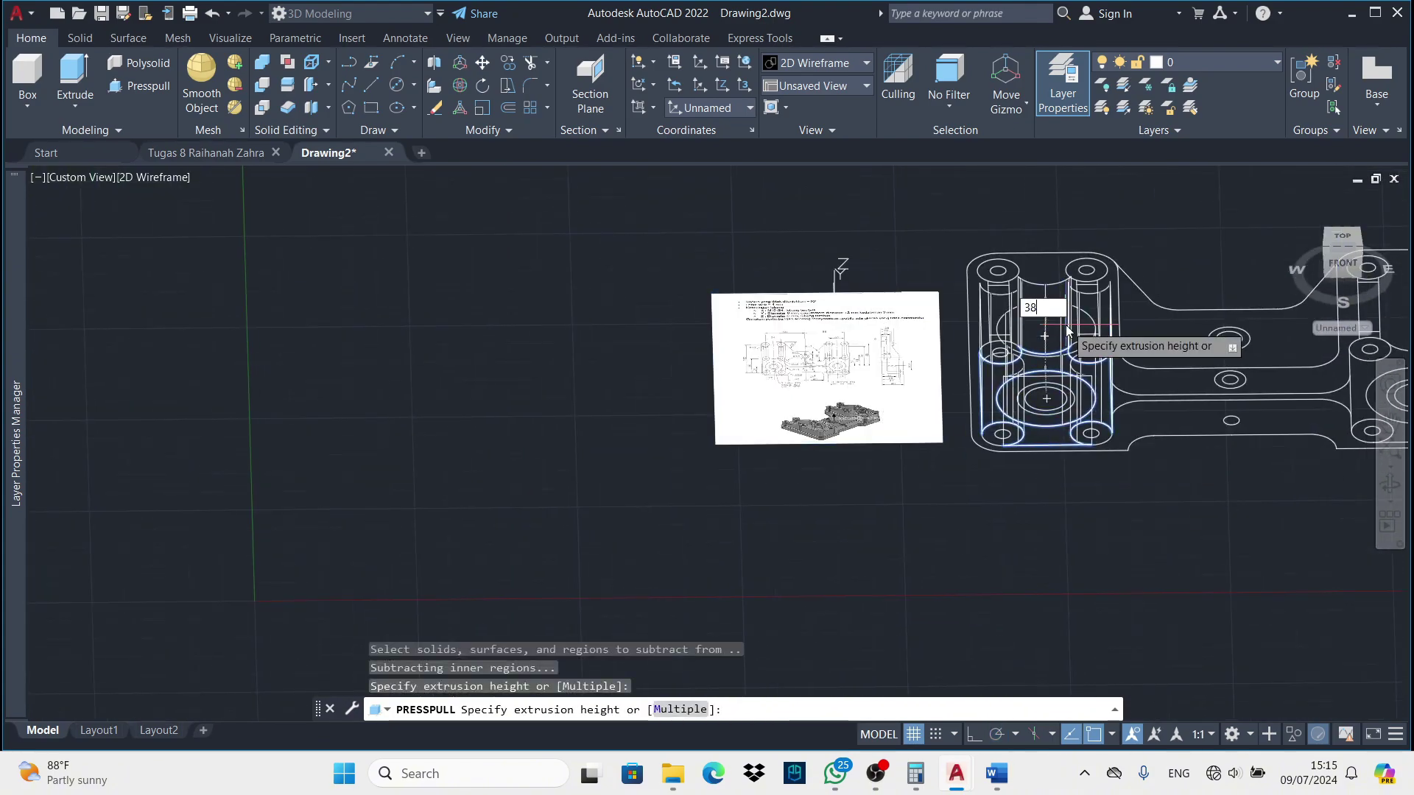
type("38")
key("Return")
Press-pull another bounded area of the bracket up by 41
scroll(876, 402, "up", 6)
scroll(876, 401, "down", 6)
left_click(953, 390)
type("41")
key("Return")
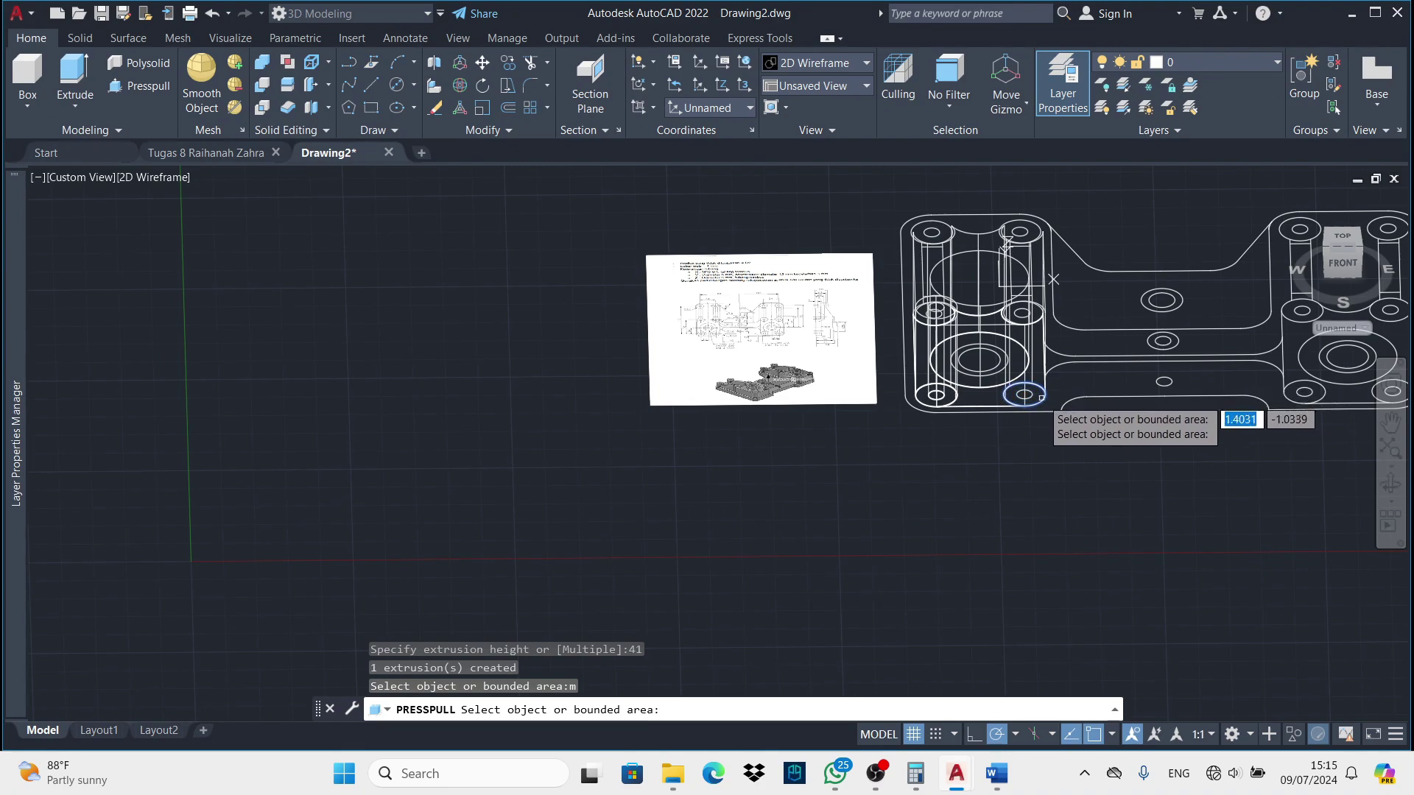
Raise three boss circles together by 41
left_click(1039, 396)
middle_click_drag(1285, 432, 1023, 486)
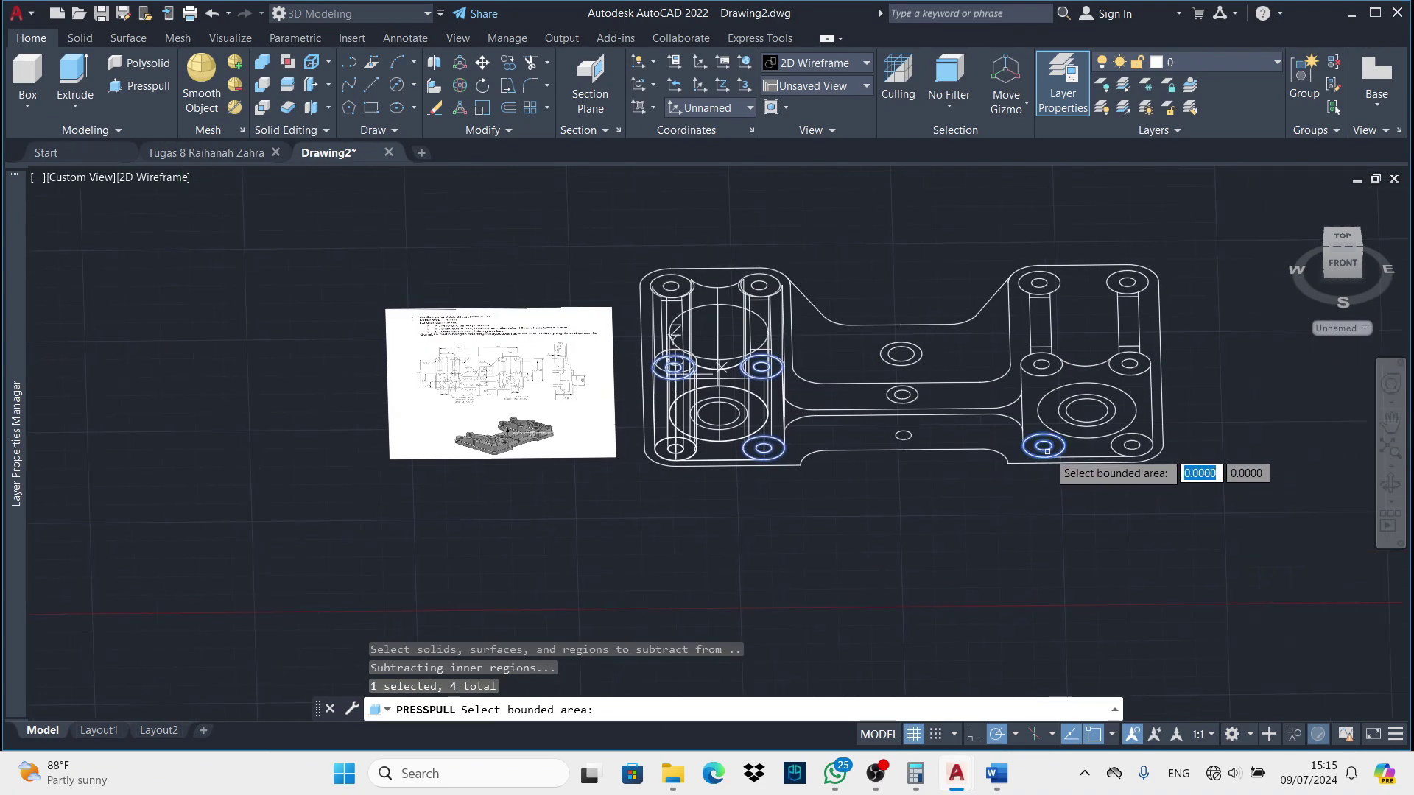
left_click(1054, 448)
left_click(1143, 447)
key("Return")
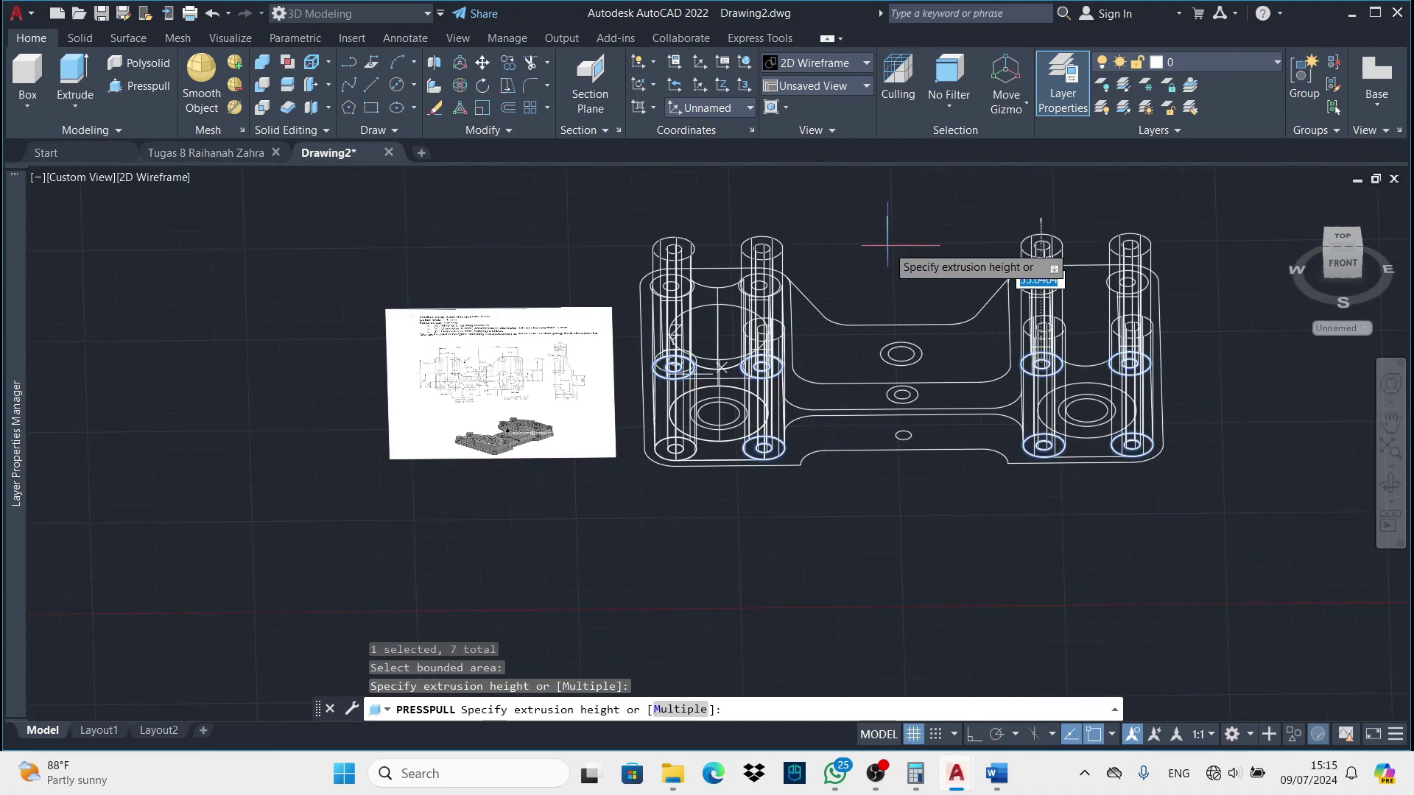
type("41")
key("Return")
Rerun PRESSPULL and raise the large counterbore ring area by 48
mouse_move(886, 227)
middle_mouse_down("shift")
mouse_move(692, 518)
mouse_move(736, 478)
middle_mouse_up("shift")
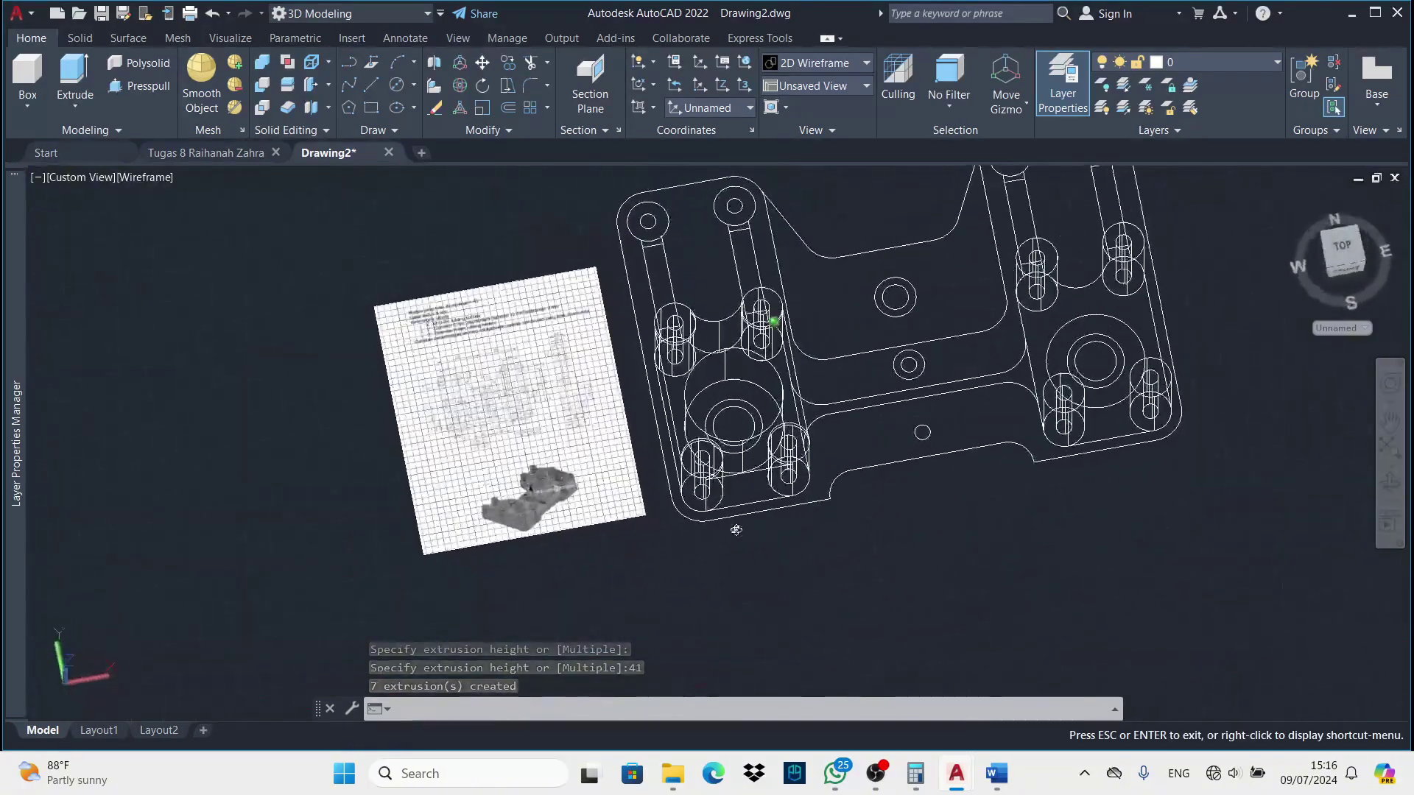
scroll(810, 441, "up", 5)
type("presspull")
key("Return")
left_click(971, 435)
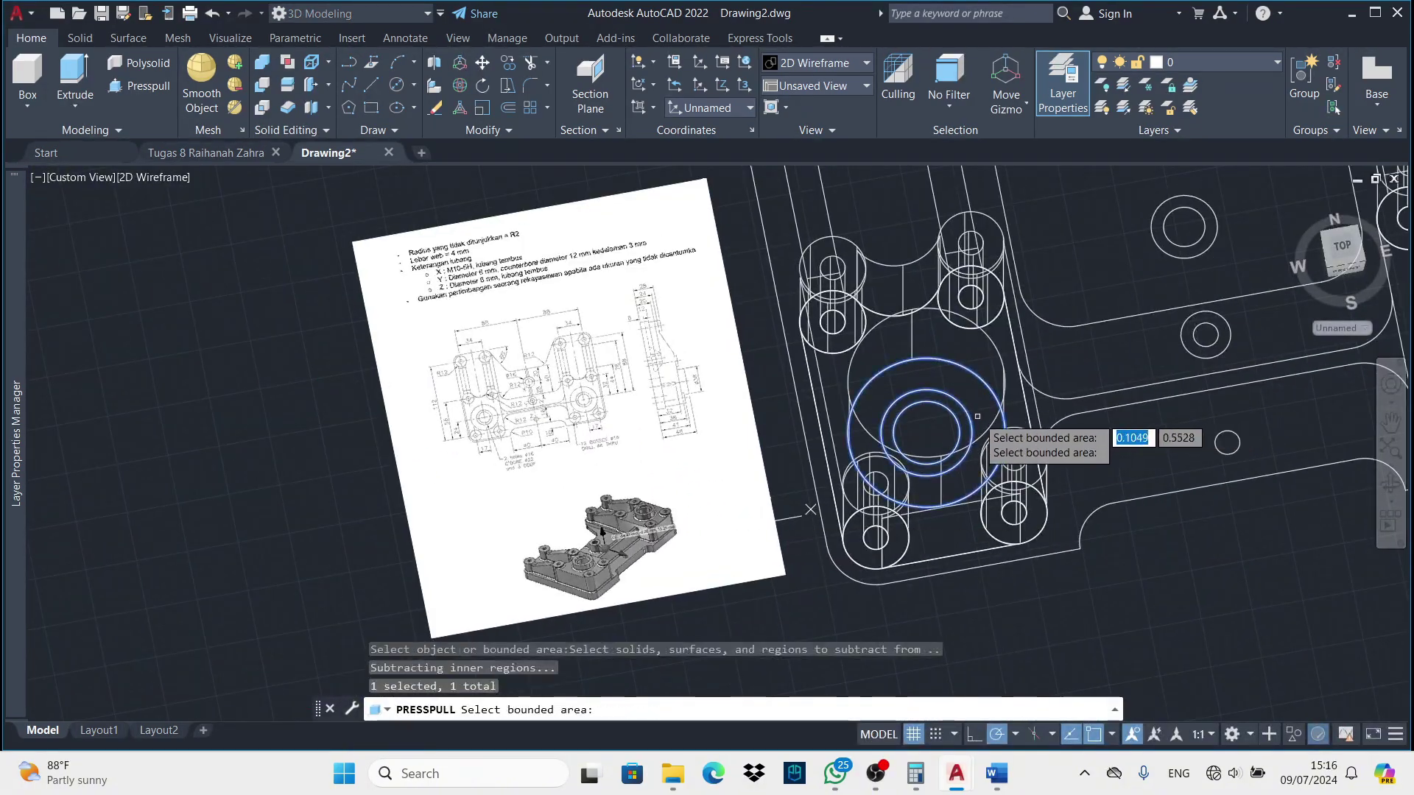
scroll(957, 423, "down", 2)
scroll(846, 516, "up", 2)
scroll(808, 510, "down", 2)
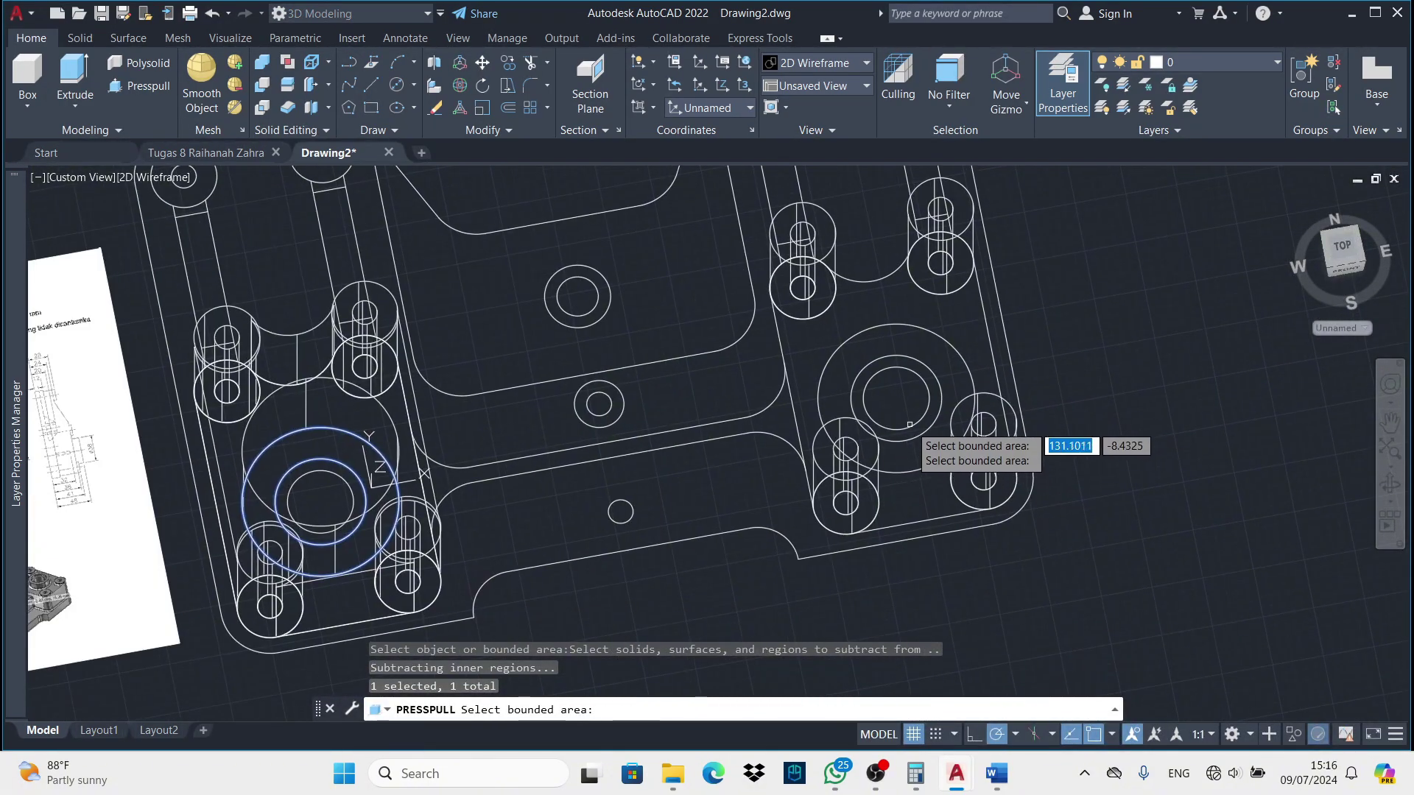
key("Return")
type("48")
key("Return")
Raise two more boss areas by 48 each
scroll(809, 477, "up", 5)
scroll(814, 492, "down", 3)
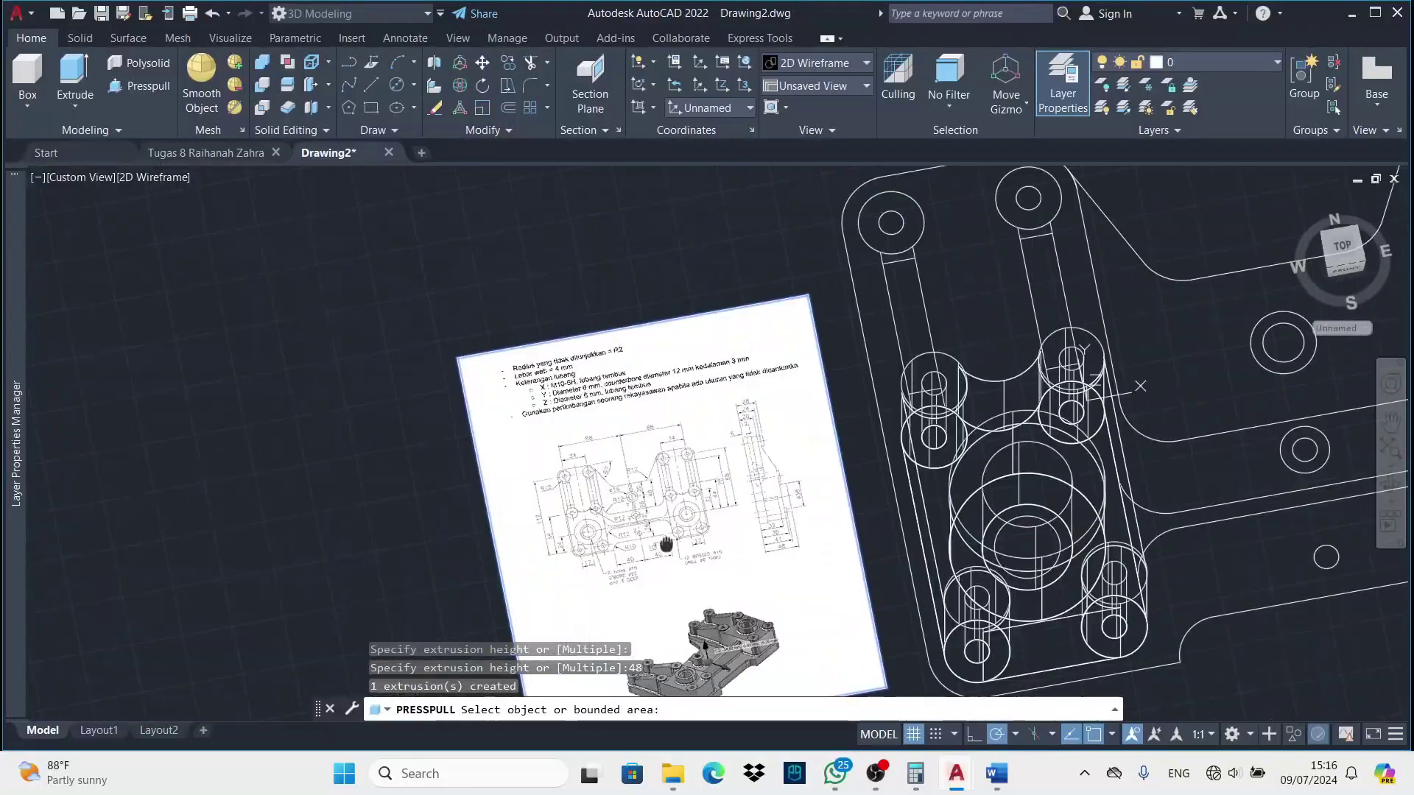
scroll(662, 542, "up", 3)
scroll(957, 471, "down", 5)
left_click(911, 449)
type("48")
key("Return")
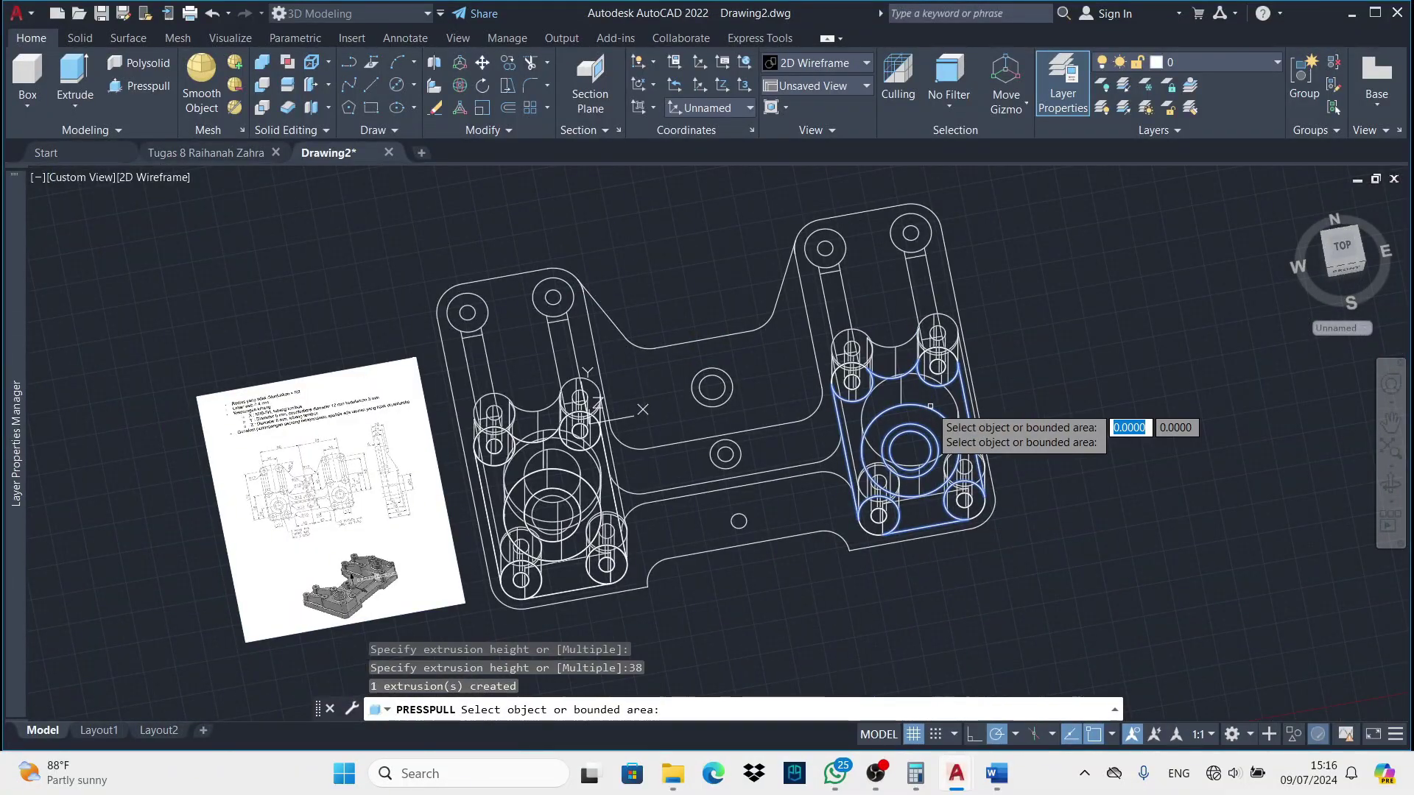
left_click(921, 401)
type("48")
key("Return")
Raise the central web area by 12
scroll(736, 368, "up", 3)
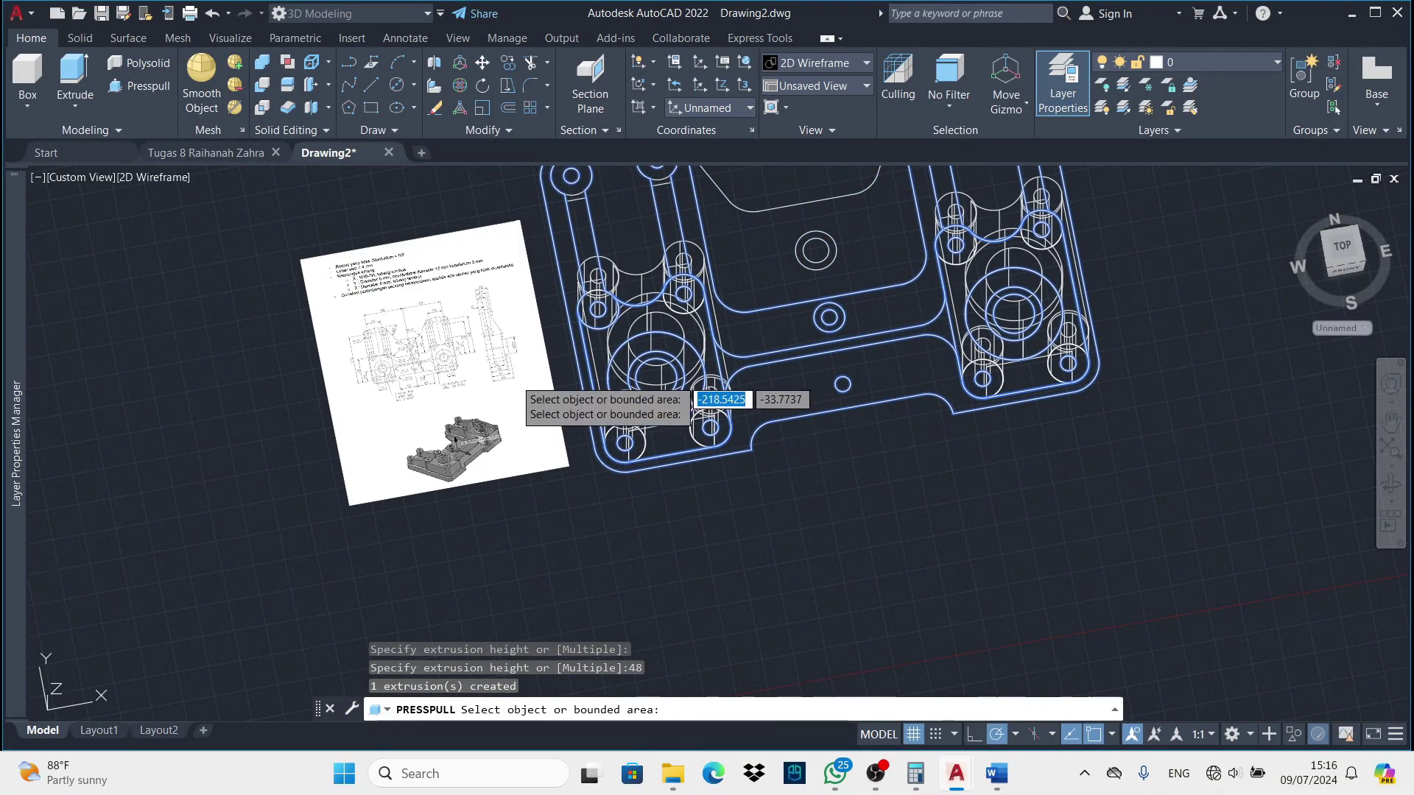
scroll(765, 412, "up", 3)
scroll(736, 383, "down", 3)
left_click(769, 390)
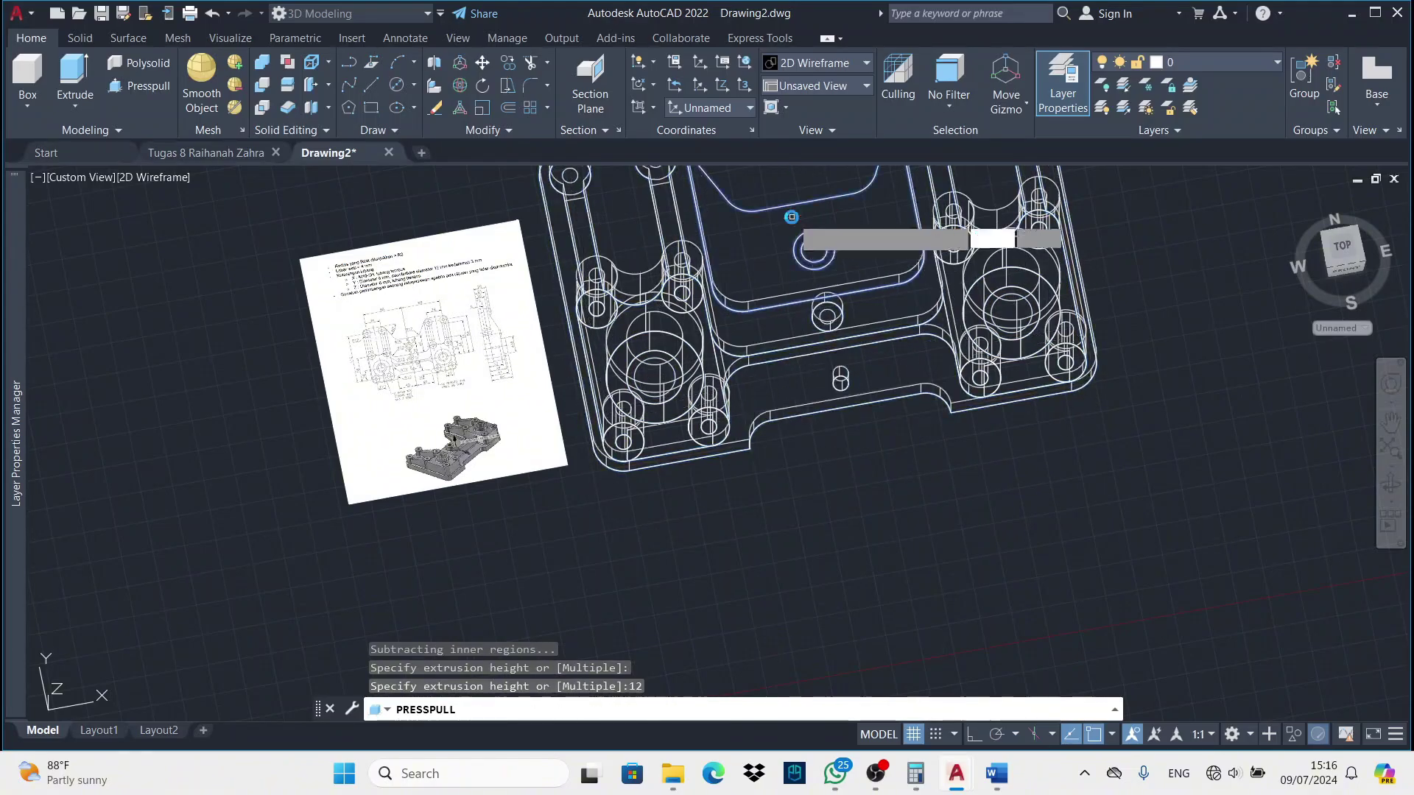
left_click(792, 243)
key("Return")
left_click(817, 62)
Shade the bracket with the Realistic visual style and zoom around it
left_click(1027, 103)
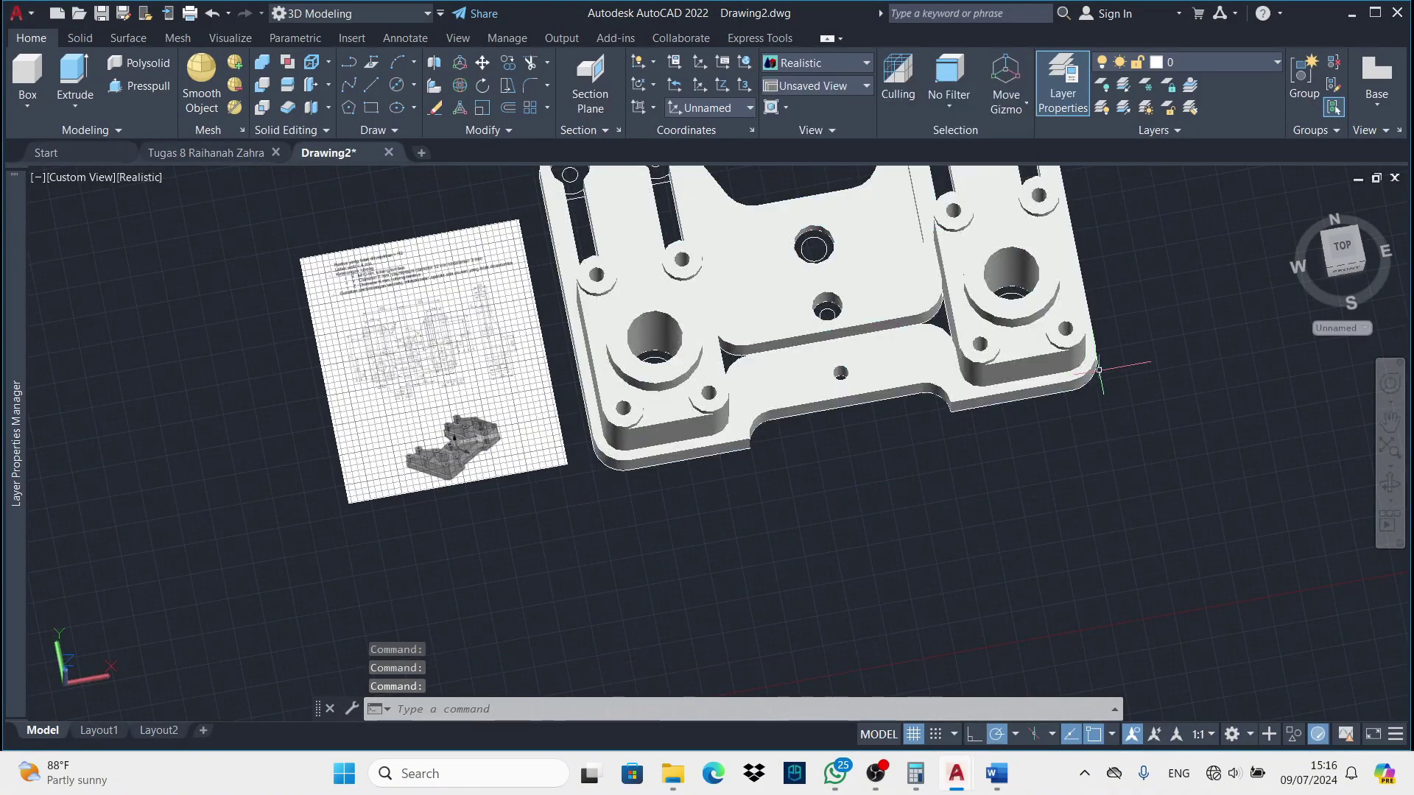
scroll(663, 442, "up", 5)
scroll(678, 449, "up", 3)
scroll(684, 453, "up", 2)
scroll(684, 452, "down", 5)
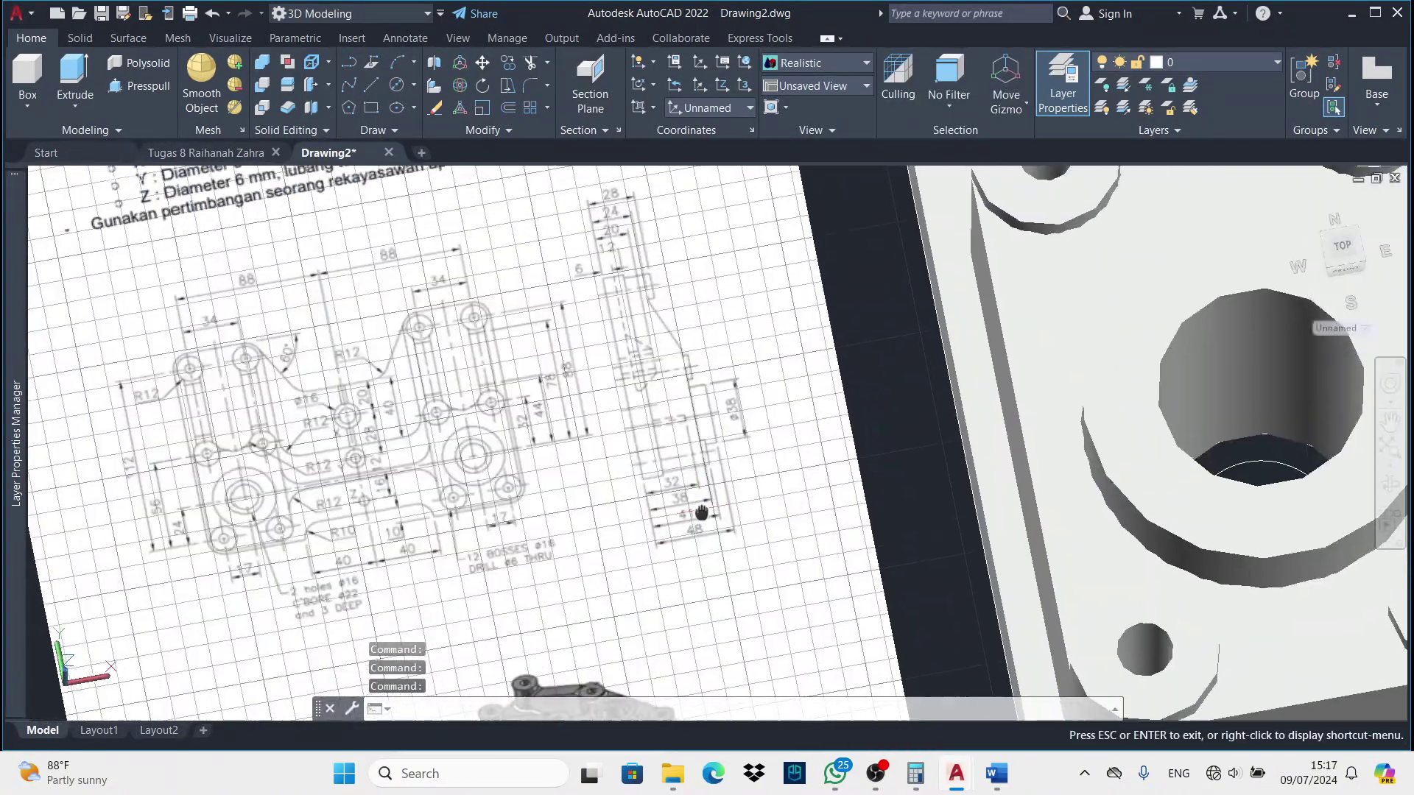
scroll(684, 453, "up", 3)
Return to 2D Wireframe, check the reference sheet dimensions, then zoom to extents
left_click(817, 63)
left_click(787, 112)
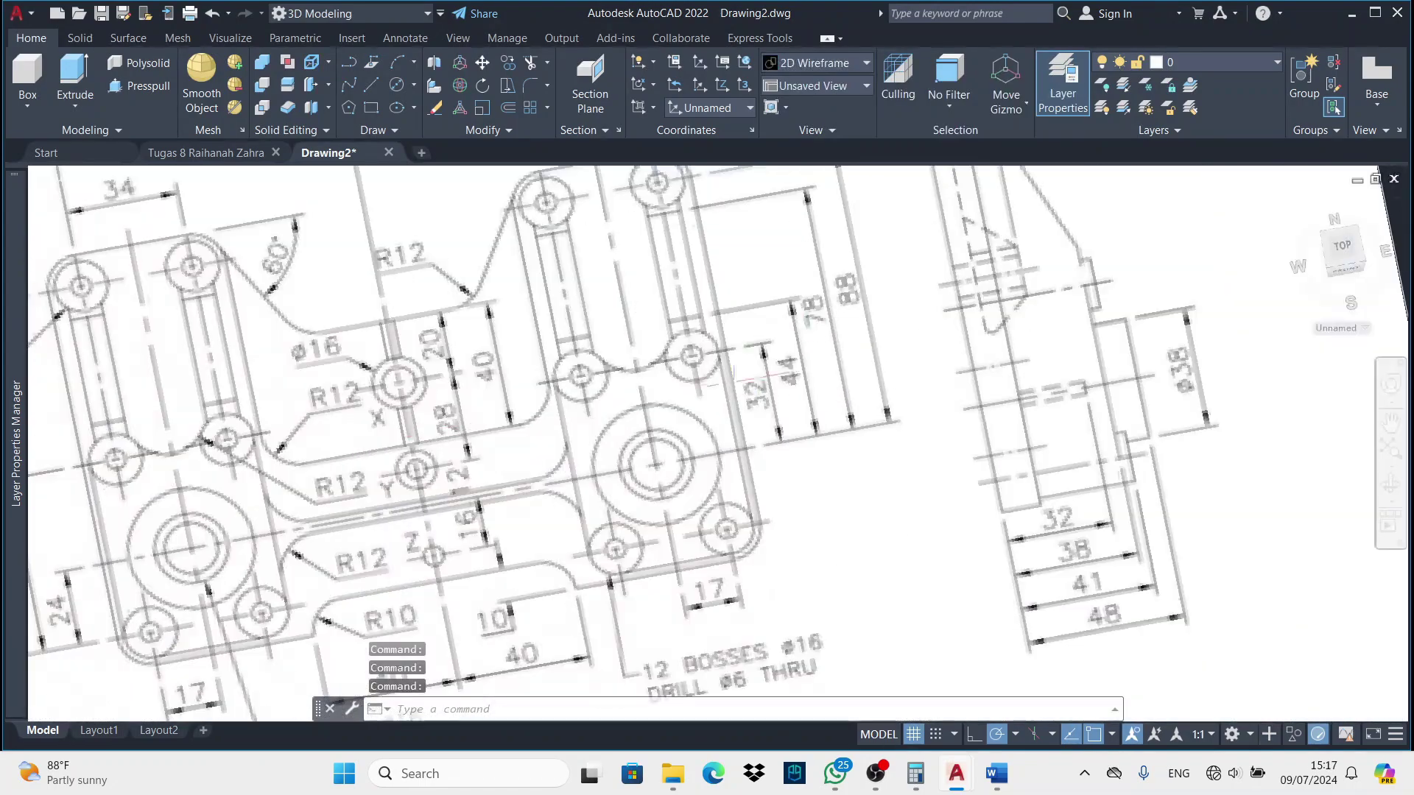
scroll(426, 471, "down", 3)
scroll(412, 516, "up", 2)
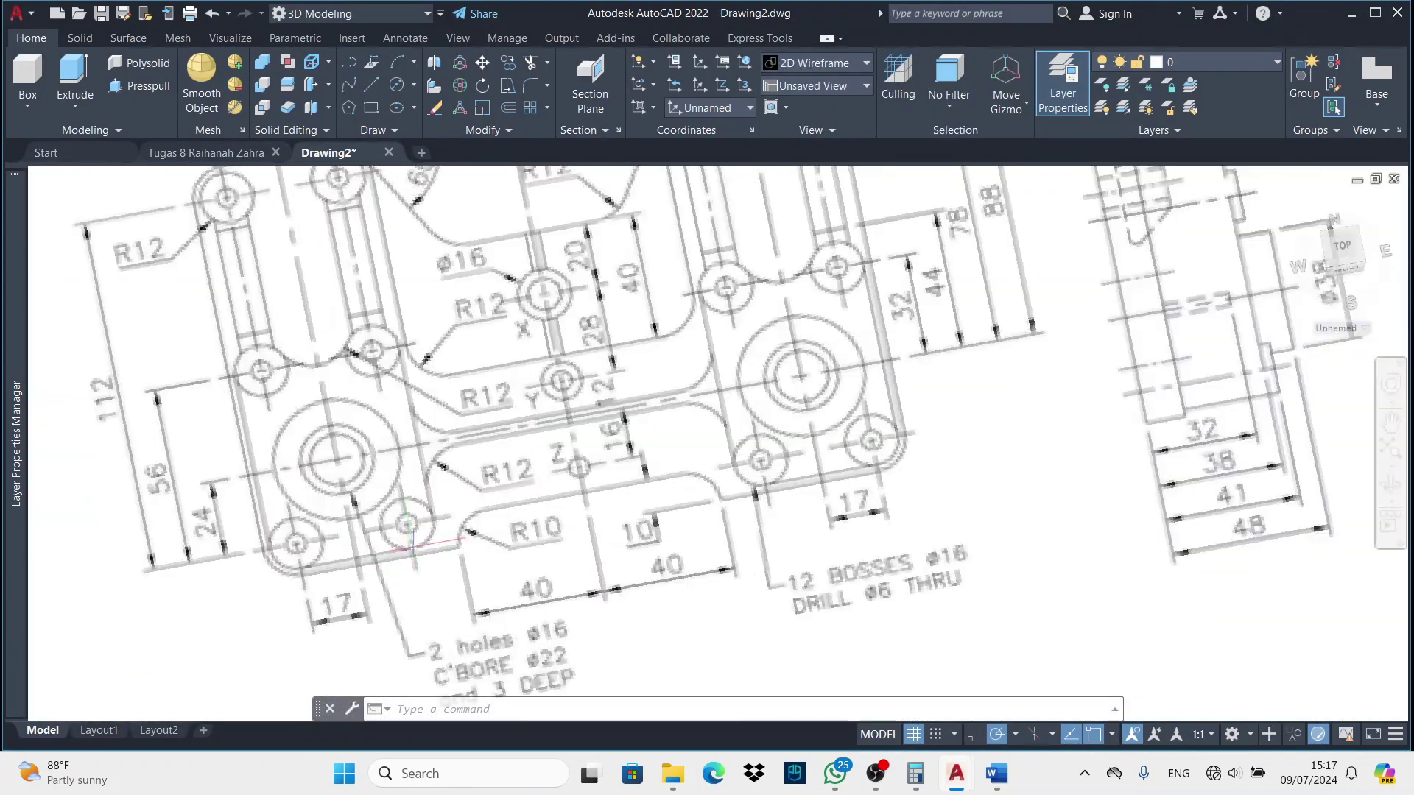
middle_click_drag(412, 515, 392, 567)
middle_click(393, 567)
middle_click(392, 567)
scroll(646, 362, "up", 5)
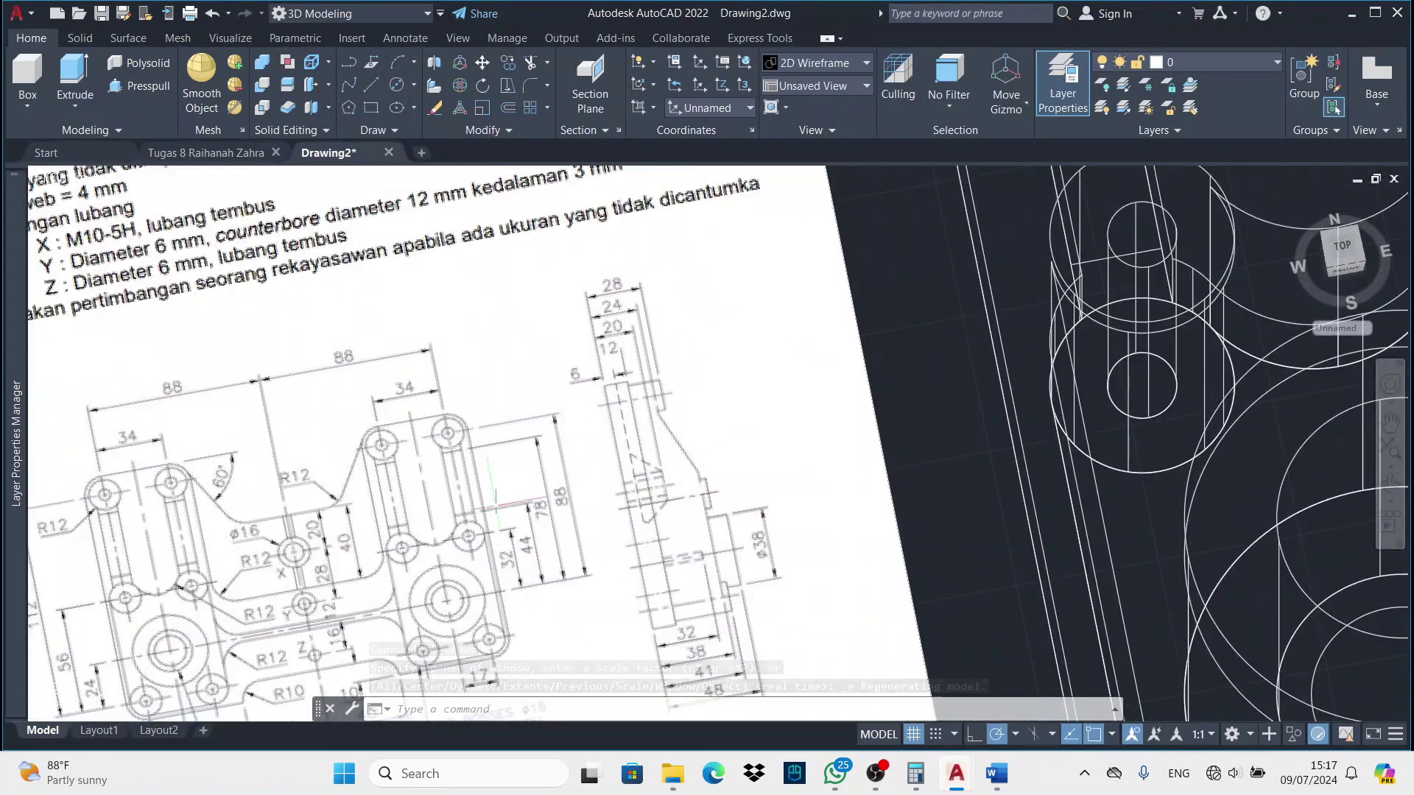
scroll(298, 541, "down", 5)
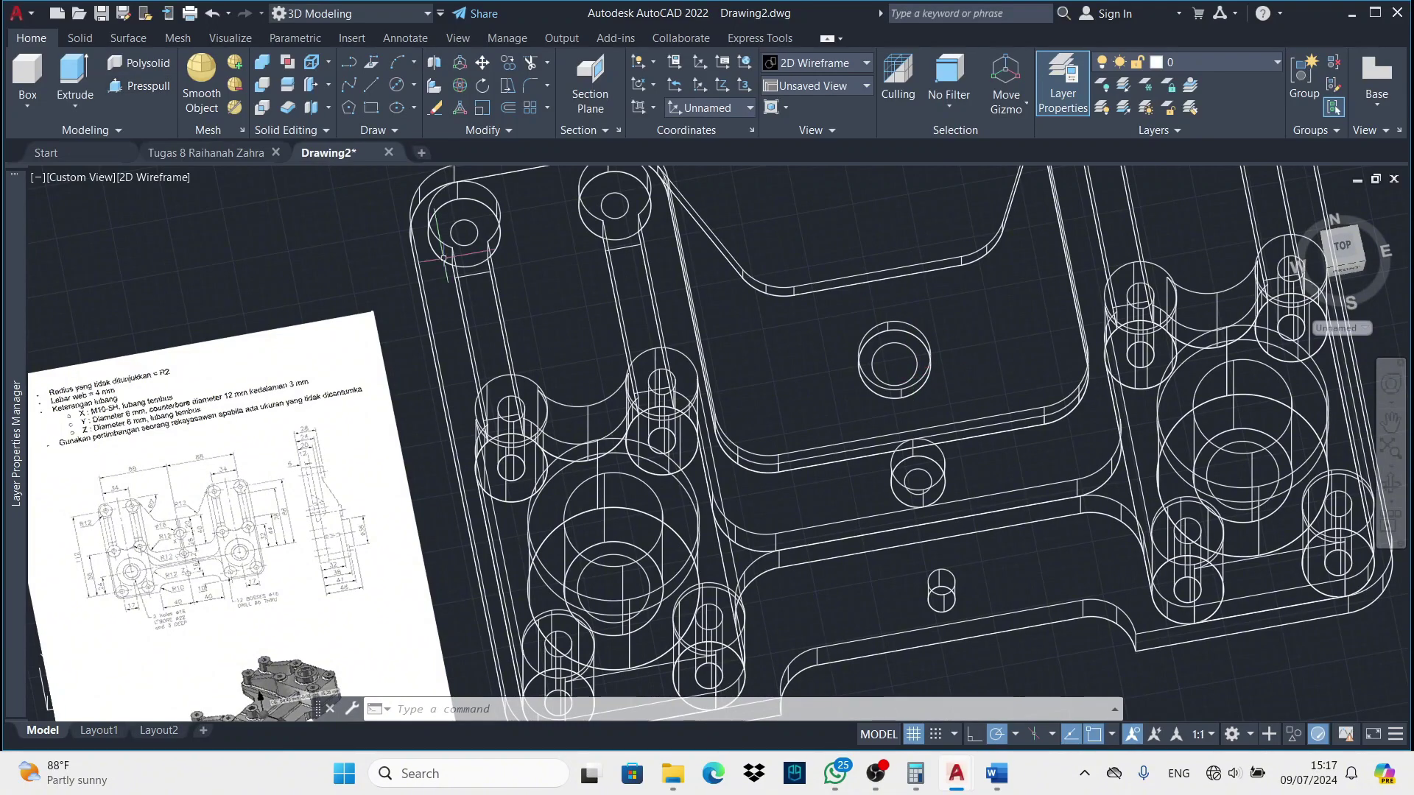
left_click(139, 85)
Press-pull a circular area up by 20
left_click(894, 360)
type("20")
key("Return")
scroll(894, 361, "down", 3)
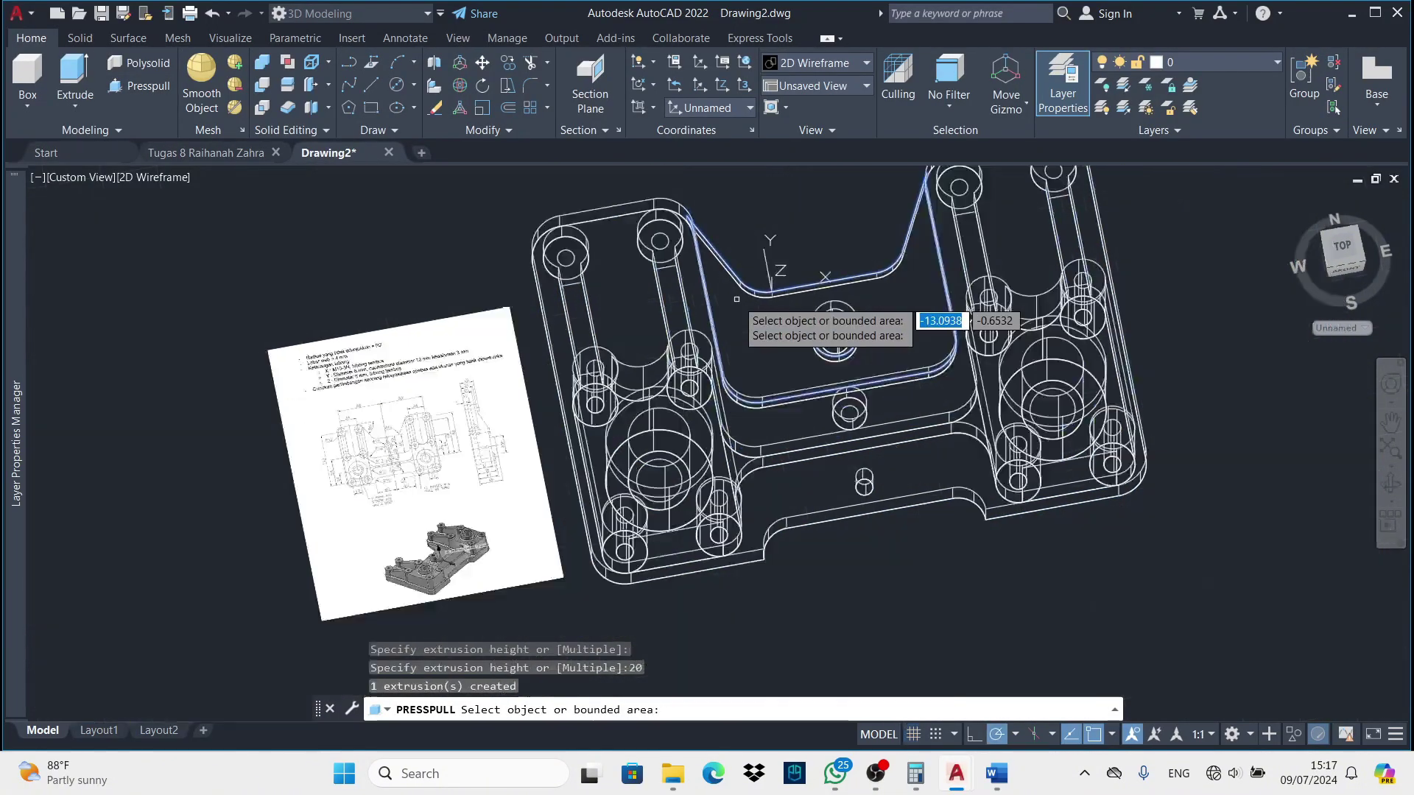
scroll(780, 478, "up", 3)
scroll(653, 399, "down", 2)
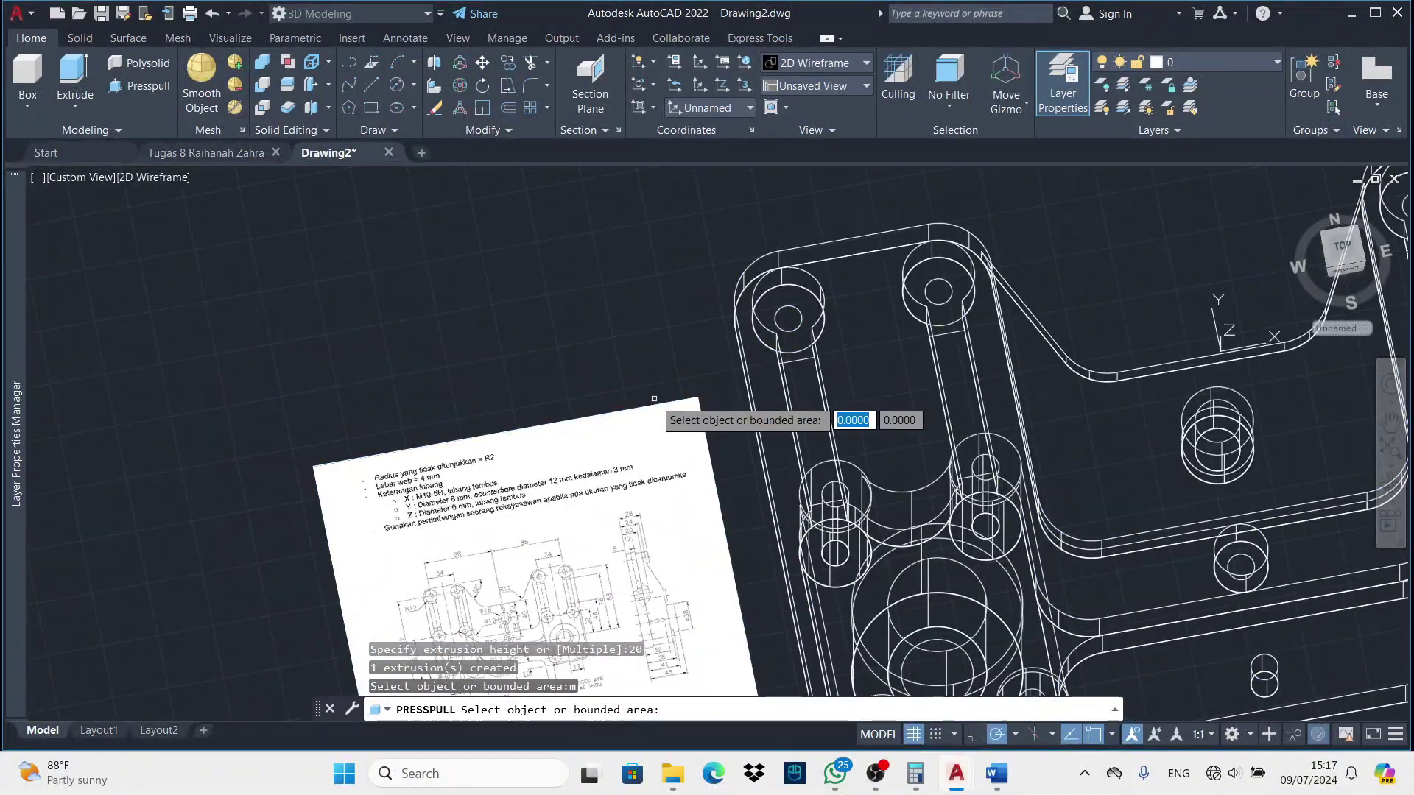
Raise the four arm-end boss circles by 28
left_click(932, 308)
scroll(902, 366, "down", 2)
type("28")
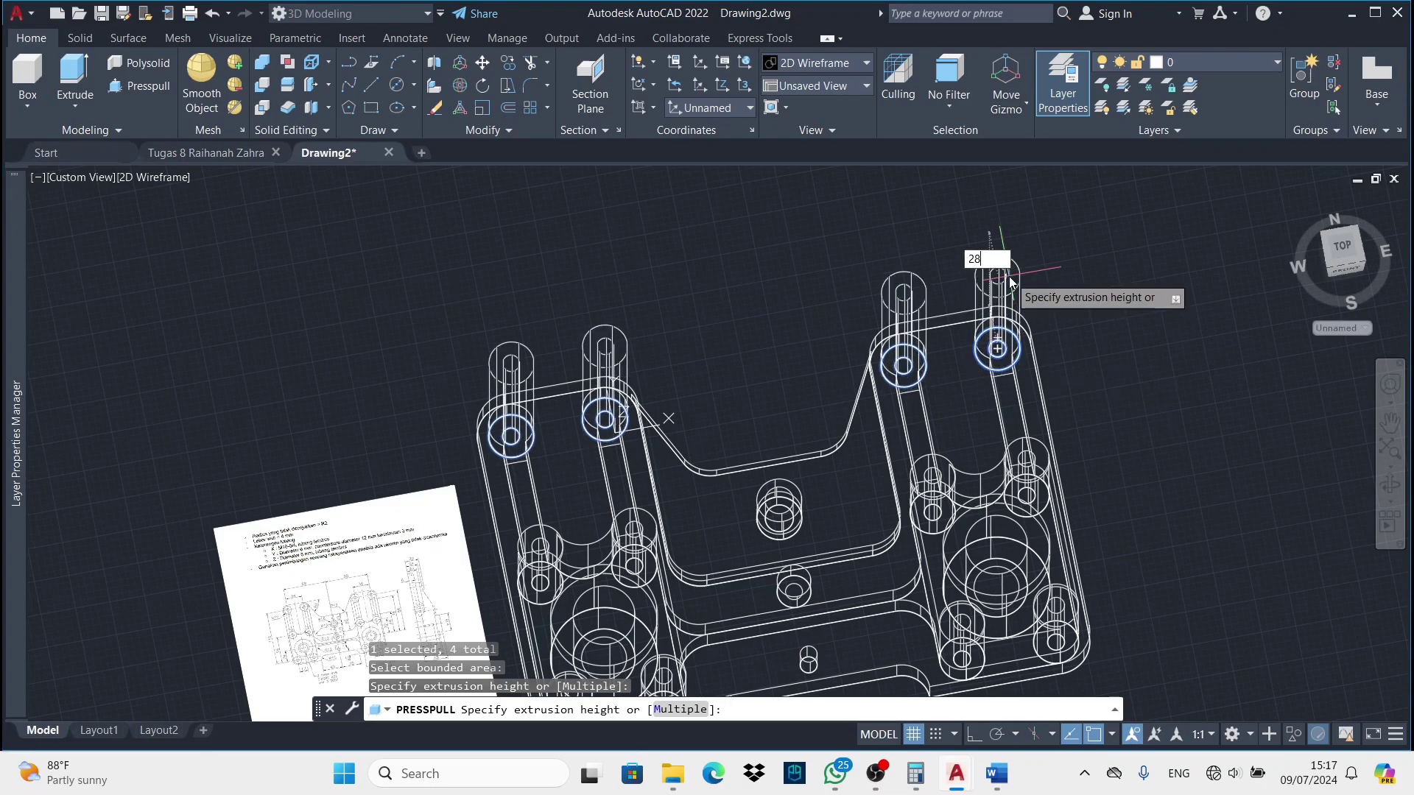
key("Return")
scroll(829, 353, "up", 3)
scroll(618, 493, "up", 3)
scroll(619, 493, "up", 3)
scroll(713, 524, "down", 3)
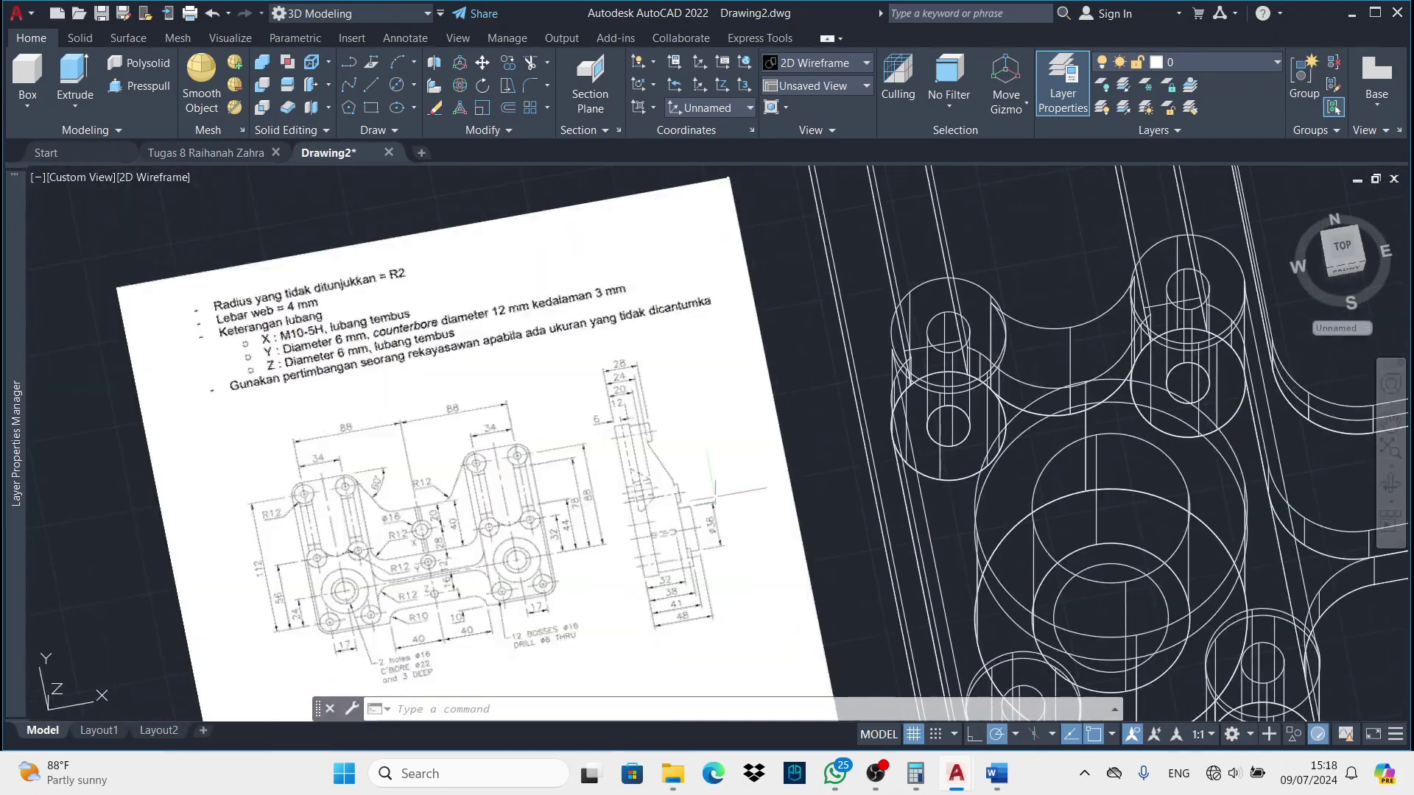
scroll(663, 538, "up", 3)
scroll(589, 552, "down", 1)
scroll(519, 570, "up", 1)
Repeat the press-pull and raise another bounded area by 32
key("space")
scroll(519, 571, "down", 4)
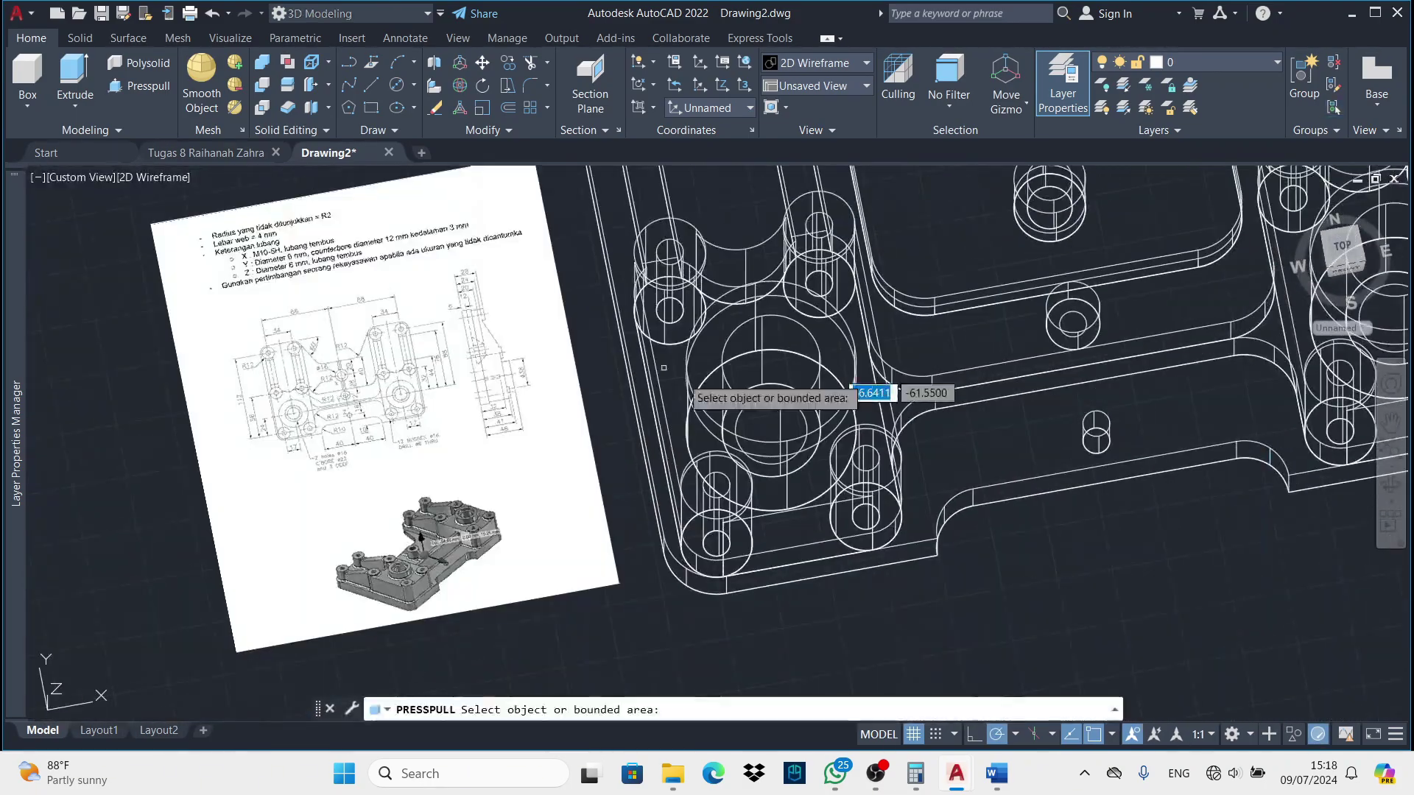
scroll(736, 383, "up", 2)
left_click(817, 372)
type("32")
key("Return")
Bring the Drawing2 window back to the front and reframe the bracket
middle_click_drag(828, 274, 778, 428)
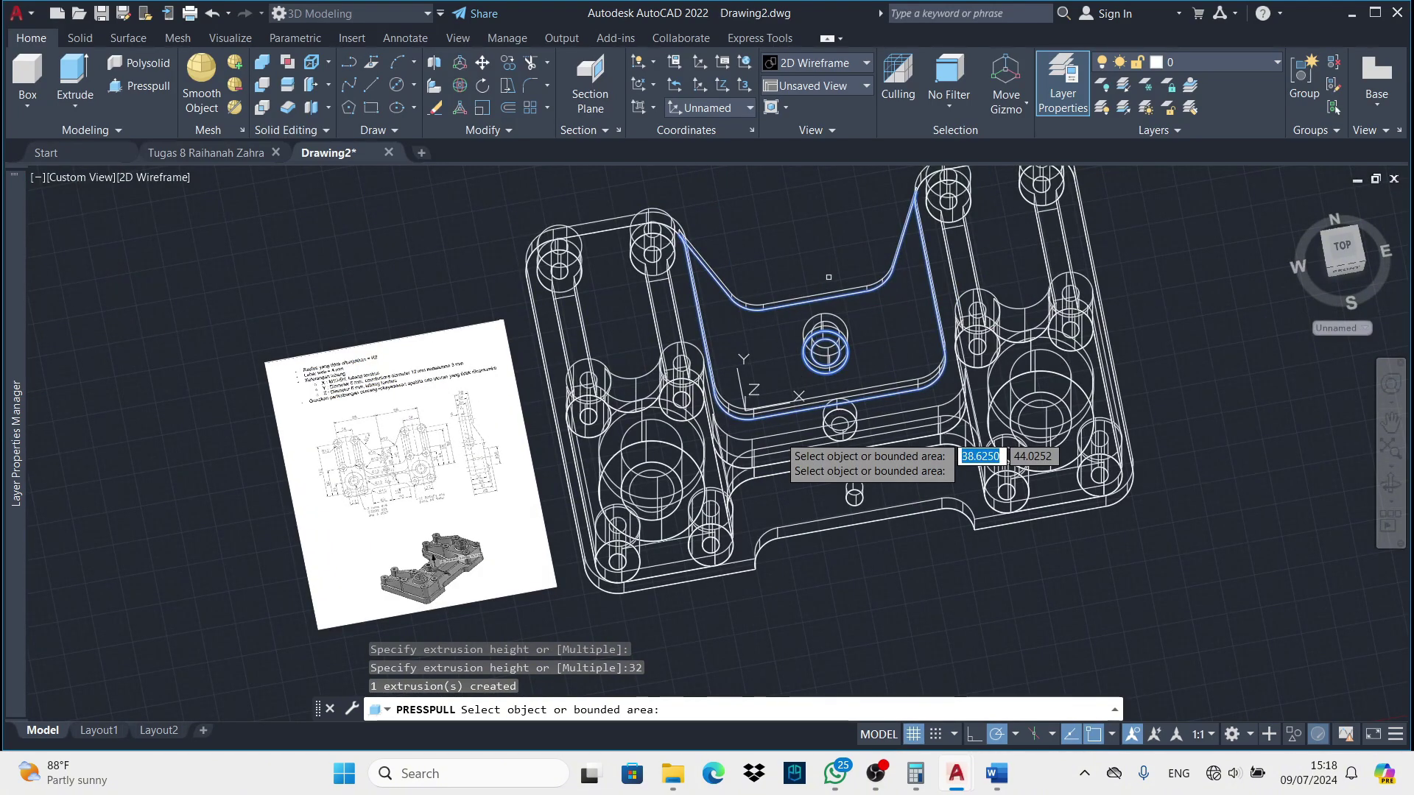
mouse_move(956, 773)
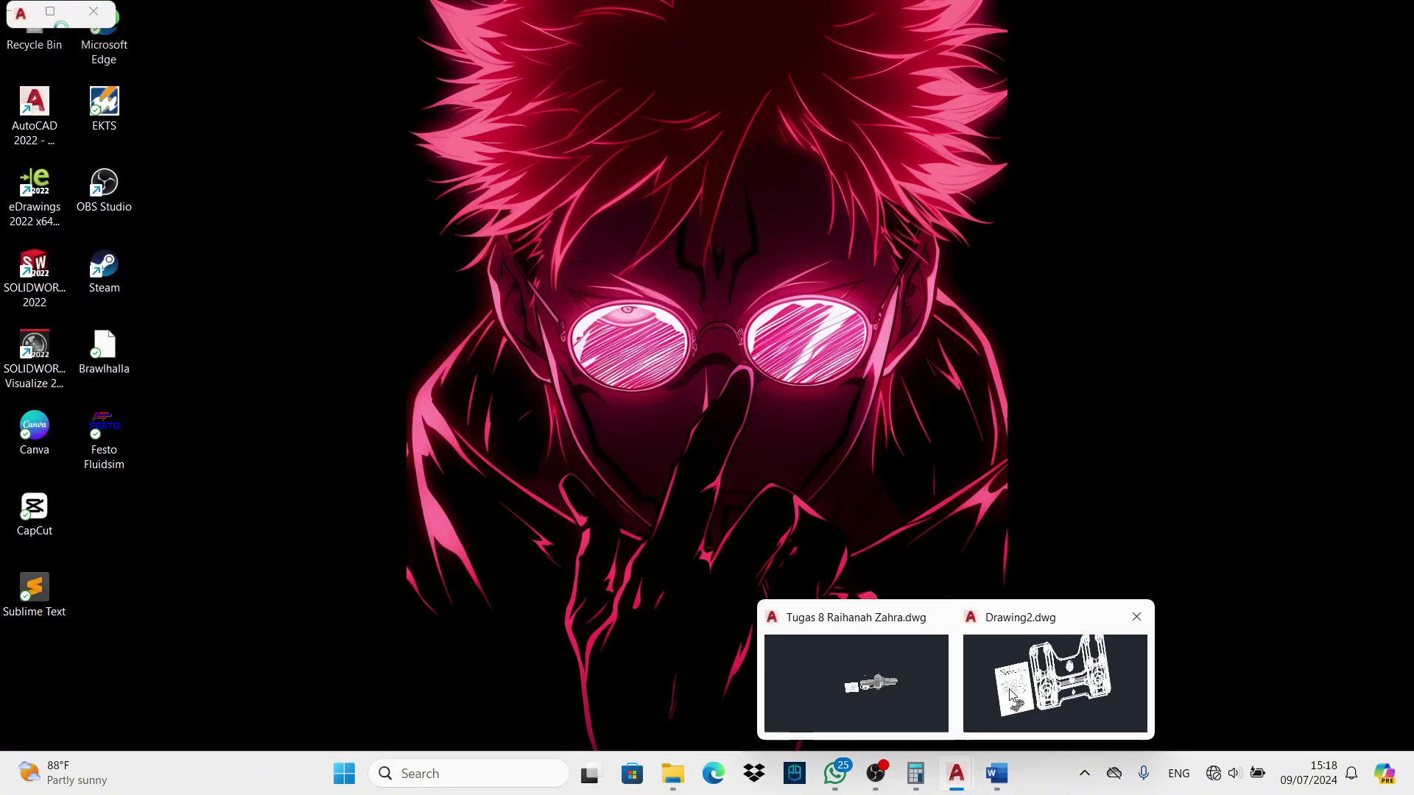
left_click(1010, 694)
scroll(486, 537, "up", 4)
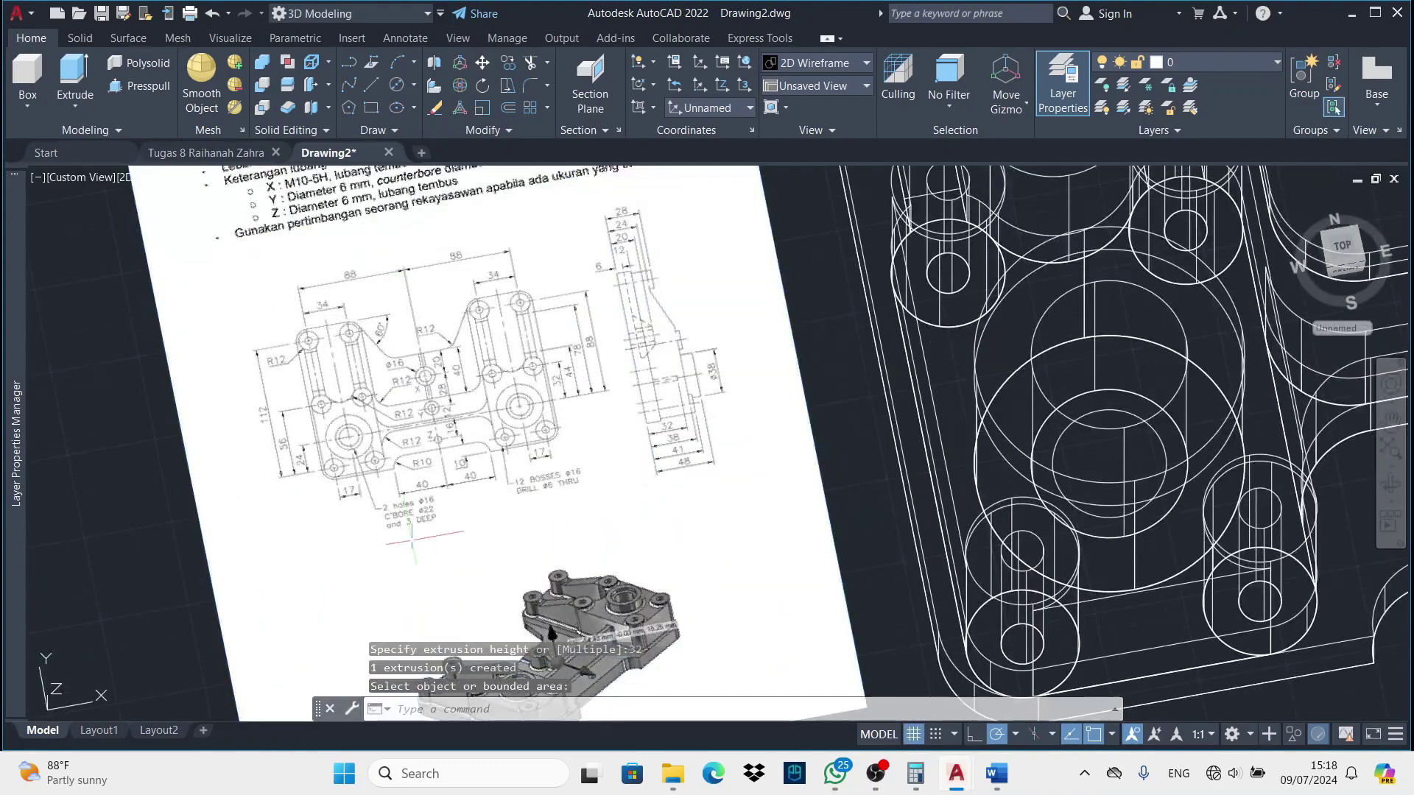
scroll(472, 510, "up", 1)
scroll(556, 524, "down", 3)
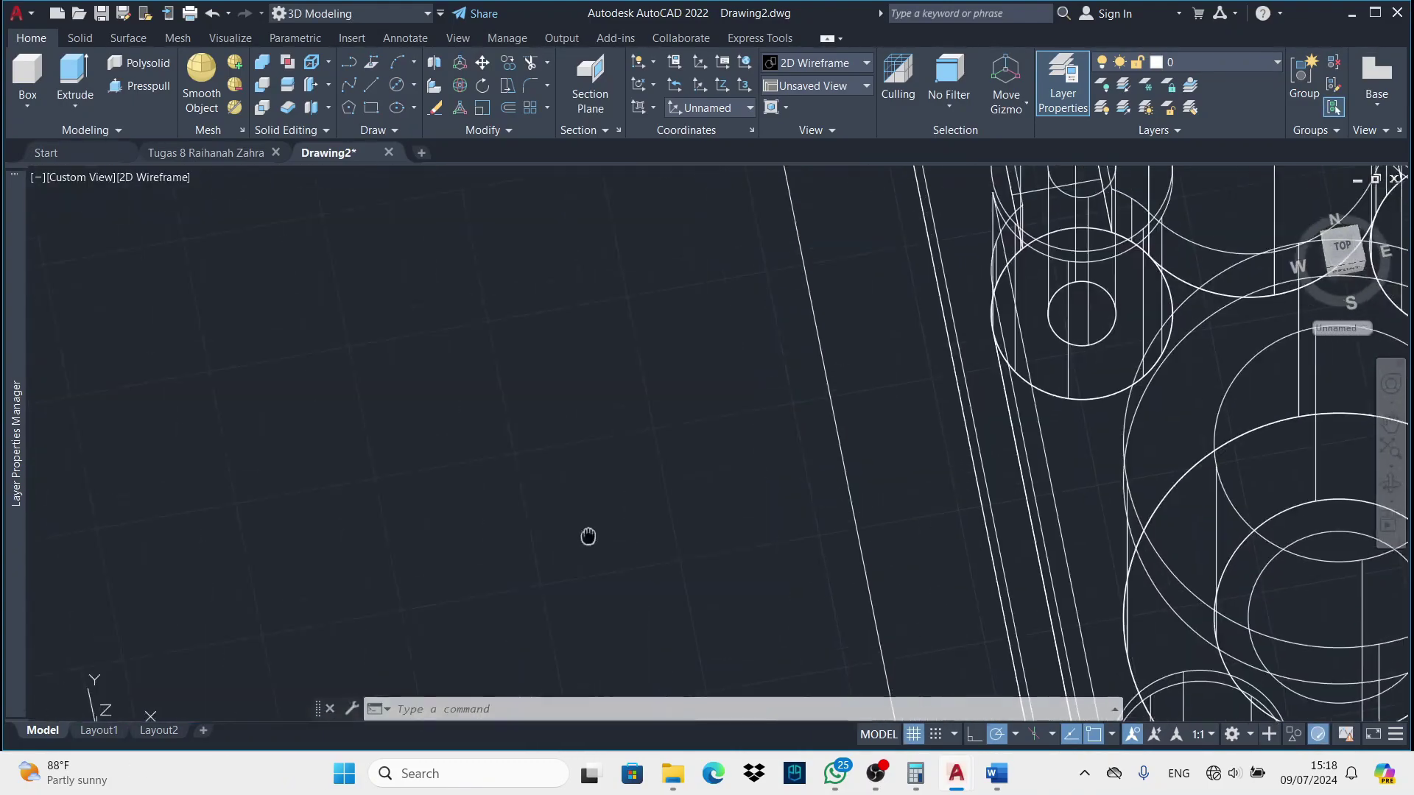
scroll(588, 536, "up", 3)
scroll(552, 442, "down", 2)
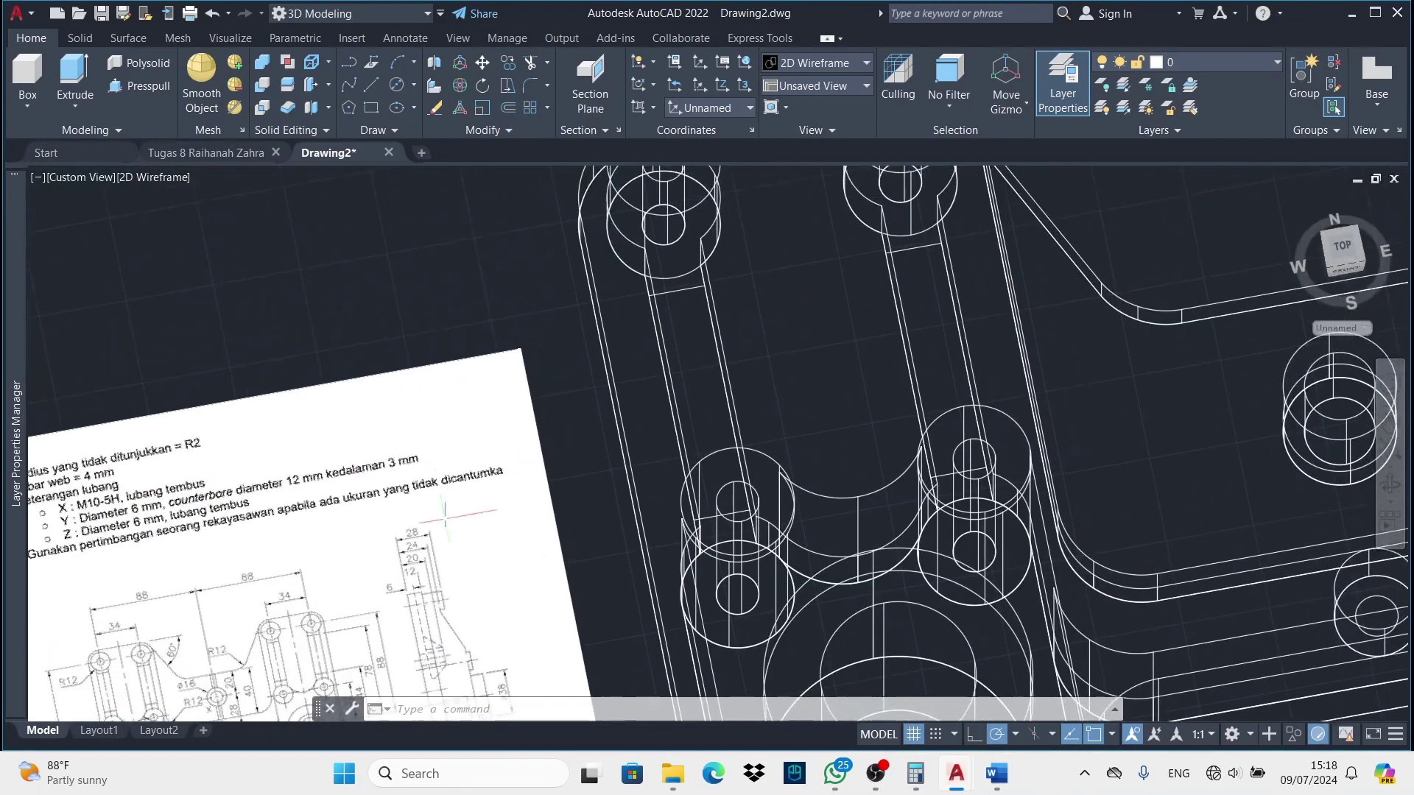
scroll(552, 442, "down", 2)
Use the Multiple option to select four narrow strips across the arms for press-pull
left_click(542, 213)
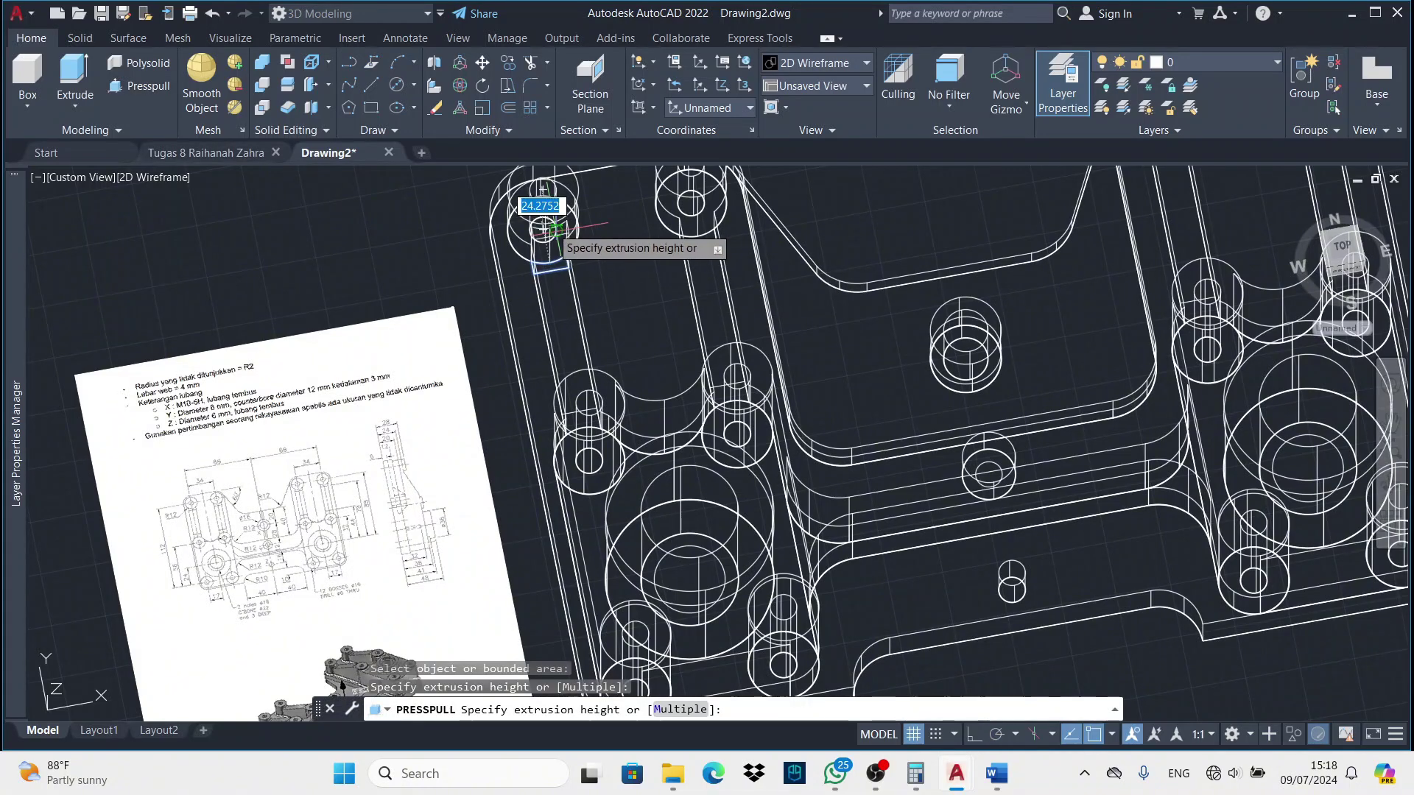
type("m")
key("Return")
left_click(553, 259)
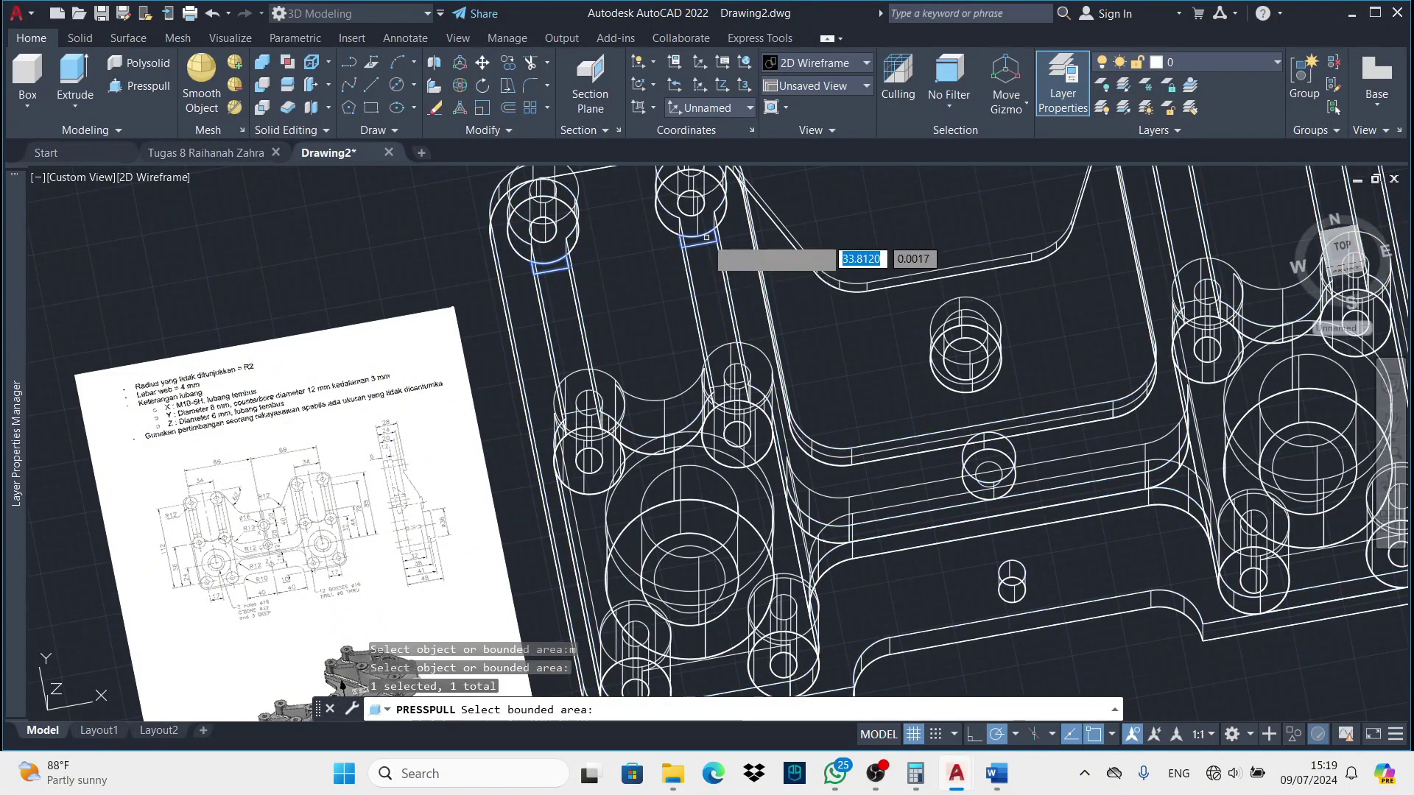
scroll(616, 359, "down", 2)
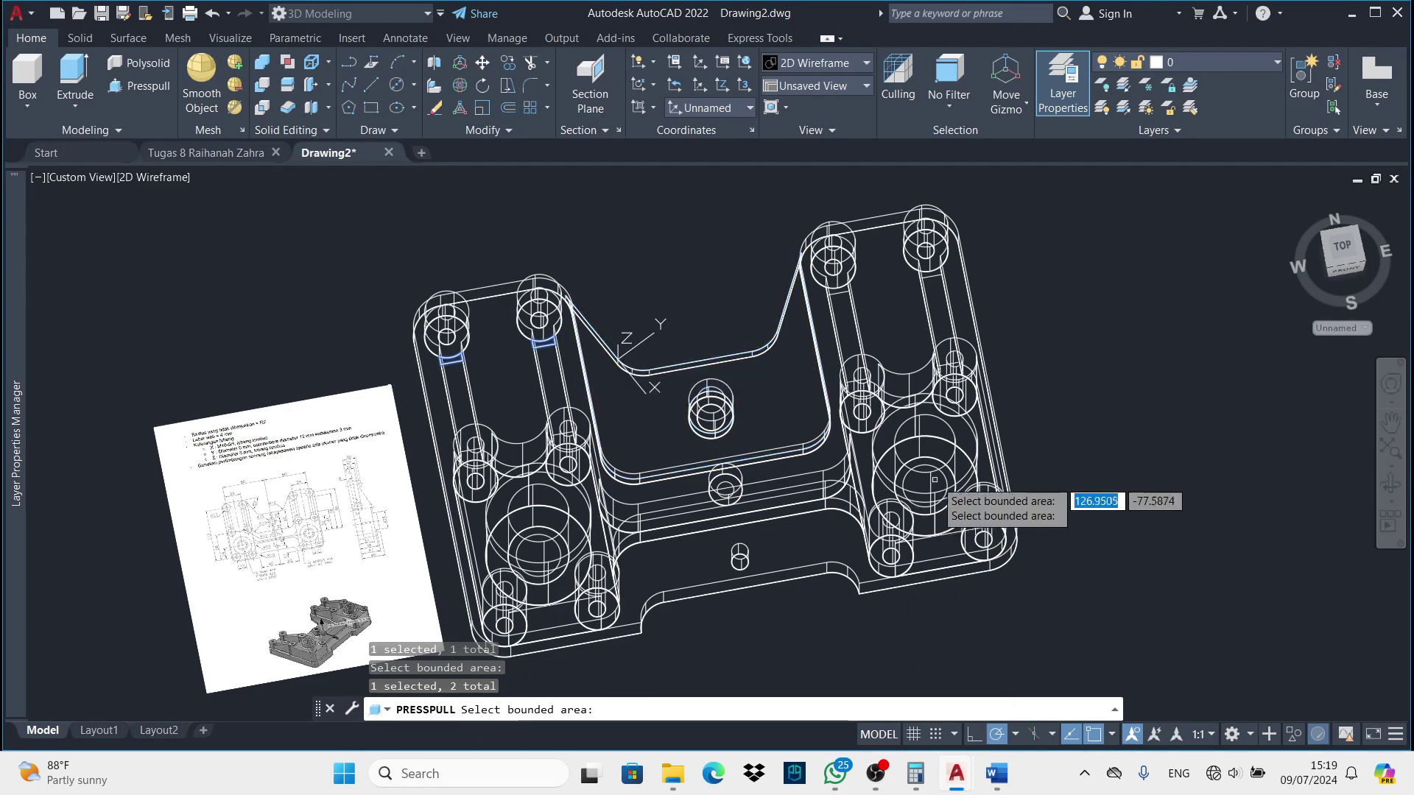
left_click(847, 309)
left_click(948, 286)
scroll(398, 433, "up", 4)
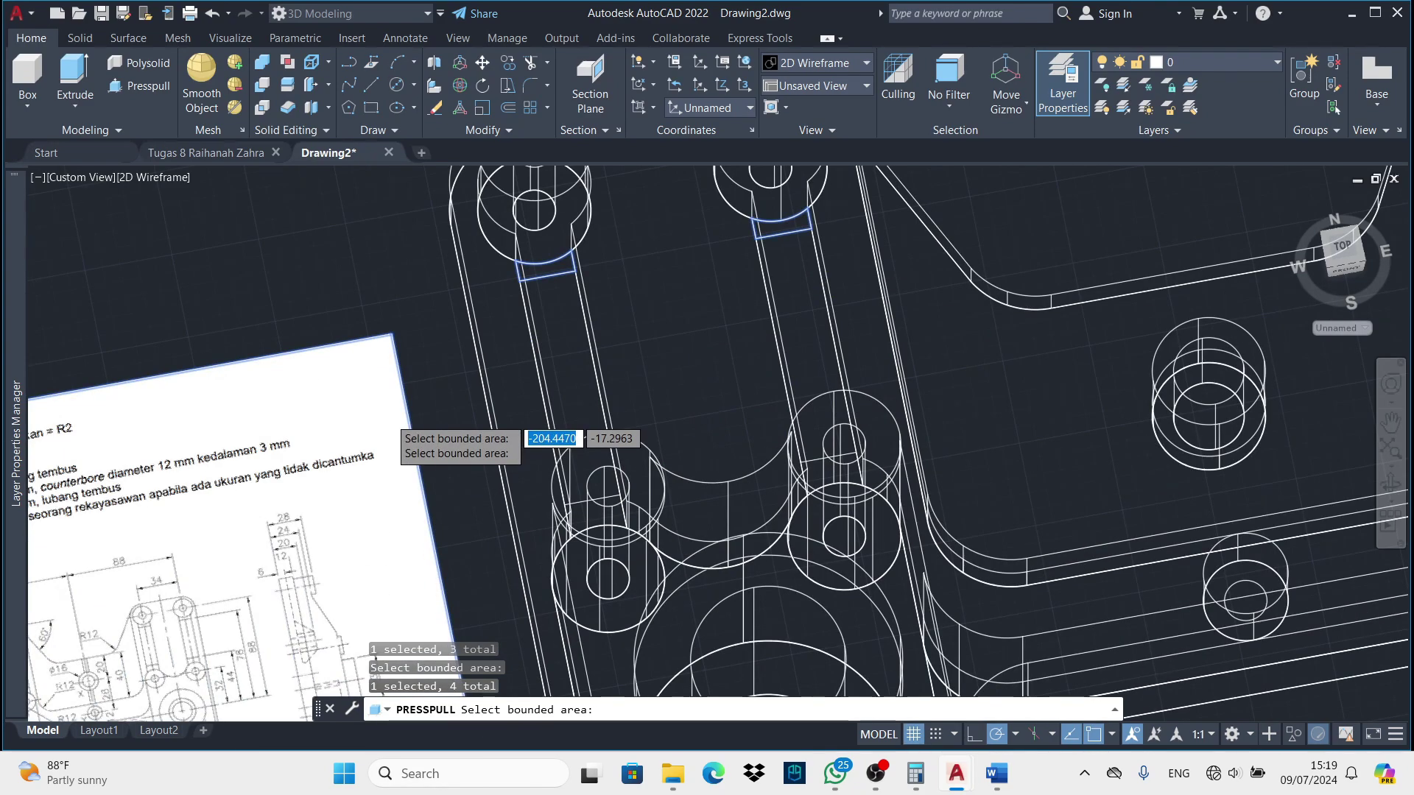
scroll(388, 416, "down", 5)
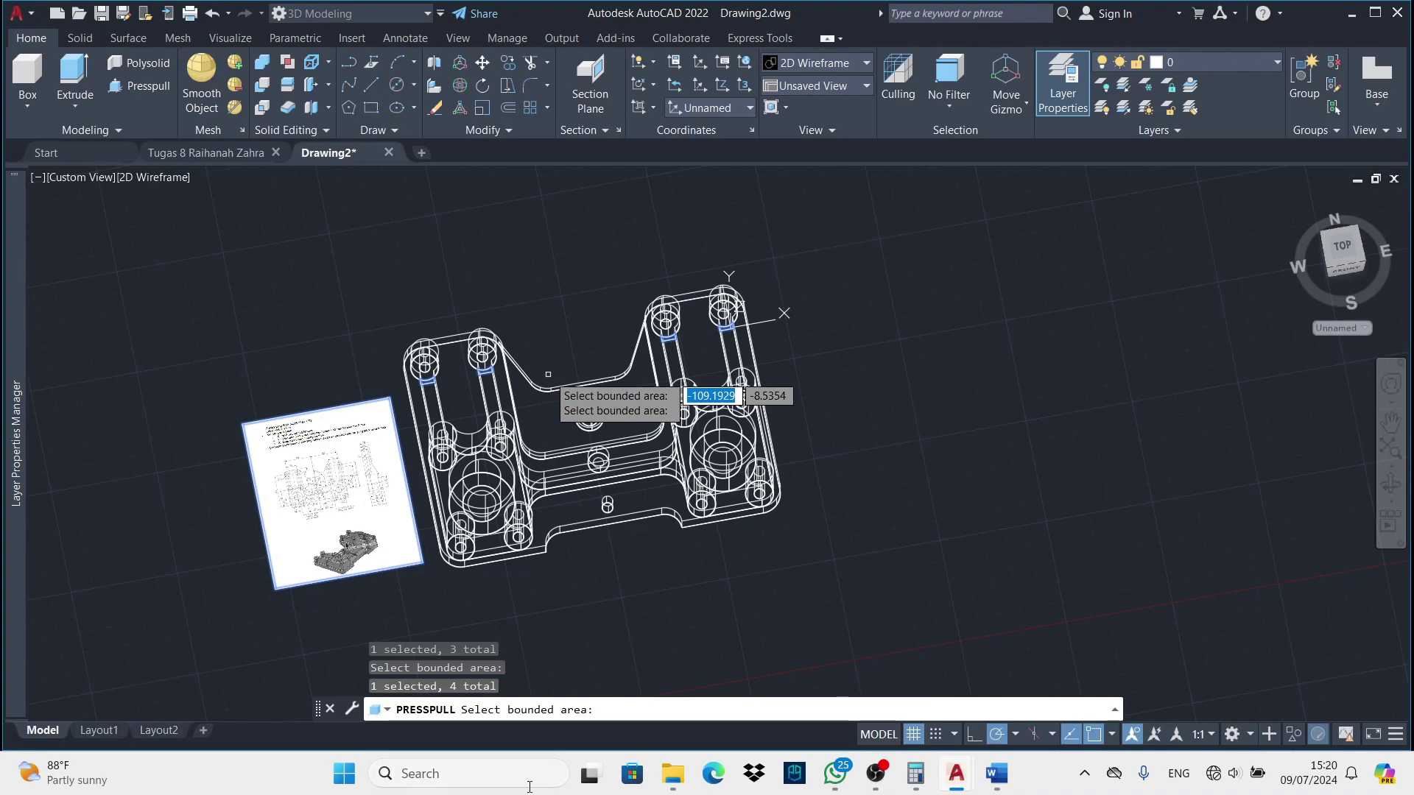
Switch briefly to the Word document and the screen recorder, then return to AutoCAD
left_click(993, 781)
scroll(858, 376, "down", 2)
left_click(875, 773)
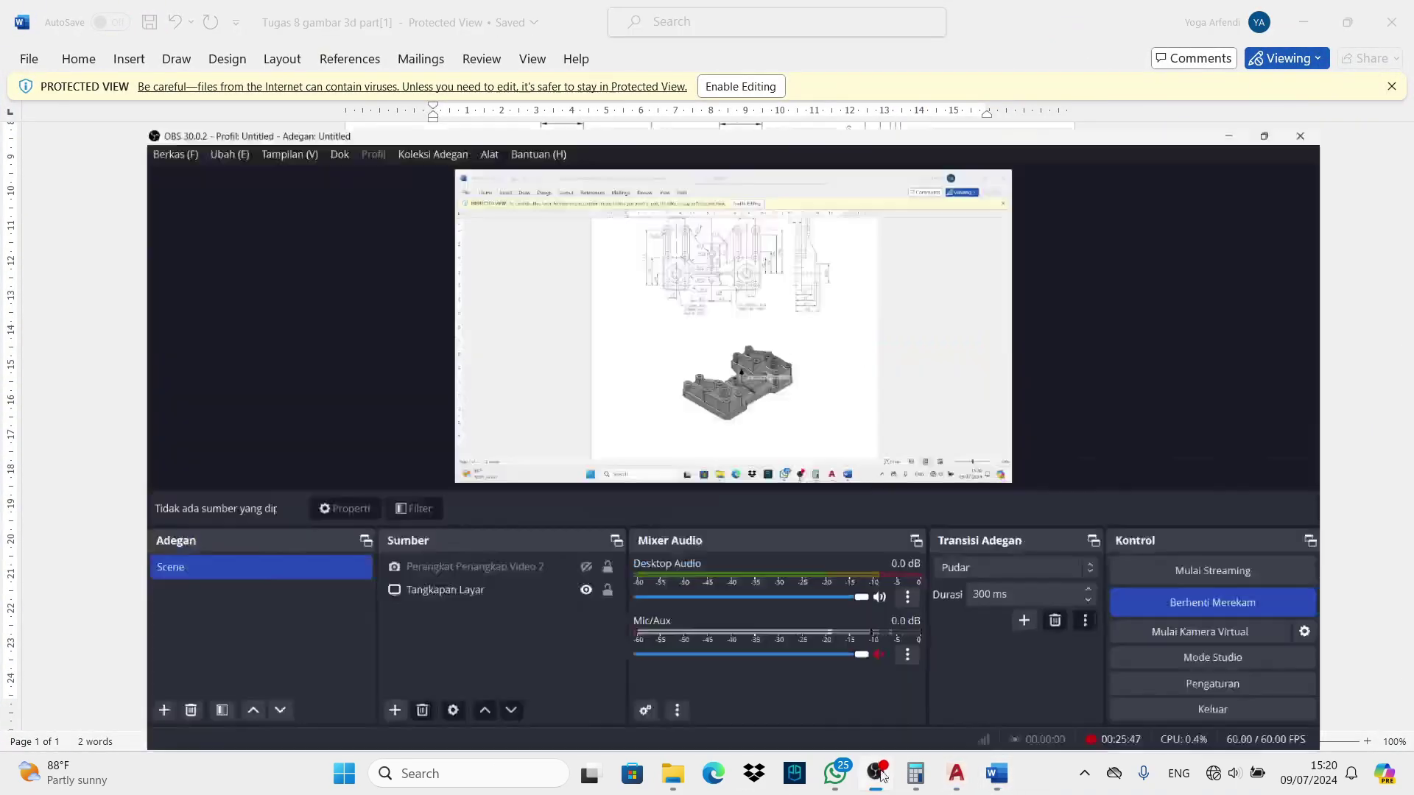
left_click(1299, 24)
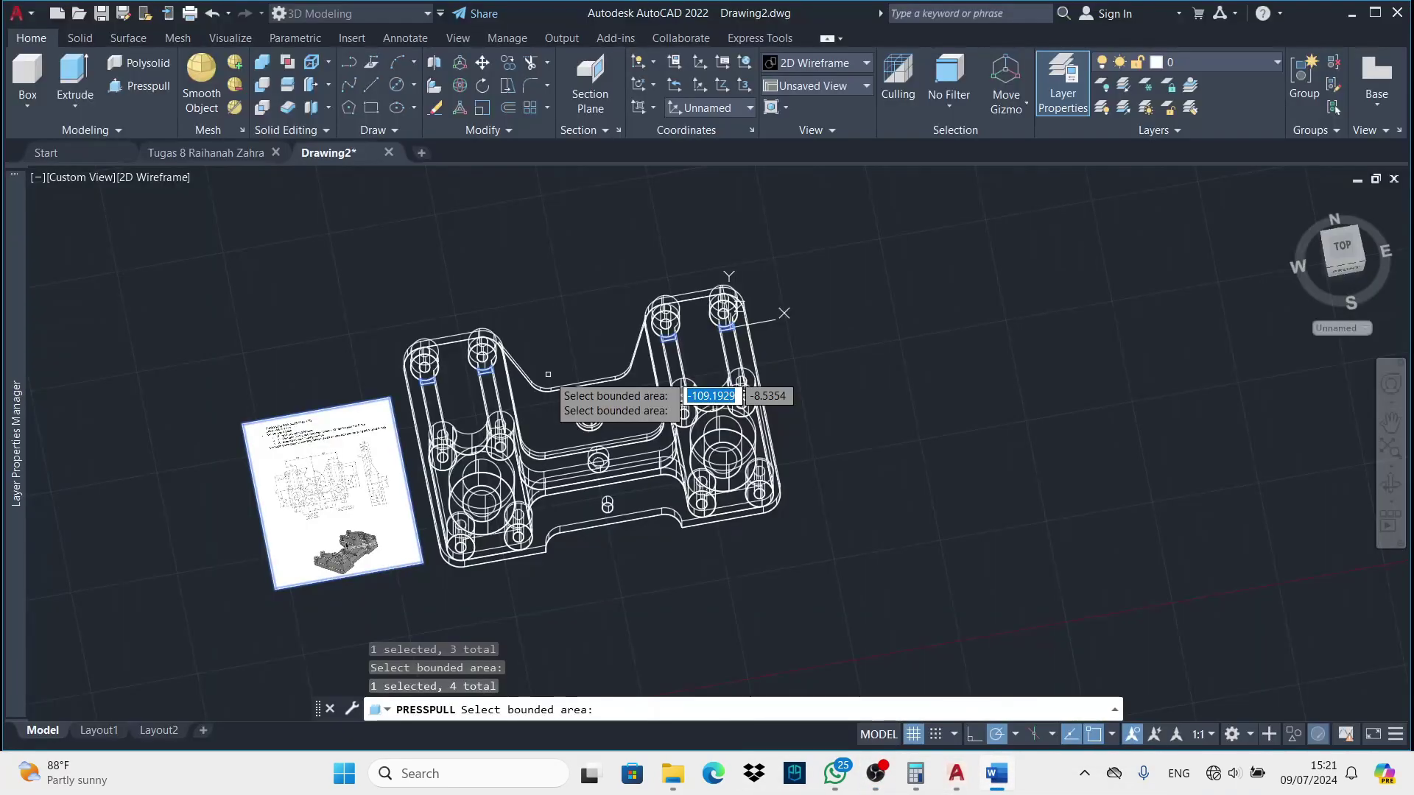